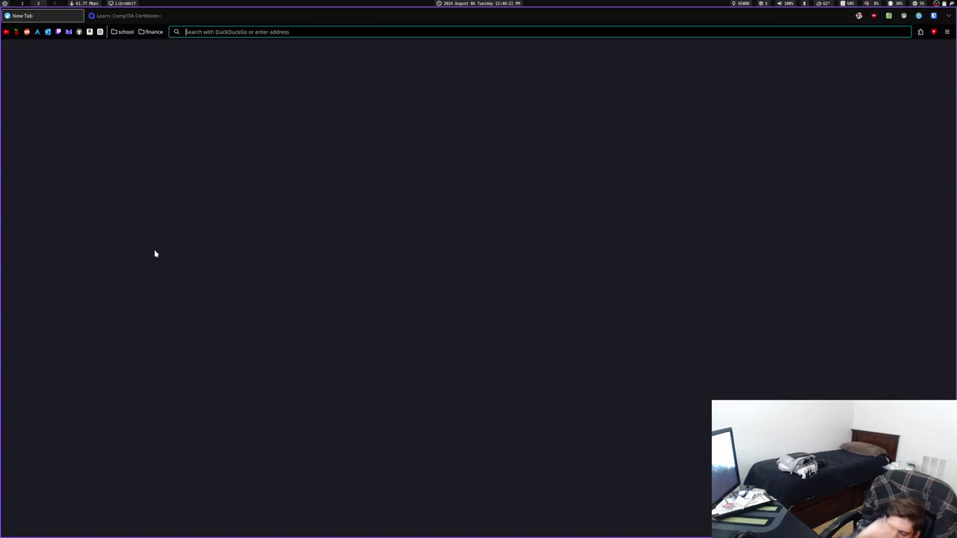
Close the blank browser tab and answer the computer input device question with Touchscreen
{"action": "key", "text": "alt+Tab"}
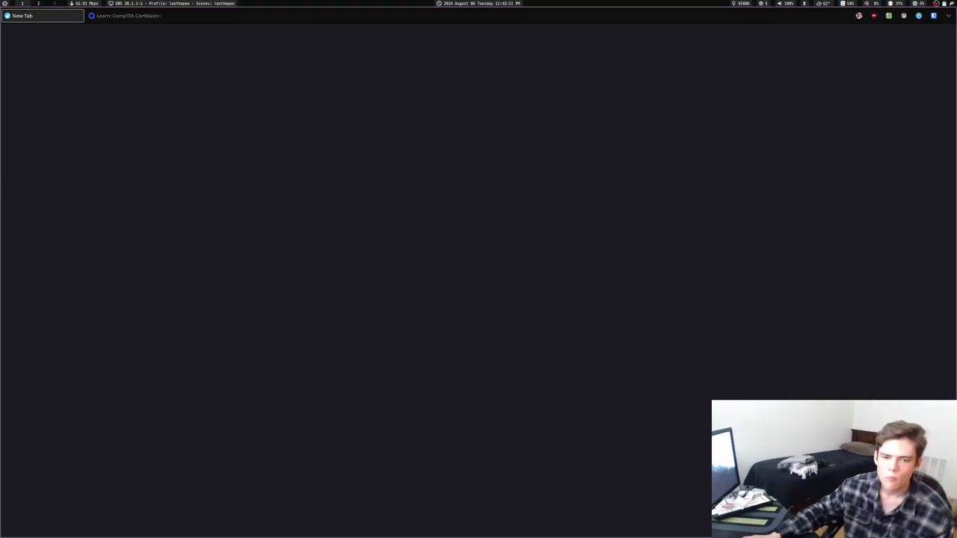
{"action": "key", "text": "alt+Tab"}
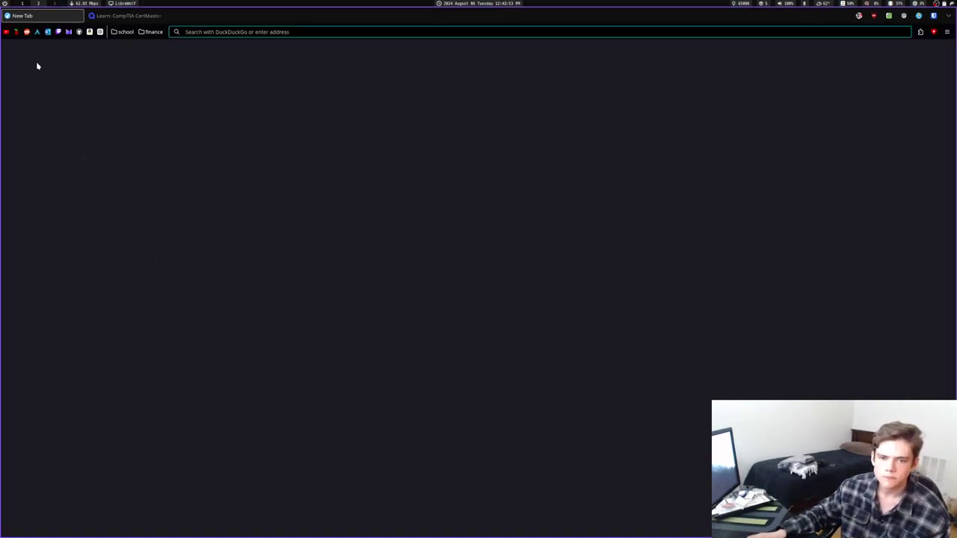
{"action": "middle_click", "coordinate": [36, 15]}
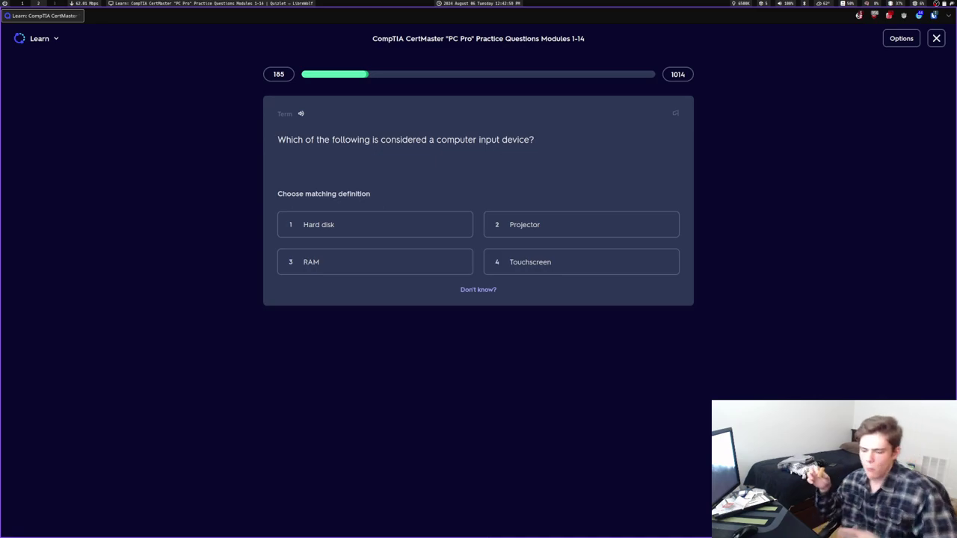
{"action": "key", "text": "4"}
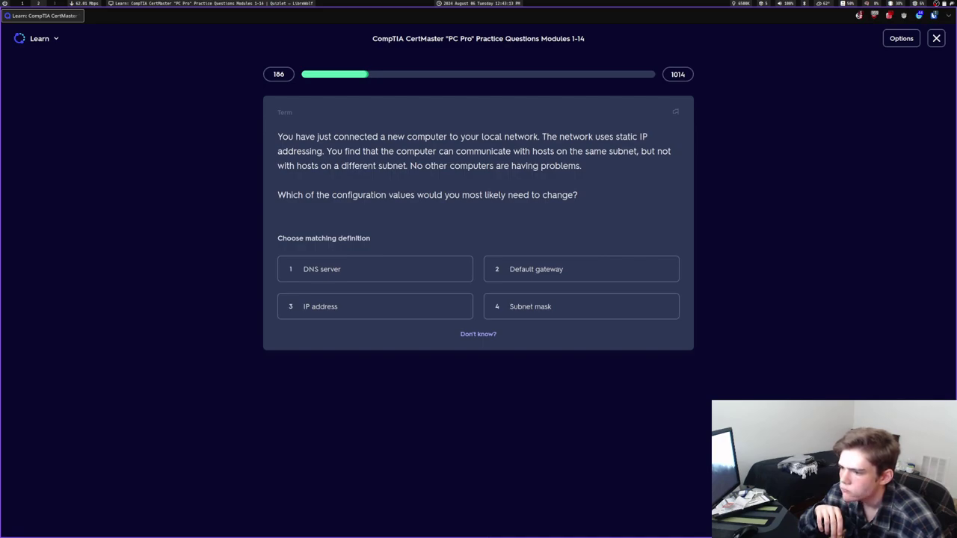
Answer IP address for the static addressing subnet question, continue, and choose CRT monitor for the device storing electricity when unplugged
{"action": "key", "text": "3"}
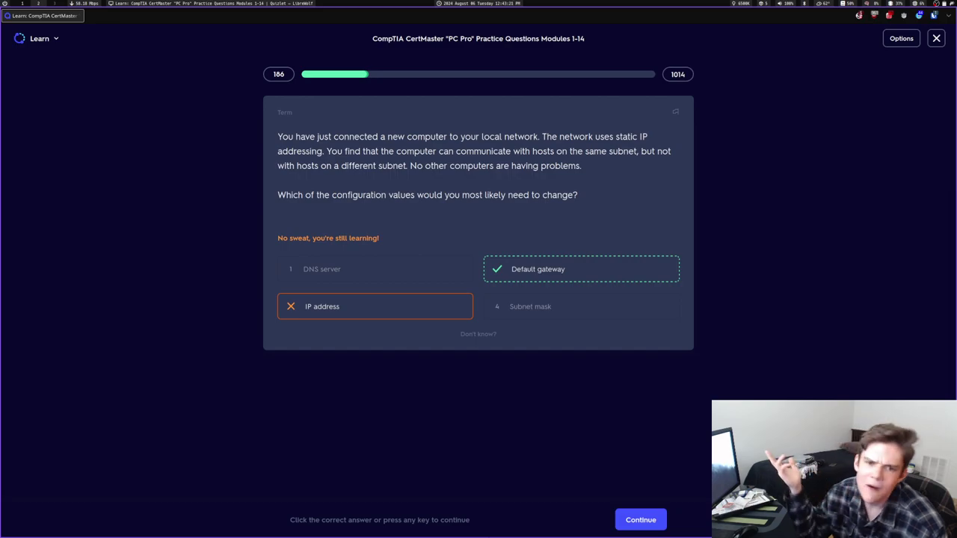
{"action": "key", "text": "space"}
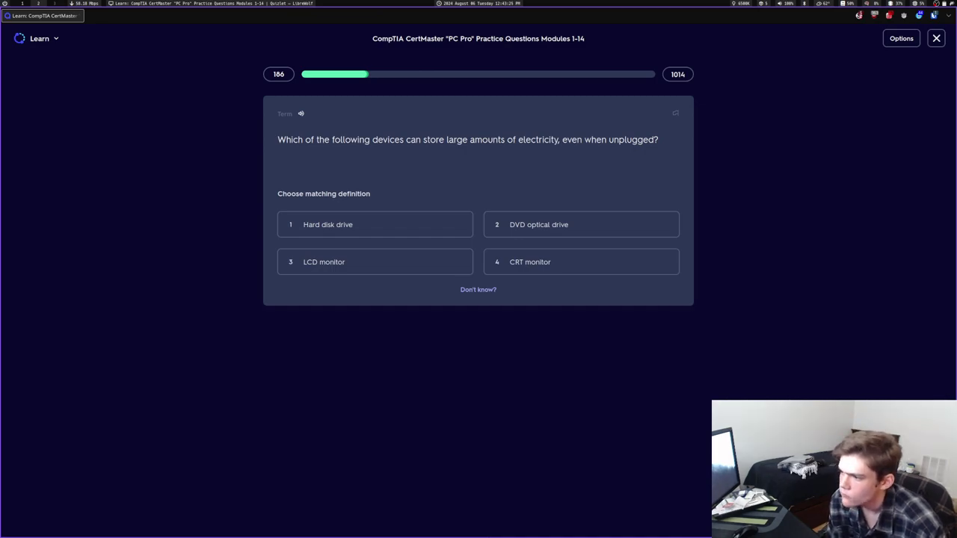
{"action": "key", "text": "4"}
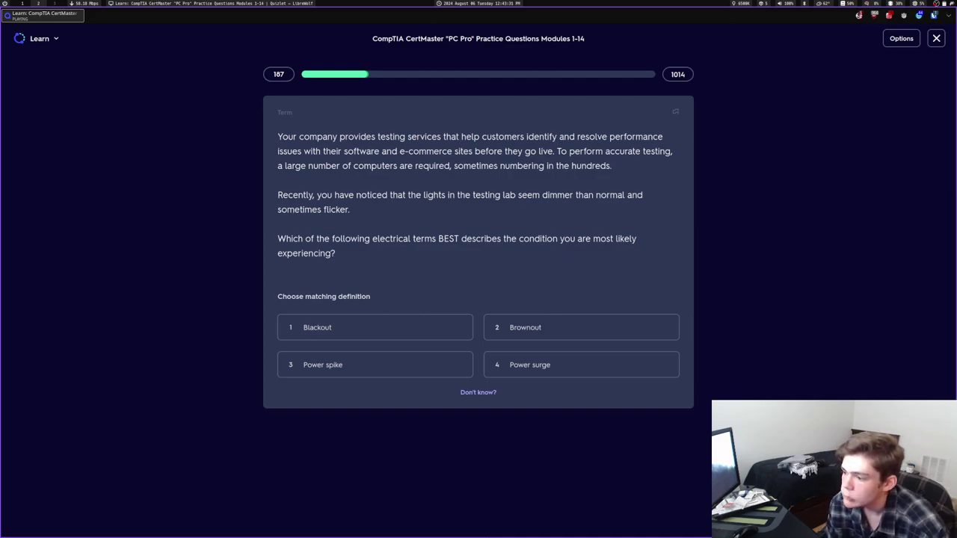
Answer Brownout for the flickering lights, the bash shell and GCC option for Linux 0.02, and software compatibility for the Windows 11 upgrade
{"action": "key", "text": "2"}
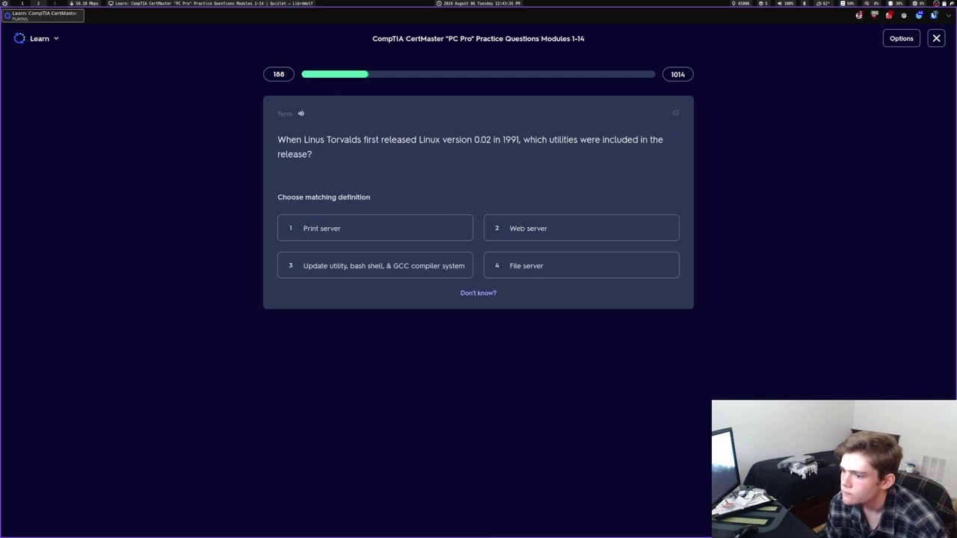
{"action": "key", "text": "3"}
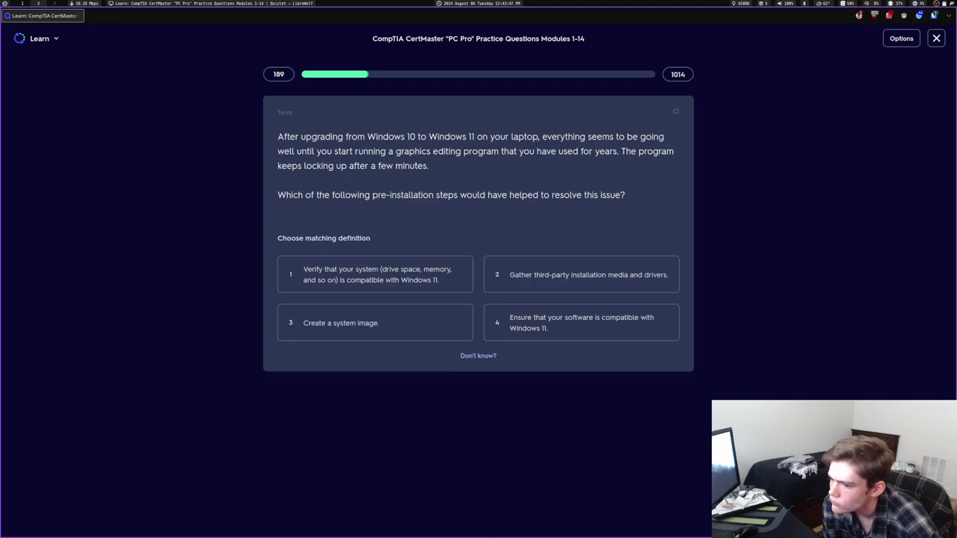
{"action": "key", "text": "4"}
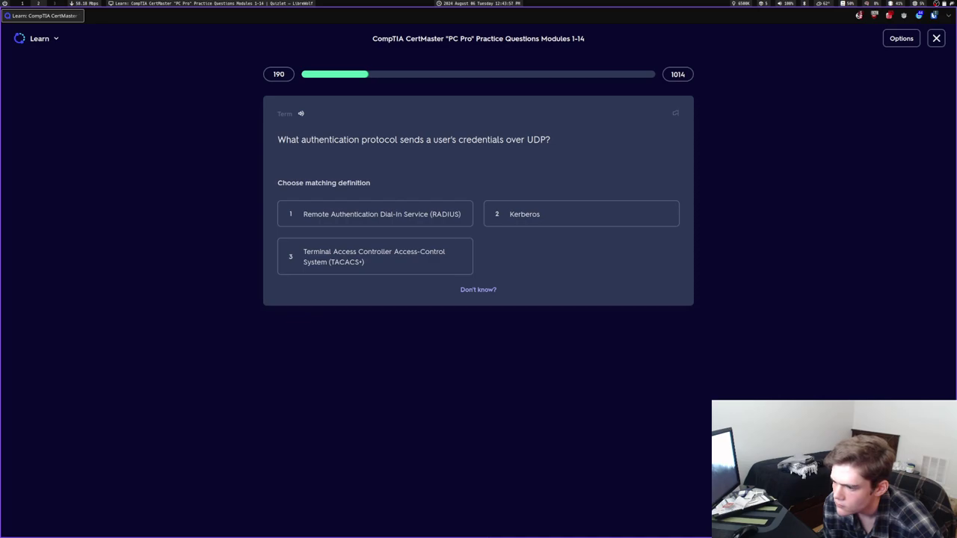
Answer Kerberos for the UDP authentication protocol, retry the subnet question with Default gateway and the UDP one with RADIUS, and continue the round
{"action": "key", "text": "2"}
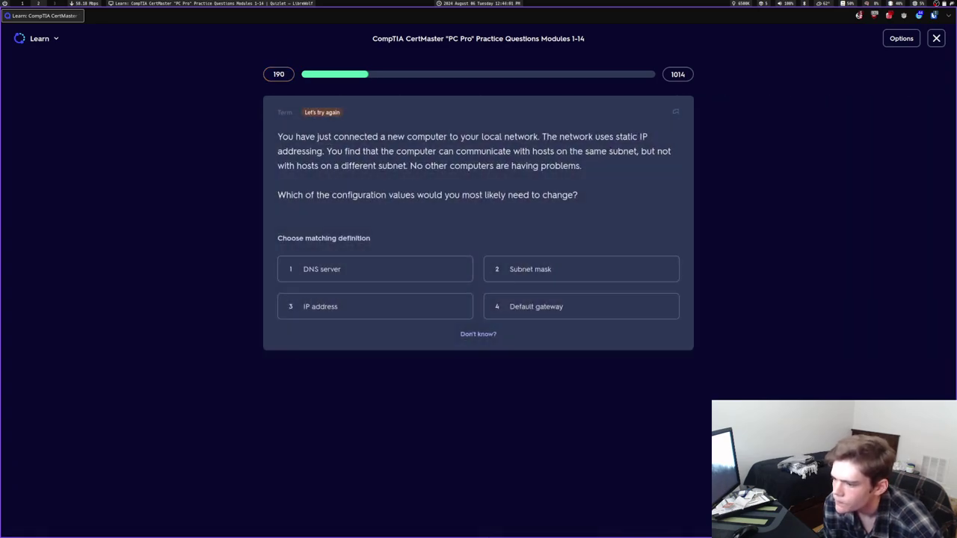
{"action": "key", "text": "4"}
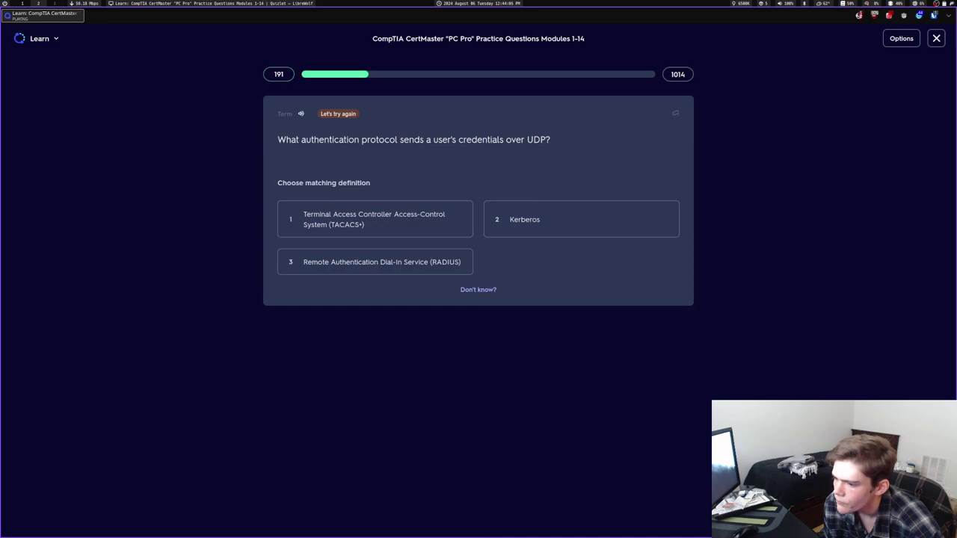
{"action": "key", "text": "3"}
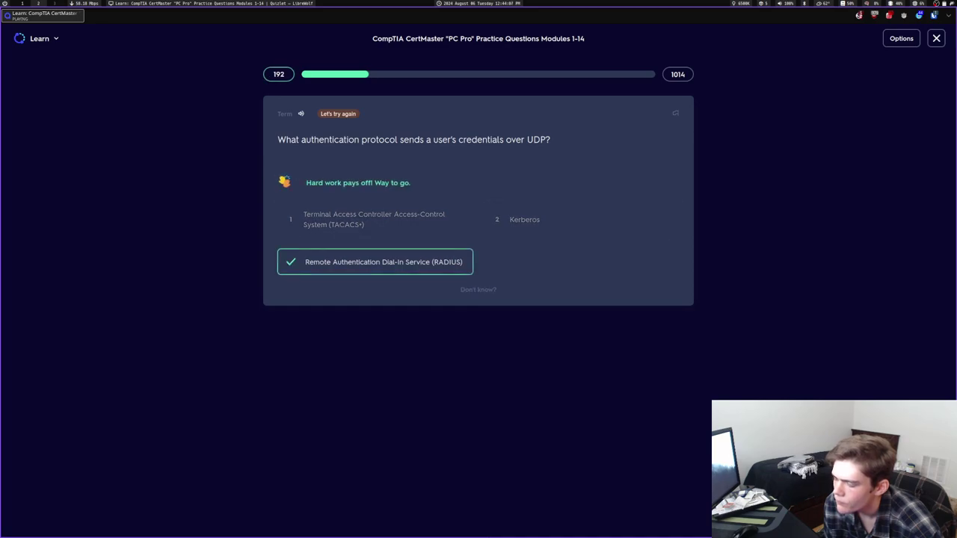
{"action": "key", "text": "Return"}
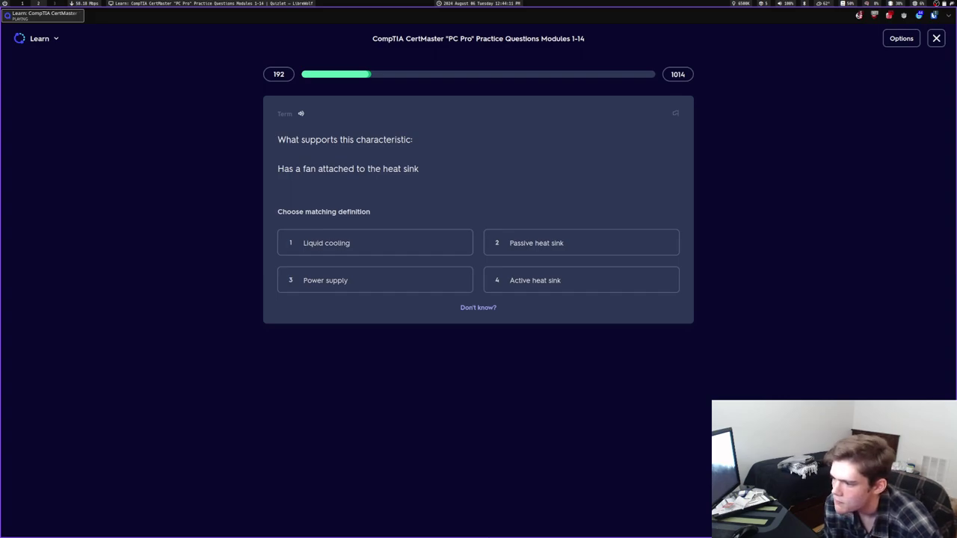
Answer Active heat sink, the Control Panel restriction option for Administrative Templates, and Administrator for the hospital technician's user group, and continue
{"action": "key", "text": "4"}
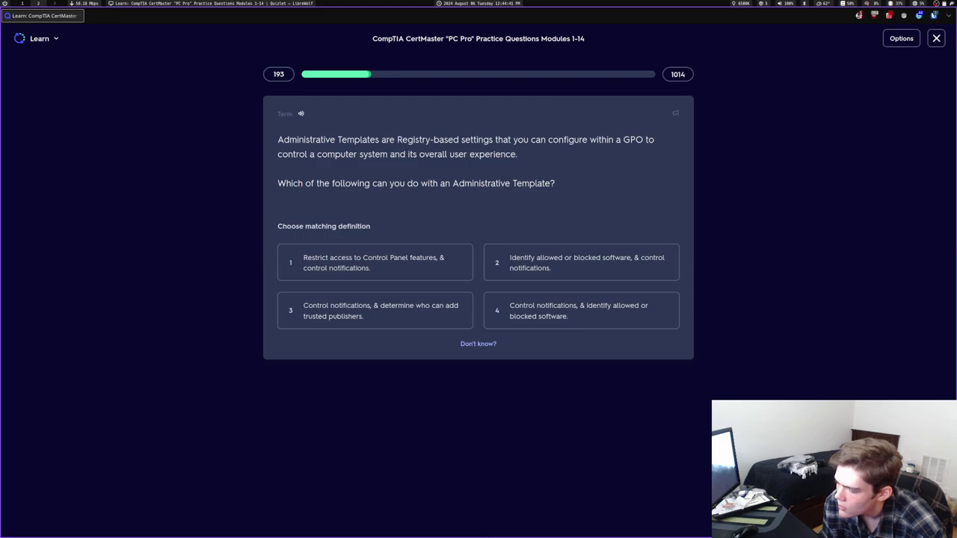
{"action": "key", "text": "1"}
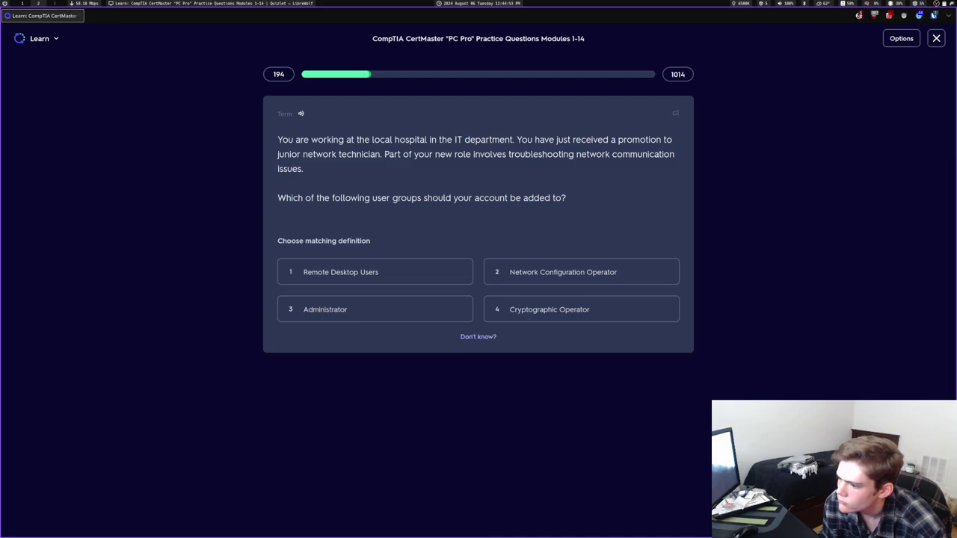
{"action": "key", "text": "3"}
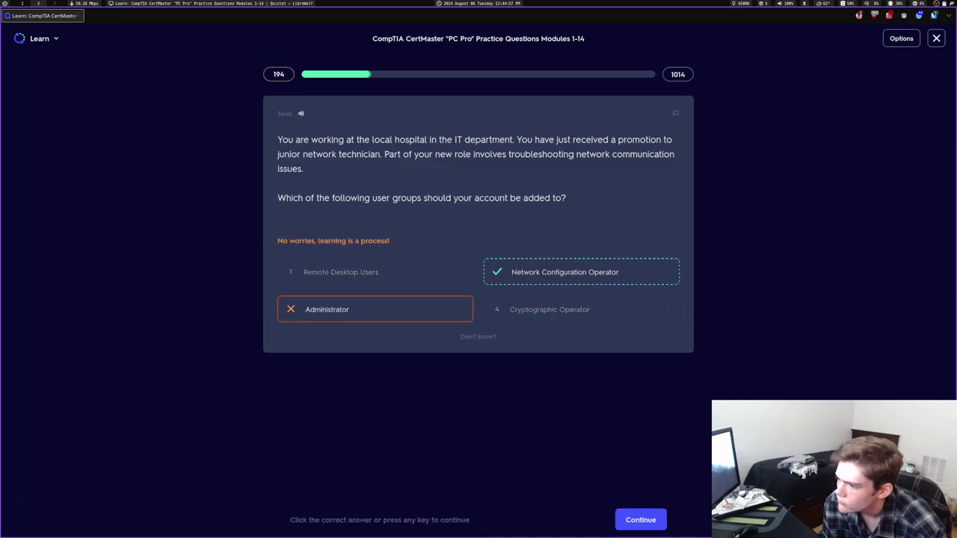
{"action": "key", "text": "space"}
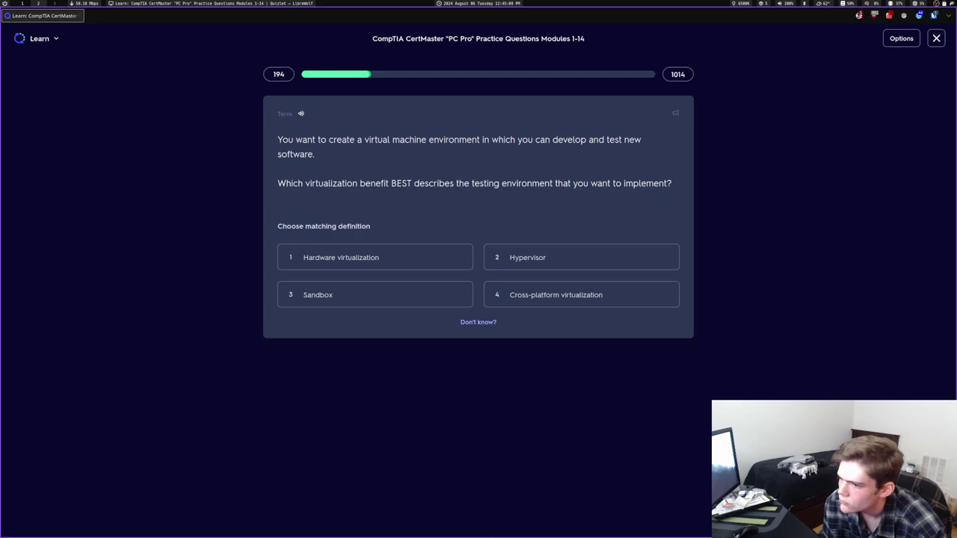
Answer Sandbox for the software testing environment, the option asking the customer to confirm the power strip fix, and macOS for Time Machine
{"action": "key", "text": "3"}
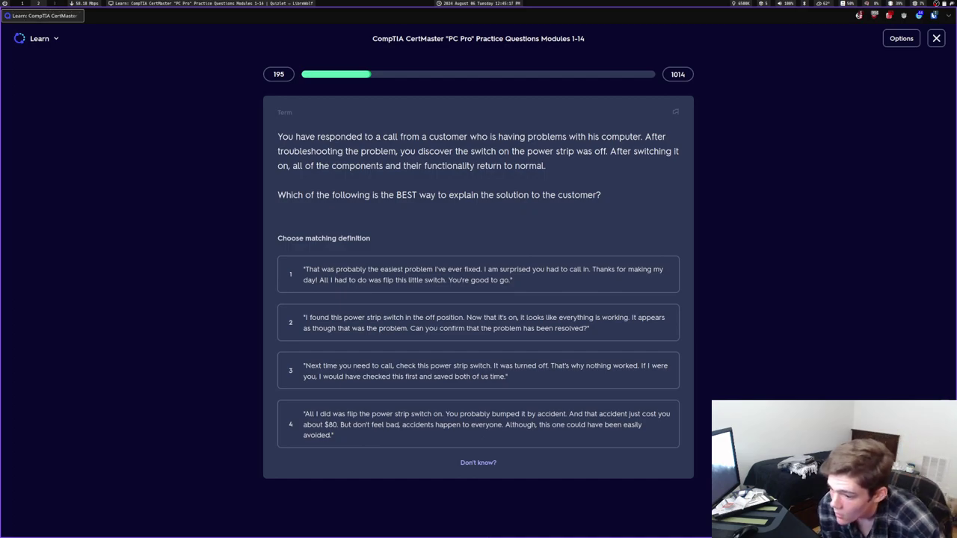
{"action": "key", "text": "2"}
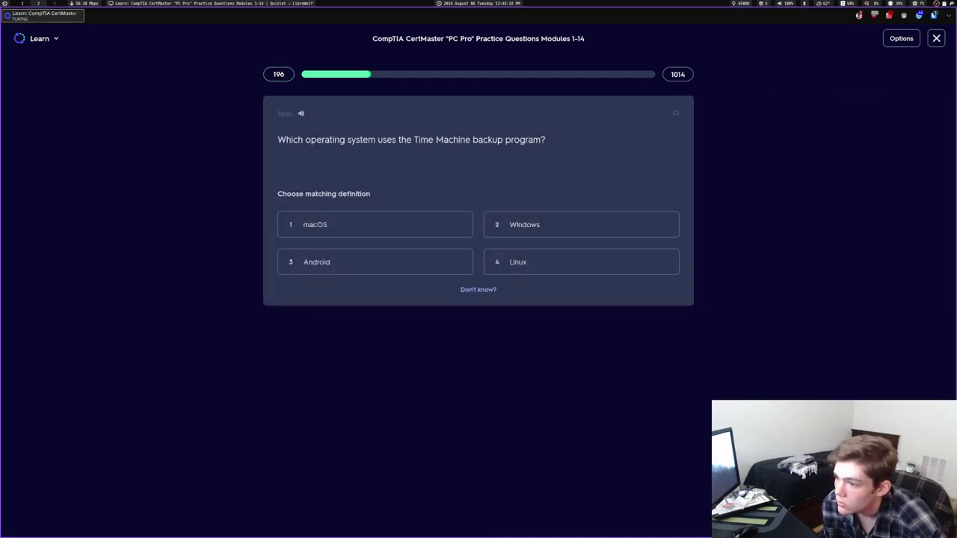
{"action": "key", "text": "1"}
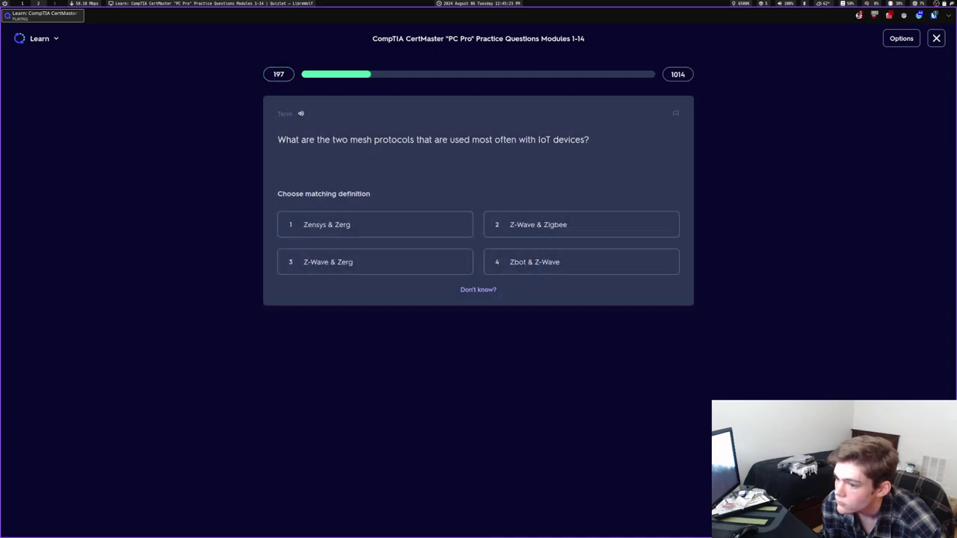
Answer Z-Wave & Zigbee for IoT mesh protocols, Network Configuration Operator for the retried user group question, and LEDs for LCD backlighting
{"action": "key", "text": "2"}
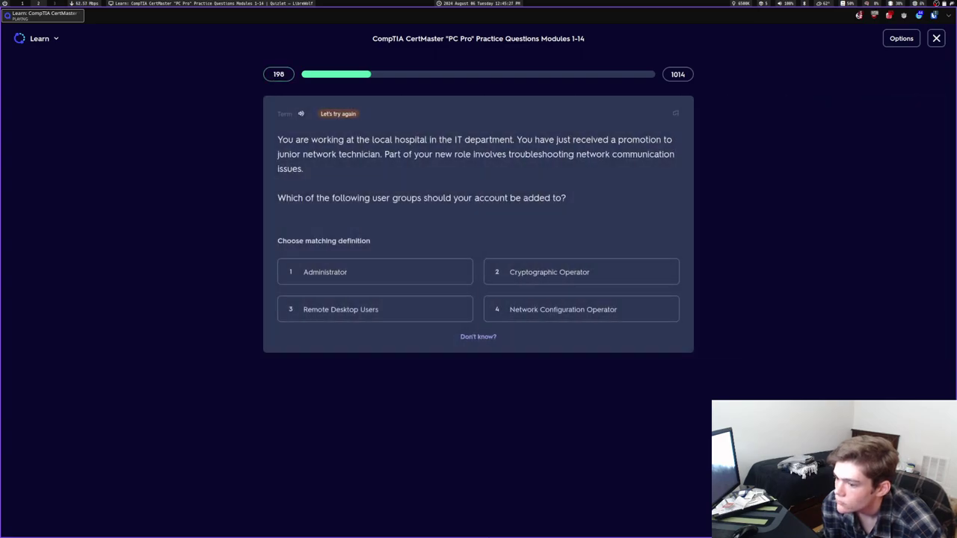
{"action": "key", "text": "4"}
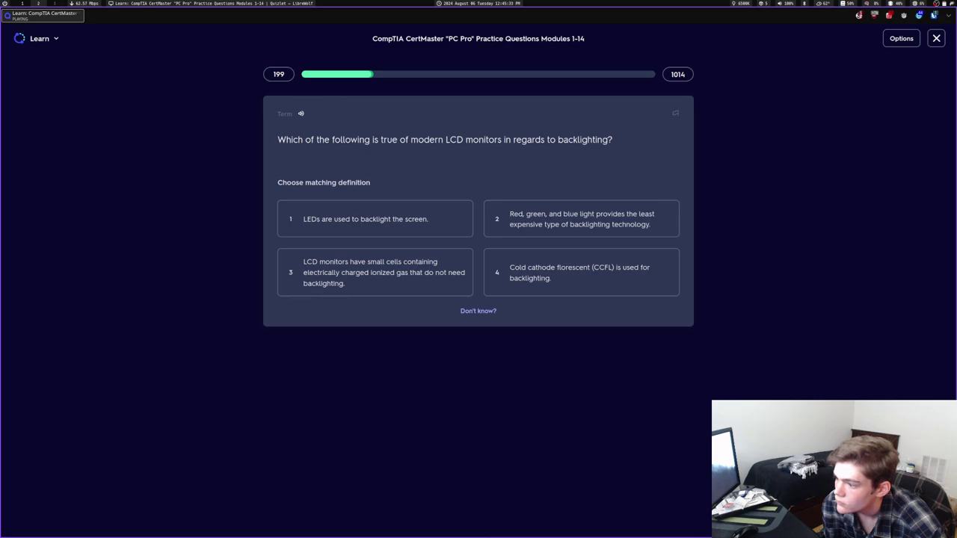
{"action": "key", "text": "1"}
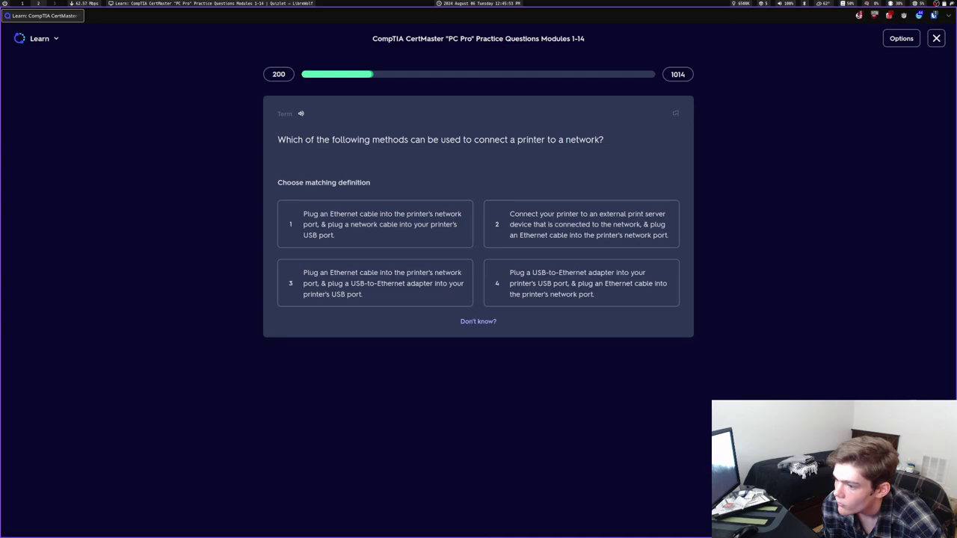
Answer external print server and Ethernet cable for printer networking, HTTPS for port 443, and a wireless router connection for the Wi-Fi-incompatible printer
{"action": "key", "text": "2"}
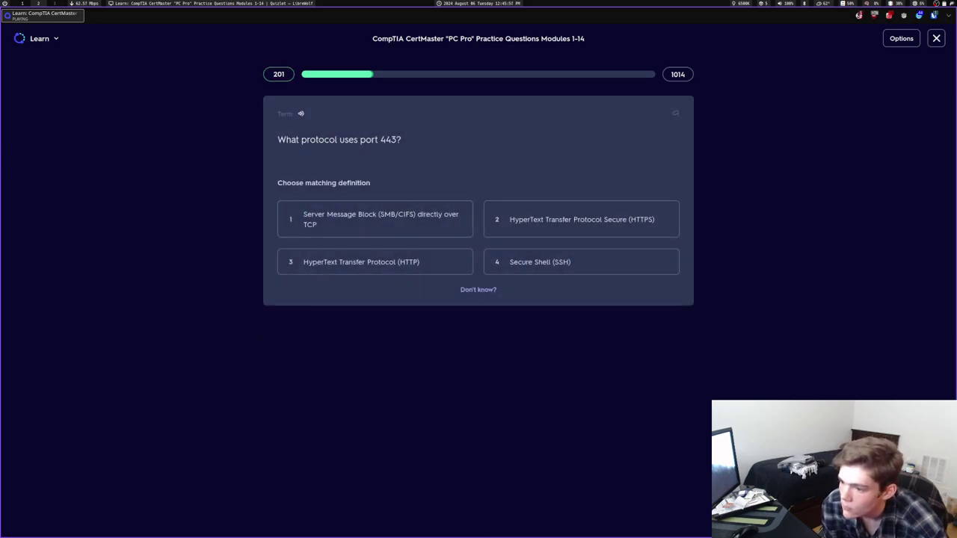
{"action": "key", "text": "2"}
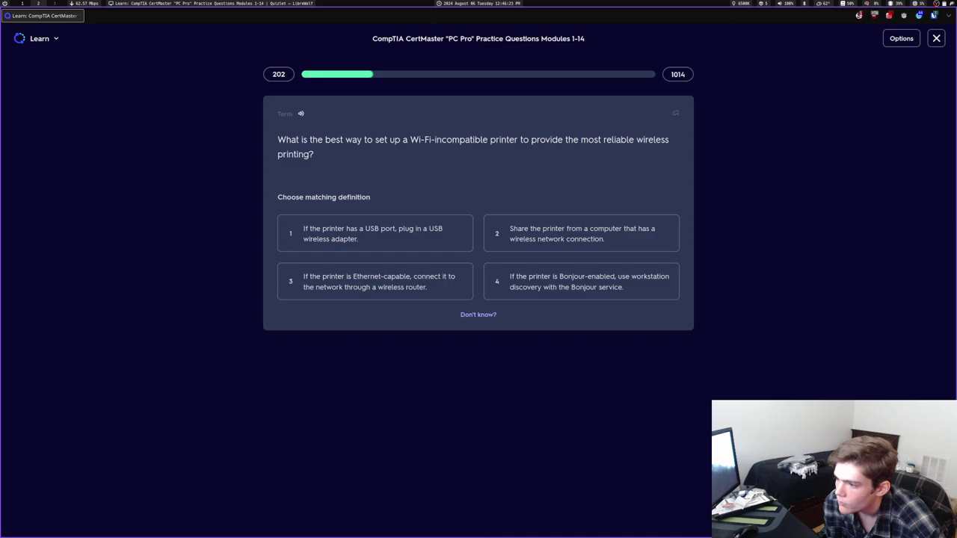
{"action": "key", "text": "3"}
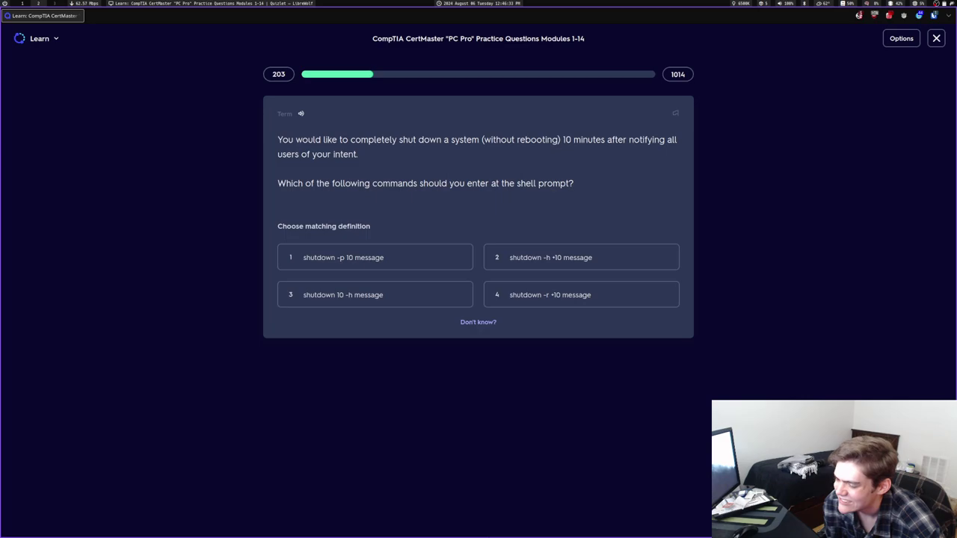
Answer "shutdown -h +10 message" for the delayed shutdown, UDP for video streaming, and warming up the cold laptop, and continue the round
{"action": "key", "text": "2"}
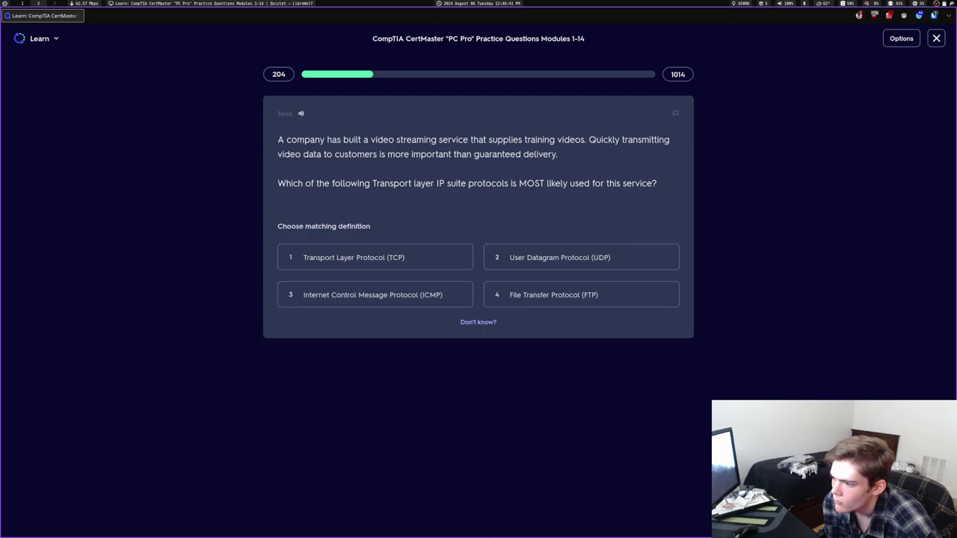
{"action": "key", "text": "2"}
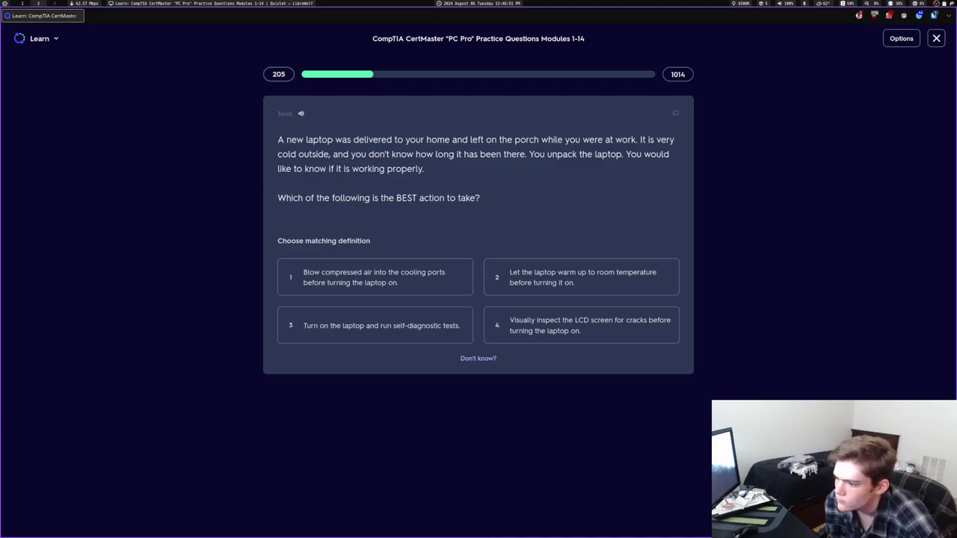
{"action": "key", "text": "2"}
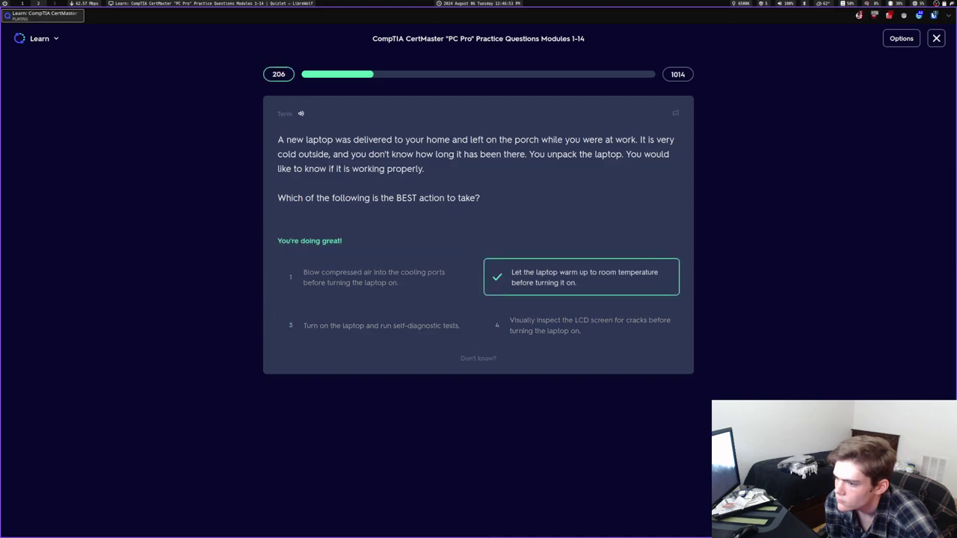
{"action": "key", "text": "Return"}
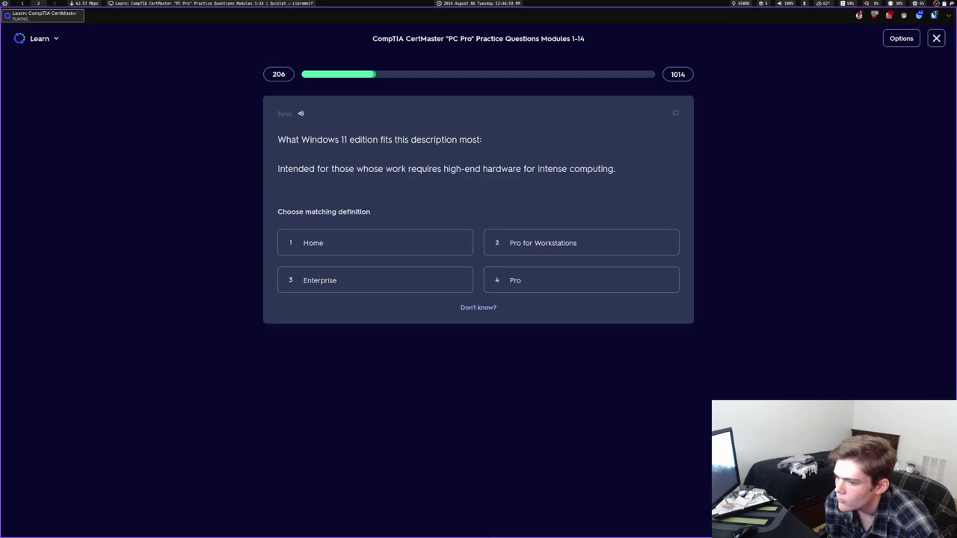
Answer Pro for Workstations, Remote Assistance with Remote Desktop for the remote employee, continue, and choose Peripheral Component Interconnect (PCI) for the bus type
{"action": "key", "text": "2"}
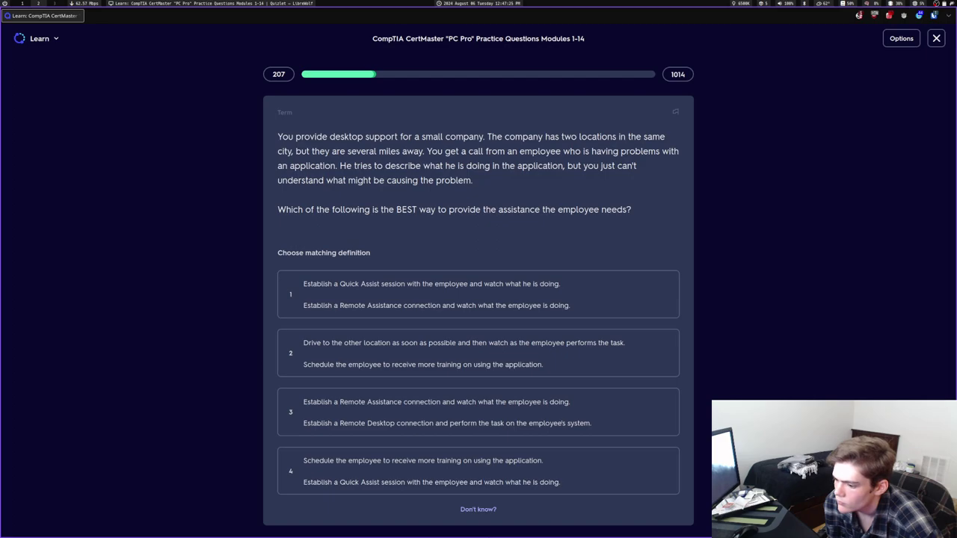
{"action": "key", "text": "3"}
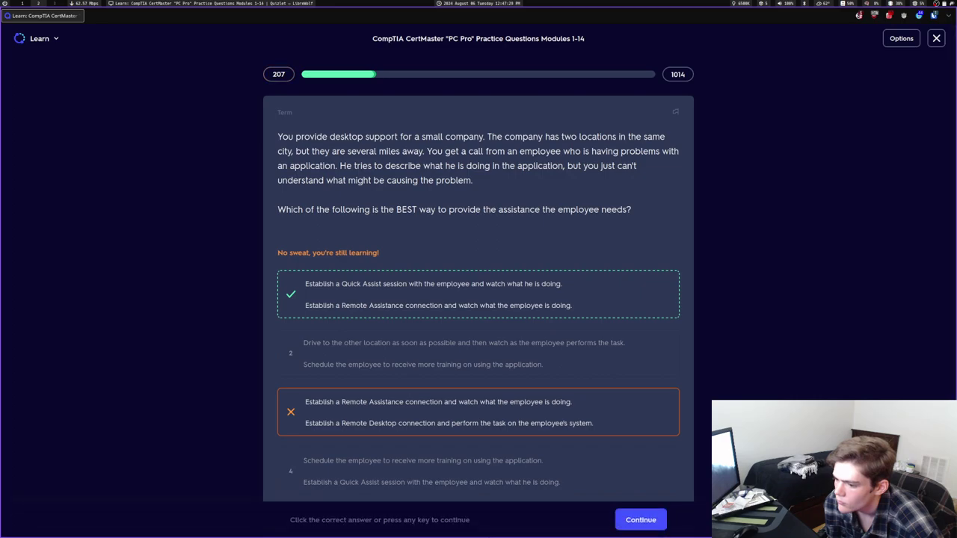
{"action": "key", "text": "Return"}
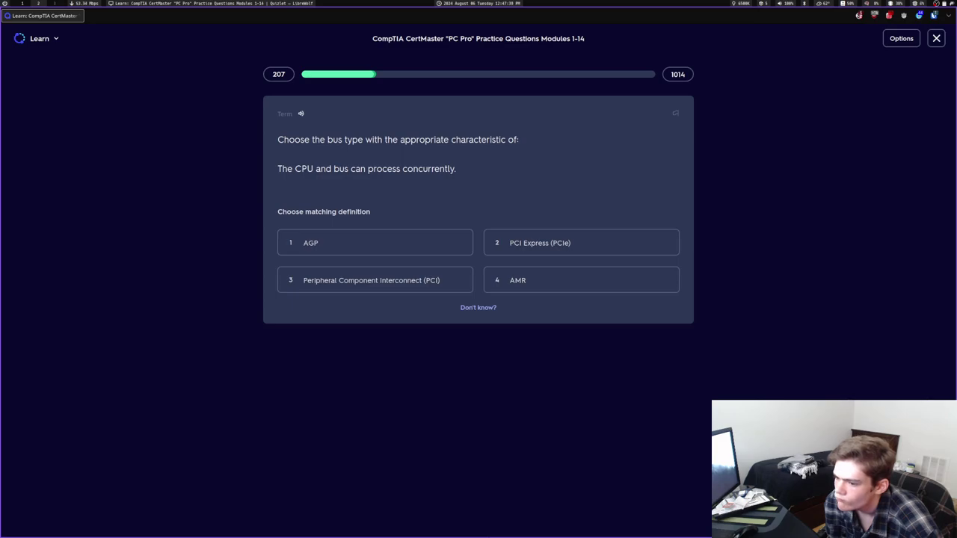
{"action": "key", "text": "3"}
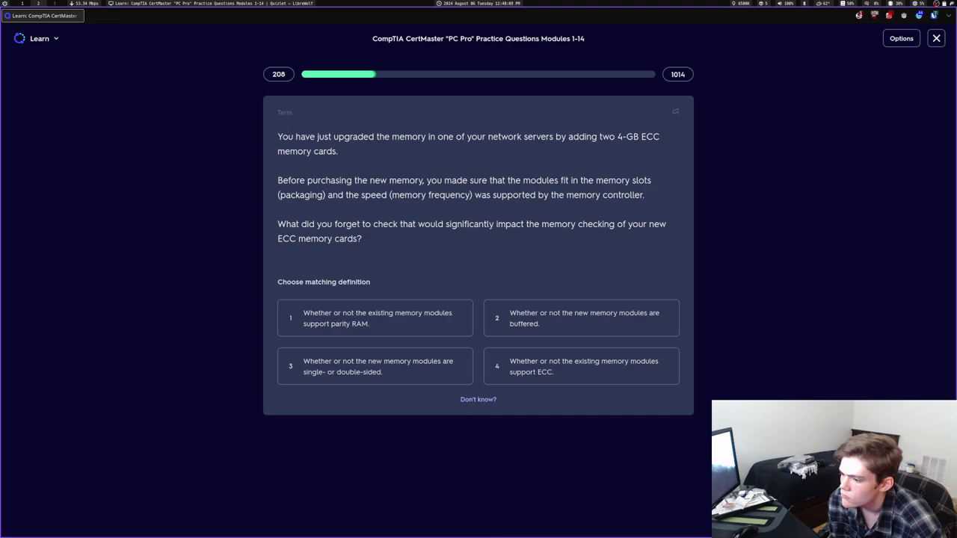
Answer new modules being buffered for the ECC memory check, installing the manufacturer's latest driver for 640x480 video, and Update & Security for device health
{"action": "key", "text": "2"}
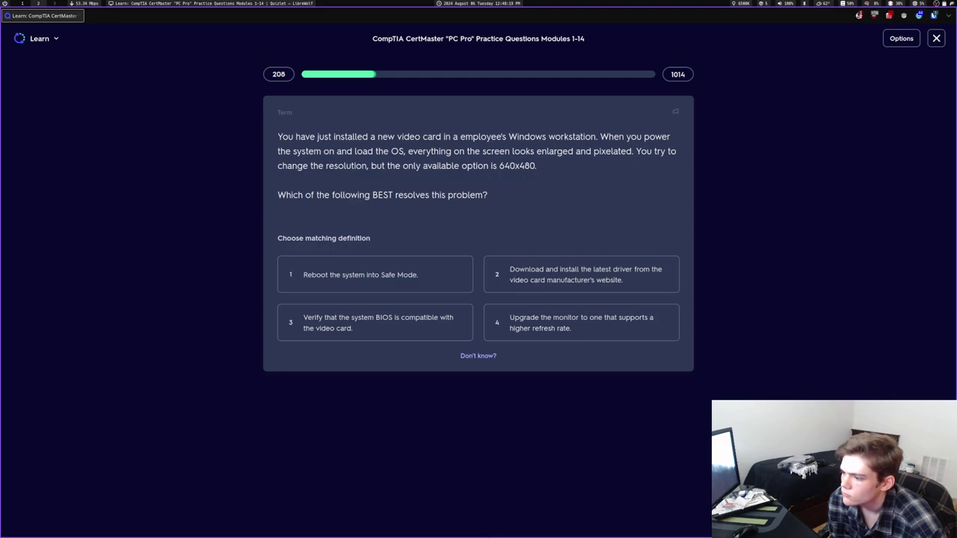
{"action": "key", "text": "2"}
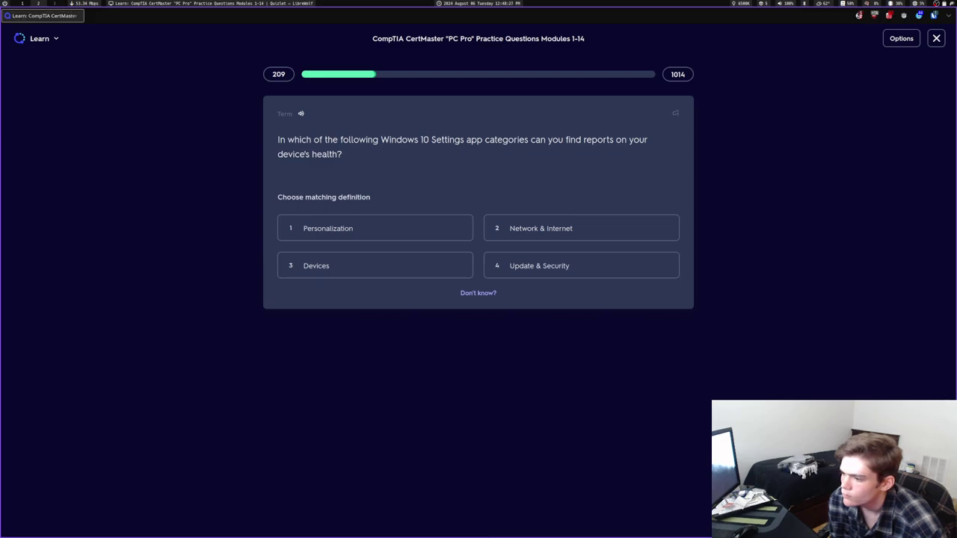
{"action": "key", "text": "4"}
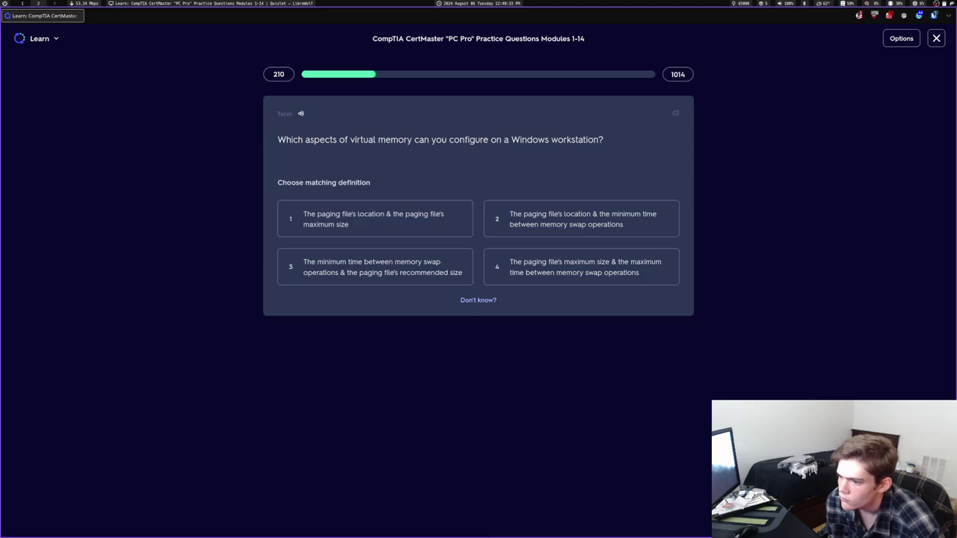
Answer paging file location and maximum size, Quick Assist with Remote Assistance for the retried support question, and existing modules' ECC support for the retried memory question
{"action": "key", "text": "1"}
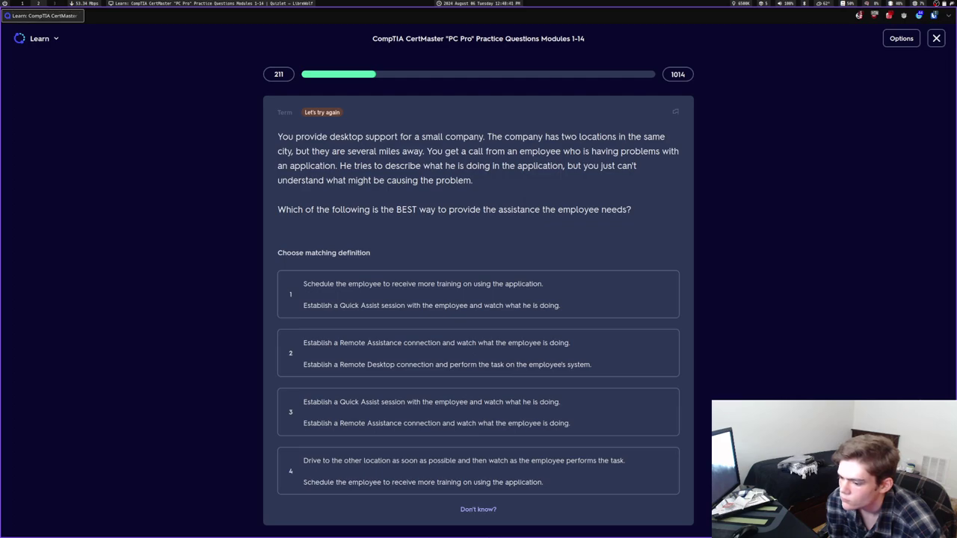
{"action": "key", "text": "3"}
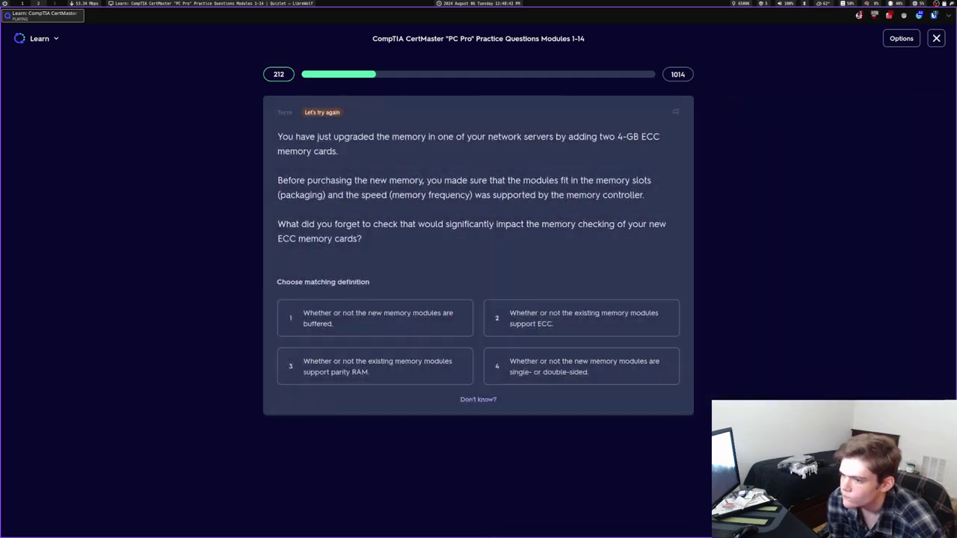
{"action": "key", "text": "2"}
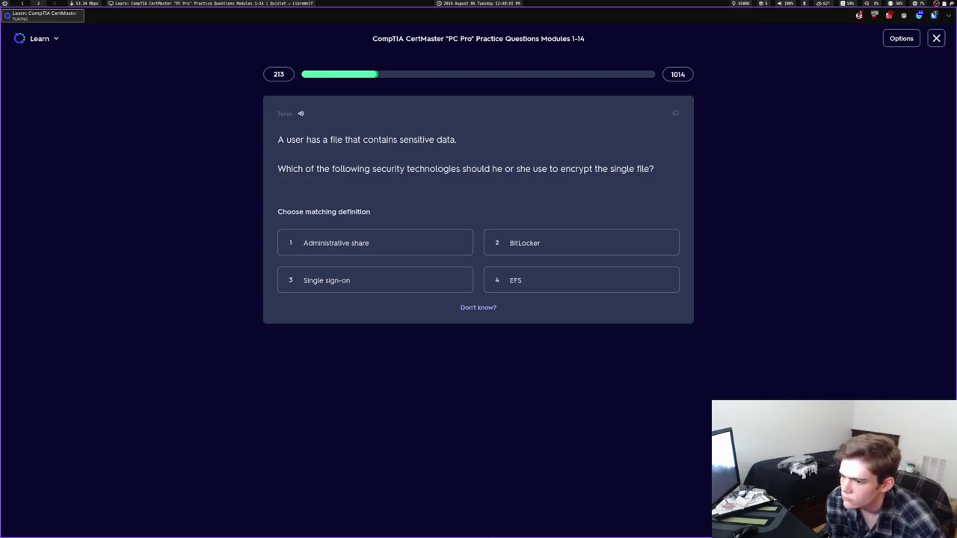
Answer EFS for single-file encryption, Type 1 hypervisor, High-level formatting for recoverable data, and preventing the same disaster affecting system and backup media for offsite storage
{"action": "key", "text": "4"}
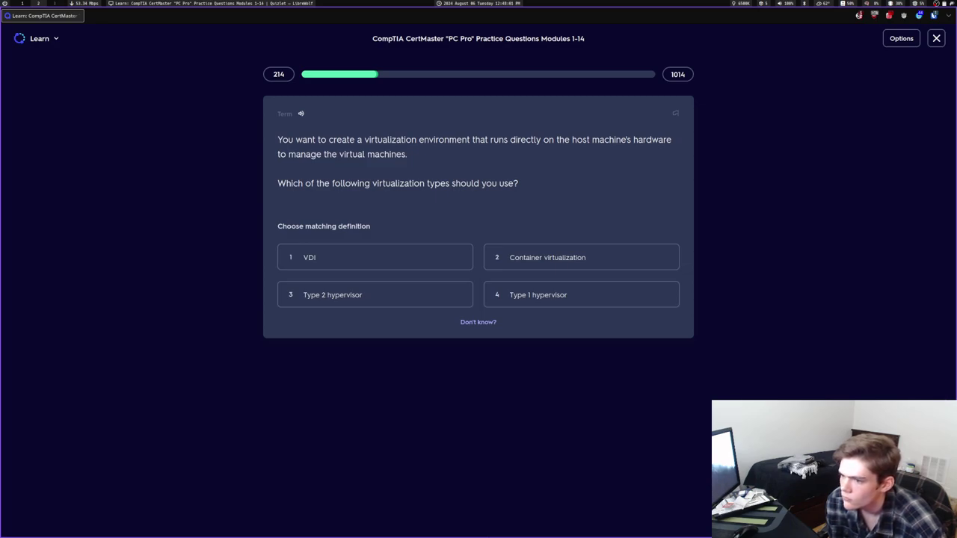
{"action": "key", "text": "4"}
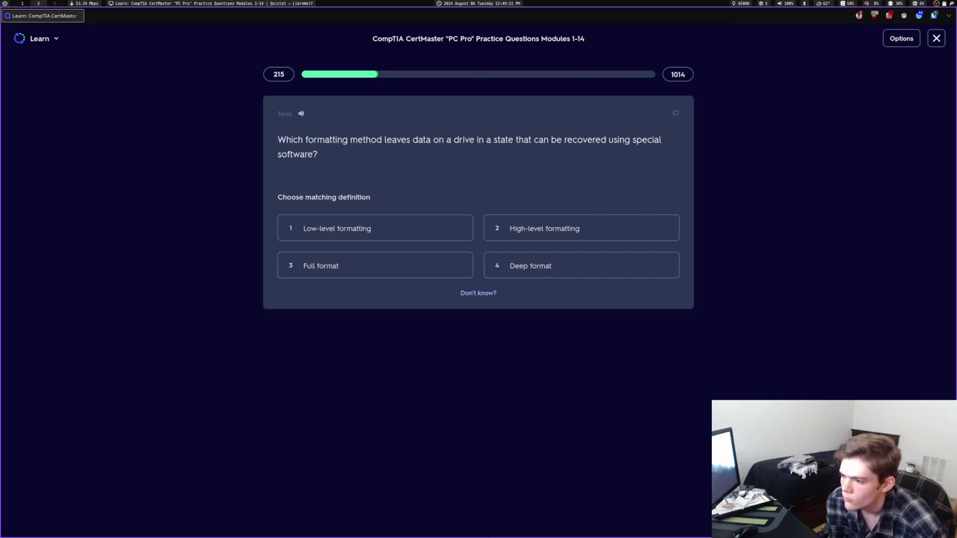
{"action": "key", "text": "2"}
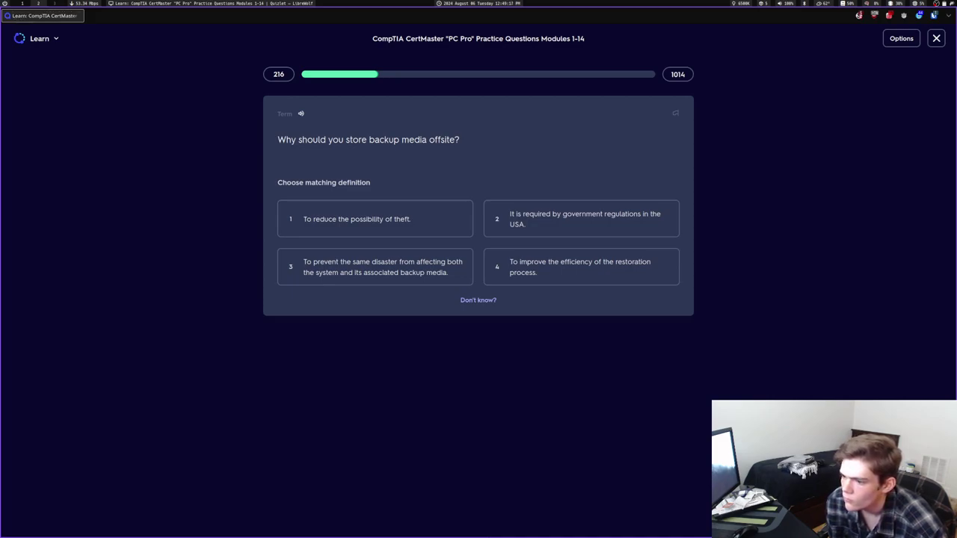
{"action": "key", "text": "3"}
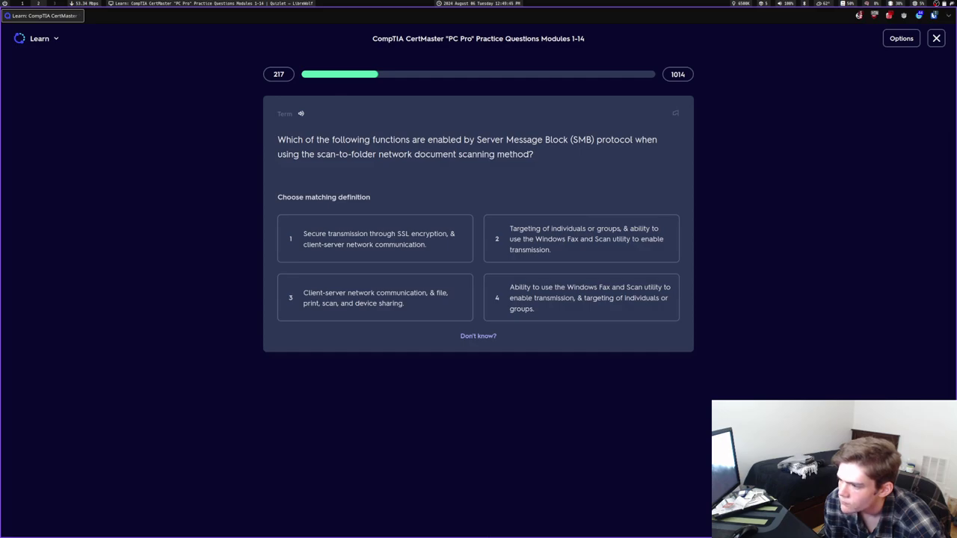
Answer SSL encryption with client-server communication for SMB scan-to-folder, continue, and choose a riser card for the PCI card that is too tall
{"action": "key", "text": "1"}
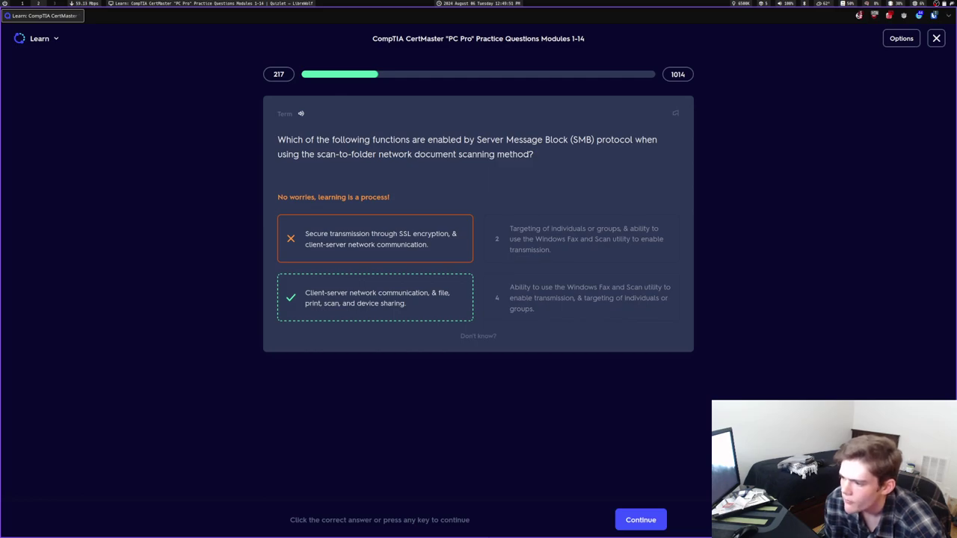
{"action": "key", "text": "space"}
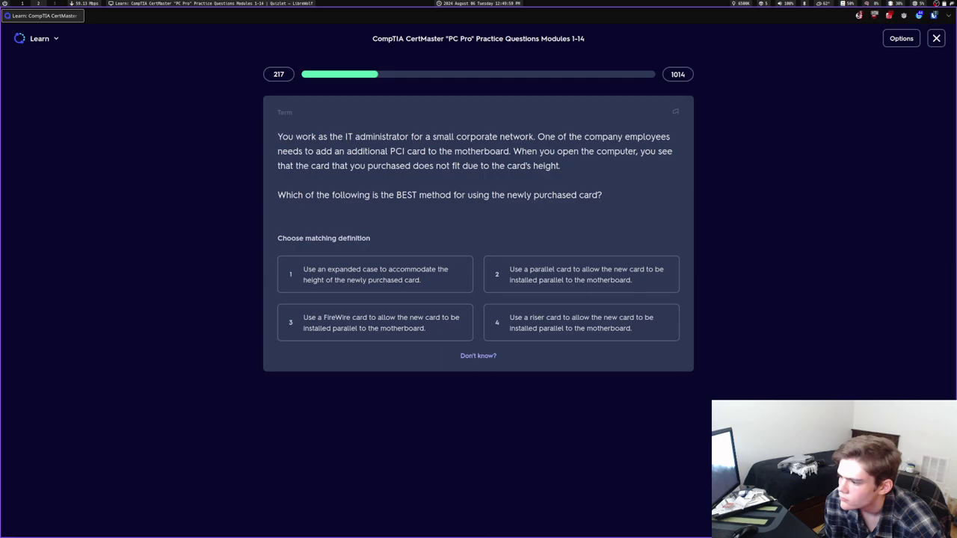
{"action": "key", "text": "4"}
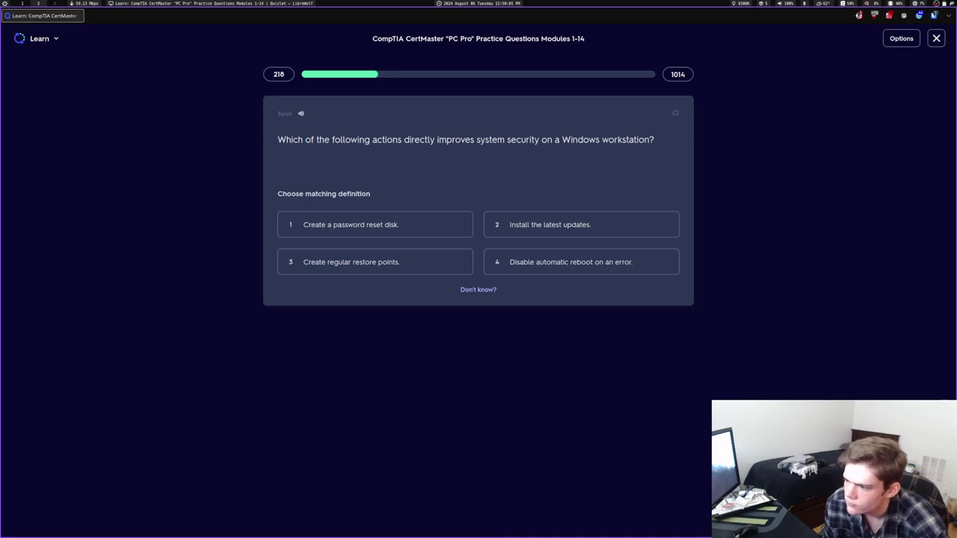
Answer installing the latest updates, client-server communication with file, print, scan and device sharing for the retried SMB question, and ignoring the employee's report
{"action": "key", "text": "2"}
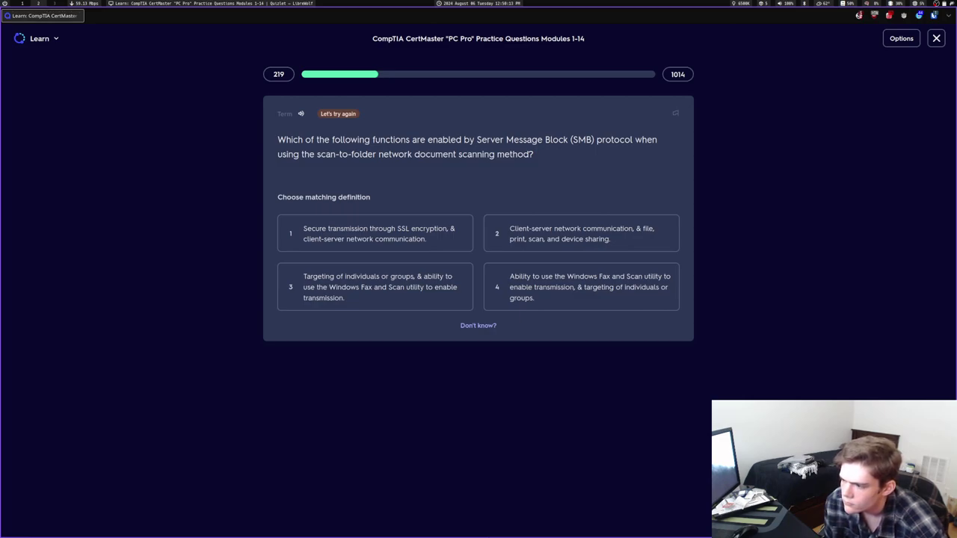
{"action": "key", "text": "2"}
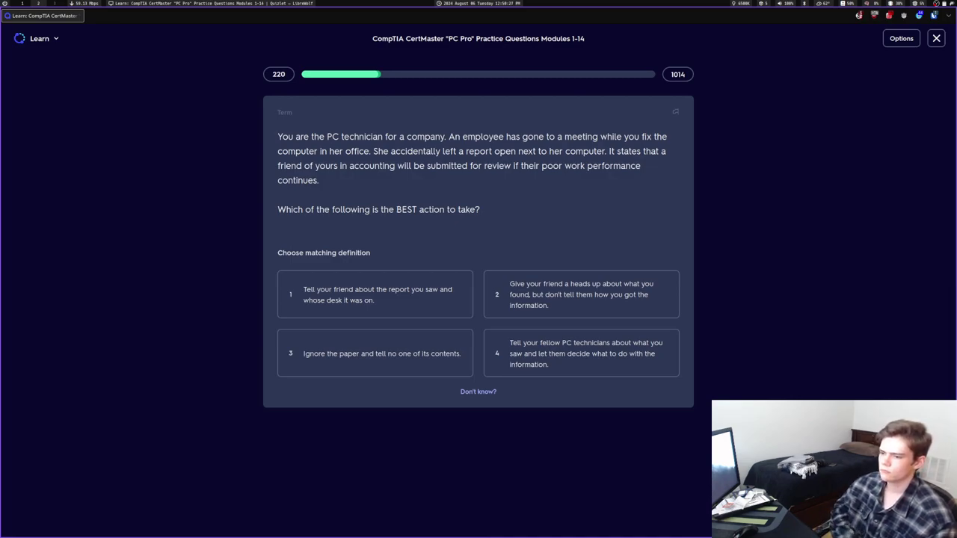
{"action": "key", "text": "3"}
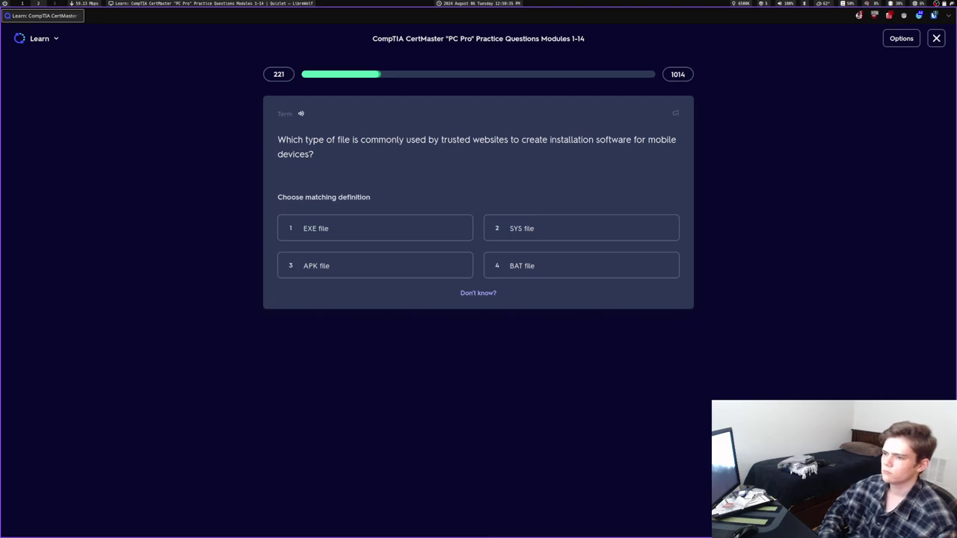
Answer APK file for mobile installation software, Startup Repair for the Windows 11 boot failure, and Enabled for the enforced Group Policy setting
{"action": "key", "text": "3"}
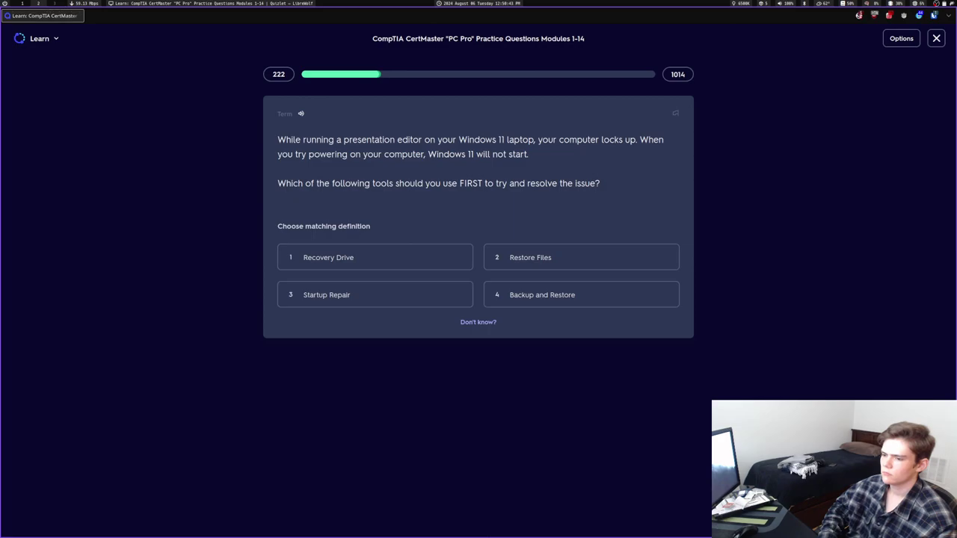
{"action": "key", "text": "3"}
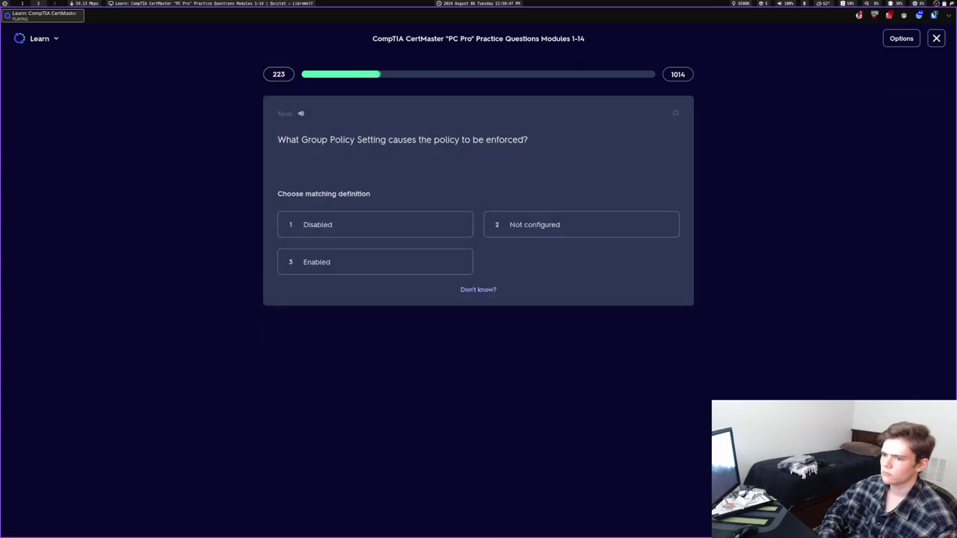
{"action": "key", "text": "3"}
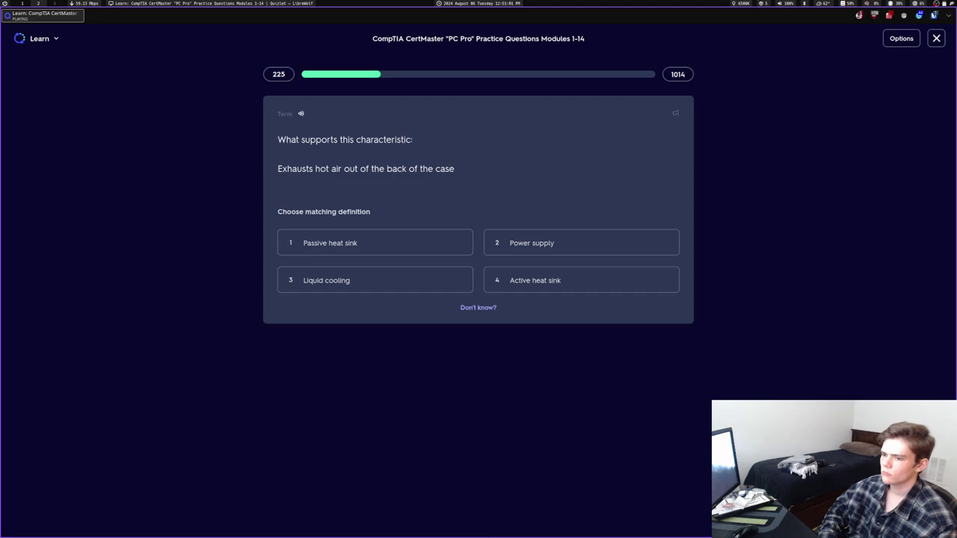
Answer Active heat sink for exhausting hot air out of the back of the case, and continue to the following question
{"action": "key", "text": "4"}
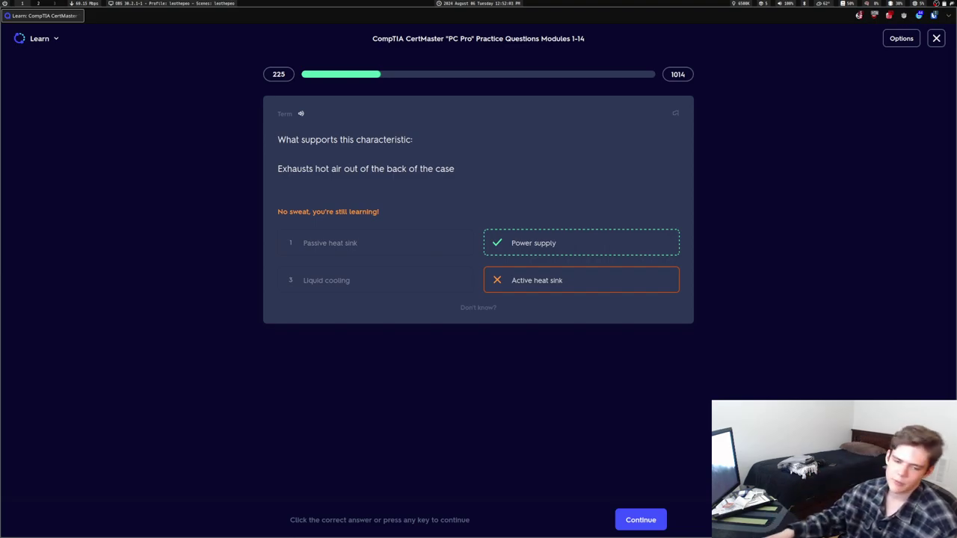
{"action": "left_click", "coordinate": [172, 441]}
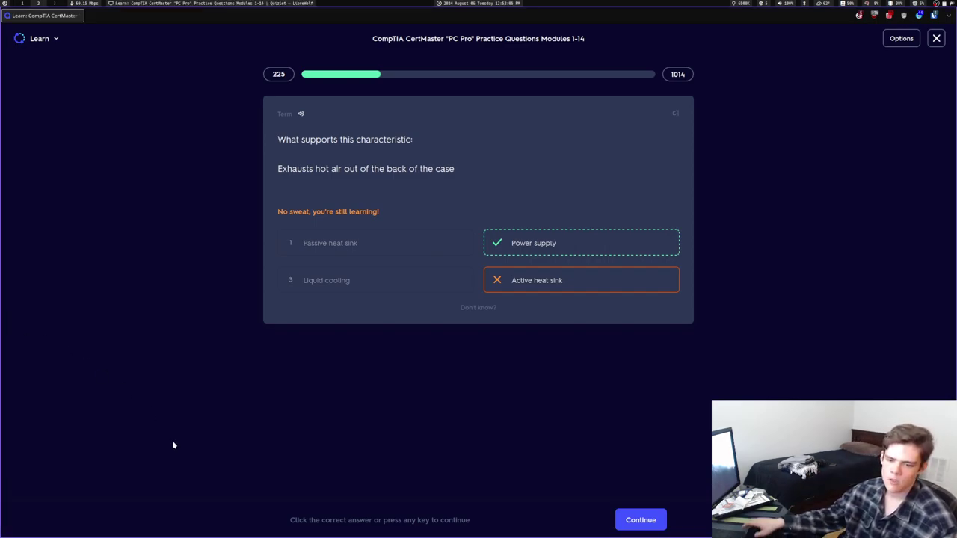
{"action": "key", "text": "Return"}
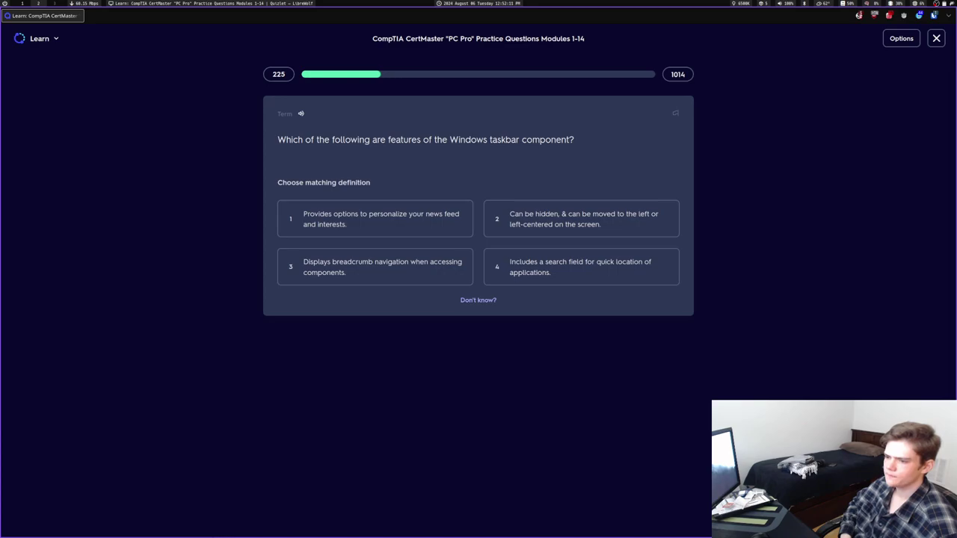
Answer hidden and movable for taskbar features, Power supply for the retried hot-air exhaust question, and replacing the processor with a four-core one
{"action": "key", "text": "2"}
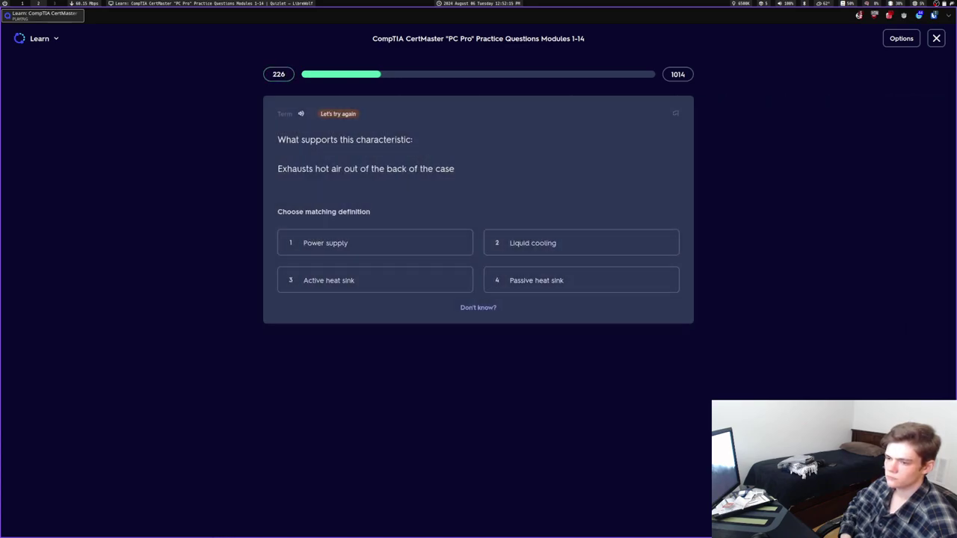
{"action": "key", "text": "1"}
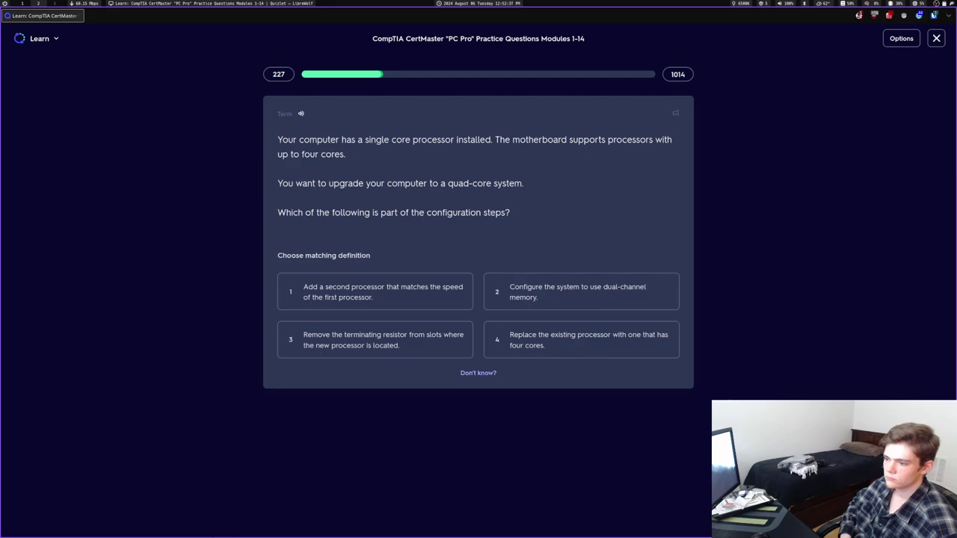
{"action": "key", "text": "4"}
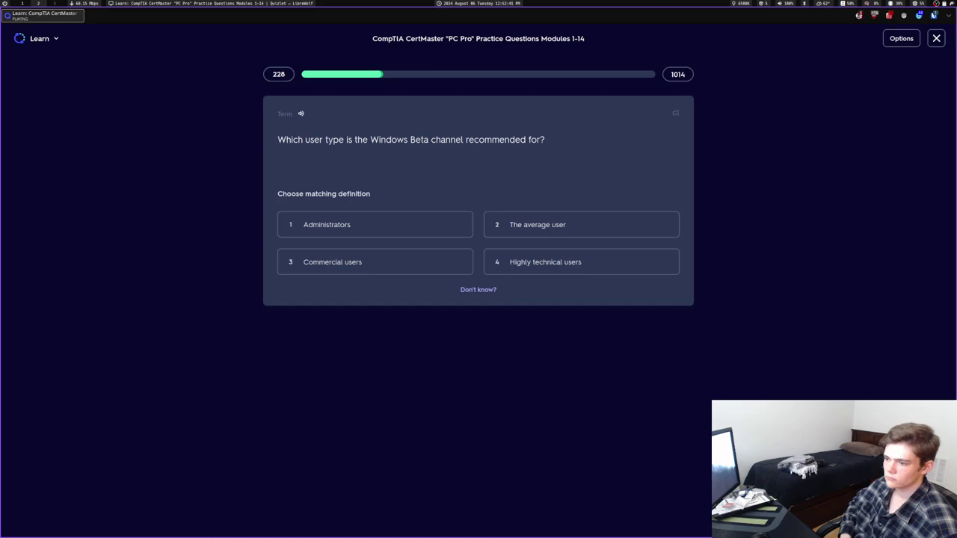
Answer the average user for the Windows Beta channel, Zero-day attack for the undiscovered vulnerability, and EFS for preventing reading of others' files
{"action": "key", "text": "2"}
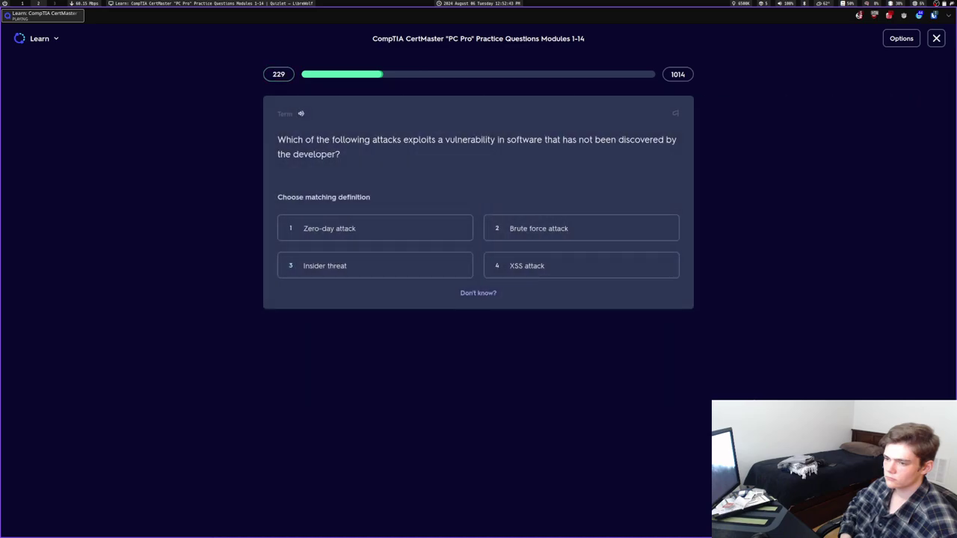
{"action": "key", "text": "1"}
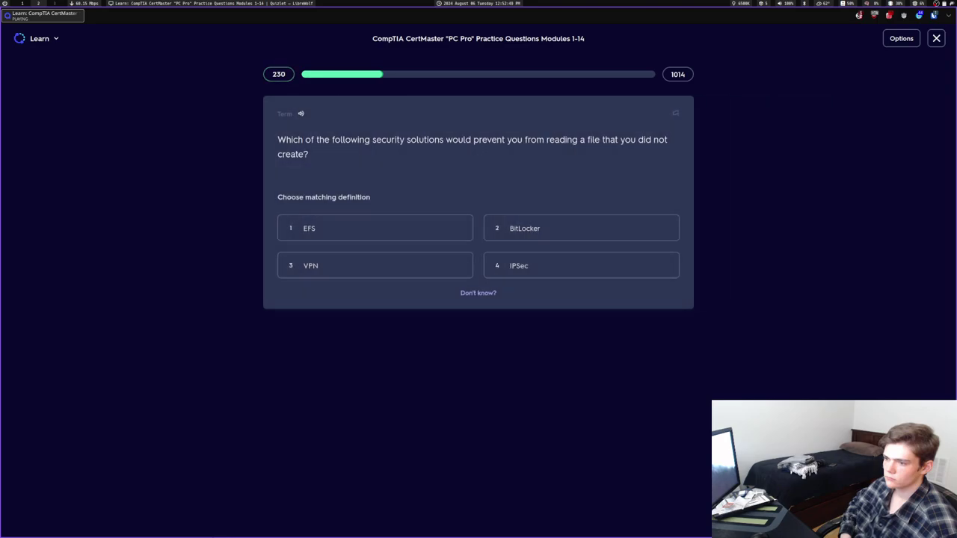
{"action": "key", "text": "1"}
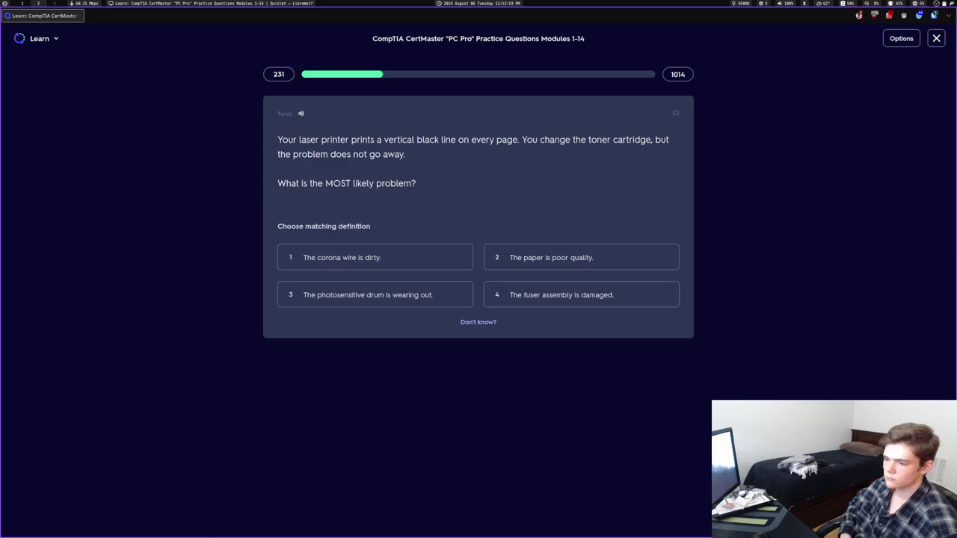
Answer the dirty corona wire for the laser printer's black line, performing a backup for the forgotten troubleshooting step, and Dynamic DNS for intranet hostname access
{"action": "key", "text": "1"}
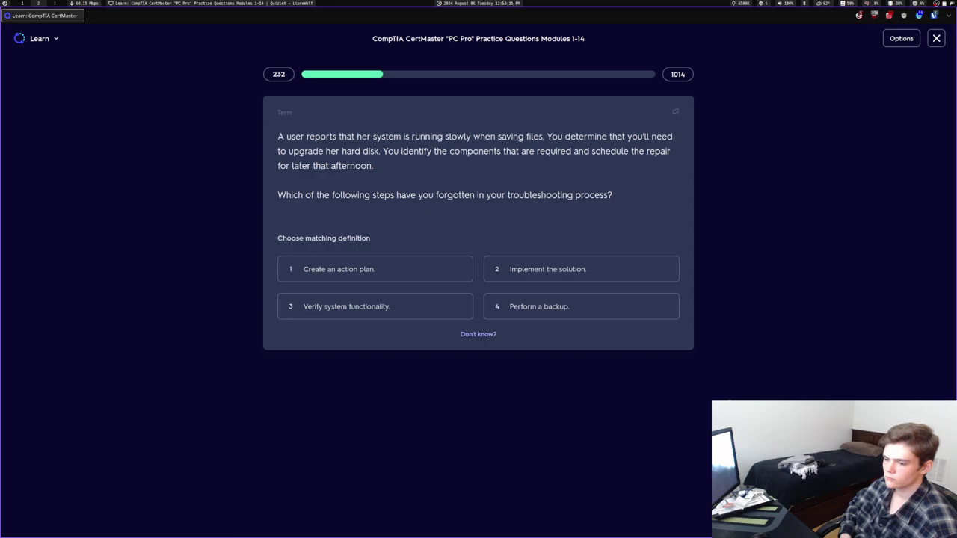
{"action": "key", "text": "4"}
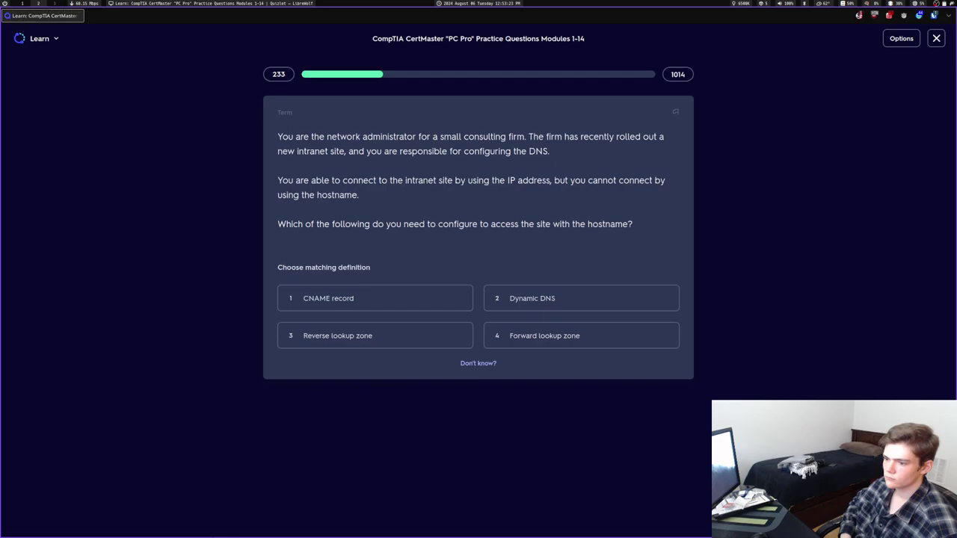
{"action": "key", "text": "2"}
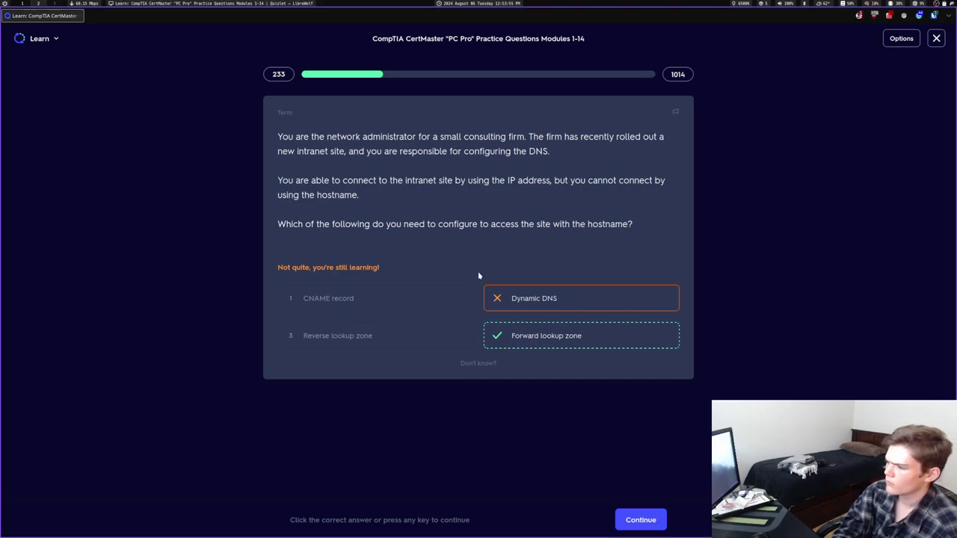
Search the web for "forward lookup zone" in a new tab and read the Forward DNS zones section of Wikipedia's DNS zone article
{"action": "key", "text": "ctrl+t"}
{"action": "type", "text": "forward l"}
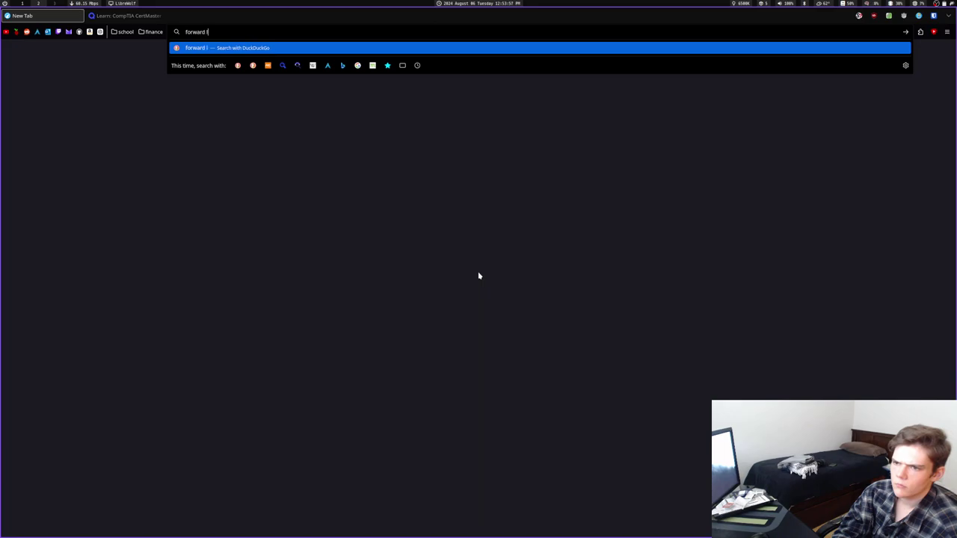
{"action": "type", "text": "ookup zone"}
{"action": "key", "text": "Return"}
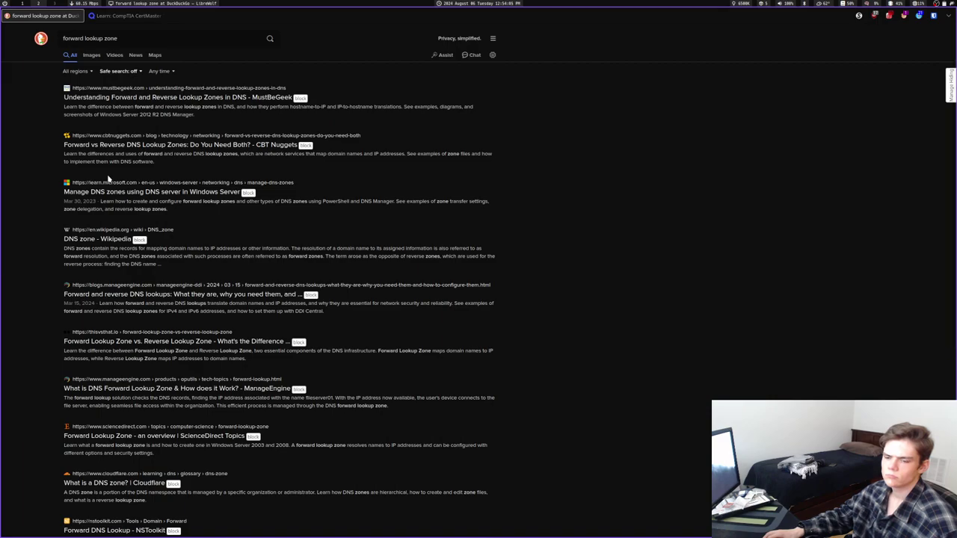
{"action": "left_click", "coordinate": [105, 241]}
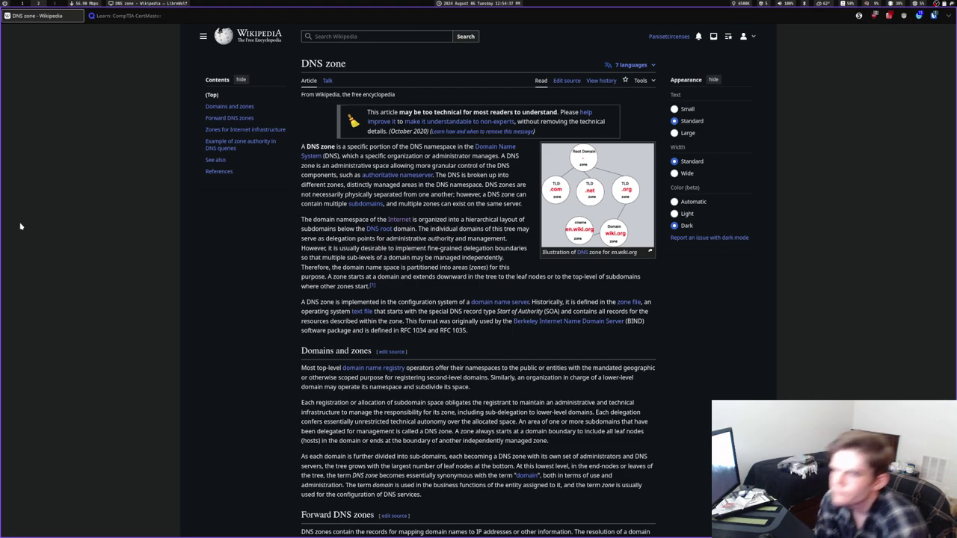
{"action": "scroll", "coordinate": [215, 129], "scroll_direction": "down", "scroll_amount": 5}
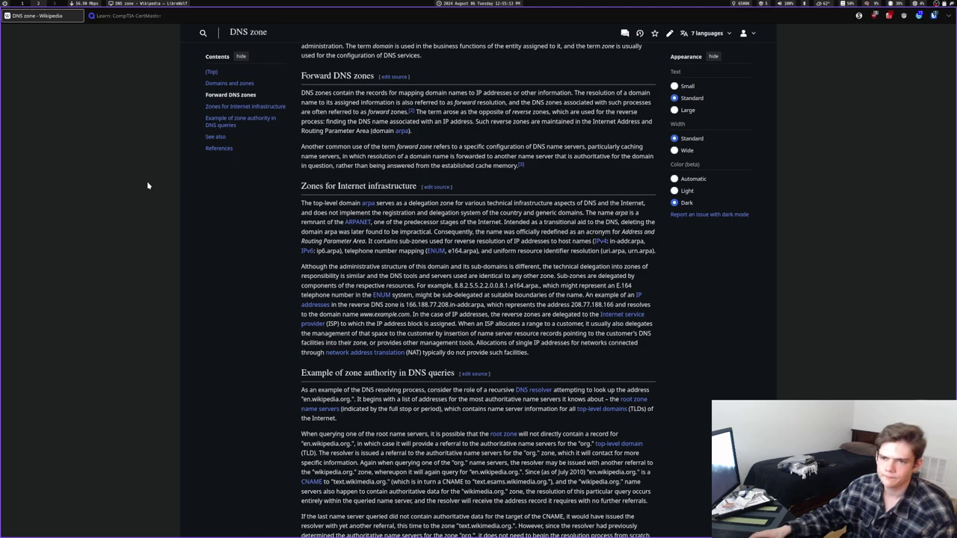
Return to the Quizlet quiz, reread the missed DNS question, start the next round, and answer Forward lookup zone for intranet hostname access
{"action": "key", "text": "alt+Tab"}
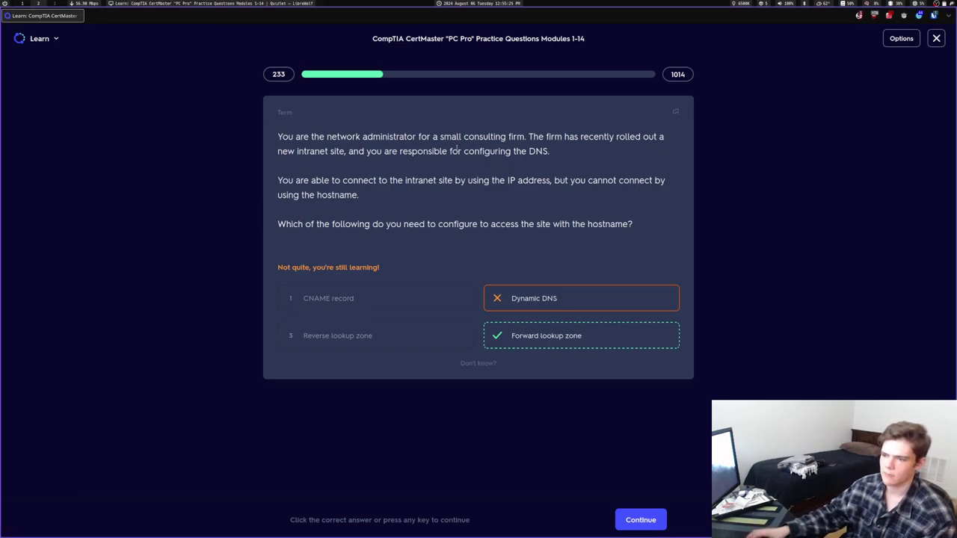
{"action": "left_click_drag", "start_coordinate": [464, 151], "coordinate": [556, 152]}
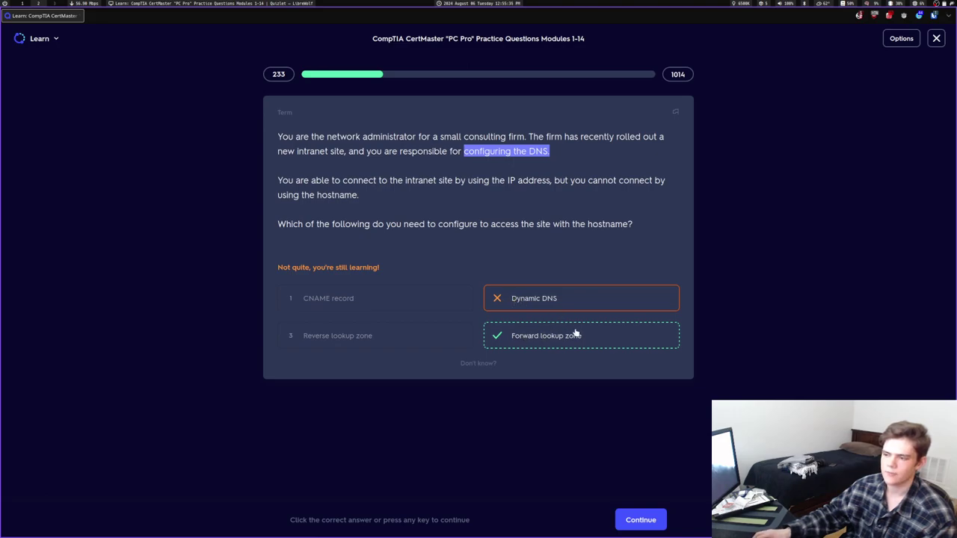
{"action": "left_click", "coordinate": [540, 255]}
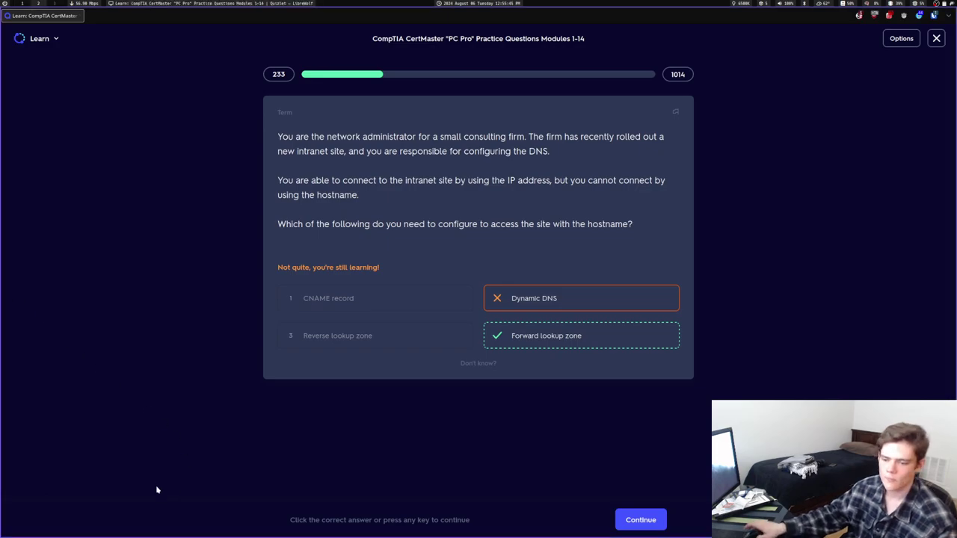
{"action": "key", "text": "Return"}
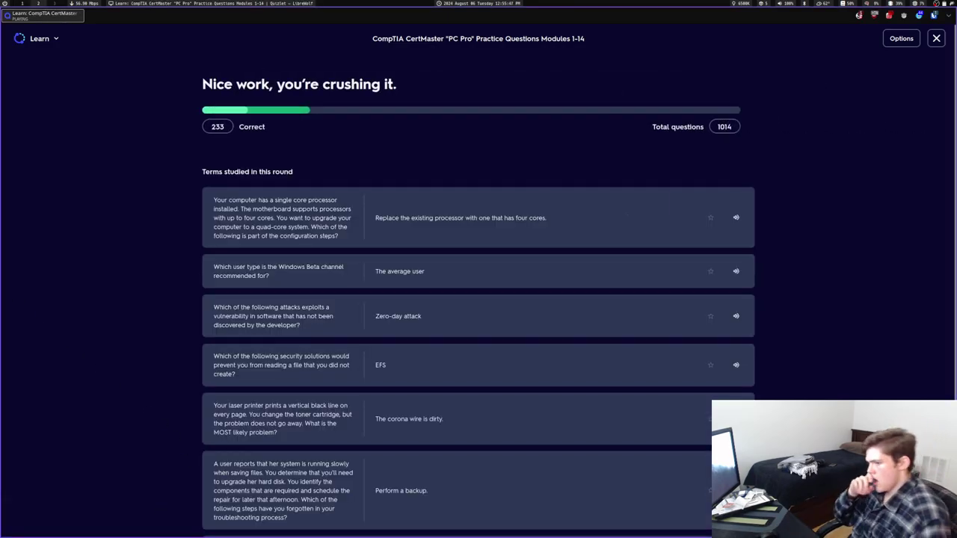
{"action": "key", "text": "Return"}
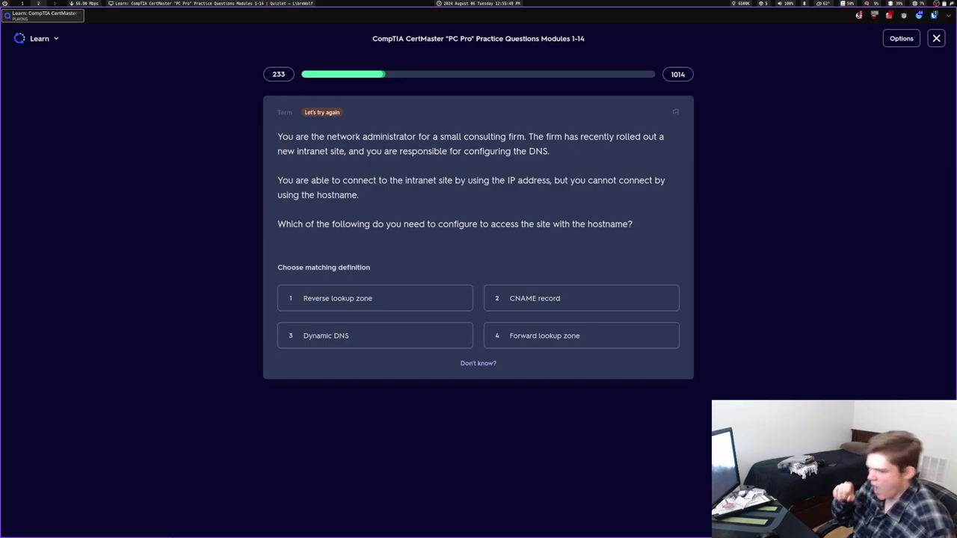
{"action": "key", "text": "4"}
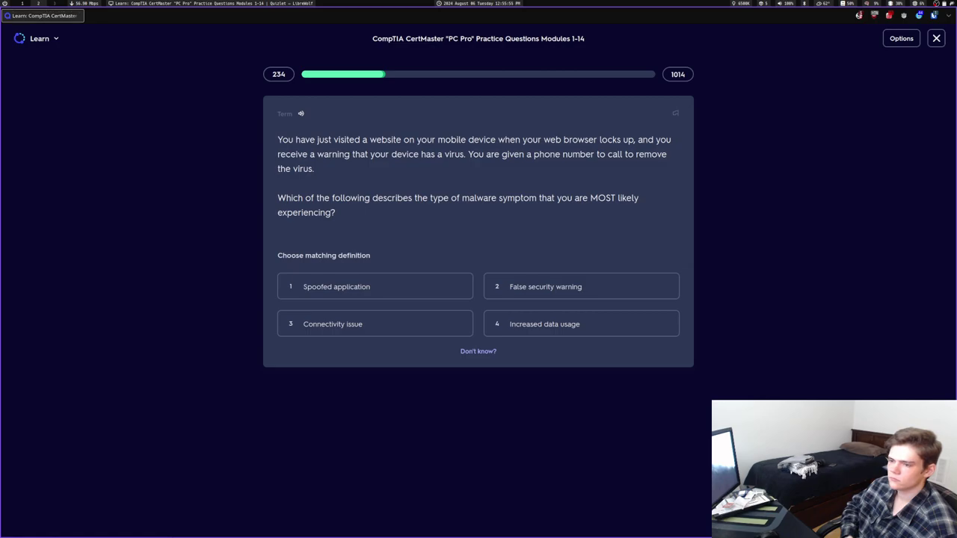
Answer False security warning for the browser lockup, virtual Windows 7 plus Compatibility Mode for the old application, and contacting someone capable for the out-of-scope task
{"action": "key", "text": "2"}
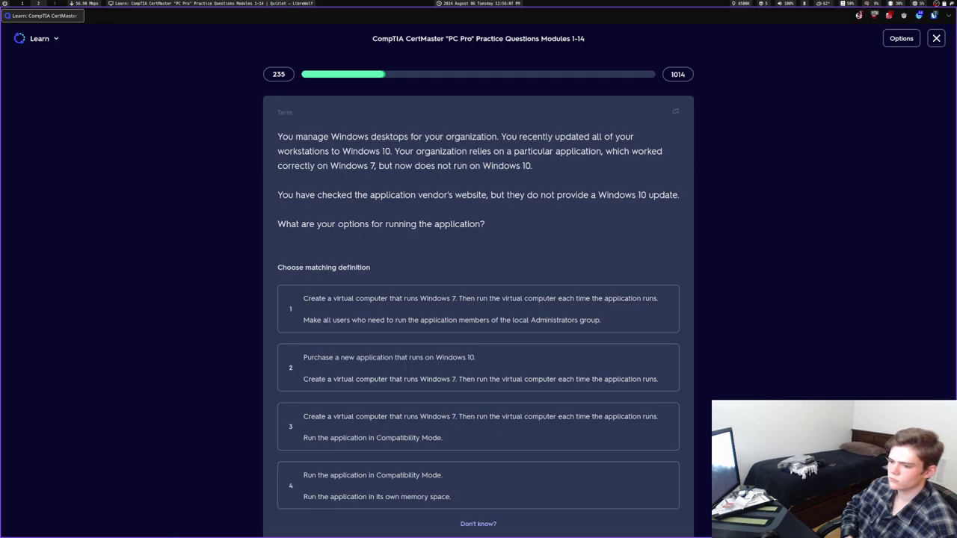
{"action": "key", "text": "3"}
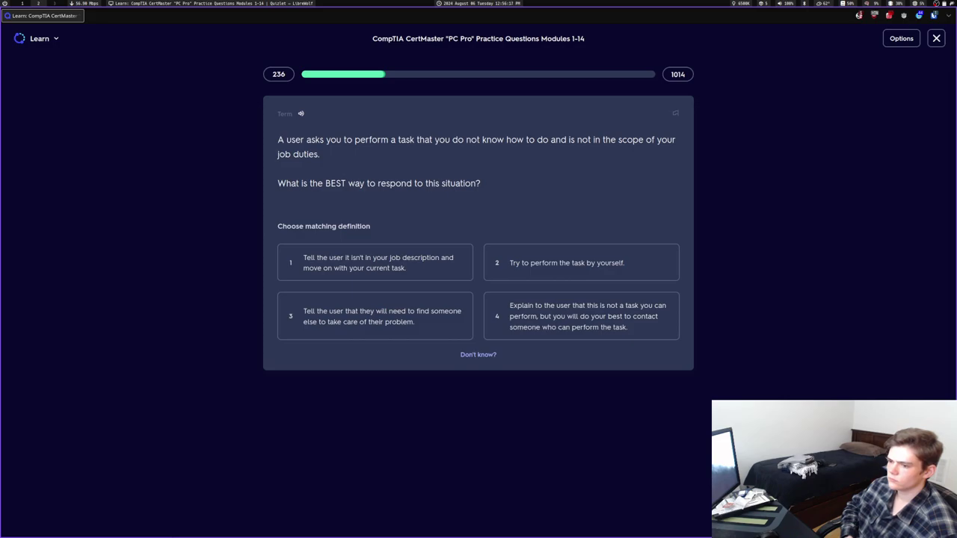
{"action": "key", "text": "4"}
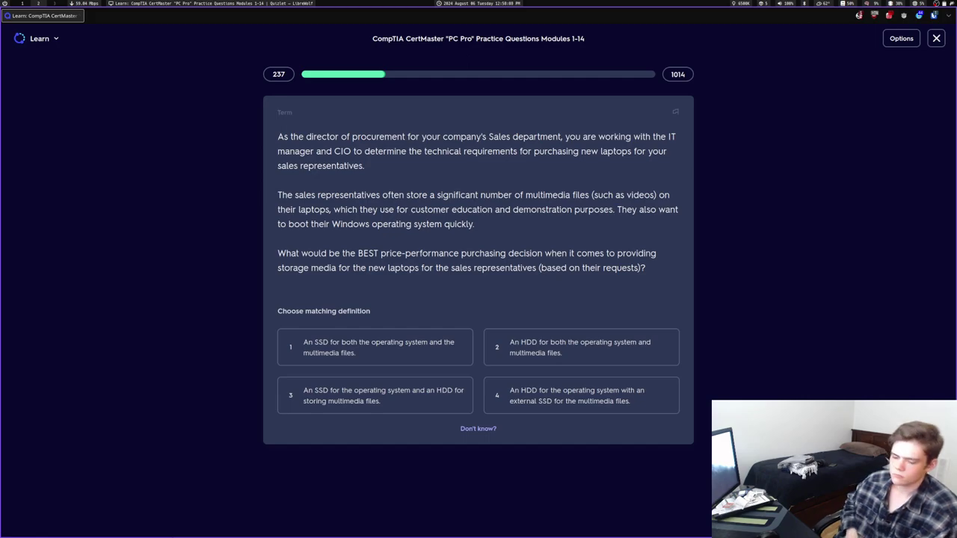
Answer SSD for the system with HDD for multimedia, thermal paste between heat sink and CPU, and RAID 1 for the home server, and start the next round
{"action": "key", "text": "3"}
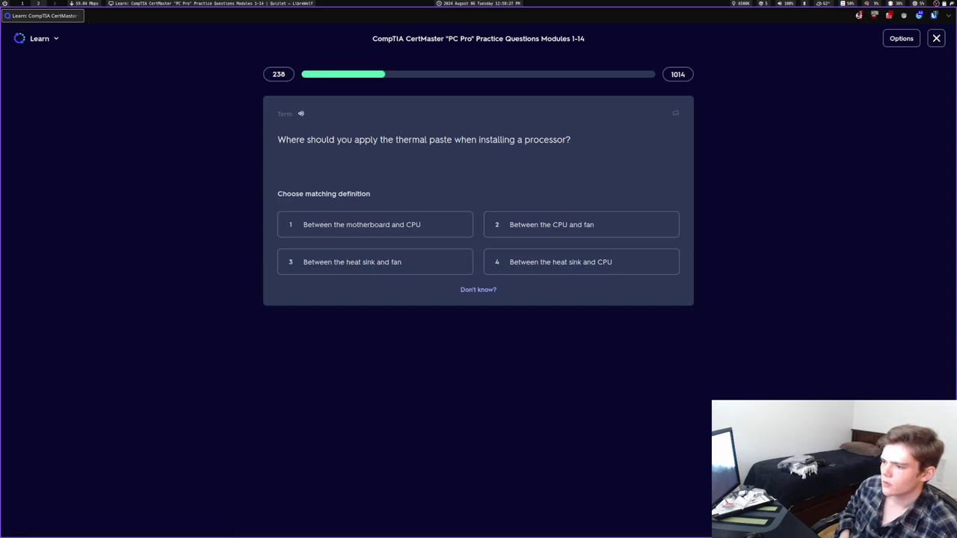
{"action": "key", "text": "4"}
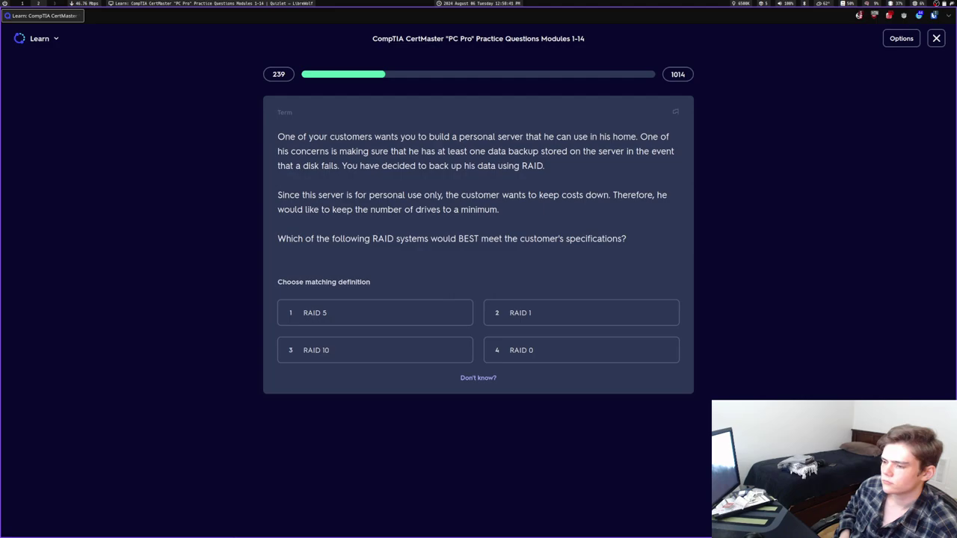
{"action": "key", "text": "2"}
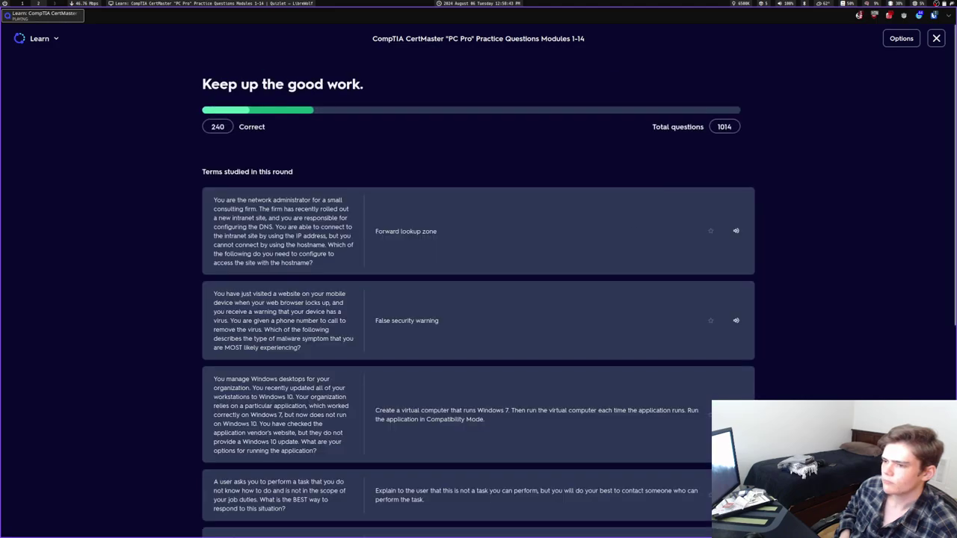
{"action": "key", "text": "space"}
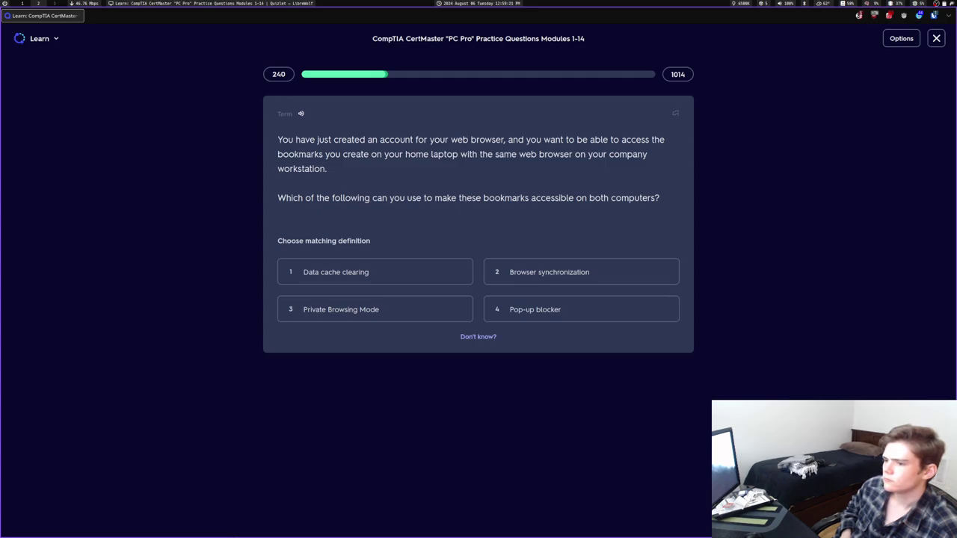
Answer Browser synchronization for shared bookmarks, the incorrect adapter for the laptop that will not turn on, and Linux for the free operating system
{"action": "key", "text": "2"}
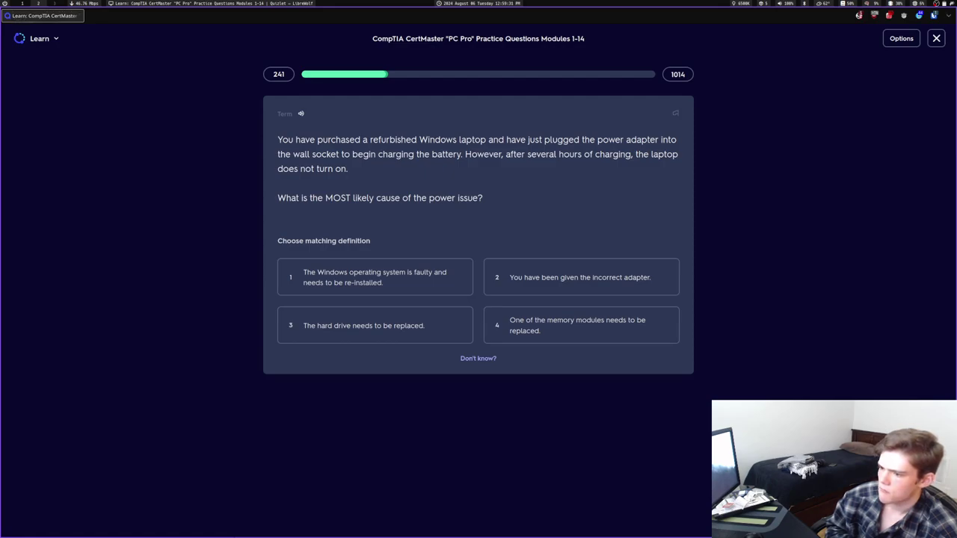
{"action": "key", "text": "2"}
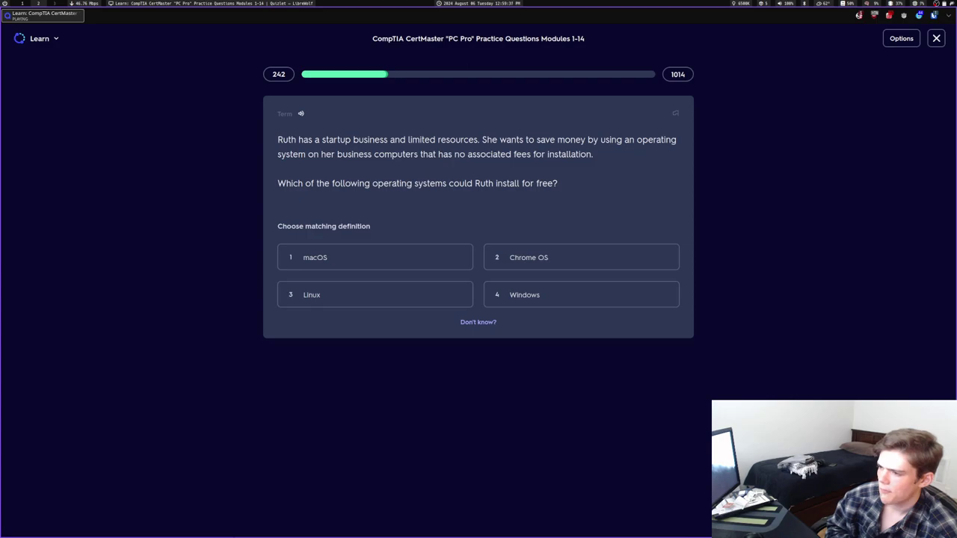
{"action": "key", "text": "3"}
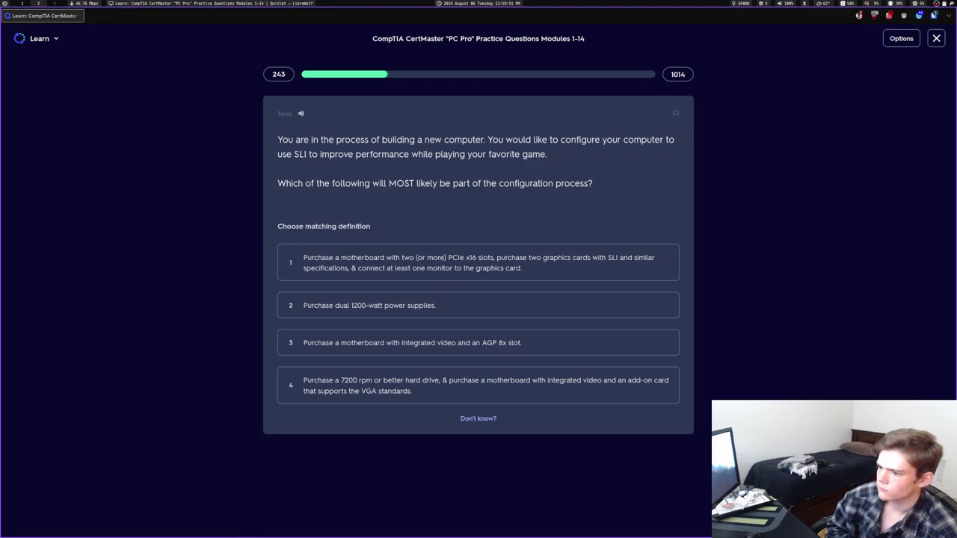
Answer two PCIe x16 slots with two SLI cards, the 15-pin SATA power connector, Privacy & security developer mode for sideloading, and Email & Malicious websites
{"action": "key", "text": "1"}
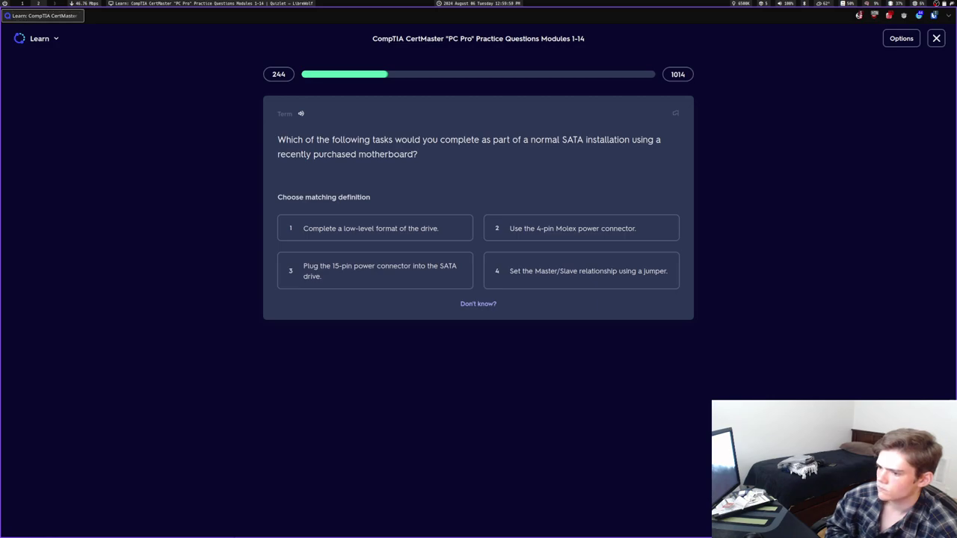
{"action": "key", "text": "3"}
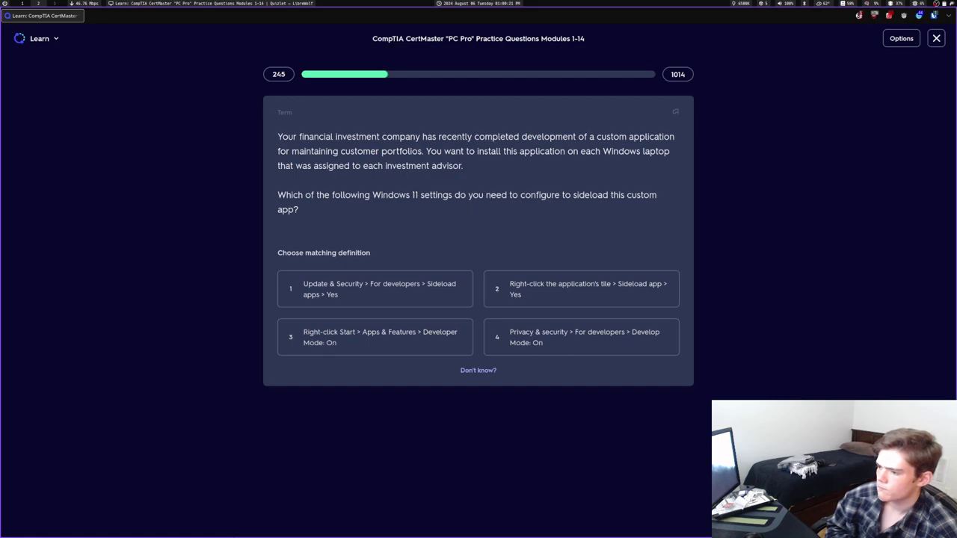
{"action": "key", "text": "4"}
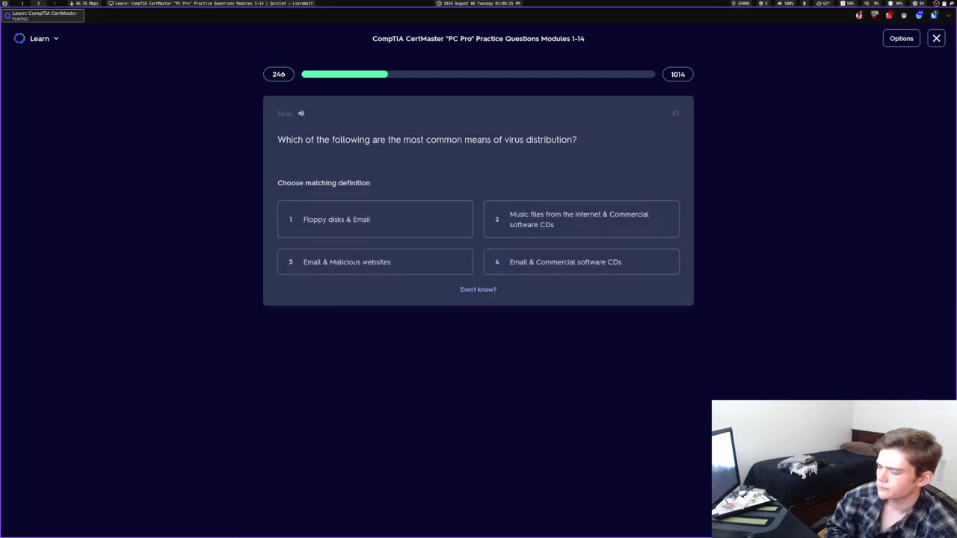
{"action": "key", "text": "3"}
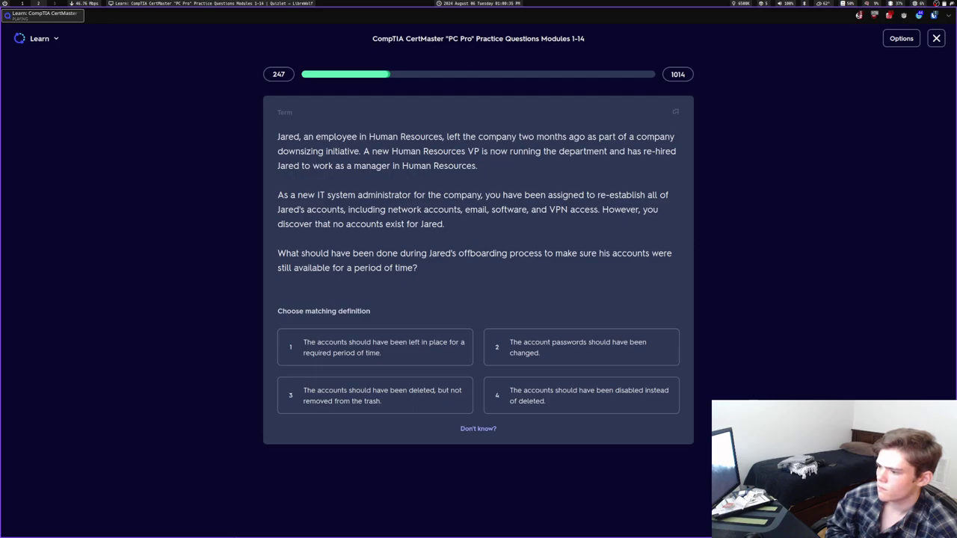
Answer disabling instead of deleting accounts for offboarding, Compact Disc (CD) for the music disc, and Parity for two-device storage resiliency, and continue
{"action": "key", "text": "4"}
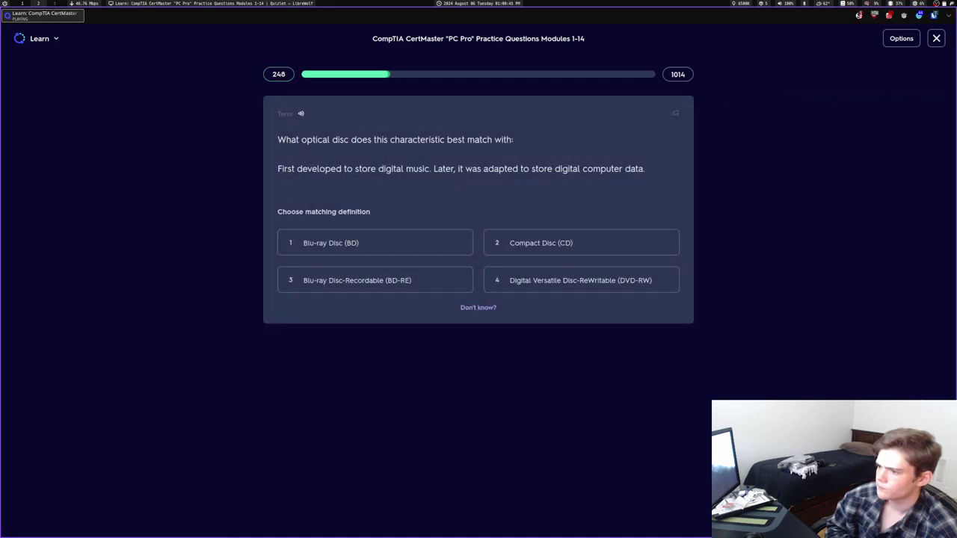
{"action": "key", "text": "2"}
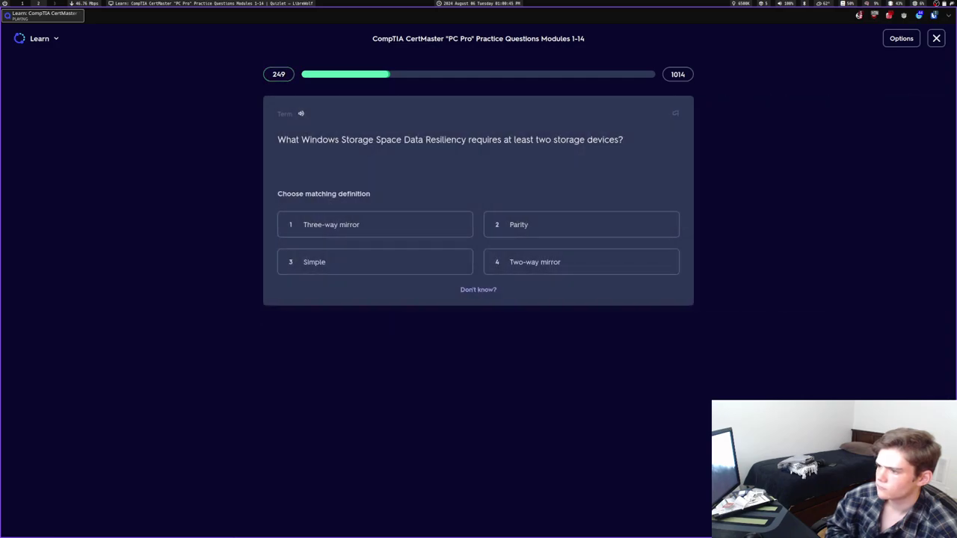
{"action": "key", "text": "2"}
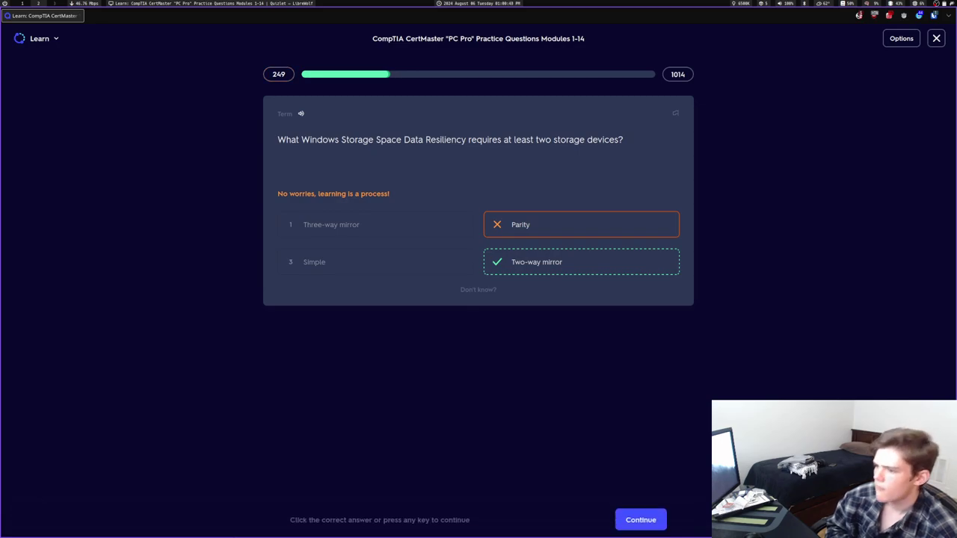
{"action": "key", "text": "Return"}
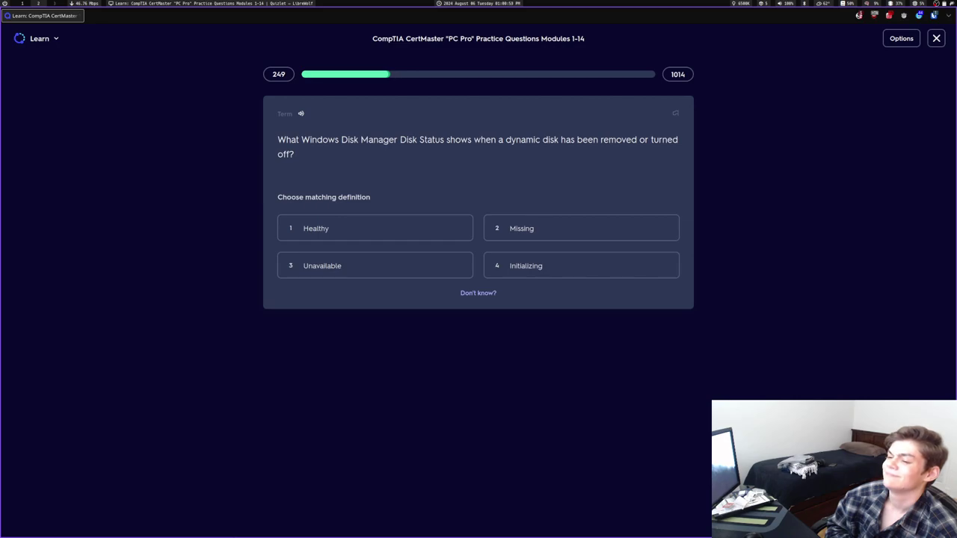
Answer Unavailable for the removed dynamic disk status, Directory for the file system container, and Hot and cold aisles for server room ventilation
{"action": "key", "text": "3"}
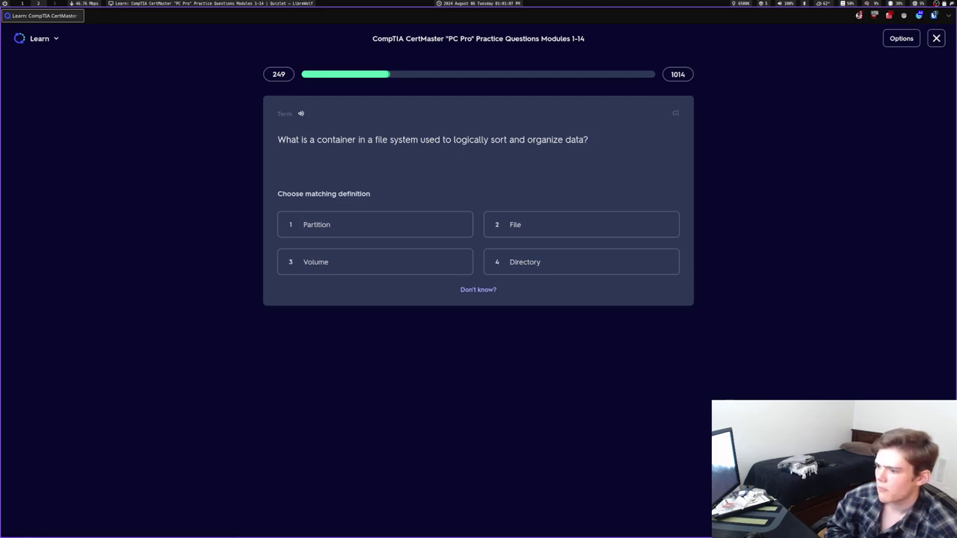
{"action": "key", "text": "4"}
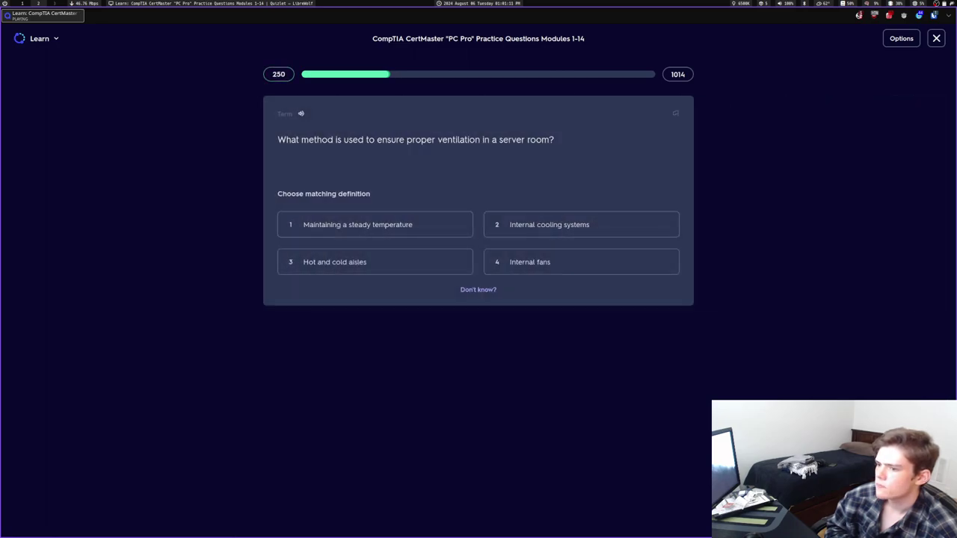
{"action": "key", "text": "3"}
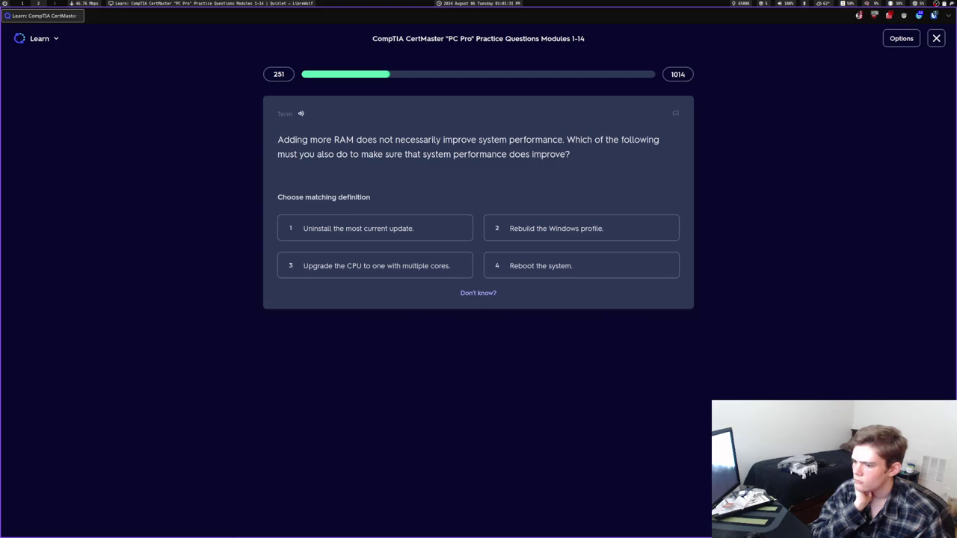
Answer the multi-core CPU upgrade for RAM performance, Two-way mirror and Missing for the two retried storage questions, and start the next round
{"action": "key", "text": "3"}
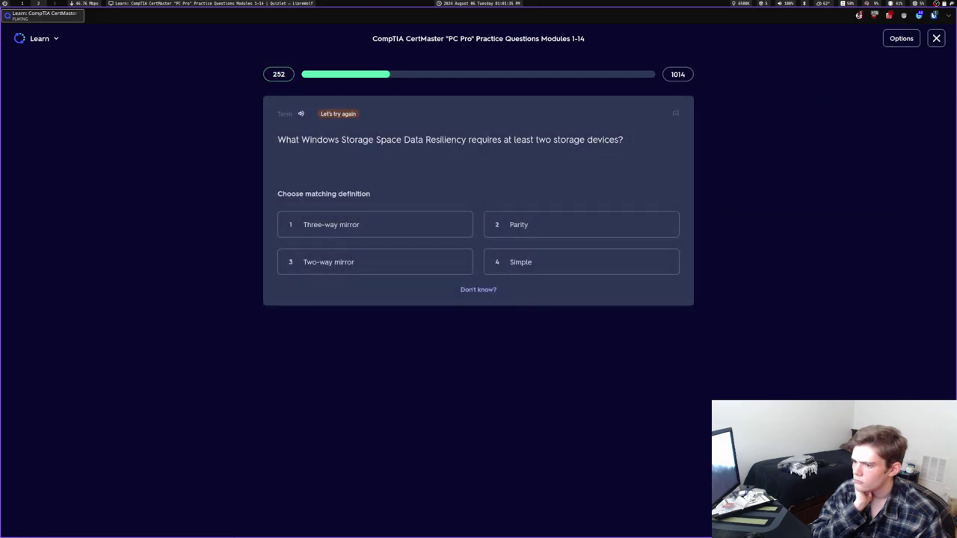
{"action": "key", "text": "3"}
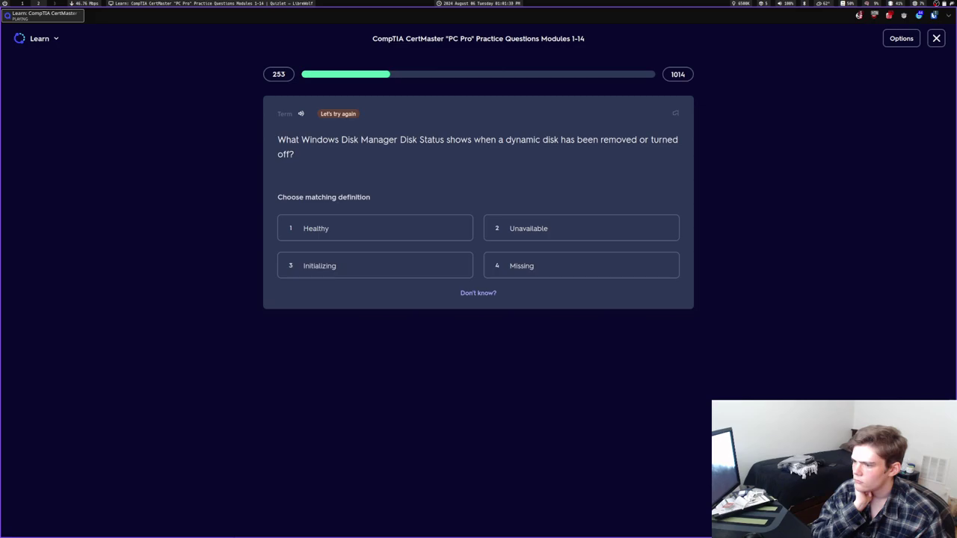
{"action": "key", "text": "4"}
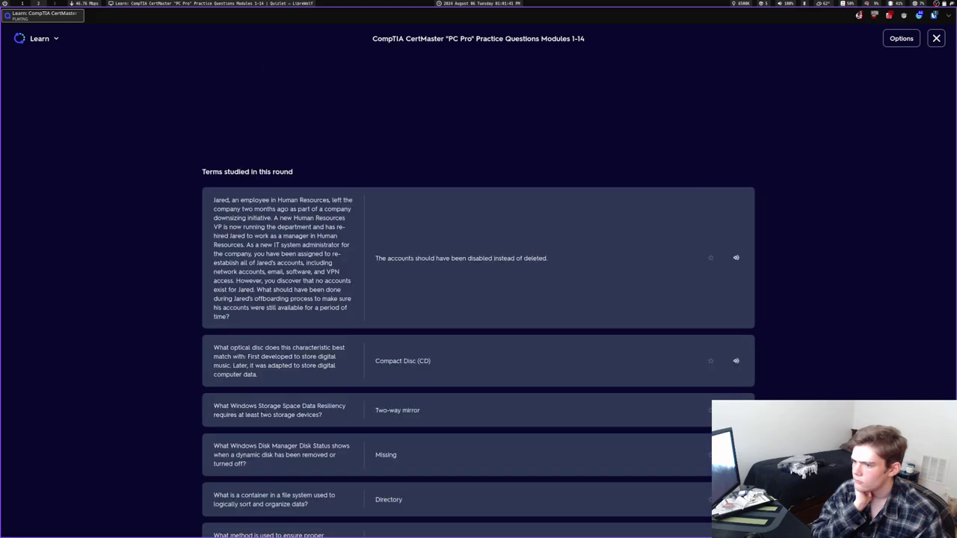
{"action": "key", "text": "Return"}
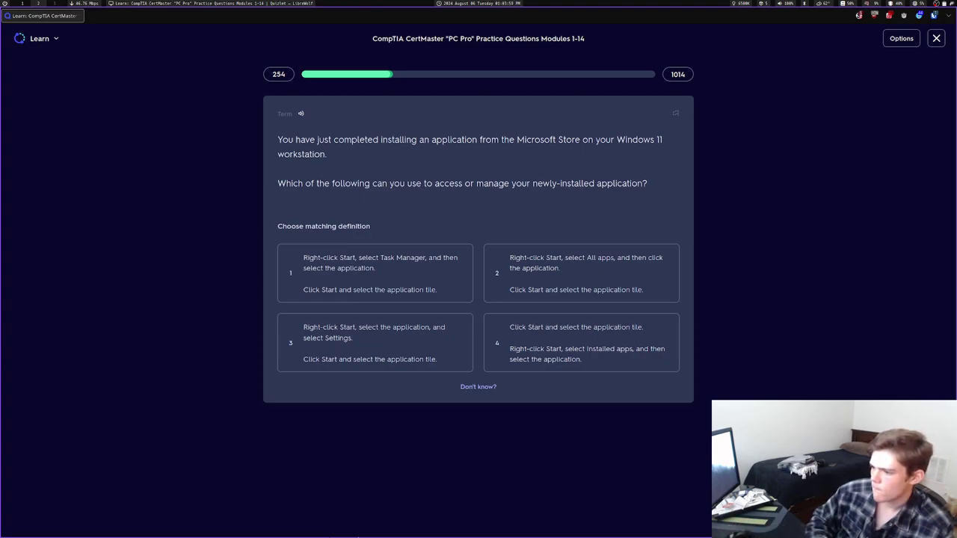
Answer All apps plus the Start tile for the Store application, NFC for the two-inch wireless technology, and asking the customer before taking the call
{"action": "key", "text": "2"}
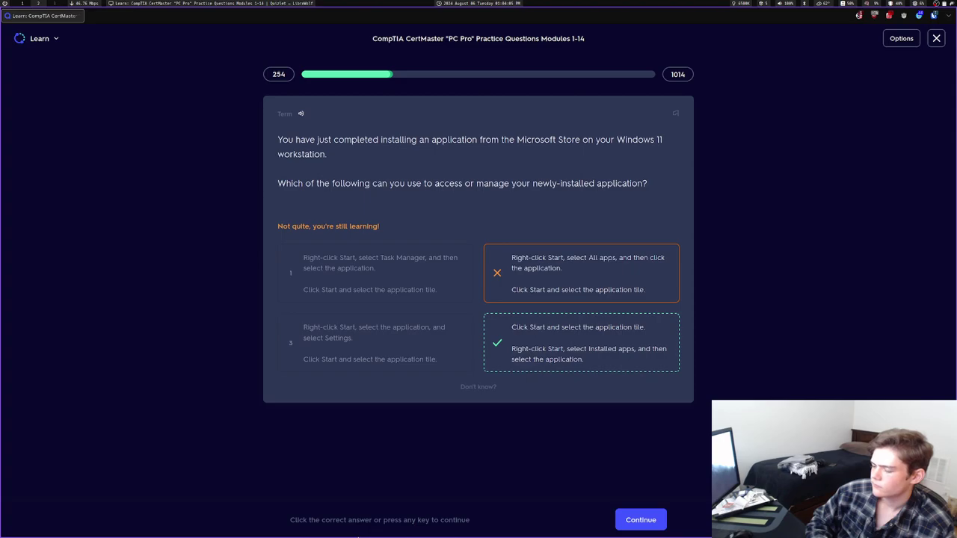
{"action": "key", "text": "space"}
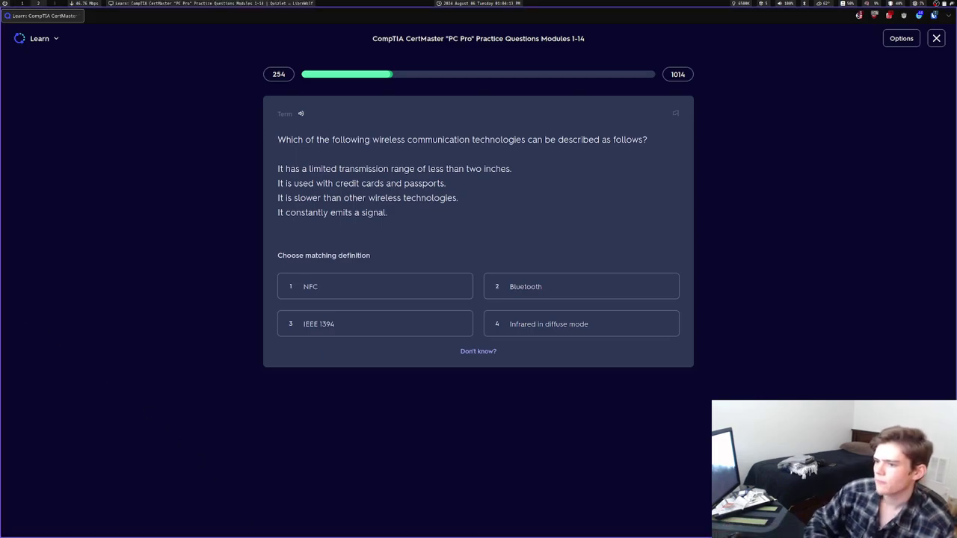
{"action": "key", "text": "1"}
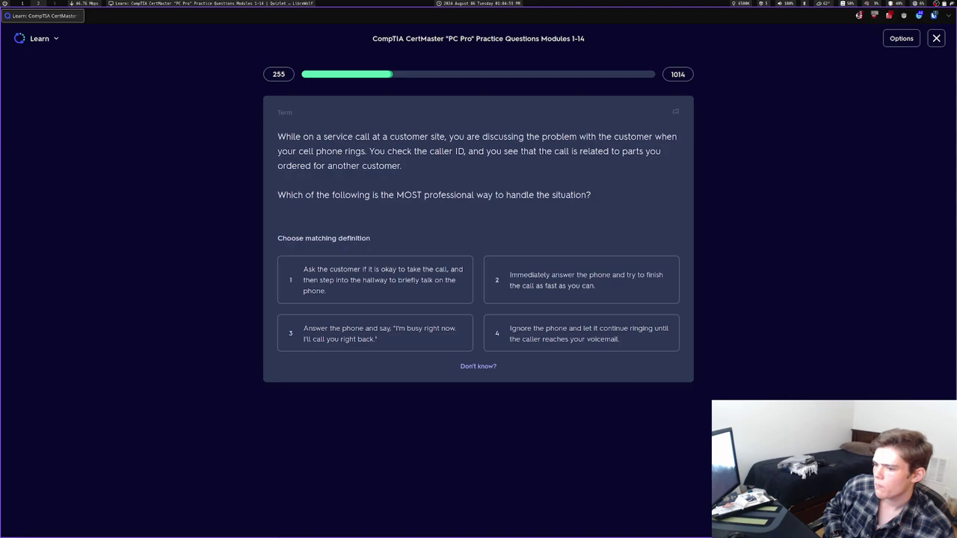
{"action": "key", "text": "1"}
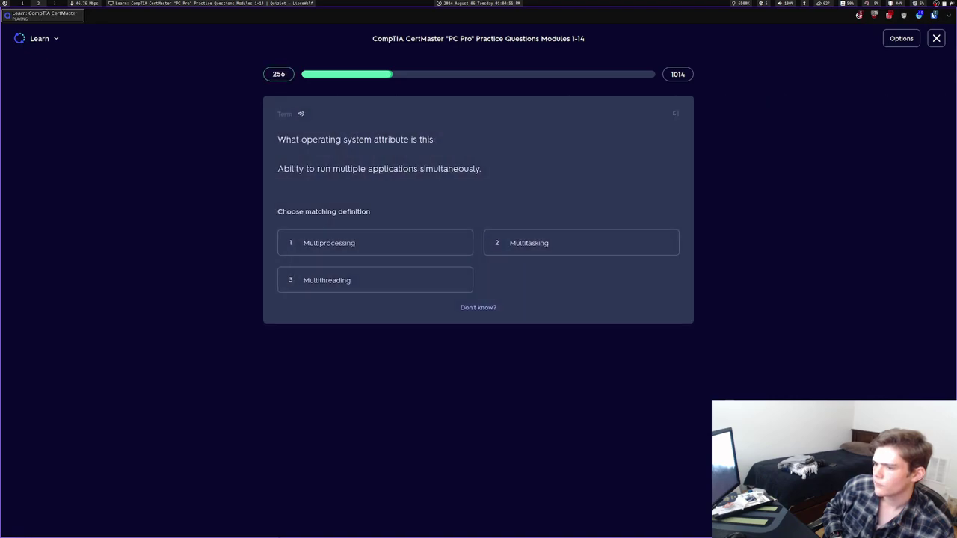
Answer Multitasking for simultaneous applications, Duplicate these displays for teaching, SATA3 for 6-Gbps drives, and No for the returned support ticket
{"action": "key", "text": "2"}
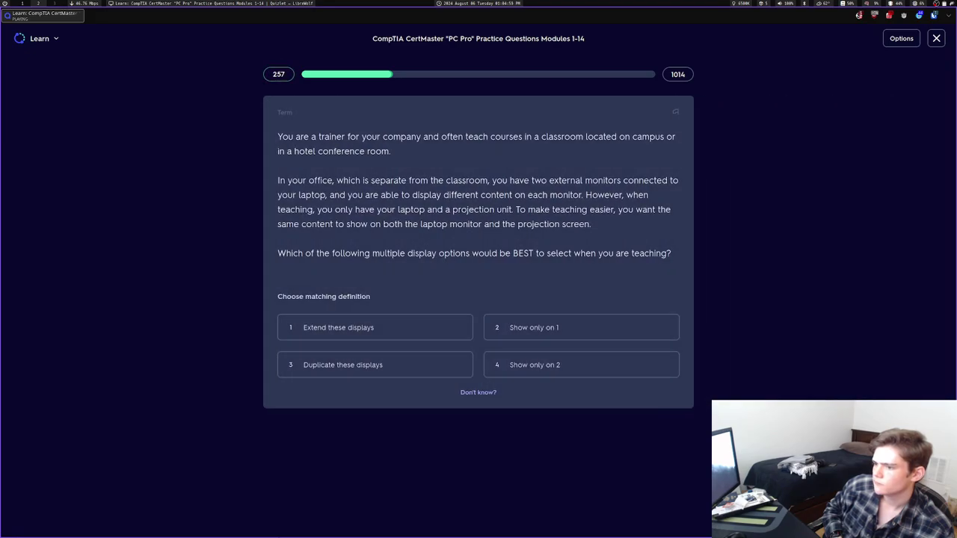
{"action": "key", "text": "3"}
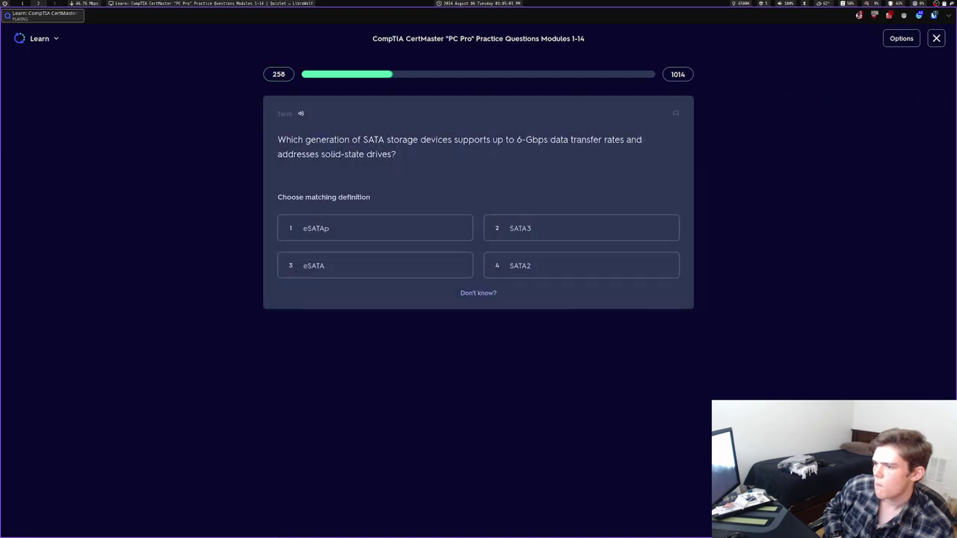
{"action": "key", "text": "2"}
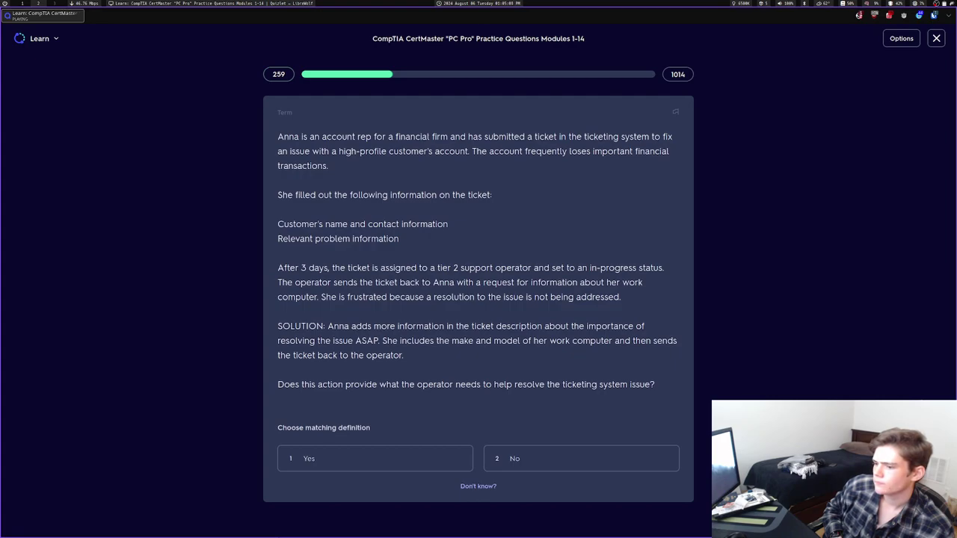
{"action": "key", "text": "2"}
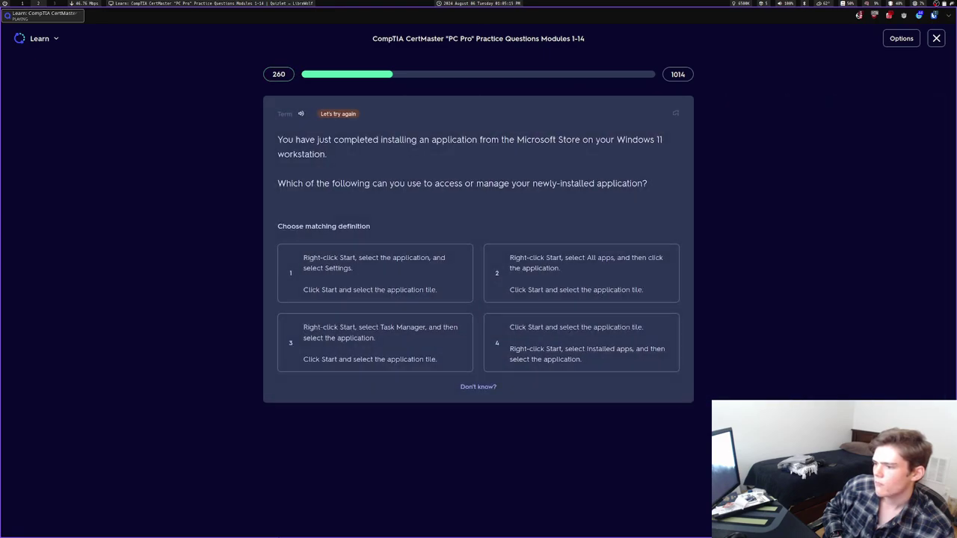
Answer Installed apps plus the Start tile for the retried Store question, SATA for optical drives, and PPTP, L2TP, & IPsec for VPN encryption
{"action": "key", "text": "4"}
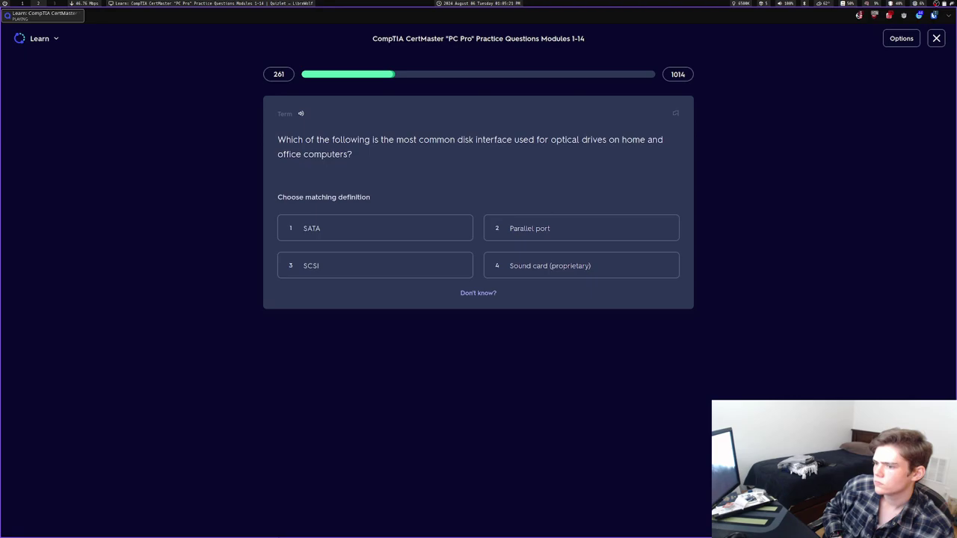
{"action": "key", "text": "1"}
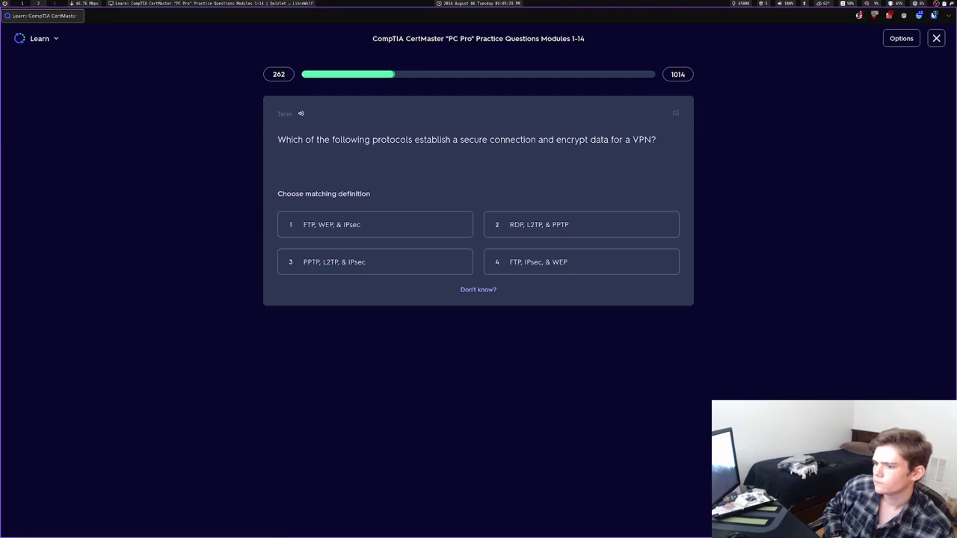
{"action": "key", "text": "3"}
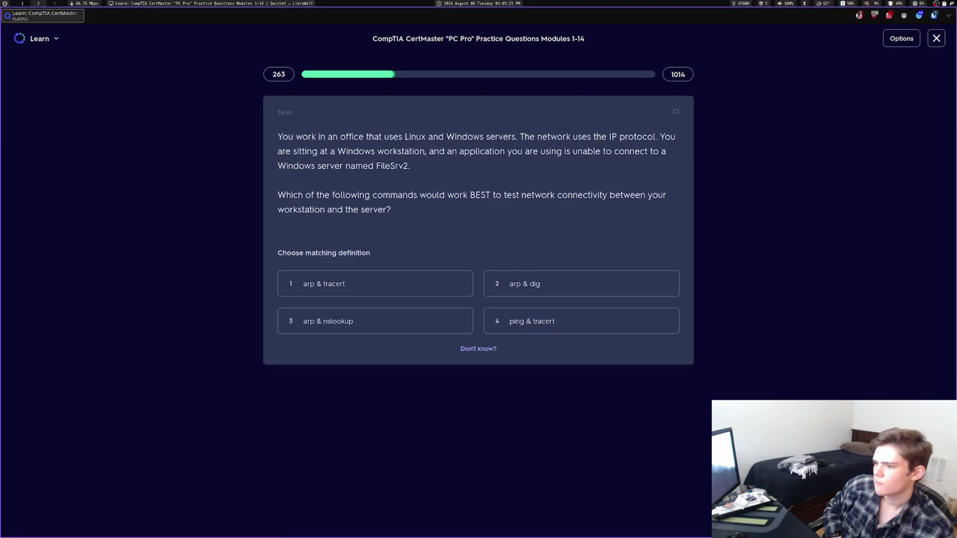
Answer ping & tracert for server connectivity, Full-array WLED for regional dimming, Tone generator for cable tracing, and LAN for the small wired network
{"action": "key", "text": "4"}
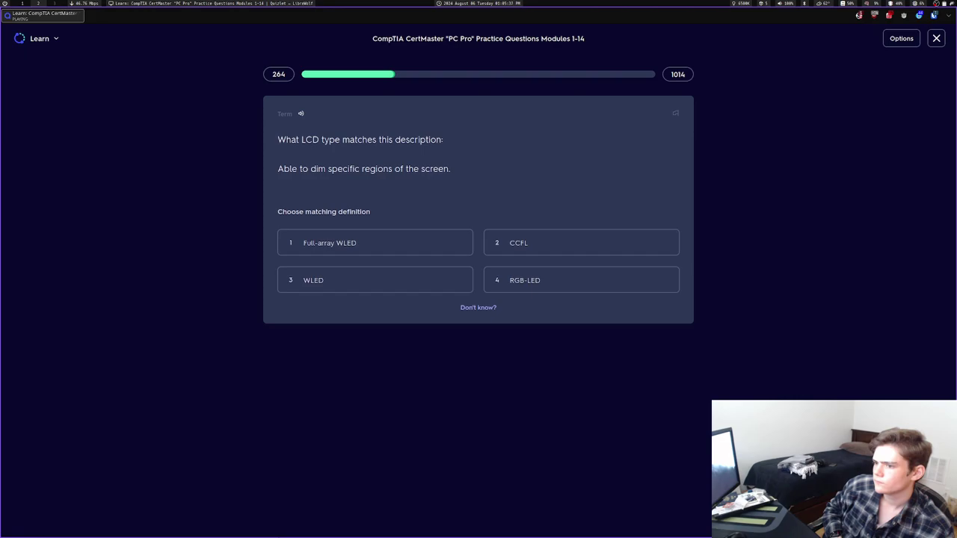
{"action": "key", "text": "1"}
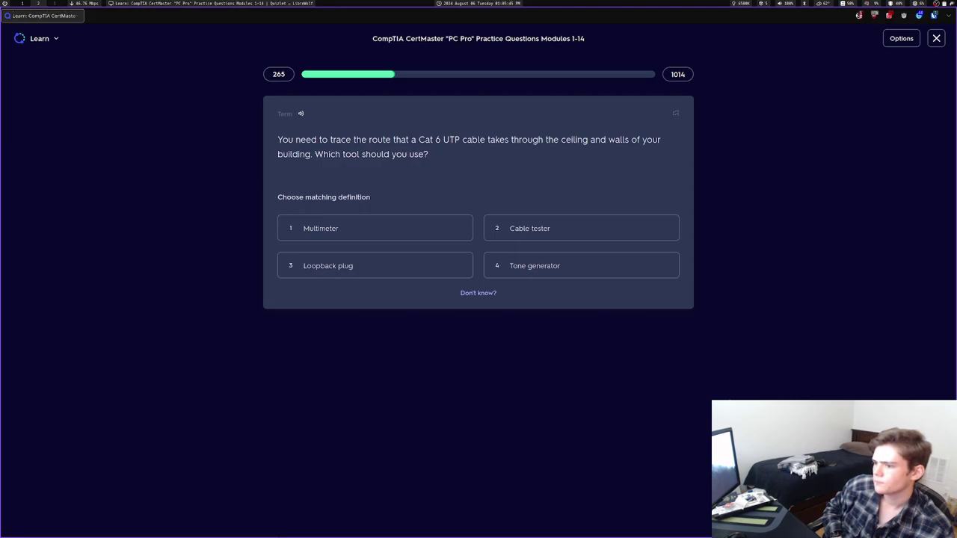
{"action": "key", "text": "4"}
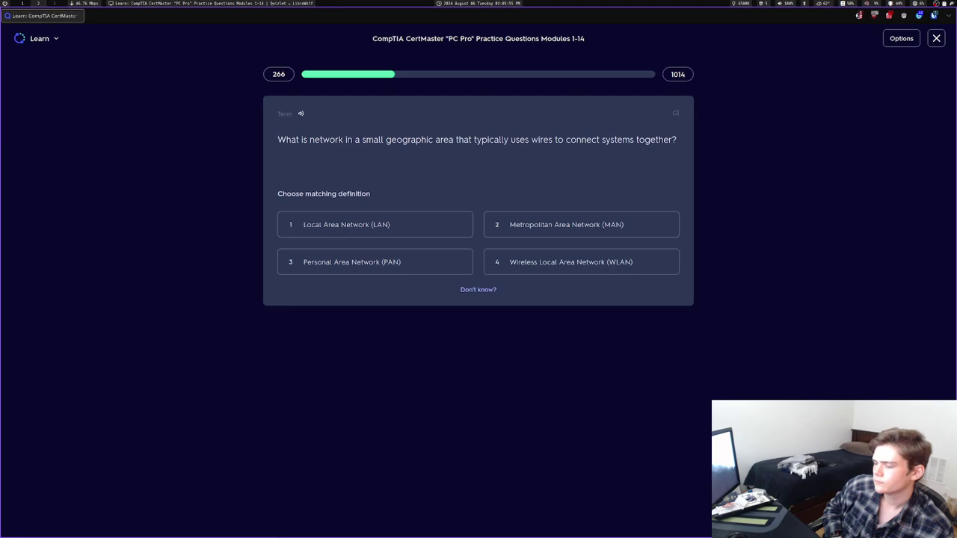
{"action": "key", "text": "1"}
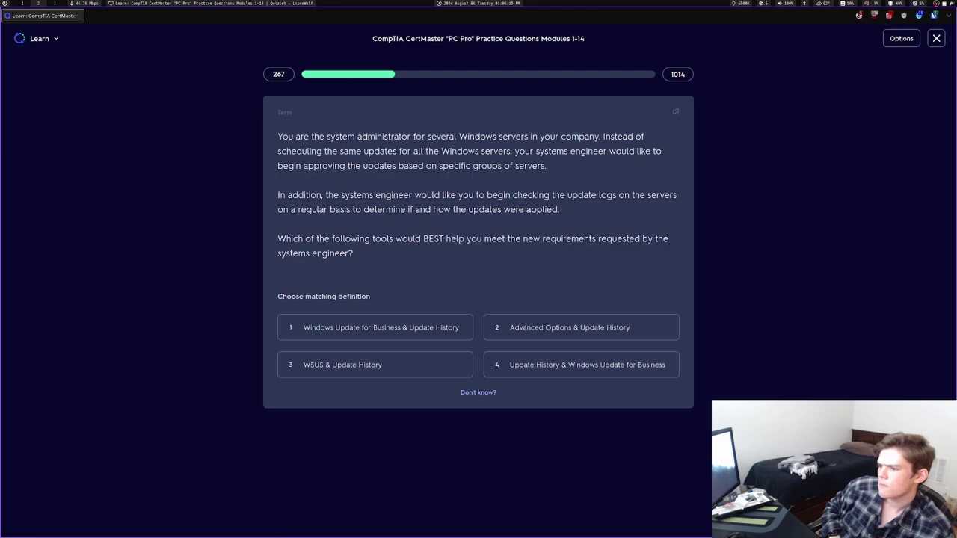
Answer Windows Update for Business & Update History for group-based server updates, and retry the question with WSUS & Update History
{"action": "key", "text": "1"}
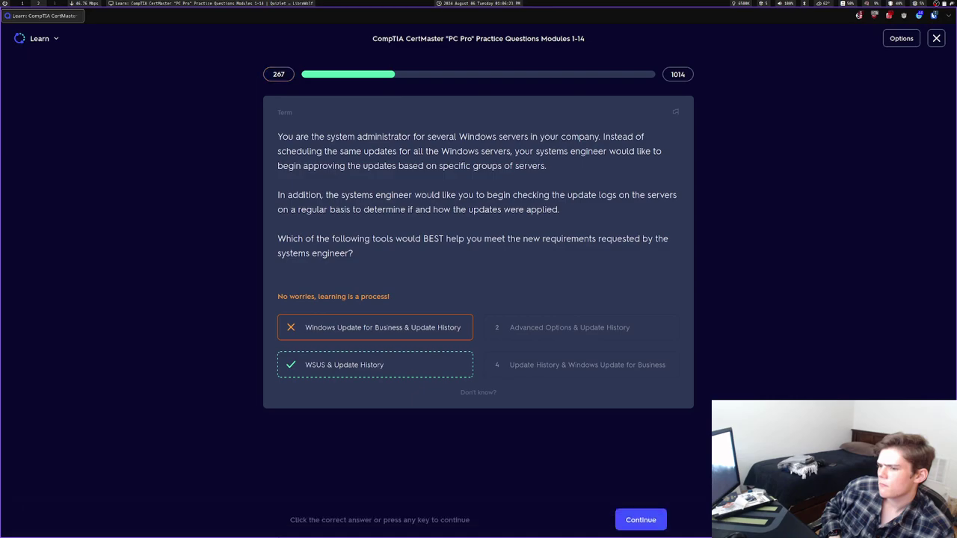
{"action": "key", "text": "space"}
{"action": "key", "text": "space"}
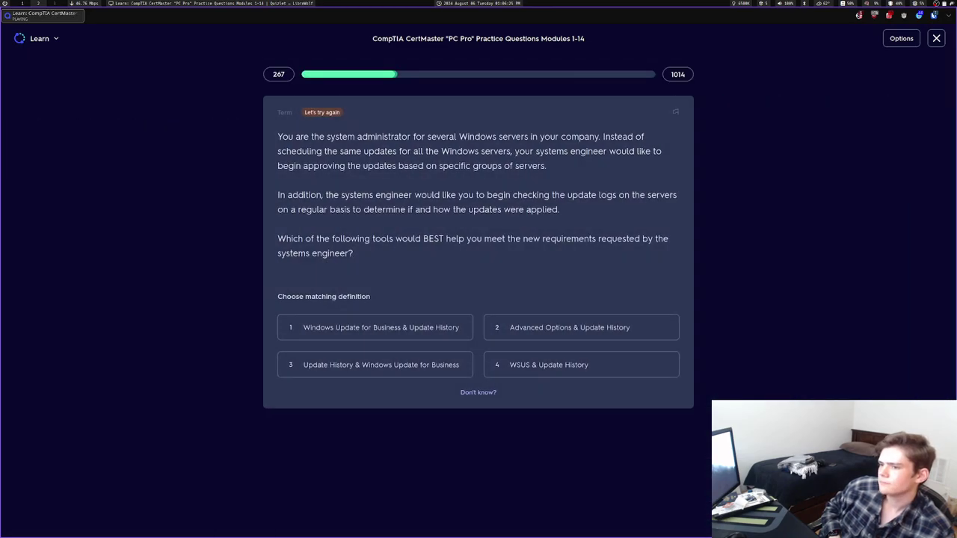
{"action": "key", "text": "4"}
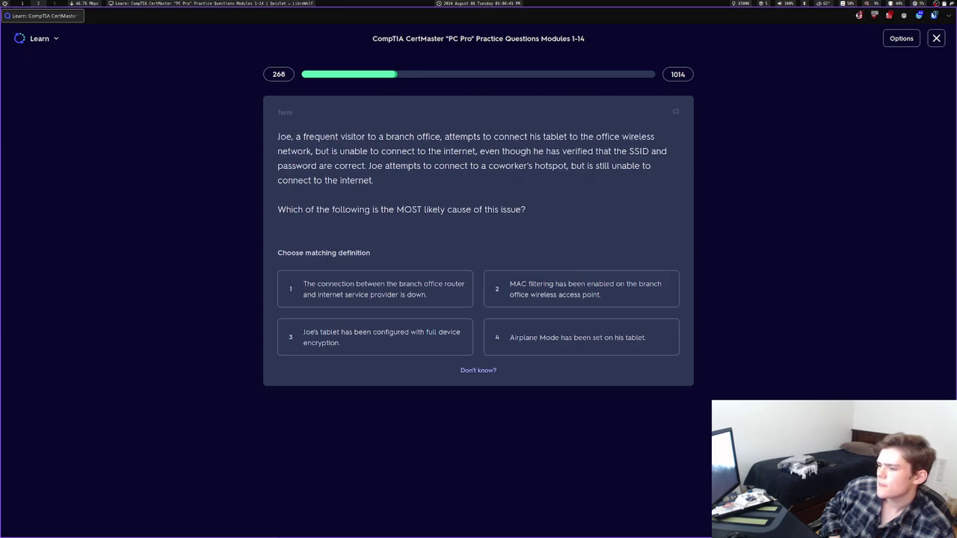
Answer Airplane Mode for the tablet's connection issue, HDMI for the conference room TV, and Clean installation for the multiple-boot setup
{"action": "key", "text": "4"}
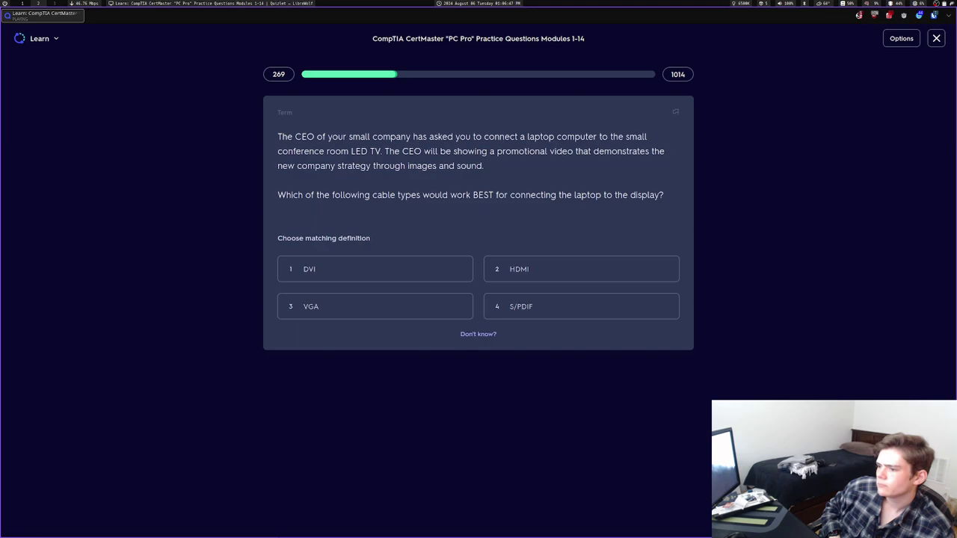
{"action": "key", "text": "2"}
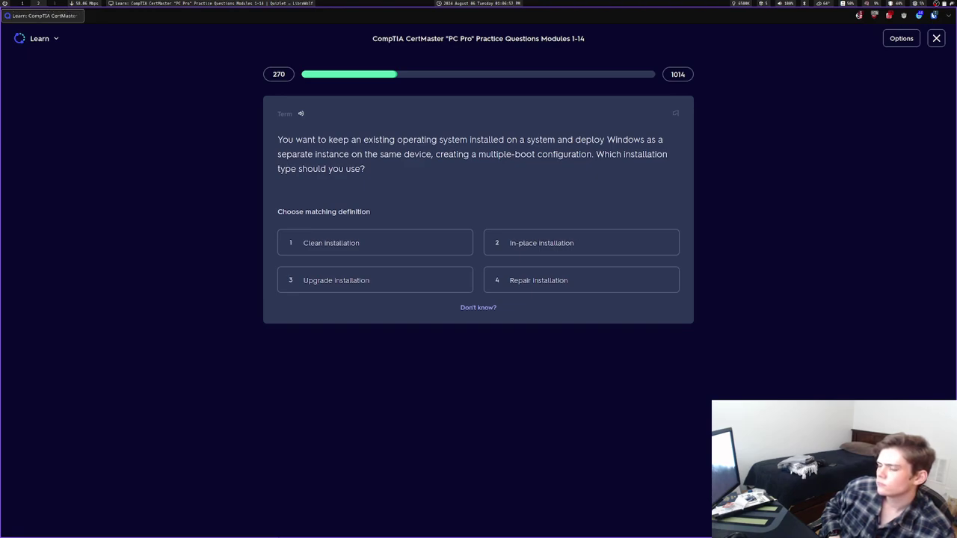
{"action": "key", "text": "1"}
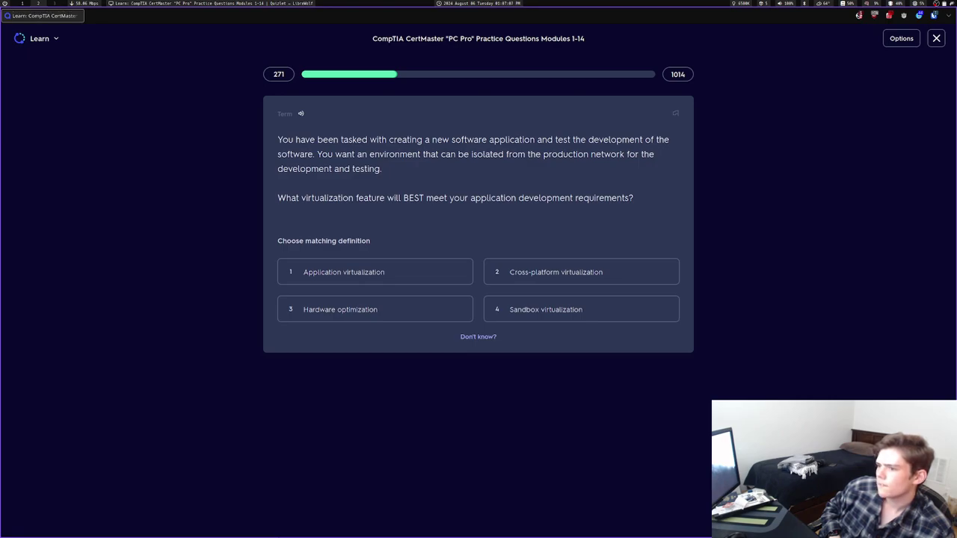
Answer Sandbox virtualization for isolated development, DAC for digital audio conversion, and Public for the file-sharing Windows network location
{"action": "key", "text": "4"}
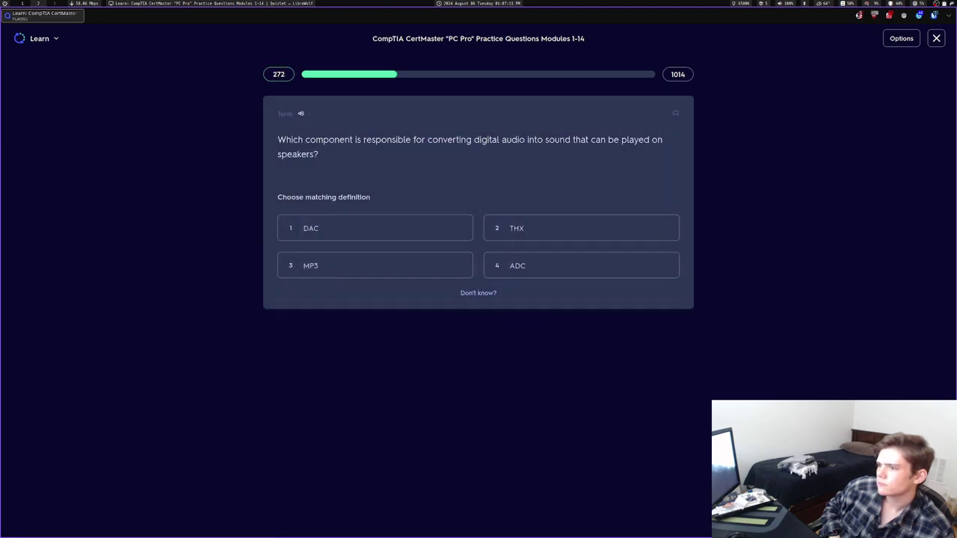
{"action": "key", "text": "1"}
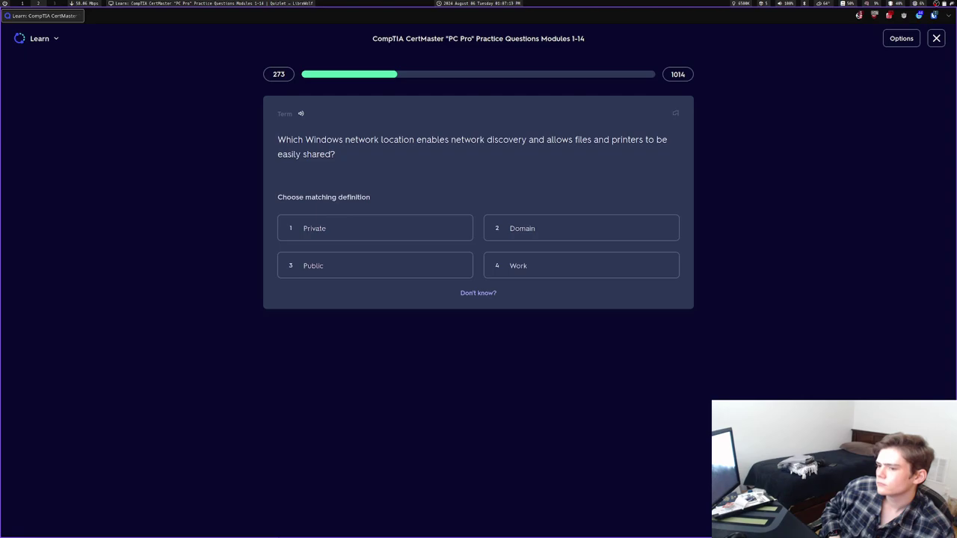
{"action": "key", "text": "3"}
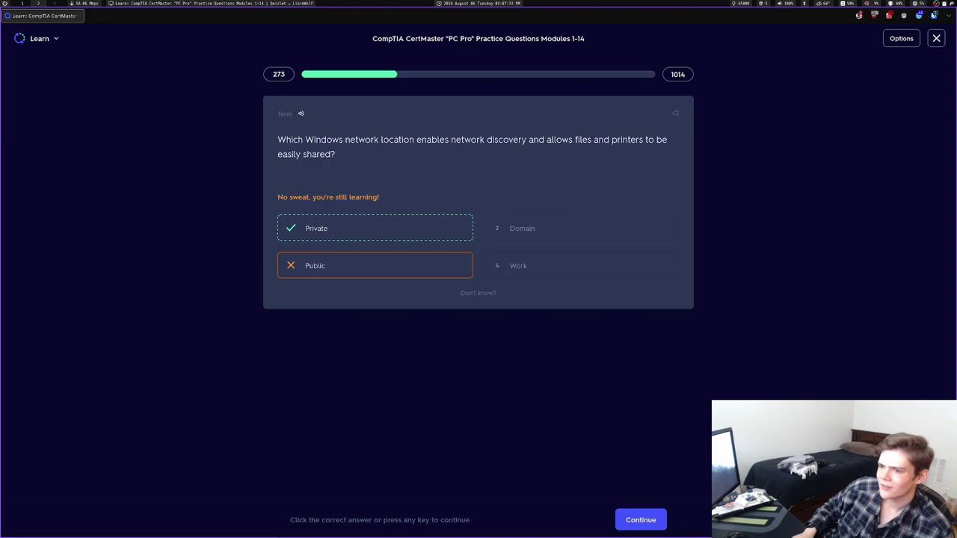
Ask ChatGPT in a separate window which Windows network location enables network discovery and easy sharing, review its explanation, and return to the quiz
{"action": "left_click_drag", "start_coordinate": [343, 153], "coordinate": [273, 134]}
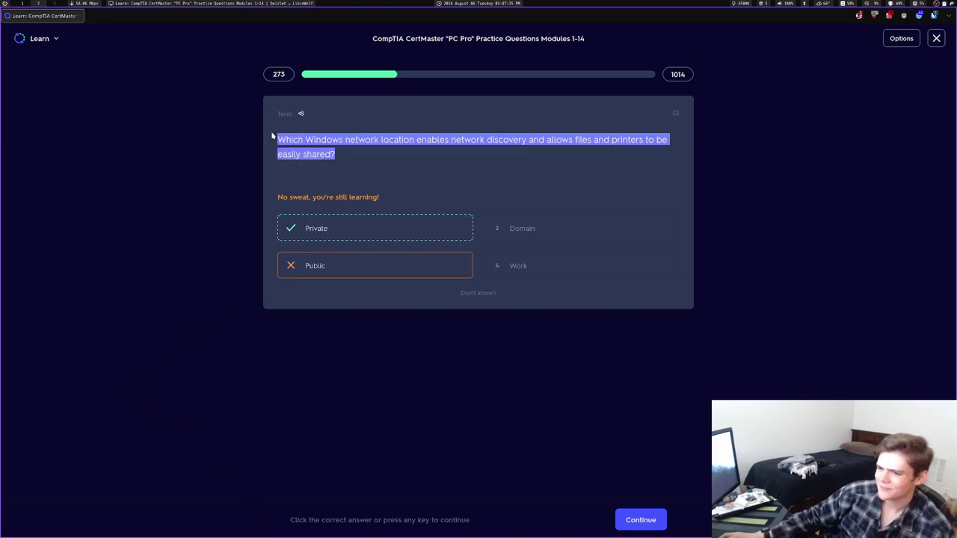
{"action": "key", "text": "ctrl+t"}
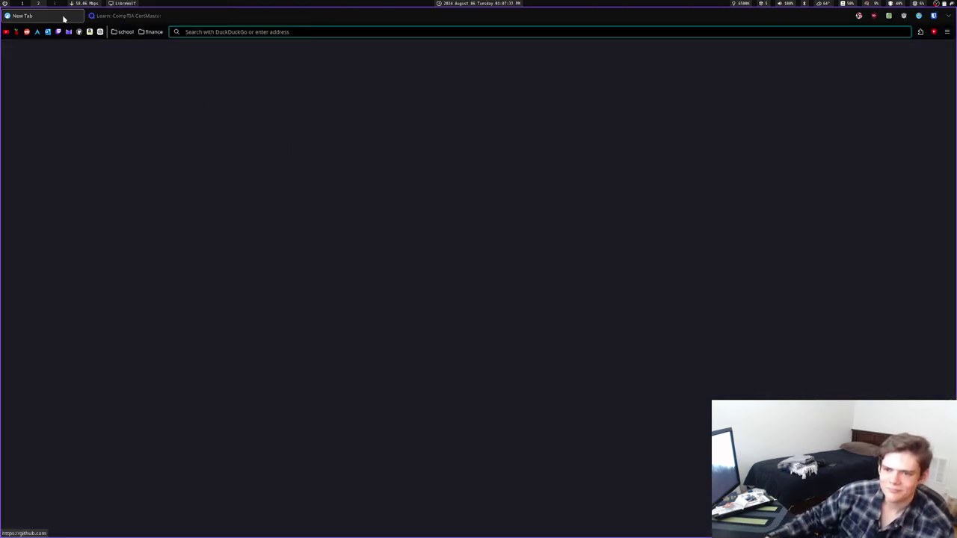
{"action": "left_click_drag", "start_coordinate": [65, 18], "coordinate": [75, 53]}
{"action": "key", "text": "ctrl+w"}
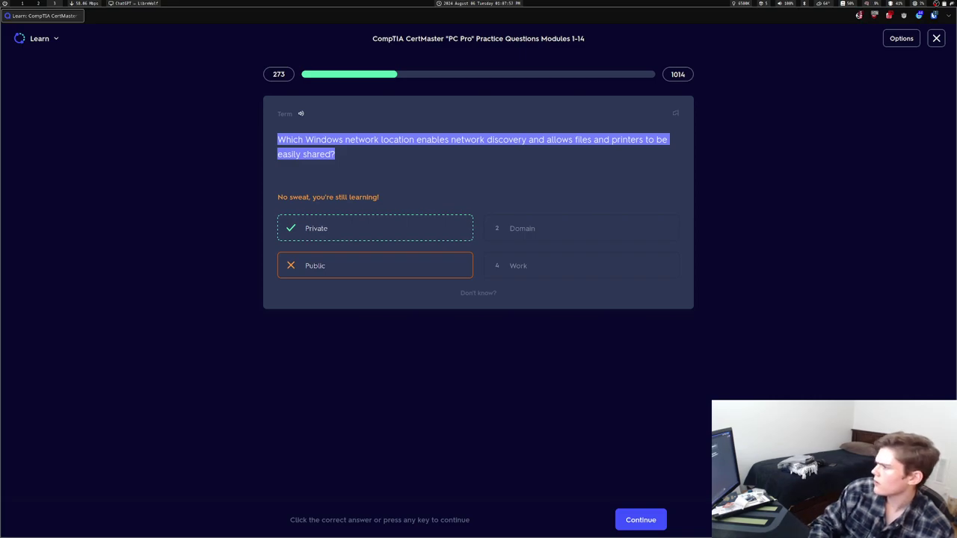
{"action": "key", "text": "super+f"}
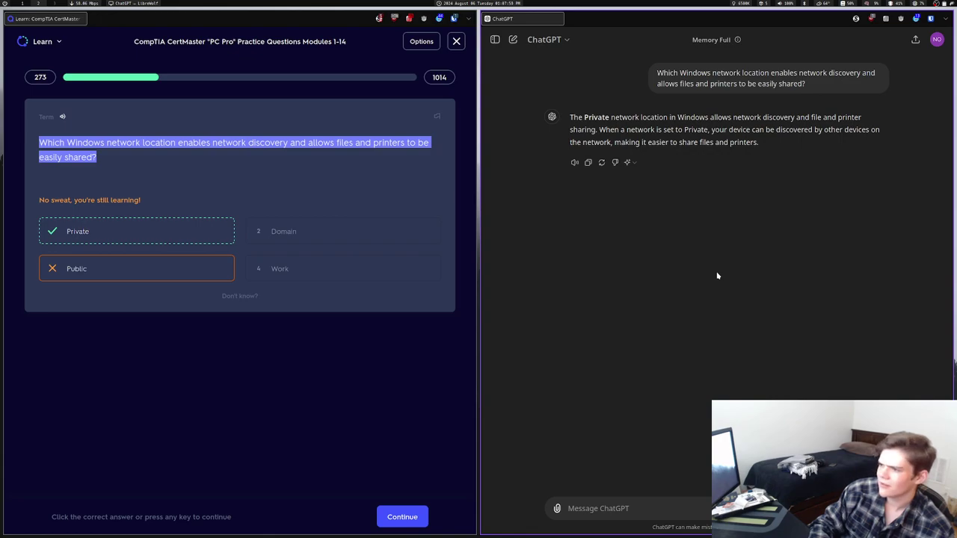
{"action": "left_click_drag", "start_coordinate": [599, 129], "coordinate": [758, 147]}
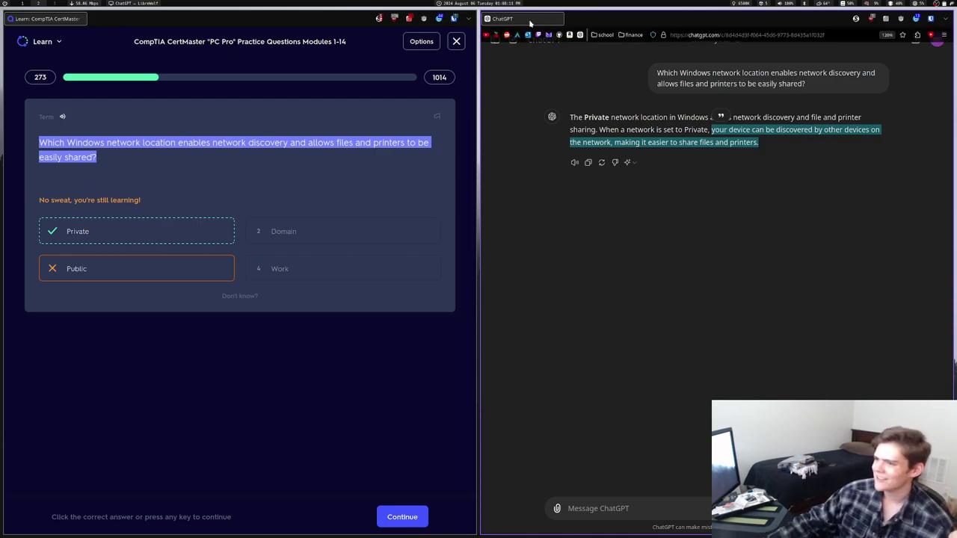
{"action": "left_click", "coordinate": [560, 18]}
{"action": "left_click", "coordinate": [801, 387]}
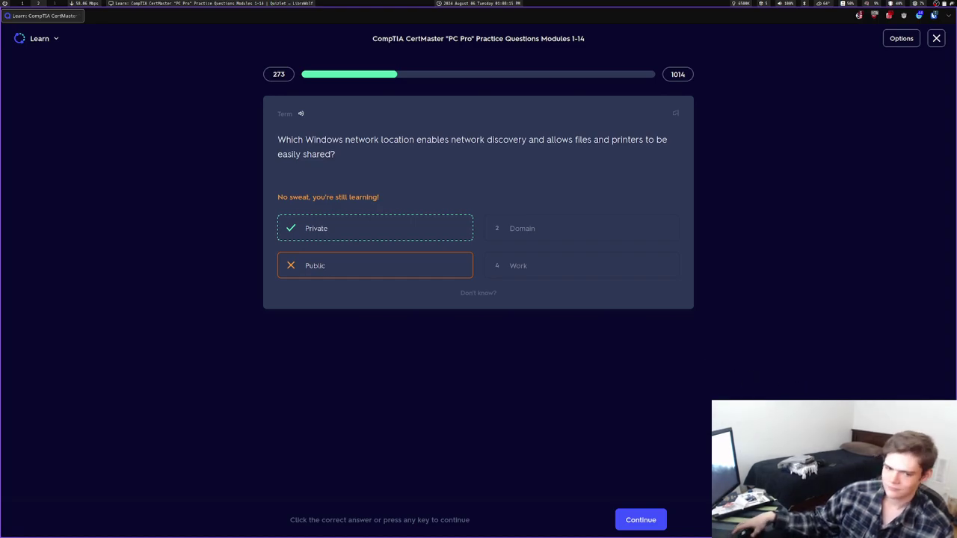
Continue past the missed network location question and answer its retry with Private
{"action": "key", "text": "space"}
{"action": "key", "text": "space"}
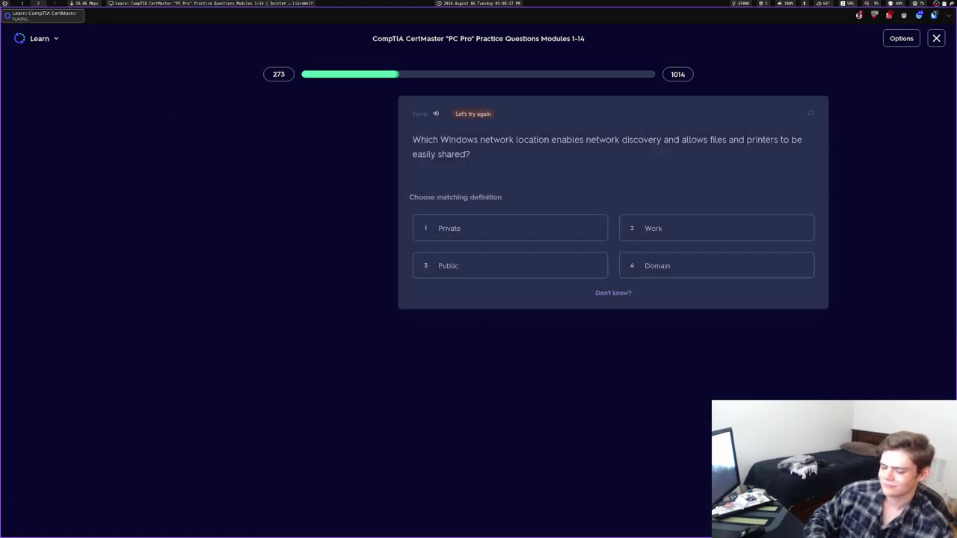
{"action": "key", "text": "1"}
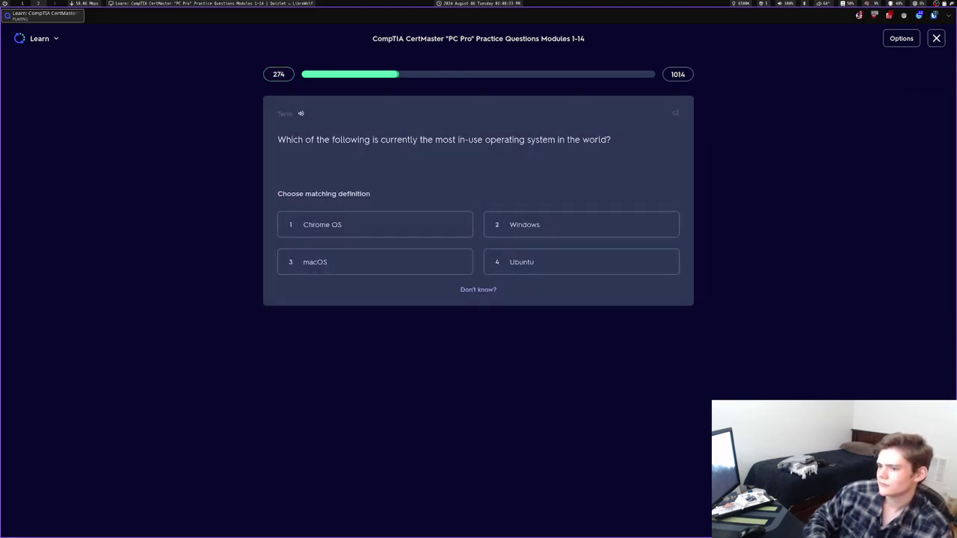
Answer Windows for the most-used operating system, Active for IDS incident detection, and text document navigation for the Mac control key
{"action": "key", "text": "2"}
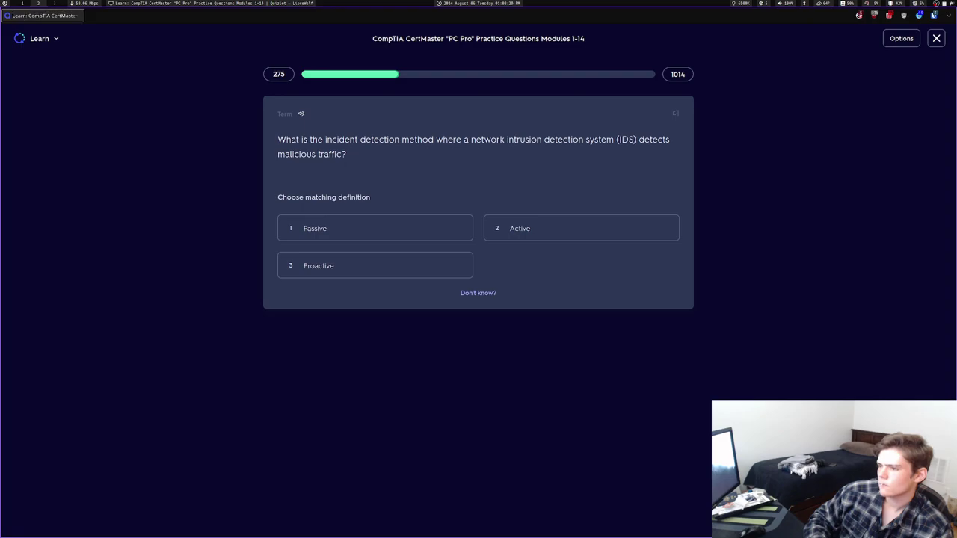
{"action": "key", "text": "2"}
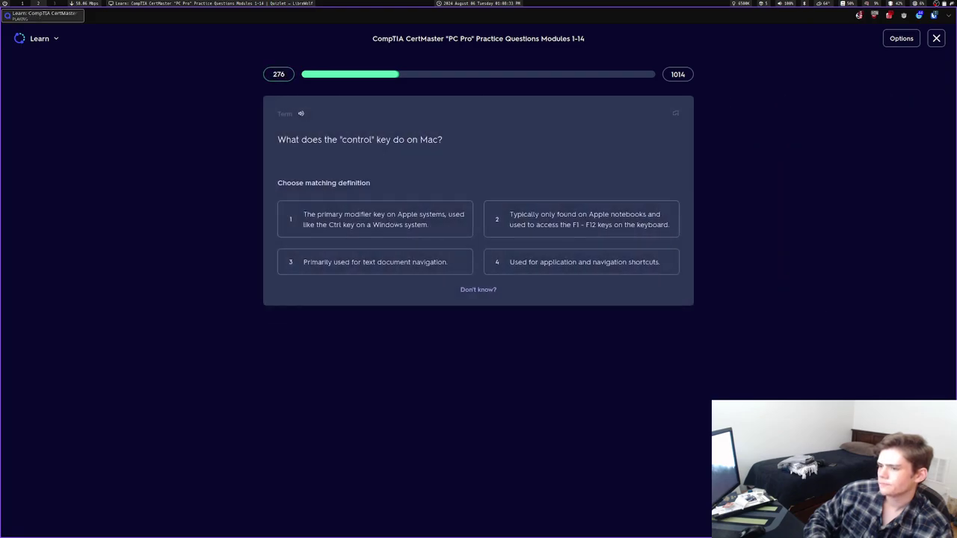
{"action": "key", "text": "3"}
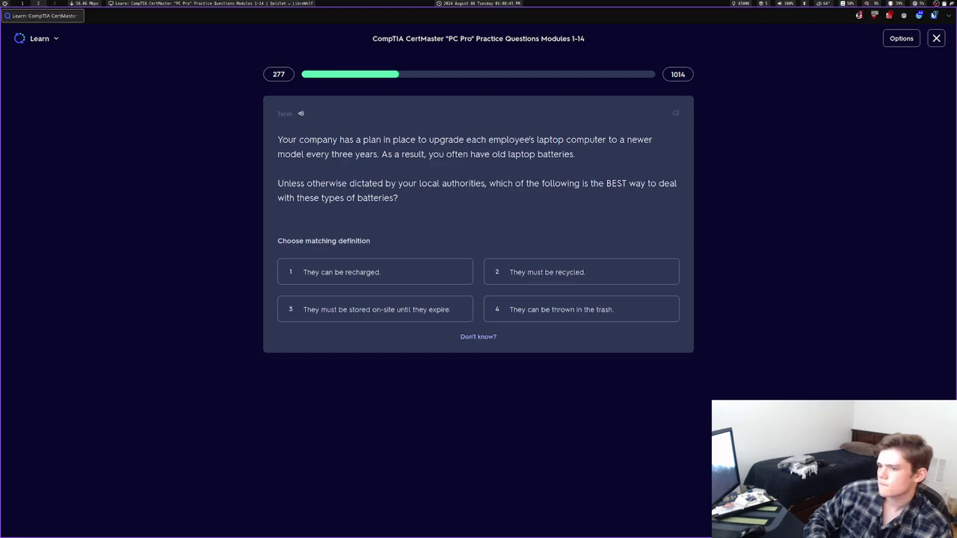
Answer throwing old laptop batteries in the trash, continue, and choose litigation plus risk of job loss for the software license violation
{"action": "key", "text": "4"}
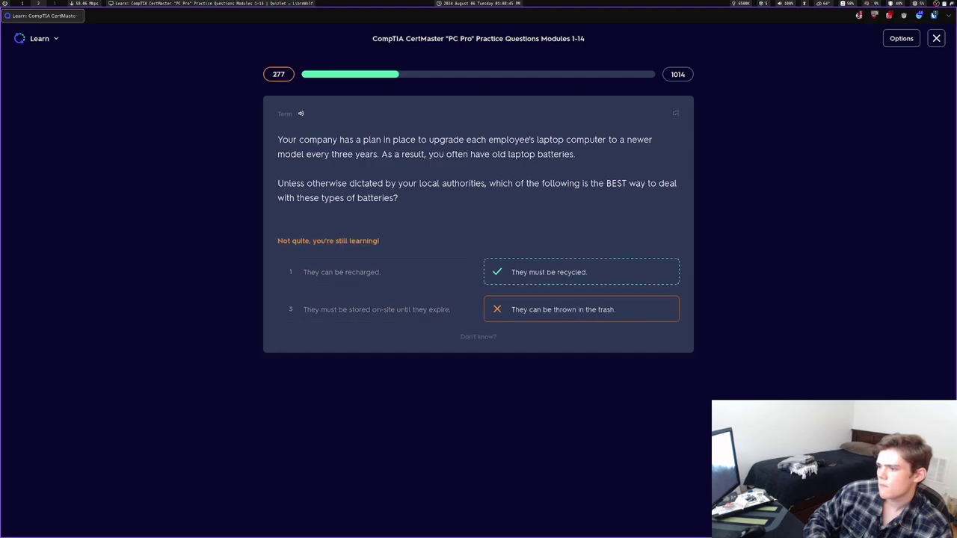
{"action": "key", "text": "space"}
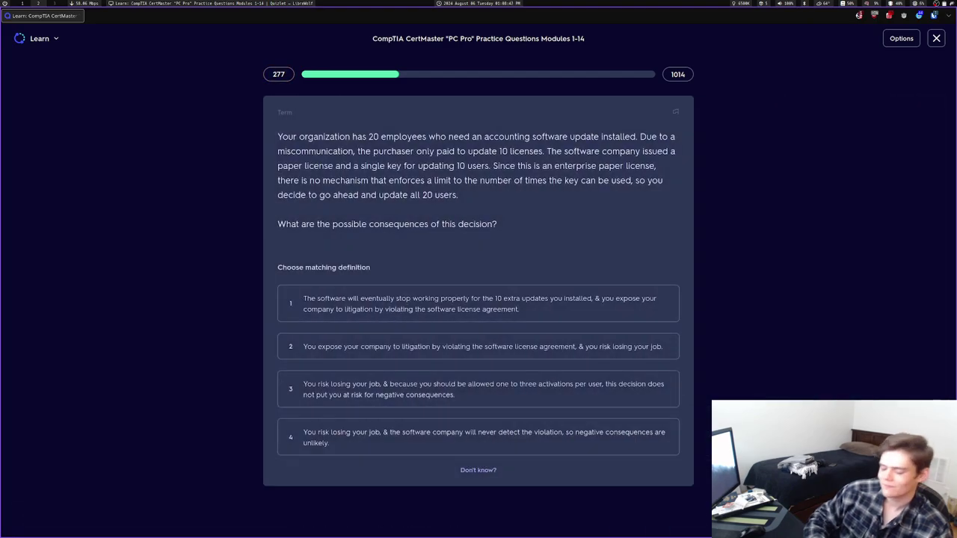
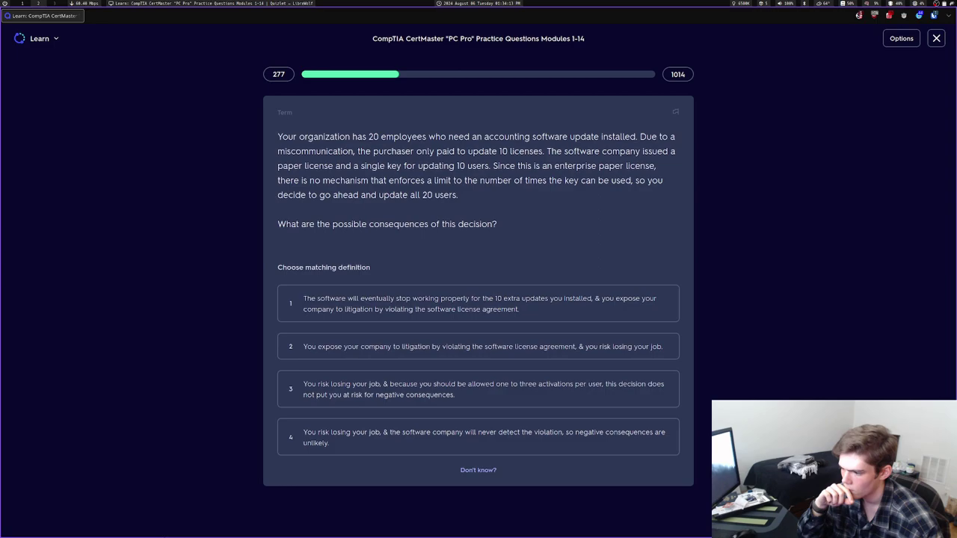
{"action": "key", "text": "2"}
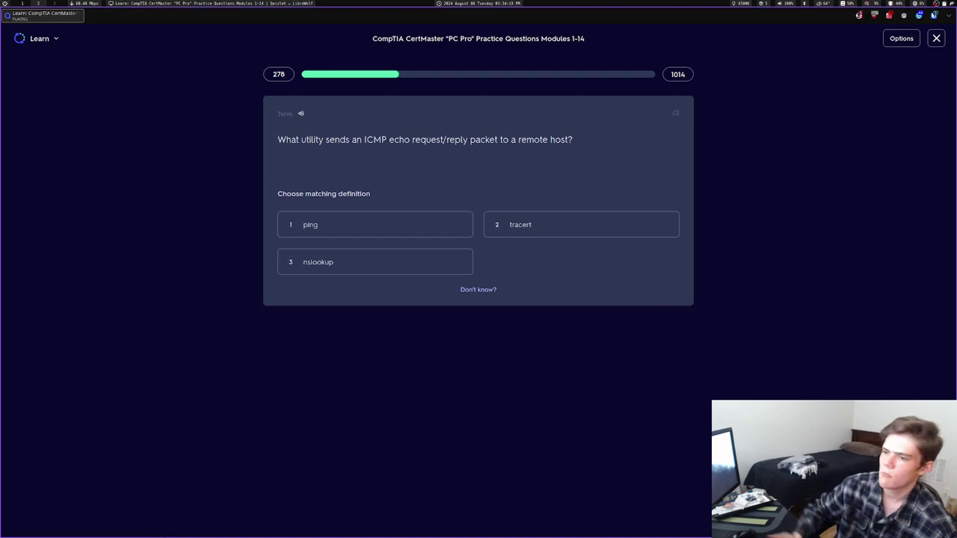
Answer ping for the ICMP echo utility, recycling for the retried laptop battery question, and Intranet for the private network using internet technologies
{"action": "key", "text": "1"}
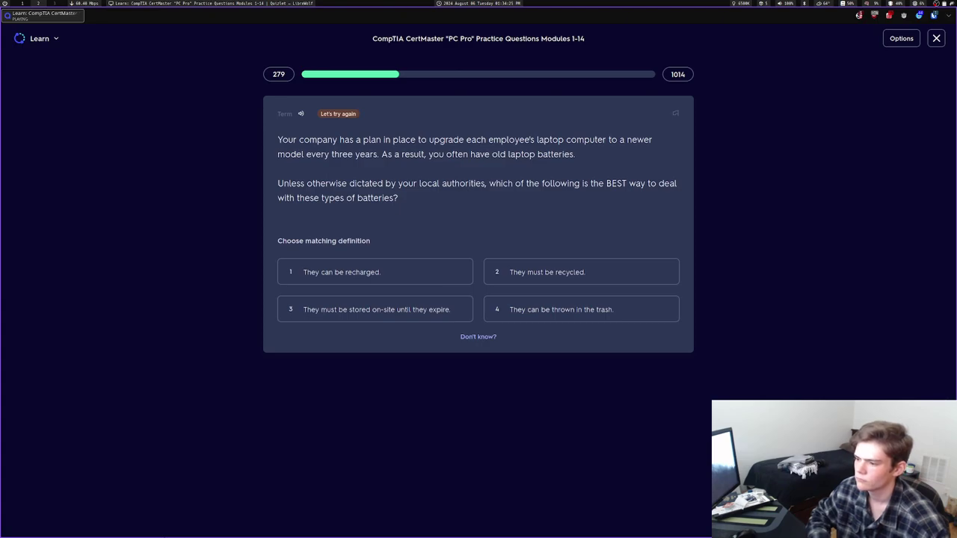
{"action": "key", "text": "2"}
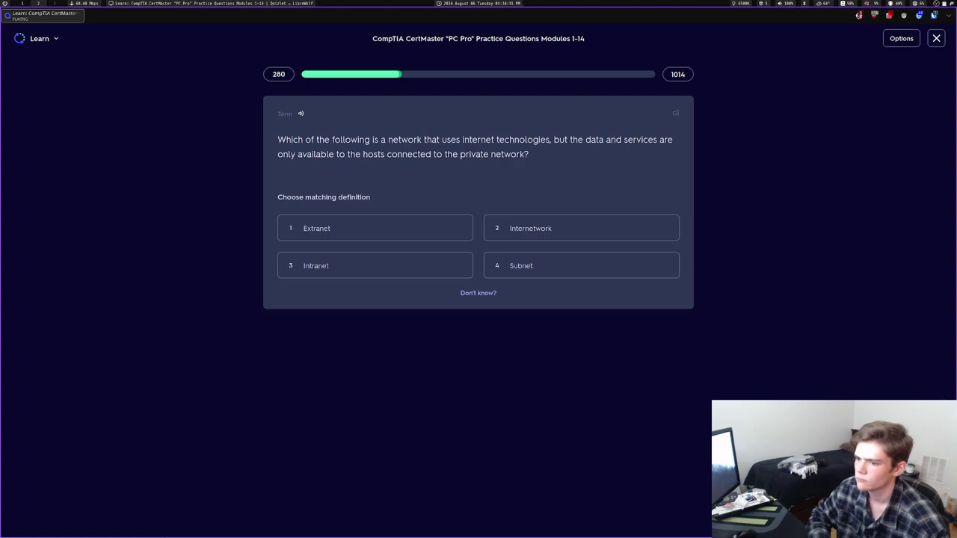
{"action": "key", "text": "3"}
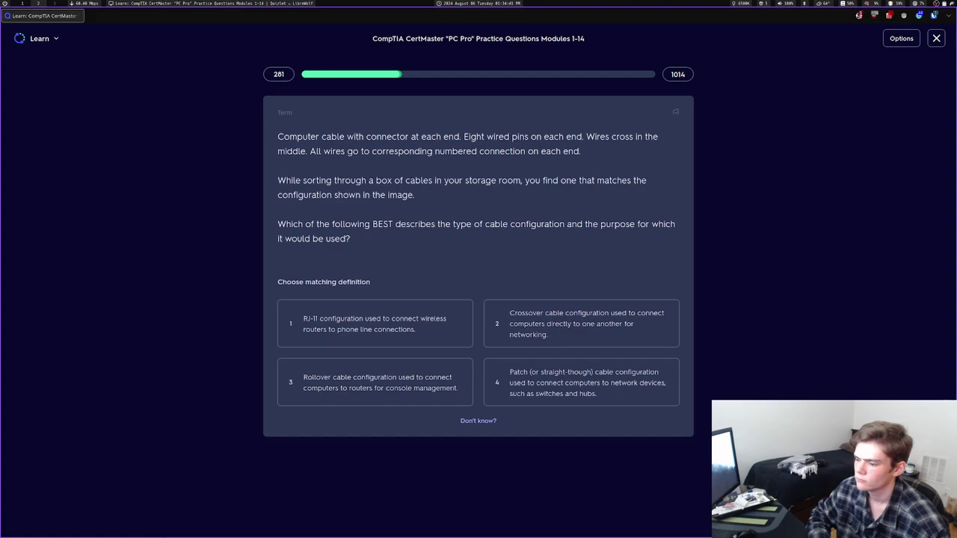
Answer patch (straight-through) for the cable configuration, Secure Shell (SSH) for port 22, and Unified Threat Management for the client's internet appliance
{"action": "key", "text": "4"}
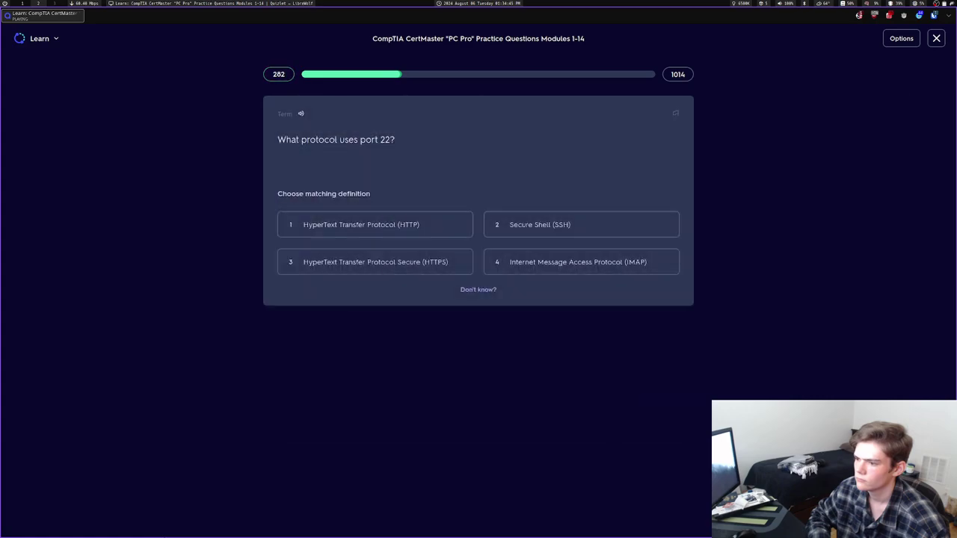
{"action": "key", "text": "2"}
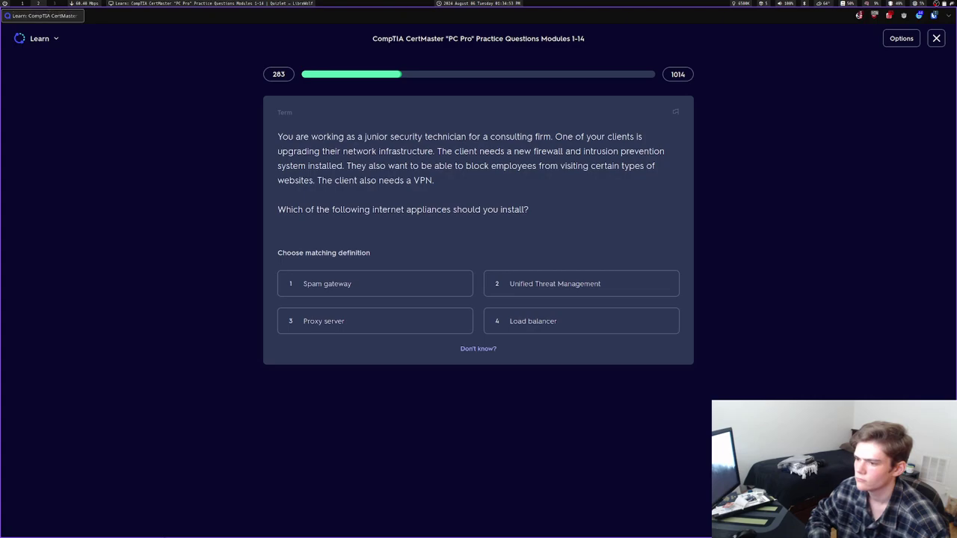
{"action": "key", "text": "2"}
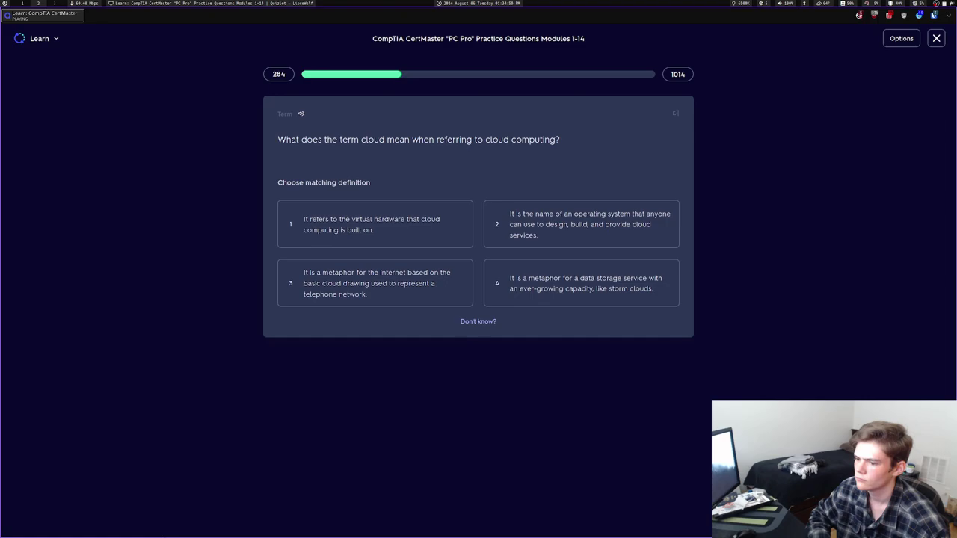
Answer the cloud term as a metaphor for the internet, choose "fsutil behavior set DisableDeleteNotify 0 E:" for enabling TRIM, and continue
{"action": "key", "text": "3"}
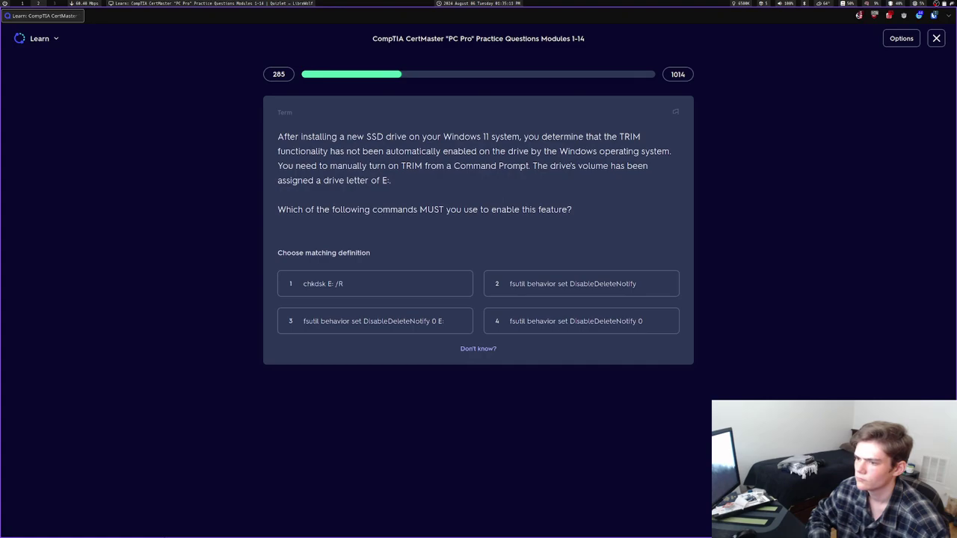
{"action": "key", "text": "3"}
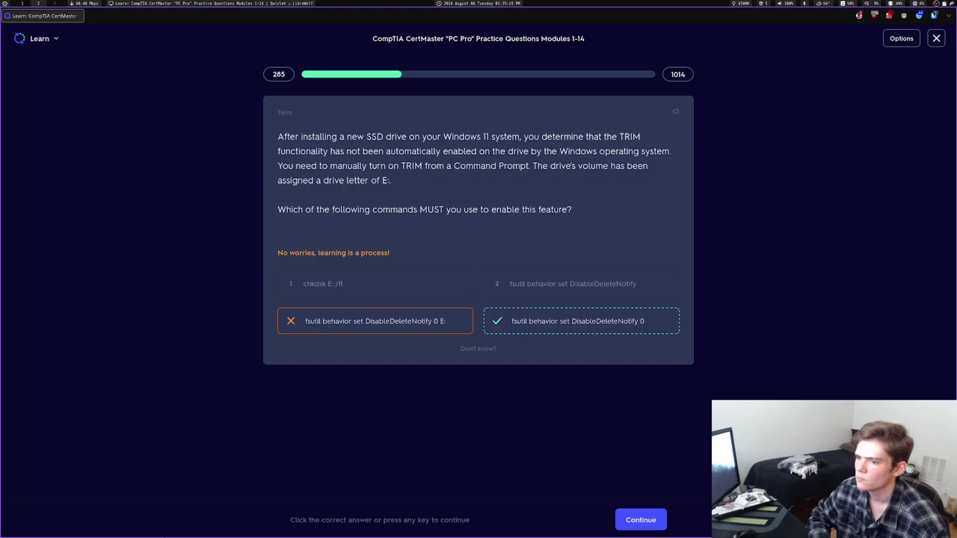
{"action": "key", "text": "space"}
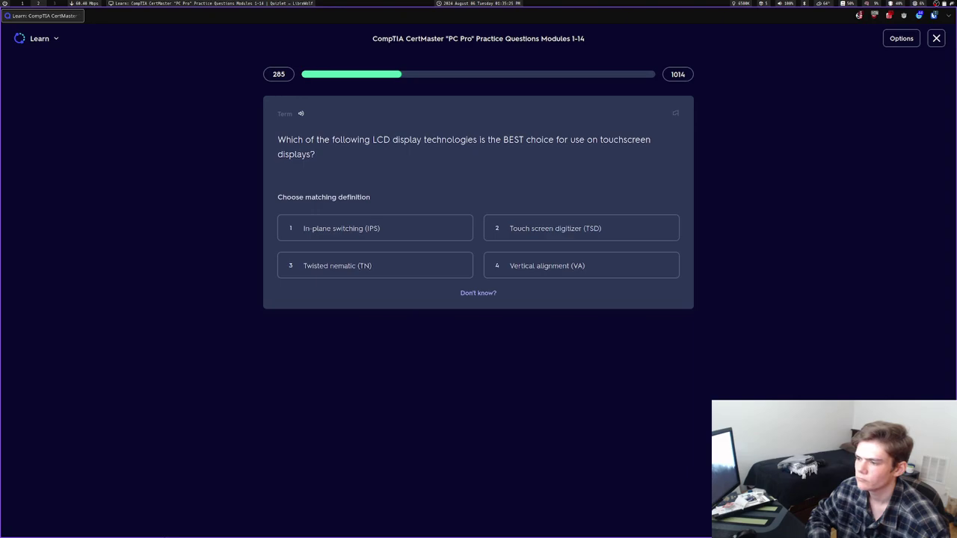
Answer Touch screen digitizer (TSD) for touchscreen displays, continue, and answer the retries with "fsutil behavior set DisableDeleteNotify 0" and In-plane switching (IPS)
{"action": "key", "text": "2"}
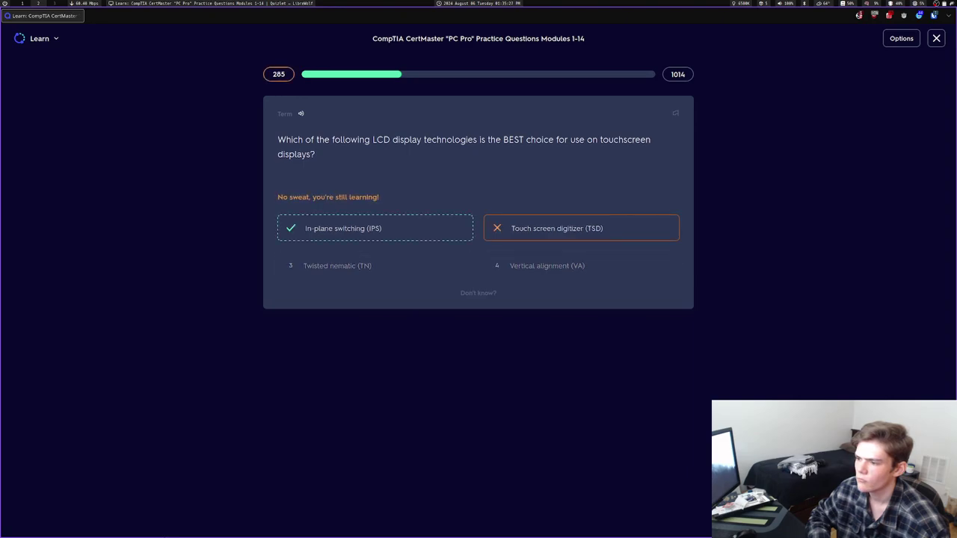
{"action": "key", "text": "space"}
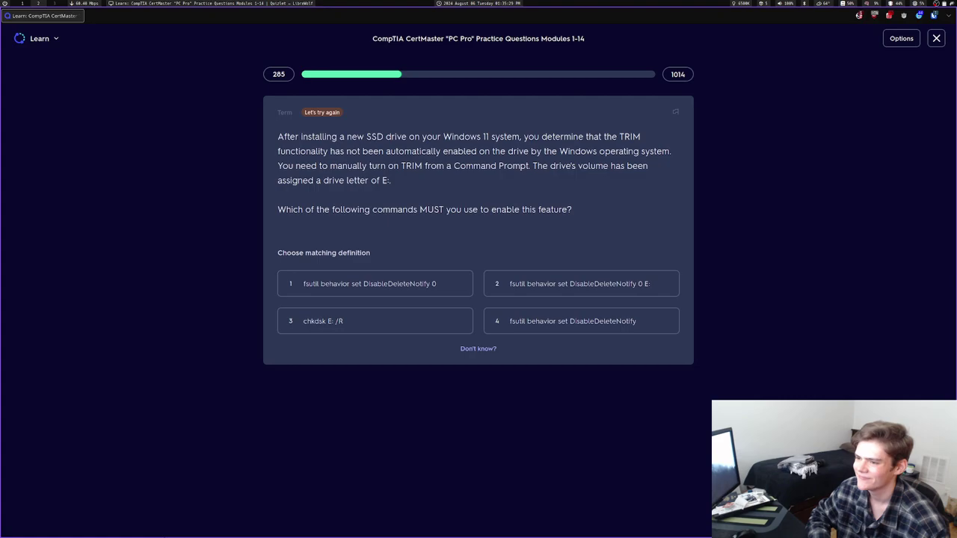
{"action": "key", "text": "1"}
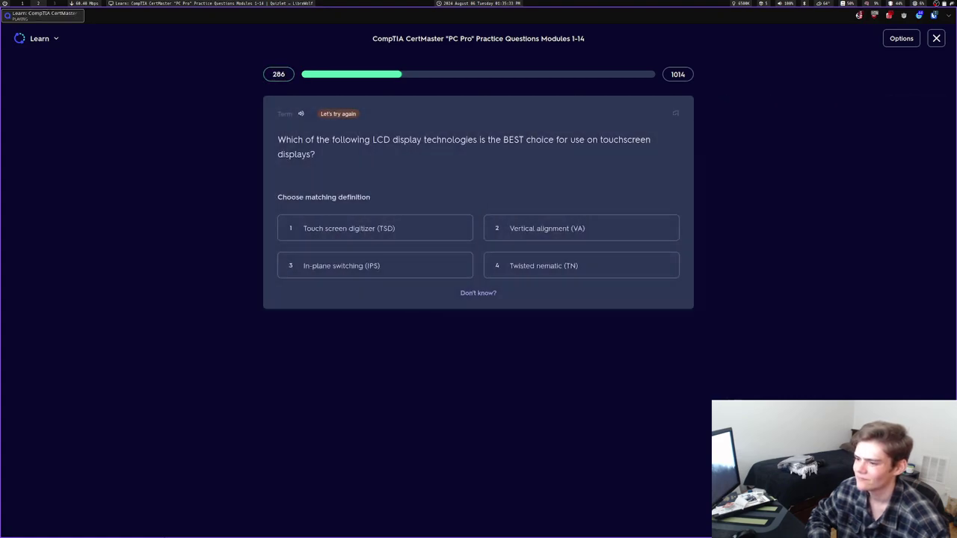
{"action": "key", "text": "3"}
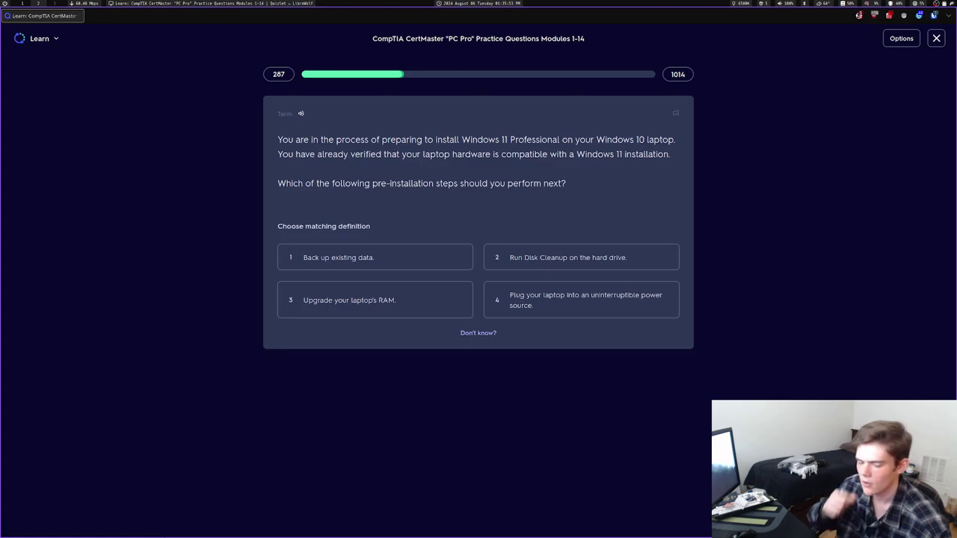
Answer backing up existing data for the Windows 11 pre-installation step and quarantining the infected system after a confirmed malware infection
{"action": "key", "text": "super+Return"}
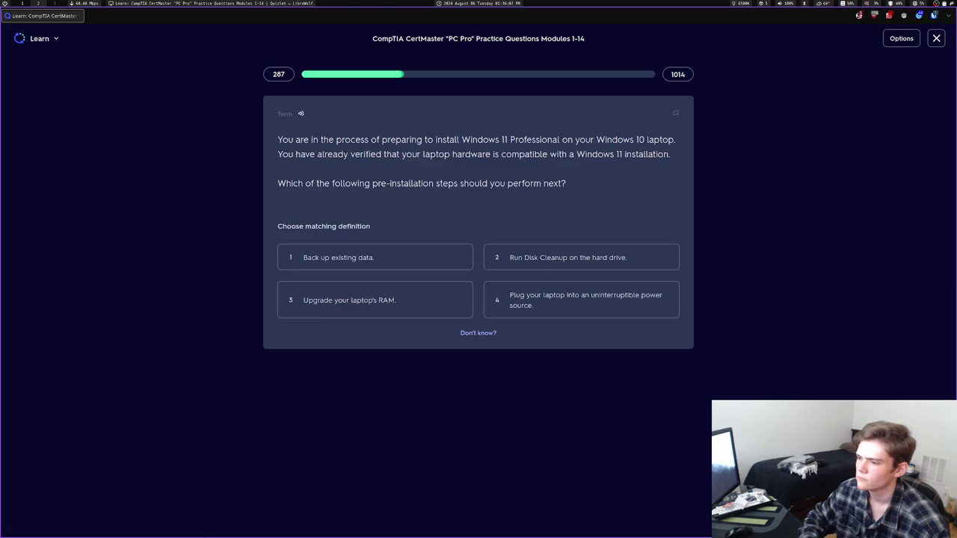
{"action": "key", "text": "1"}
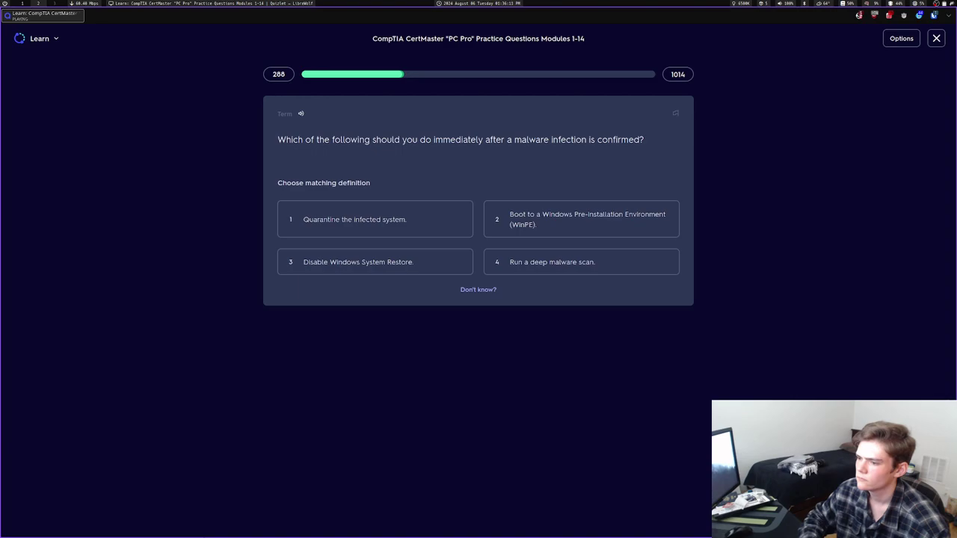
{"action": "key", "text": "1"}
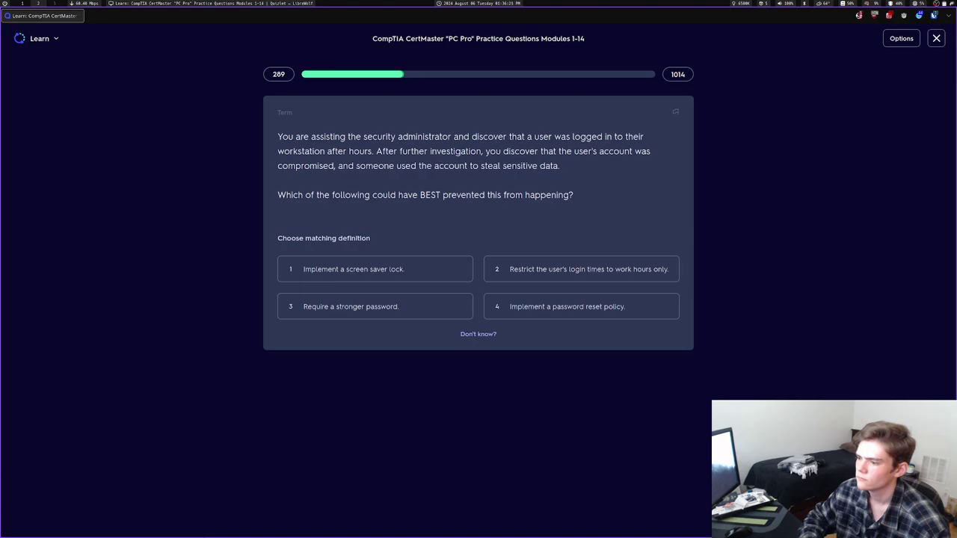
Answer restricting login times to work hours for the compromised account, SSID for the wireless network name, and POST for the first boot process
{"action": "key", "text": "2"}
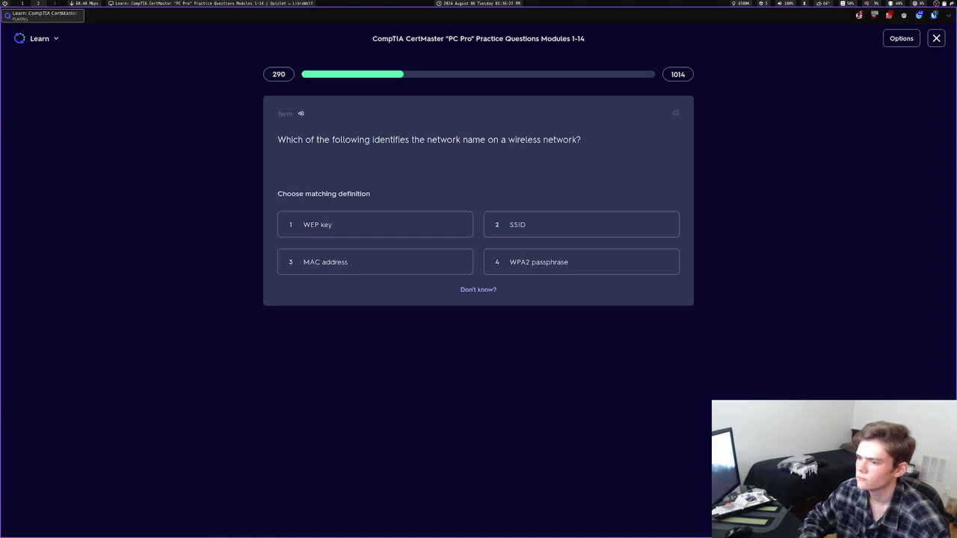
{"action": "key", "text": "2"}
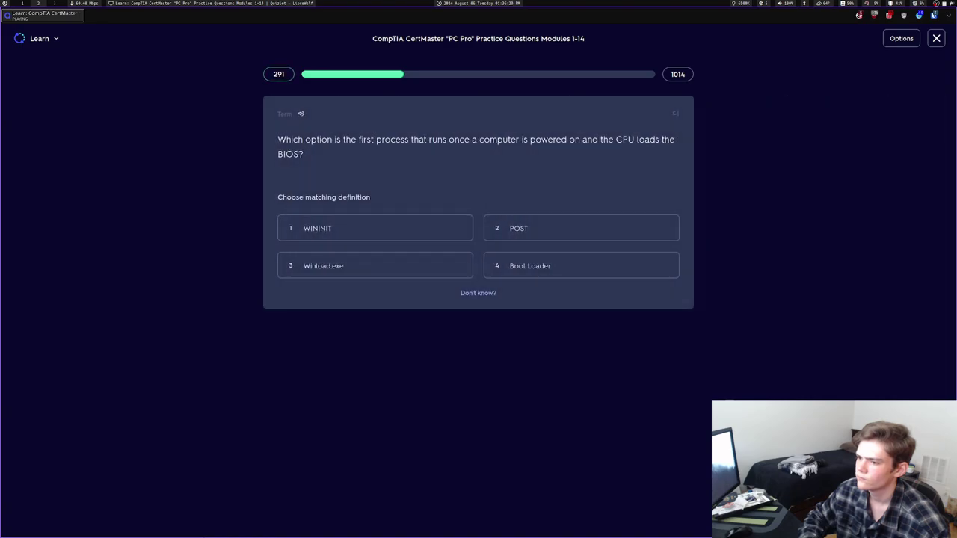
{"action": "key", "text": "2"}
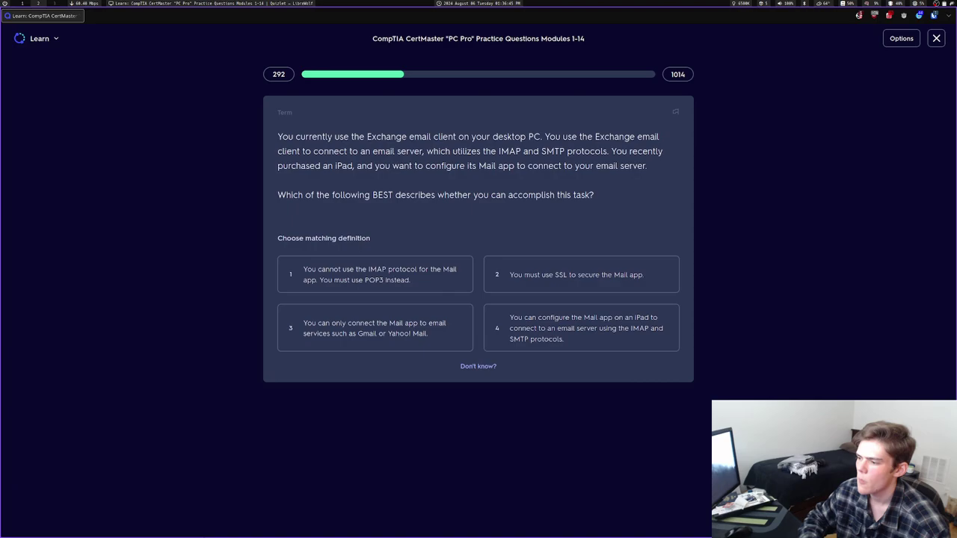
Answer that the iPad Mail app can use IMAP and SMTP, choose Active RFID for the toll pass, and start the next round
{"action": "key", "text": "4"}
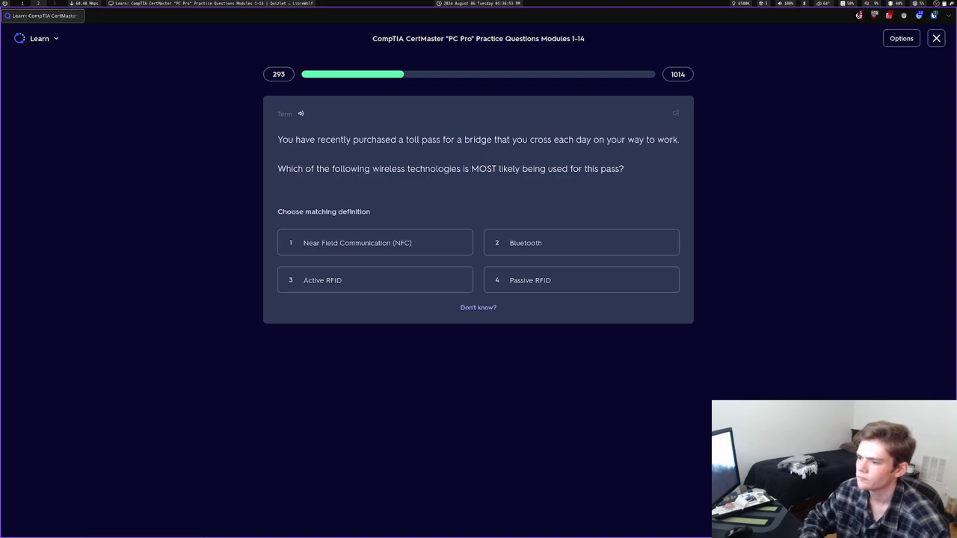
{"action": "key", "text": "3"}
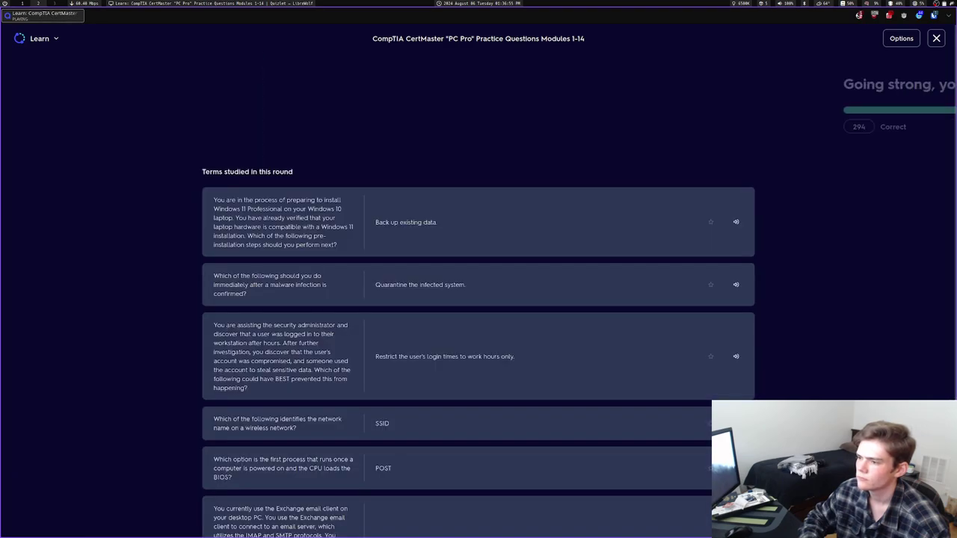
{"action": "key", "text": "Return"}
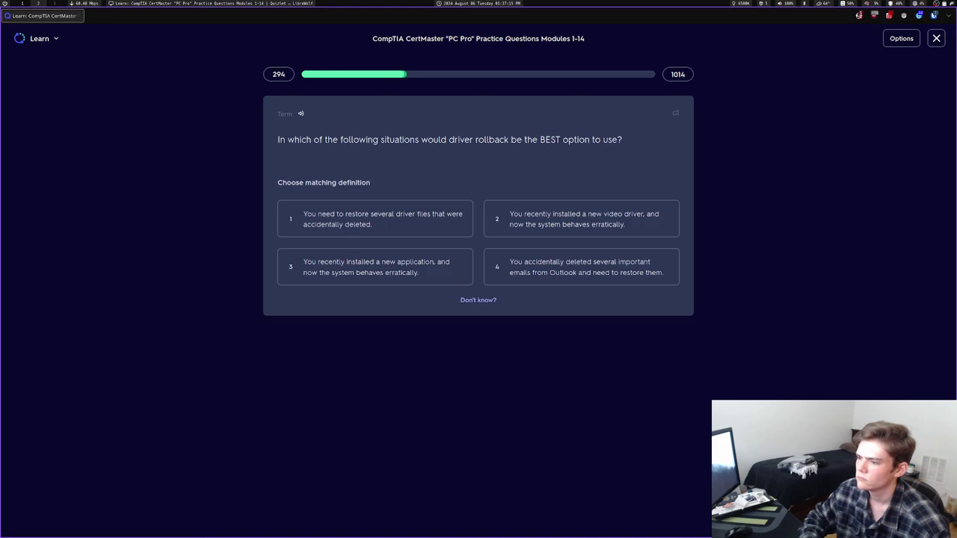
Answer the new video driver situation for driver rollback, BitLocker with TPM for the stolen hard drive, and df -h for Linux disk usage
{"action": "key", "text": "2"}
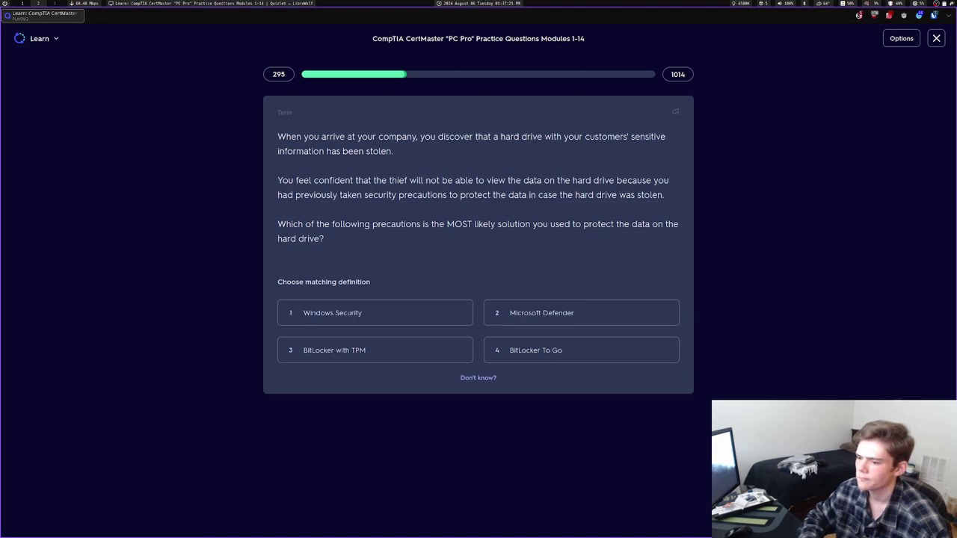
{"action": "key", "text": "3"}
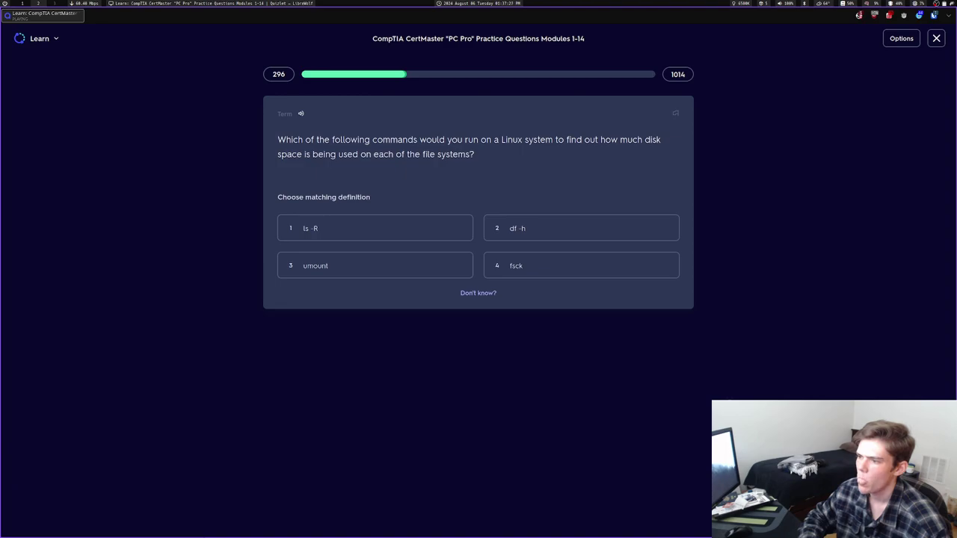
{"action": "key", "text": "2"}
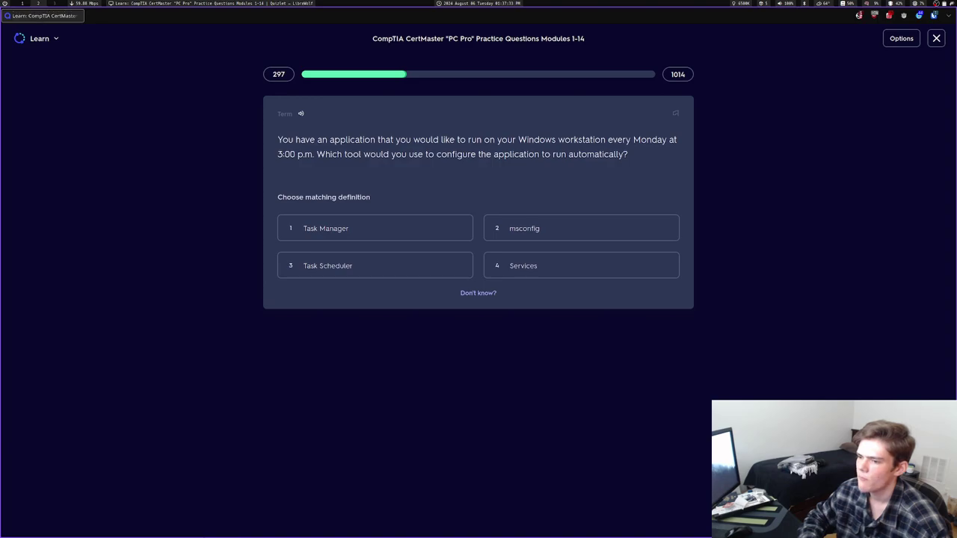
Answer Task Scheduler for the weekly application run, mirrored volumes for the software RAID, and PPTP for Microsoft's early VPN protocol
{"action": "key", "text": "3"}
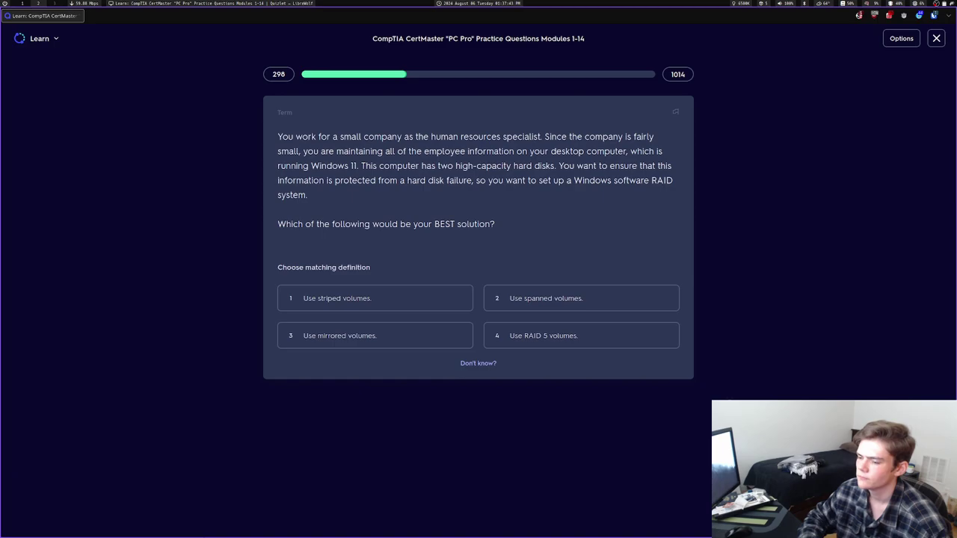
{"action": "key", "text": "3"}
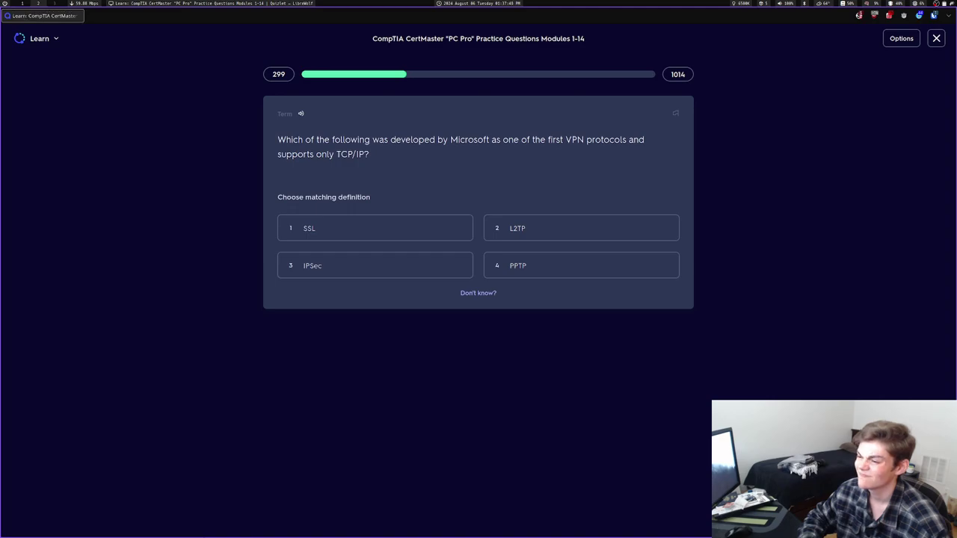
{"action": "key", "text": "4"}
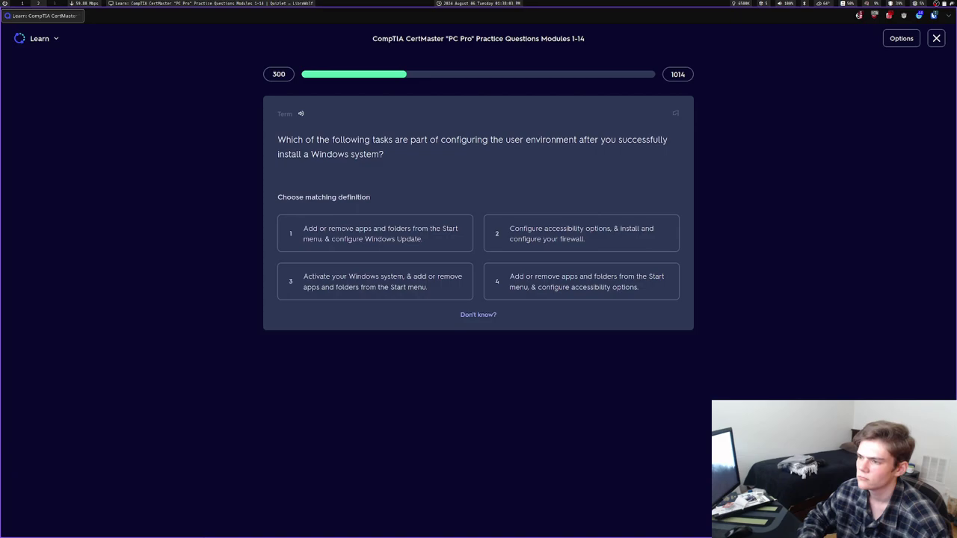
Answer the user environment question with Windows activation plus Start menu apps, start the next round, retry with accessibility options plus firewall, and continue
{"action": "key", "text": "3"}
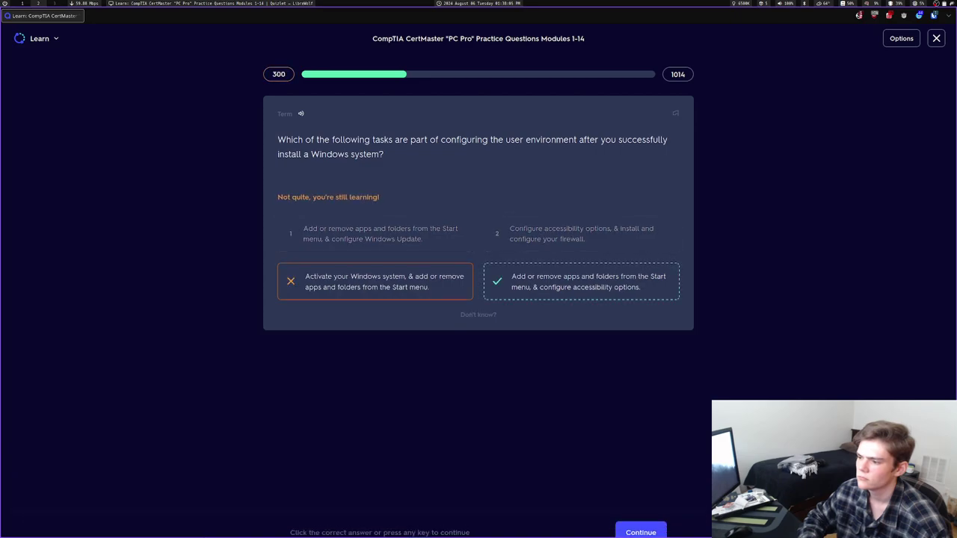
{"action": "key", "text": "Return"}
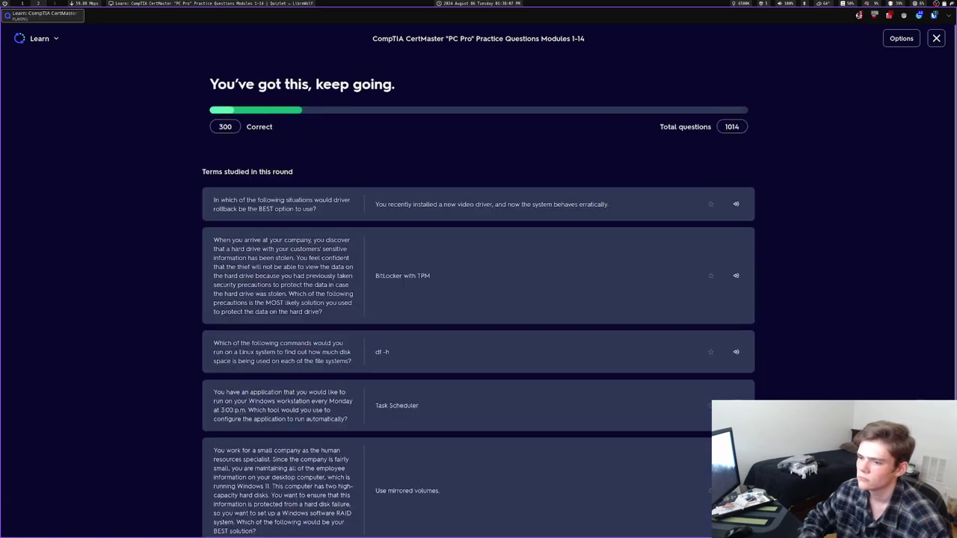
{"action": "key", "text": "Return"}
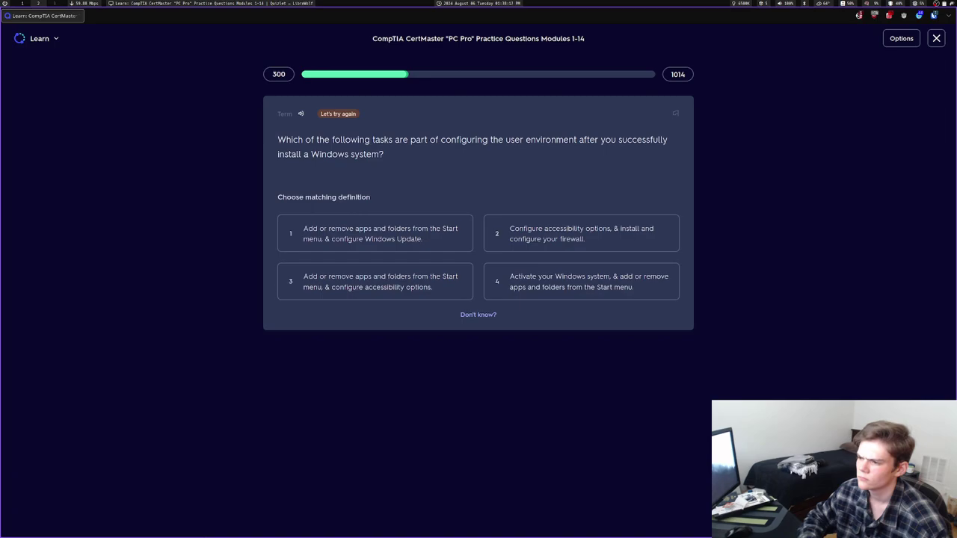
{"action": "key", "text": "2"}
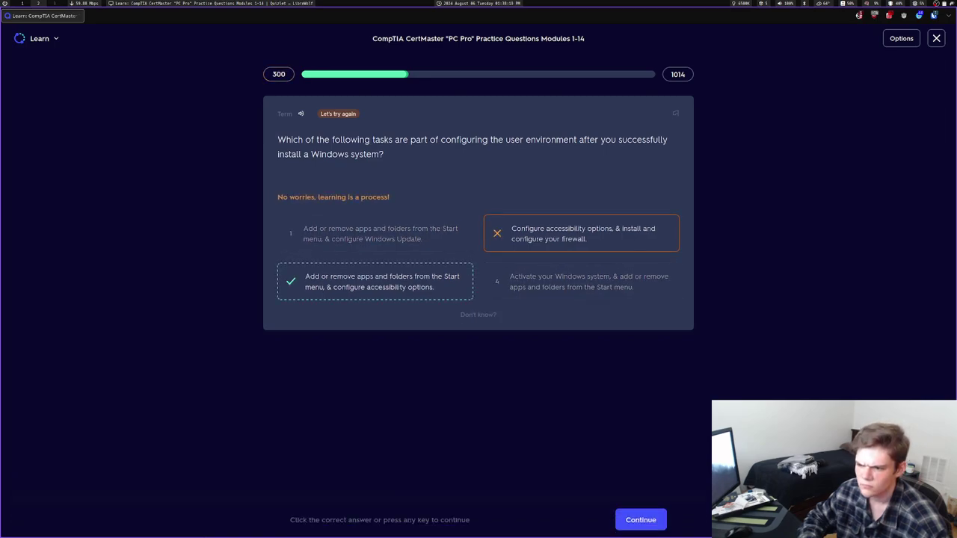
{"action": "key", "text": "space"}
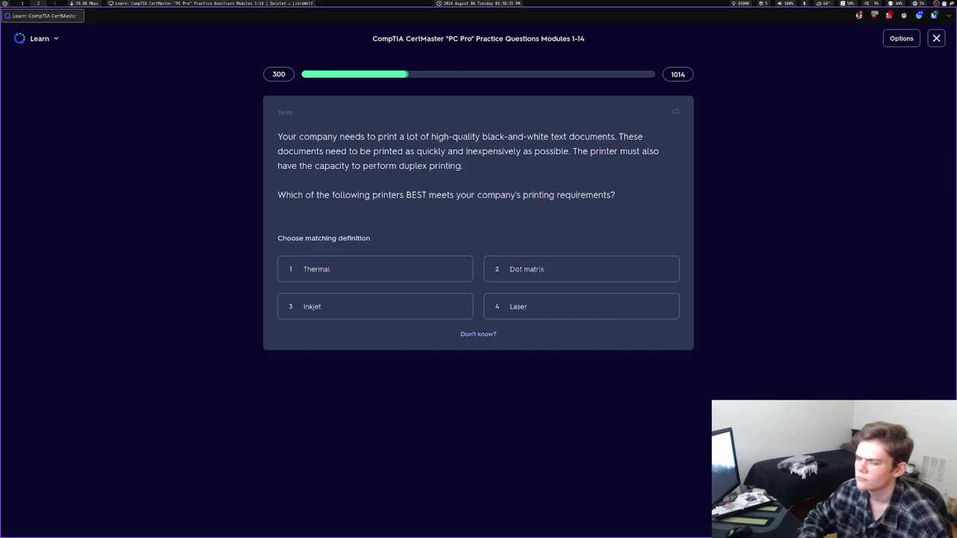
Answer Laser for the high-quality duplex text printer and upgrading both disks to dynamic for adding space to the existing volume
{"action": "key", "text": "4"}
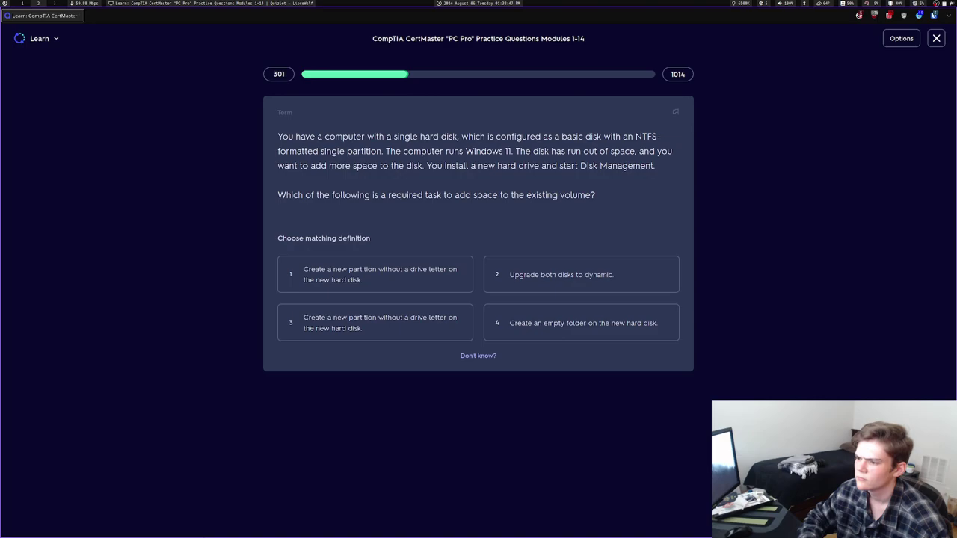
{"action": "key", "text": "2"}
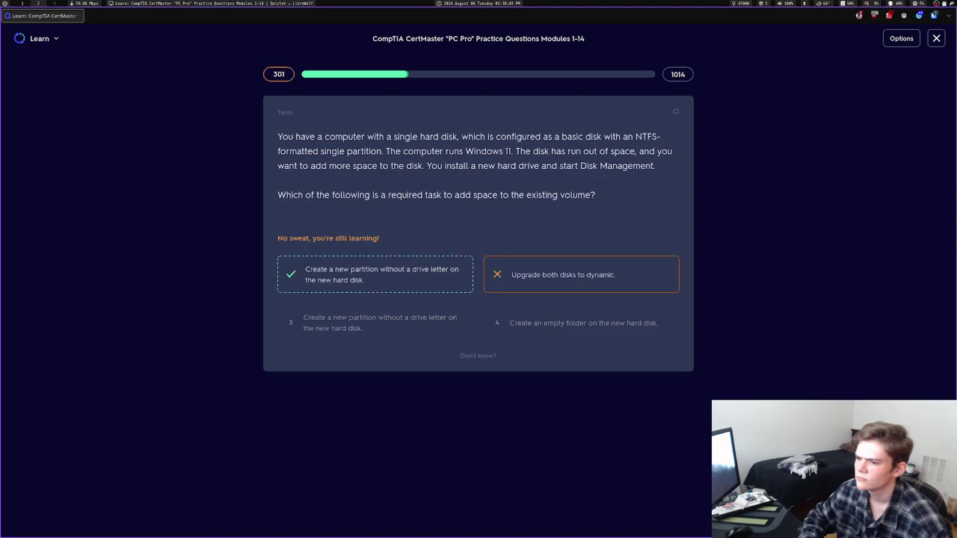
Continue past the missed disk question and answer application driver updates for application conflicts, bollards for building security, and UPS for brownouts
{"action": "key", "text": "space"}
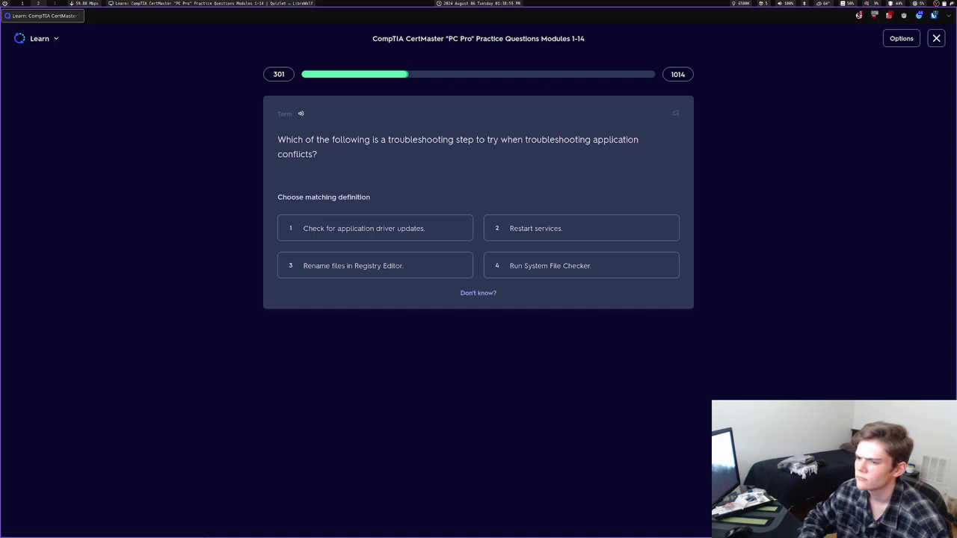
{"action": "key", "text": "1"}
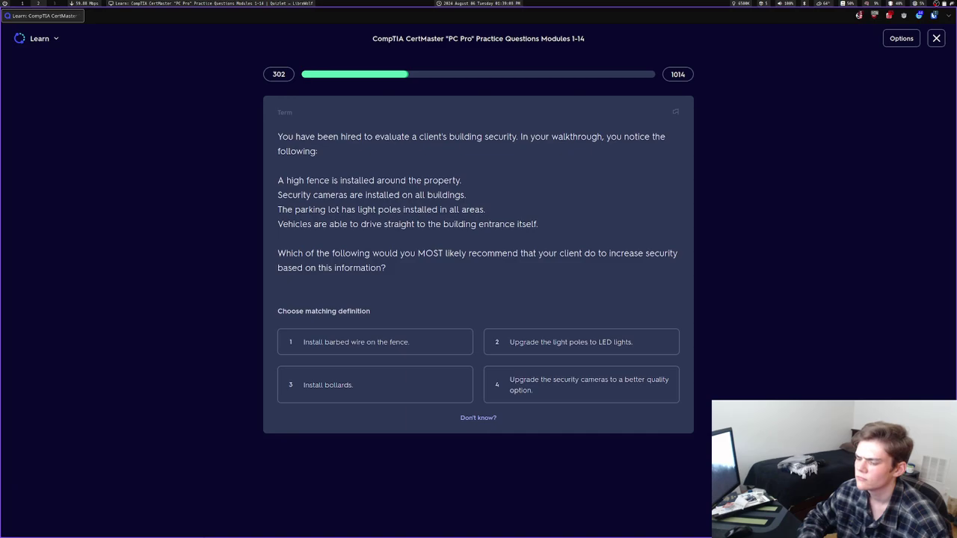
{"action": "key", "text": "3"}
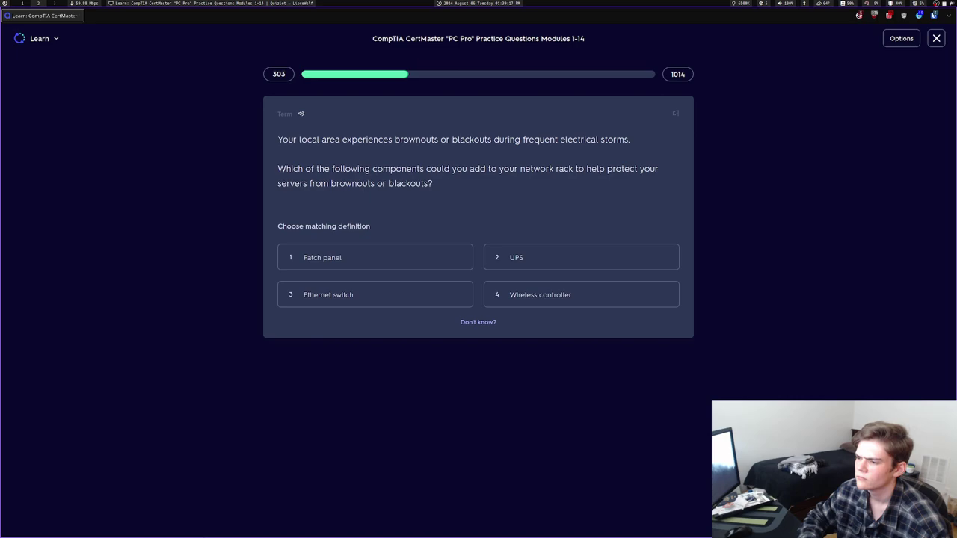
{"action": "key", "text": "2"}
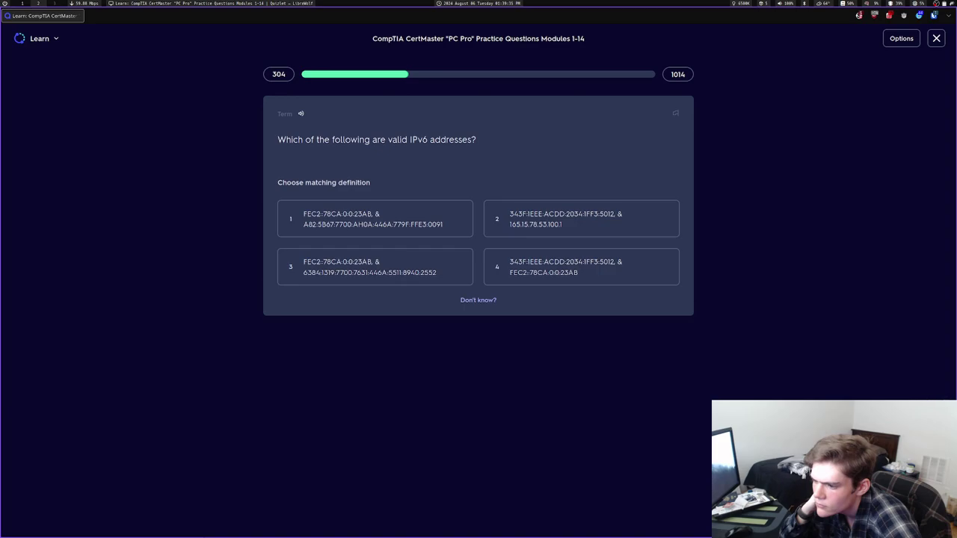
Answer the valid IPv6 addresses question with the pair containing A82:5B67:7700:AH0A:446A:779F:FFE3:0091, examine that address's first group, and continue
{"action": "key", "text": "1"}
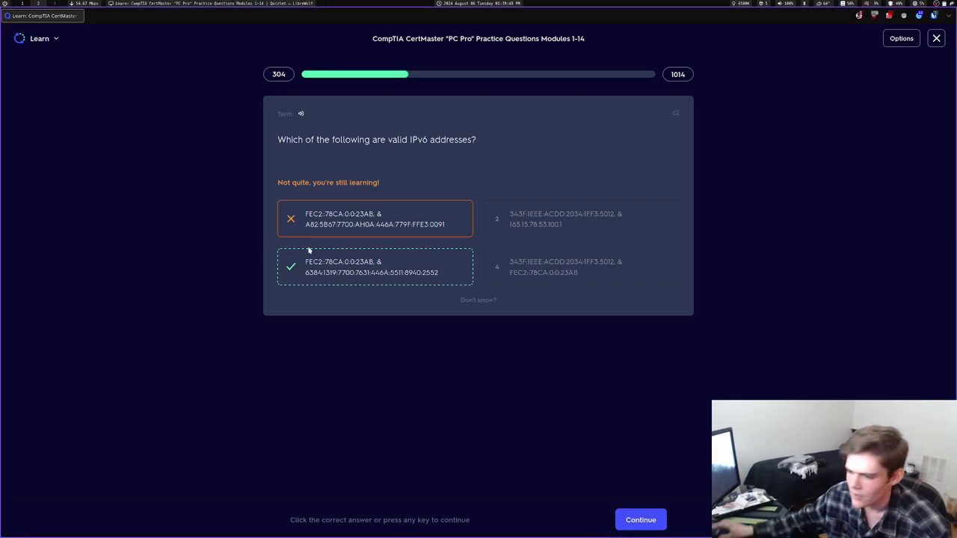
{"action": "mouse_move", "coordinate": [304, 212]}
{"action": "left_mouse_down"}
{"action": "mouse_move", "coordinate": [319, 228]}
{"action": "mouse_move", "coordinate": [305, 226]}
{"action": "left_mouse_up"}
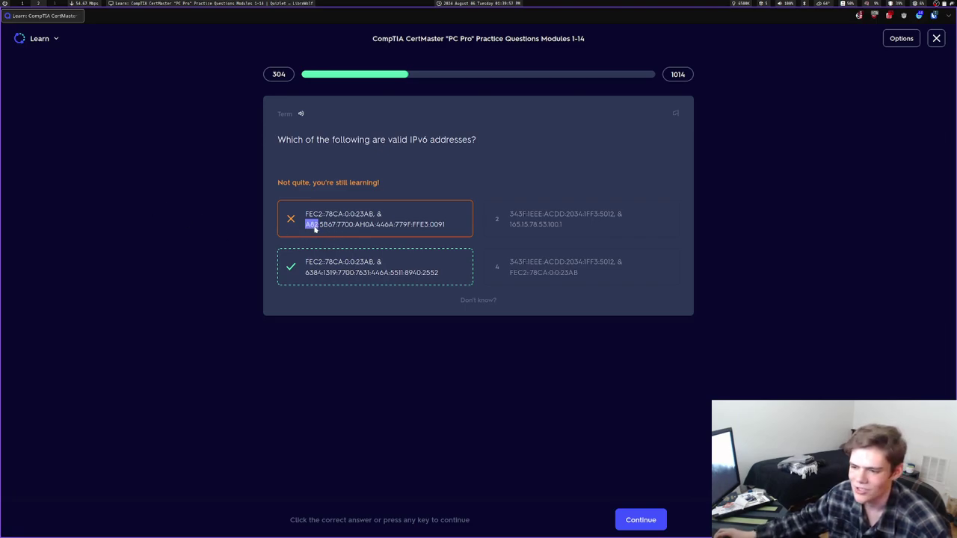
{"action": "left_click", "coordinate": [158, 221]}
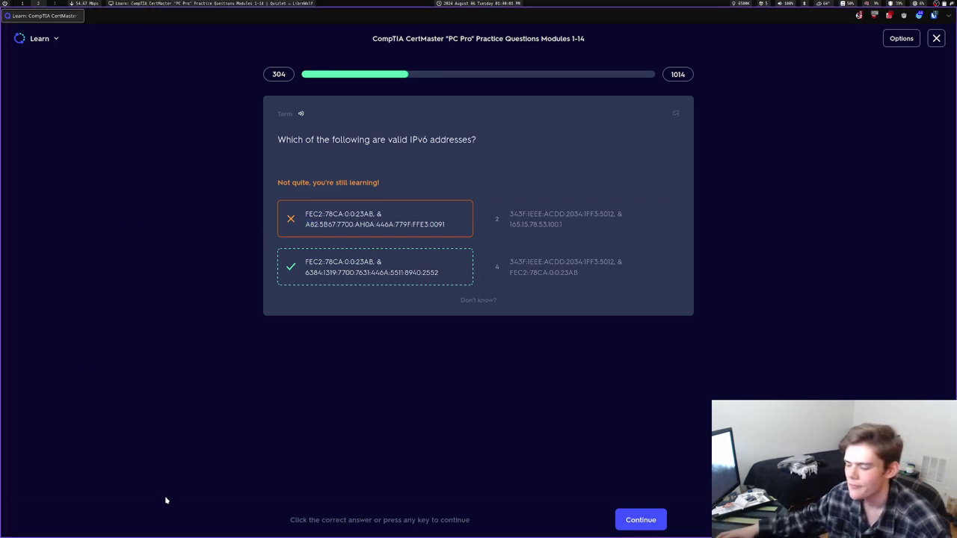
{"action": "key", "text": "Return"}
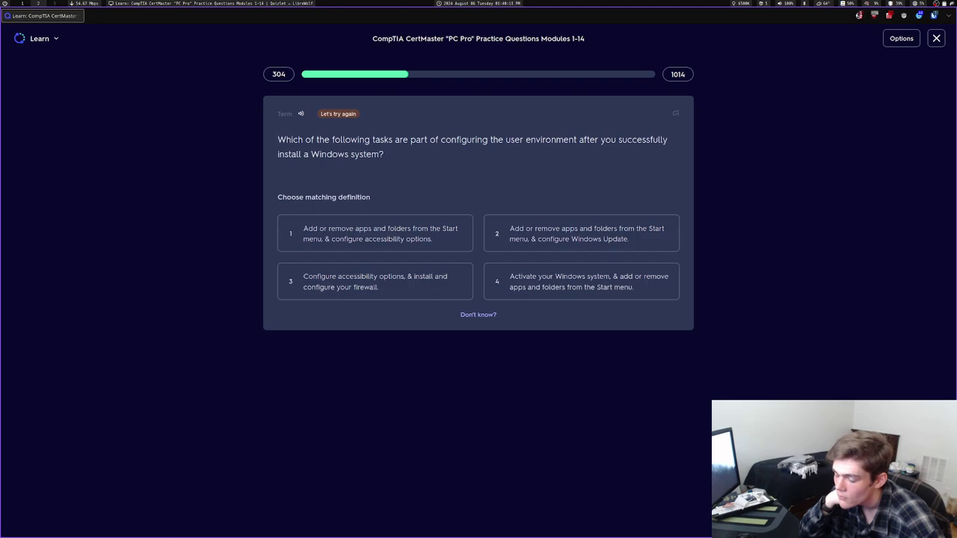
Retry the user environment question with Start menu apps plus accessibility options, and the added disk space question with a new partition without a drive letter
{"action": "key", "text": "1"}
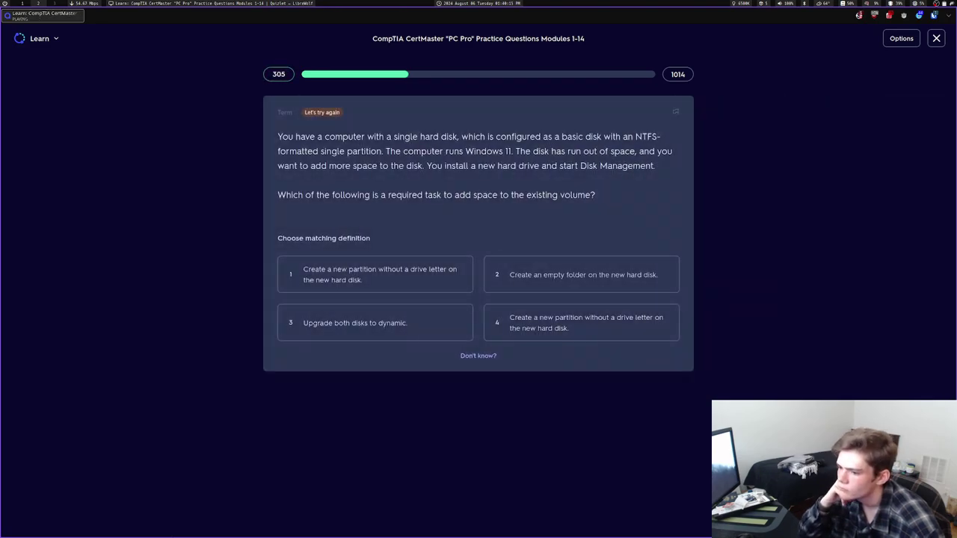
{"action": "key", "text": "1"}
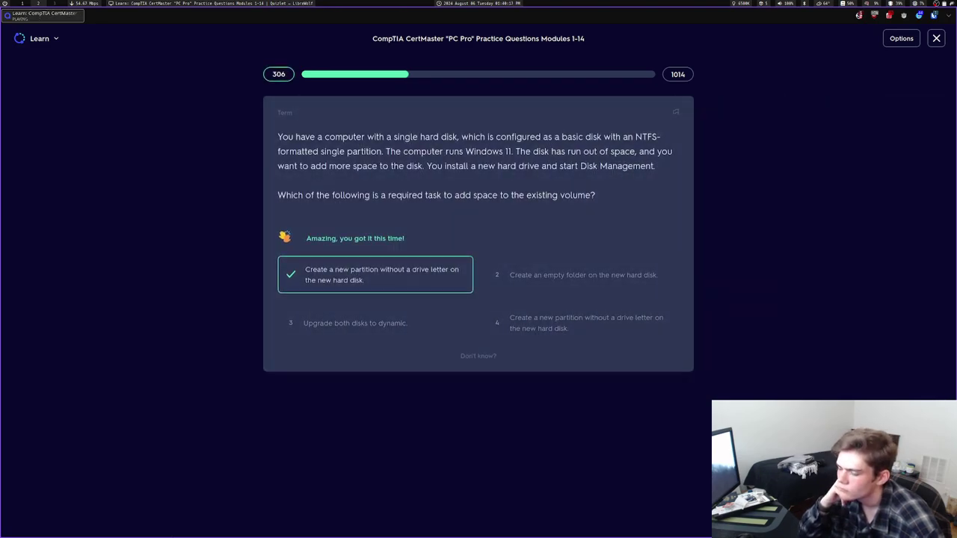
Retry the IPv6 question with the A82:5B67 pair, start the next round, and answer with FEC2::78CA:0:0:23AB plus the address beginning 6384:1319
{"action": "key", "text": "3"}
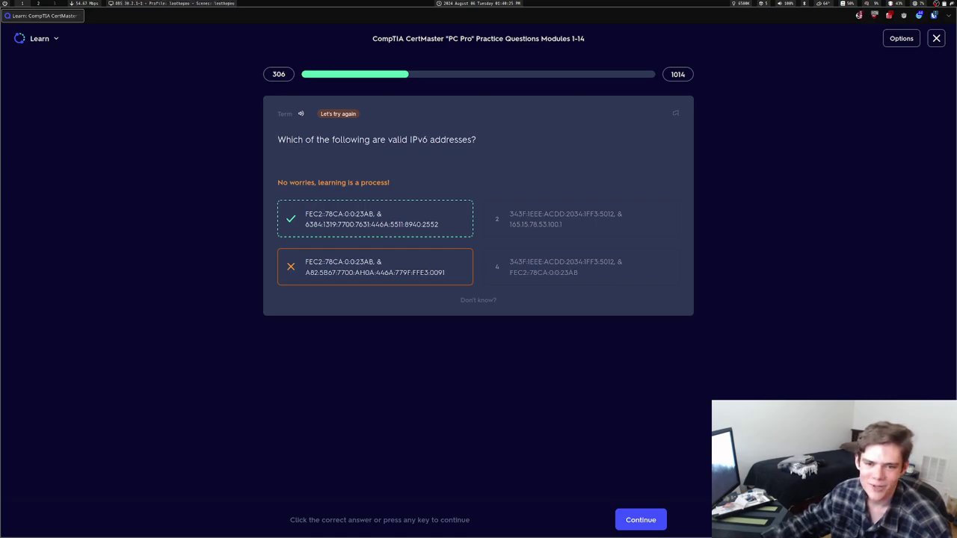
{"action": "key", "text": "Return"}
{"action": "key", "text": "Return"}
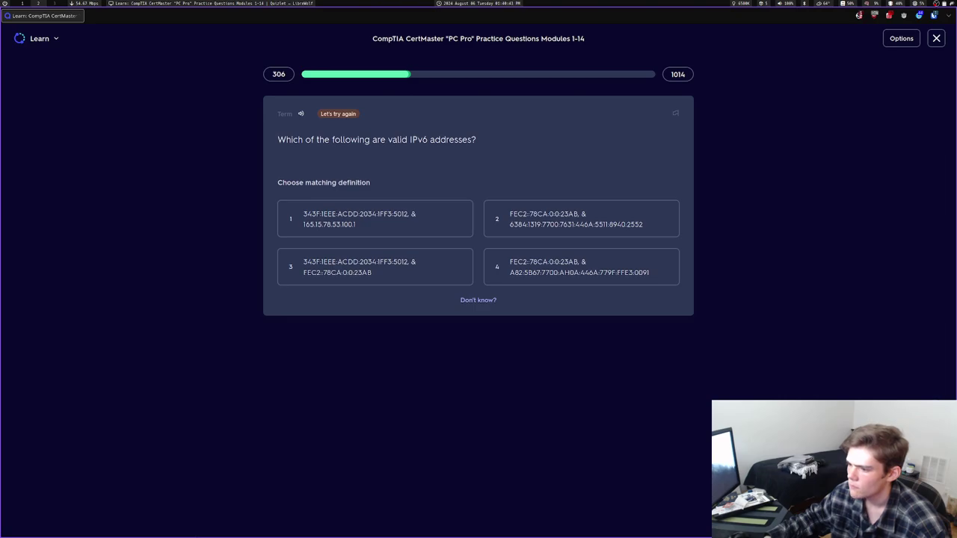
{"action": "key", "text": "2"}
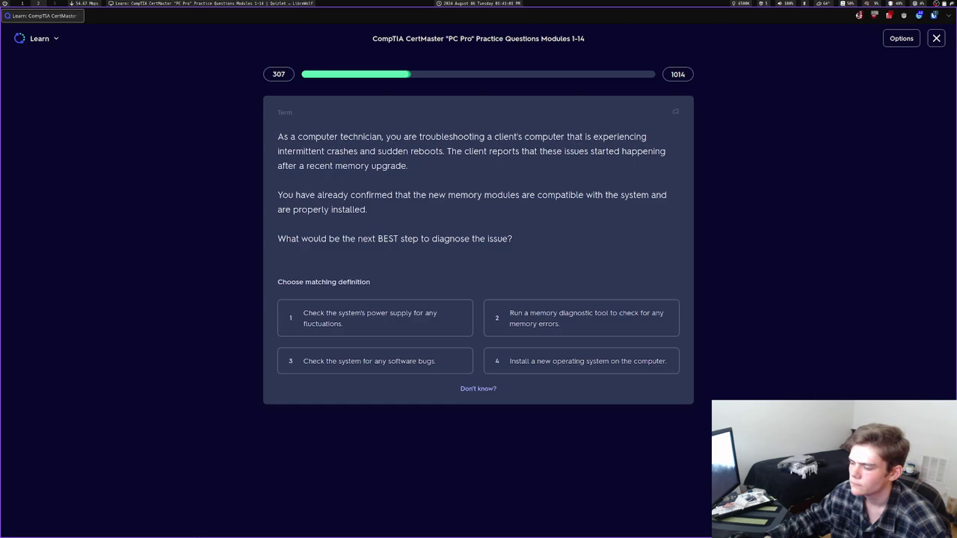
Answer memory diagnostic tool for the post-upgrade crashes, transparent data encryption for data at rest, and three-way mirror for five storage devices
{"action": "key", "text": "2"}
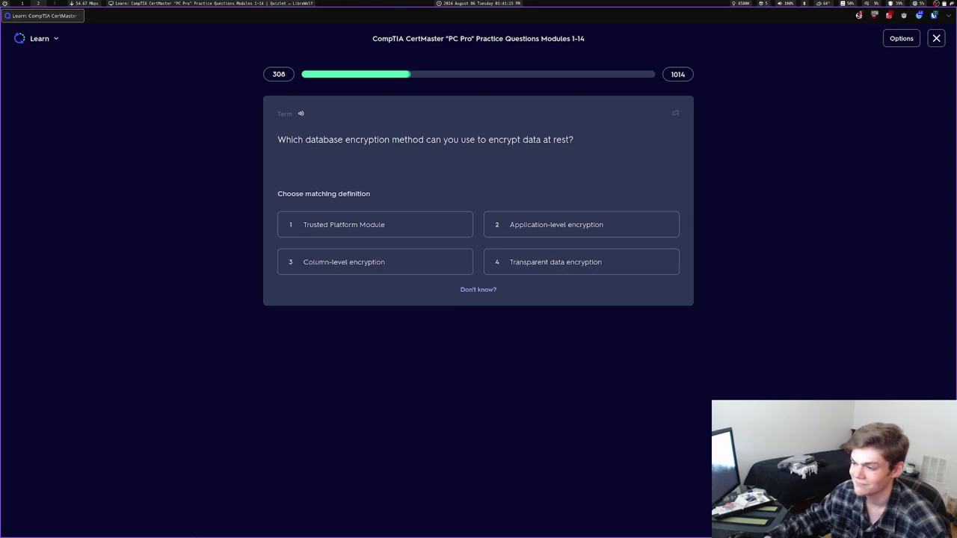
{"action": "key", "text": "4"}
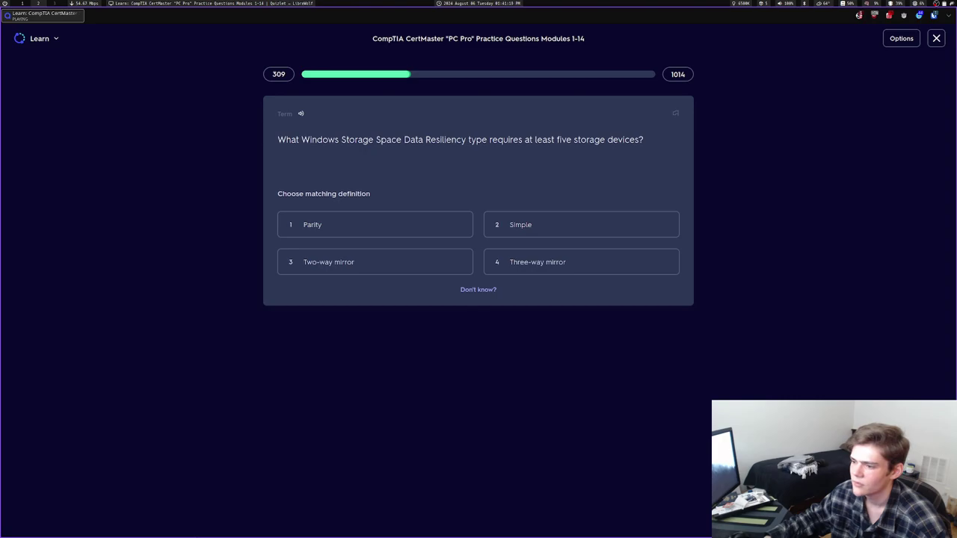
{"action": "key", "text": "4"}
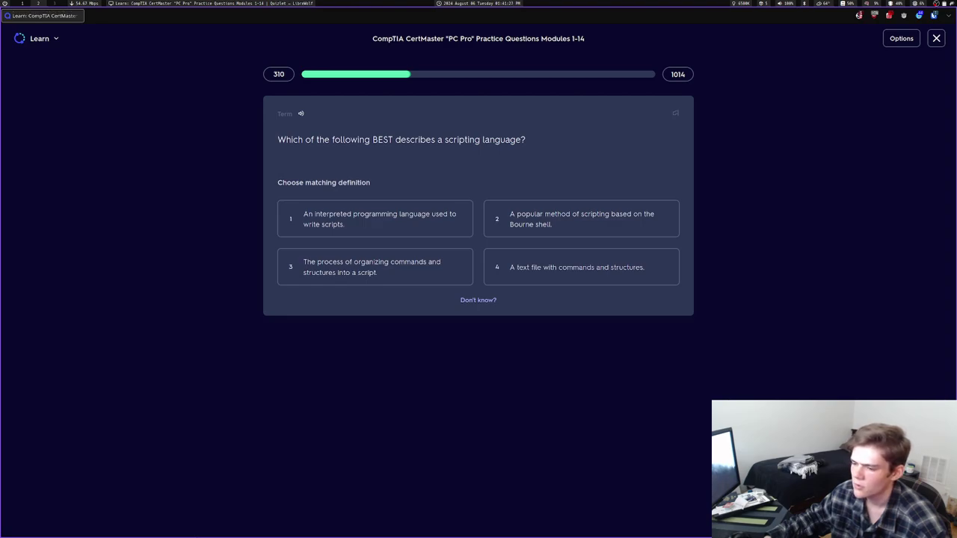
Answer interpreted programming language for the scripting definition, RAID 5 for the HR computer, and DHCP for requesting an IP address
{"action": "key", "text": "1"}
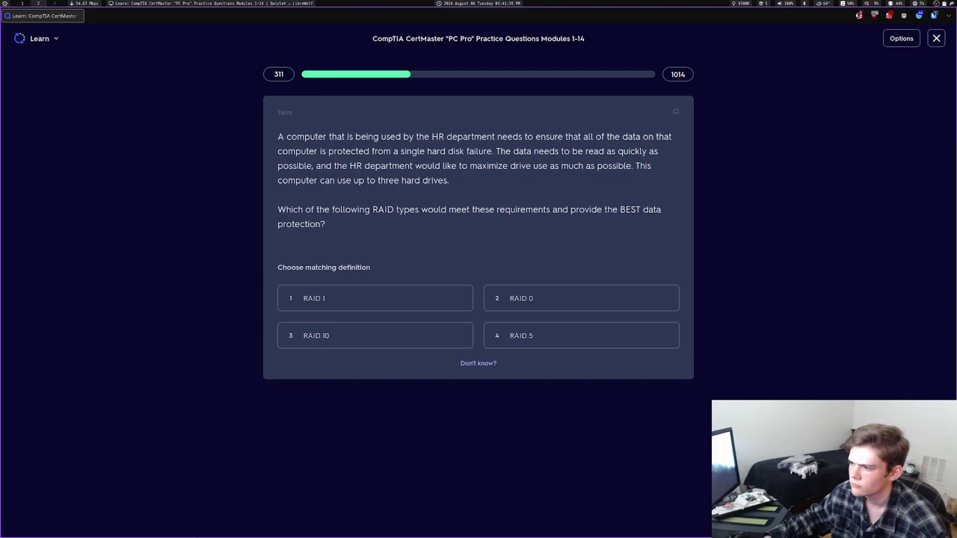
{"action": "key", "text": "4"}
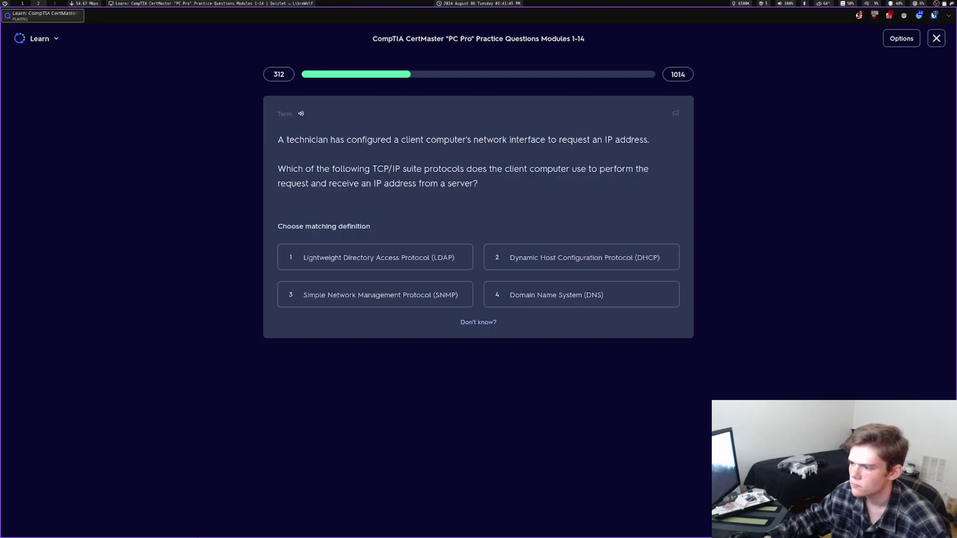
{"action": "key", "text": "2"}
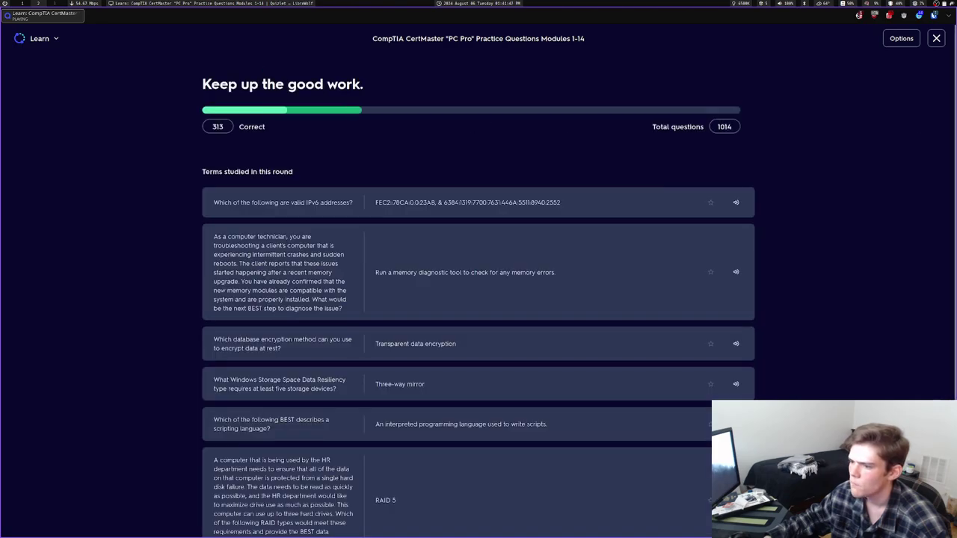
Start the next round, answer Trojan for the free PDF editor malware and Firewall for the UTM traffic-blocking appliance, and continue
{"action": "key", "text": "Return"}
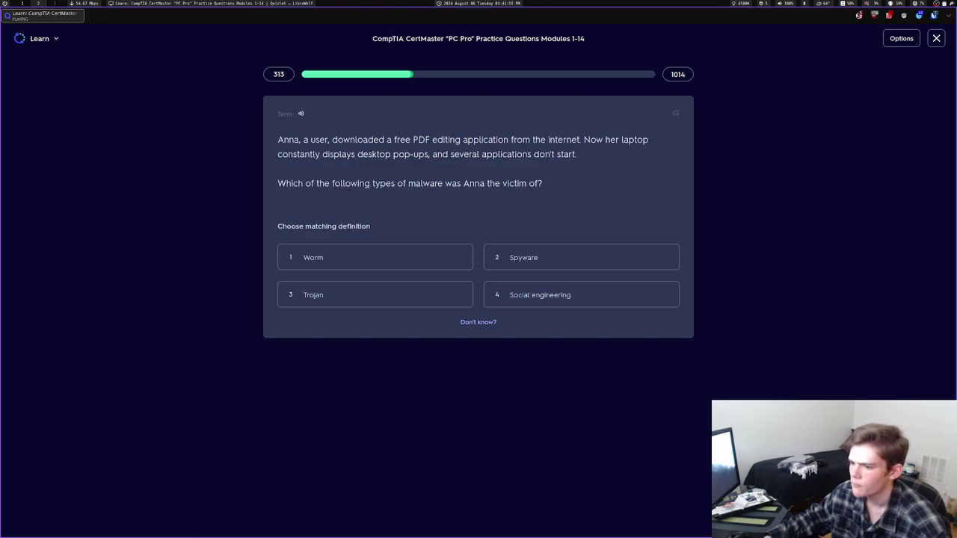
{"action": "key", "text": "3"}
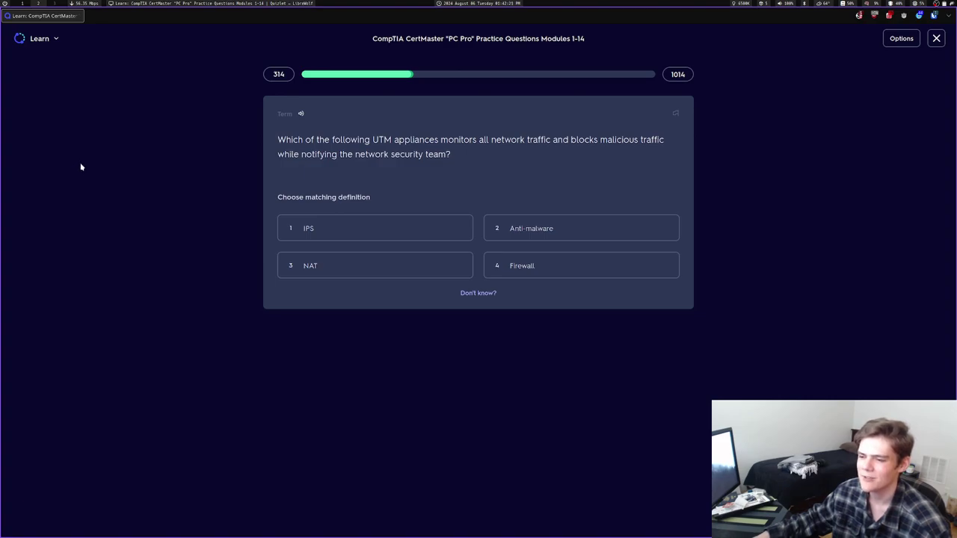
{"action": "key", "text": "4"}
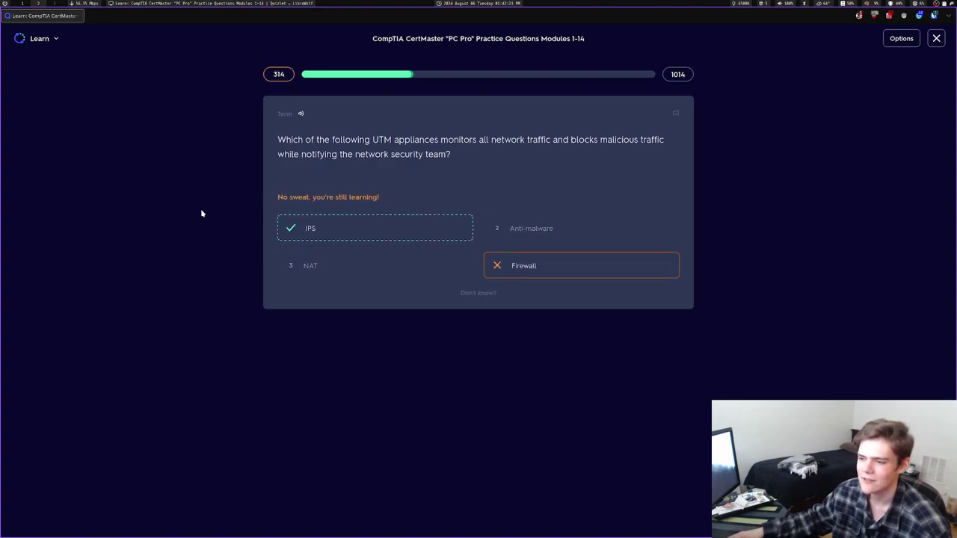
{"action": "key", "text": "Return"}
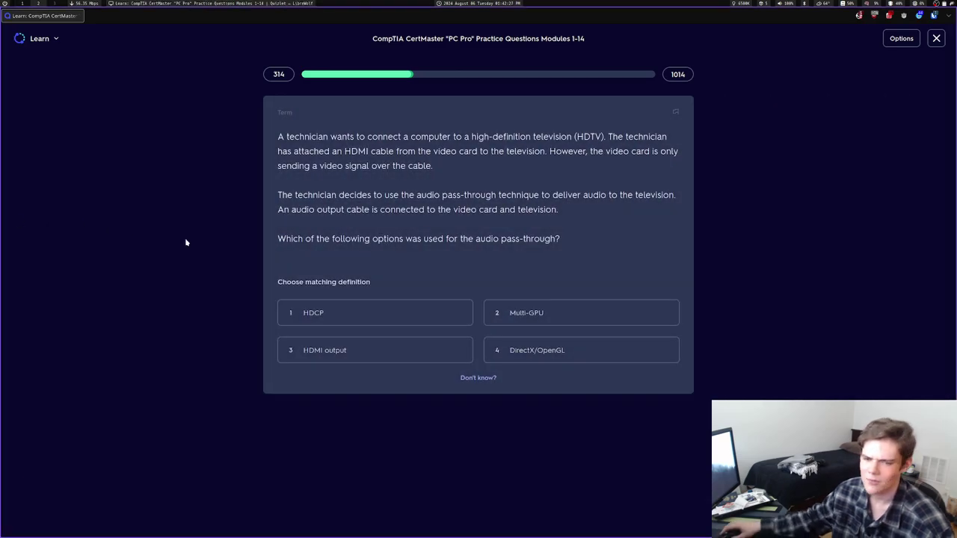
Search the web for "IPS in unified threat management" in a separate tab, review the IPS note in Obsidian alongside it, and close the search
{"action": "key", "text": "ctrl+t"}
{"action": "type", "text": "IPS in unif"}
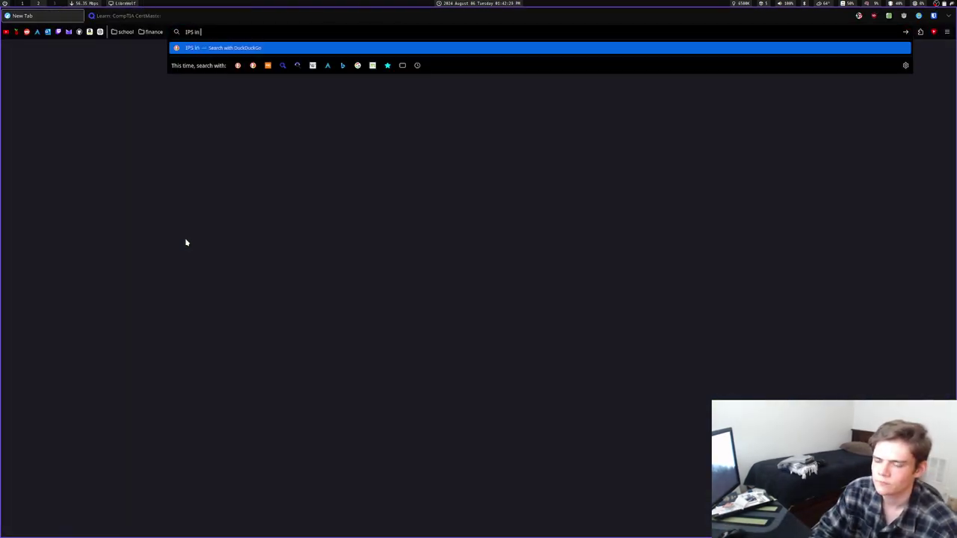
{"action": "type", "text": "hreat management"}
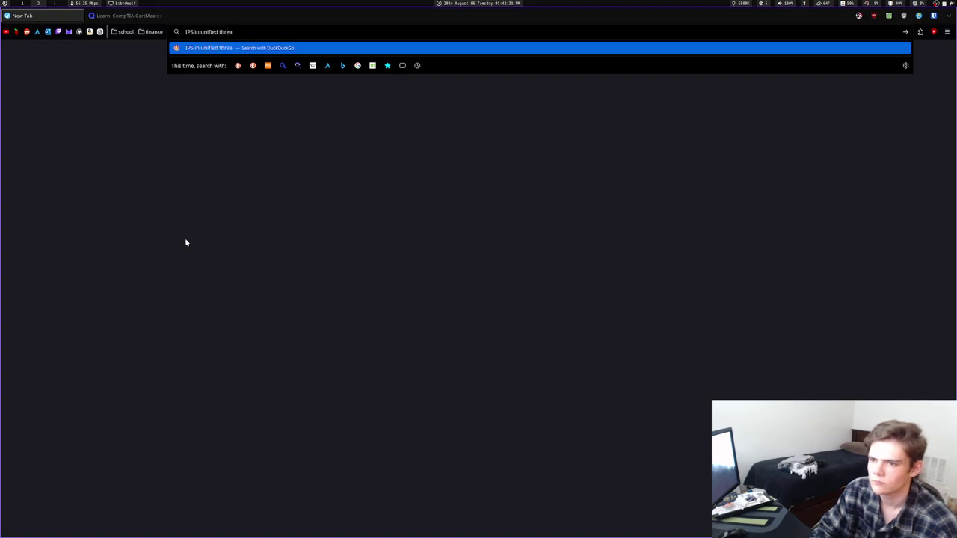
{"action": "key", "text": "Return"}
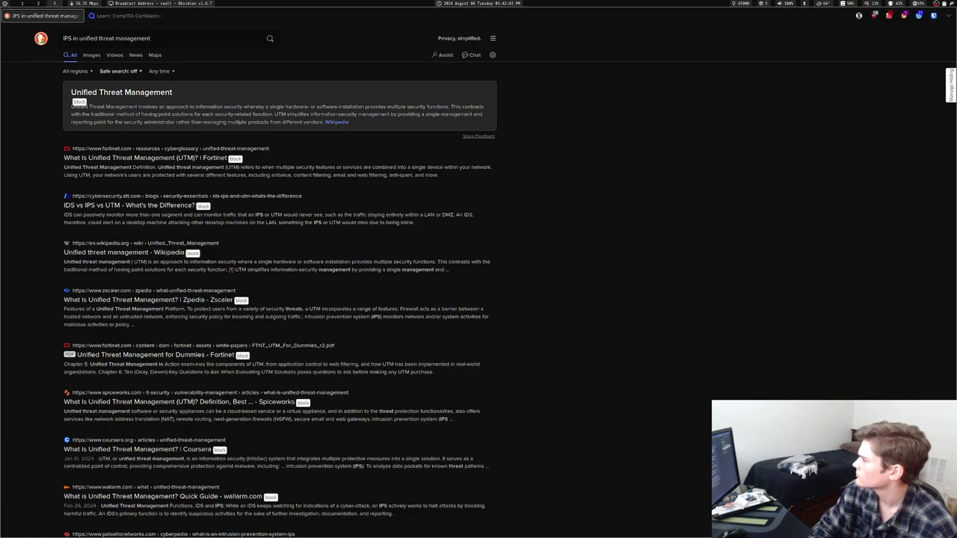
{"action": "key", "text": "super+f"}
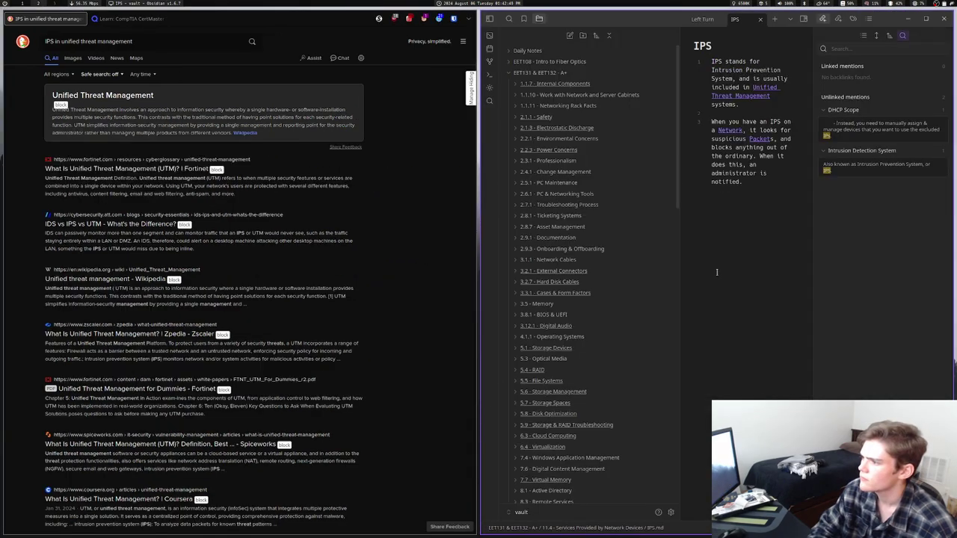
{"action": "key", "text": "super+f"}
{"action": "key", "text": "ctrl+w"}
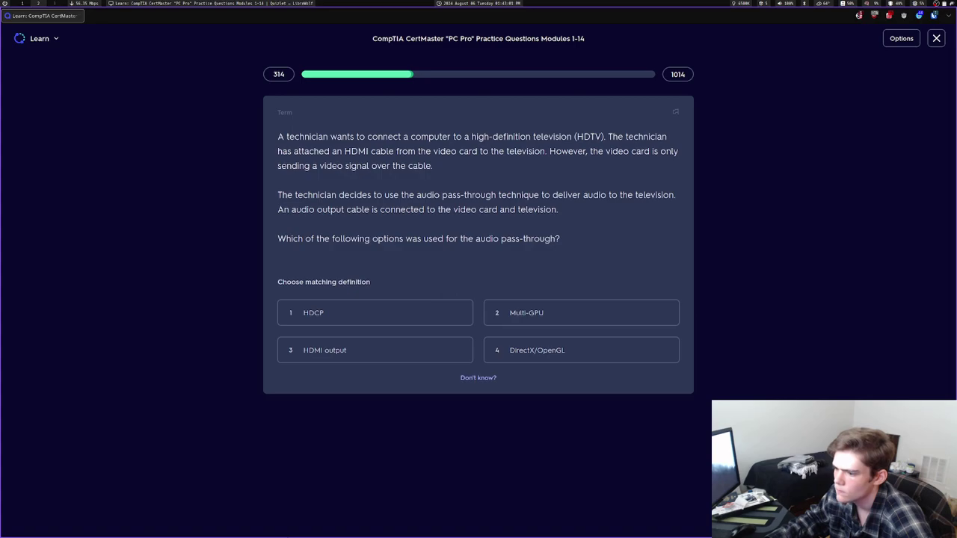
Answer HDMI output for audio pass-through, Event Viewer for checking services, and Active for the incident detection method, and continue
{"action": "key", "text": "3"}
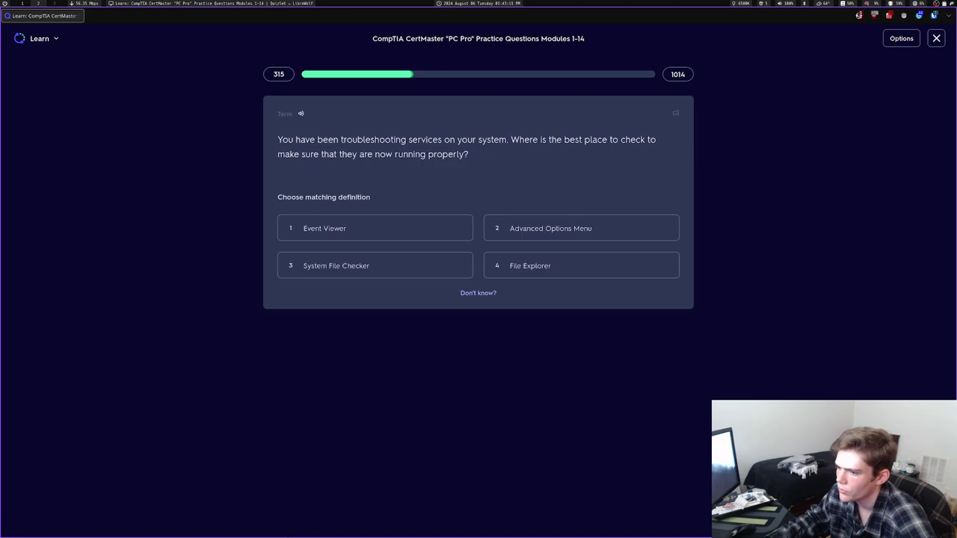
{"action": "key", "text": "1"}
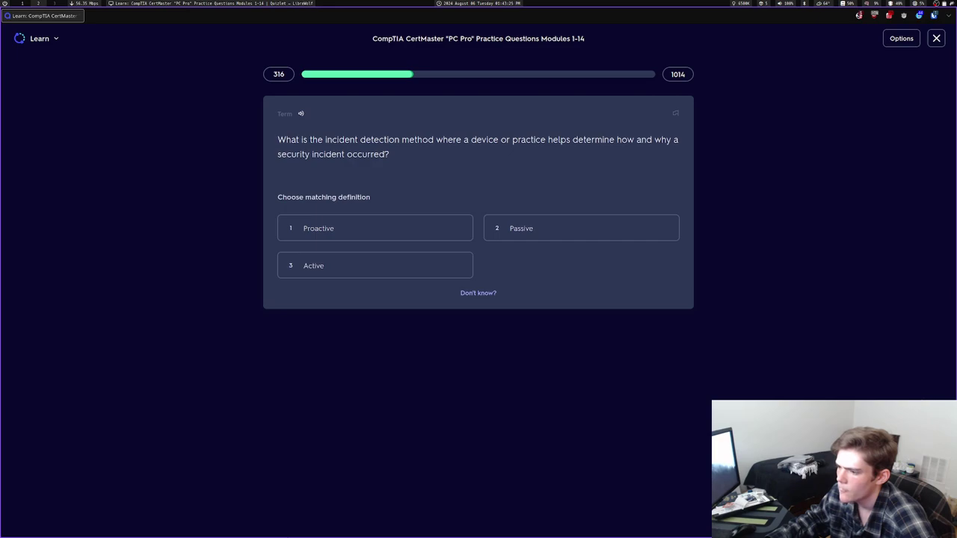
{"action": "key", "text": "3"}
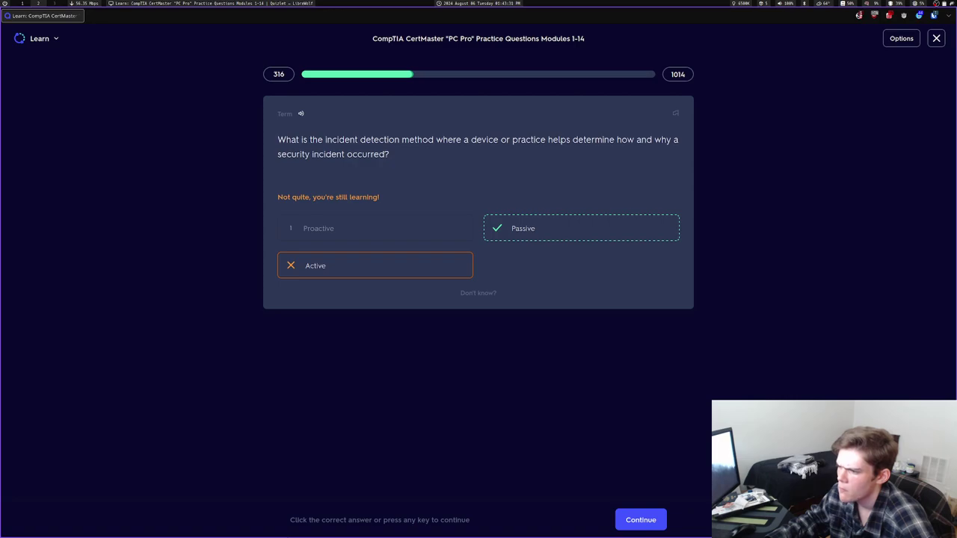
{"action": "key", "text": "space"}
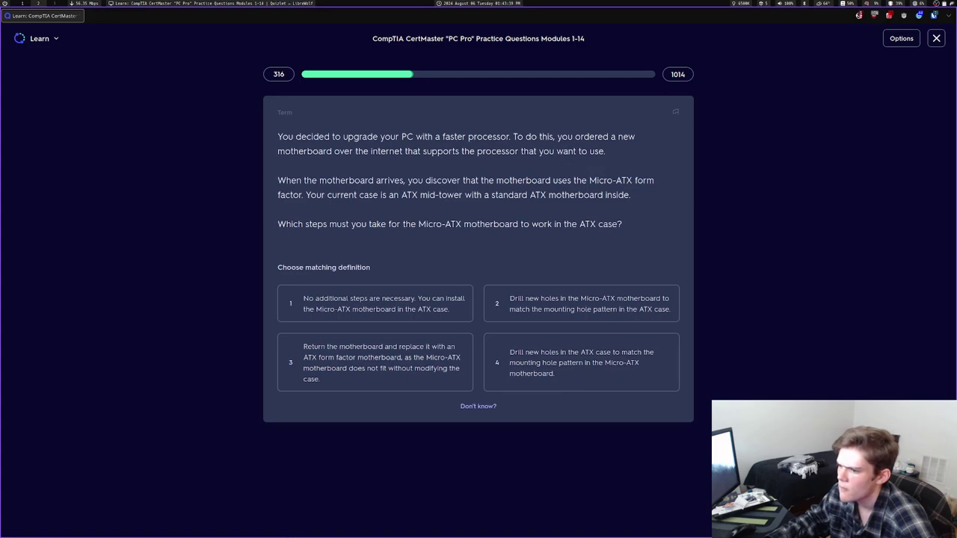
Answer no additional steps for the Micro-ATX motherboard and MAC address filtering for hardware addresses, and retry the UTM appliance question with IPS
{"action": "key", "text": "1"}
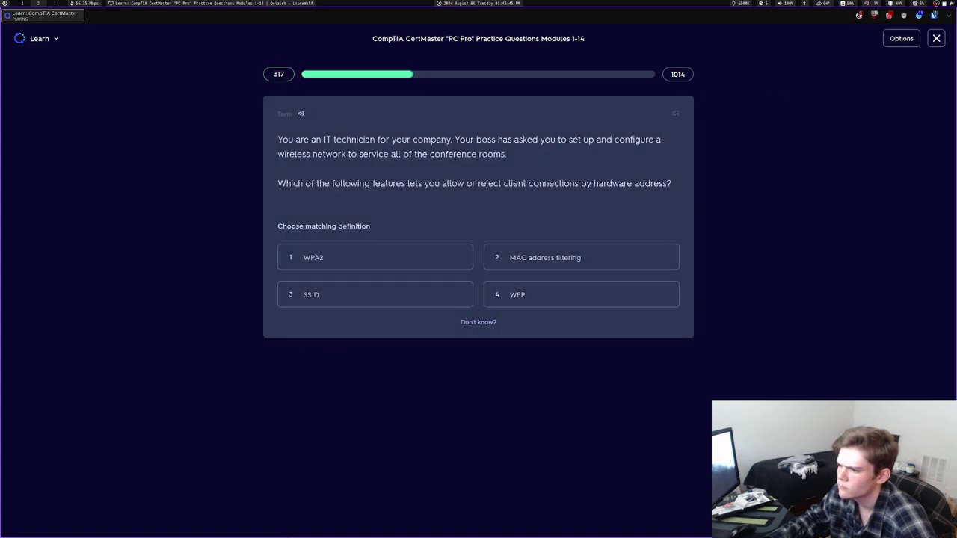
{"action": "key", "text": "2"}
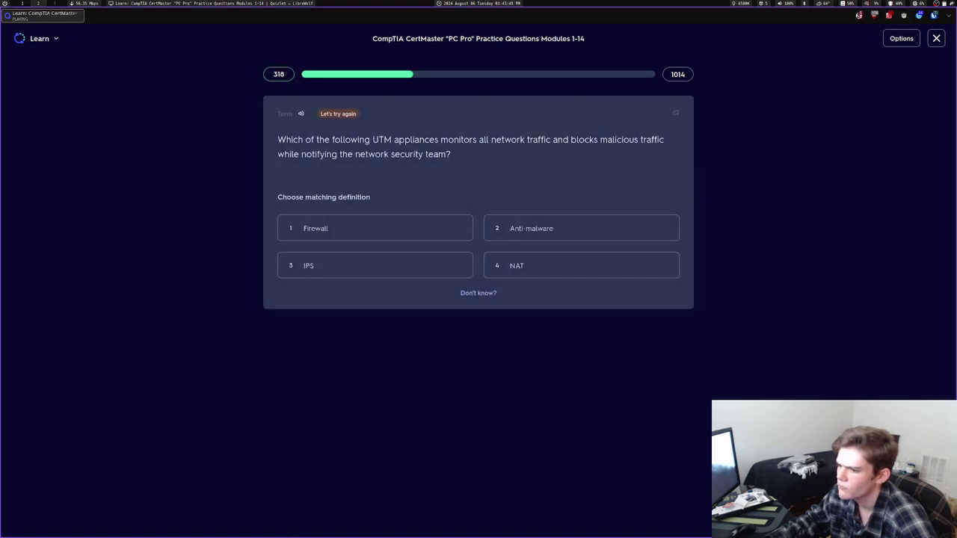
{"action": "key", "text": "3"}
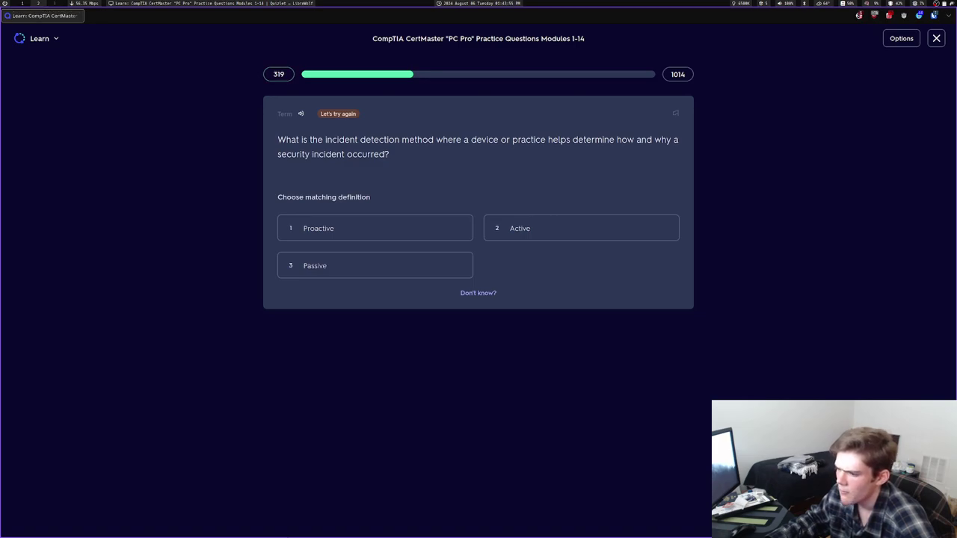
Retry the incident detection question with Passive, start the next round, and answer system backup plus minimum requirements check for the Windows 11 upgrade
{"action": "key", "text": "3"}
{"action": "key", "text": "Return"}
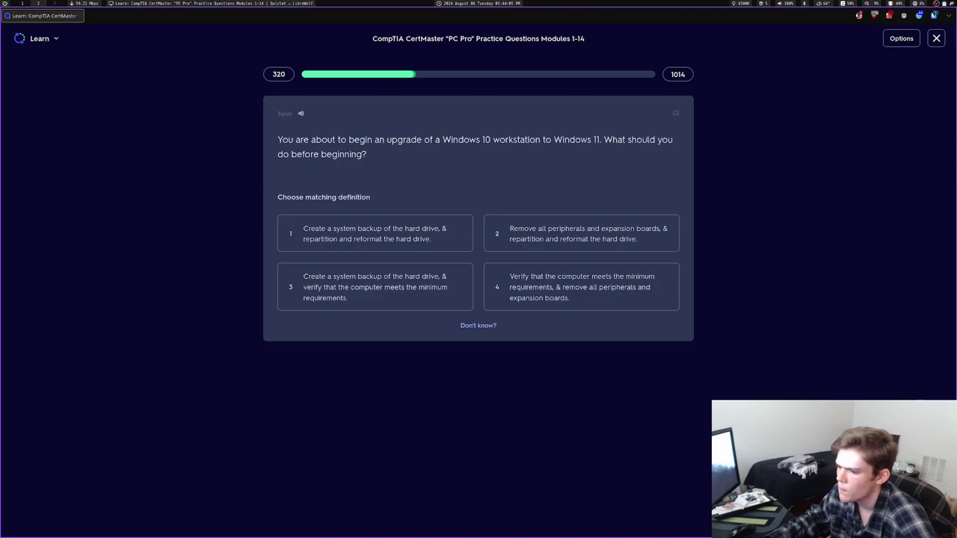
{"action": "key", "text": "3"}
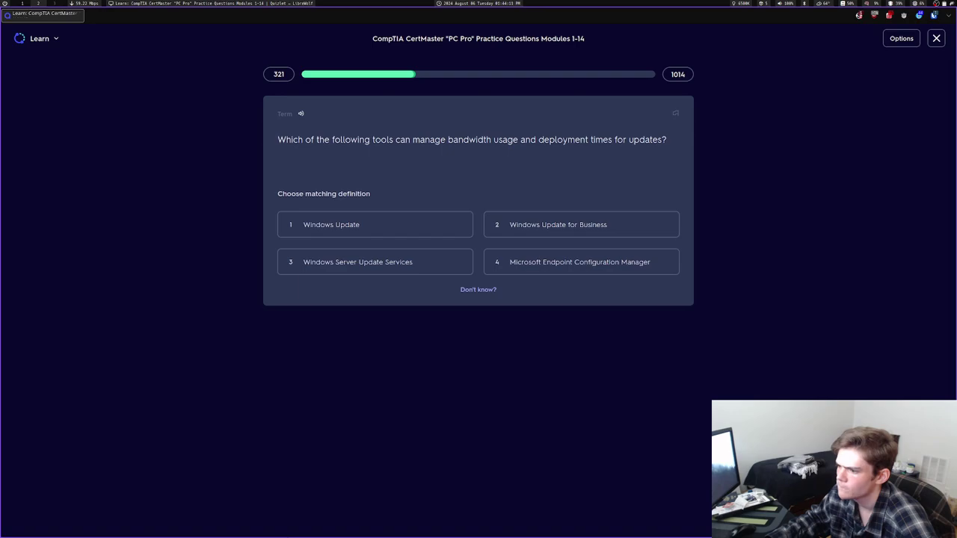
Answer Microsoft Endpoint Configuration Manager for update bandwidth and BIOS/UEFI boot from the external drive for the system image restore, and continue
{"action": "key", "text": "4"}
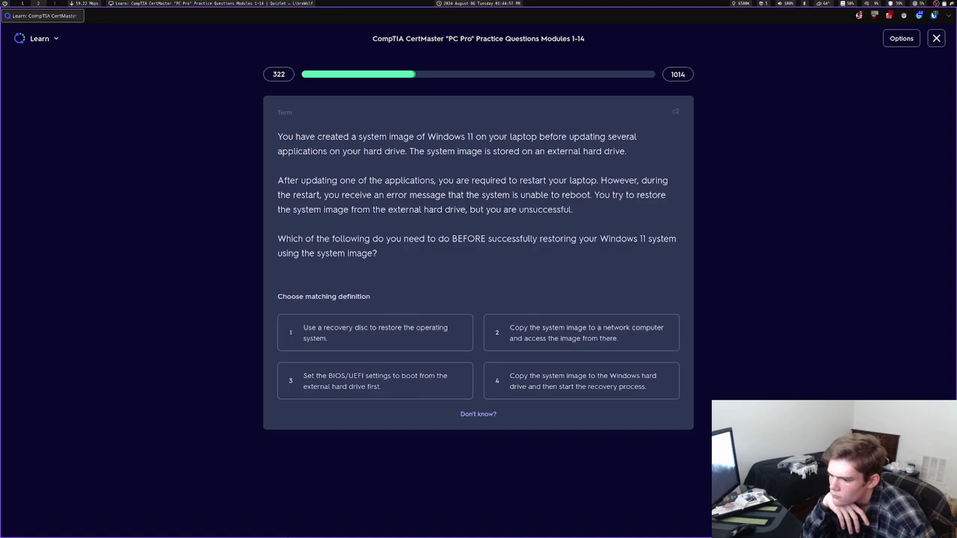
{"action": "key", "text": "3"}
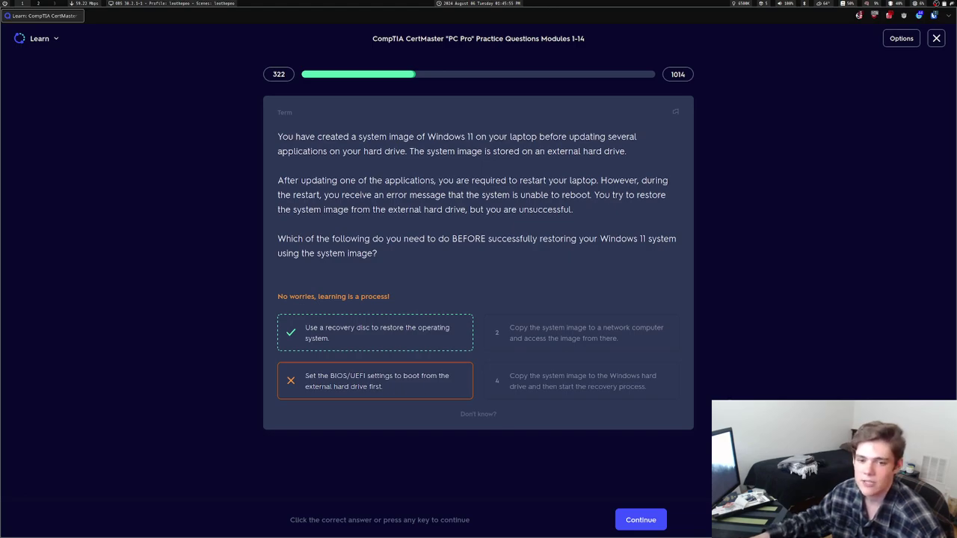
{"action": "key", "text": "space"}
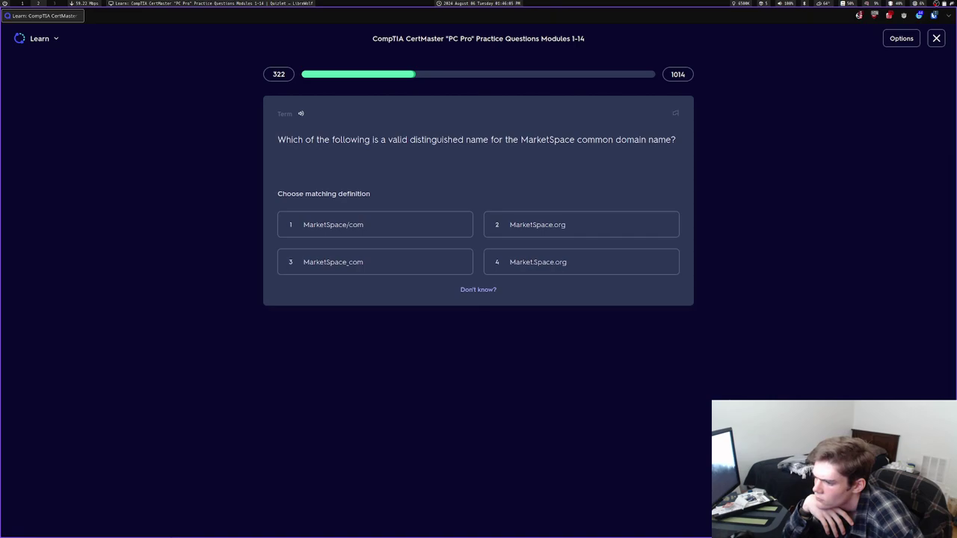
Answer MarketSpace.org for the distinguished name, volume resizing & drive repartitioning for Storage Spaces, and Details for the network board's Device Manager tab
{"action": "key", "text": "2"}
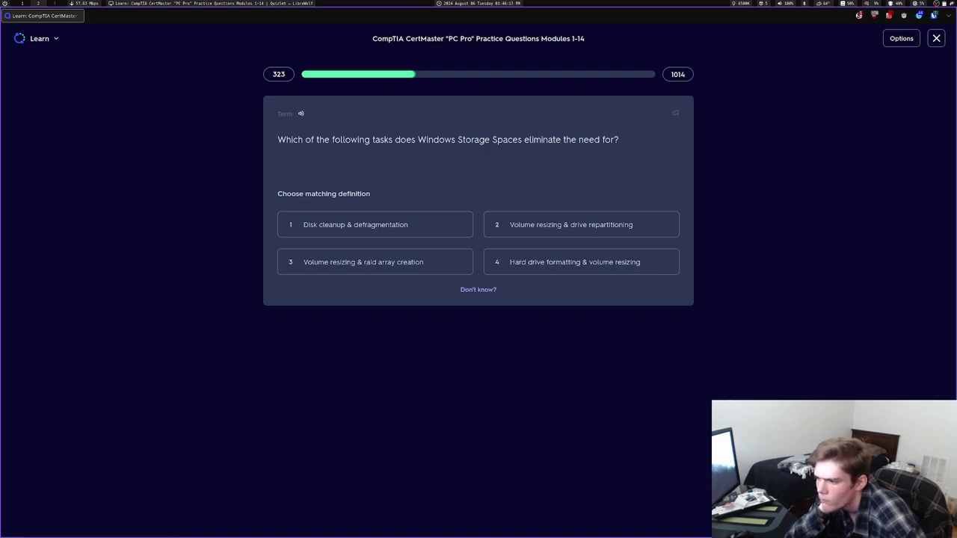
{"action": "key", "text": "2"}
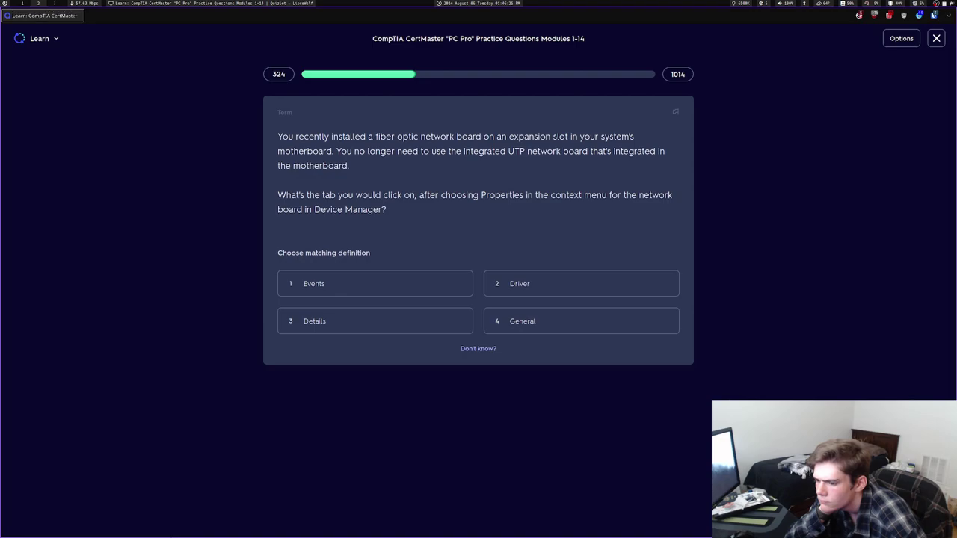
{"action": "key", "text": "3"}
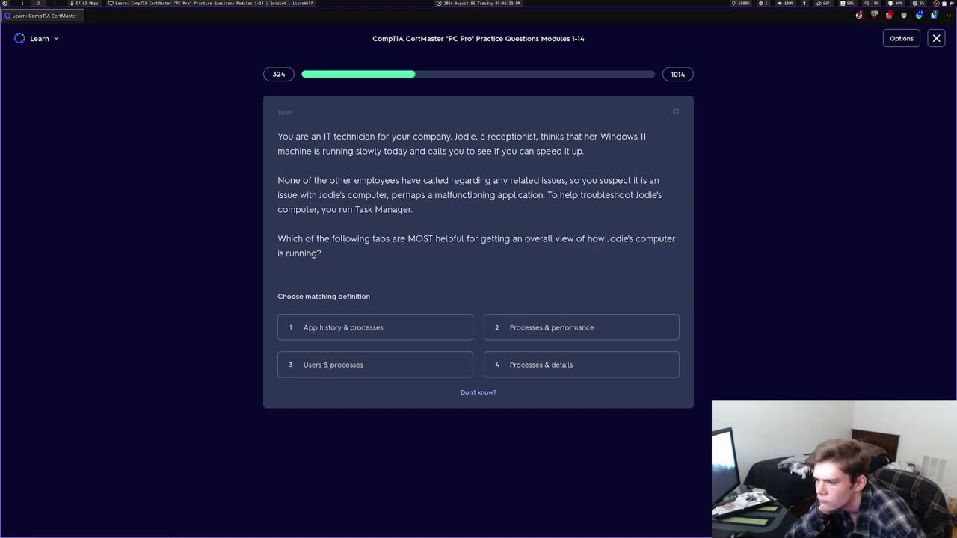
Answer Processes & performance for Task Manager, and retry the system image question with the recovery disc and the network board question with Driver
{"action": "key", "text": "2"}
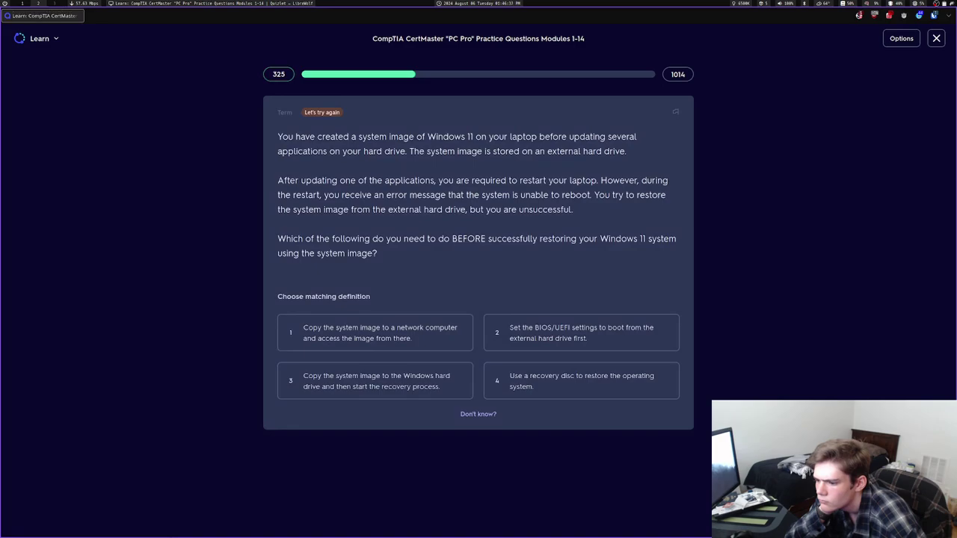
{"action": "key", "text": "4"}
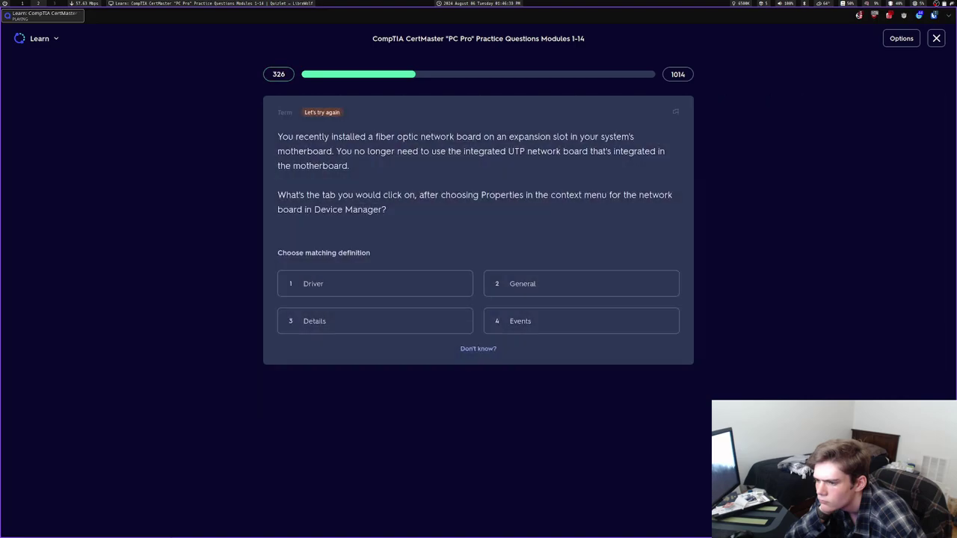
{"action": "key", "text": "1"}
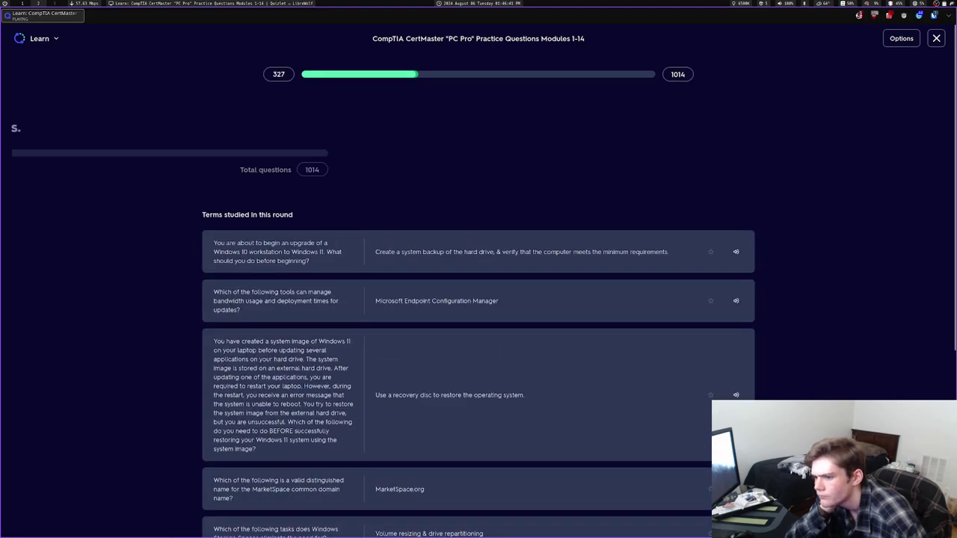
Start the next round, answer Simple for the non-redundant Storage Space type and Transfer corona for the laser printer drum charge, and continue
{"action": "key", "text": "Return"}
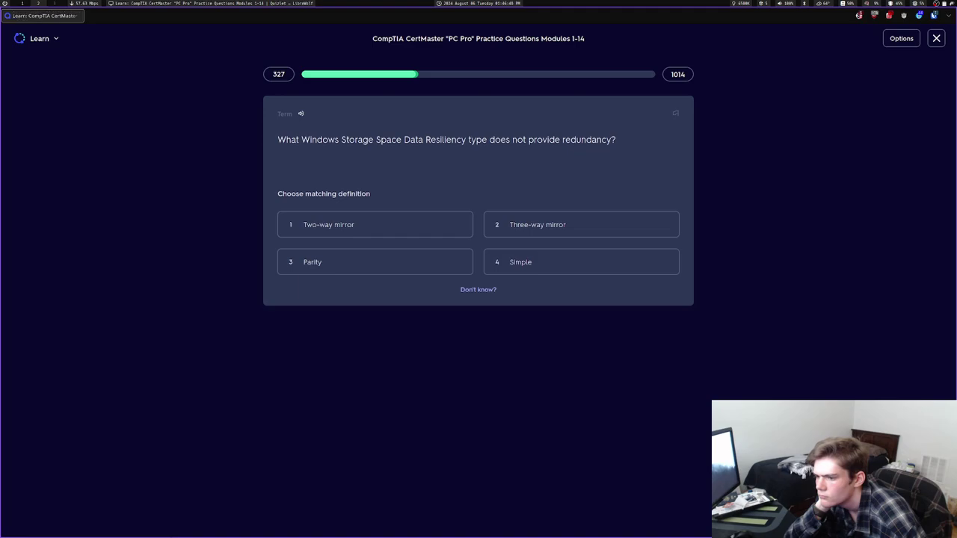
{"action": "key", "text": "4"}
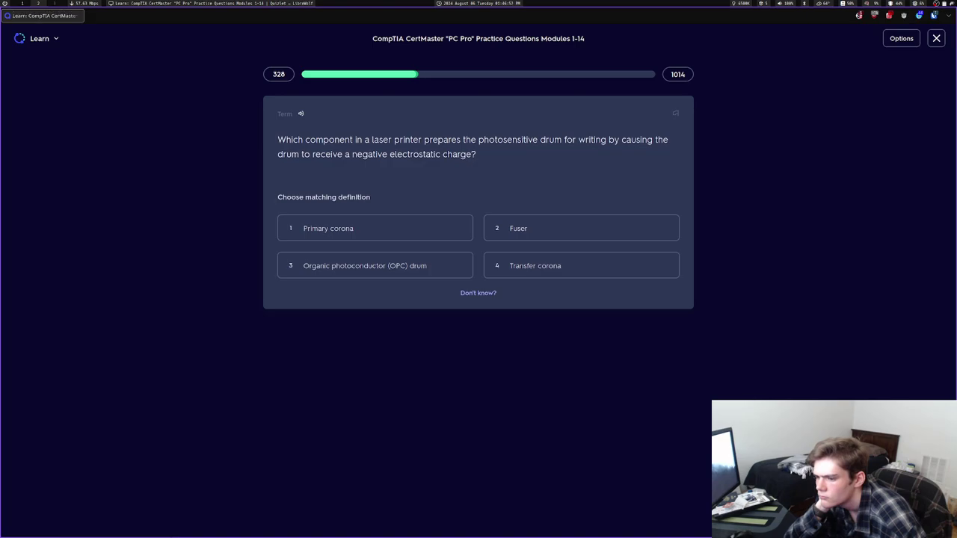
{"action": "key", "text": "4"}
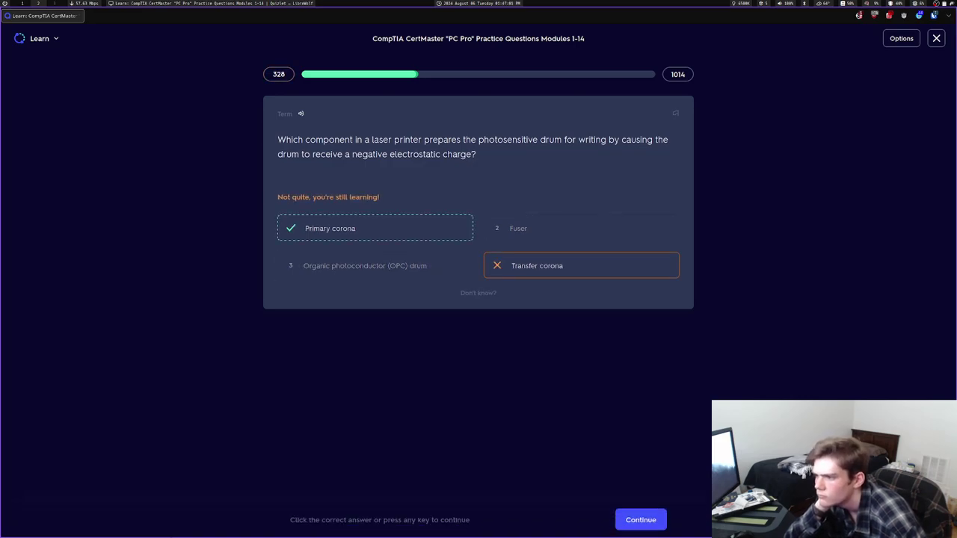
{"action": "key", "text": "Return"}
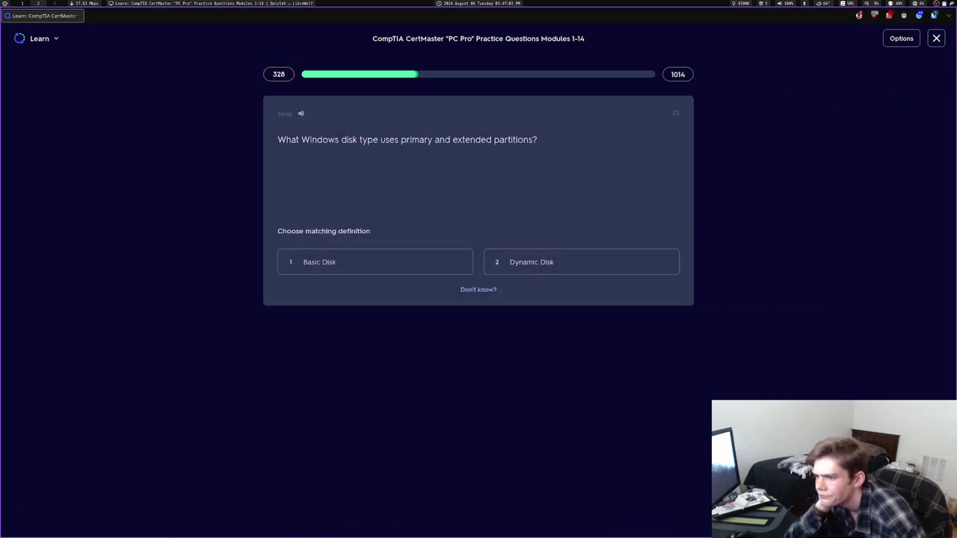
Answer Basic Disk for primary and extended partitions, case clearance with bundled cables for optimal cooling, and GPL for the Linux command line, and continue
{"action": "key", "text": "1"}
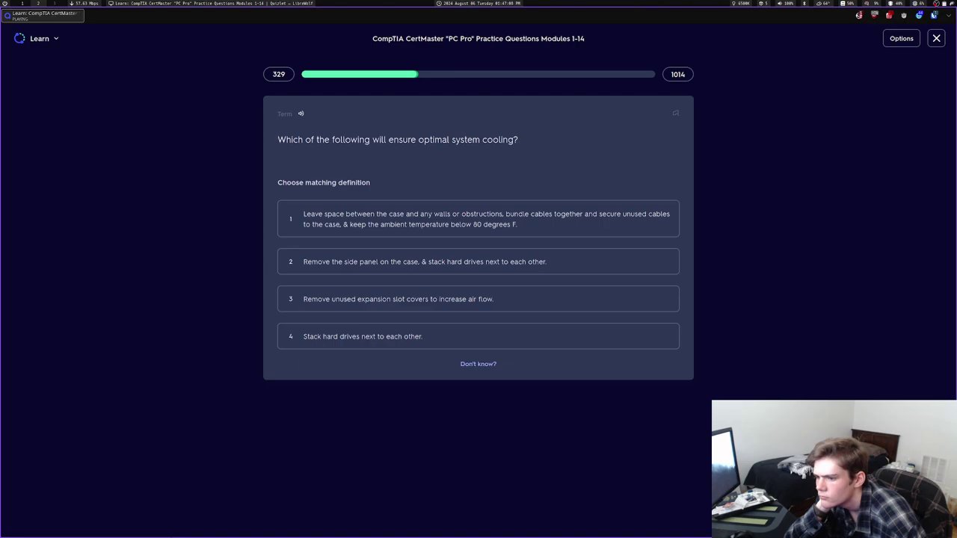
{"action": "key", "text": "1"}
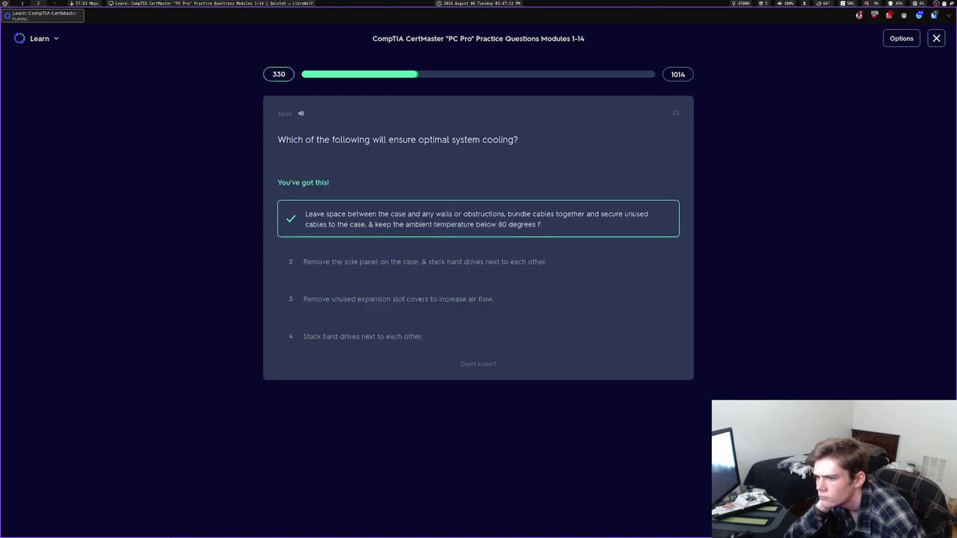
{"action": "key", "text": "4"}
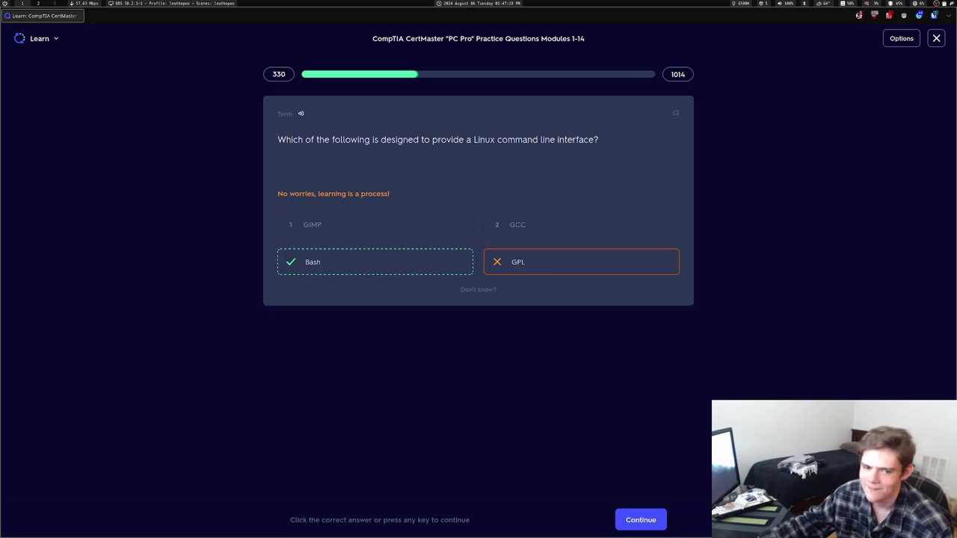
{"action": "key", "text": "Return"}
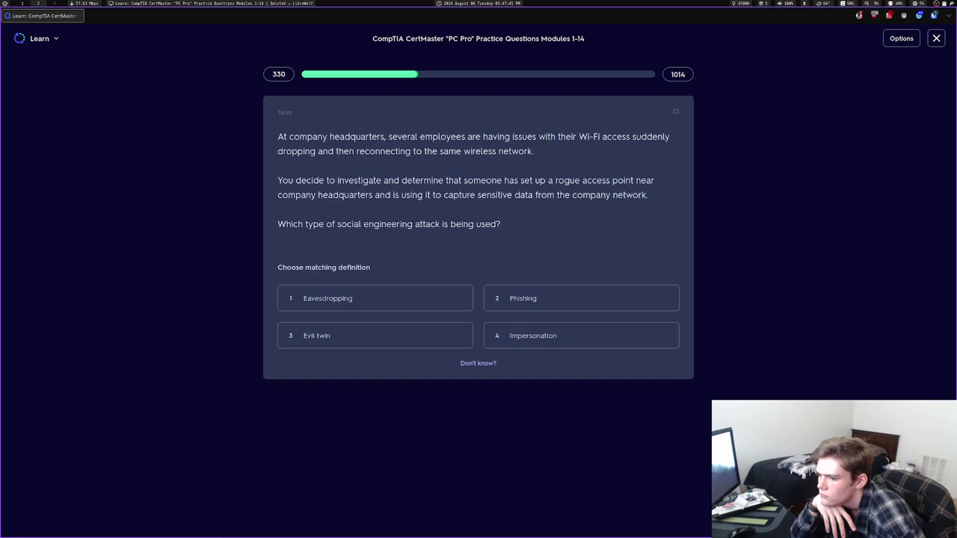
Answer Evil twin for the rogue access point and Disable Windows System Restore for returning malware, and retry the missed questions with Primary corona and Bash
{"action": "key", "text": "3"}
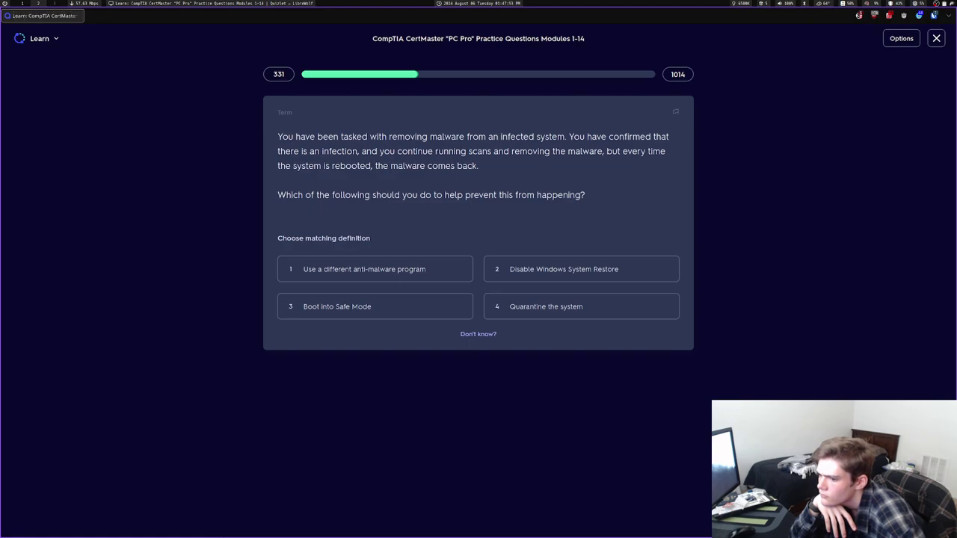
{"action": "key", "text": "2"}
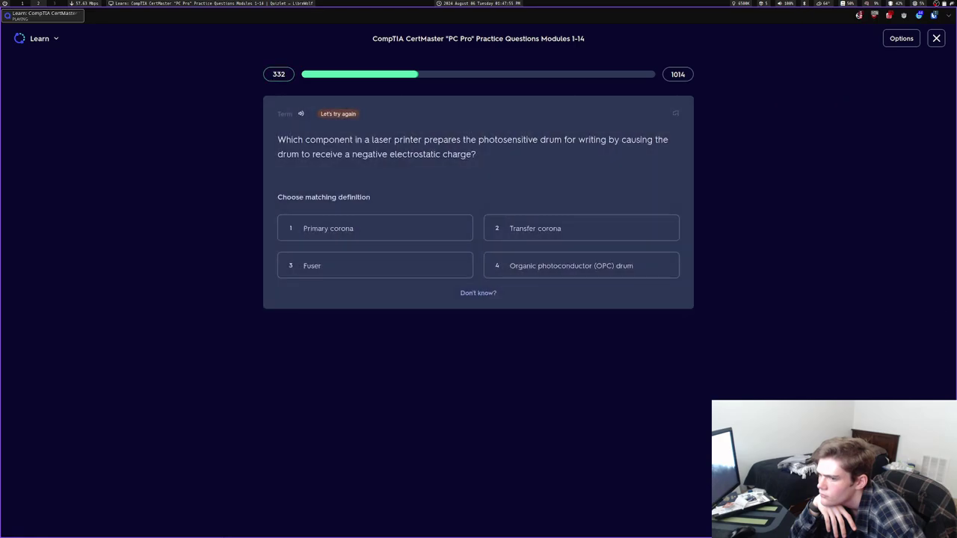
{"action": "key", "text": "1"}
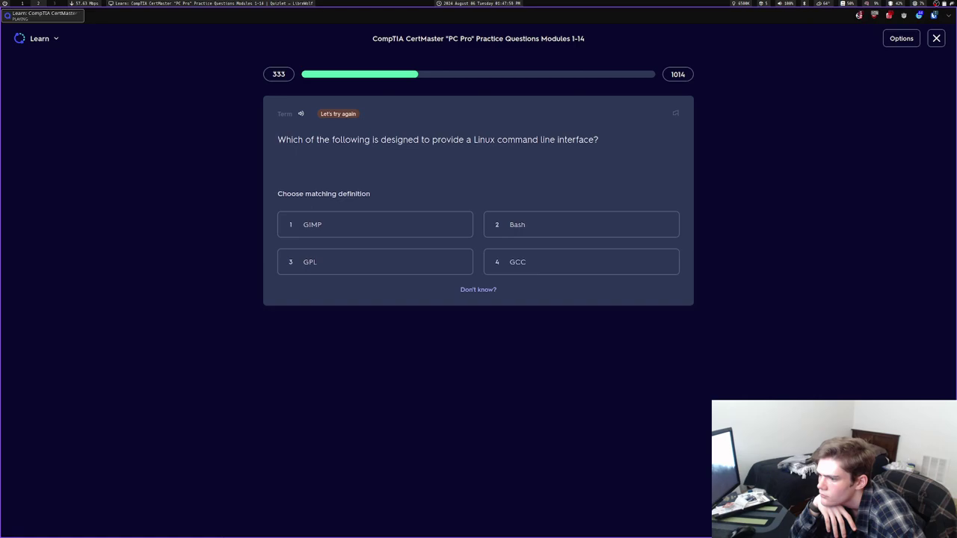
{"action": "key", "text": "2"}
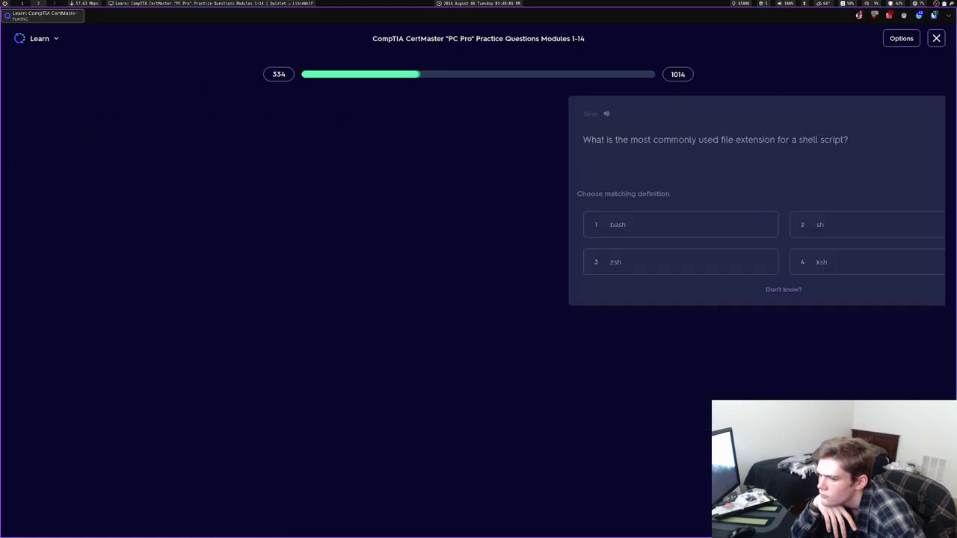
Answer .sh for shell scripts, Enterprise E3 for cloud-delivered endpoint security, immediate shutdown for the smoking computer, and ps -ef for listing Linux processes
{"action": "key", "text": "2"}
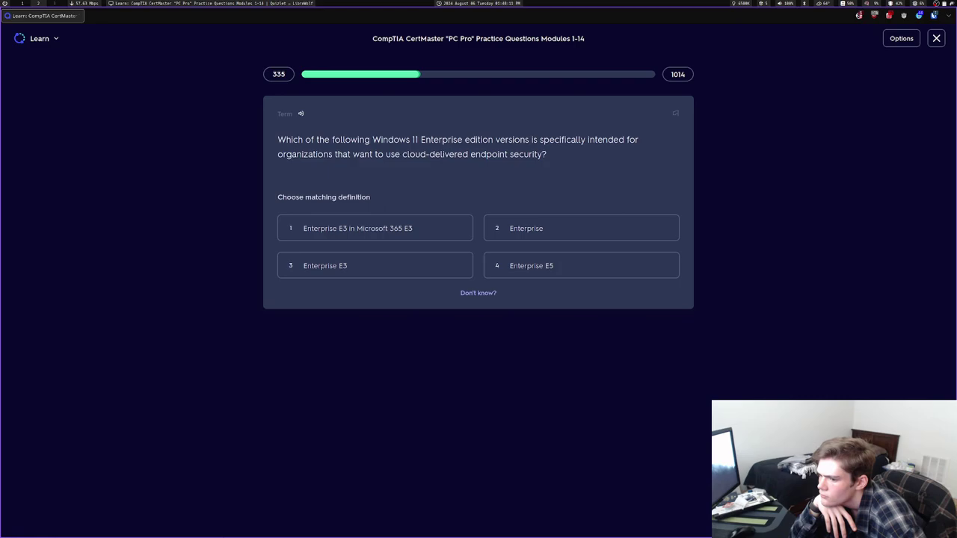
{"action": "key", "text": "3"}
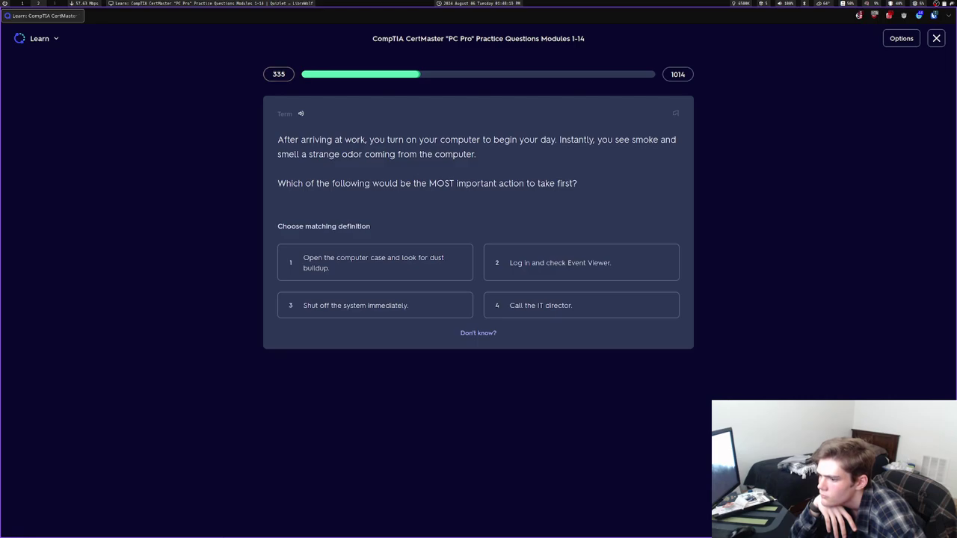
{"action": "key", "text": "3"}
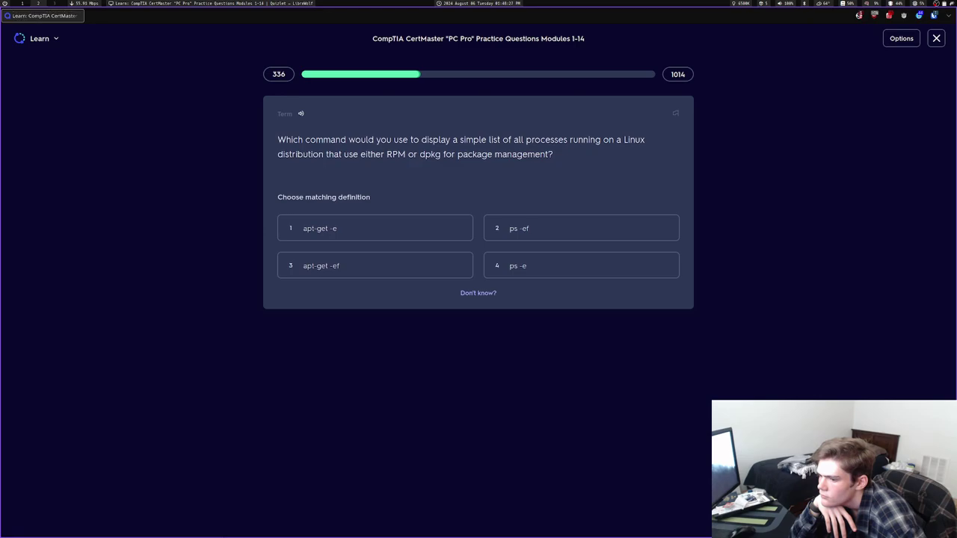
{"action": "key", "text": "2"}
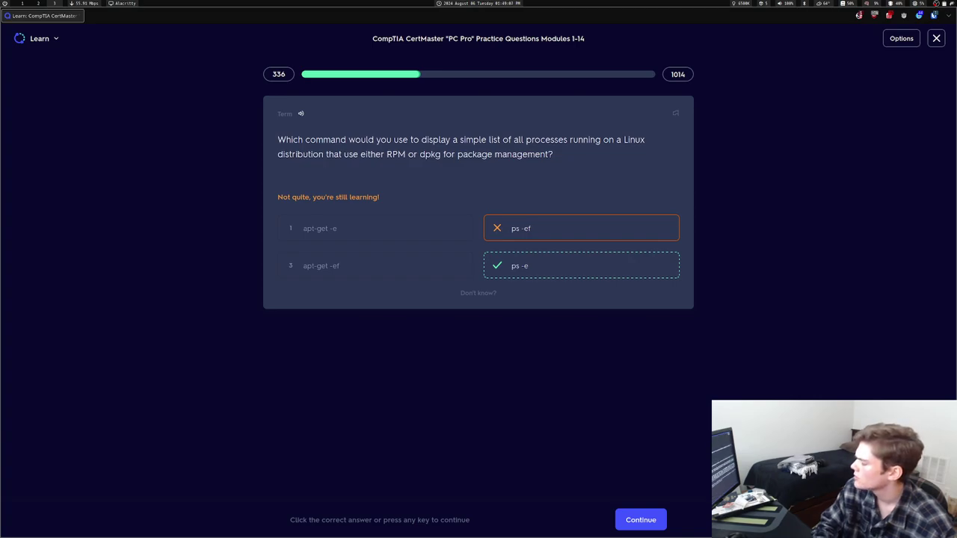
Review the ps -e and ps -ef examples in the ps manual page beside the question, and close the terminal
{"action": "key", "text": "super+shift+2"}
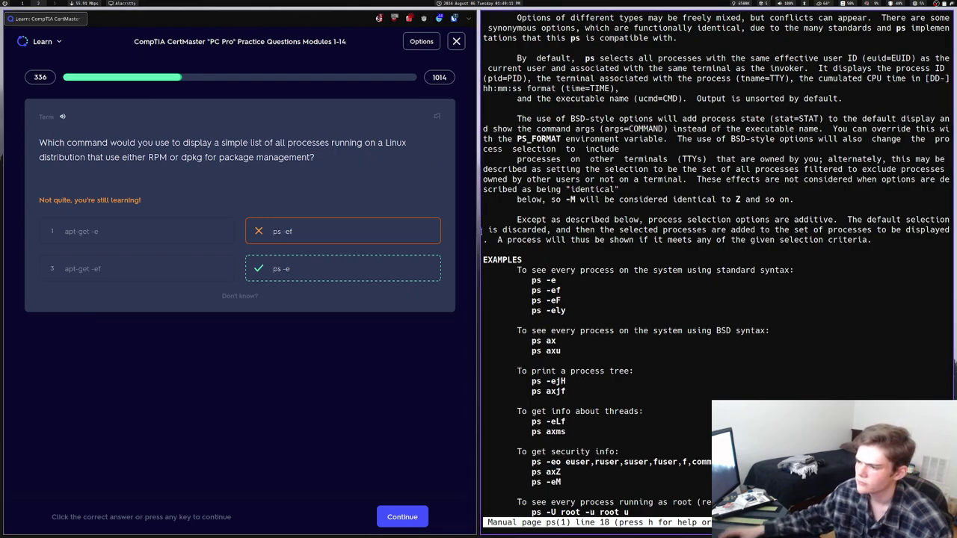
{"action": "left_click_drag", "start_coordinate": [483, 259], "coordinate": [562, 291]}
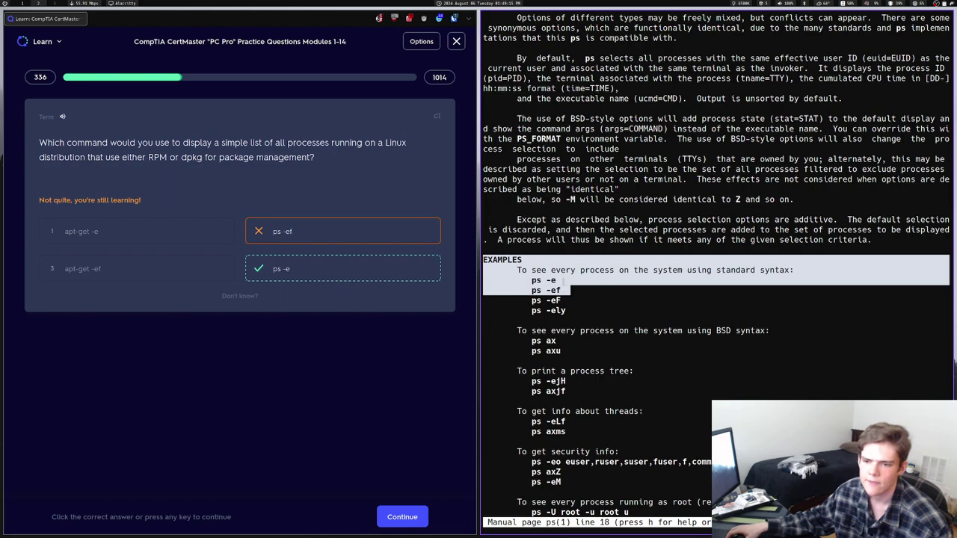
{"action": "left_click", "coordinate": [574, 282]}
{"action": "key", "text": "q"}
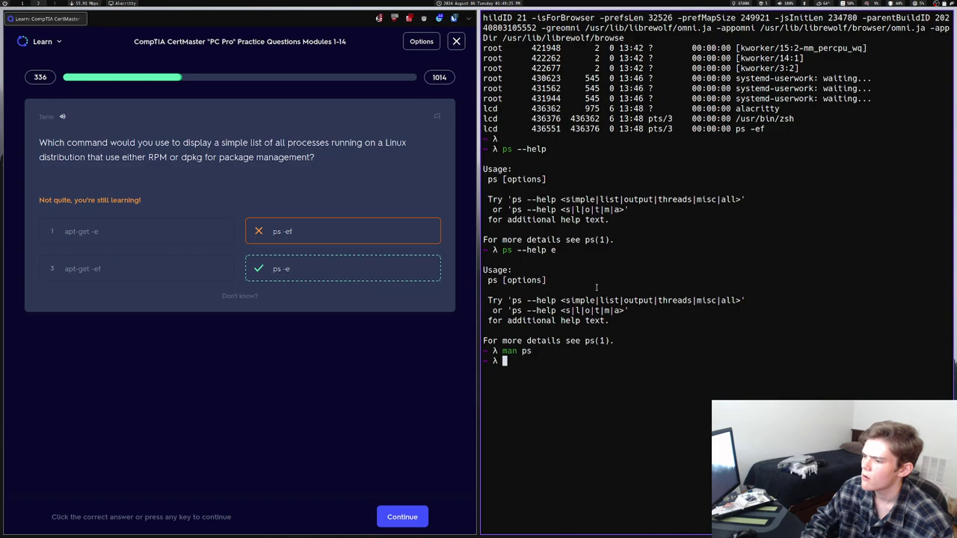
{"action": "key", "text": "ctrl+d"}
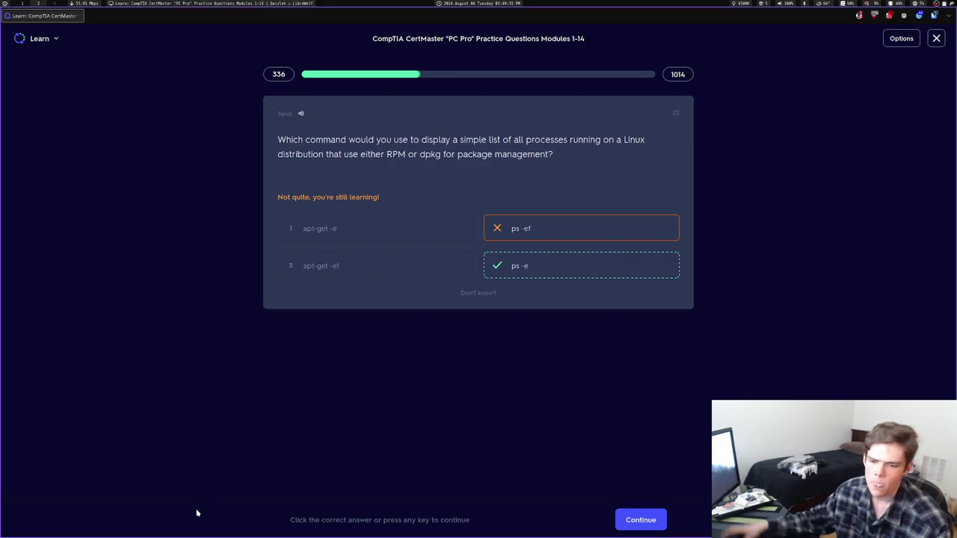
Continue and answer Unknown environments for embedded device vulnerability, attrib +r -h for the file attributes, and Archive for files modified since backup
{"action": "key", "text": "space"}
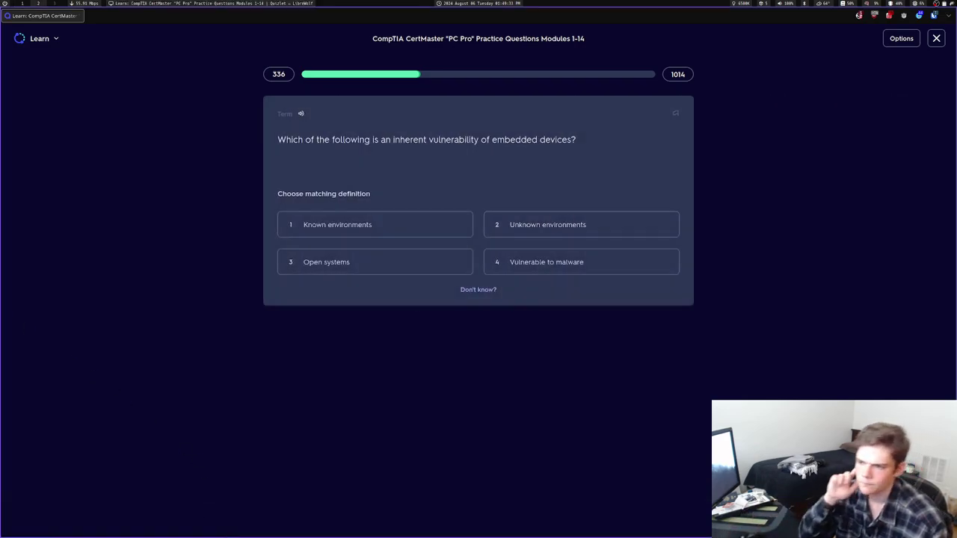
{"action": "key", "text": "2"}
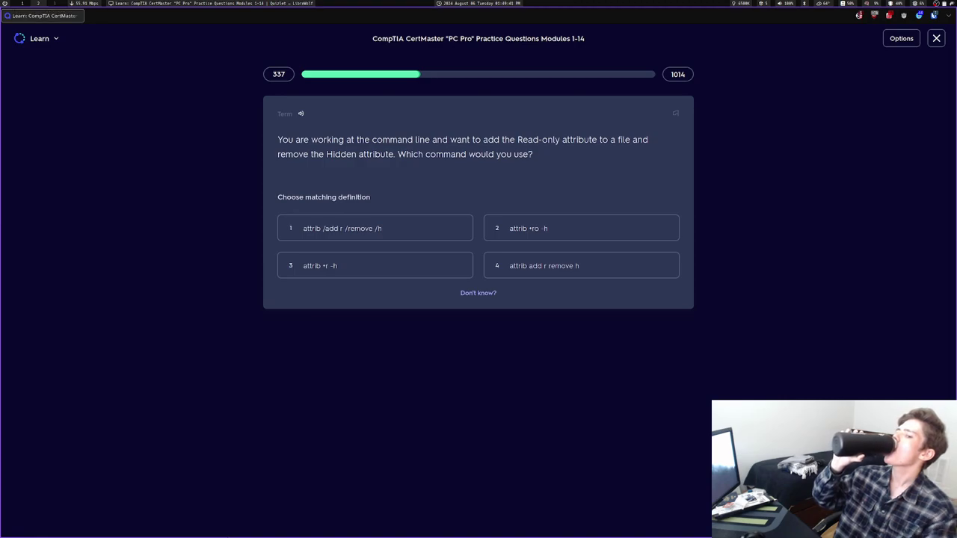
{"action": "key", "text": "3"}
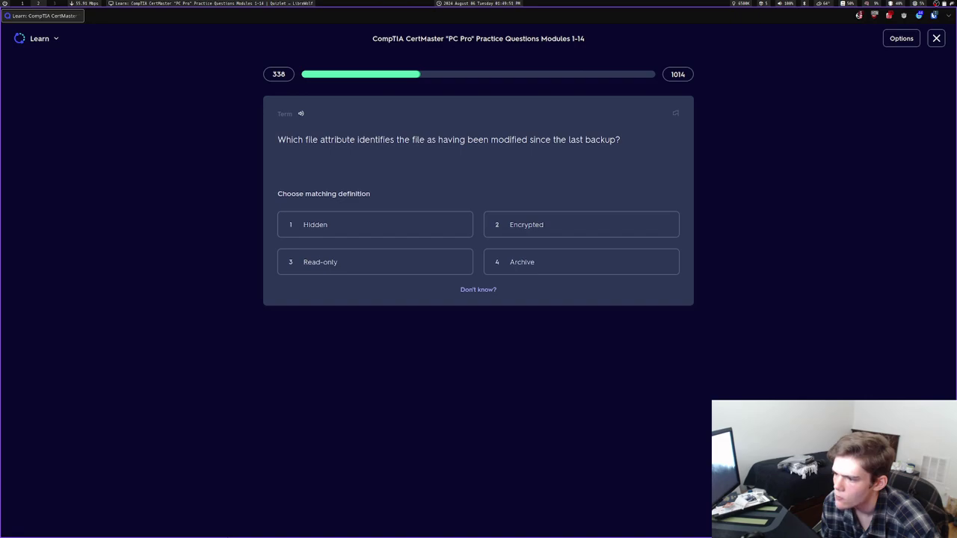
{"action": "key", "text": "4"}
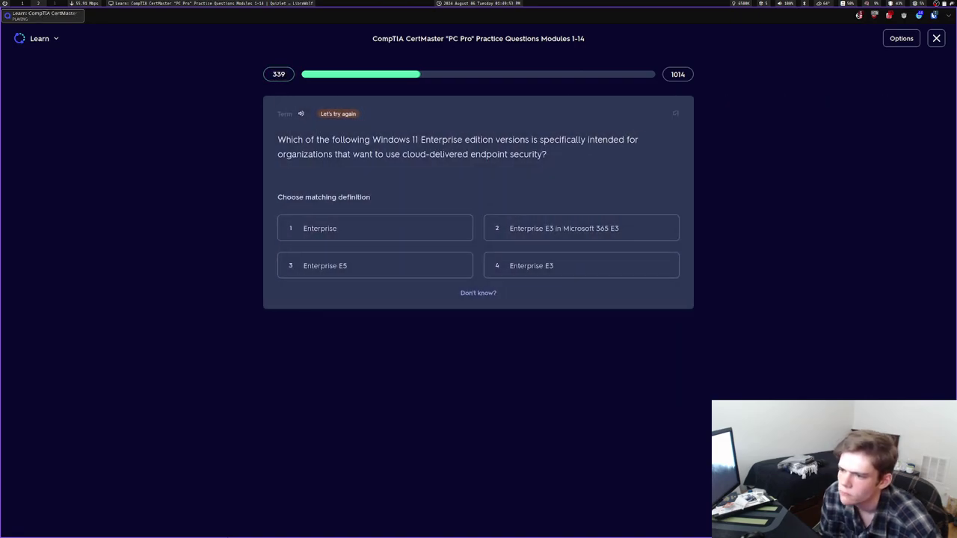
Retry the missed questions with Enterprise E5 for cloud-delivered endpoint security and ps -e for the simple process list, and continue to the next round
{"action": "key", "text": "3"}
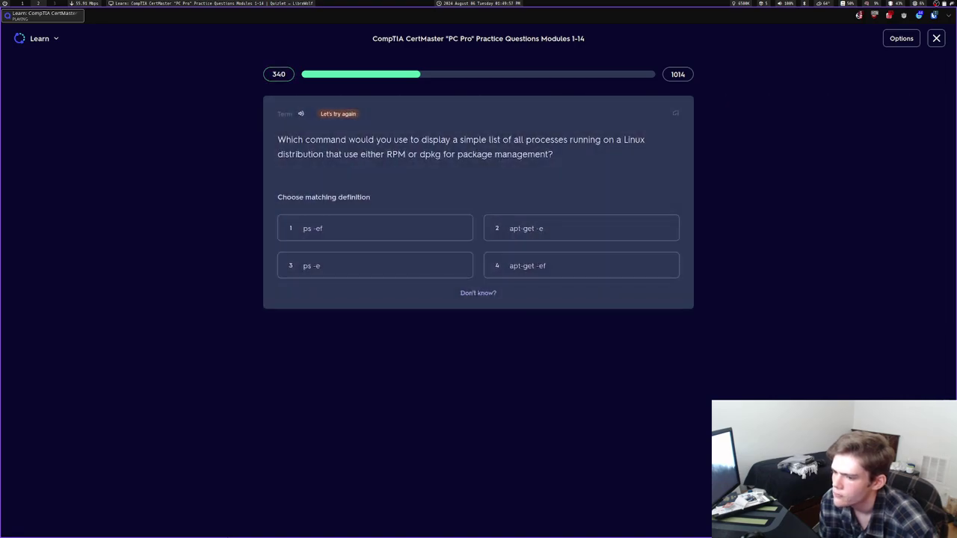
{"action": "key", "text": "3"}
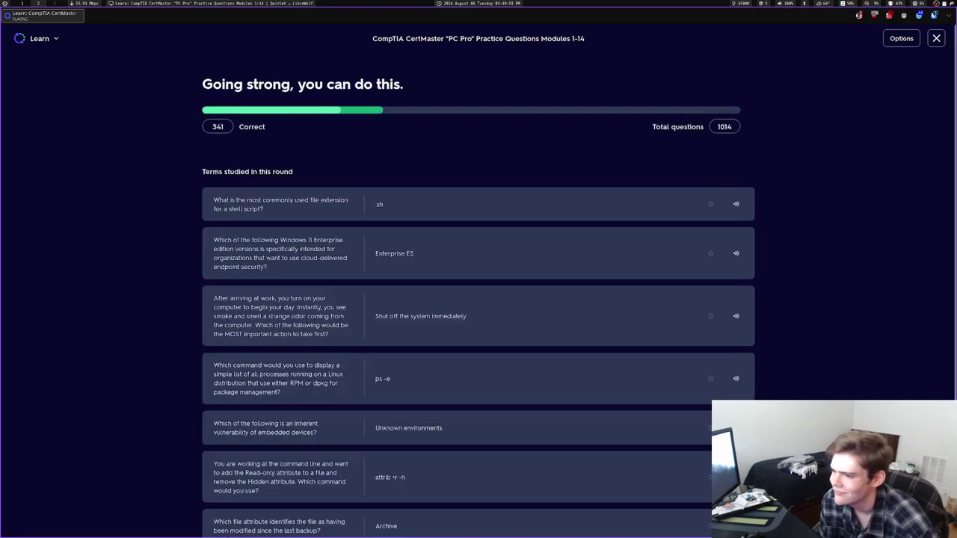
{"action": "key", "text": "Return"}
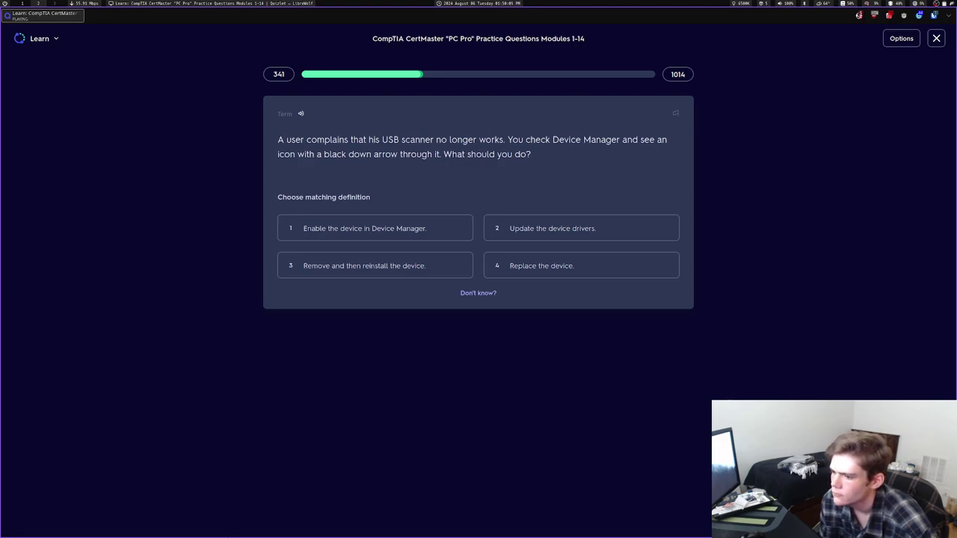
Answer enabling the device for the USB scanner, a higher-watt power supply for the RAID 10 shutdowns, and Device Manager for the undetected phone
{"action": "key", "text": "1"}
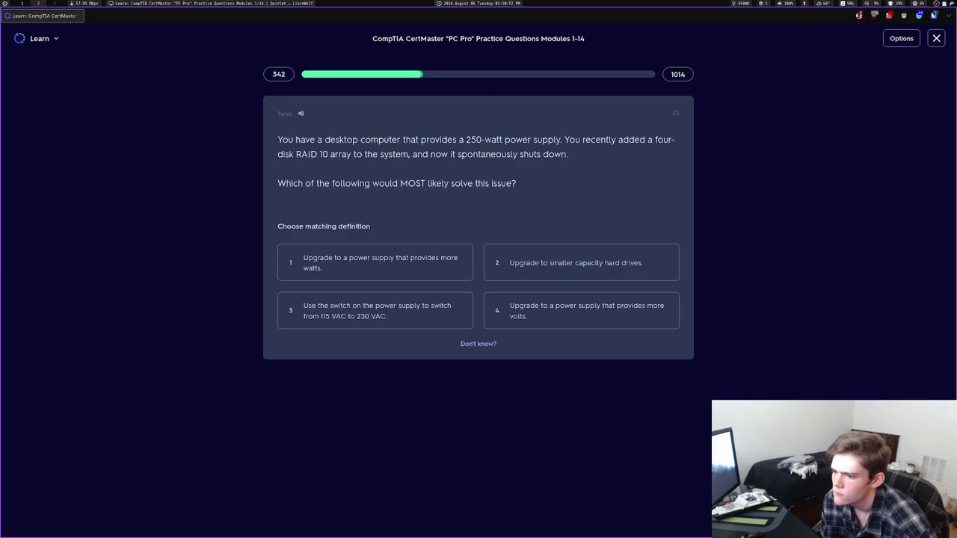
{"action": "key", "text": "1"}
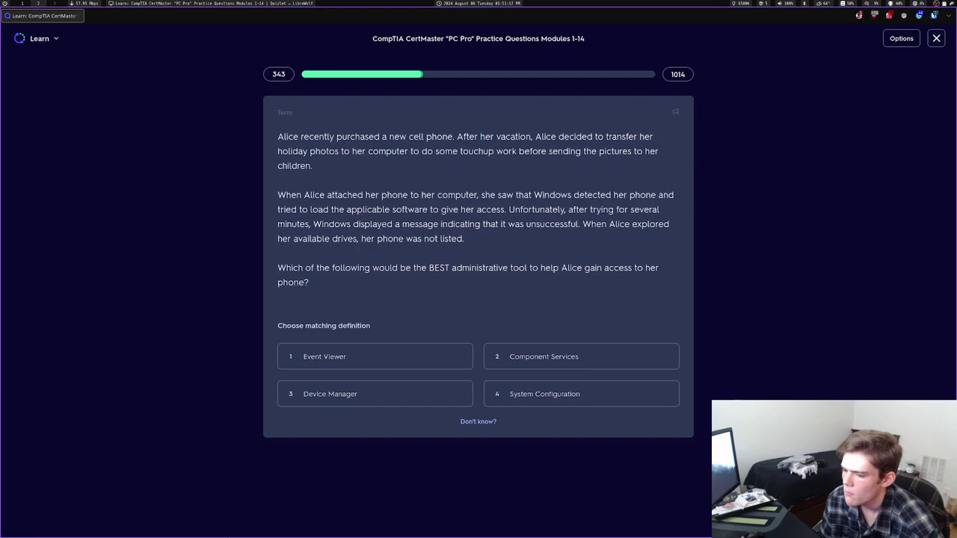
{"action": "key", "text": "3"}
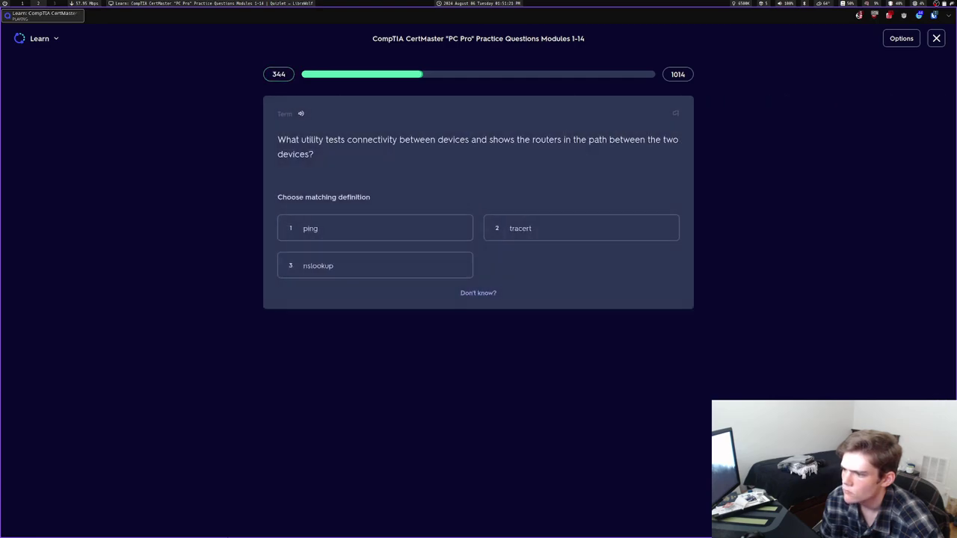
Answer tracert for showing routers in the path, tilt and pressure sensitivity for the touch pen, and Extension magnet for retrieving screws
{"action": "key", "text": "2"}
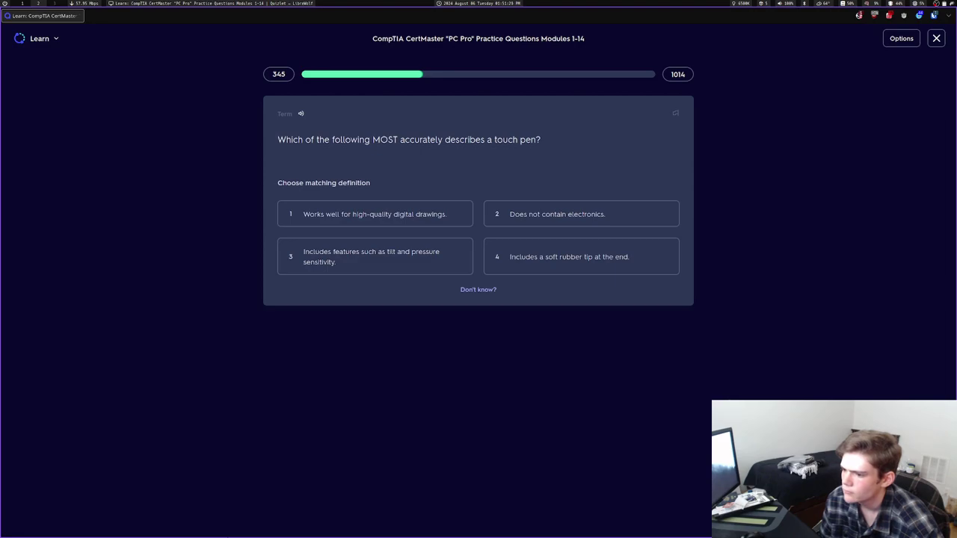
{"action": "key", "text": "3"}
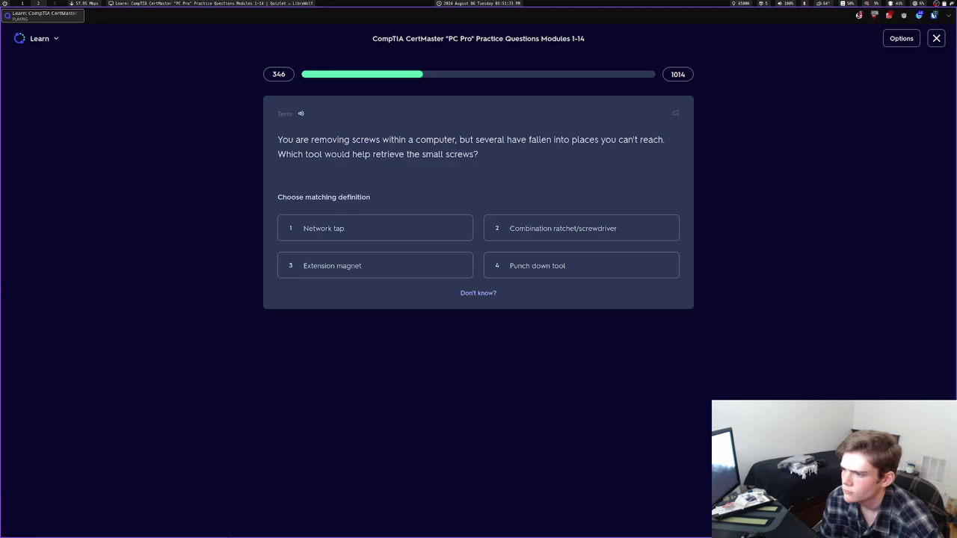
{"action": "key", "text": "3"}
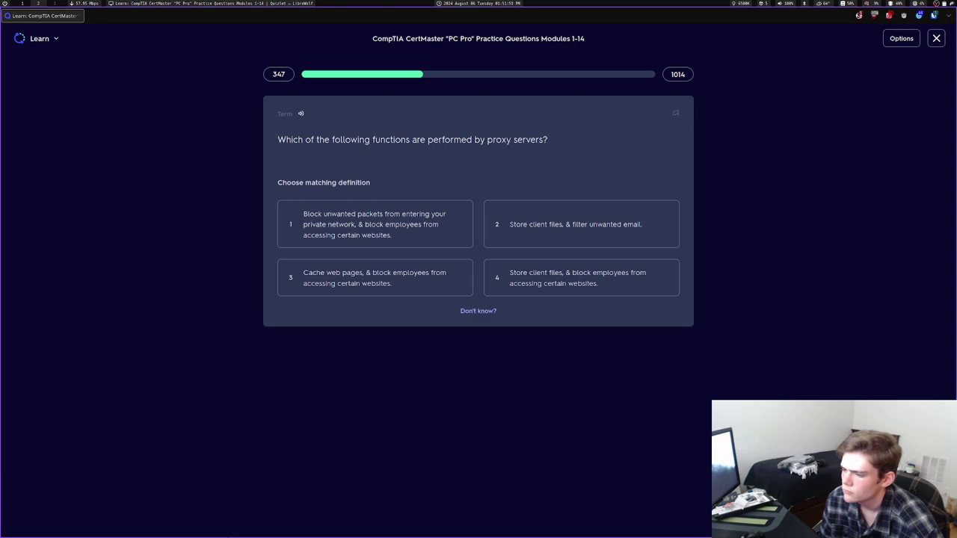
Answer the proxy server question with blocking unwanted packets and websites, and retry it in the next round with caching web pages and blocking websites
{"action": "key", "text": "1"}
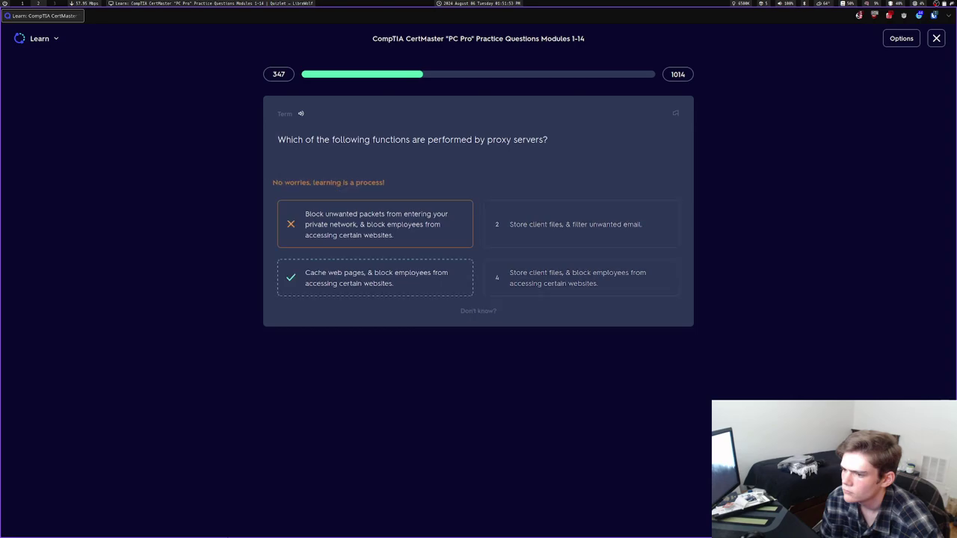
{"action": "key", "text": "Return"}
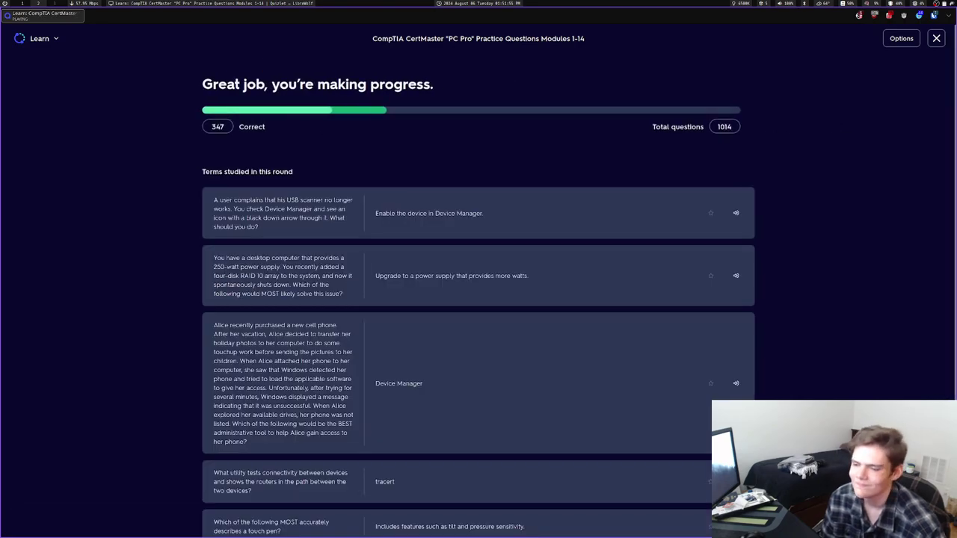
{"action": "key", "text": "Return"}
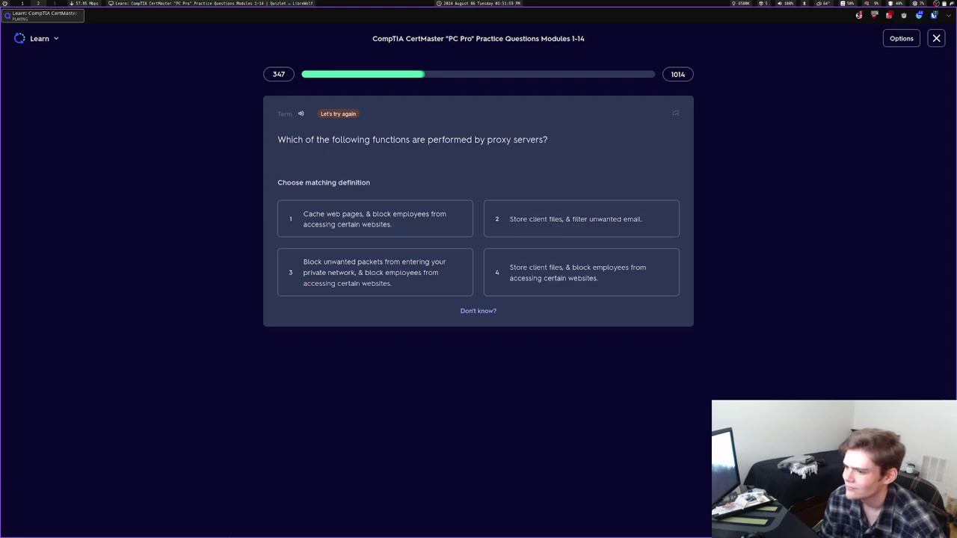
{"action": "key", "text": "1"}
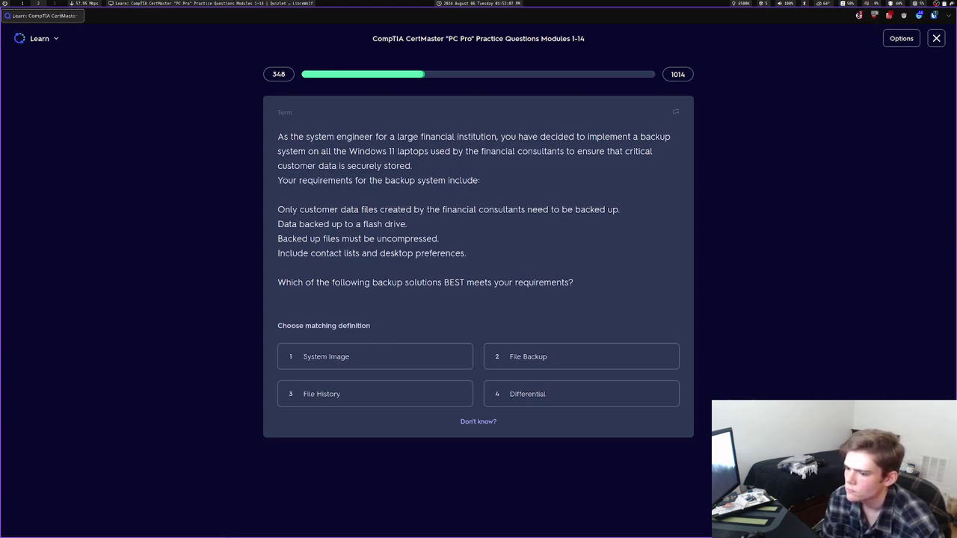
Answer File History for the laptop backups, secure communications for the VPN, manufacturers' websites for the MSDS documents, and AGP for the dedicated video bus
{"action": "key", "text": "3"}
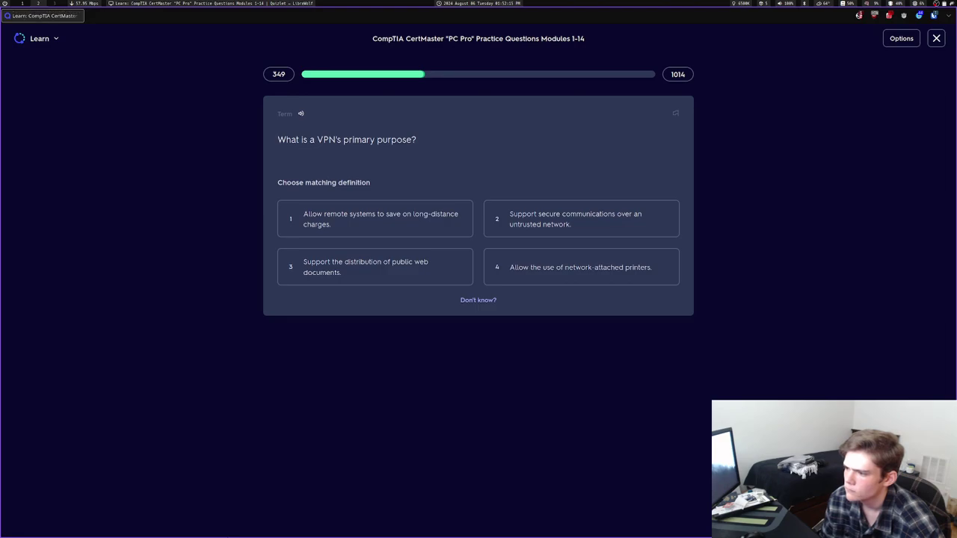
{"action": "key", "text": "2"}
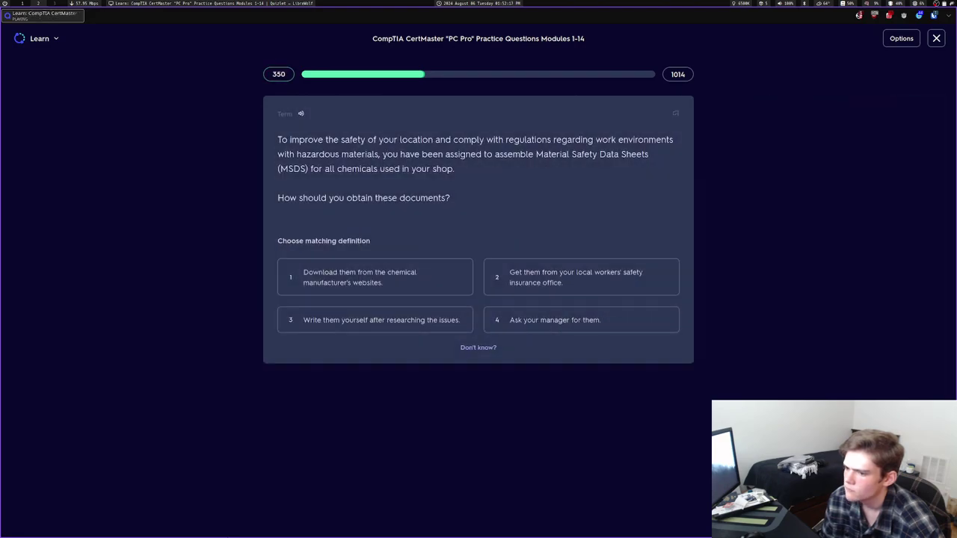
{"action": "key", "text": "1"}
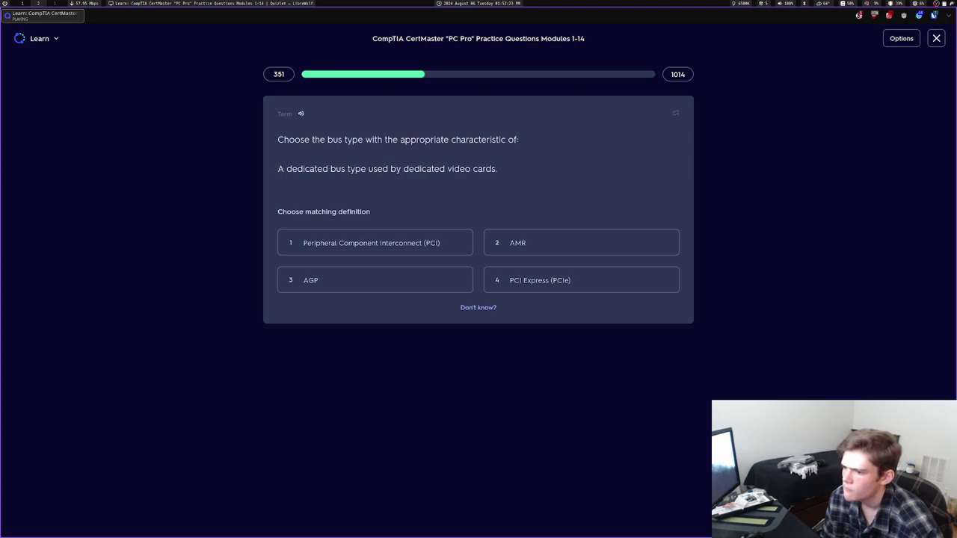
{"action": "key", "text": "3"}
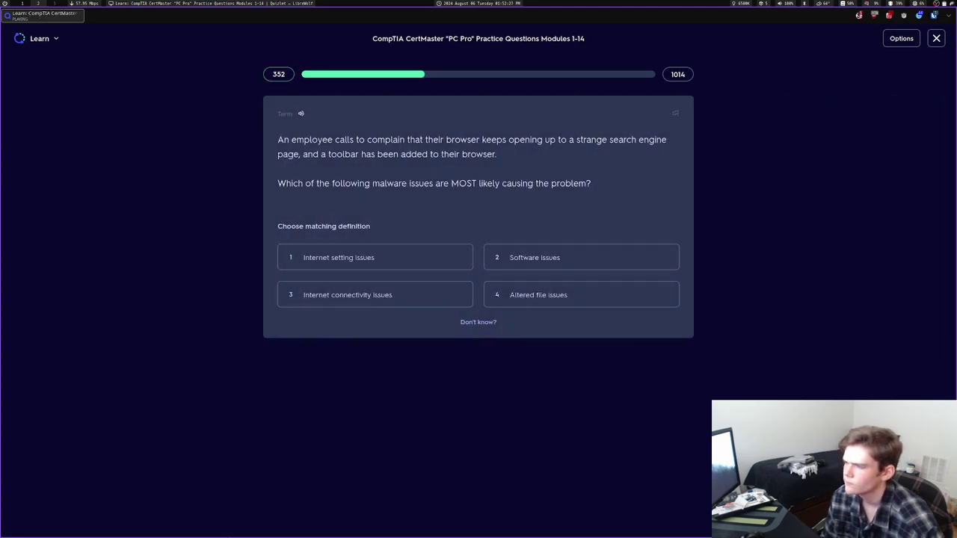
Search the web for "AGP bus type", open the Wikipedia article on Accelerated Graphics Port, and view its motherboard slot photo enlarged
{"action": "key", "text": "ctrl+t"}
{"action": "type", "text": "AGP bus type"}
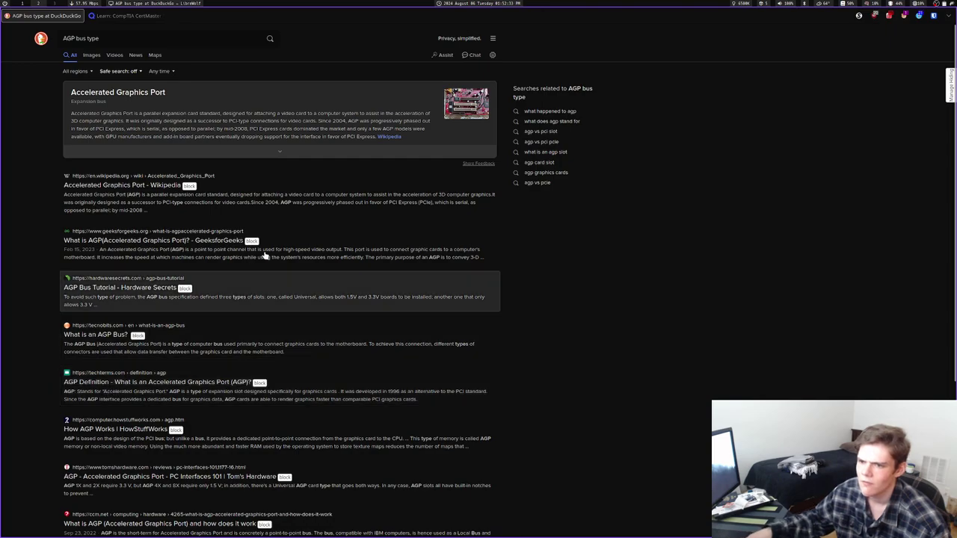
{"action": "left_click", "coordinate": [352, 146]}
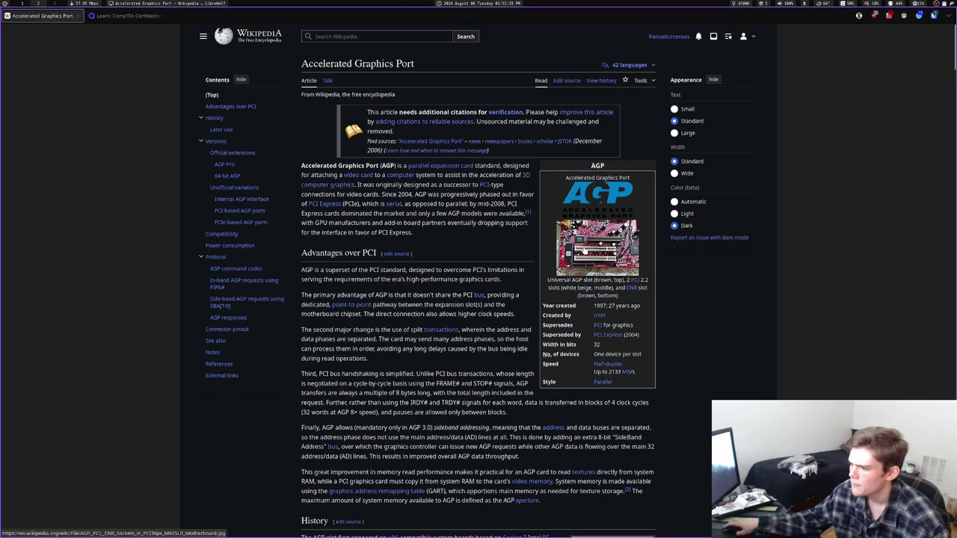
{"action": "left_click", "coordinate": [585, 247]}
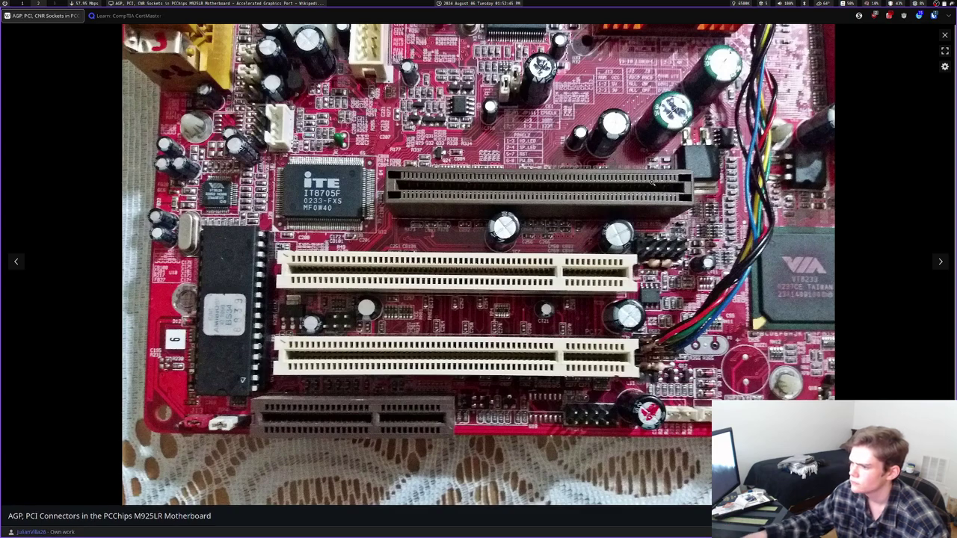
{"action": "left_click", "coordinate": [945, 35]}
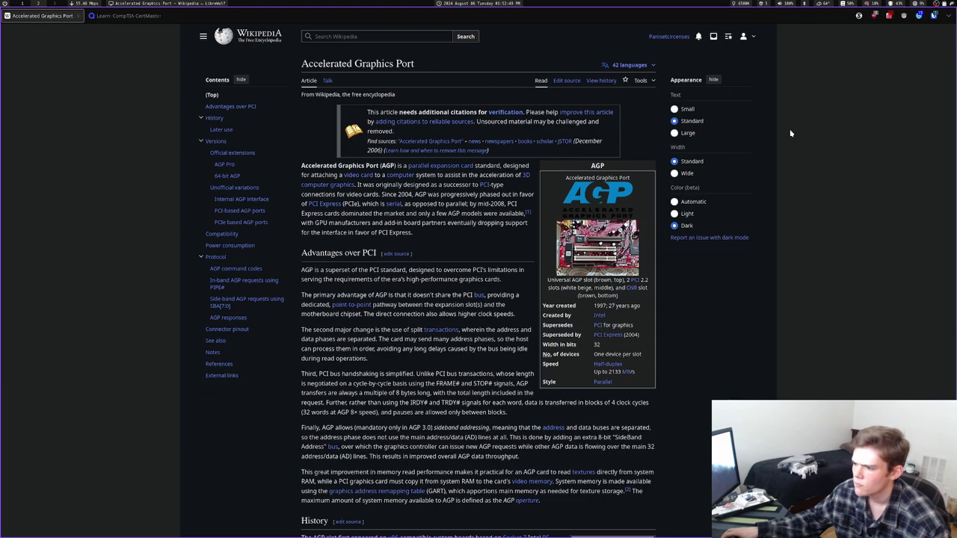
Enlarge the Accelerated Graphics Port article's text and examine the section on its advantages over PCI
{"action": "scroll", "coordinate": [784, 133], "scroll_direction": "down", "scroll_amount": 3}
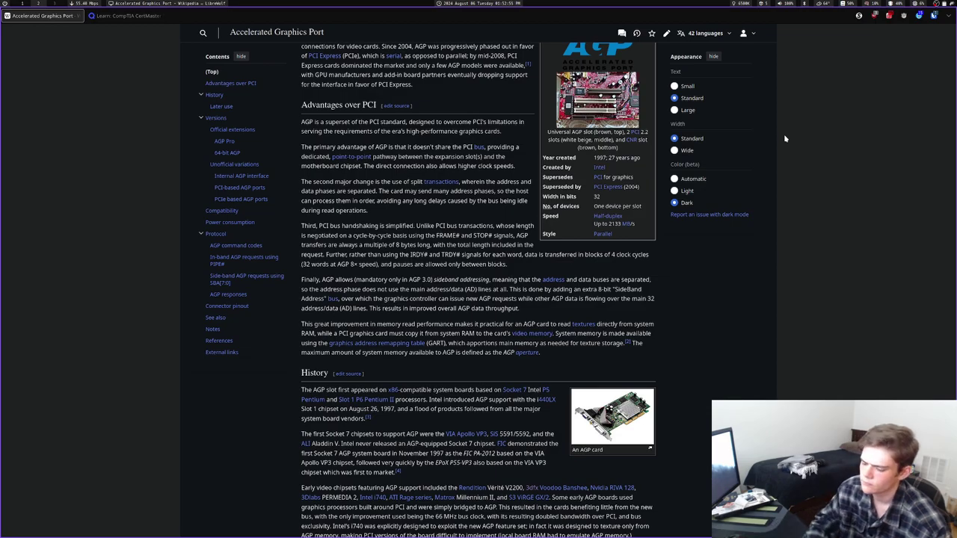
{"action": "key", "text": "ctrl+plus"}
{"action": "key", "text": "ctrl+plus"}
{"action": "key", "text": "ctrl+plus"}
{"action": "key", "text": "ctrl+plus"}
{"action": "key", "text": "ctrl+plus"}
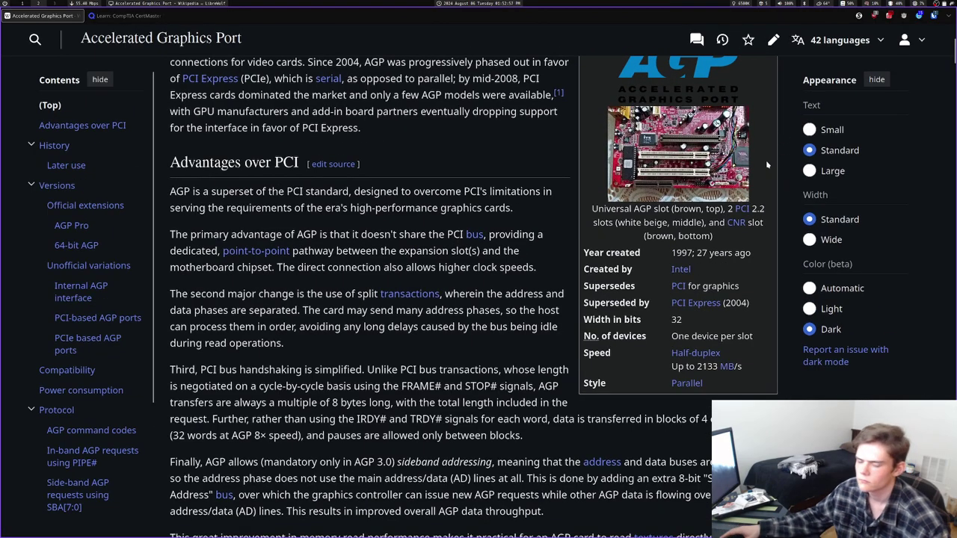
Check the year PCI Express superseded AGP in the article's infobox, and close the article
{"action": "scroll", "coordinate": [766, 160], "scroll_direction": "down", "scroll_amount": 2}
{"action": "left_click_drag", "start_coordinate": [760, 217], "coordinate": [721, 220]}
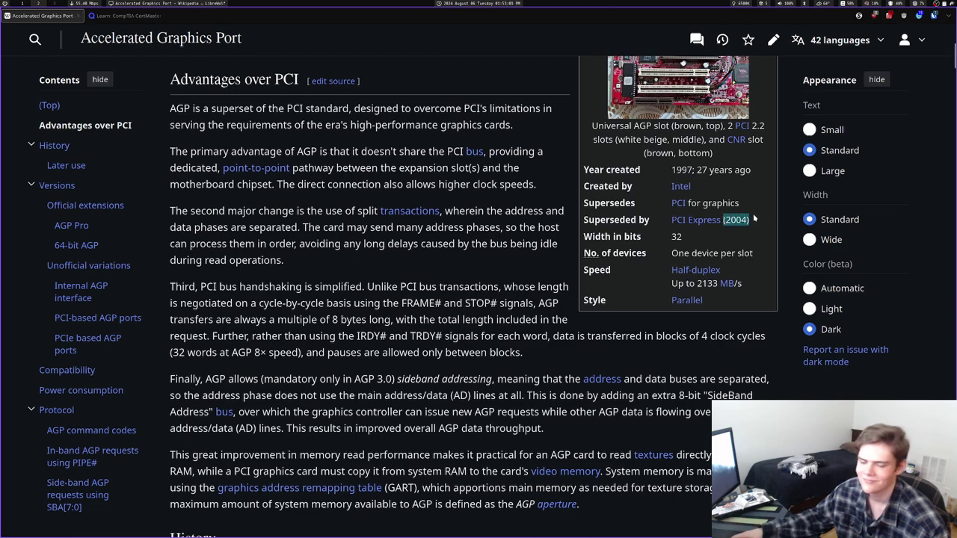
{"action": "key", "text": "ctrl+w"}
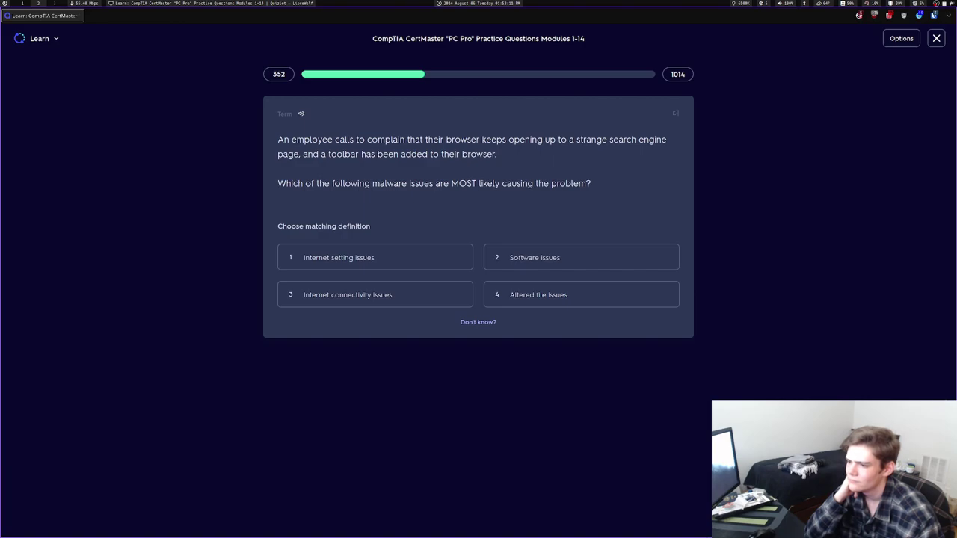
Answer the browser-toolbar malware question with Altered file issues, the missing anti-malware question with Unprotected, and the repeated malware question with Software issues
{"action": "key", "text": "4"}
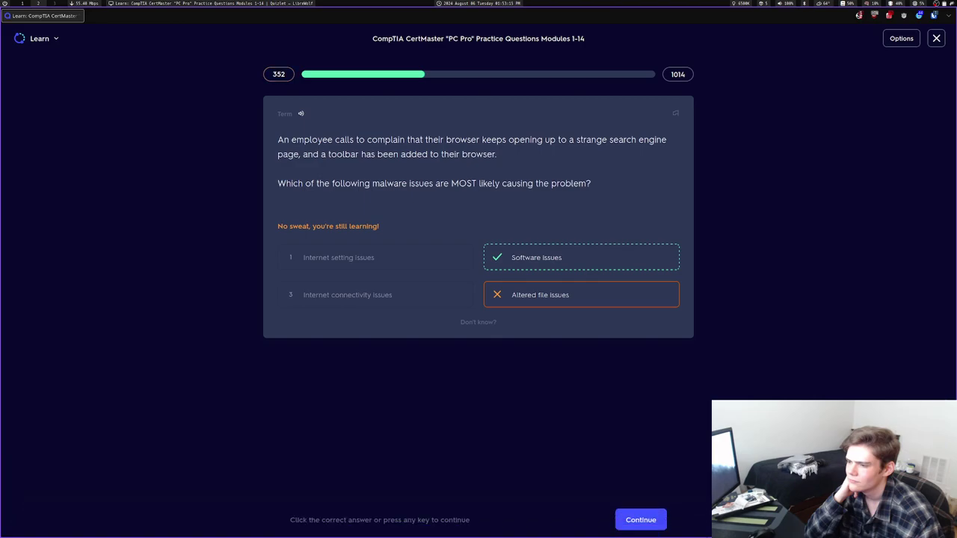
{"action": "key", "text": "space"}
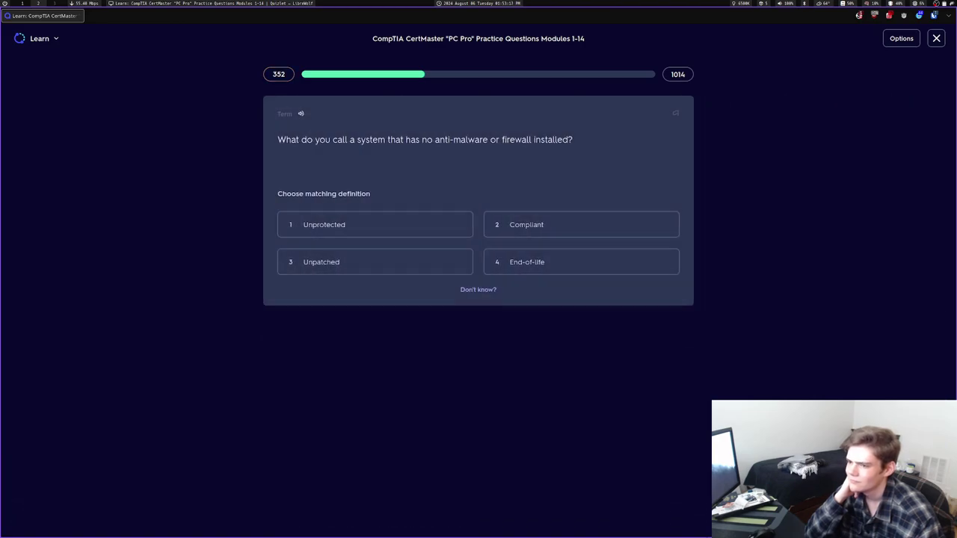
{"action": "key", "text": "1"}
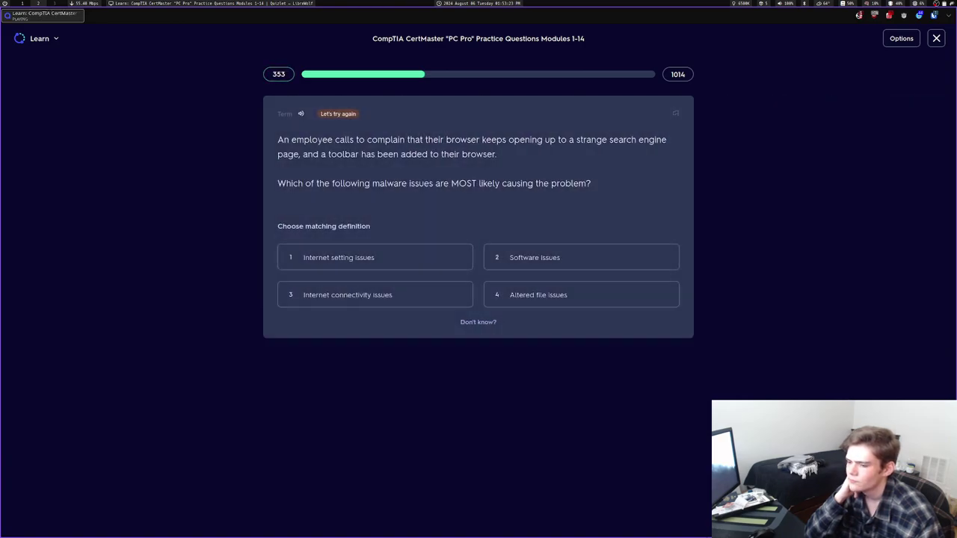
{"action": "key", "text": "2"}
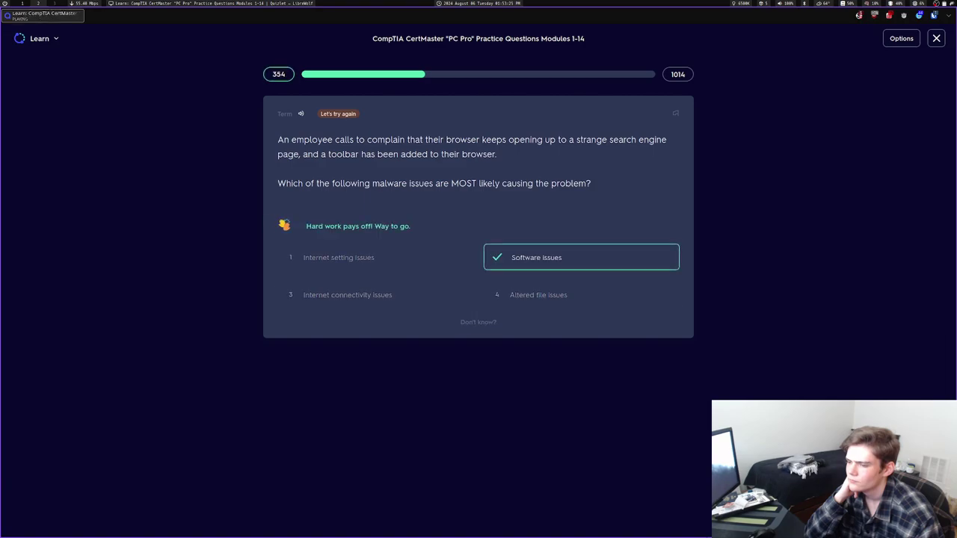
{"action": "key", "text": "Return"}
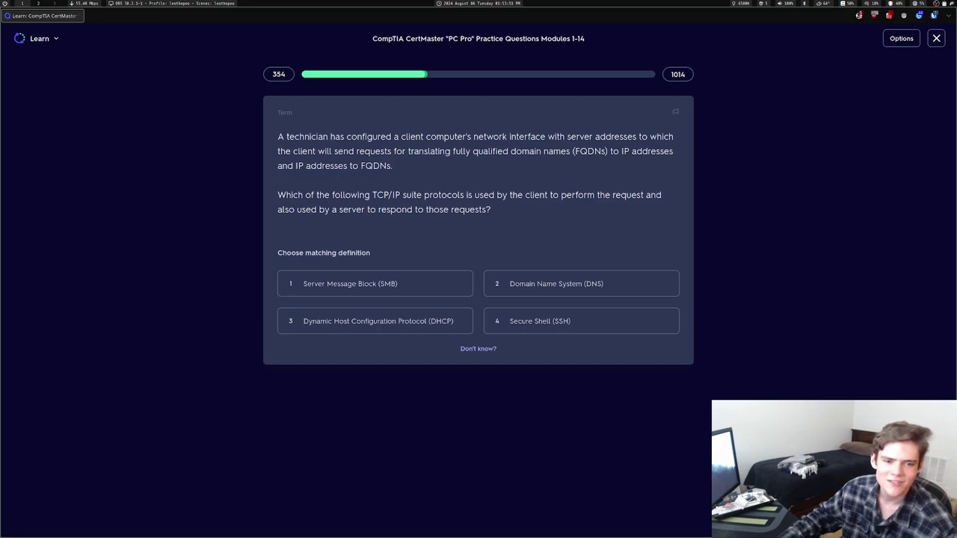
Open a terminal, change to /proc, and list its contents to look through the process directories
{"action": "key", "text": "super+Return"}
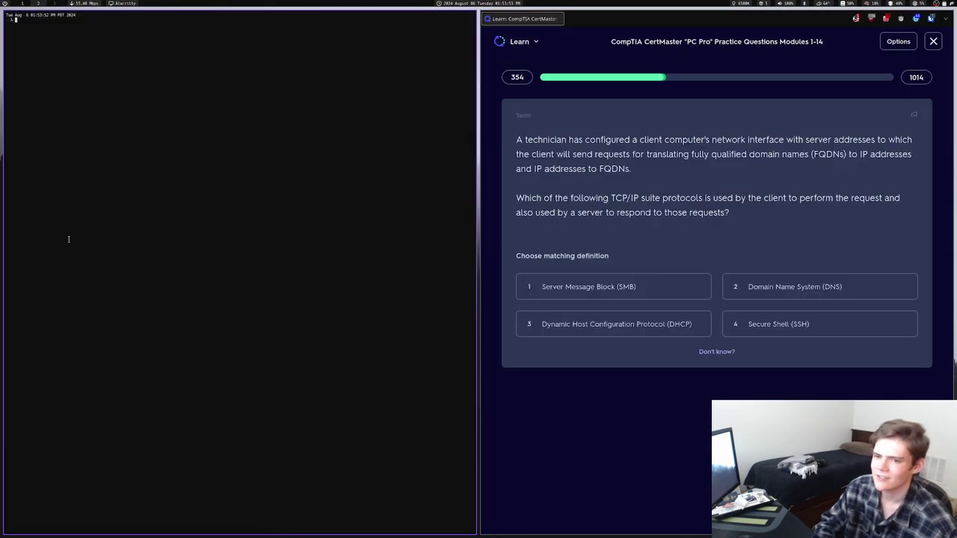
{"action": "type", "text": "cd "}
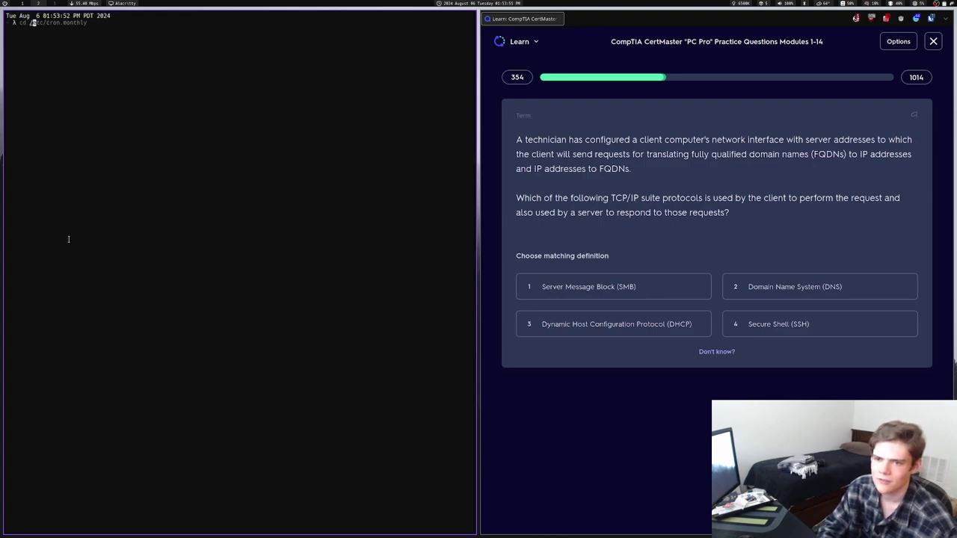
{"action": "type", "text": "/proc"}
{"action": "key", "text": "Return"}
{"action": "type", "text": "ll"}
{"action": "key", "text": "Return"}
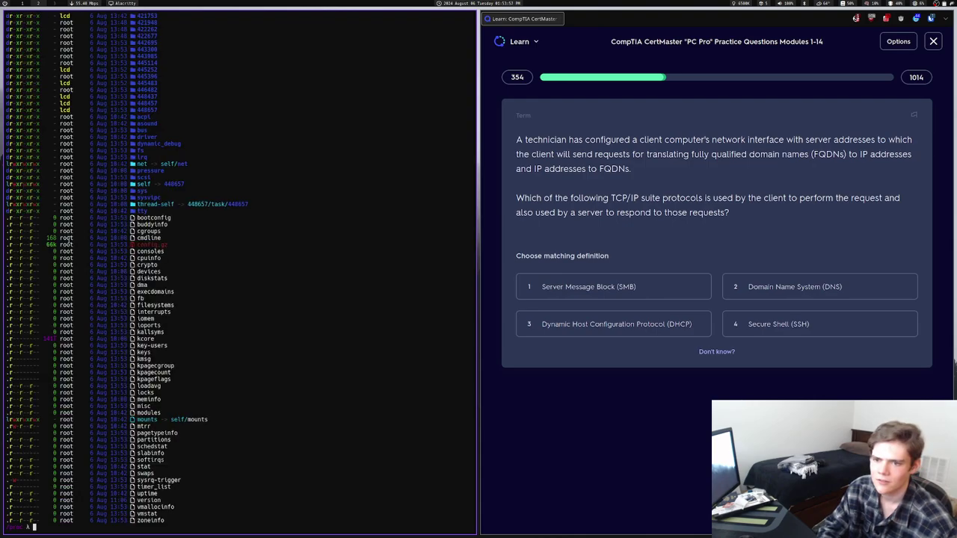
{"action": "scroll", "coordinate": [67, 240], "scroll_direction": "up", "scroll_amount": 20}
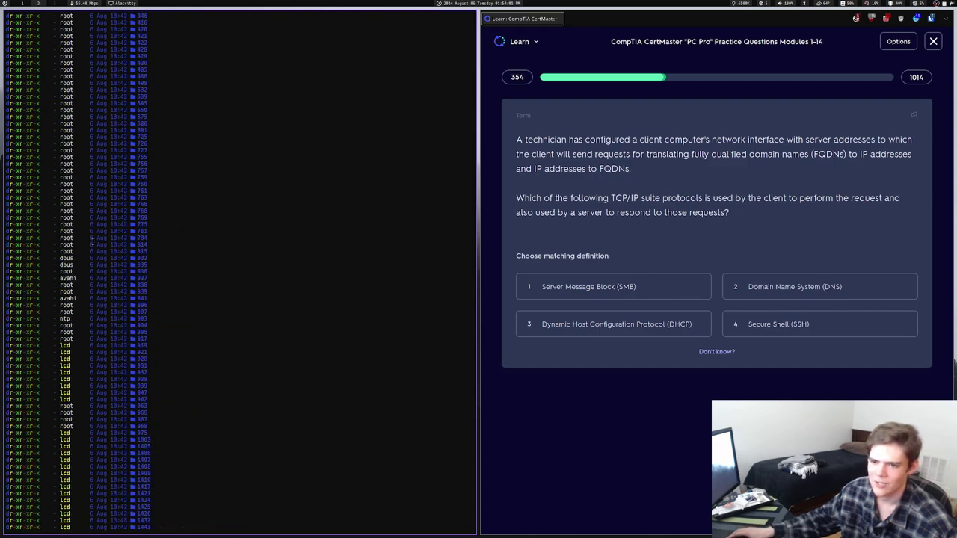
Change to process directory 841 and list its files
{"action": "type", "text": "cd 841"}
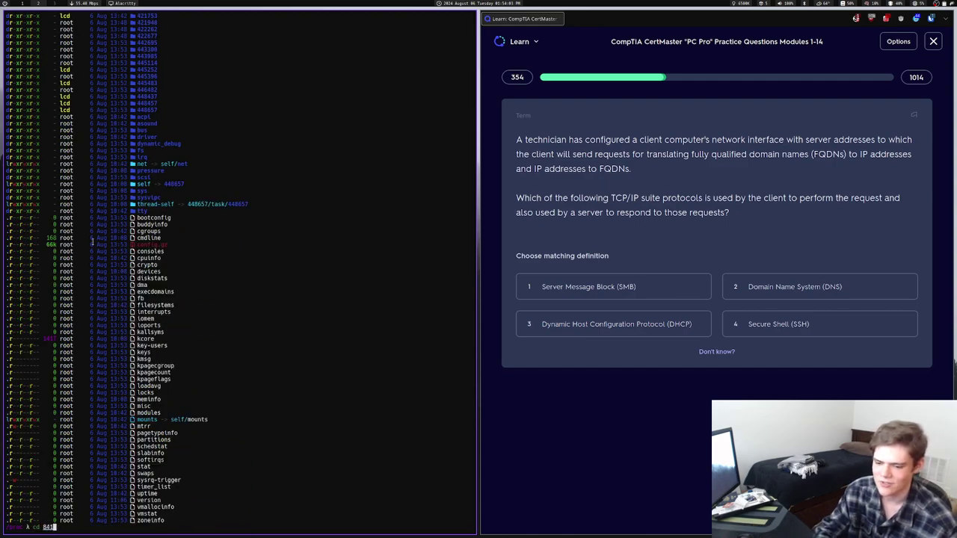
{"action": "key", "text": "Return"}
{"action": "type", "text": "ls"}
{"action": "key", "text": "Return"}
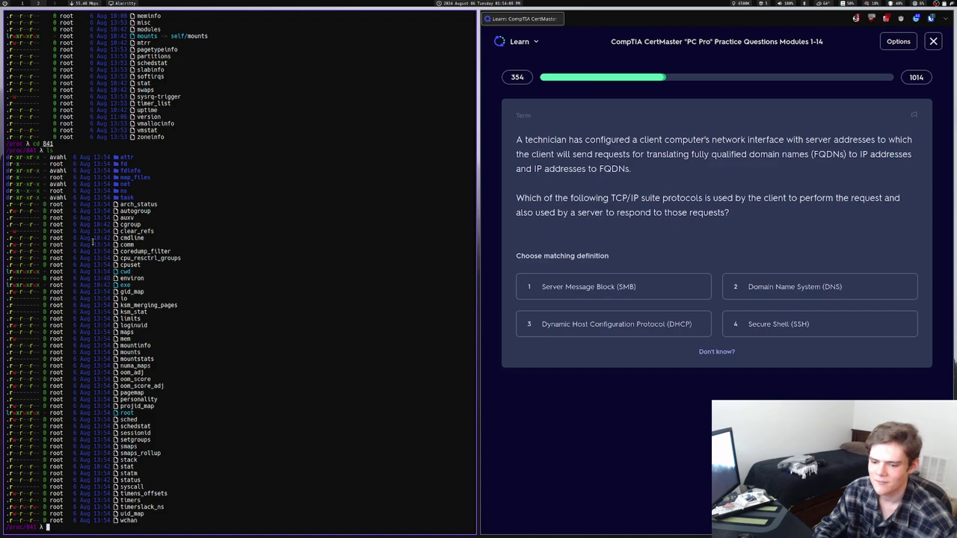
Change to the /sys directory and list its contents
{"action": "type", "text": "cd /sys"}
{"action": "key", "text": "Return"}
{"action": "type", "text": "ls"}
{"action": "key", "text": "Return"}
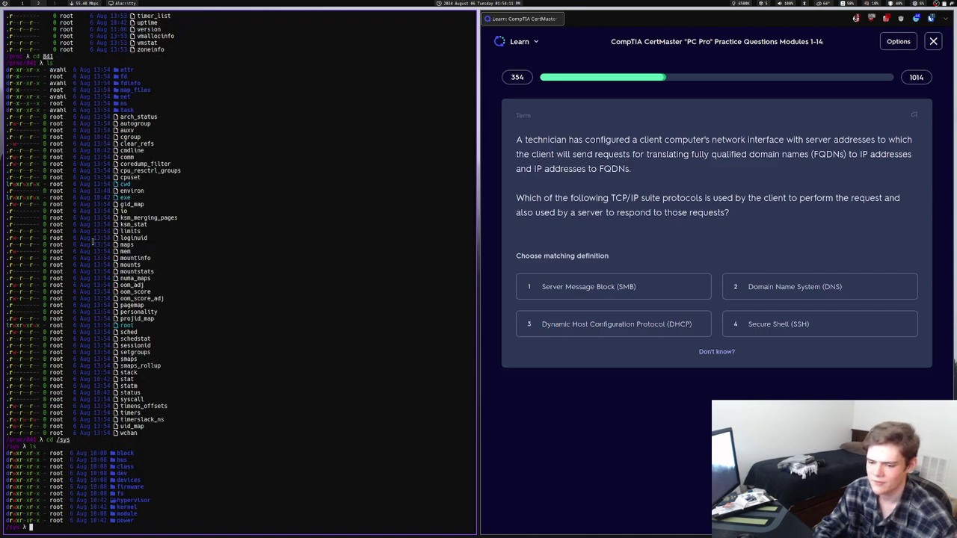
Change to the devices directory under /sys, list its contents, and close the terminal
{"action": "type", "text": "cd dev"}
{"action": "key", "text": "Tab"}
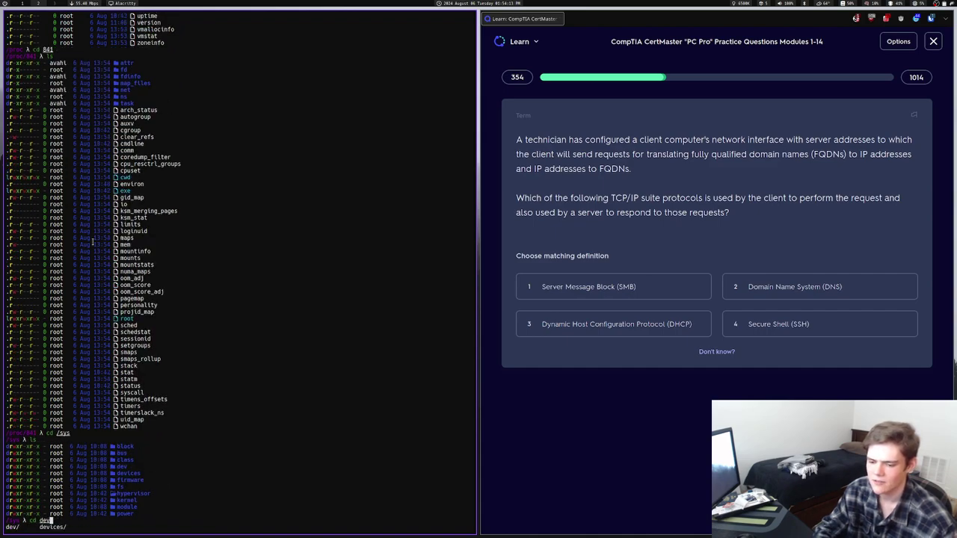
{"action": "key", "text": "Escape"}
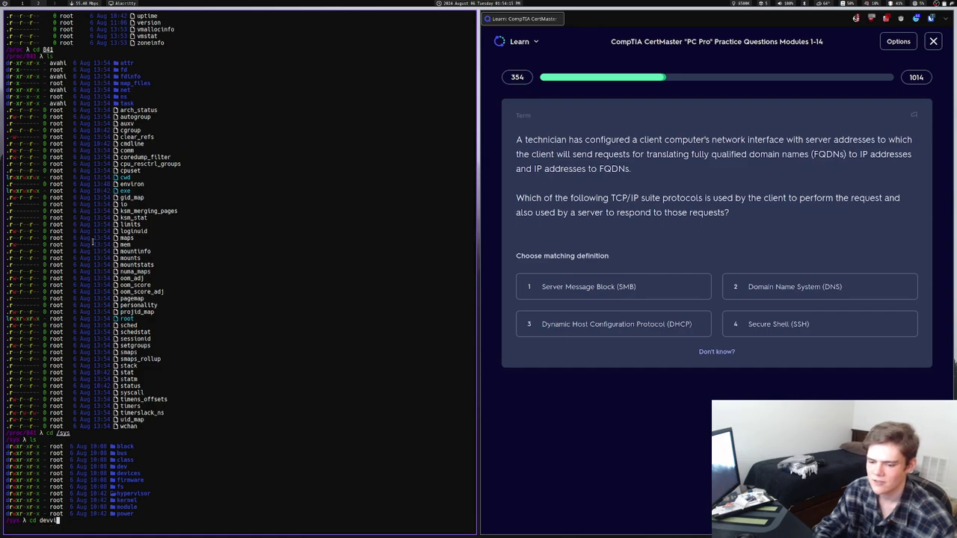
{"action": "type", "text": "ices"}
{"action": "key", "text": "Return"}
{"action": "type", "text": "ls"}
{"action": "key", "text": "Return"}
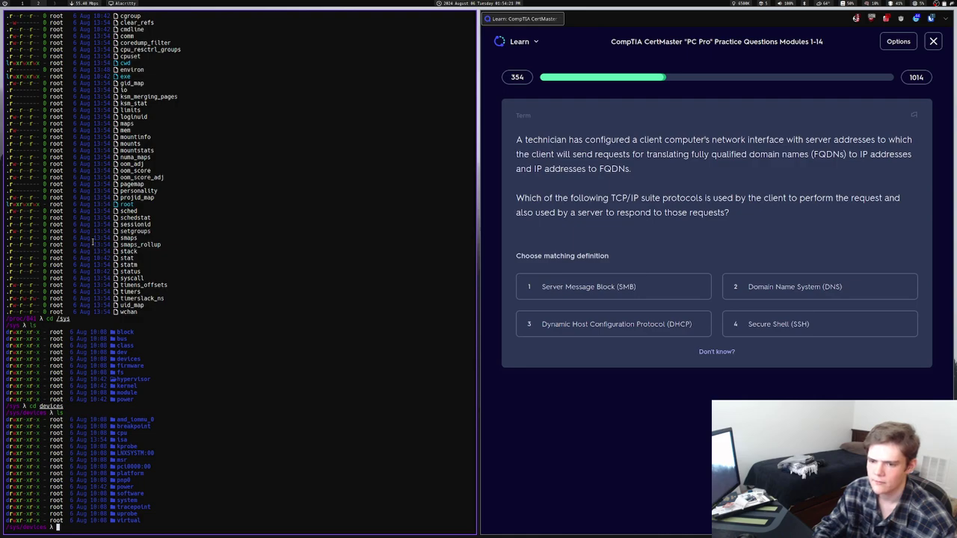
{"action": "key", "text": "ctrl+d"}
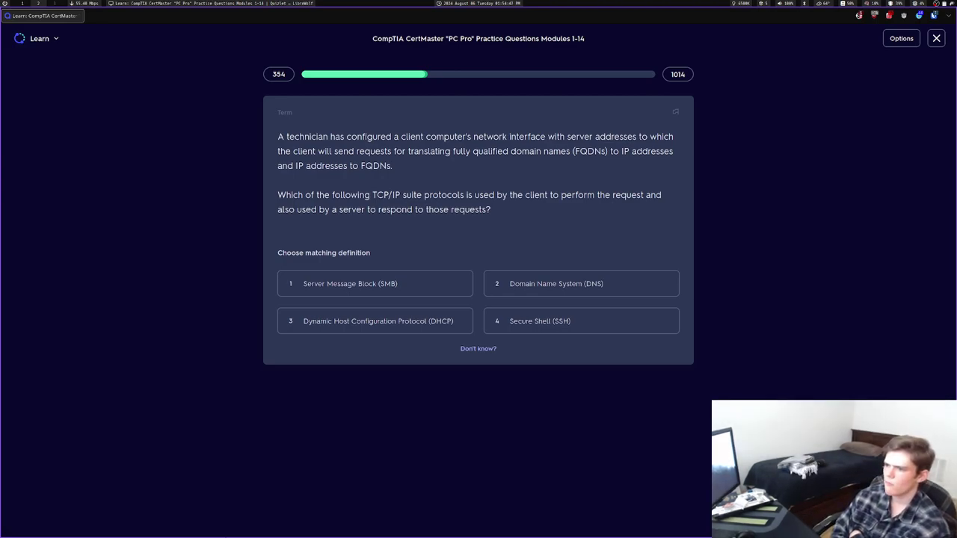
Answer the FQDN translation question with Domain Name System (DNS), the boot log question with Ntbtlog.txt, and the hostname resolution question with DNS & hosts file
{"action": "key", "text": "2"}
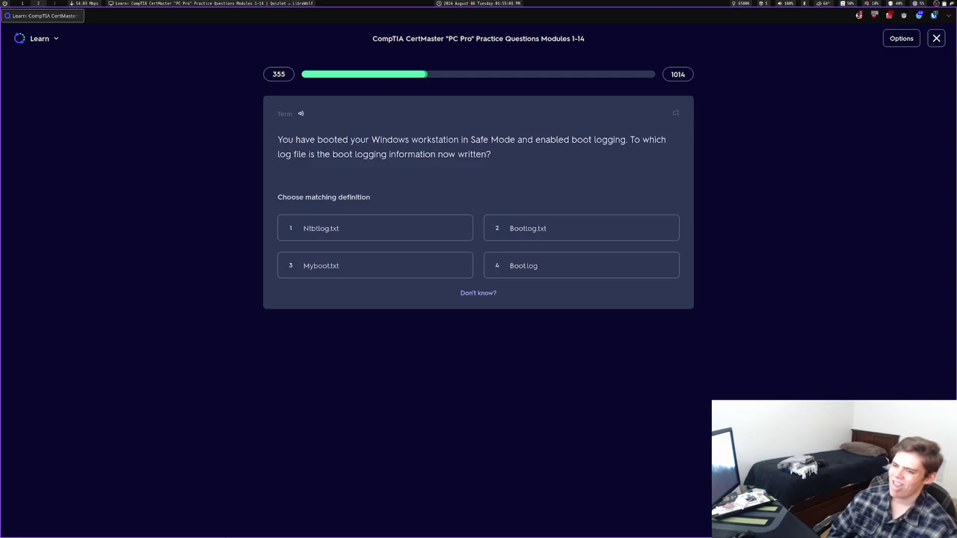
{"action": "key", "text": "1"}
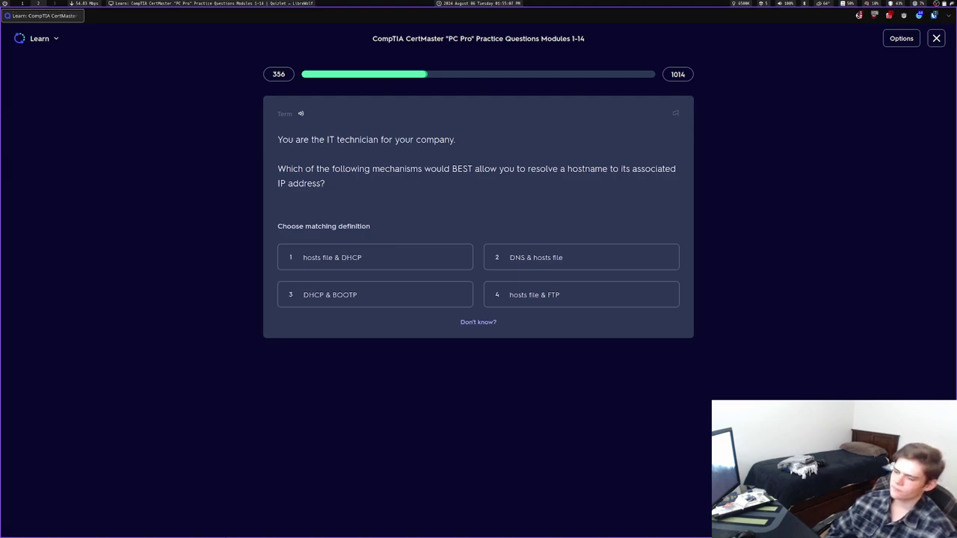
{"action": "key", "text": "2"}
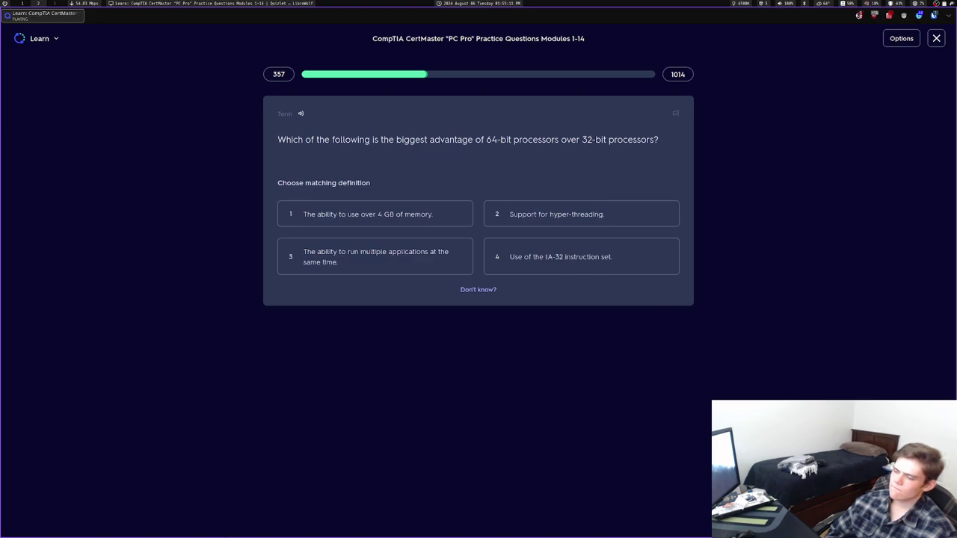
Answer the 64-bit question with over 4 GB of memory, drive destruction with Incineration, process troubleshooting with Resource Monitor, and Store policy with Local Group Policy Editor
{"action": "key", "text": "1"}
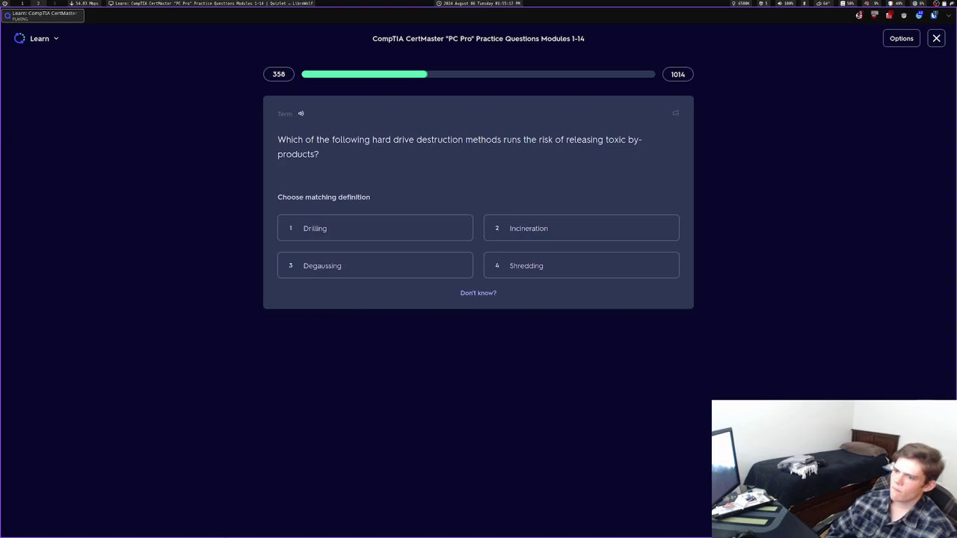
{"action": "key", "text": "2"}
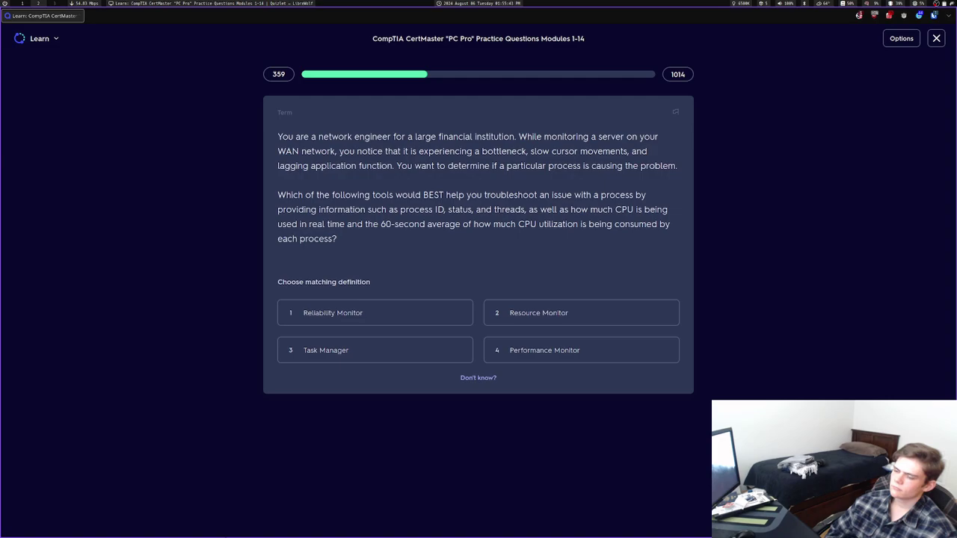
{"action": "key", "text": "2"}
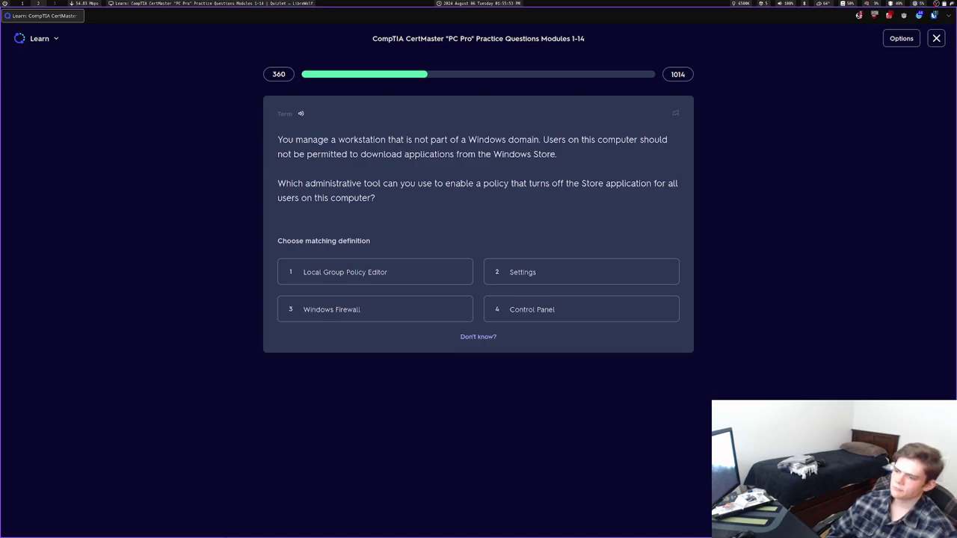
{"action": "key", "text": "1"}
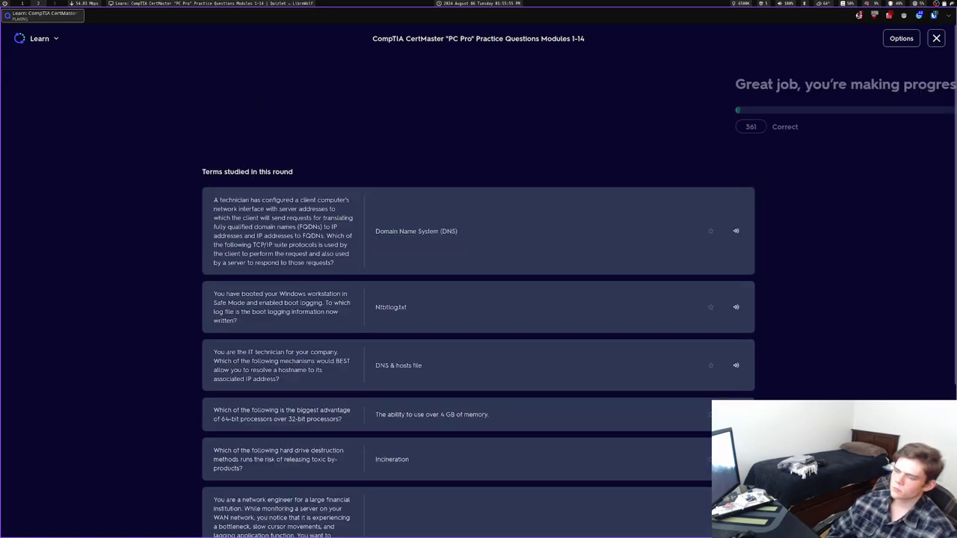
Continue to the next round and answer the domain-join question with System Properties > Advanced and the 100 GB disc question with Triple-layer
{"action": "key", "text": "3"}
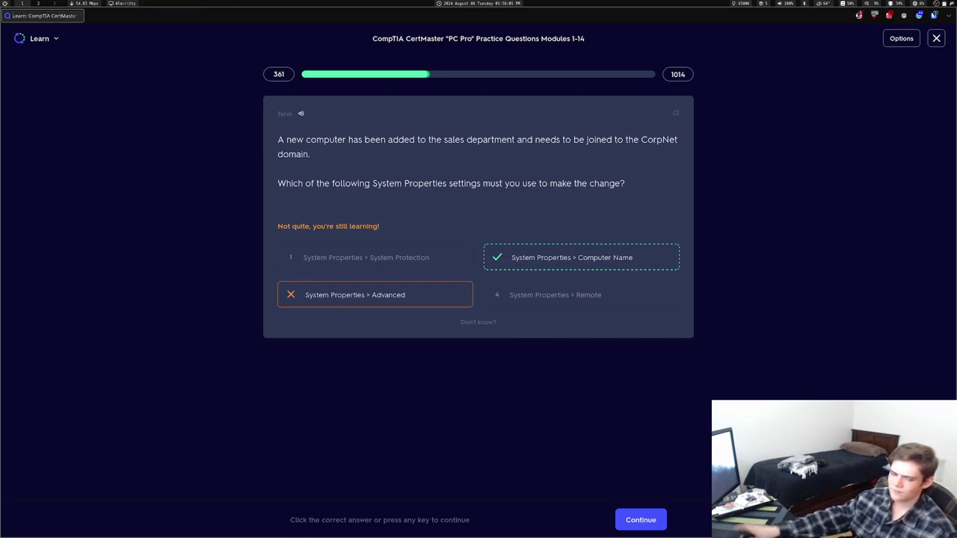
{"action": "key", "text": "space"}
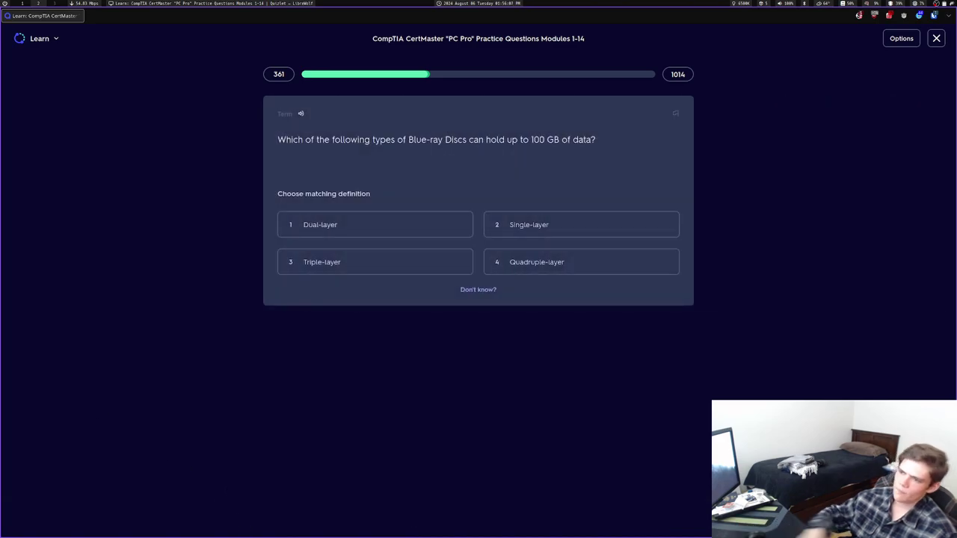
{"action": "key", "text": "3"}
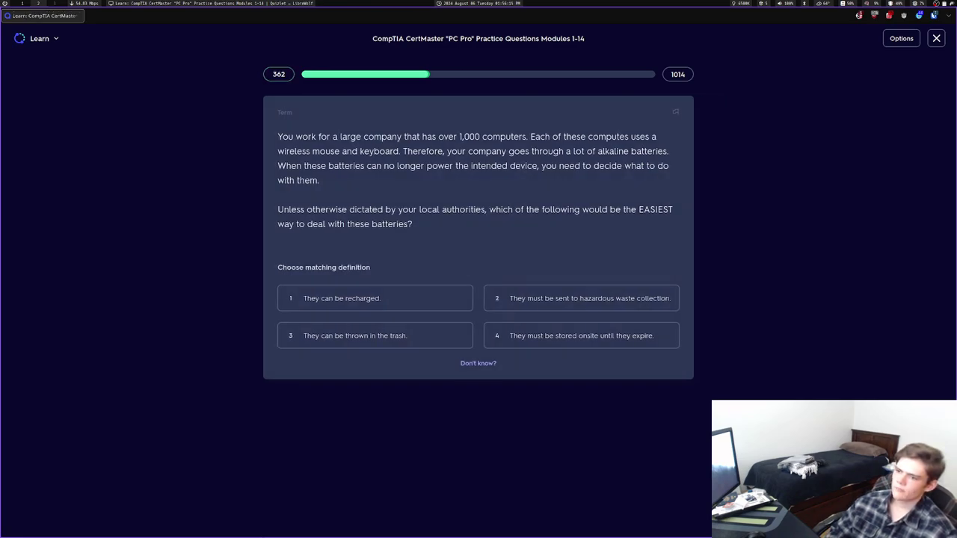
Answer the alkaline battery question with throwing them in the trash, overheating with removing the case side panel, and hibernation with enough free hard disk space
{"action": "key", "text": "3"}
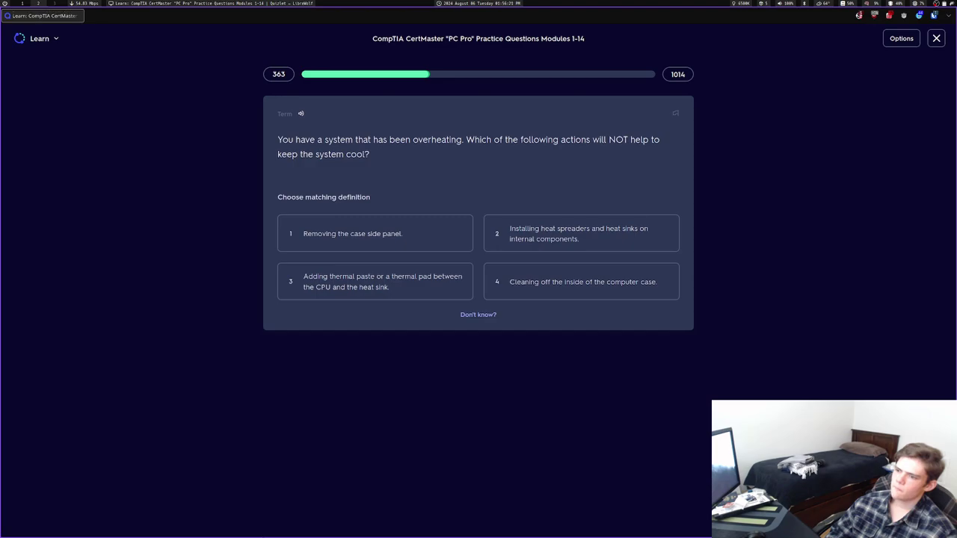
{"action": "key", "text": "1"}
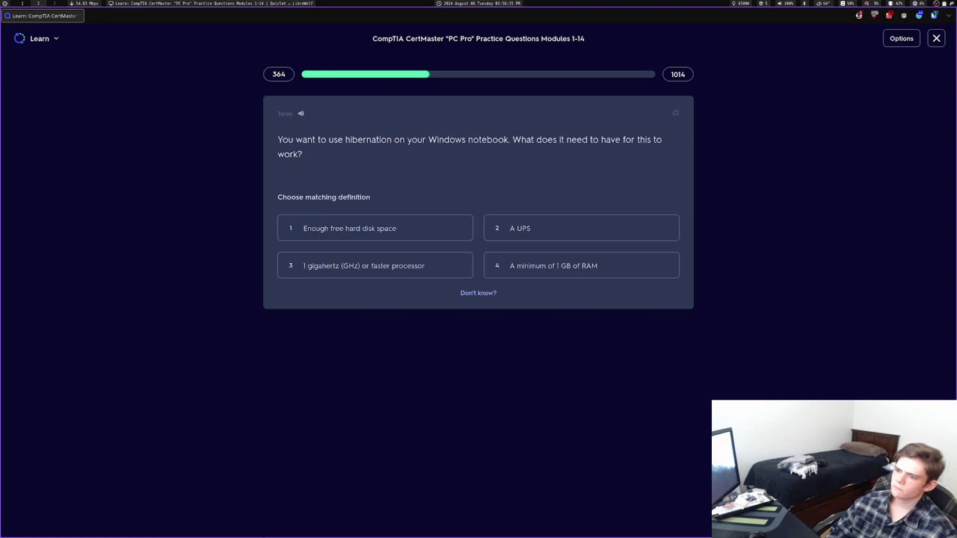
{"action": "key", "text": "1"}
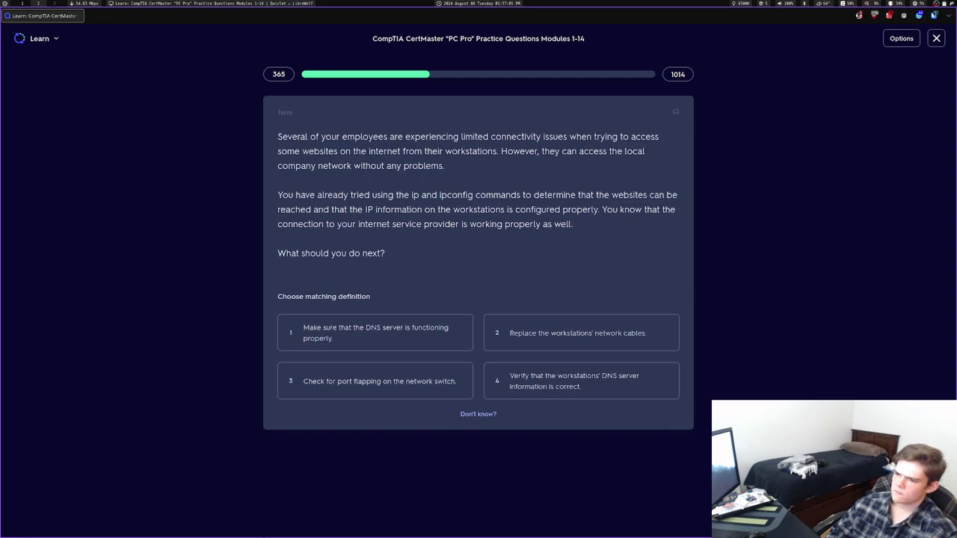
Answer website connectivity with a functioning DNS server, blue screens with disabling the TV tuner driver in Safe Mode, domain joining with Computer Name, and power good with Pin 8
{"action": "key", "text": "1"}
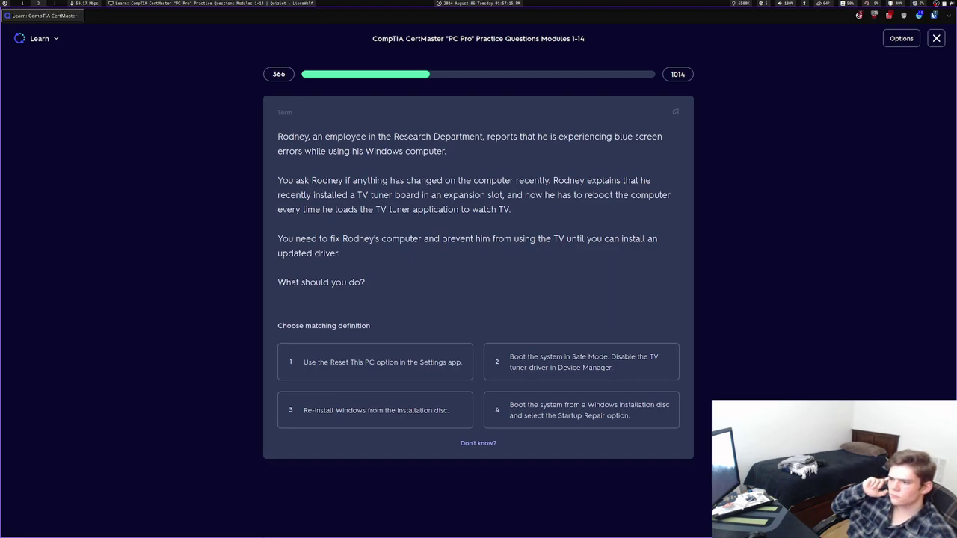
{"action": "key", "text": "2"}
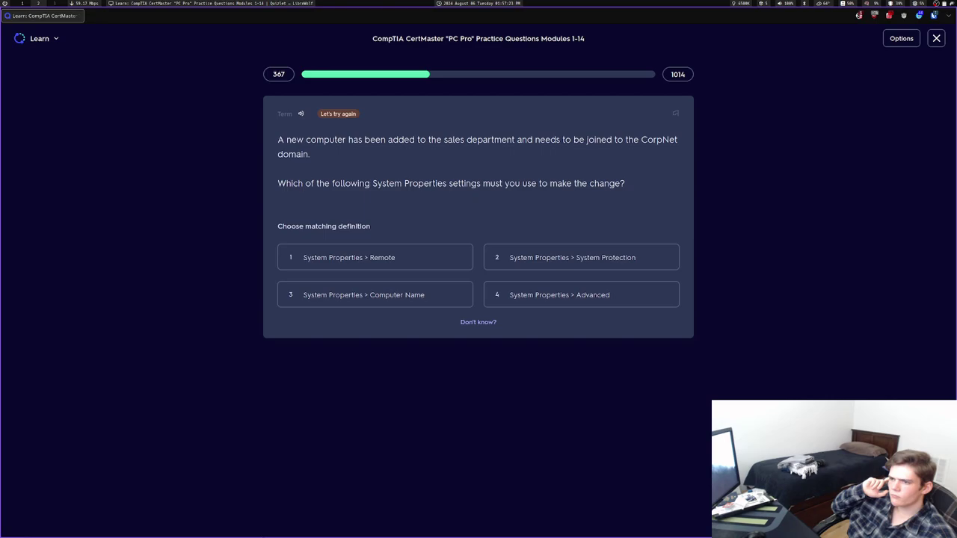
{"action": "key", "text": "3"}
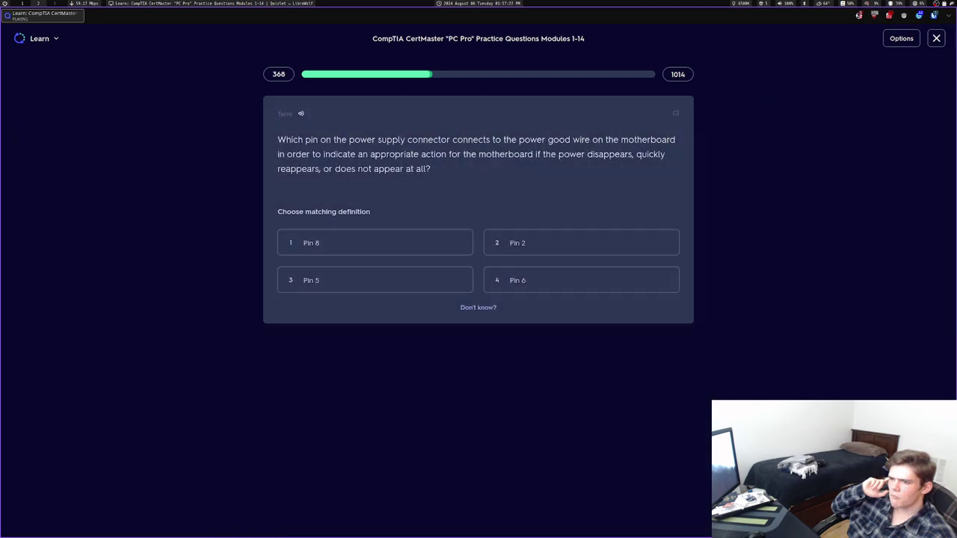
{"action": "key", "text": "1"}
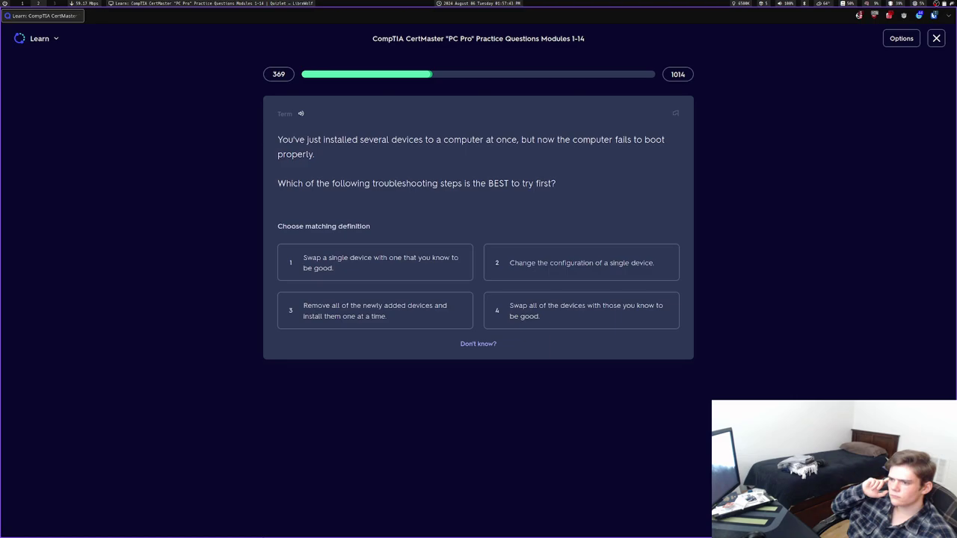
Answer boot failure with removing new devices and installing one at a time, misconfigured server with Gather information, auditorium display with DLP projector, and manufacturer formatting with Low-level formatting
{"action": "key", "text": "3"}
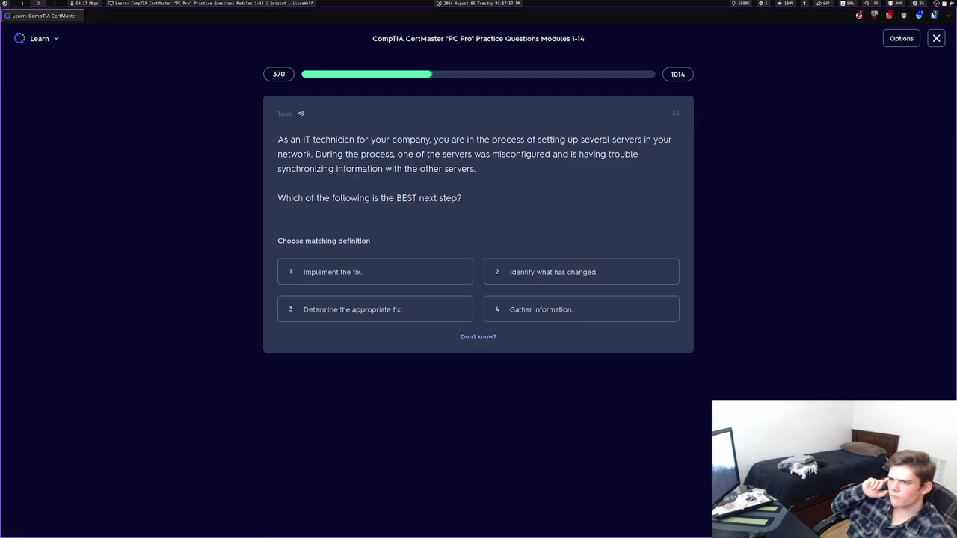
{"action": "key", "text": "4"}
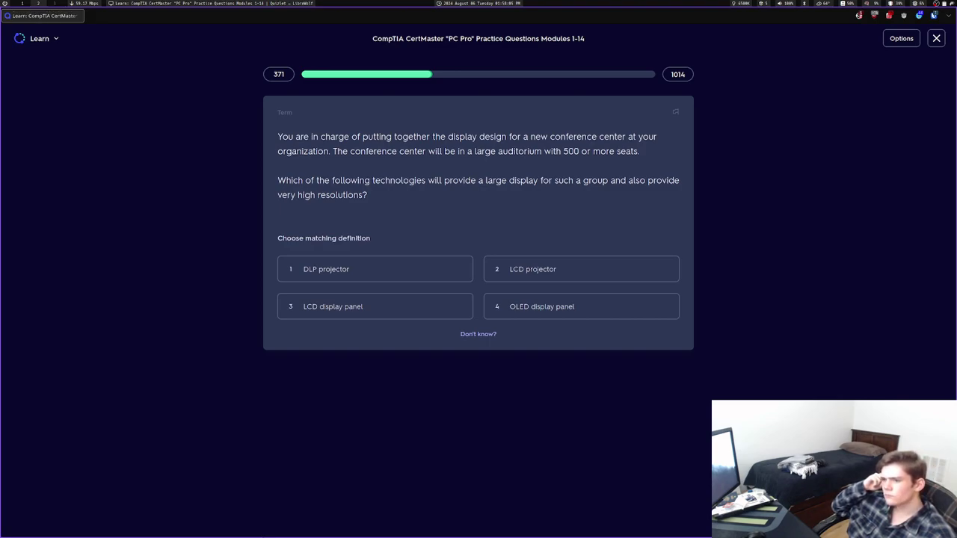
{"action": "key", "text": "1"}
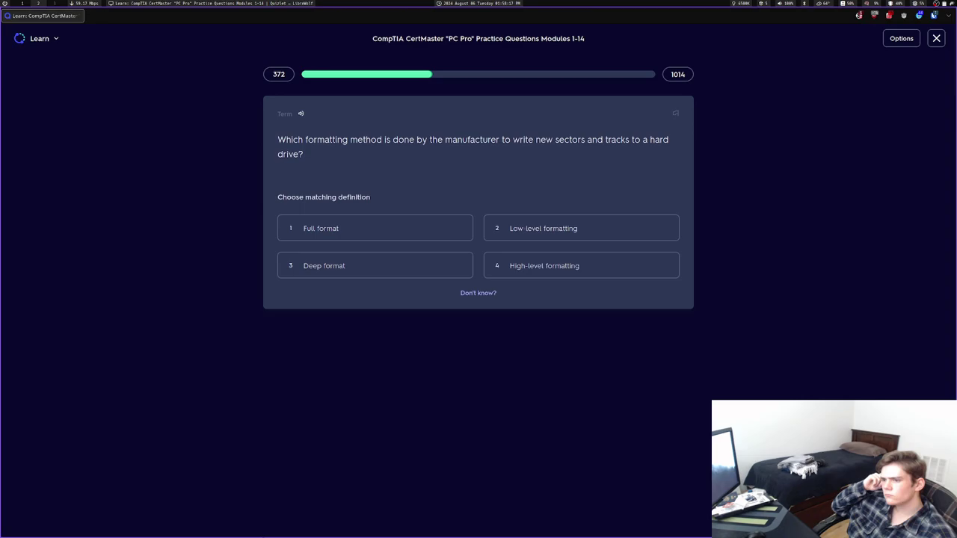
{"action": "key", "text": "2"}
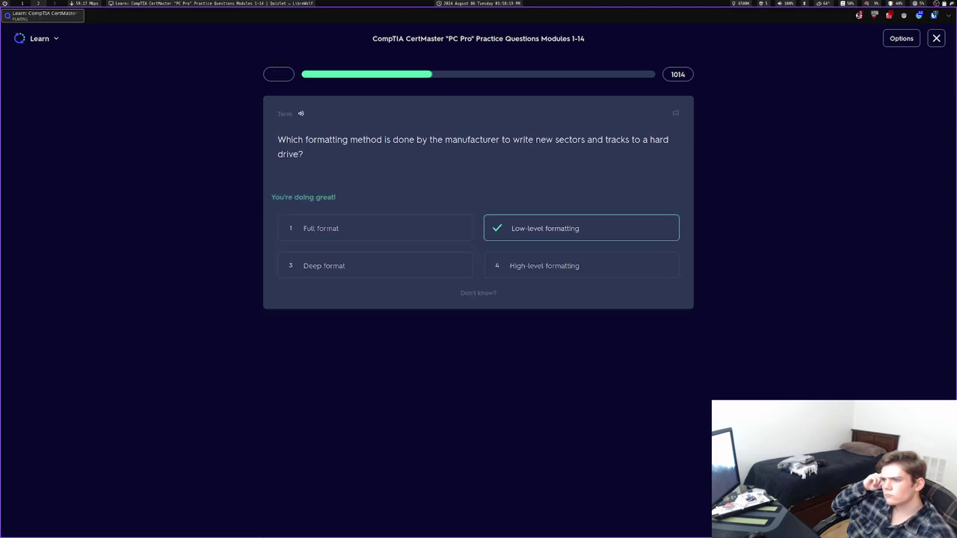
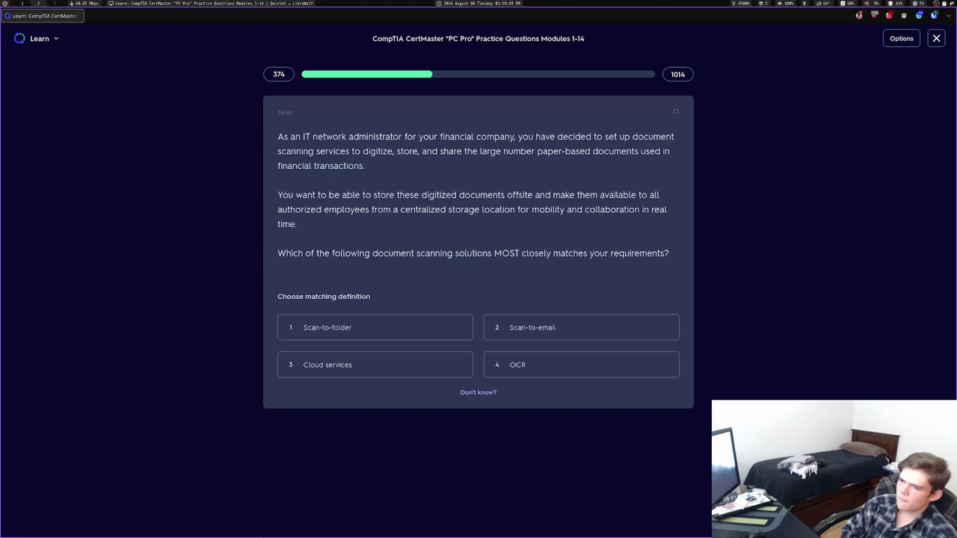
Answer the document scanning question with Cloud services, the browser-based operating system with Chrome OS, and the network adapter driver update with Driver Manager
{"action": "key", "text": "3"}
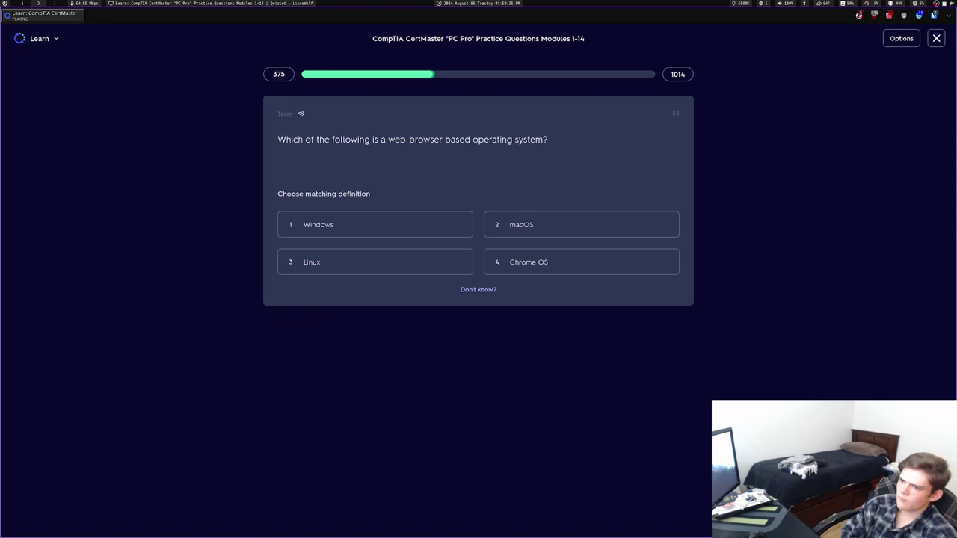
{"action": "key", "text": "4"}
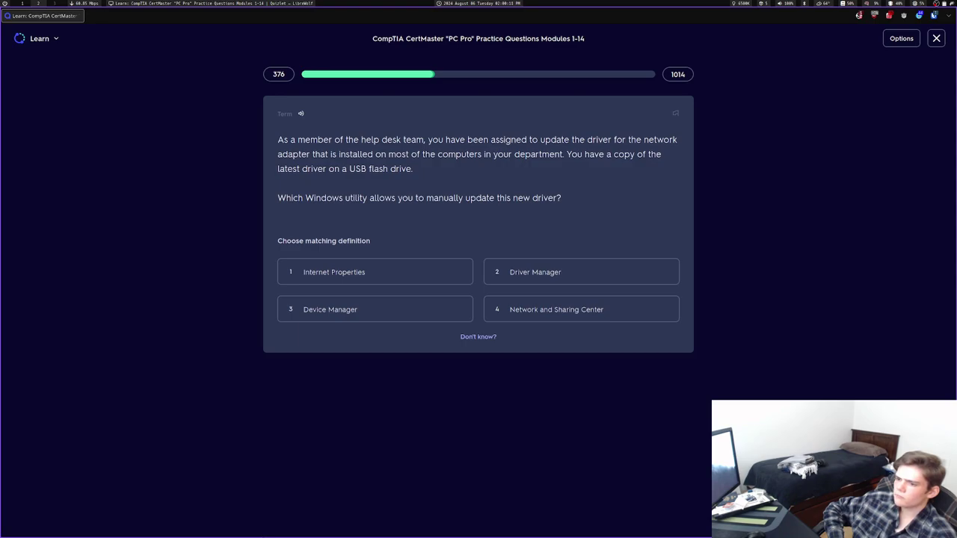
{"action": "key", "text": "2"}
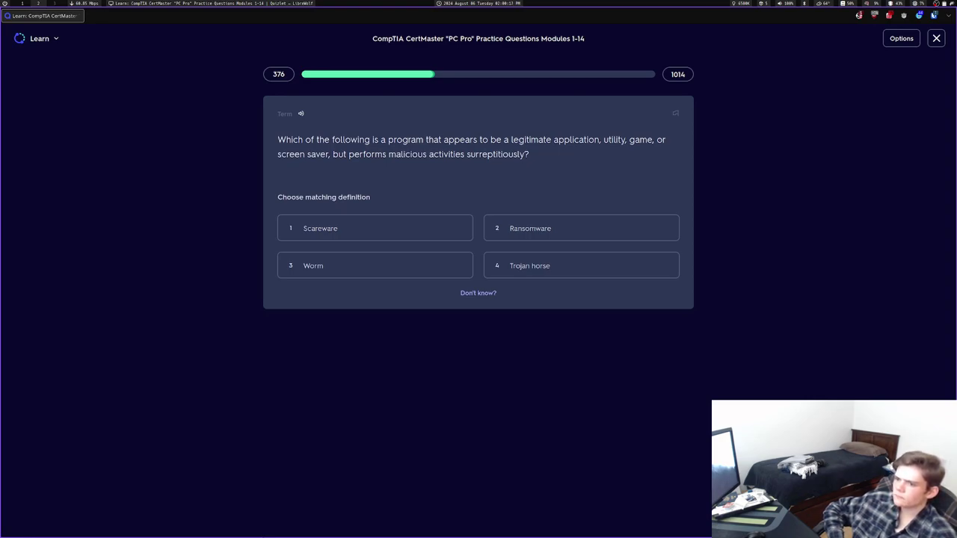
Answer the disguised malicious program with Trojan horse, integrated graphics with the whole system running slowly, and the additional-cards bus type with PCI Express (PCIe)
{"action": "key", "text": "4"}
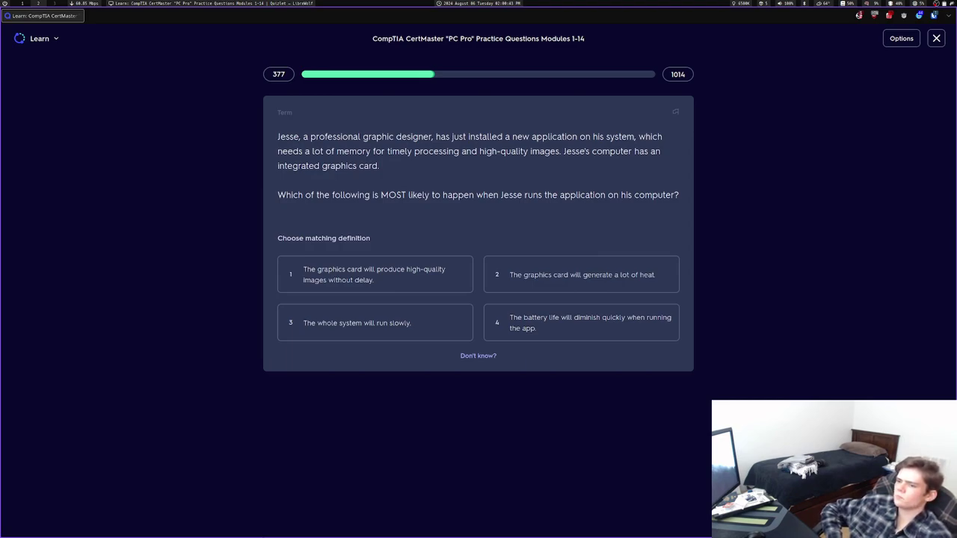
{"action": "key", "text": "3"}
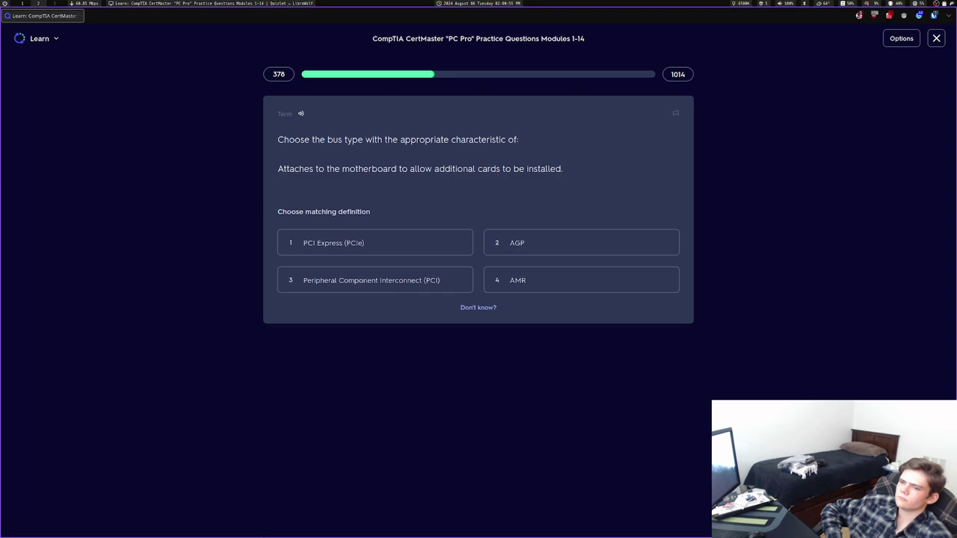
{"action": "key", "text": "1"}
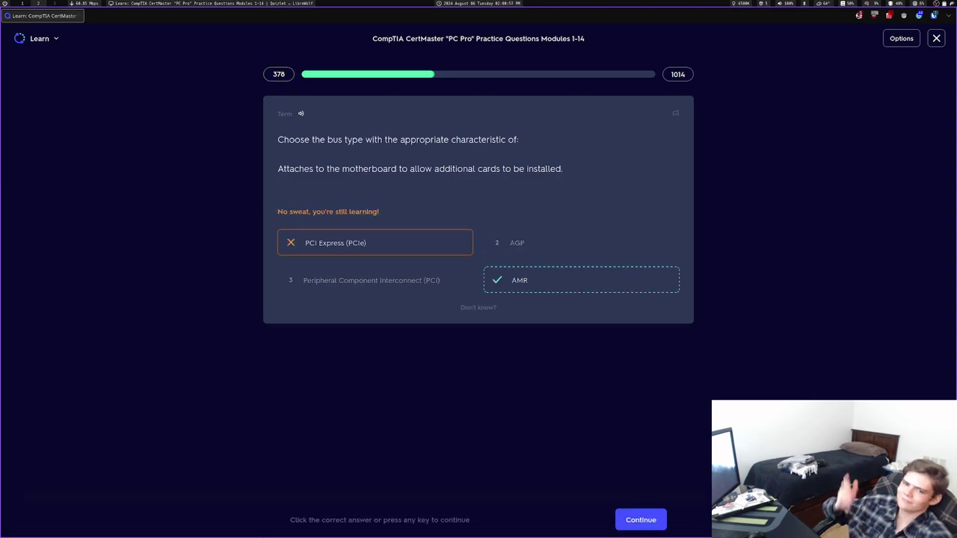
Search the web for "amr bus type" in a new tab and open the Wikipedia article on the audio/modem riser
{"action": "key", "text": "ctrl+t"}
{"action": "type", "text": "amr bu"}
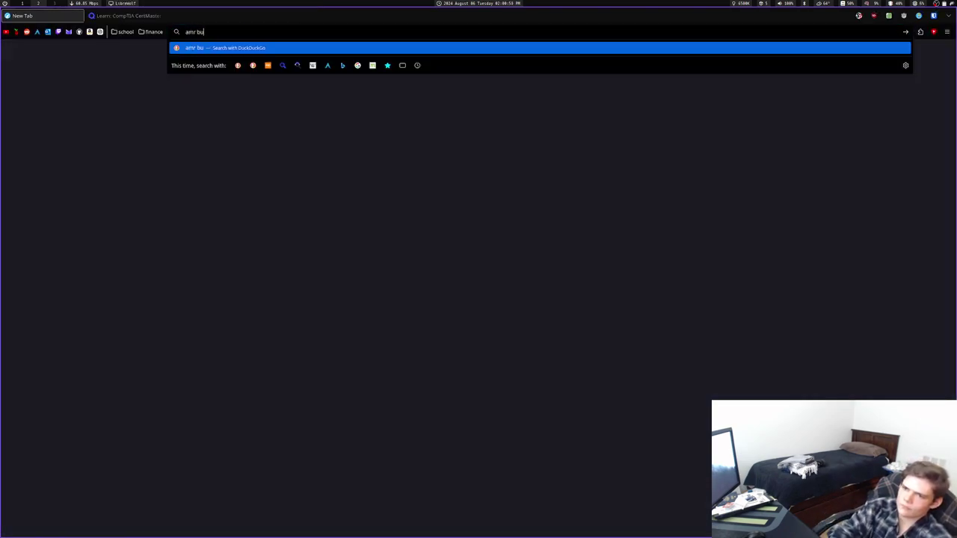
{"action": "type", "text": "s type"}
{"action": "key", "text": "Return"}
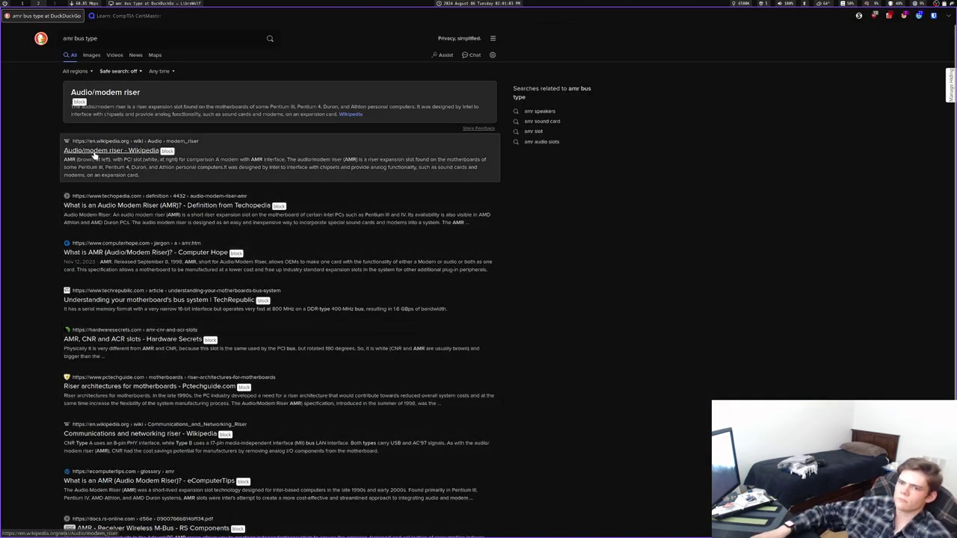
{"action": "left_click", "coordinate": [94, 153]}
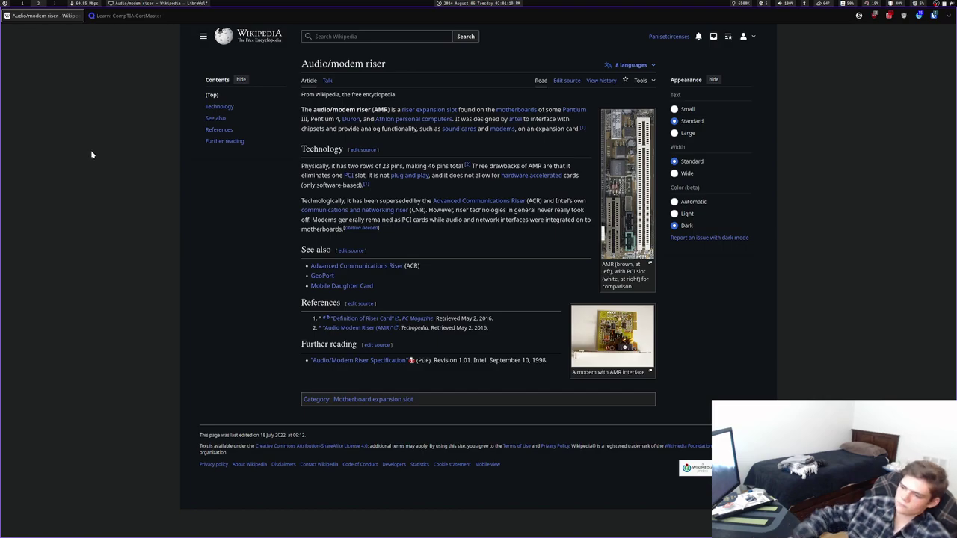
Enlarge the audio/modem riser article and examine how widely riser technologies were adopted and the date of the Intel specification
{"action": "key", "text": "ctrl+plus"}
{"action": "key", "text": "ctrl+plus"}
{"action": "key", "text": "ctrl+plus"}
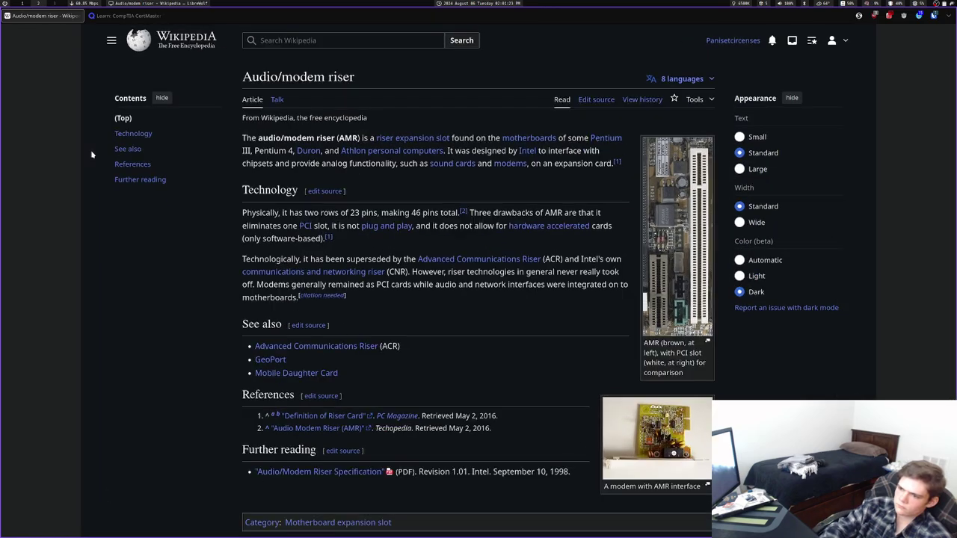
{"action": "left_click_drag", "start_coordinate": [92, 154], "coordinate": [142, 149]}
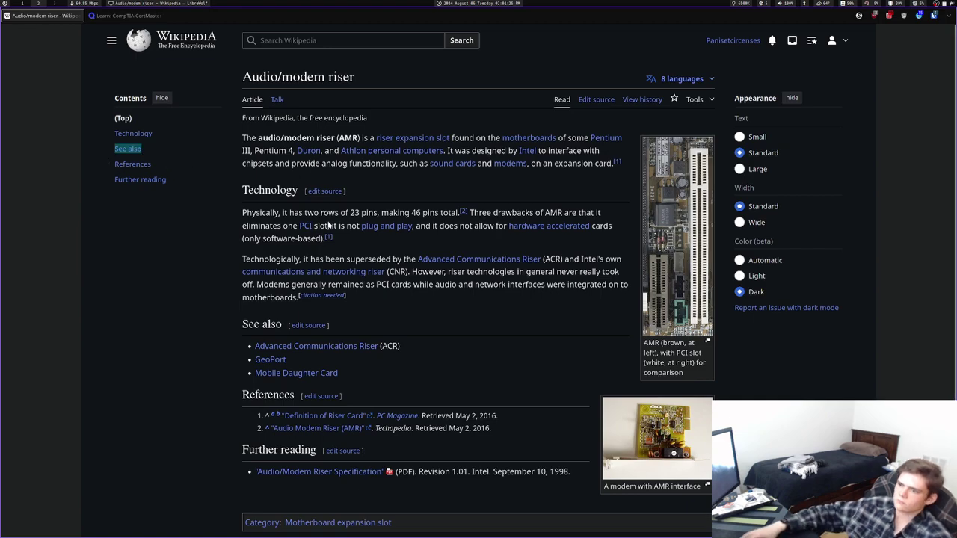
{"action": "left_click_drag", "start_coordinate": [410, 272], "coordinate": [257, 284]}
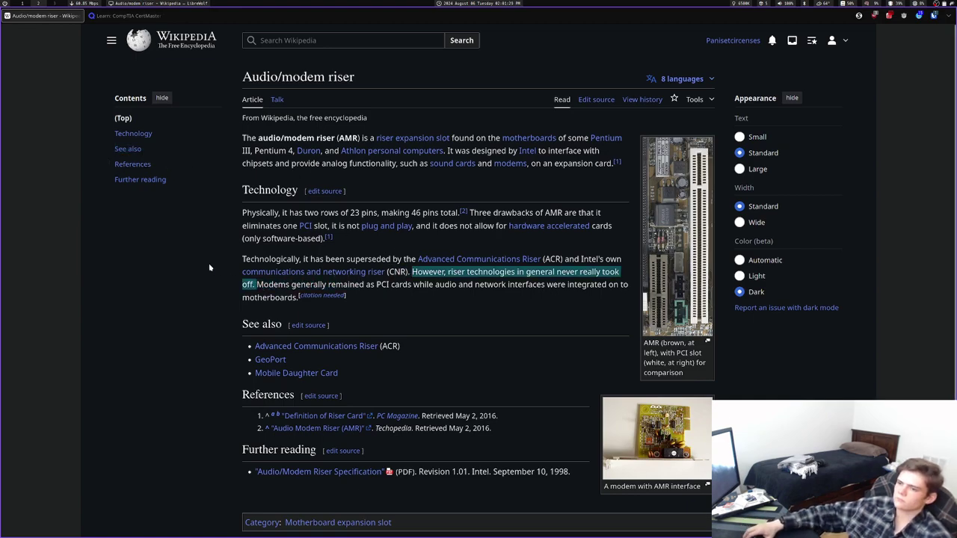
{"action": "scroll", "coordinate": [208, 263], "scroll_direction": "down", "scroll_amount": 3}
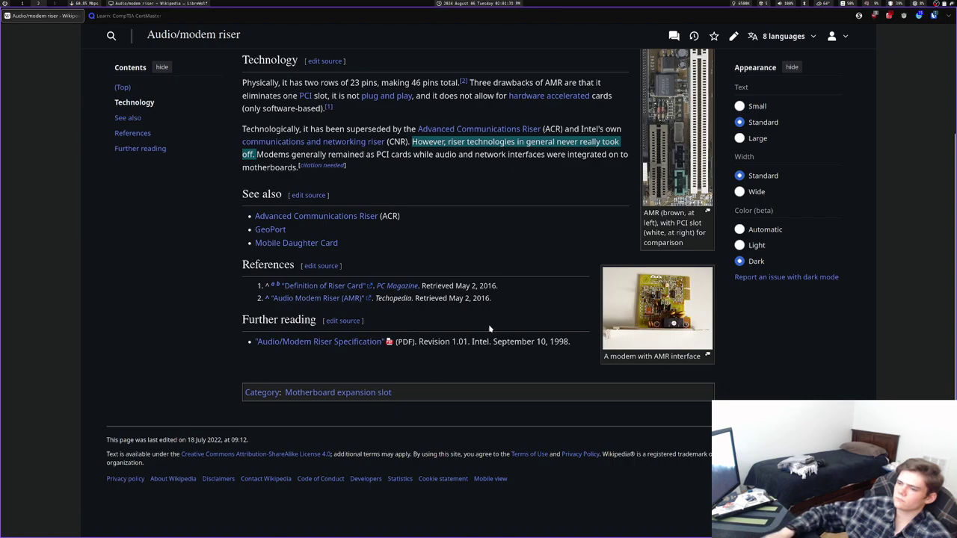
{"action": "left_click_drag", "start_coordinate": [571, 342], "coordinate": [493, 342]}
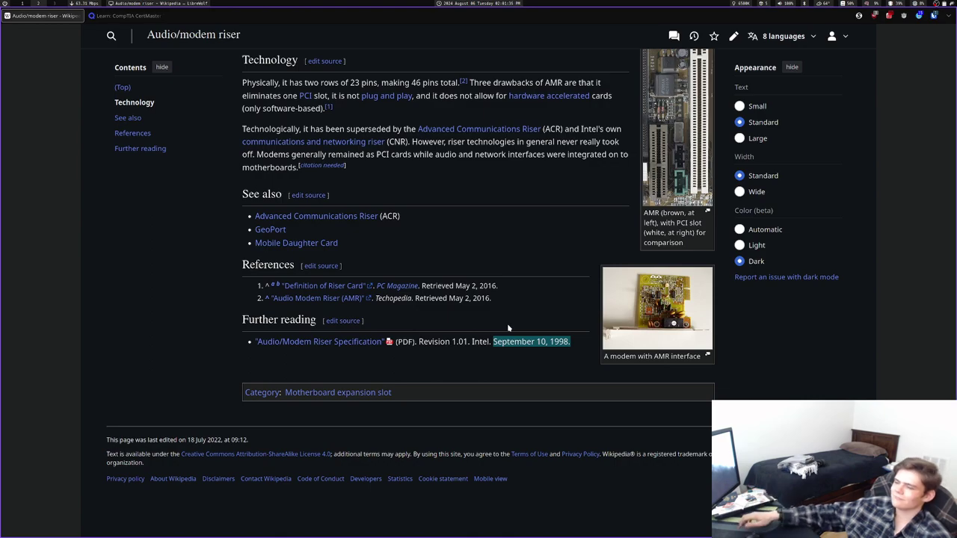
Close the article, continue the quiz, and answer ceiling cabling with Plenum-rated Cat 6a and the slow Windows 11 interface with visual effects for best performance
{"action": "key", "text": "ctrl+w"}
{"action": "key", "text": "space"}
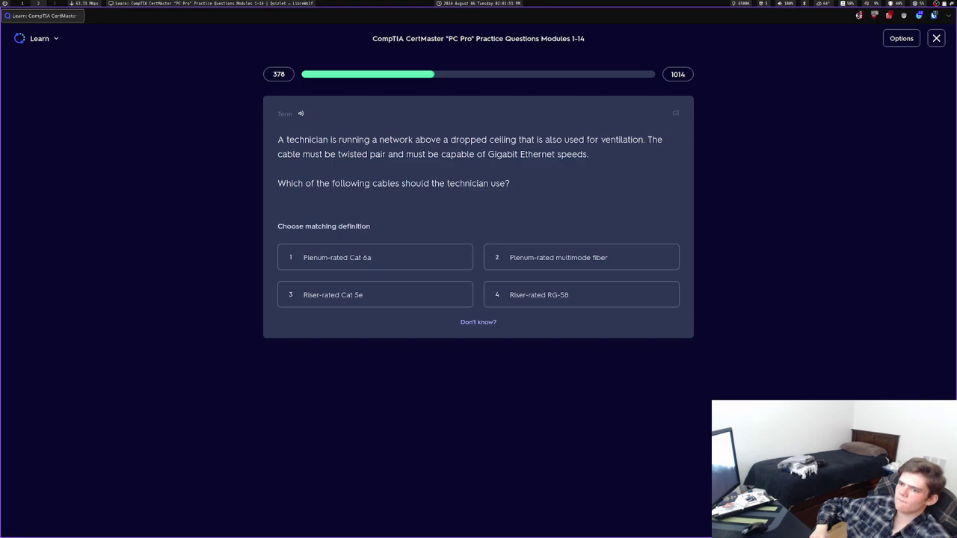
{"action": "key", "text": "1"}
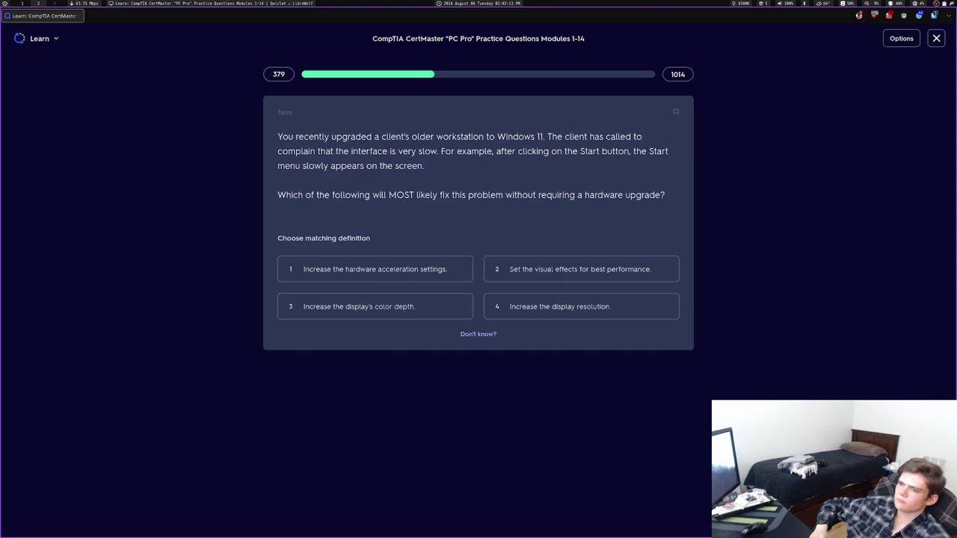
{"action": "key", "text": "2"}
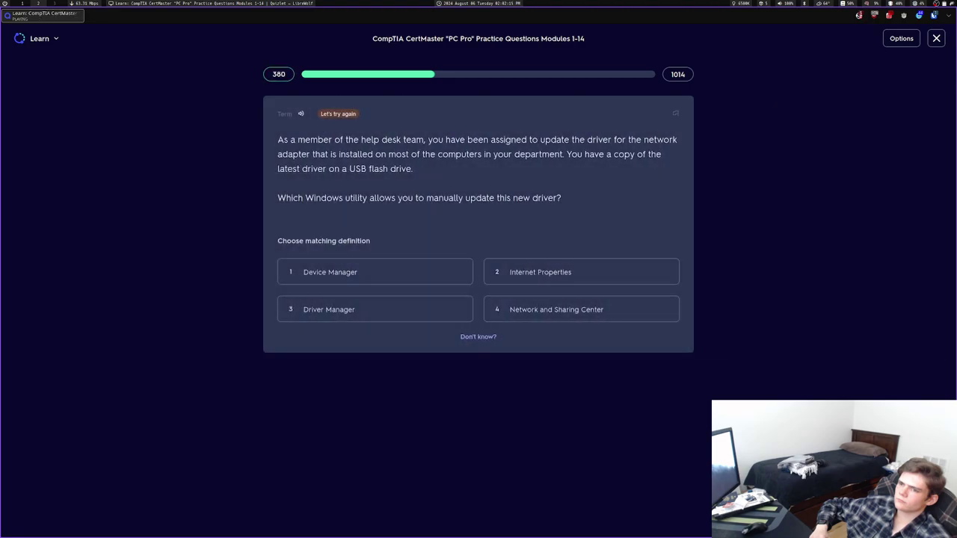
Answer the repeated driver update question with Device Manager, the bus type with AMR, and the GPL question with source code freely available to anybody
{"action": "key", "text": "1"}
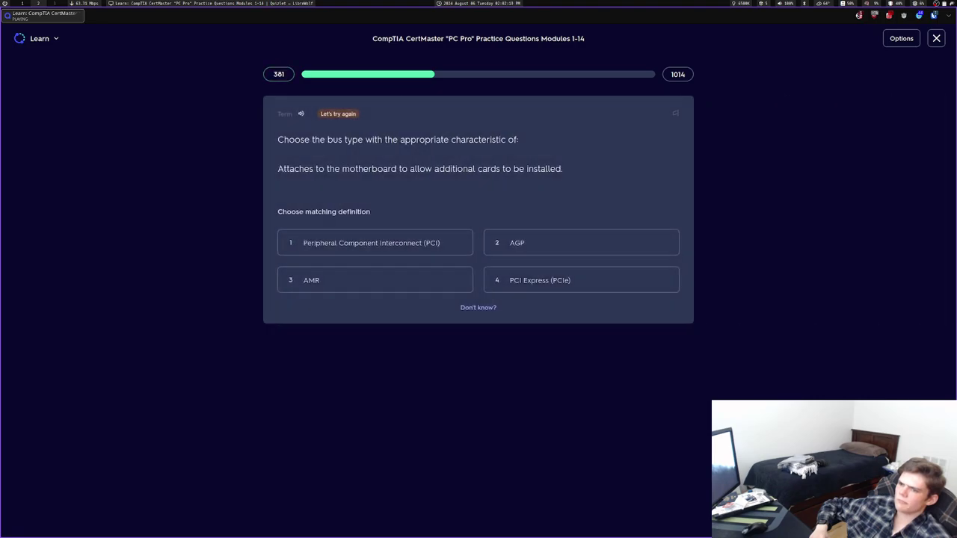
{"action": "key", "text": "3"}
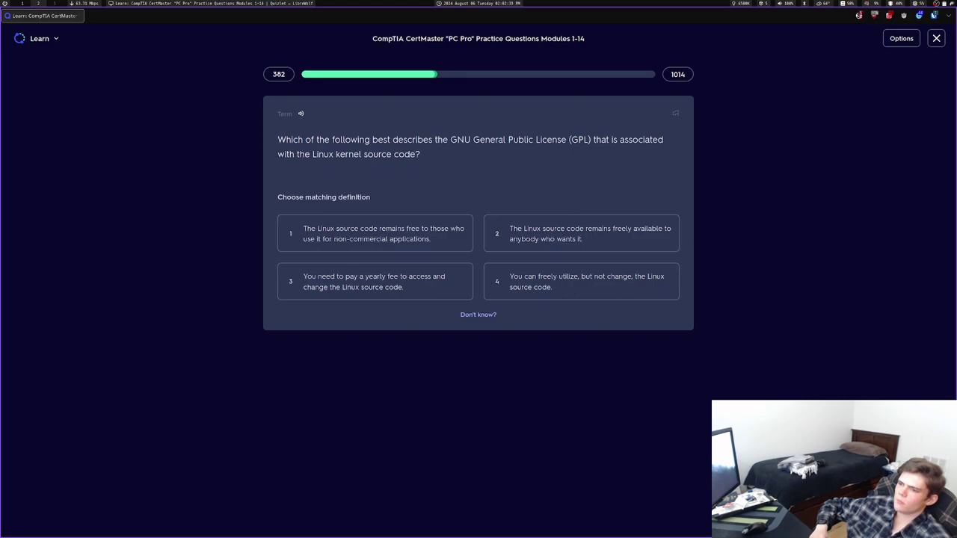
{"action": "key", "text": "2"}
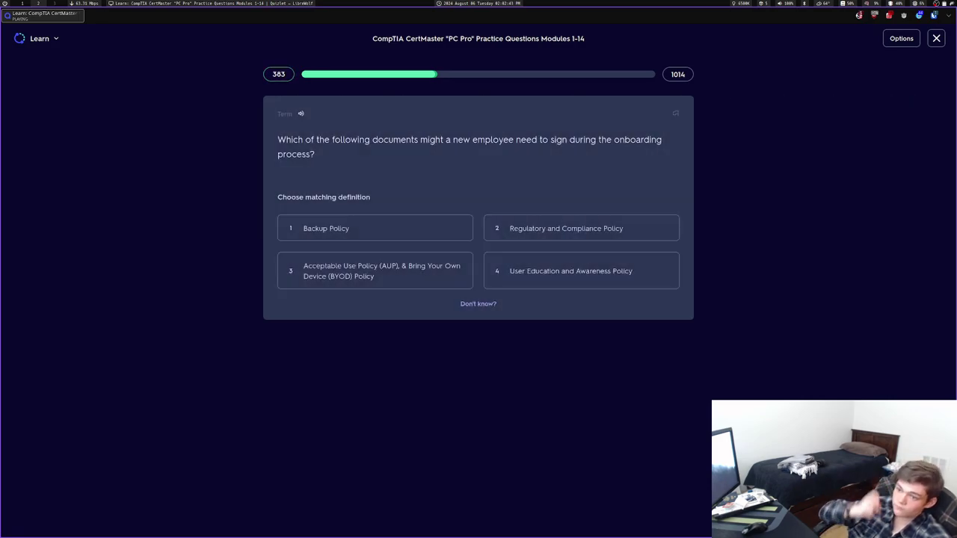
Answer onboarding documents with AUP & BYOD Policy, user profile path with C:\Users\username, and personal tablet data protection with Device Encryption Policy, and continue
{"action": "key", "text": "3"}
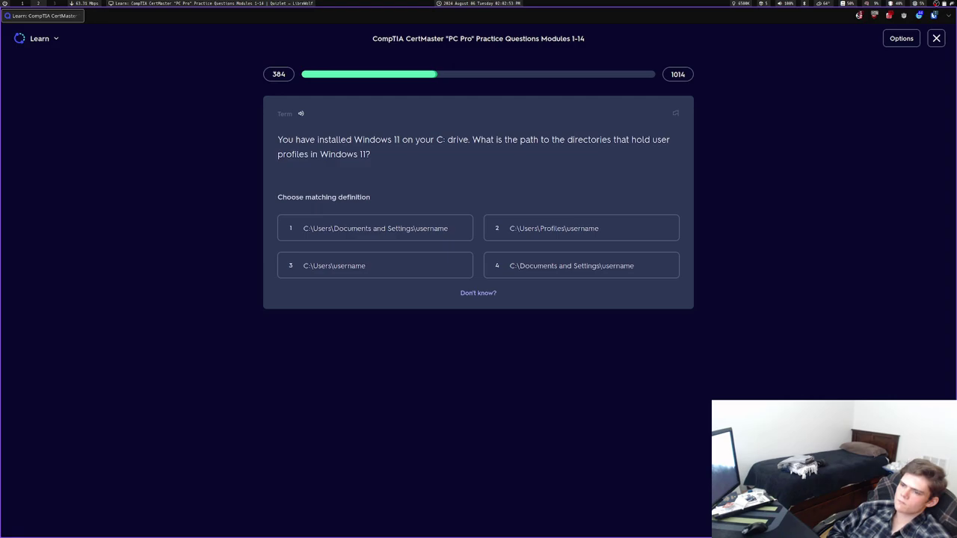
{"action": "key", "text": "3"}
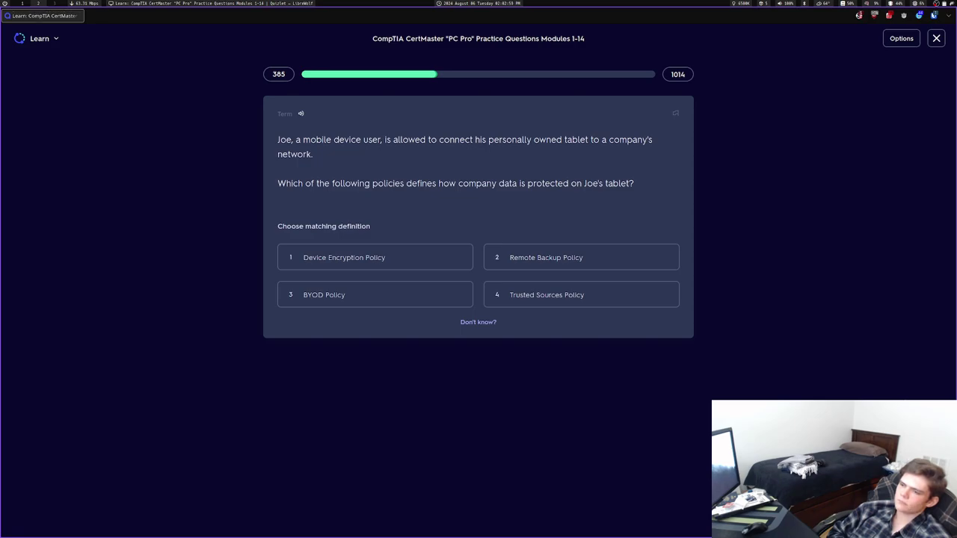
{"action": "key", "text": "1"}
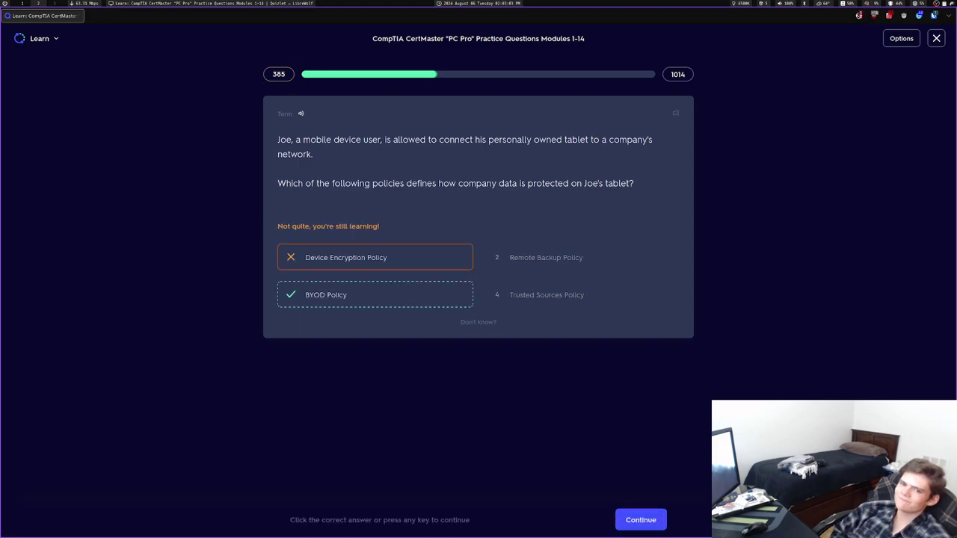
{"action": "key", "text": "space"}
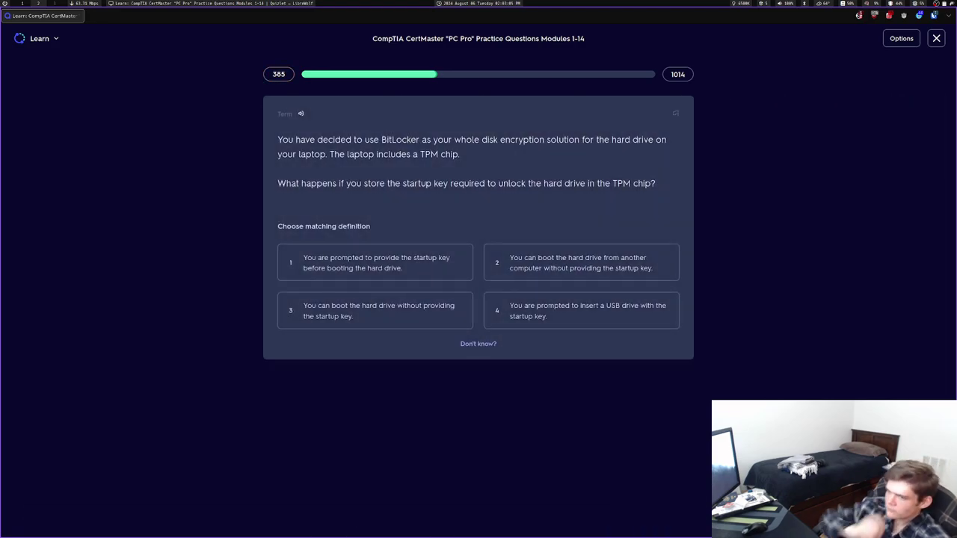
Answer the BitLocker TPM question with booting without providing the startup key, TV projection with Windows key + P twice, and 15-computer office sharing with Workgroup
{"action": "key", "text": "3"}
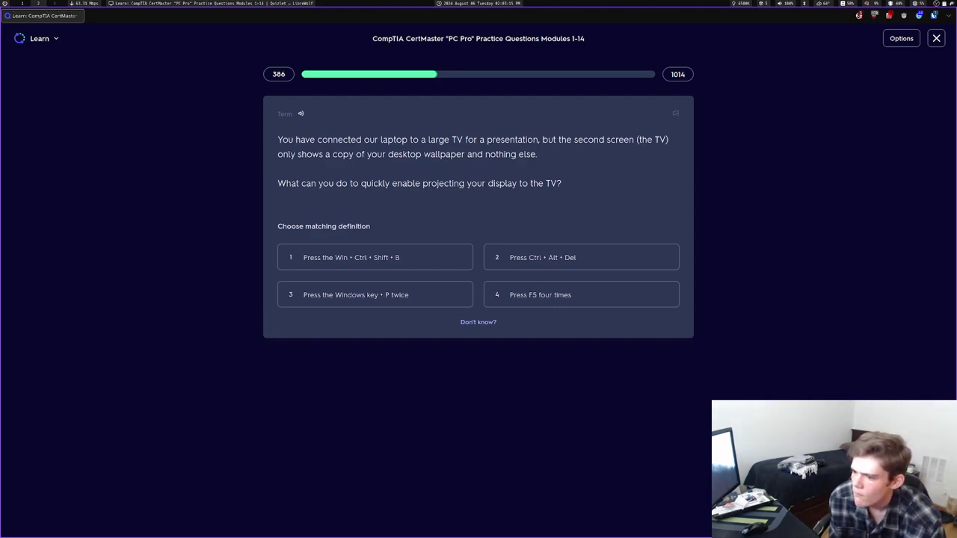
{"action": "key", "text": "3"}
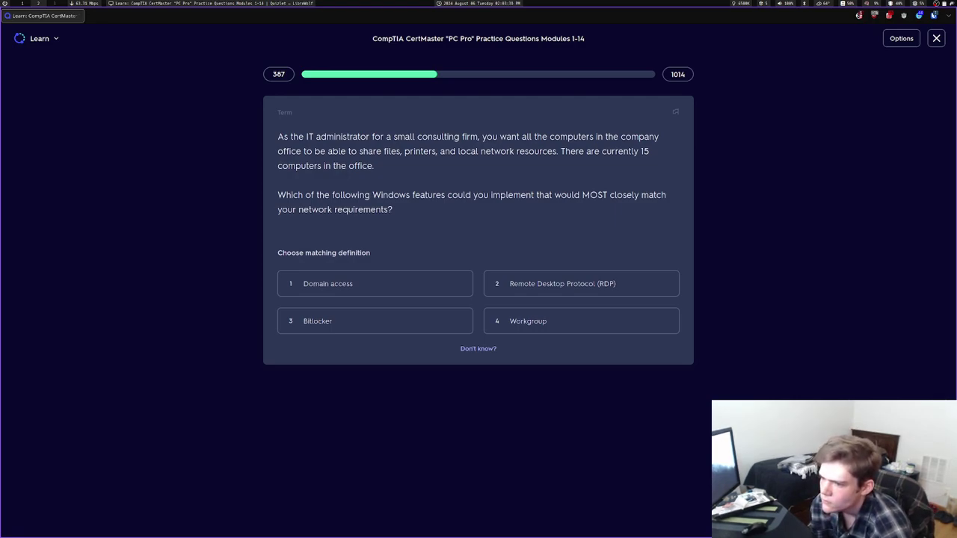
{"action": "key", "text": "4"}
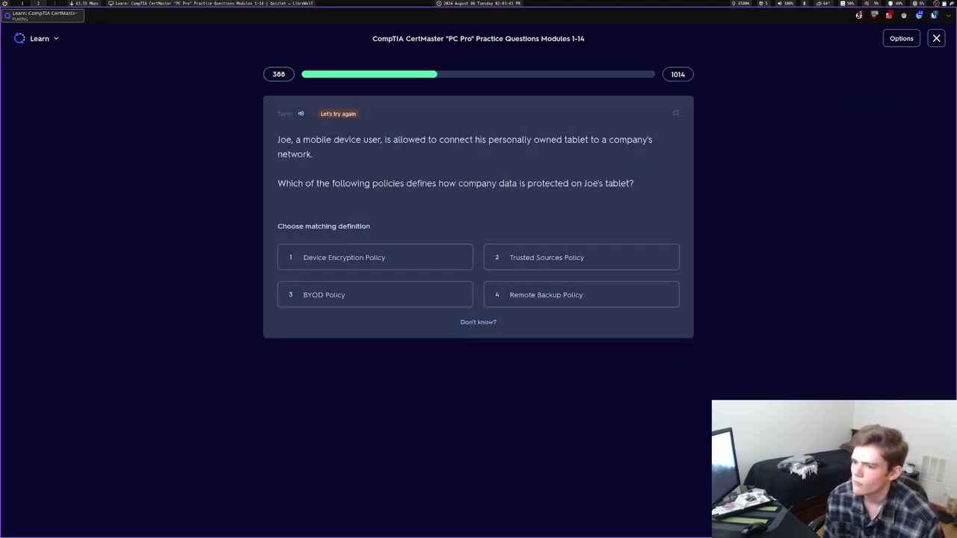
Answer the repeated tablet question with BYOD Policy, enforced security app with Mobile device management, and 100-system deployment with network installation plus individual disk installs
{"action": "key", "text": "3"}
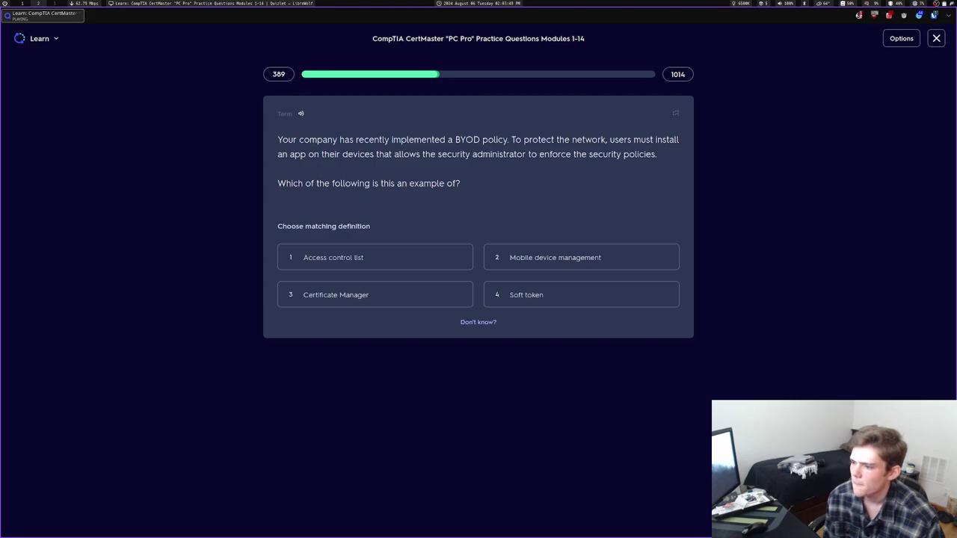
{"action": "key", "text": "2"}
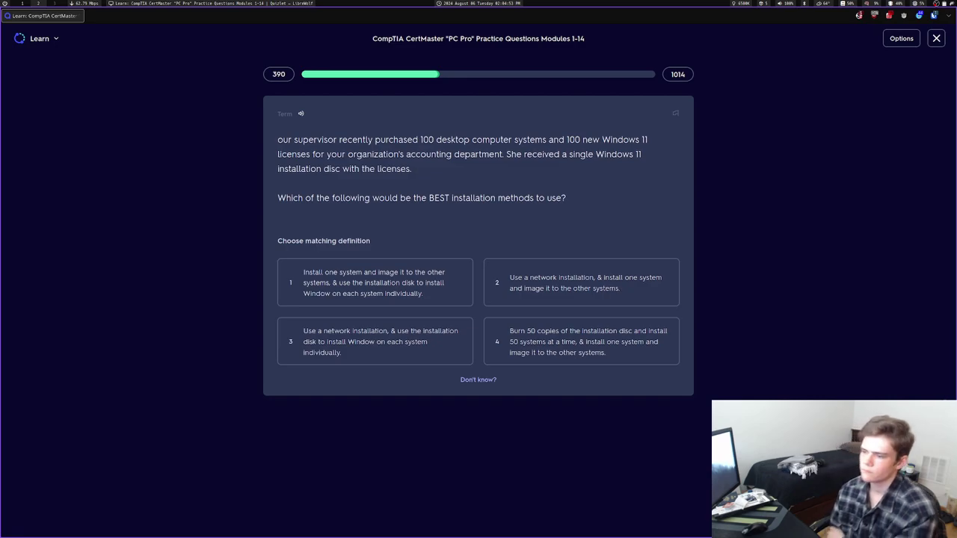
{"action": "key", "text": "3"}
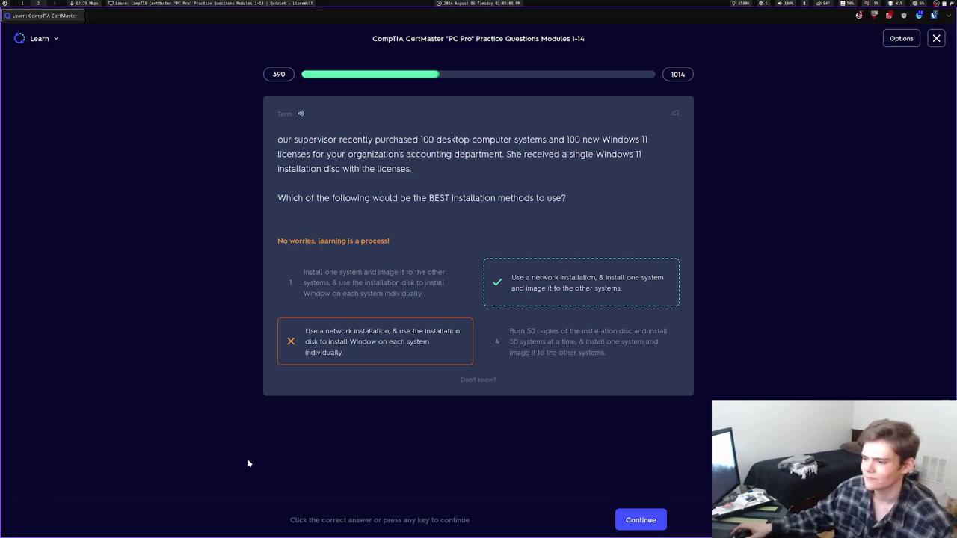
Continue, answer the dirty projector vents question with Intermittent shutdowns and the unprotected Storage Space resiliency type with Parity, and continue
{"action": "key", "text": "Return"}
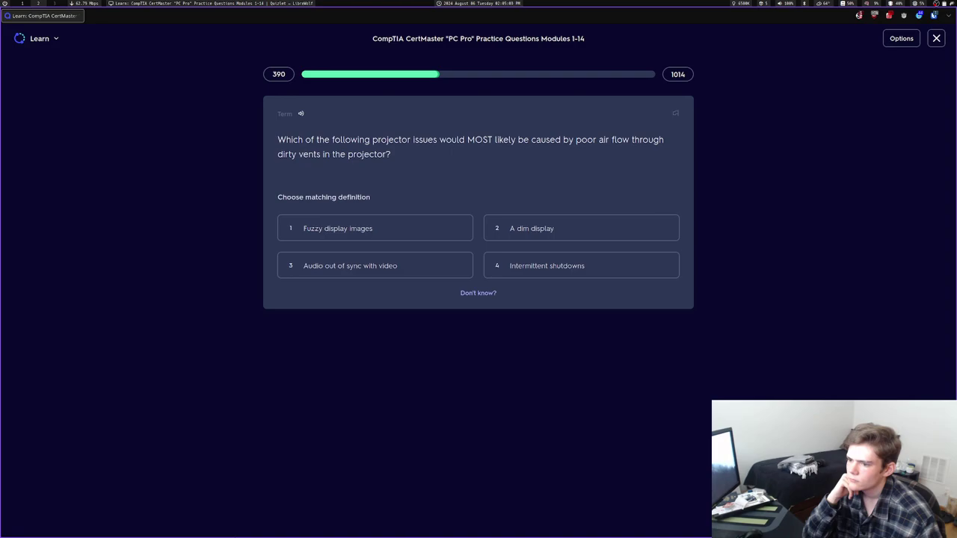
{"action": "key", "text": "4"}
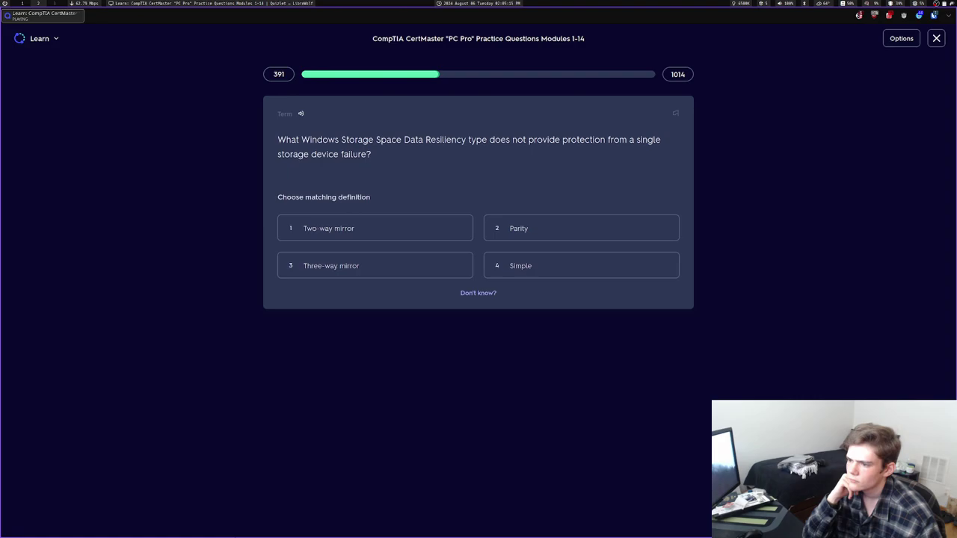
{"action": "key", "text": "2"}
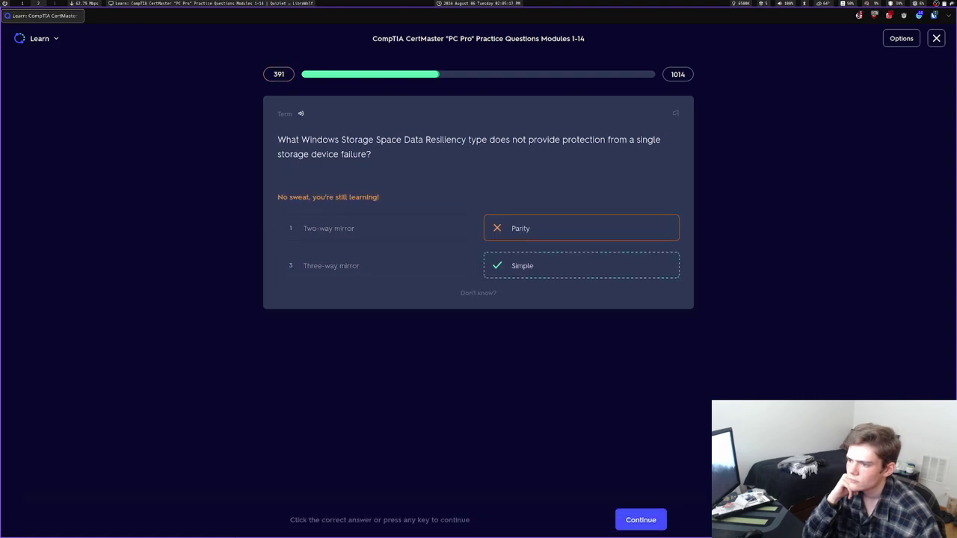
{"action": "key", "text": "space"}
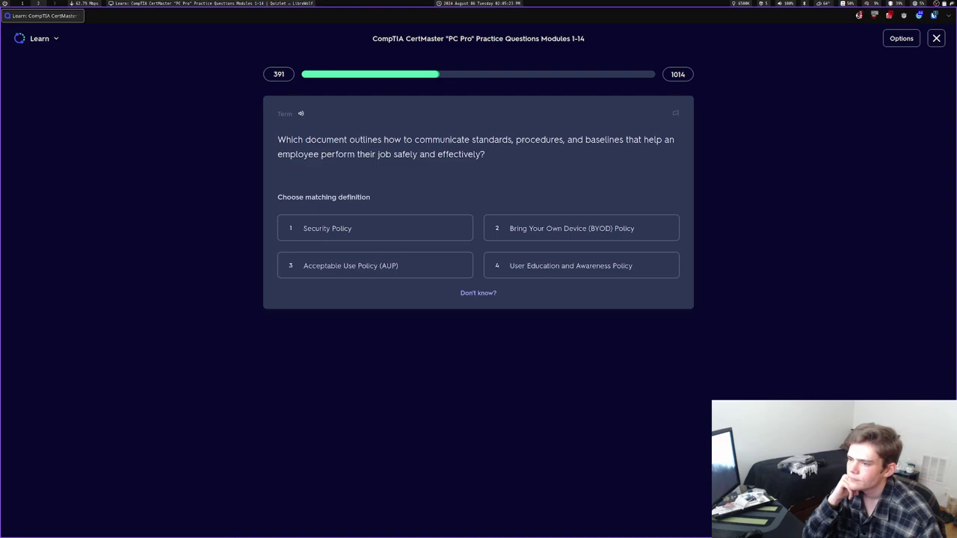
Answer the employee standards document with User Education and Awareness Policy, sensitive wireless transfer with Bluetooth, and network driver crash with Safe Mode and driver uninstall
{"action": "key", "text": "4"}
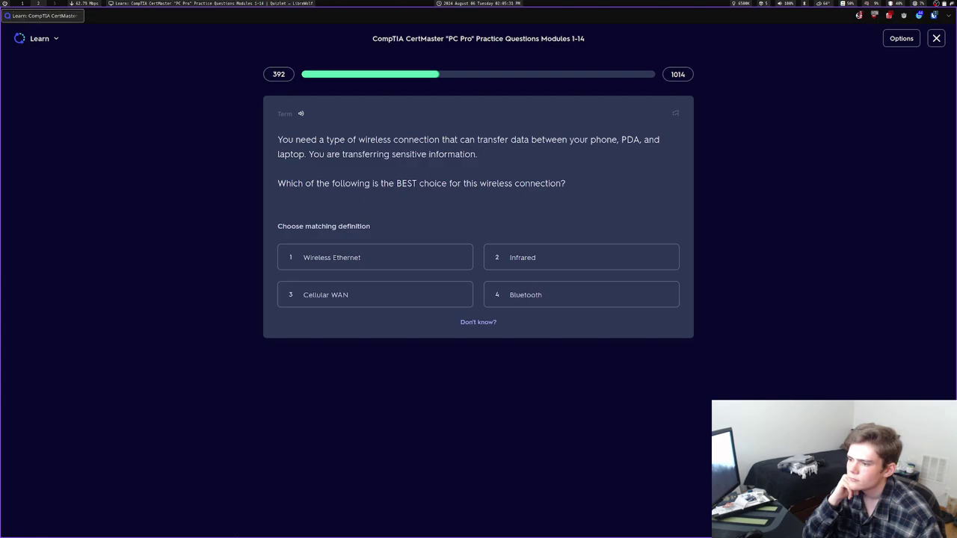
{"action": "key", "text": "4"}
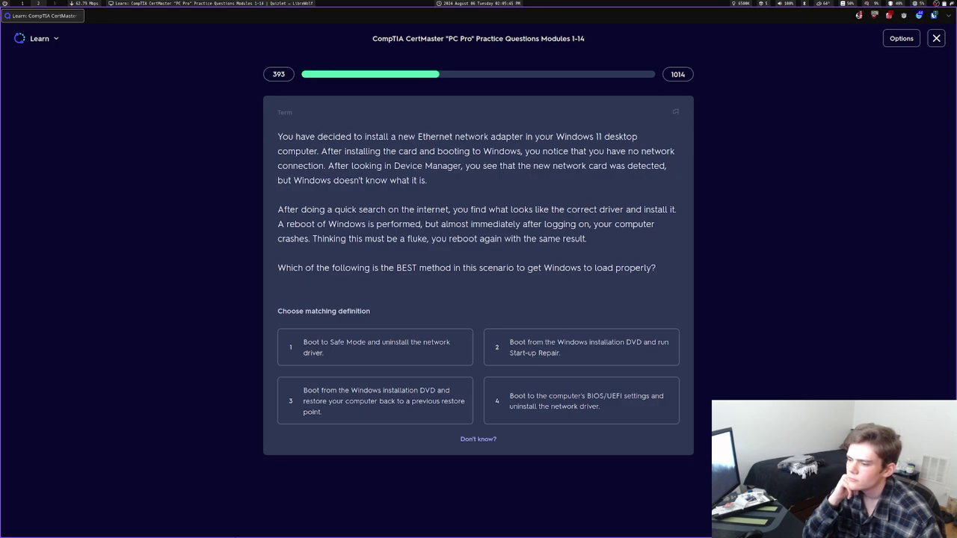
{"action": "key", "text": "1"}
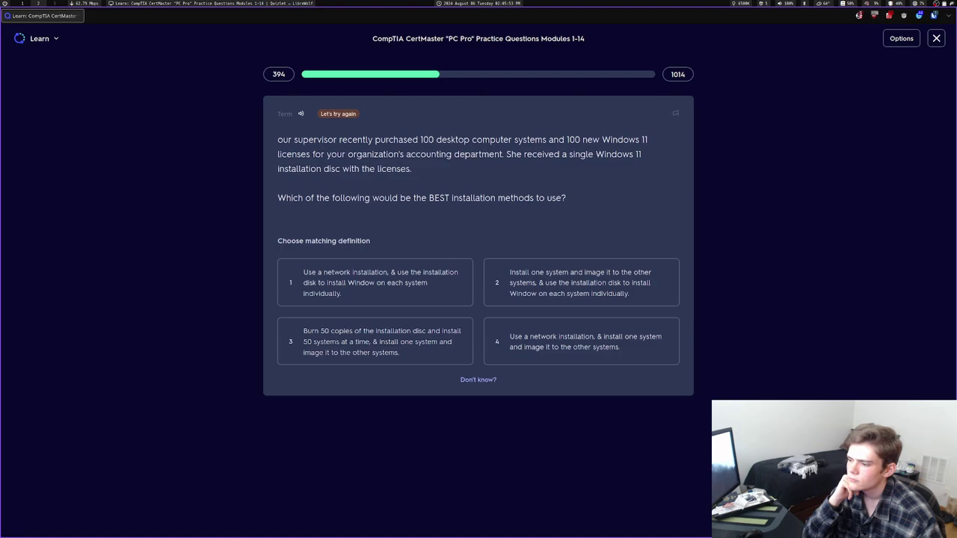
Answer the repeated 100-system deployment with network installation plus imaging and the repeated Storage Space question with Simple, and continue to the next round
{"action": "key", "text": "4"}
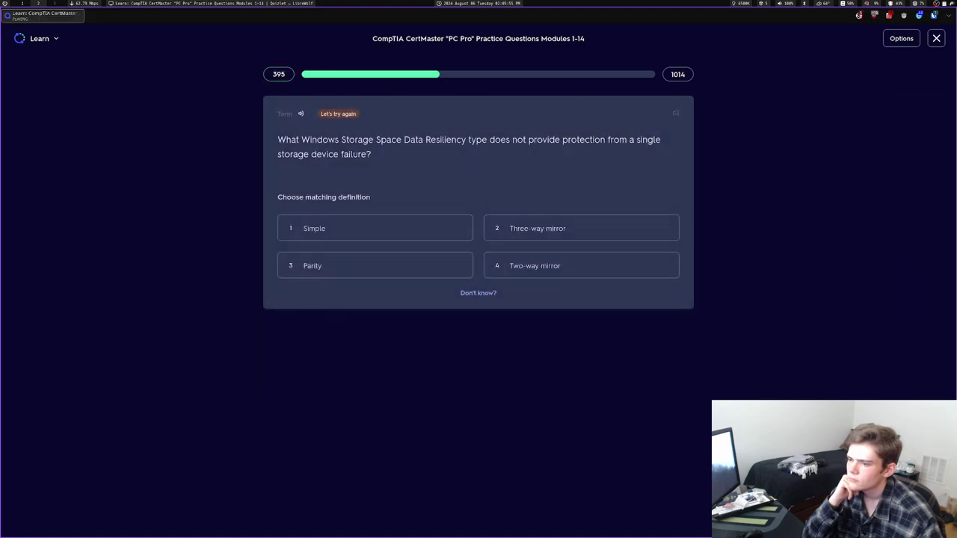
{"action": "key", "text": "1"}
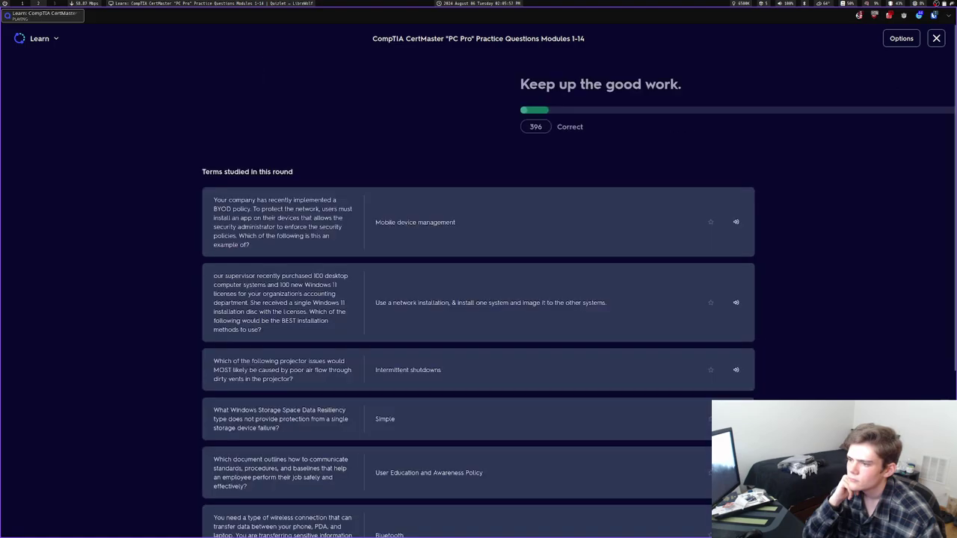
{"action": "key", "text": "Return"}
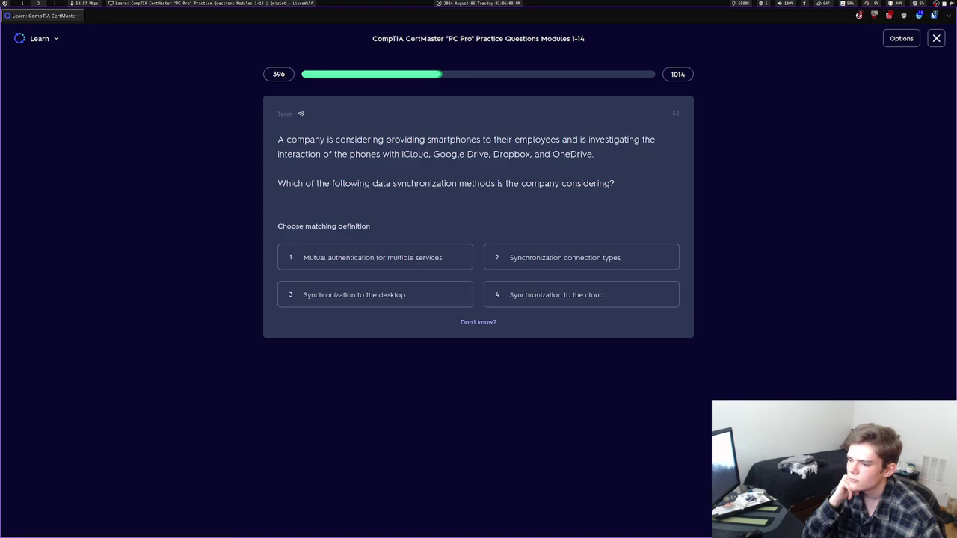
Answer smartphone data synchronization with Synchronization to the cloud and the cloud service transition with PaaS with a simple multi-tenancy implementation, and continue
{"action": "key", "text": "4"}
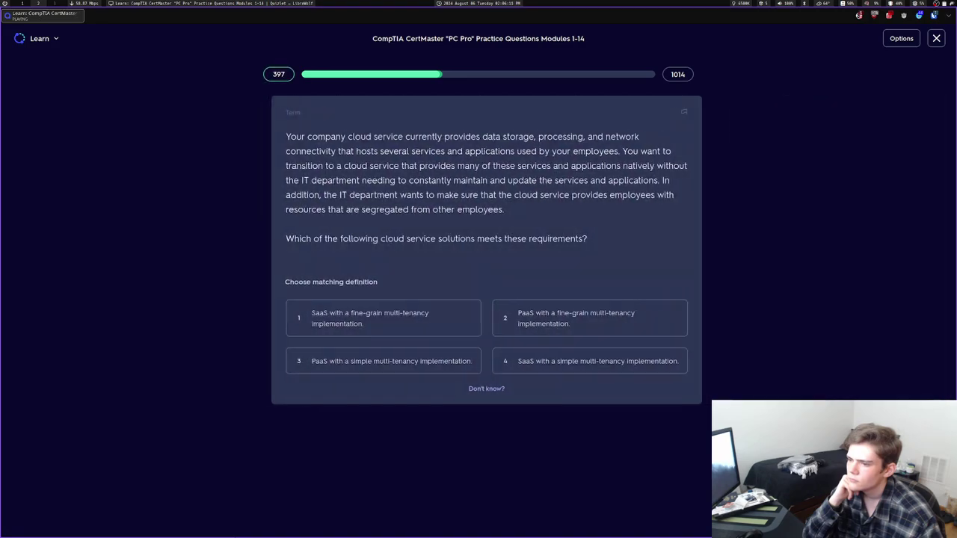
{"action": "key", "text": "3"}
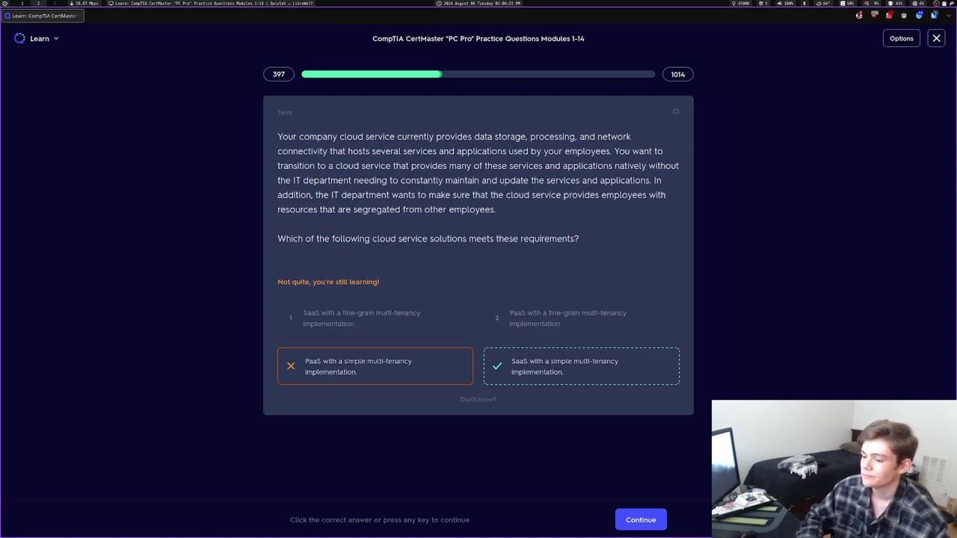
{"action": "key", "text": "space"}
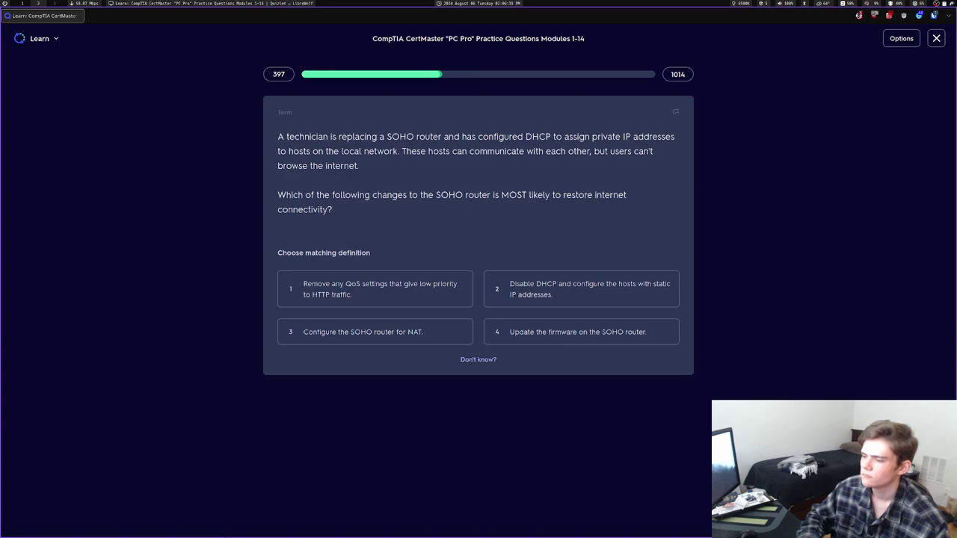
Answer the SOHO router connectivity question with updating the firmware, continue, and answer the CrossFire monitor connection with Primary (first) video card
{"action": "key", "text": "4"}
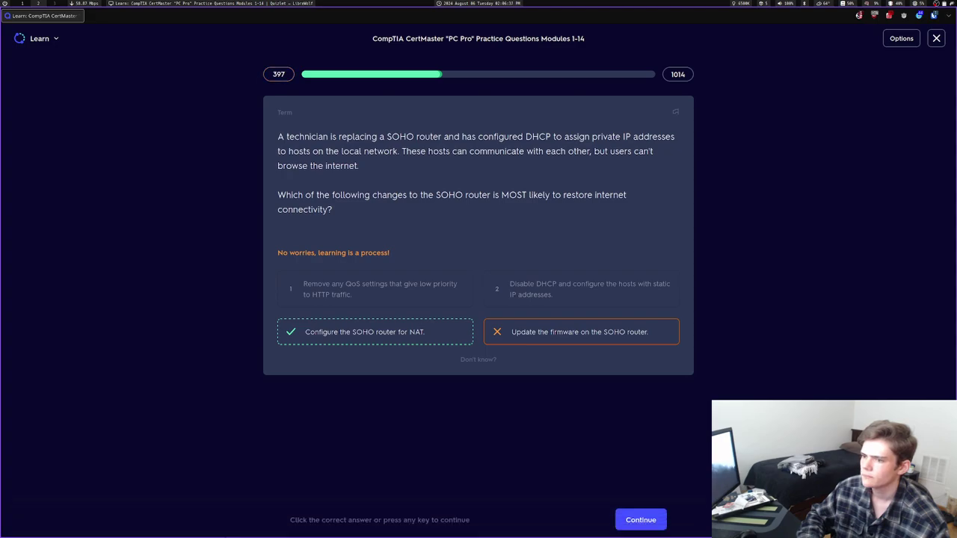
{"action": "key", "text": "Return"}
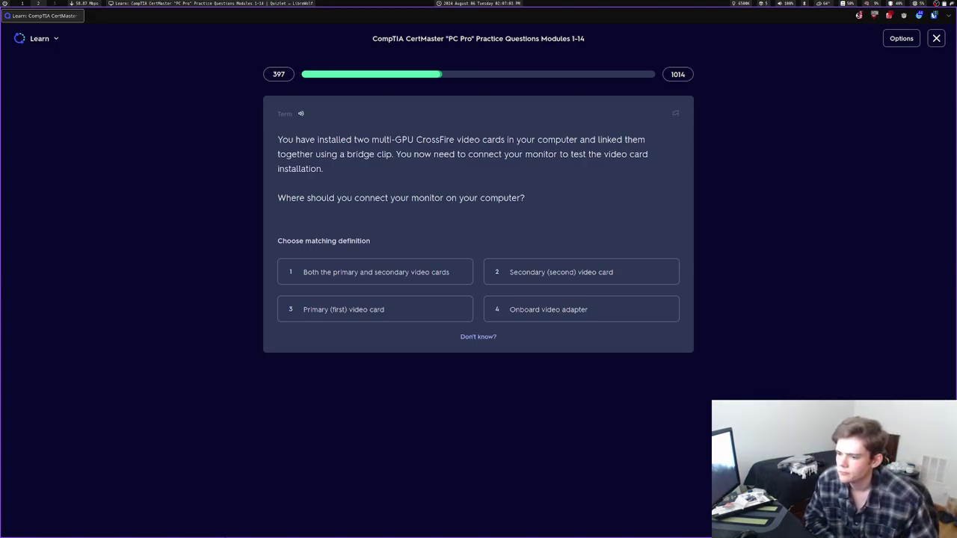
{"action": "key", "text": "3"}
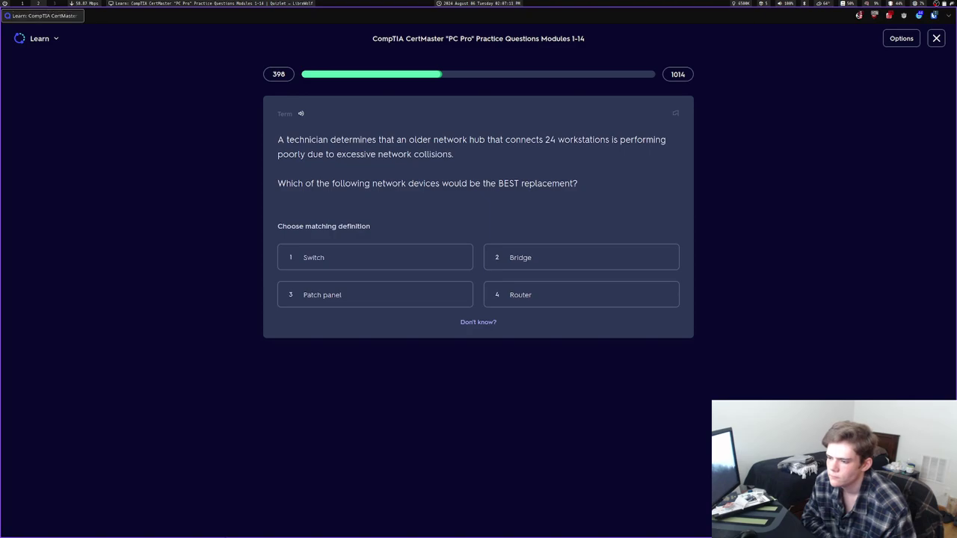
Answer the hub replacement with Switch, EFS file security with encrypting the FEK by creating a key pair, and CPU socket with single microprocessor-motherboard connector
{"action": "key", "text": "1"}
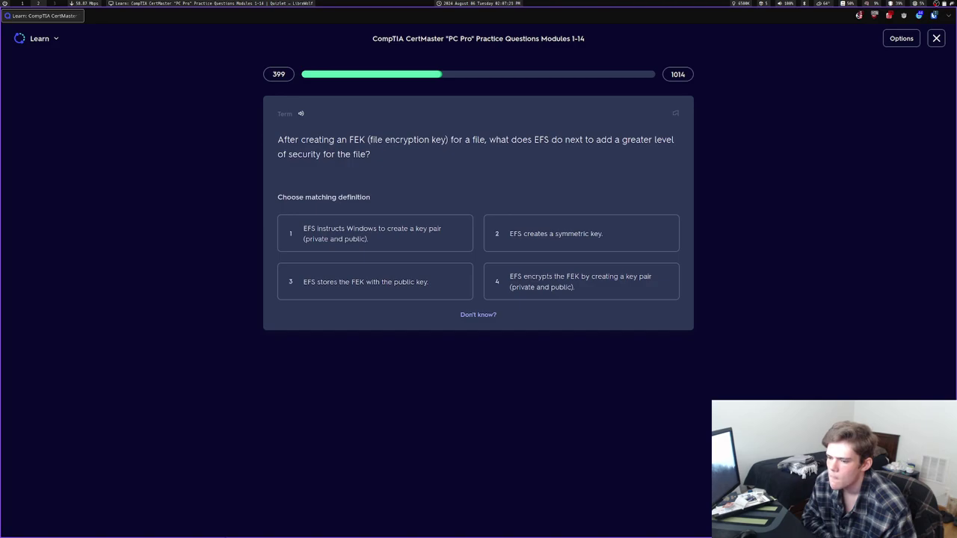
{"action": "key", "text": "4"}
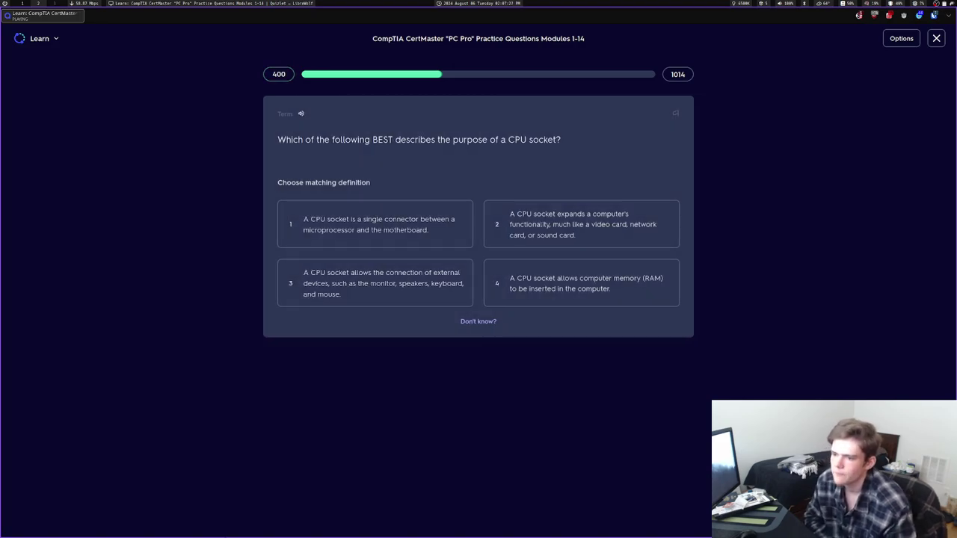
{"action": "key", "text": "1"}
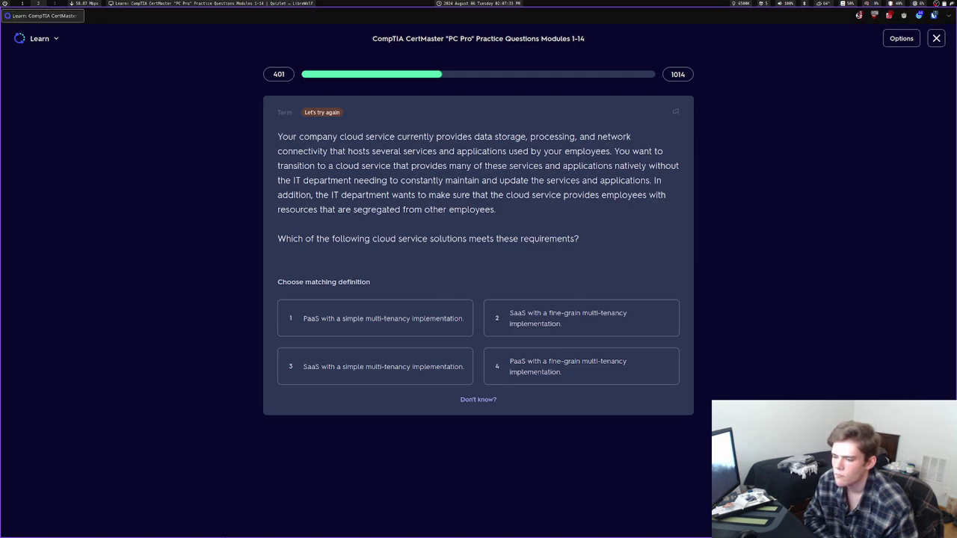
Answer the repeated cloud service question with SaaS with simple multi-tenancy and SOHO router question with Configure for NAT, and continue to the next round
{"action": "key", "text": "3"}
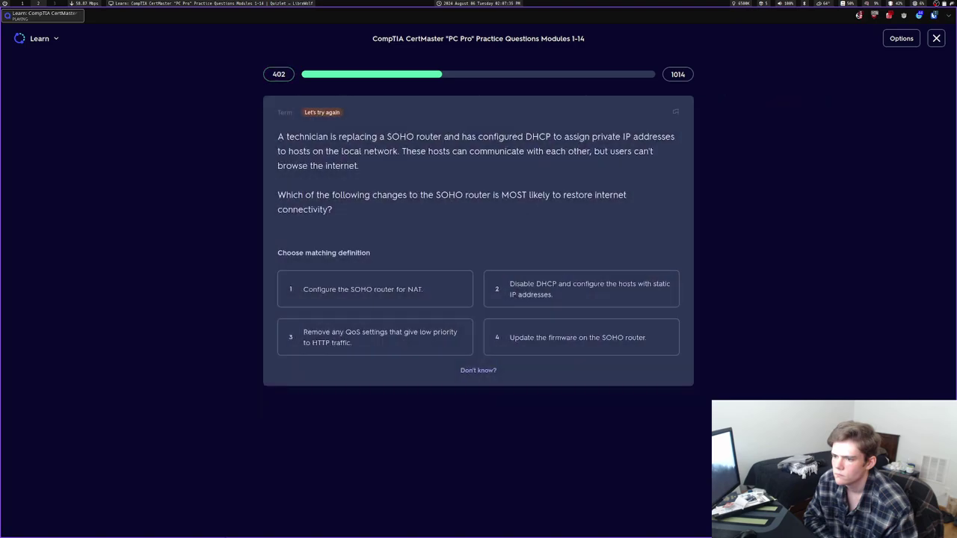
{"action": "key", "text": "1"}
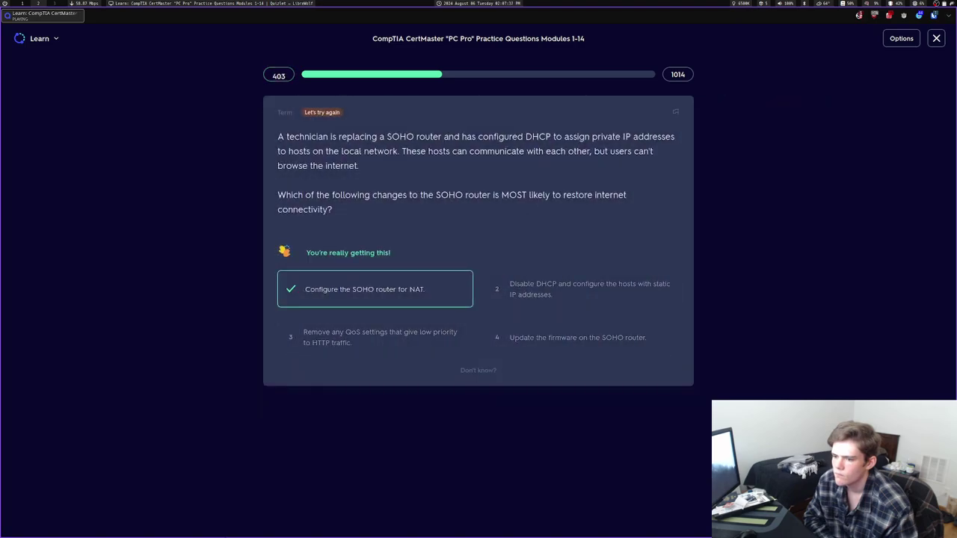
{"action": "key", "text": "Return"}
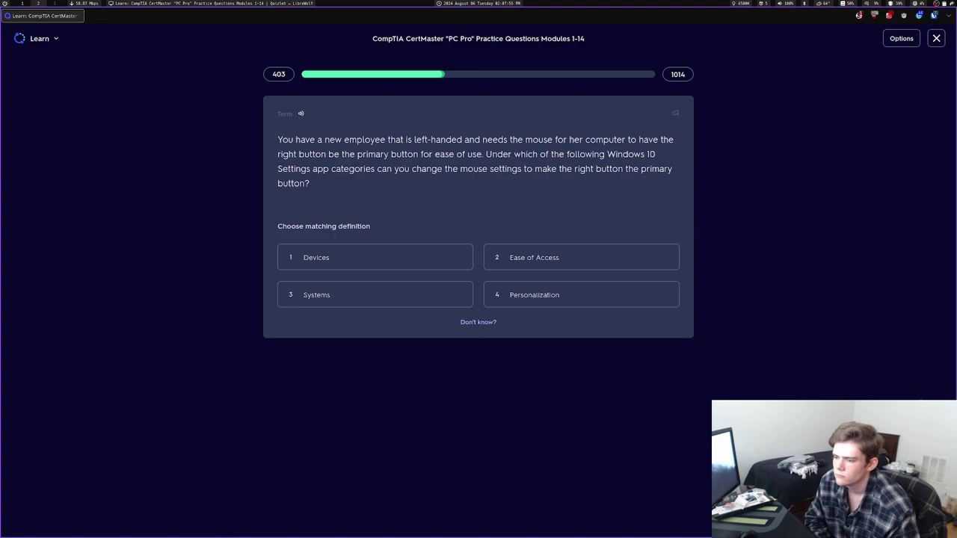
Answer the left-handed mouse settings with Personalization, asset tracking with Asset management, and dual-channel memory bandwidth increase with 10-25%, continuing after each incorrect answer
{"action": "key", "text": "4"}
{"action": "key", "text": "Return"}
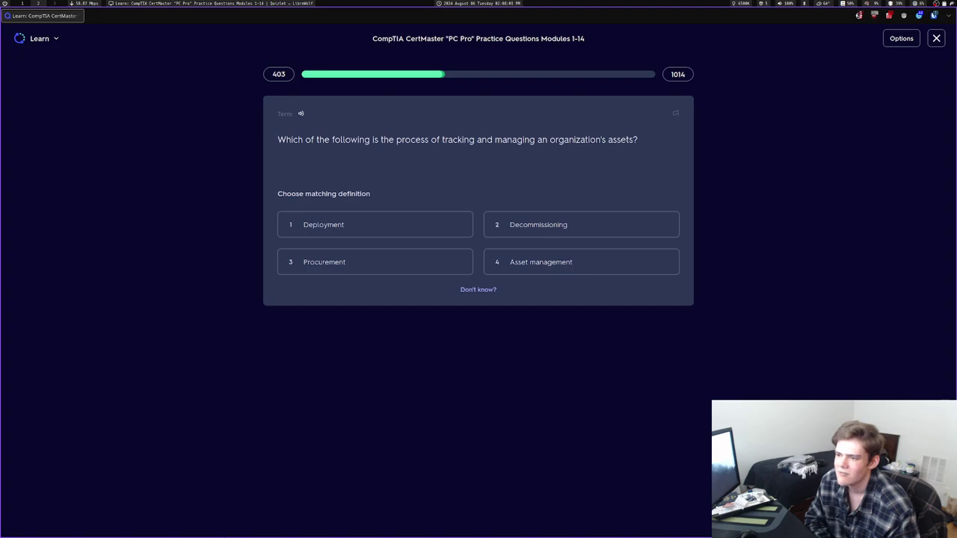
{"action": "key", "text": "4"}
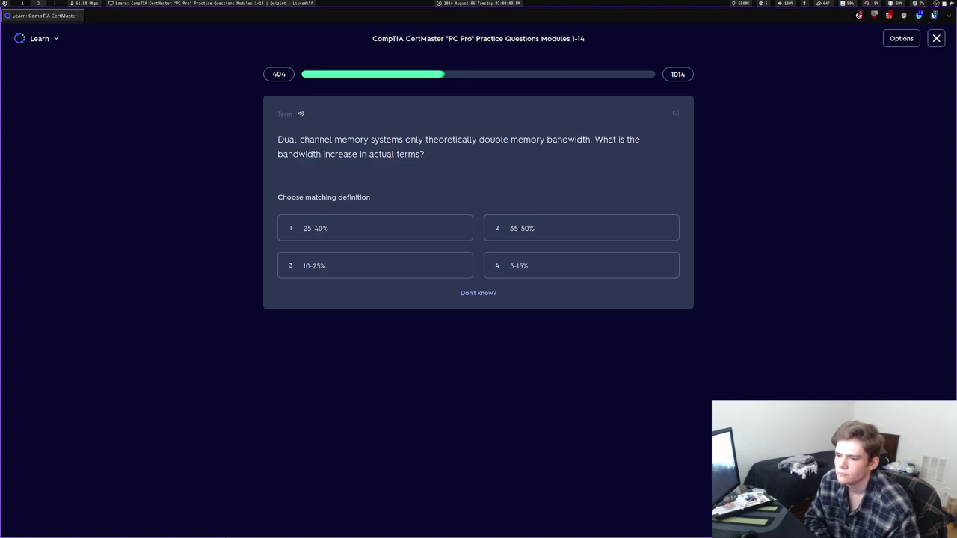
{"action": "key", "text": "3"}
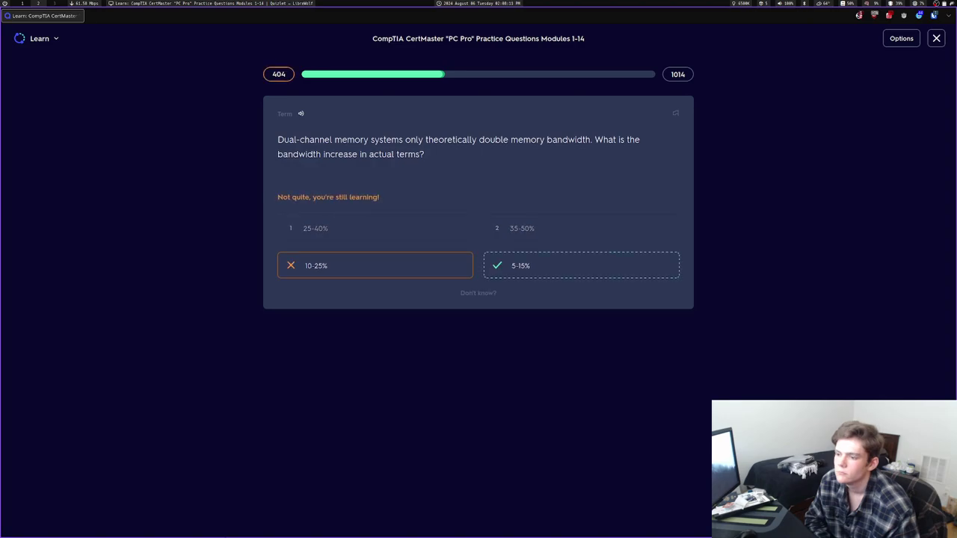
{"action": "key", "text": "Return"}
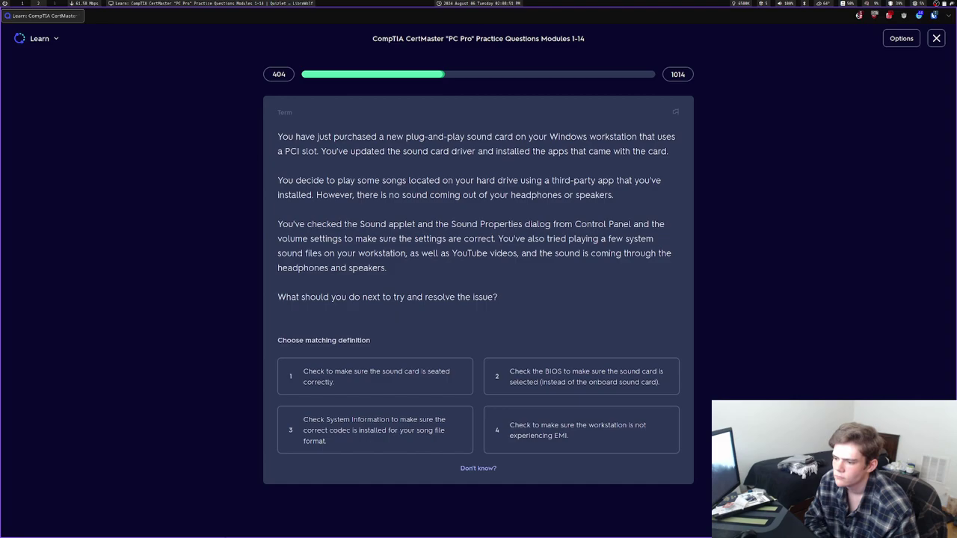
{"action": "key", "text": "1"}
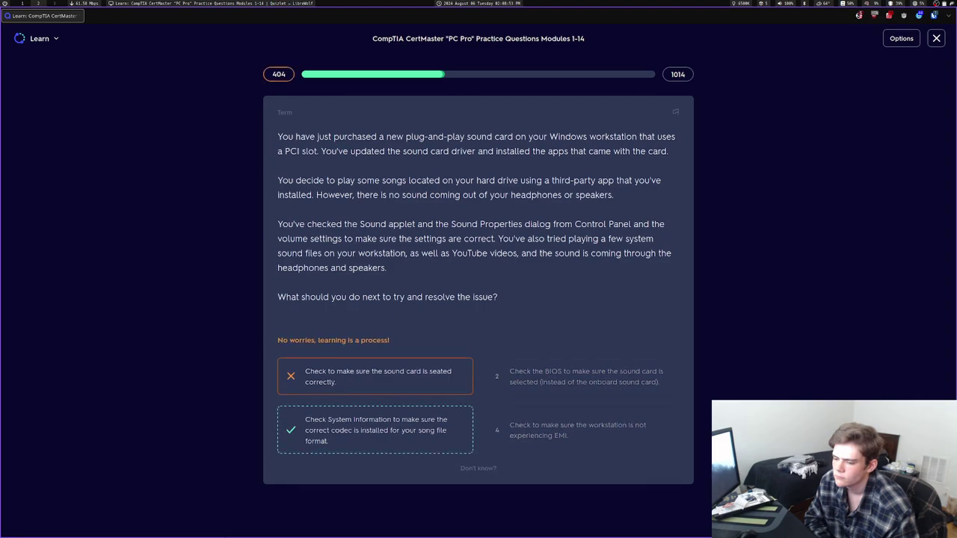
{"action": "key", "text": "space"}
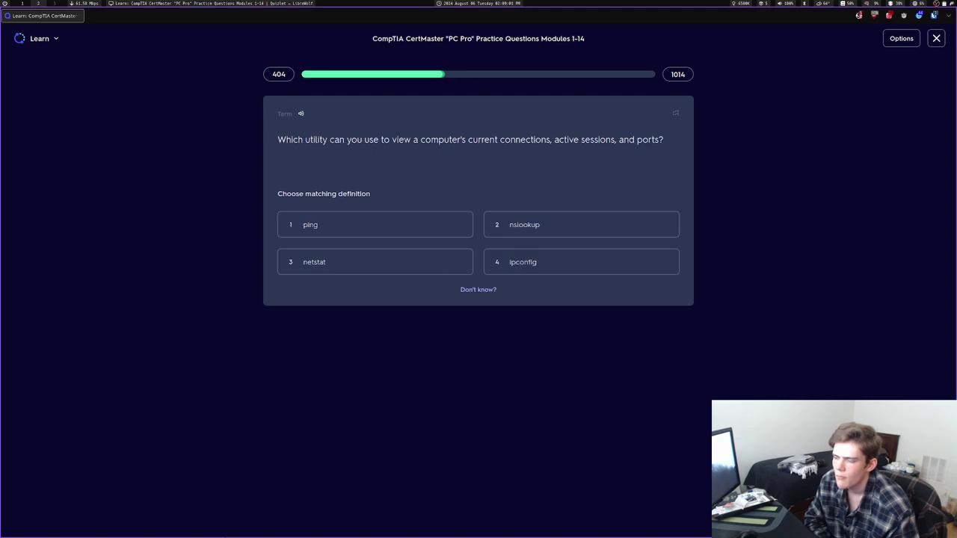
{"action": "key", "text": "3"}
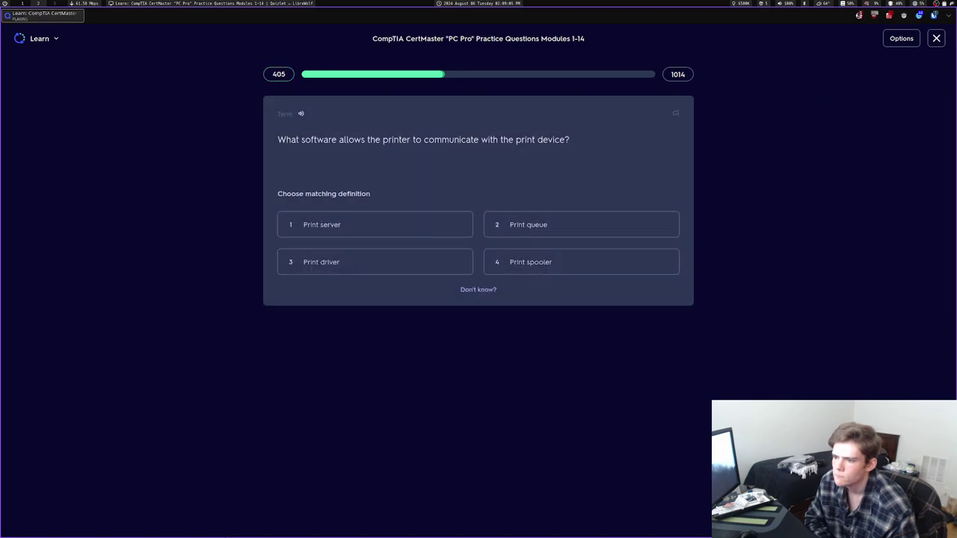
{"action": "key", "text": "3"}
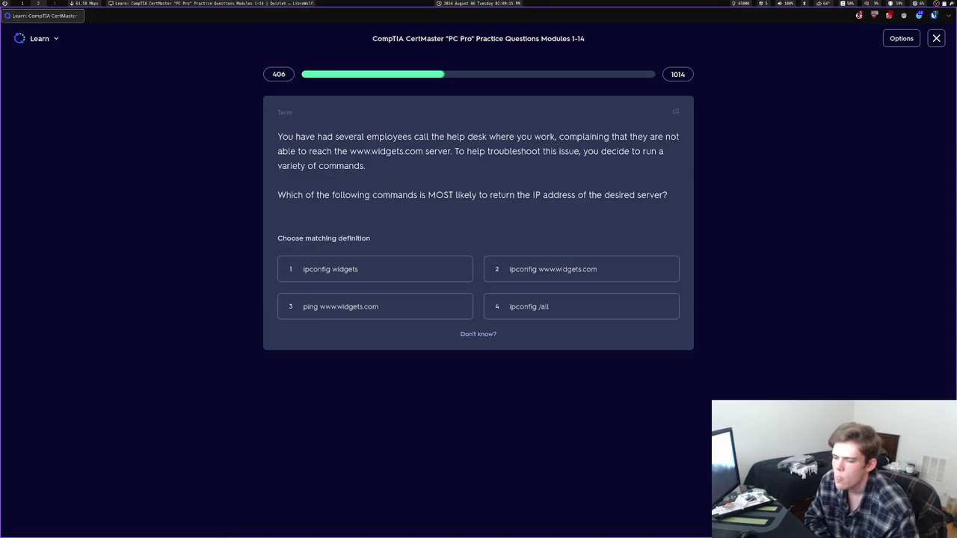
{"action": "key", "text": "3"}
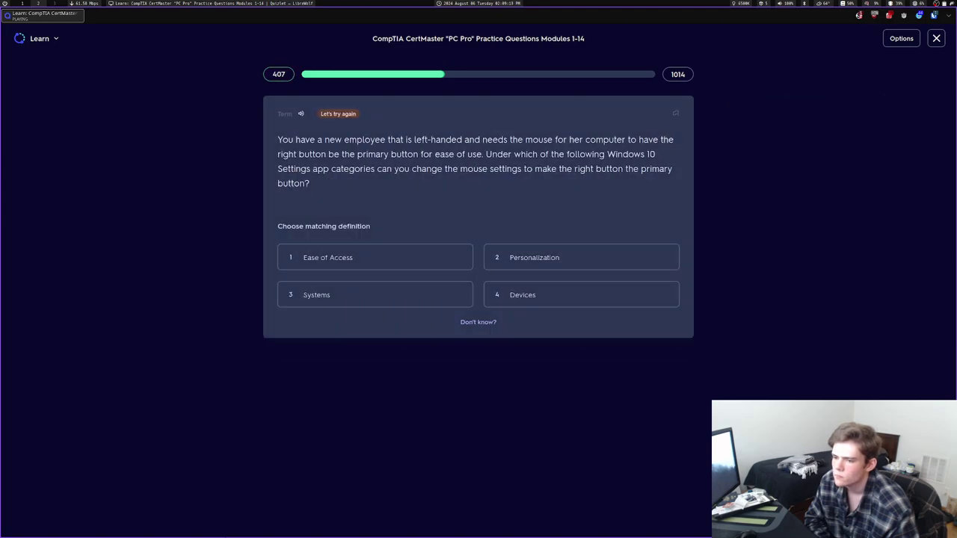
Answer the repeated mouse settings question with Devices, dual-channel bandwidth with 5-15%, and sound card issue with checking System Information for the correct codec
{"action": "key", "text": "4"}
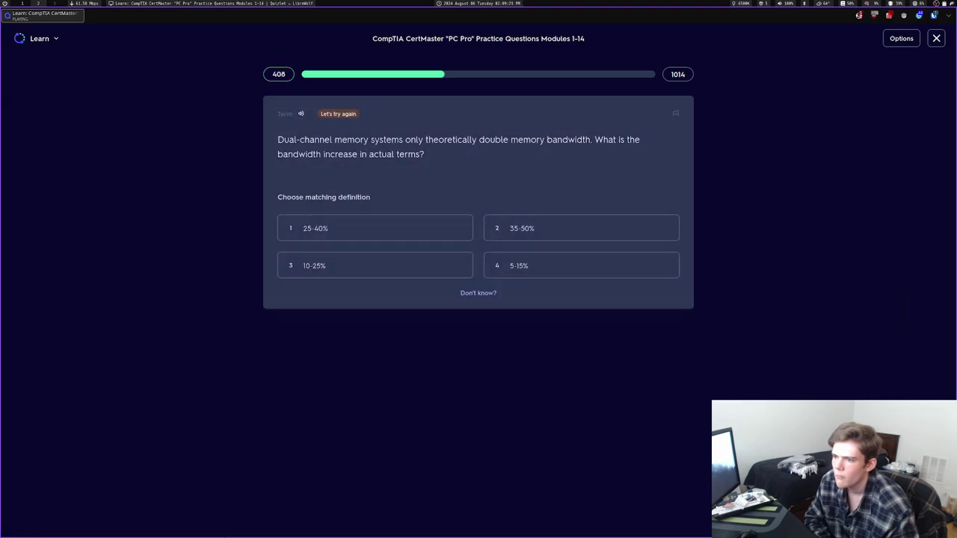
{"action": "key", "text": "4"}
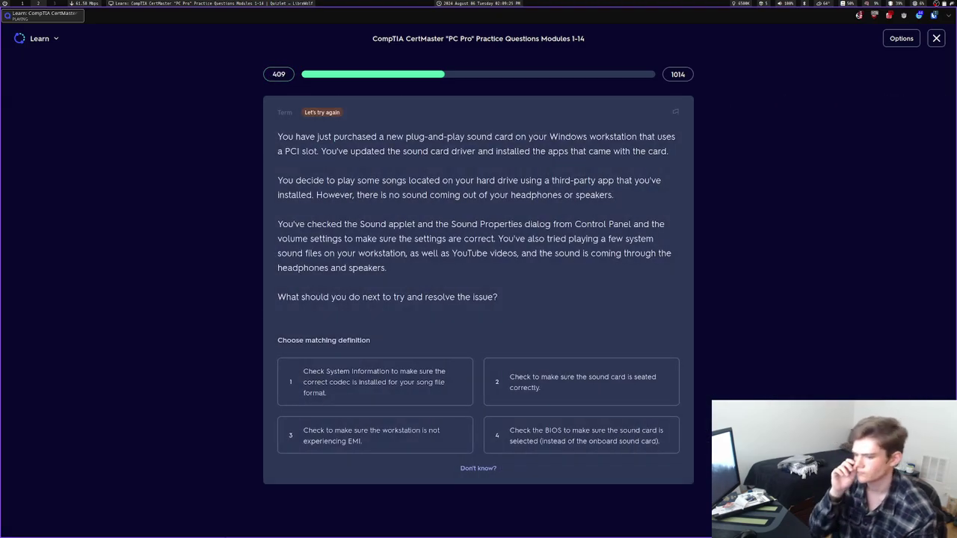
{"action": "key", "text": "1"}
Continue to the next round and answer the Windows 11 edition for most business professionals with Pro
{"action": "key", "text": "Return"}
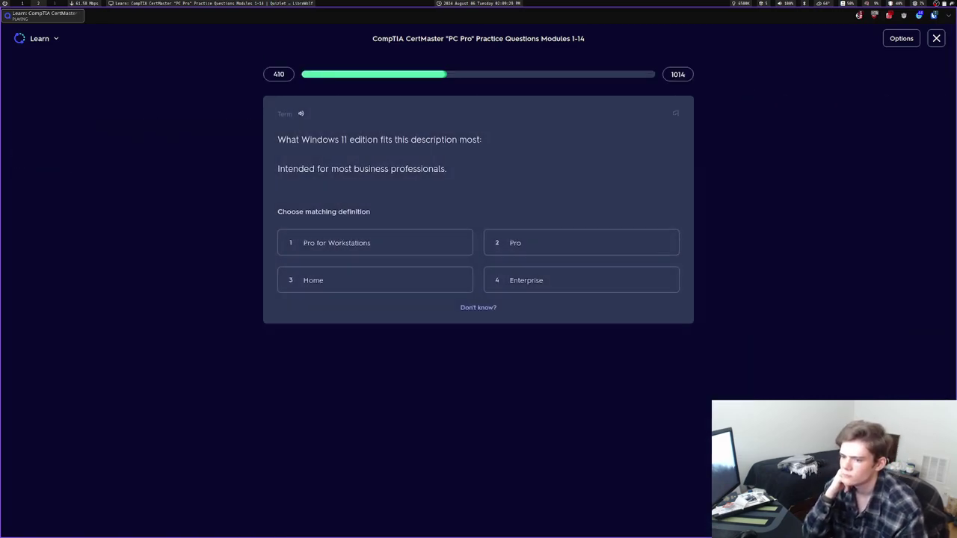
{"action": "key", "text": "2"}
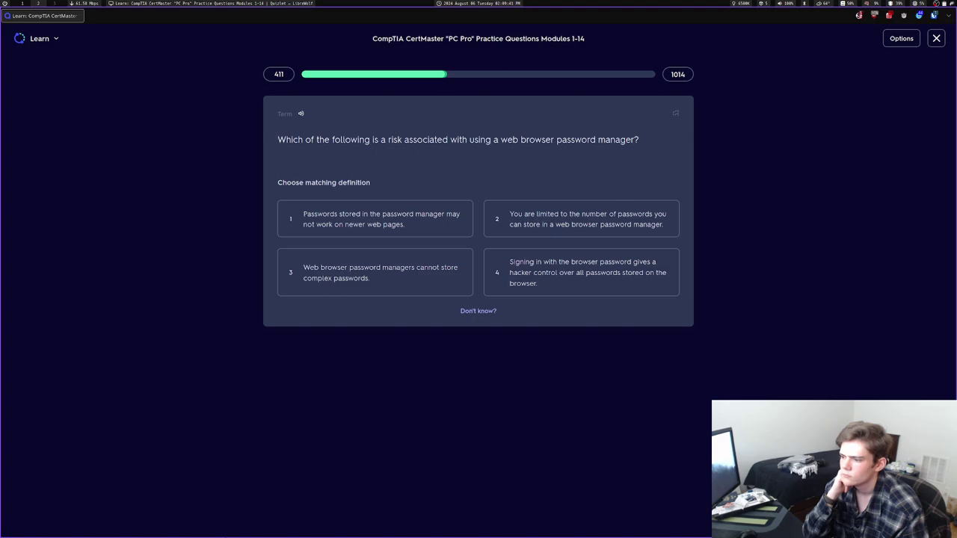
Answer the browser password manager risk with hacker control over all stored passwords, CMOS role with saving system device information, and connections utility with netstat
{"action": "key", "text": "4"}
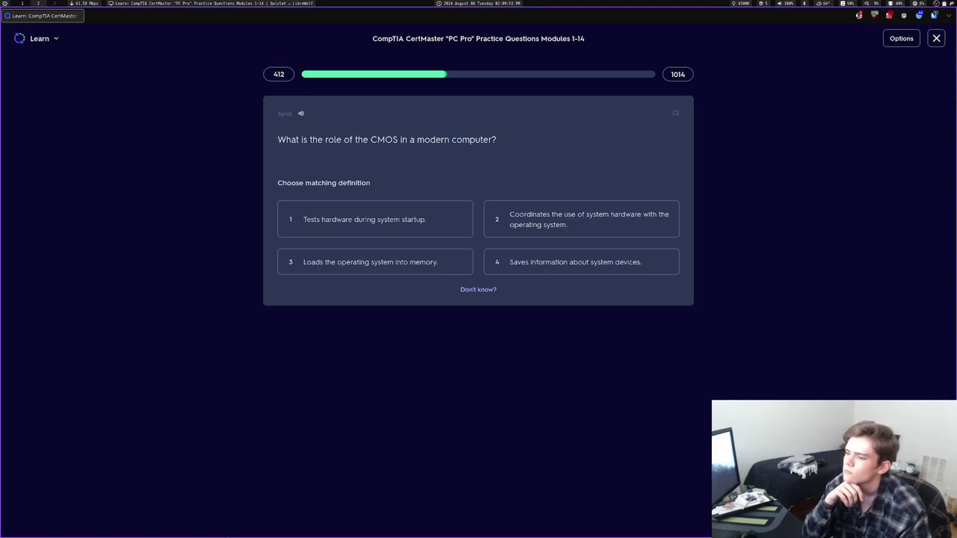
{"action": "key", "text": "4"}
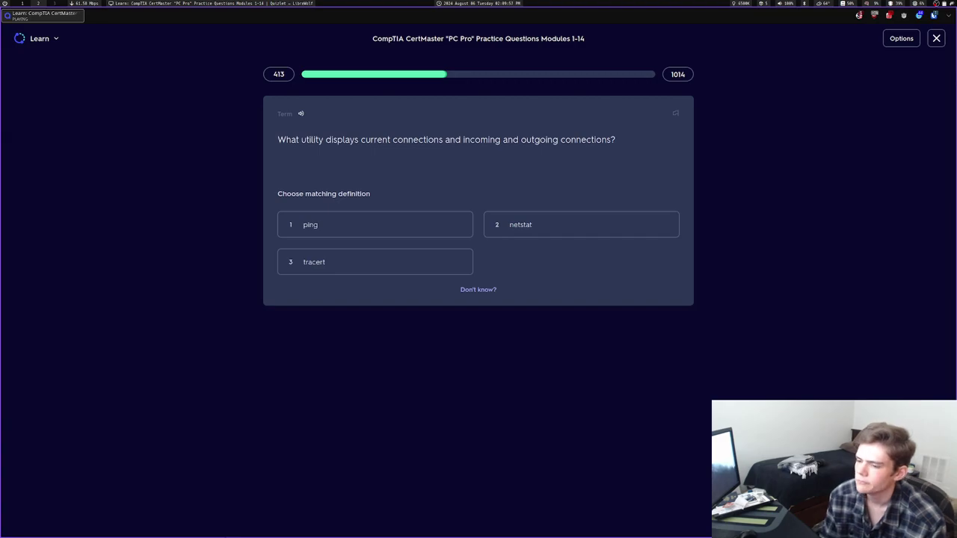
{"action": "key", "text": "2"}
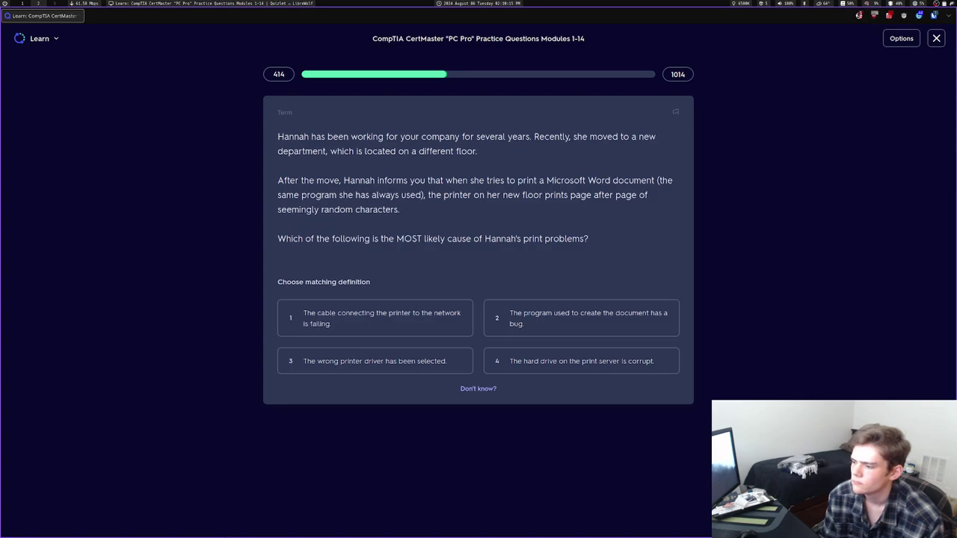
Answer random-character printing with wrong printer driver, drum-and-toner printer with Laser, and BIOS upgrade timing with required unsupported functionality, and continue to the next round
{"action": "key", "text": "3"}
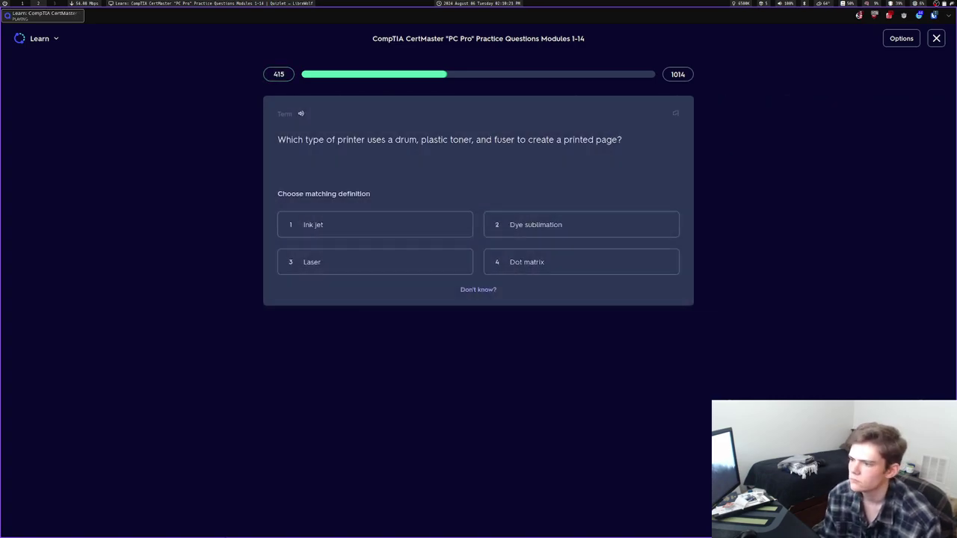
{"action": "key", "text": "3"}
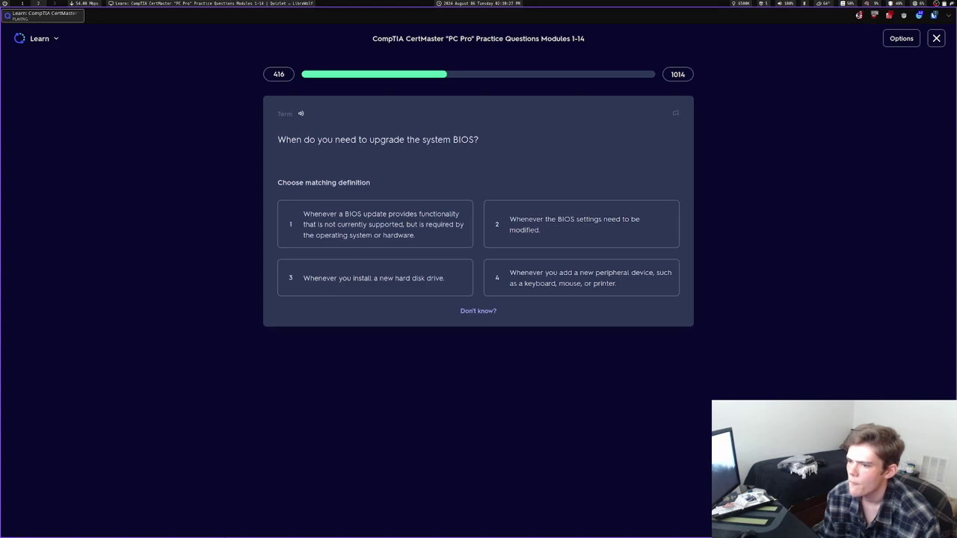
{"action": "key", "text": "1"}
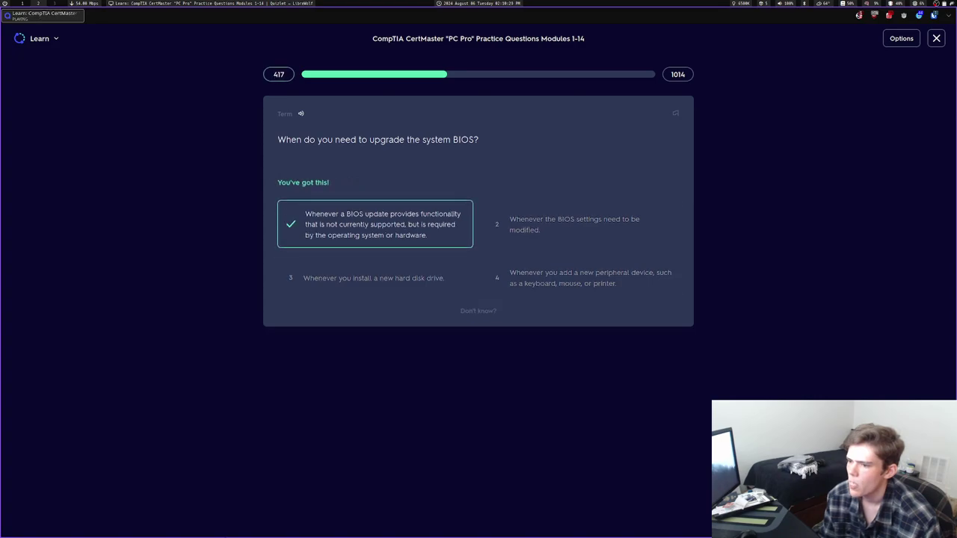
{"action": "key", "text": "Return"}
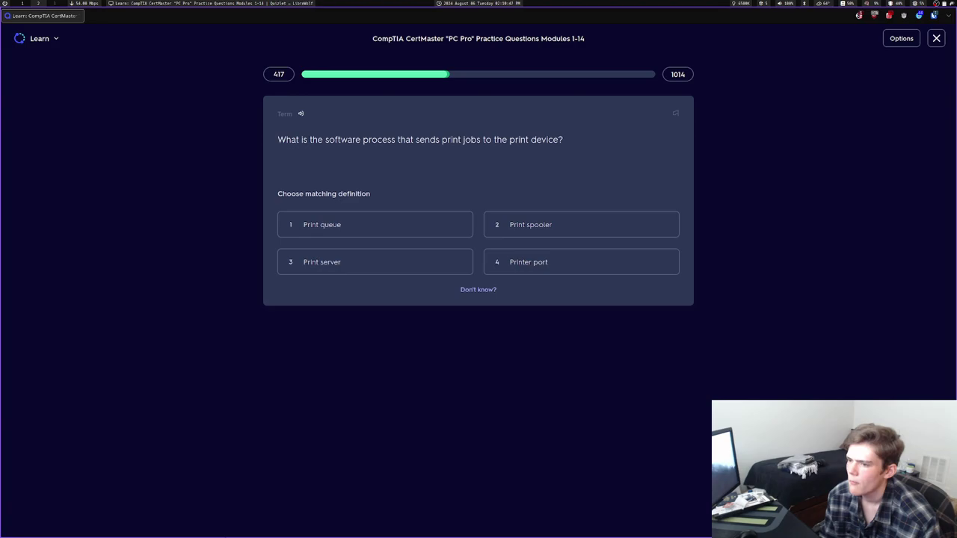
Answer the print job process with Print server, dentist office network with an all-in-one UTM security appliance, and mobile data protection with remote cloud backup
{"action": "key", "text": "3"}
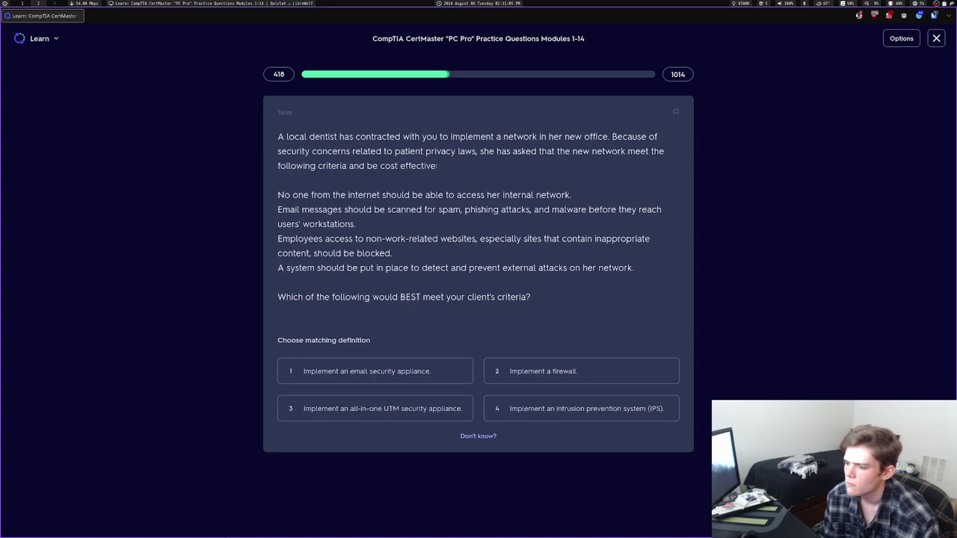
{"action": "key", "text": "3"}
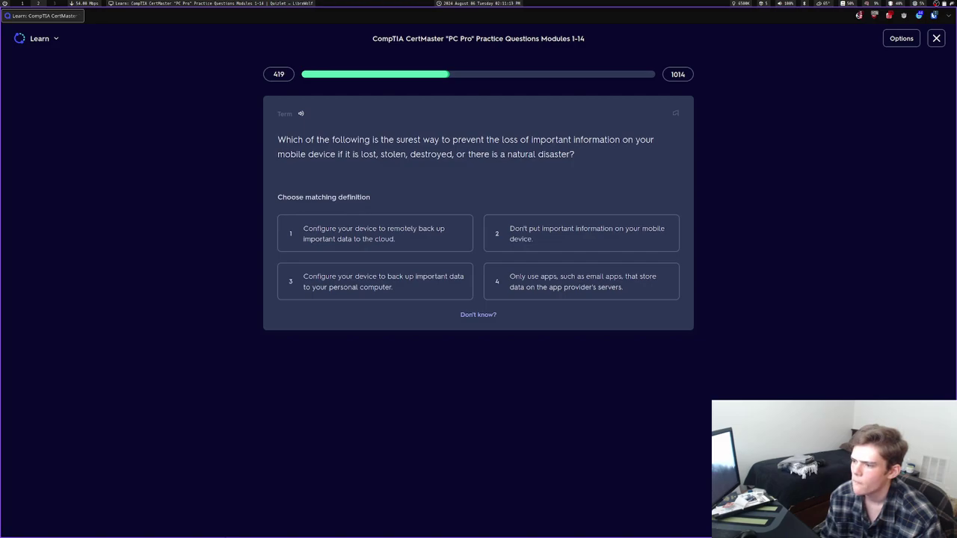
{"action": "key", "text": "1"}
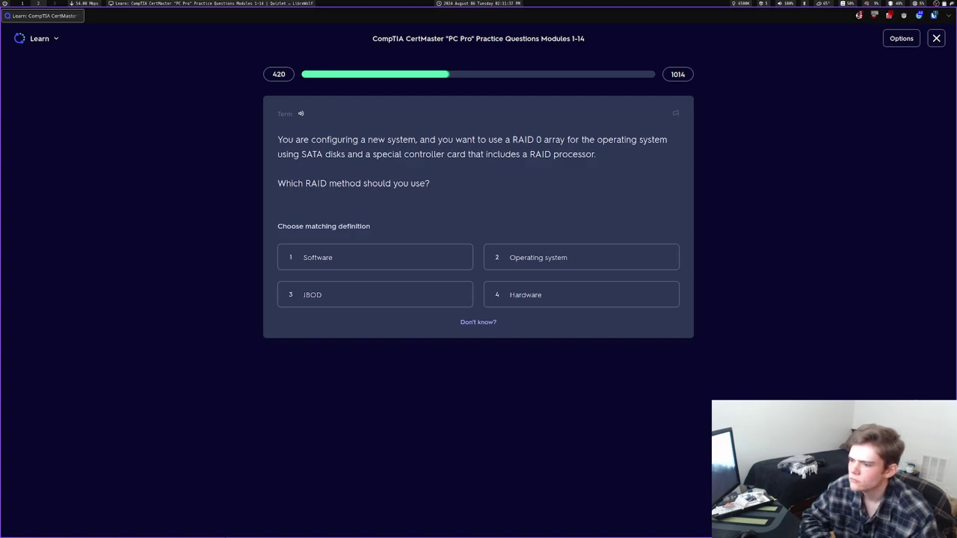
Answer the RAID 0 controller card method with Hardware, 100 or more activations with Enterprise license, and jumbled password storage with Hashing
{"action": "key", "text": "4"}
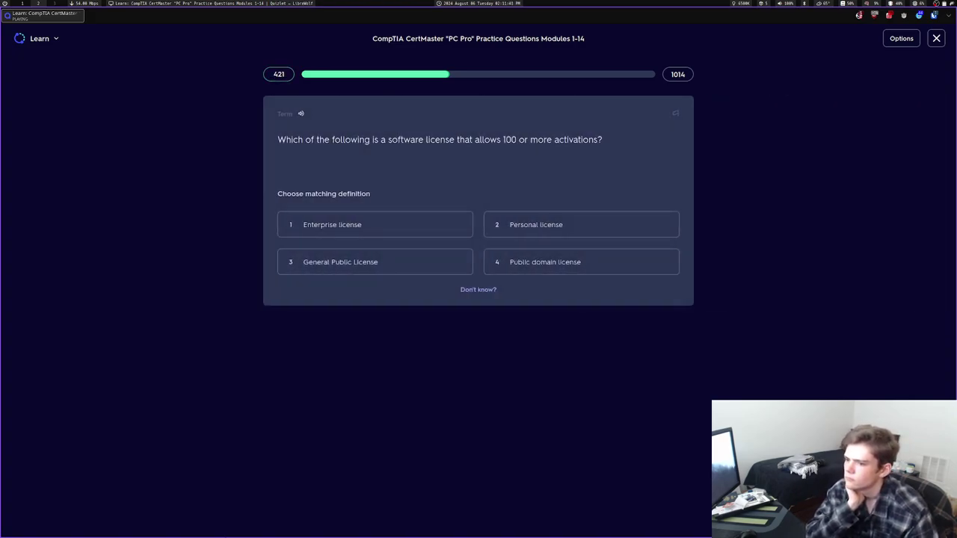
{"action": "key", "text": "1"}
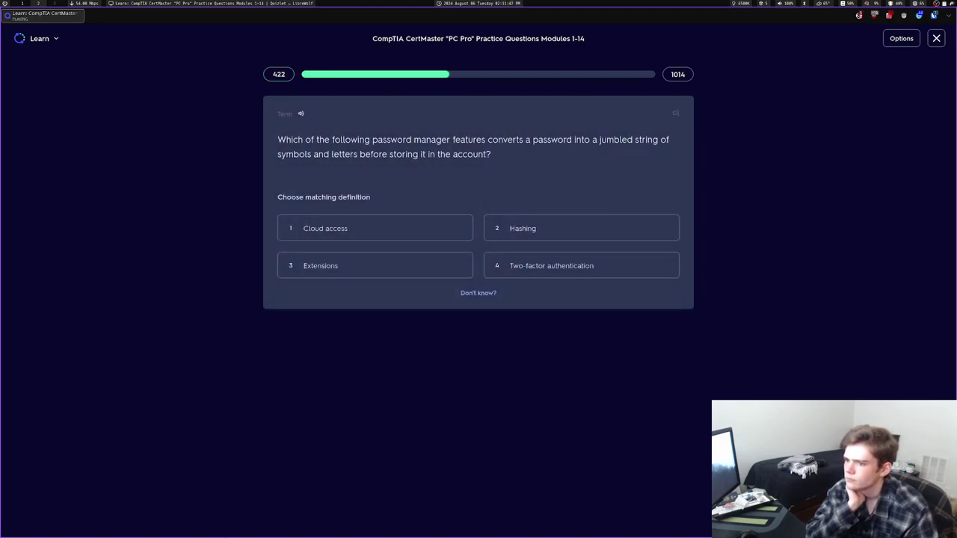
{"action": "key", "text": "2"}
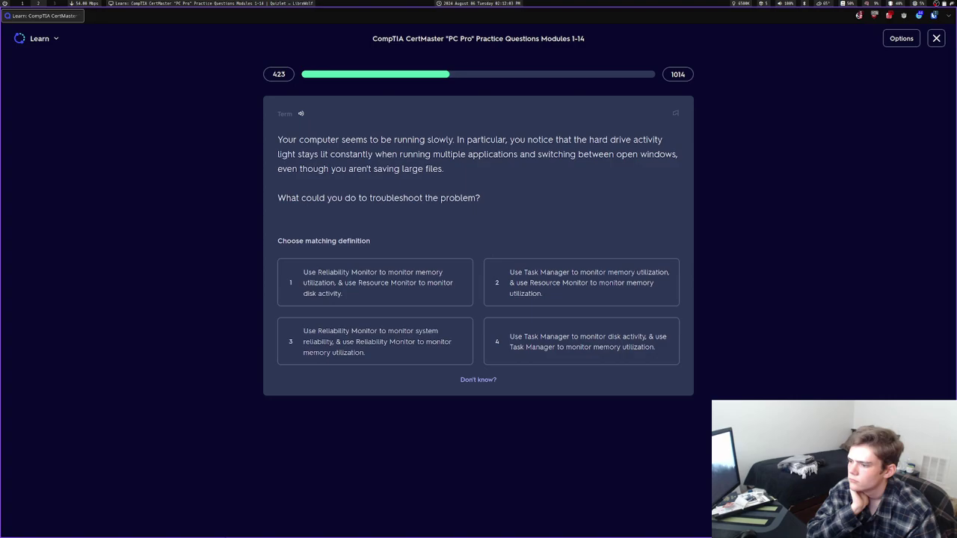
Answer slow-computer troubleshooting with Task Manager for disk and memory, continue to the next round, and re-answer with Task Manager and Resource Monitor for memory utilization
{"action": "key", "text": "4"}
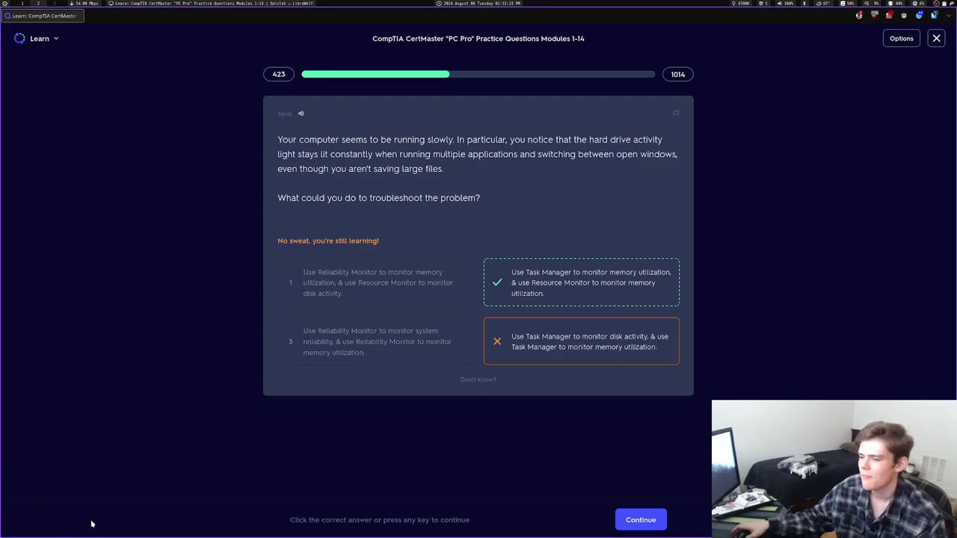
{"action": "key", "text": "space"}
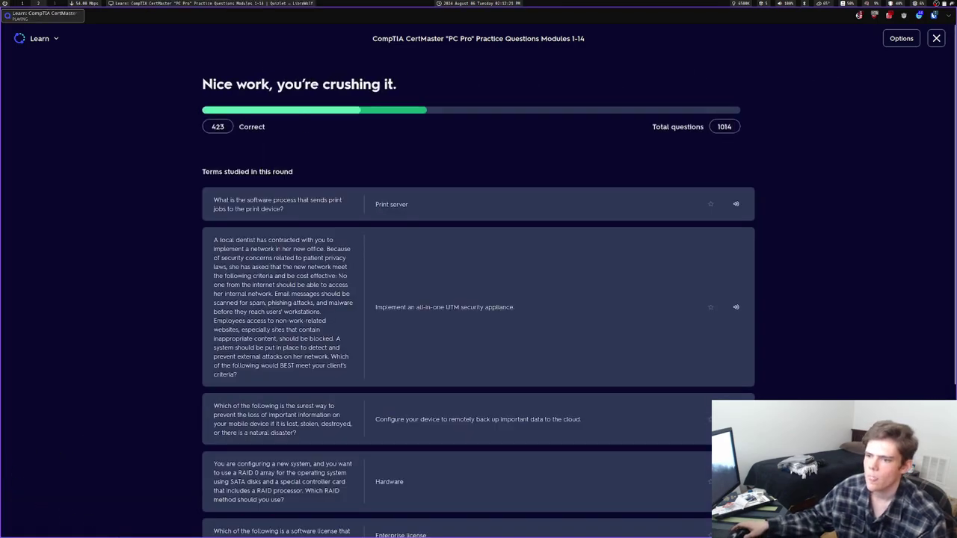
{"action": "key", "text": "space"}
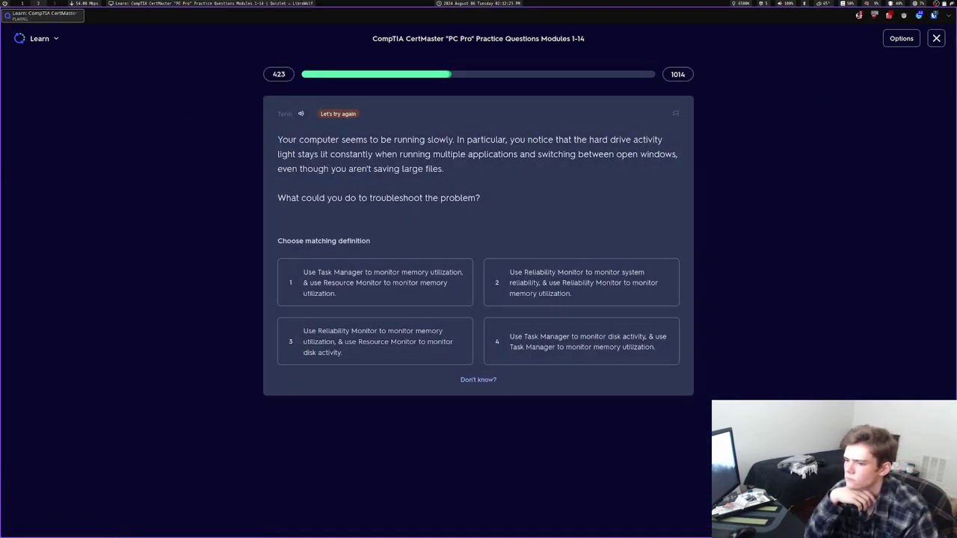
{"action": "key", "text": "1"}
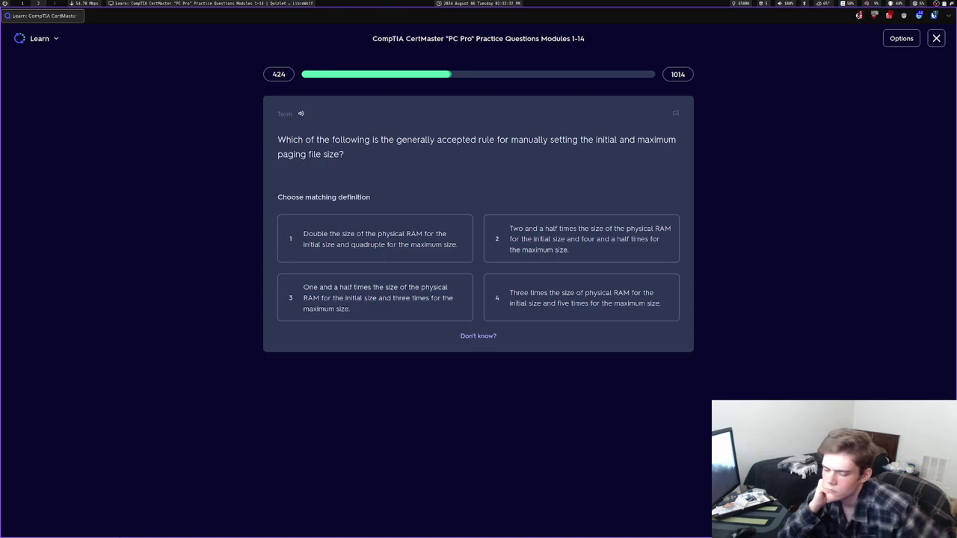
Answer paging file sizing with 1.5 times RAM initial and three times maximum, Remote Desktop access with VPN, and cloud desktop with Container virtualization, continuing each time
{"action": "key", "text": "3"}
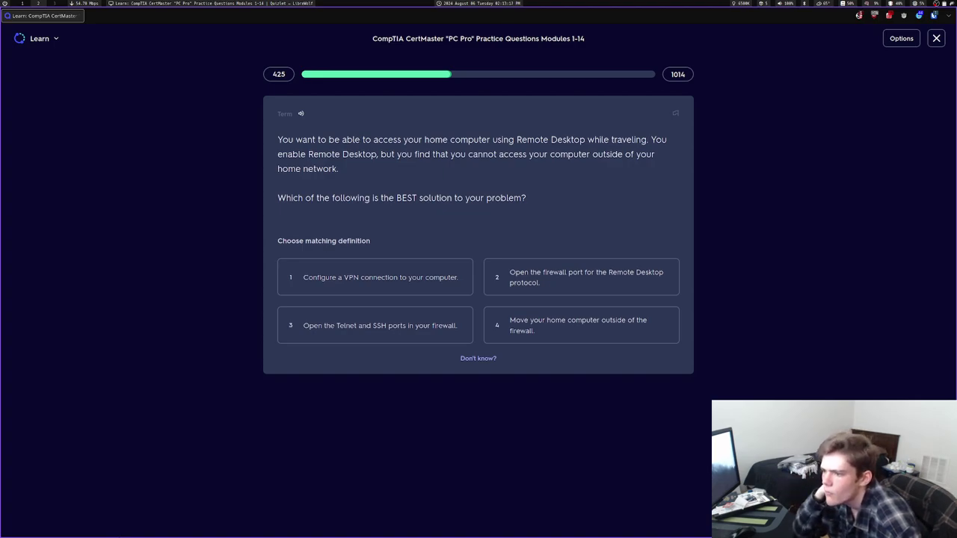
{"action": "key", "text": "1"}
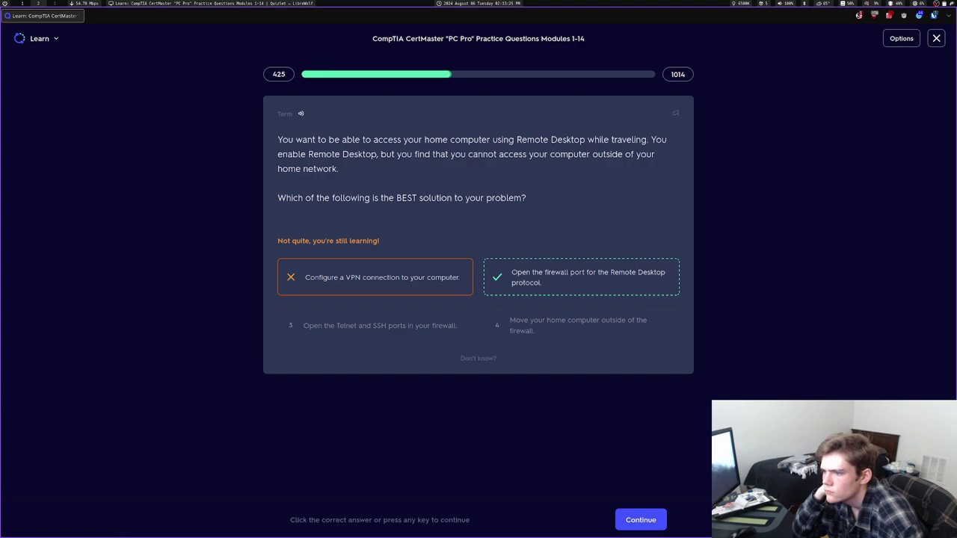
{"action": "key", "text": "Return"}
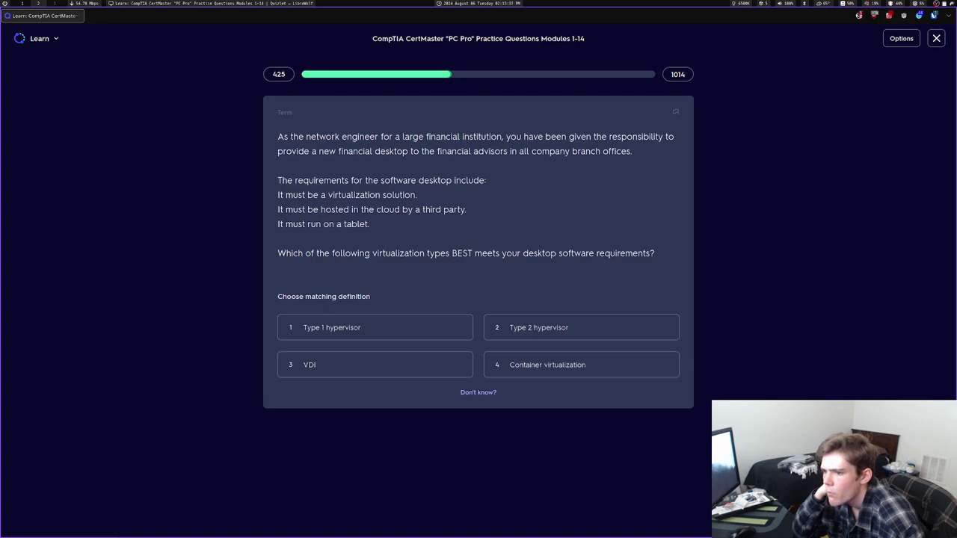
{"action": "key", "text": "4"}
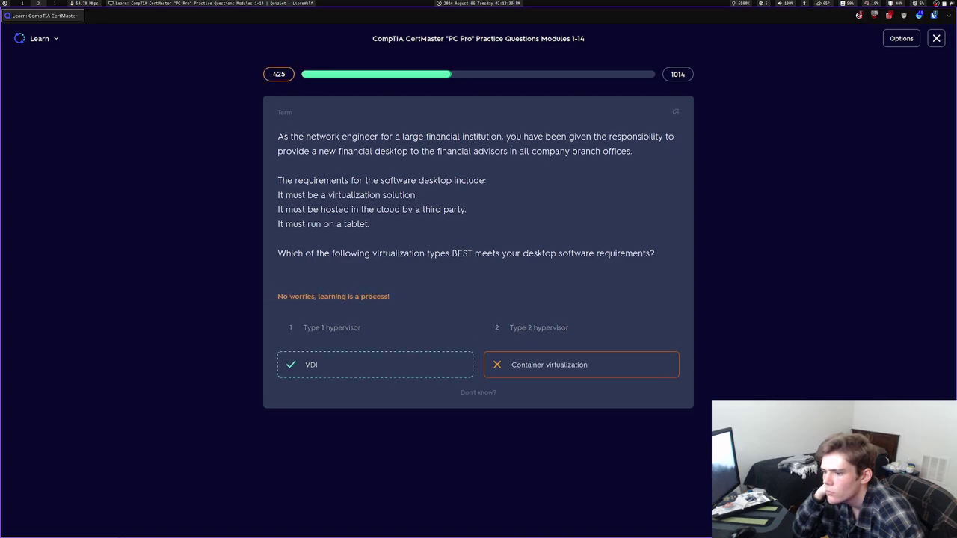
{"action": "key", "text": "Return"}
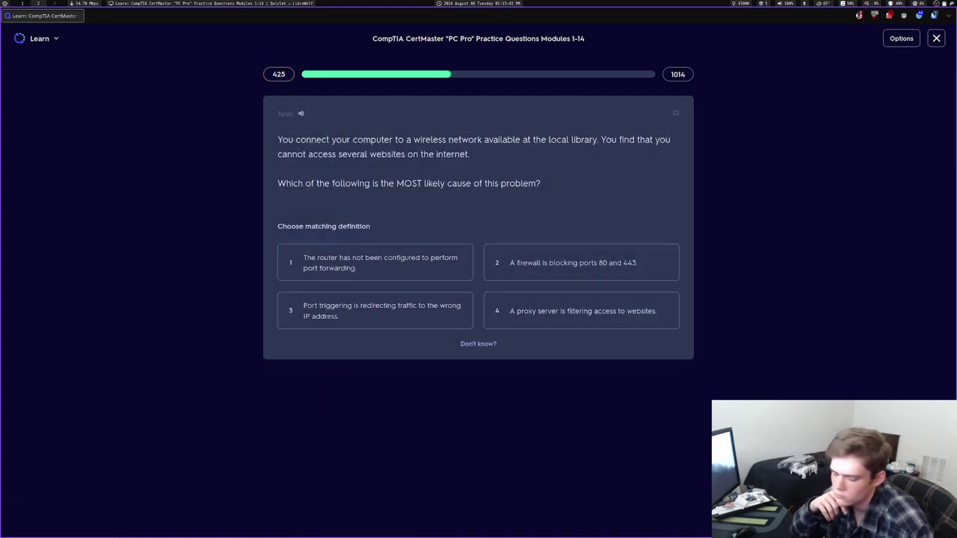
Search the web for "VDI virtualization" in a separate tab, review the results, and return to the practice questions
{"action": "key", "text": "ctrl+t"}
{"action": "type", "text": "VDI v"}
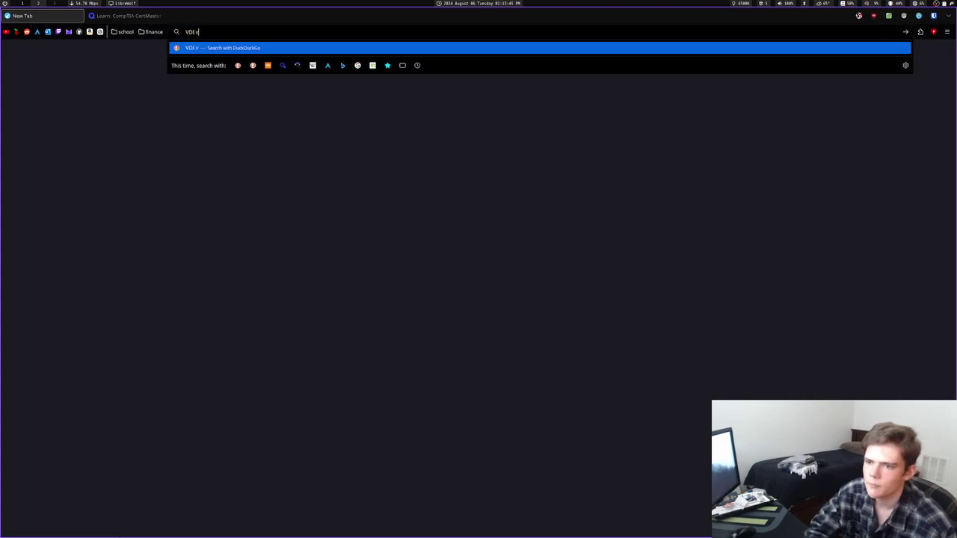
{"action": "type", "text": "irtualization"}
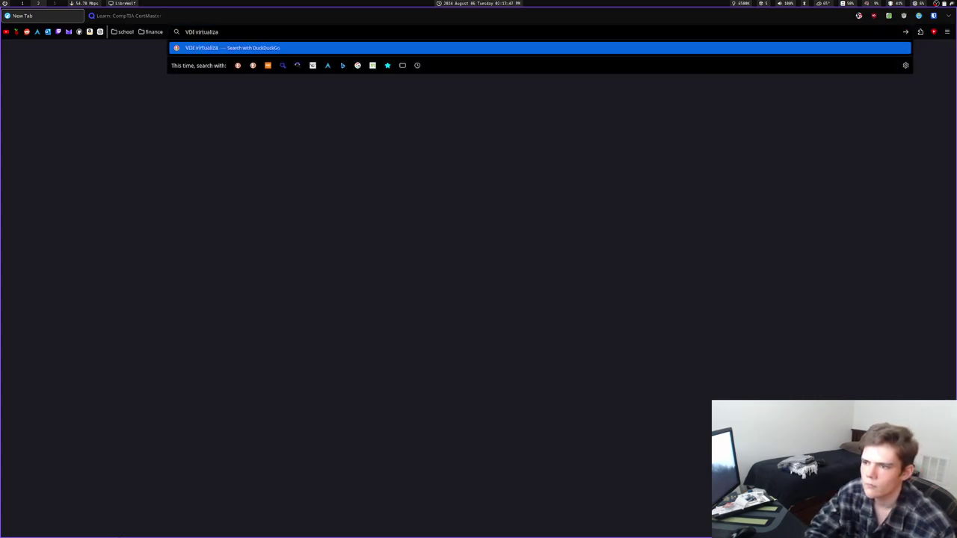
{"action": "key", "text": "Return"}
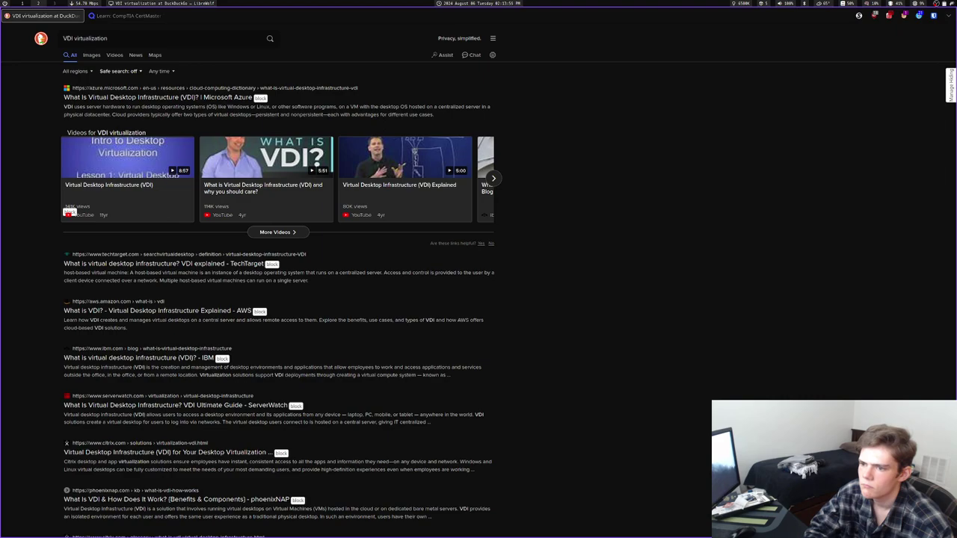
{"action": "key", "text": "ctrl+w"}
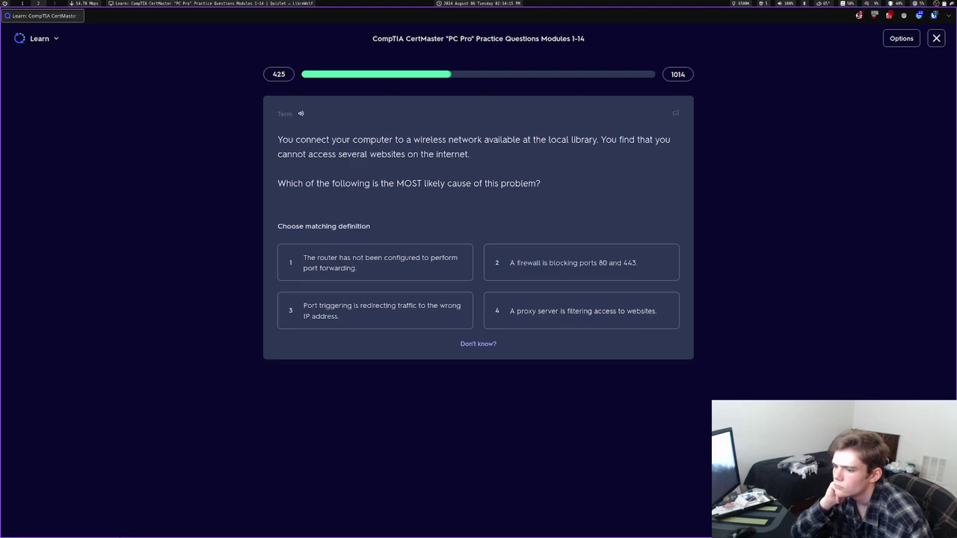
Answer blocked library websites with proxy server filtering, GFS grandfather backup with an offsite full backup, and late arrival with apologizing and giving a realistic timeframe
{"action": "key", "text": "4"}
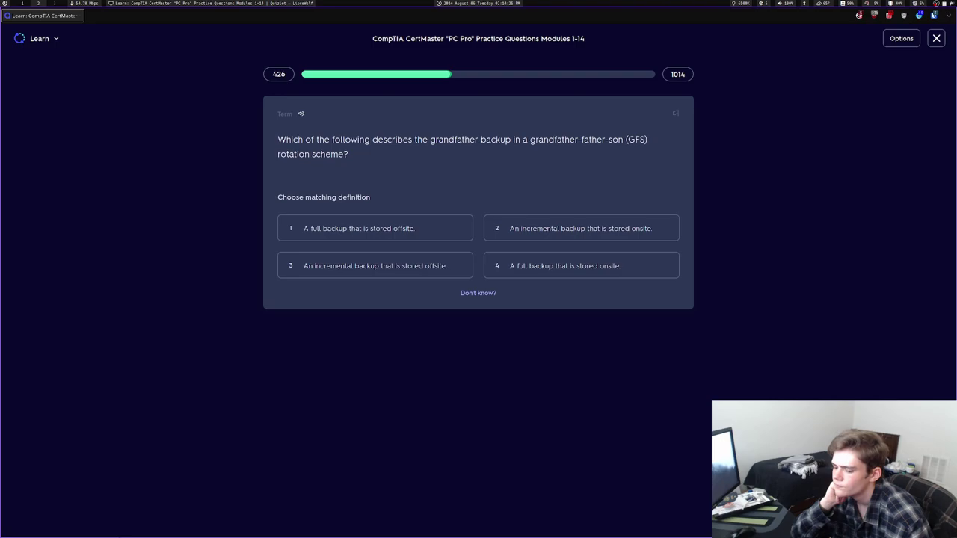
{"action": "key", "text": "1"}
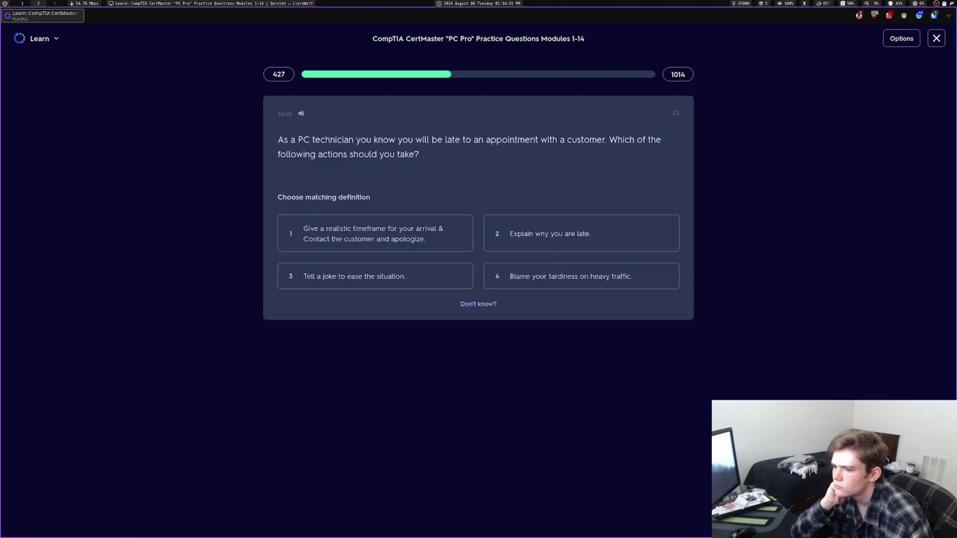
{"action": "key", "text": "1"}
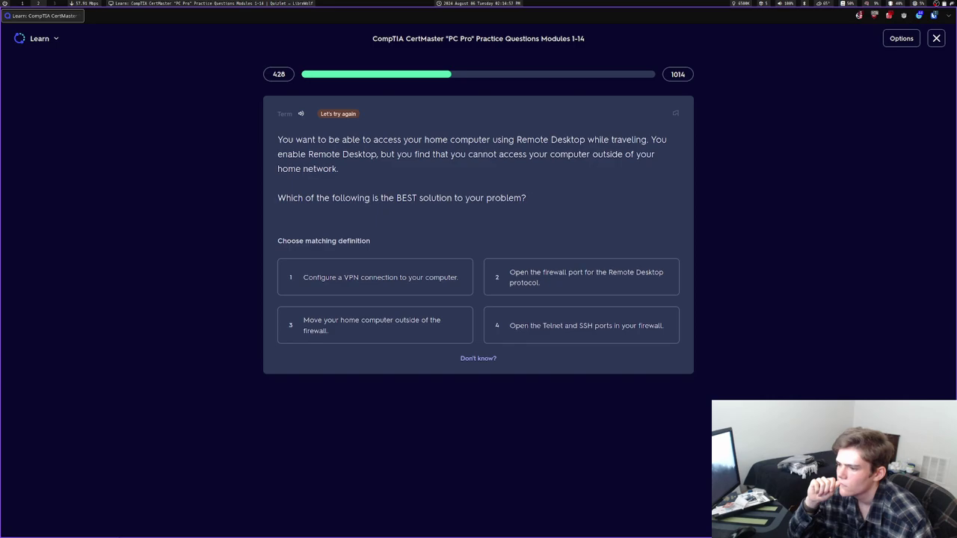
Answer the repeated Remote Desktop question with opening its firewall port and the financial desktop question with VDI, and continue to the next round
{"action": "key", "text": "2"}
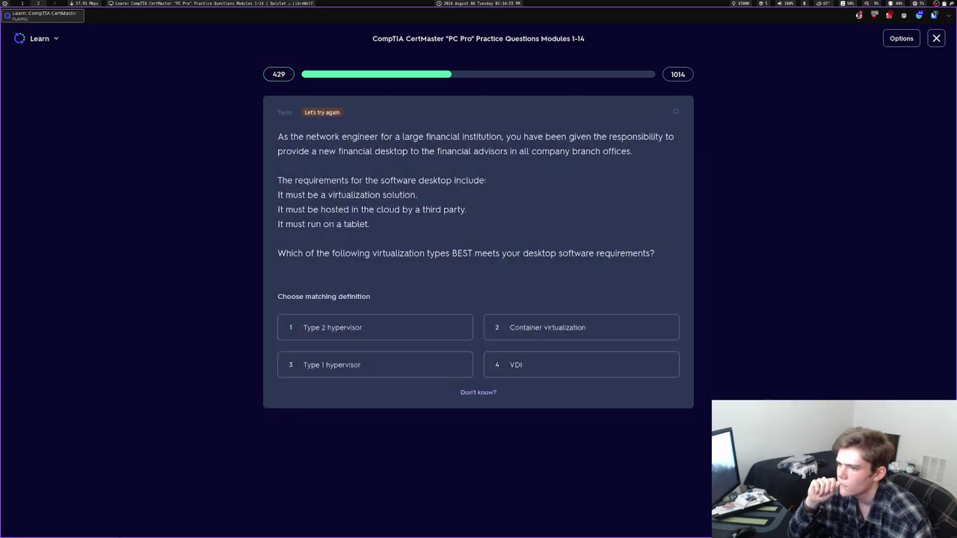
{"action": "key", "text": "4"}
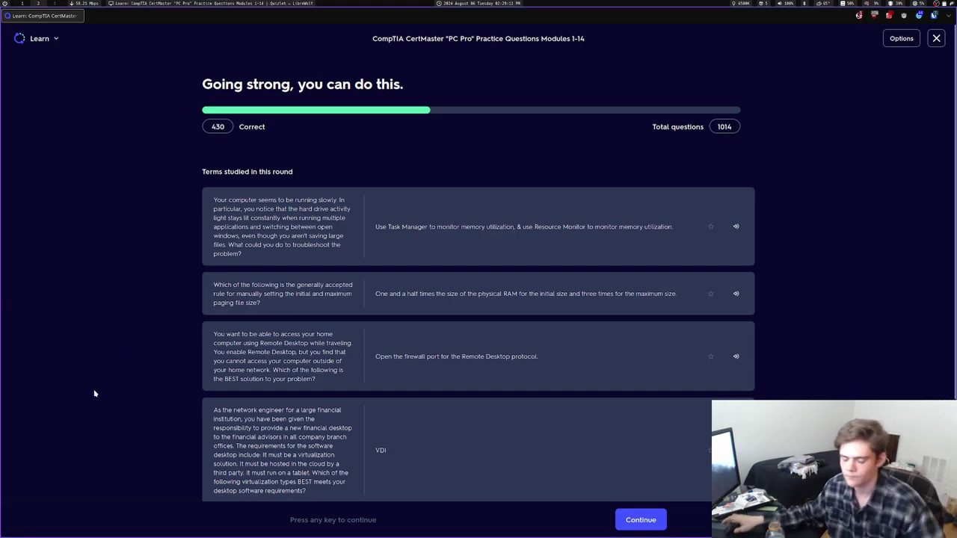
{"action": "key", "text": "space"}
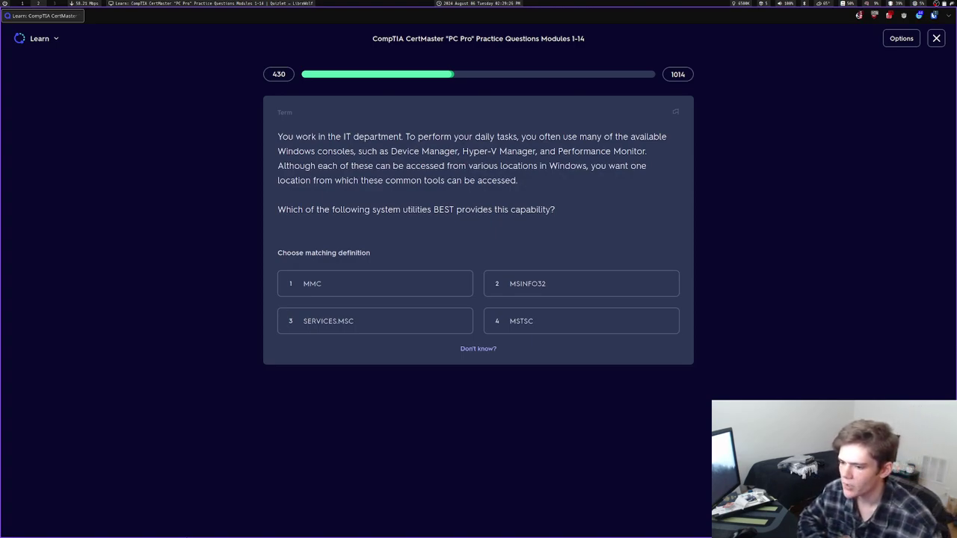
Answer the single location for Windows consoles with MMC, waiting print job location with Print queue, and mechanical-only drive destruction with Drilling
{"action": "key", "text": "1"}
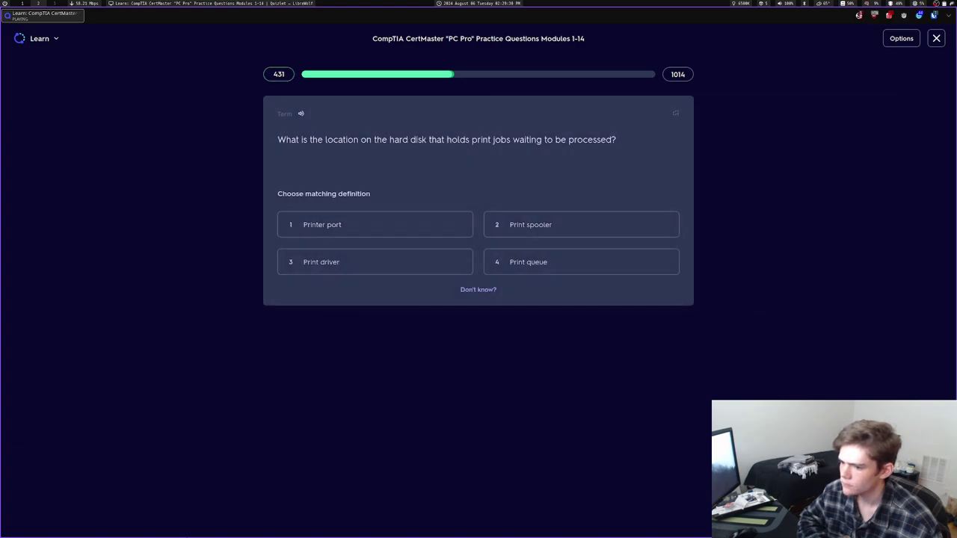
{"action": "key", "text": "4"}
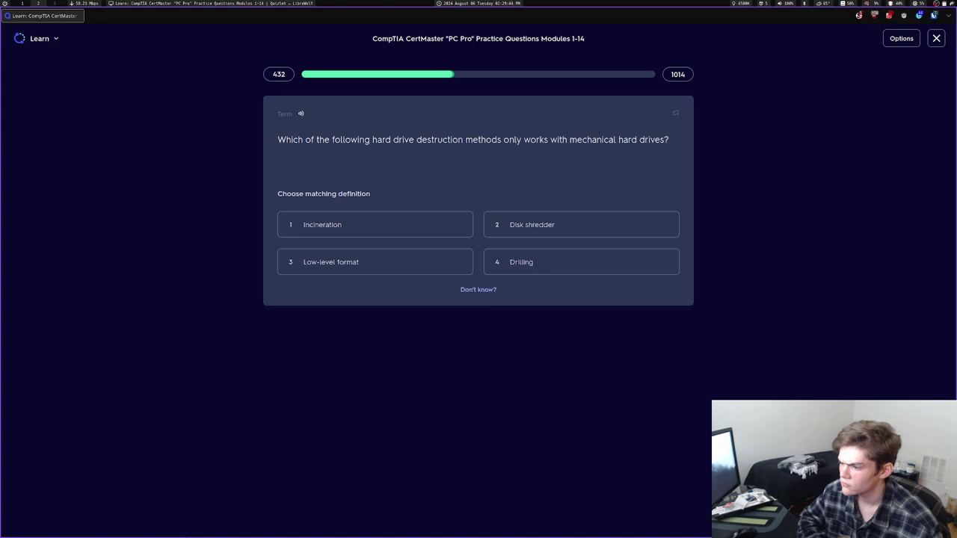
{"action": "key", "text": "4"}
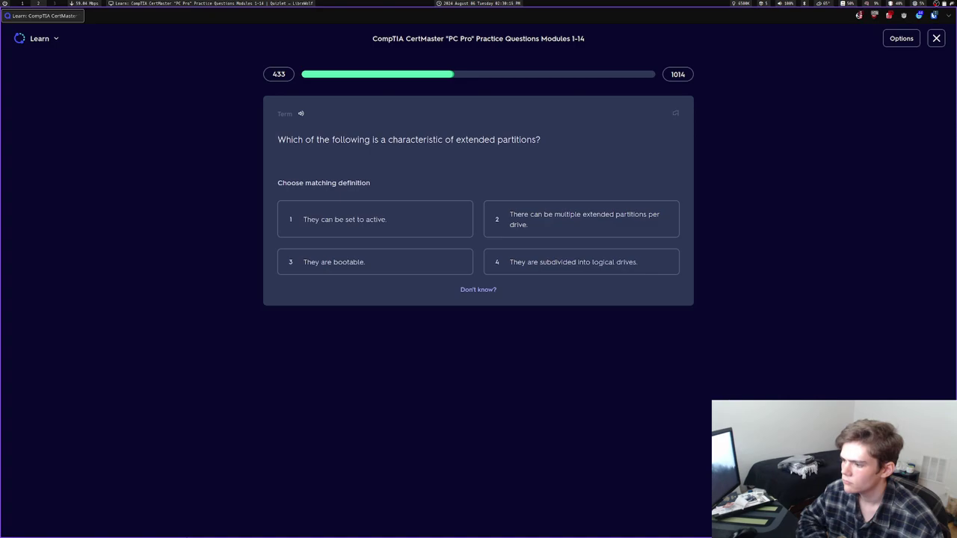
Answer extended partitions with logical drives, outsourced drive destruction with Cost of special equipment, corrupt system file replacement with System File Checker, and VPN tunneling with PPTP
{"action": "key", "text": "4"}
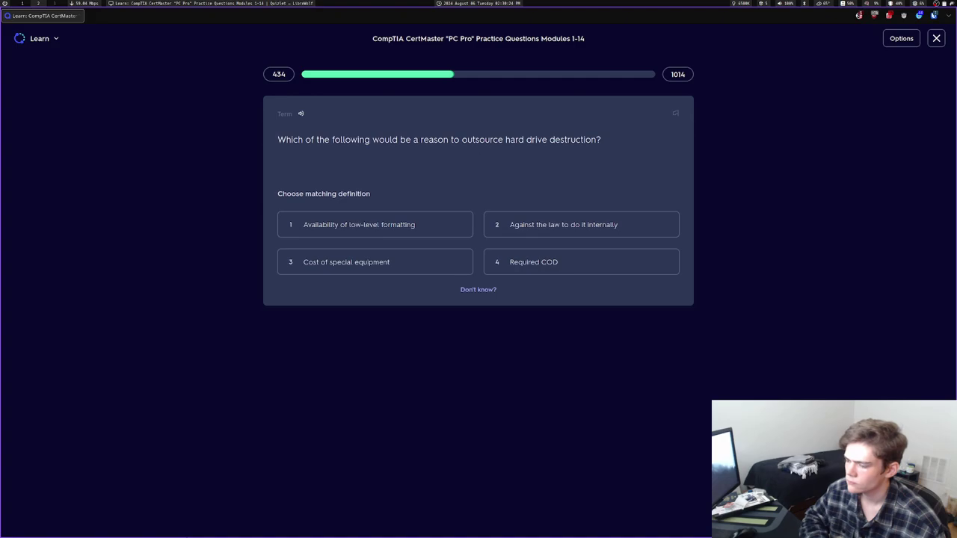
{"action": "key", "text": "3"}
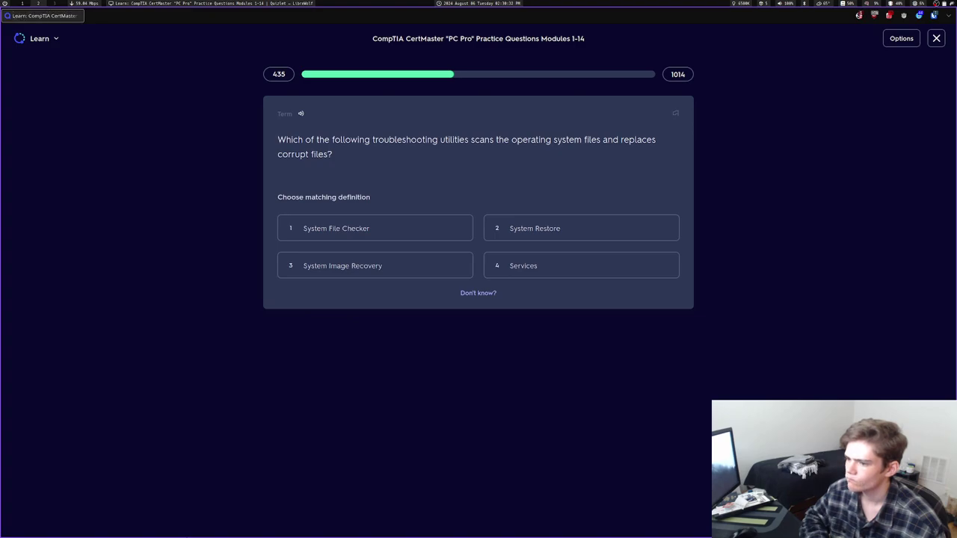
{"action": "key", "text": "1"}
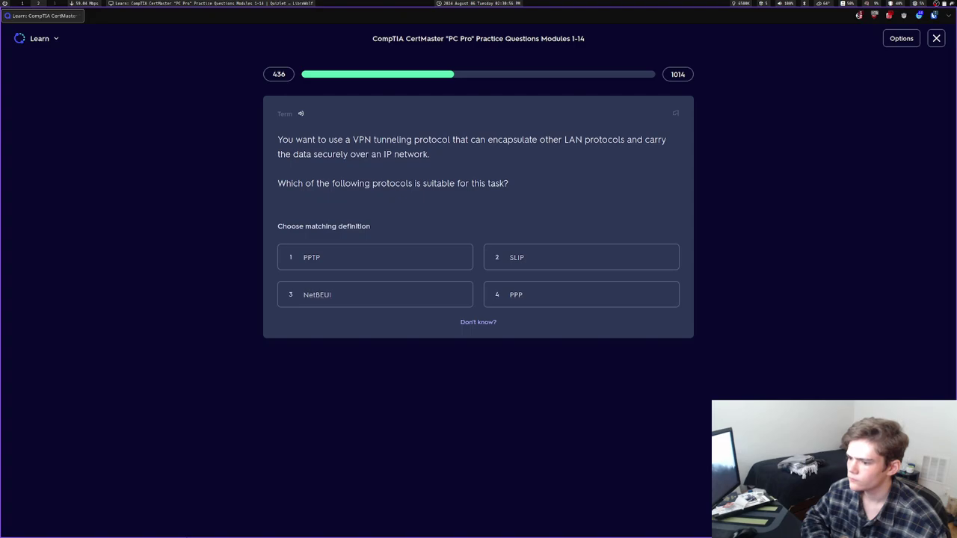
{"action": "key", "text": "1"}
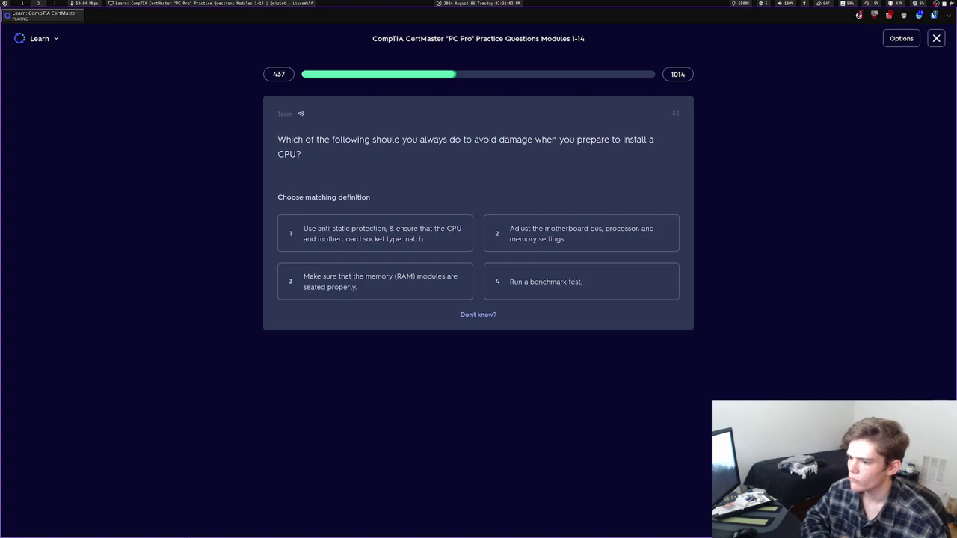
Answer CPU installation preparation with anti-static protection and matching socket type, and the Storage Spaces components with Thin provisioning, and continue
{"action": "key", "text": "1"}
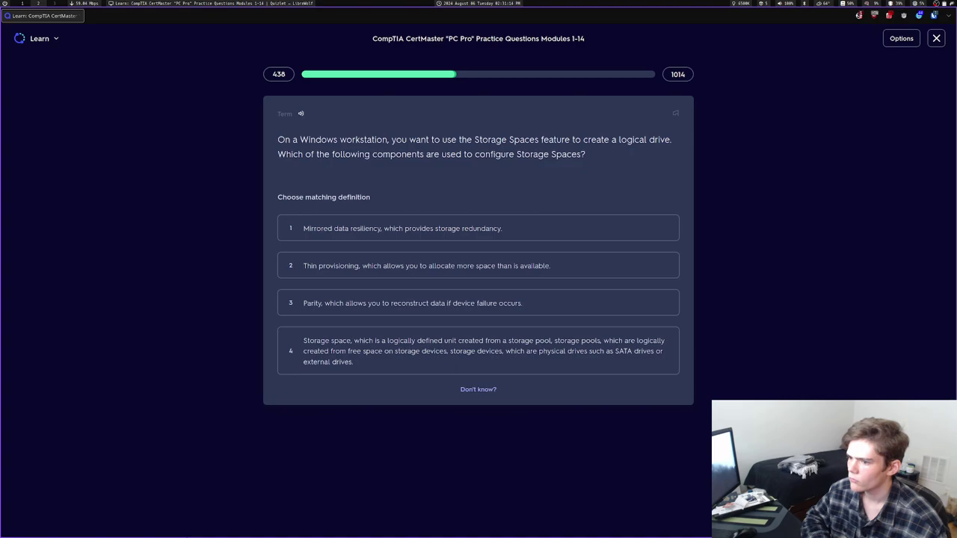
{"action": "key", "text": "2"}
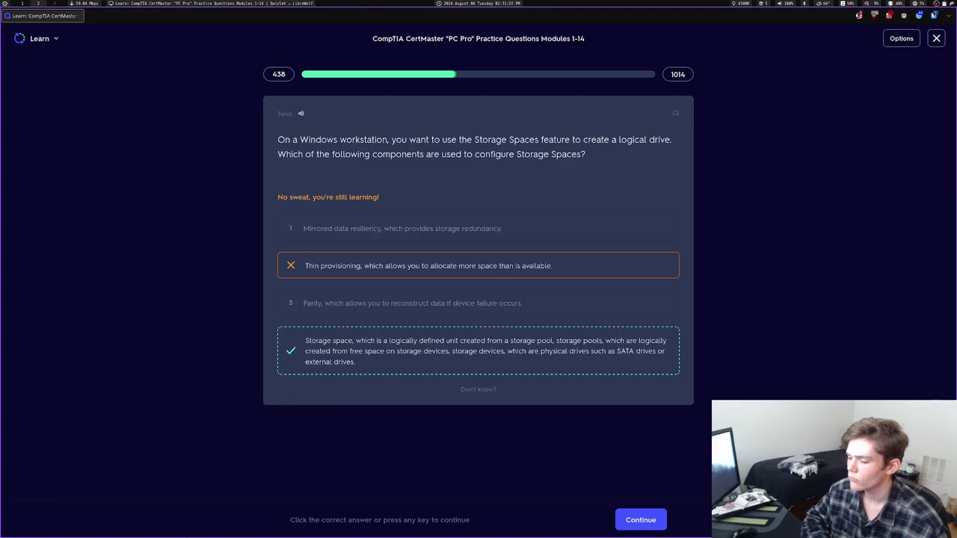
{"action": "key", "text": "Return"}
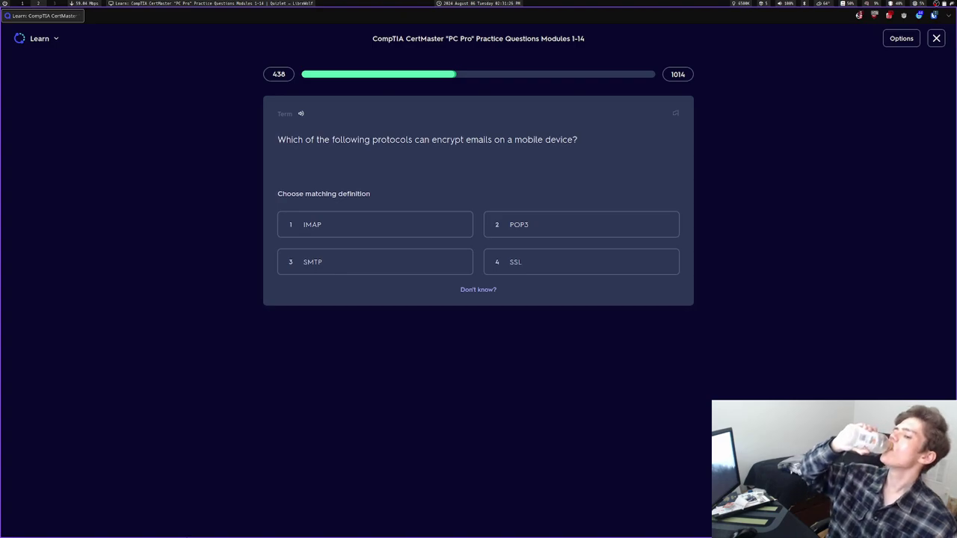
Answer mobile email encryption with SSL, the Windows 11 installation method with Upgrade, memory module cooling with Passive heat sink, and magnetic pulse destruction with Degaussing
{"action": "key", "text": "4"}
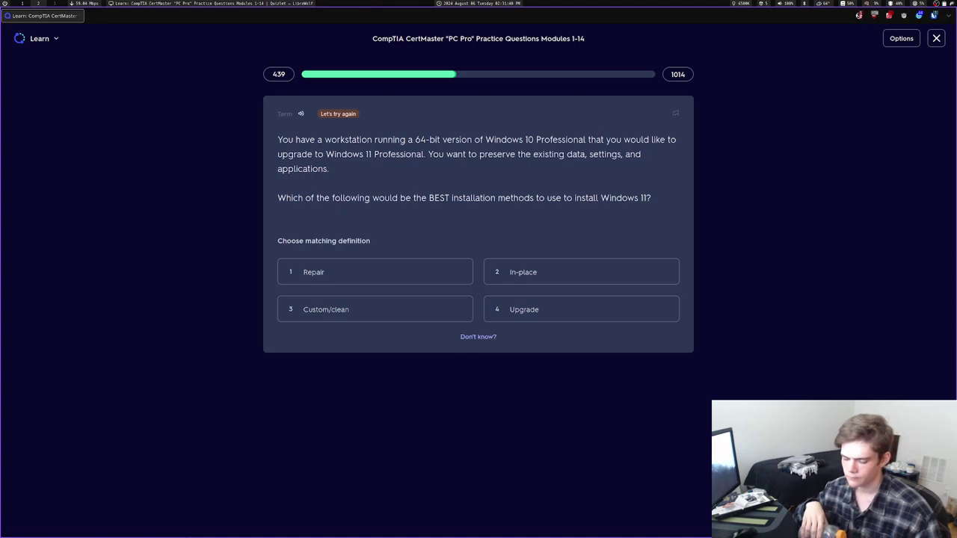
{"action": "key", "text": "4"}
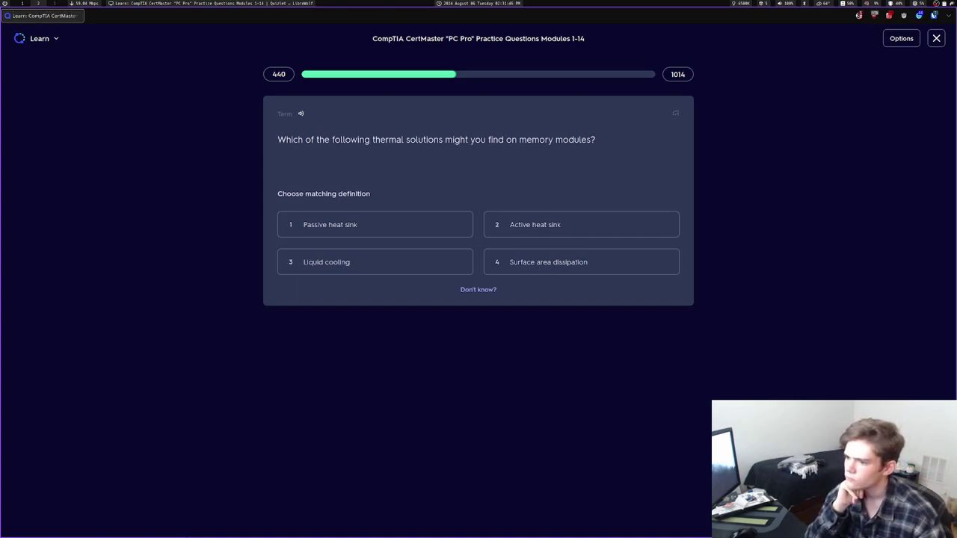
{"action": "key", "text": "1"}
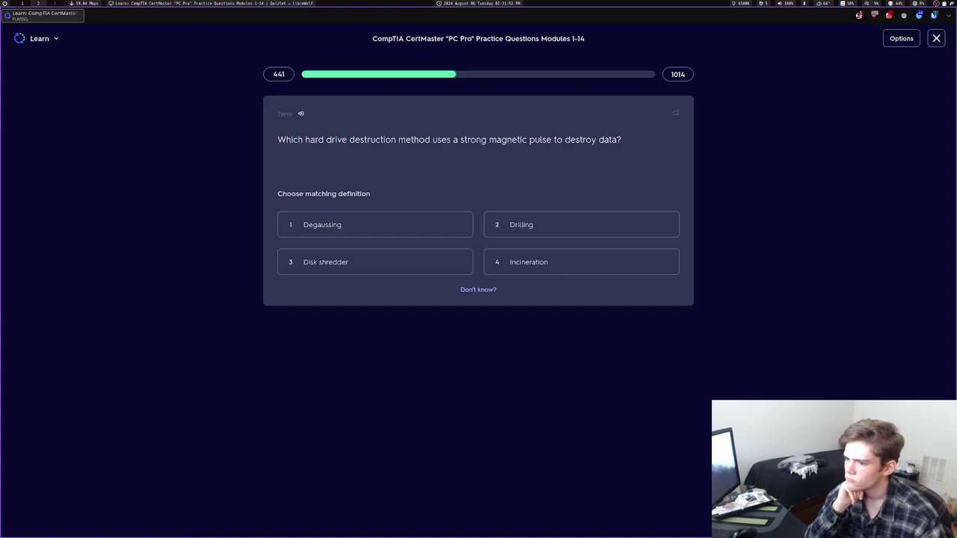
{"action": "key", "text": "1"}
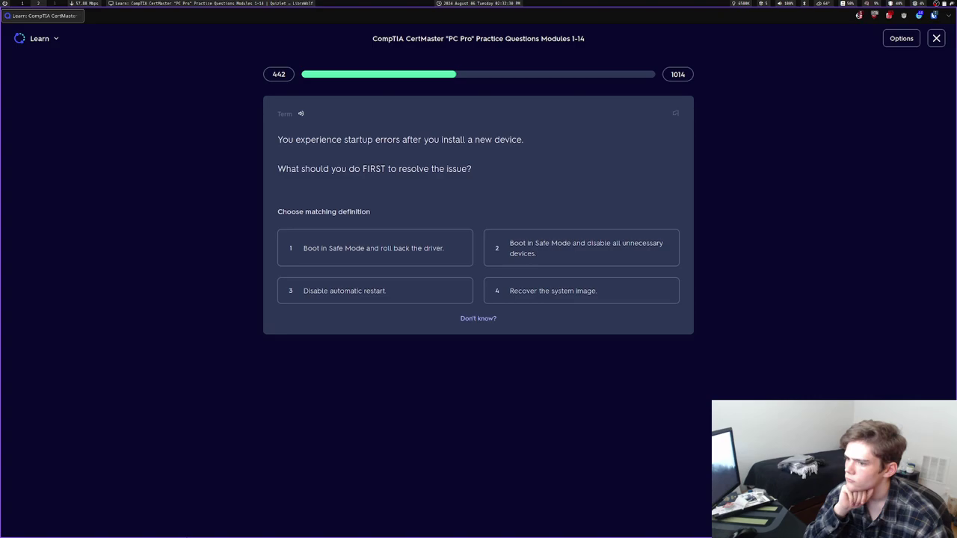
Answer new-device startup errors with disabling unnecessary devices, repeated Storage Spaces with space, pools and devices, and repeated startup errors with rolling back the driver
{"action": "key", "text": "2"}
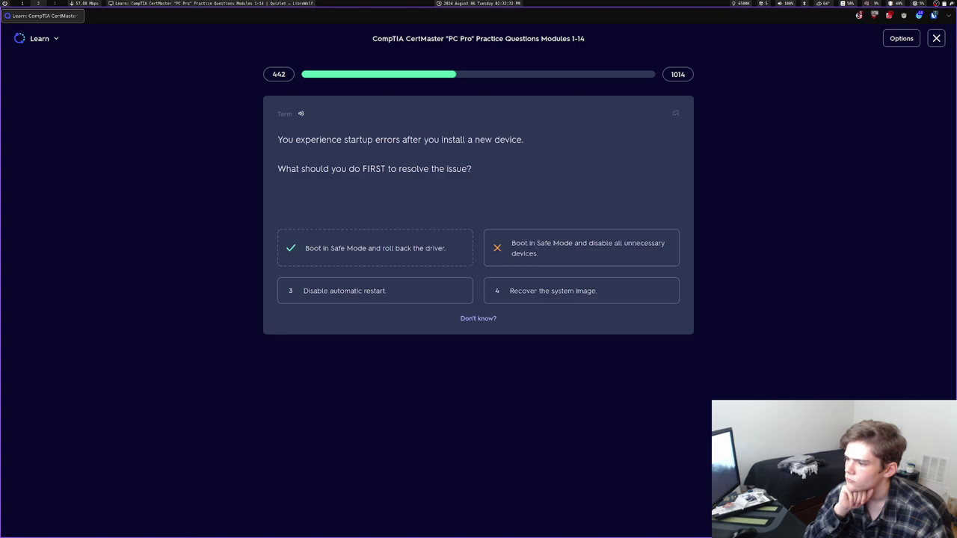
{"action": "key", "text": "Return"}
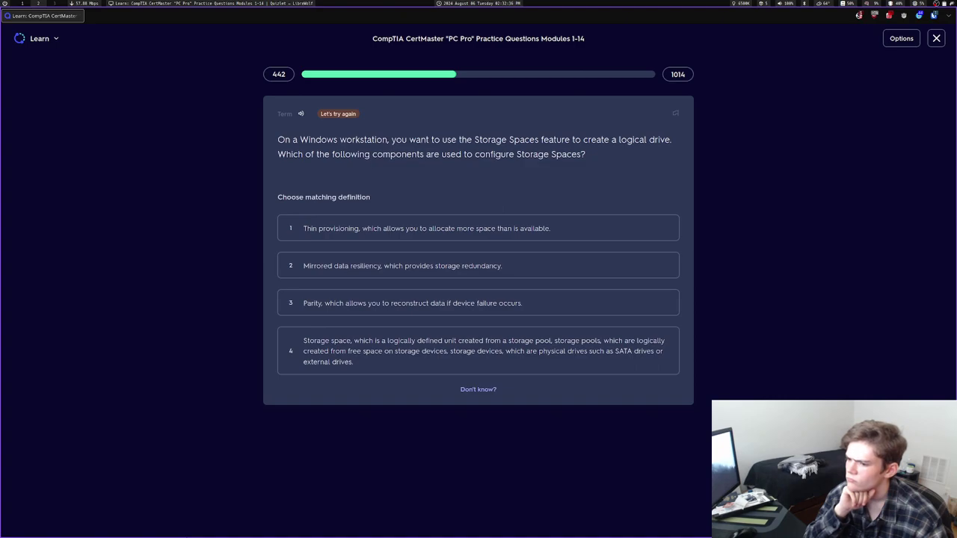
{"action": "key", "text": "4"}
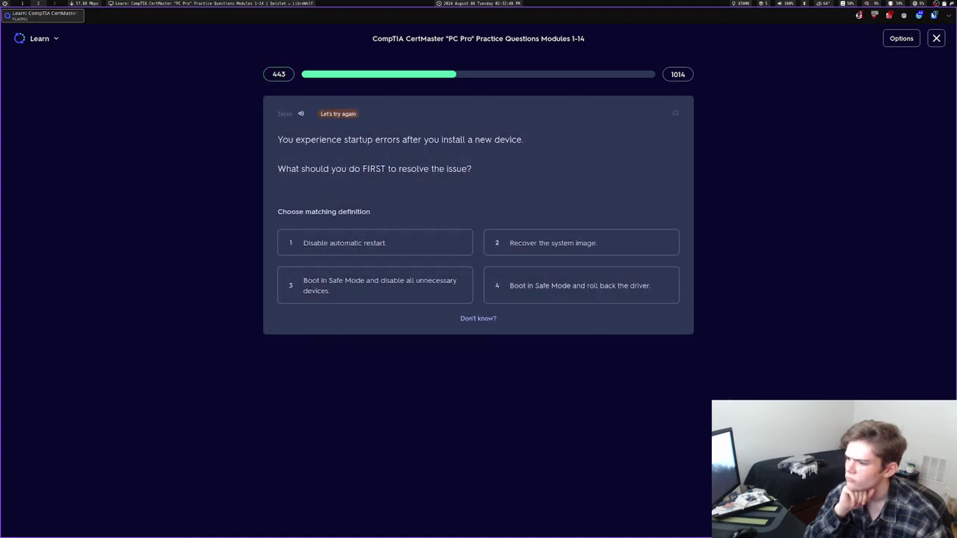
{"action": "key", "text": "4"}
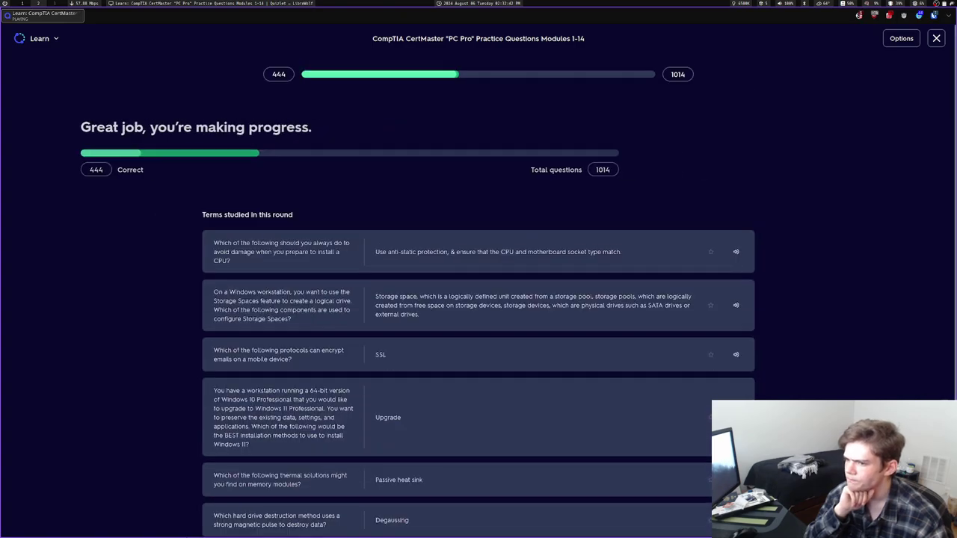
{"action": "key", "text": "Return"}
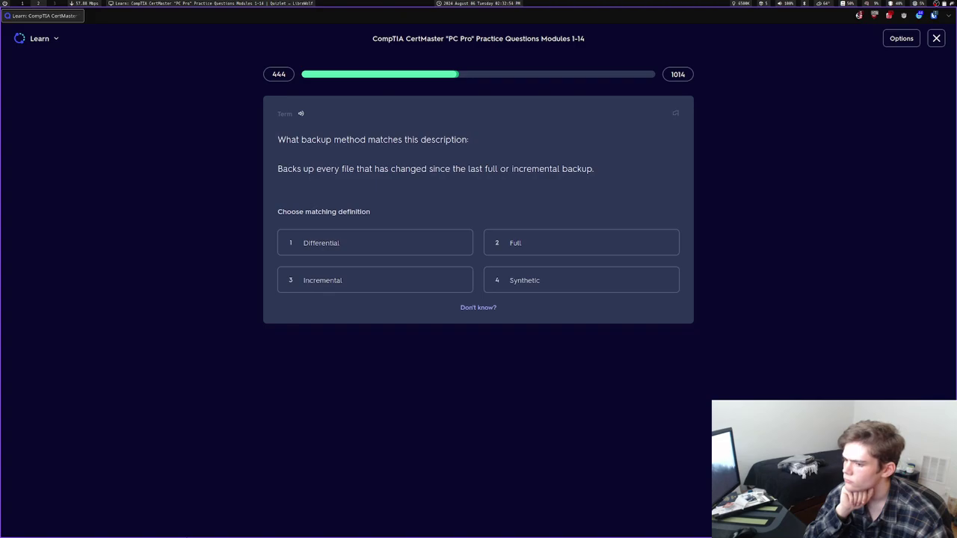
Answer the backup method with Incremental, blocking 2010sales.doc with the user's file-level Deny Full Control, and thermal lock-ups with accumulated dust
{"action": "key", "text": "3"}
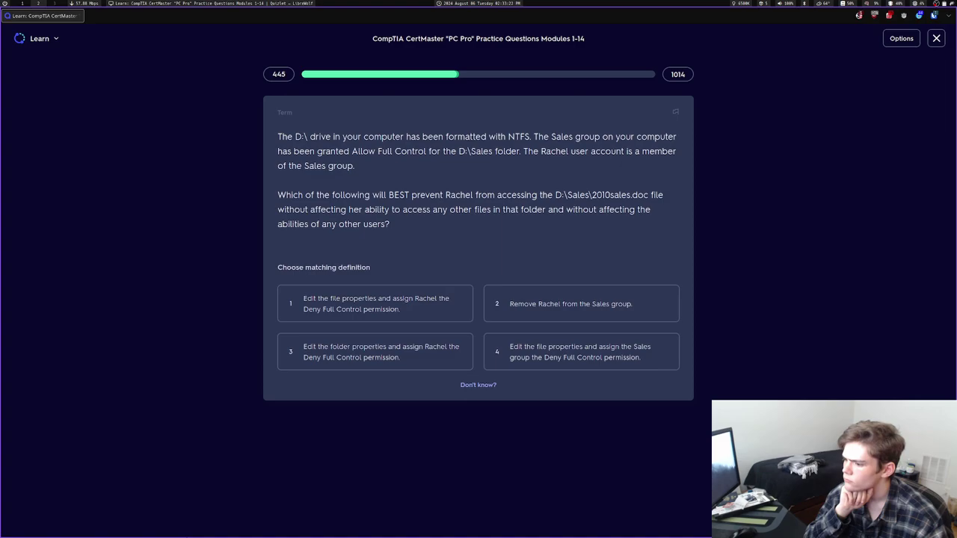
{"action": "key", "text": "1"}
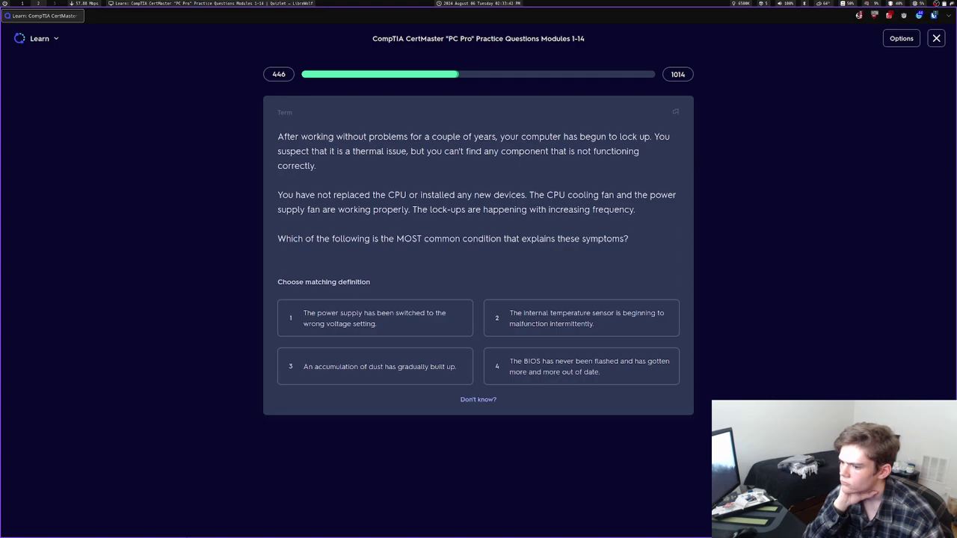
{"action": "key", "text": "3"}
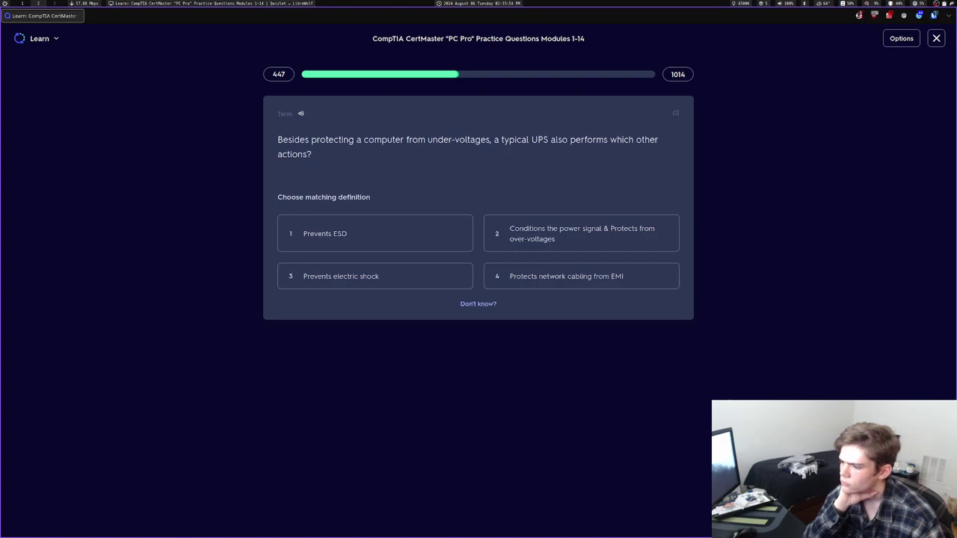
Answer the UPS question with power signal conditioning and over-voltage protection, and the strong password question with the ice cream and Linux penguin examples
{"action": "key", "text": "2"}
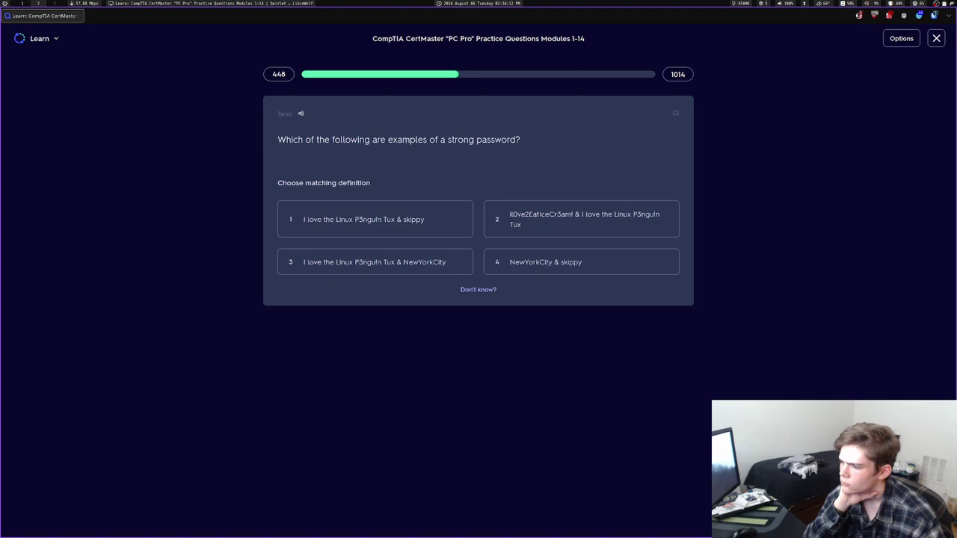
{"action": "key", "text": "2"}
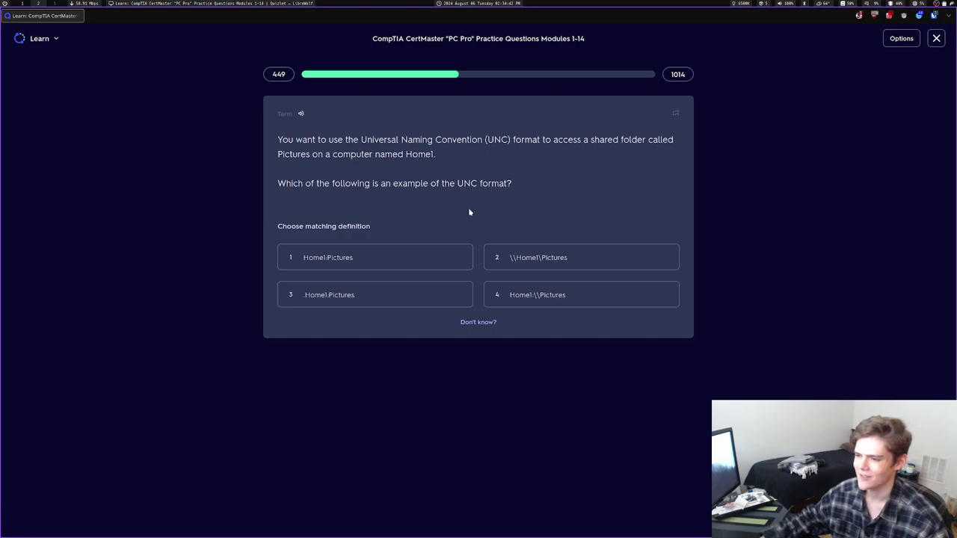
Answer the UNC format question with .Home1.Pictures, the undetected RAID array with selecting controller drivers during installation, and the repeated UNC question with \\Home1\Pictures
{"action": "left_click_drag", "start_coordinate": [511, 139], "coordinate": [484, 139]}
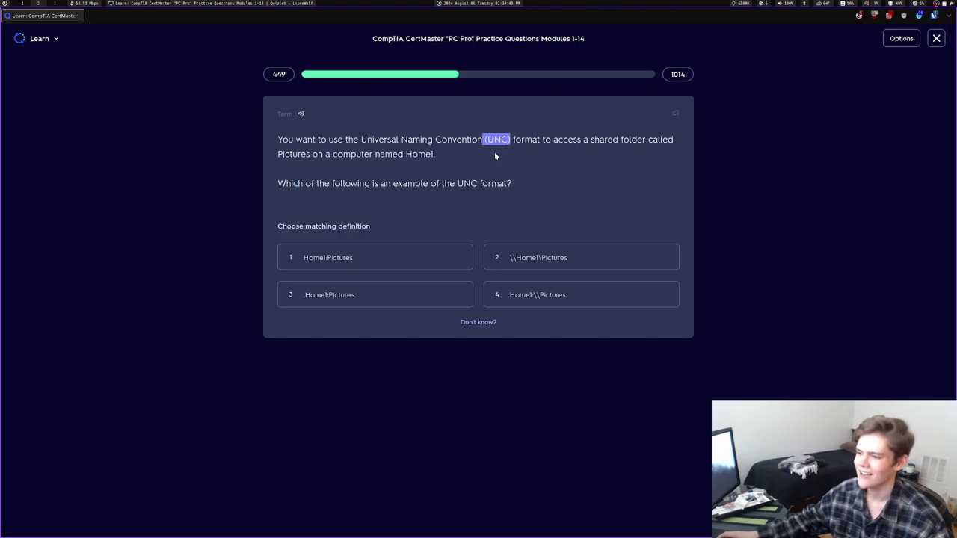
{"action": "left_click_drag", "start_coordinate": [483, 140], "coordinate": [521, 141]}
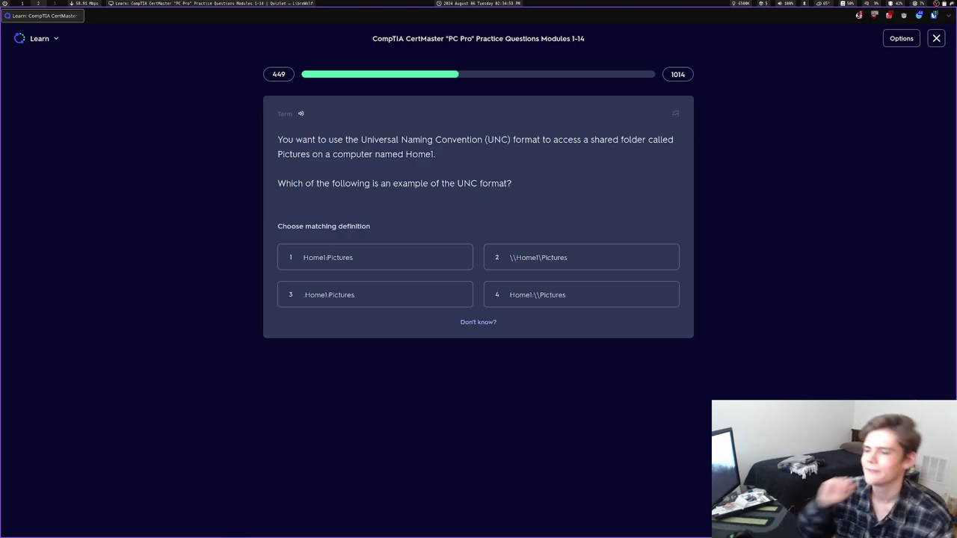
{"action": "key", "text": "3"}
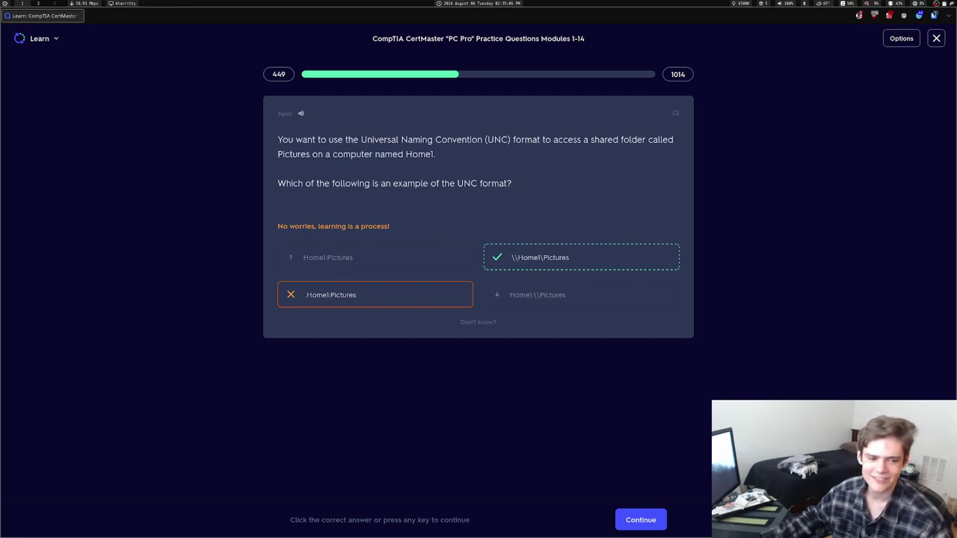
{"action": "key", "text": "space"}
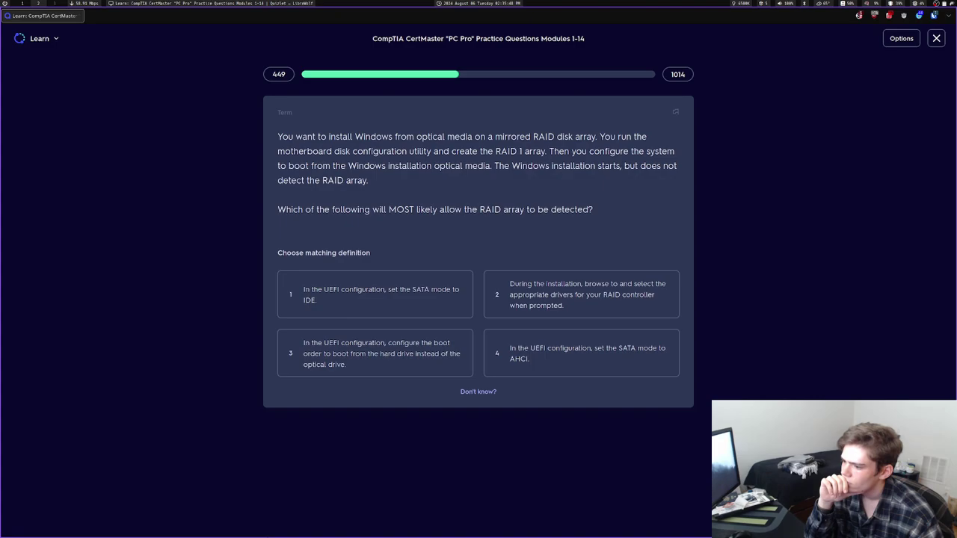
{"action": "key", "text": "2"}
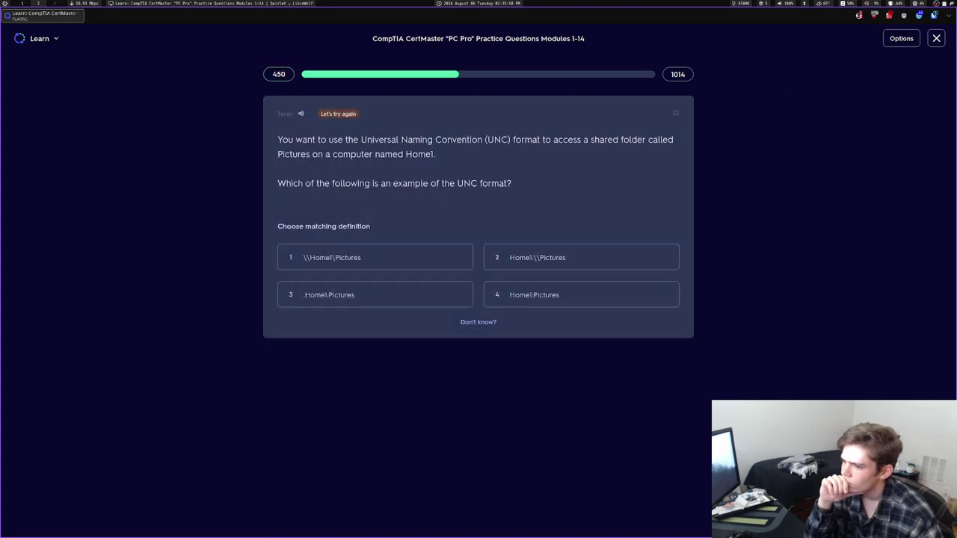
{"action": "key", "text": "1"}
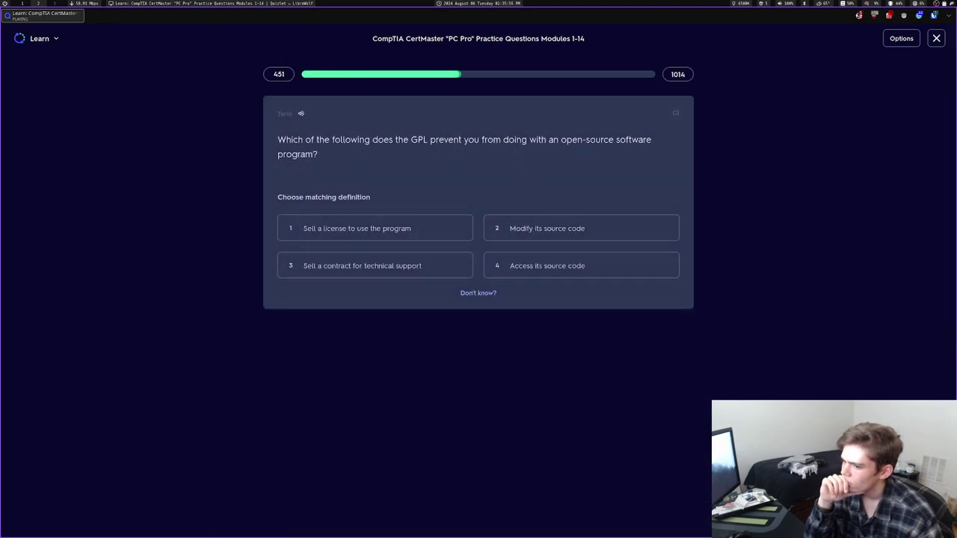
Answer the GPL restriction with selling a license, the Active Directory database server with Domain controller, and checkout payment phones with NFC chips
{"action": "key", "text": "1"}
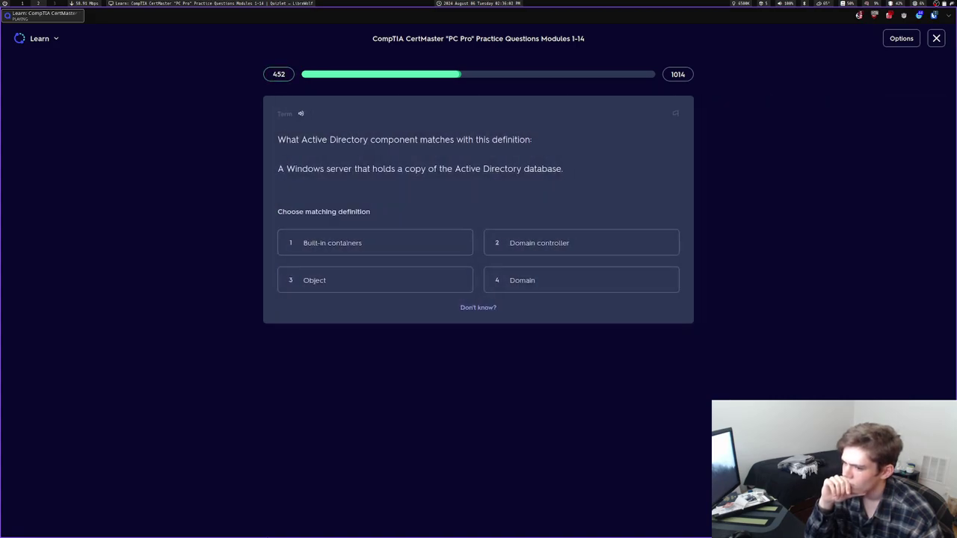
{"action": "key", "text": "2"}
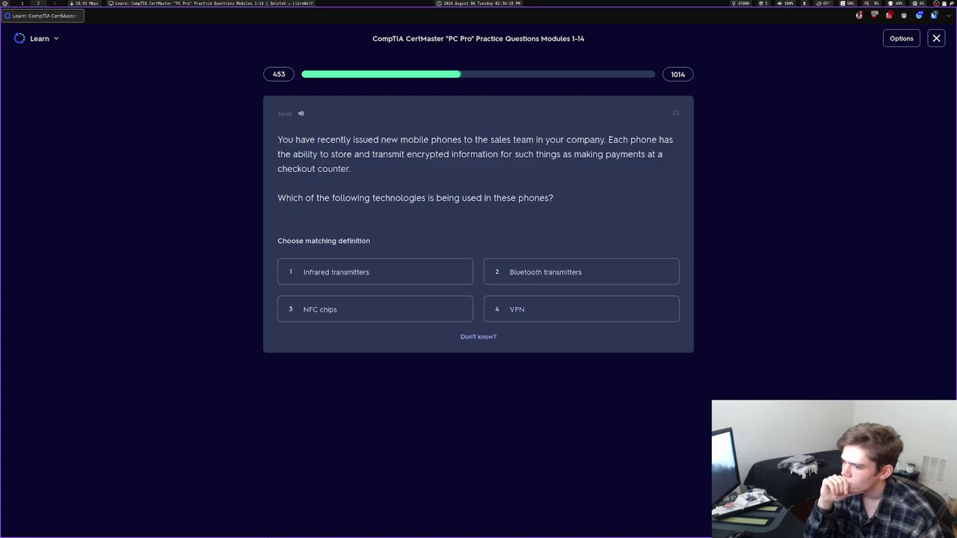
{"action": "key", "text": "3"}
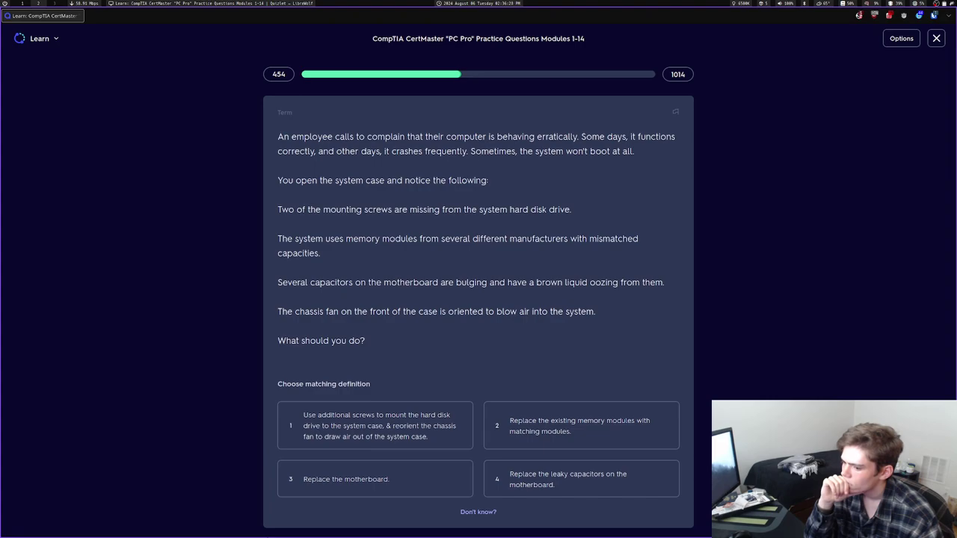
Answer the erratic computer question with additional drive screws and a reoriented chassis fan, and review the missing-screws clue against the answer options
{"action": "key", "text": "1"}
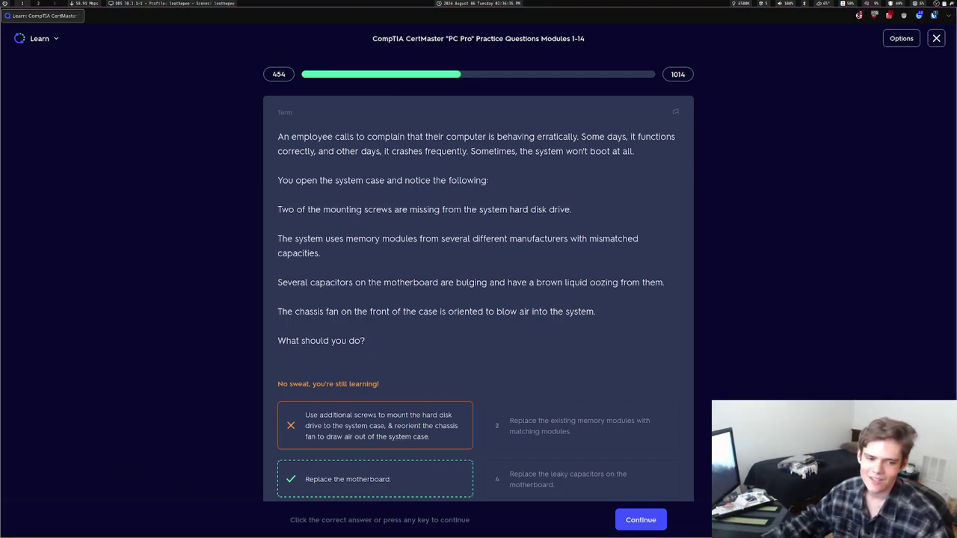
{"action": "right_click", "coordinate": [130, 297]}
{"action": "left_click", "coordinate": [170, 238]}
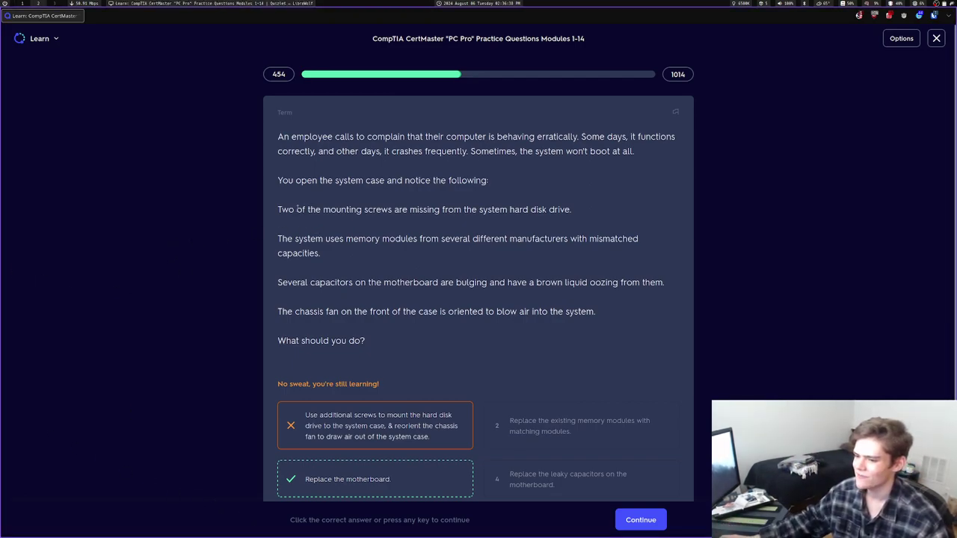
{"action": "left_click_drag", "start_coordinate": [276, 213], "coordinate": [566, 212]}
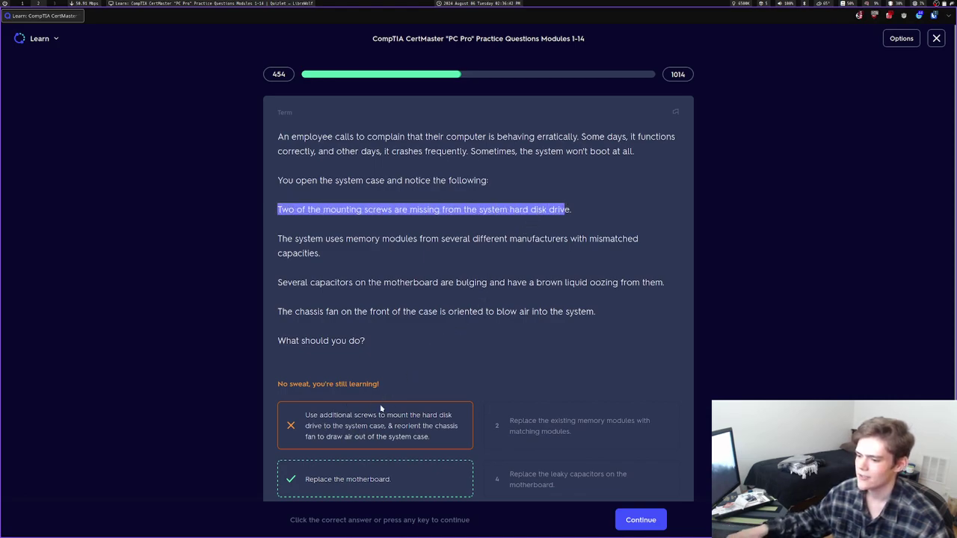
{"action": "left_click_drag", "start_coordinate": [388, 425], "coordinate": [436, 443]}
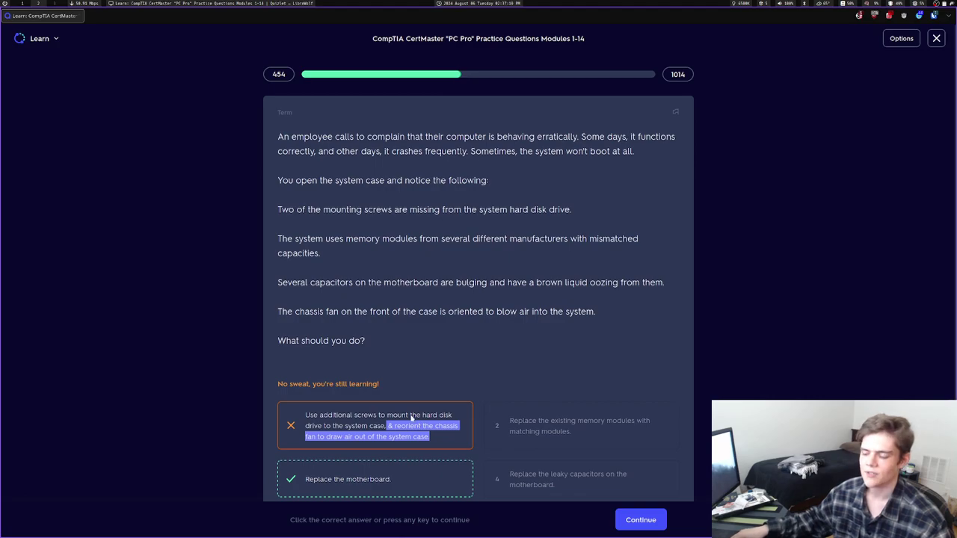
{"action": "left_click", "coordinate": [411, 419]}
{"action": "scroll", "coordinate": [411, 418], "scroll_direction": "down", "scroll_amount": 1}
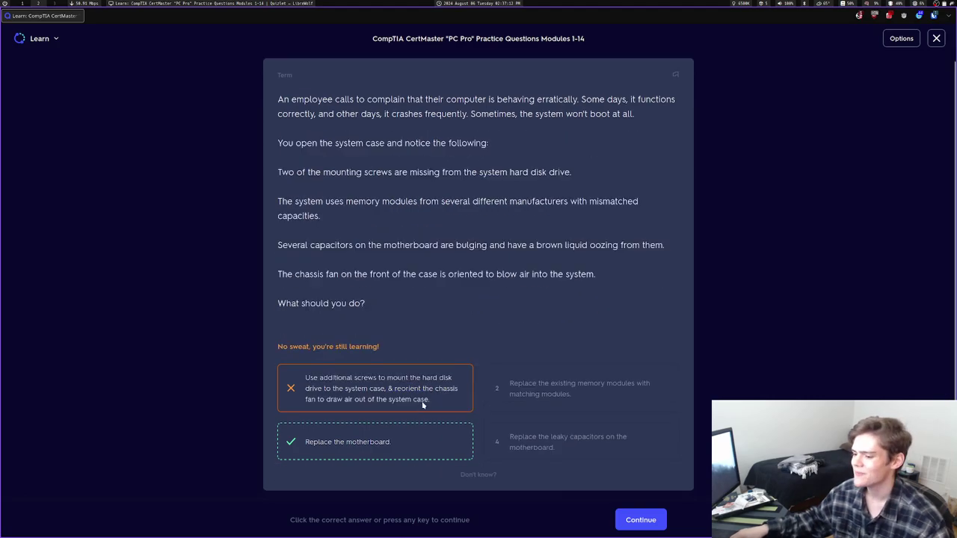
Review the memory-module option and the bulging capacitors clue in the missed erratic computer question, and continue to the next question
{"action": "left_click_drag", "start_coordinate": [522, 384], "coordinate": [586, 400]}
{"action": "left_click", "coordinate": [587, 401]}
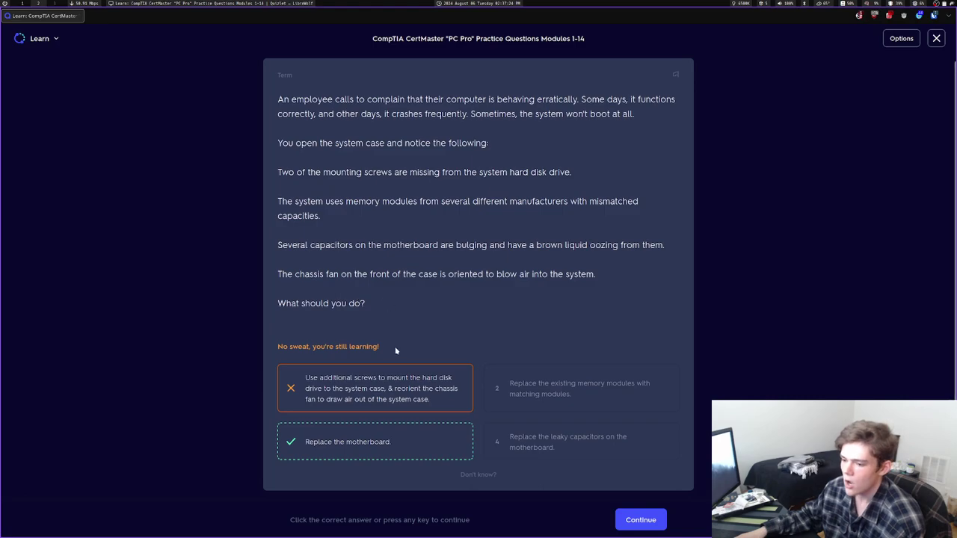
{"action": "scroll", "coordinate": [467, 313], "scroll_direction": "up", "scroll_amount": 1}
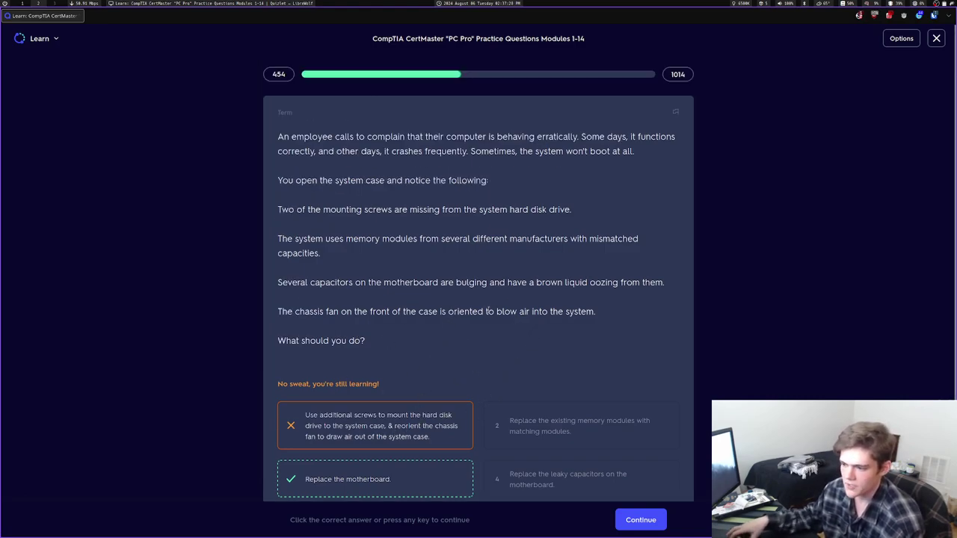
{"action": "left_click_drag", "start_coordinate": [281, 282], "coordinate": [633, 283]}
{"action": "left_click", "coordinate": [632, 289]}
{"action": "scroll", "coordinate": [486, 322], "scroll_direction": "down", "scroll_amount": 1}
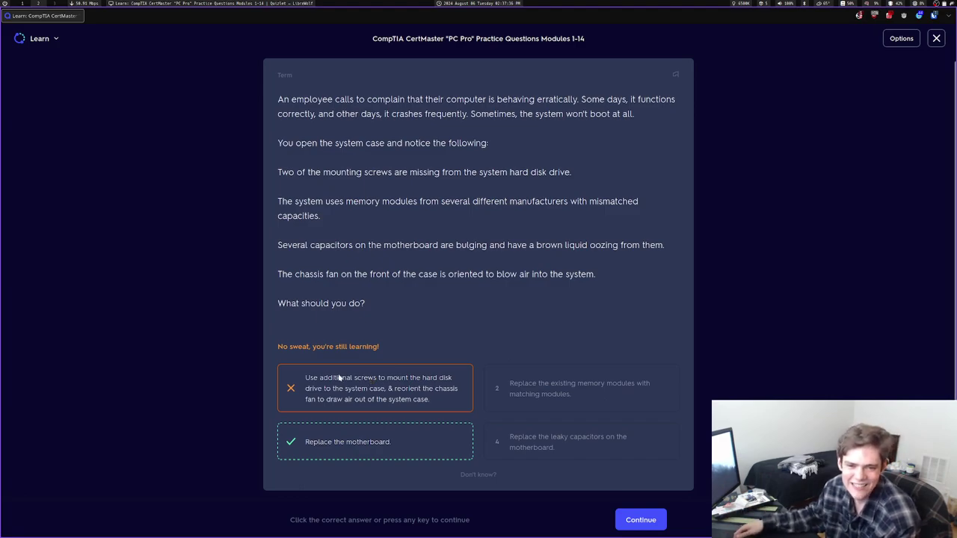
{"action": "key", "text": "alt+Tab"}
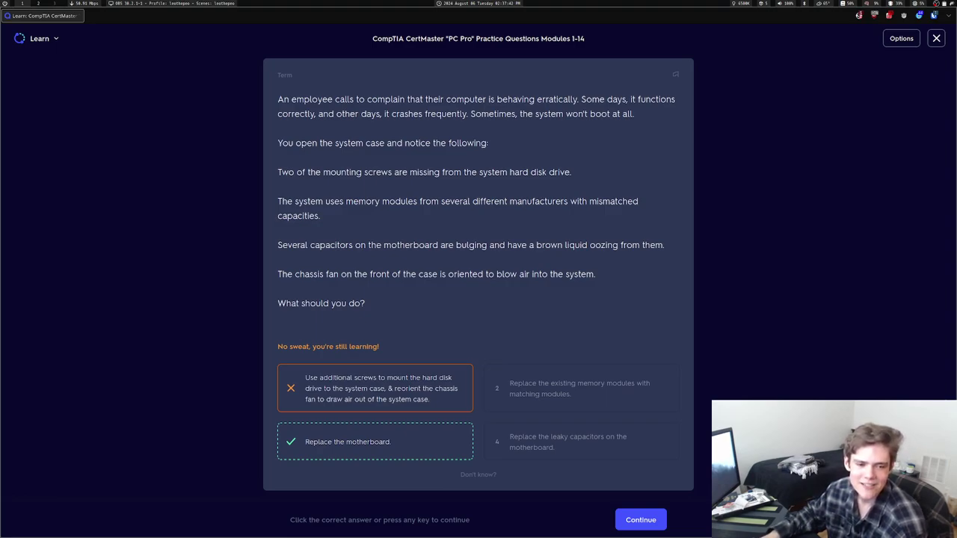
{"action": "key", "text": "alt+Tab"}
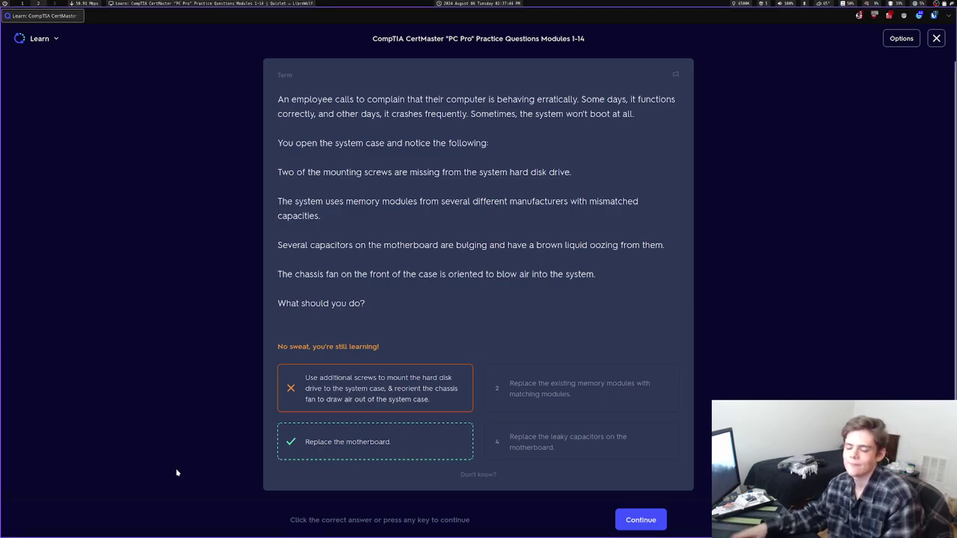
{"action": "scroll", "coordinate": [179, 463], "scroll_direction": "up", "scroll_amount": 1}
{"action": "key", "text": "Return"}
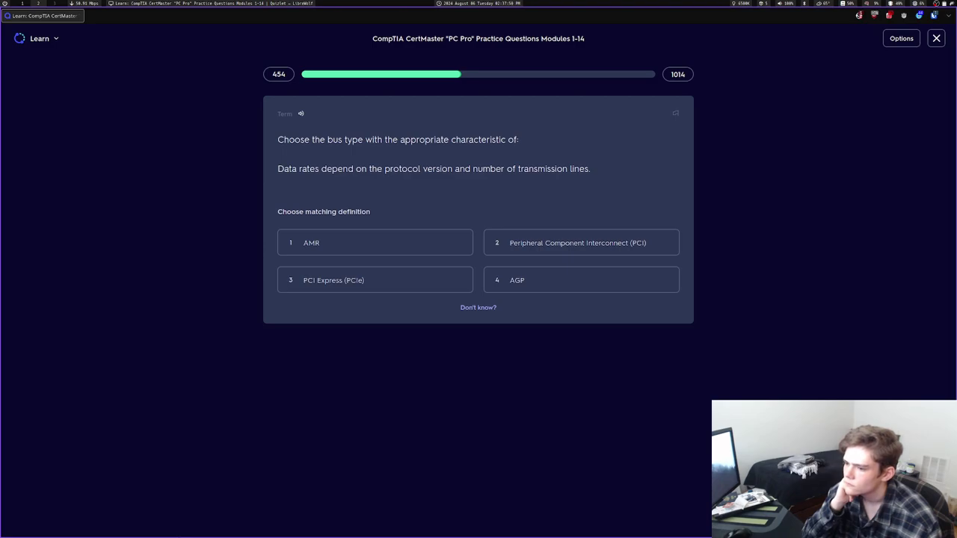
Answer the bus type question with PCI Express (PCIe), the first forensic action with documenting the screen, and the access control list sharing model with Peer-to-peer
{"action": "key", "text": "3"}
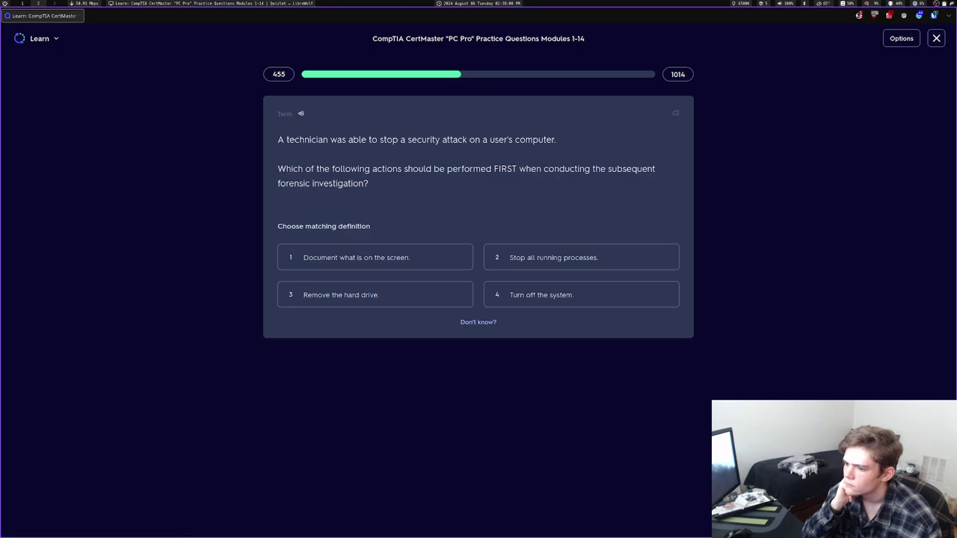
{"action": "key", "text": "1"}
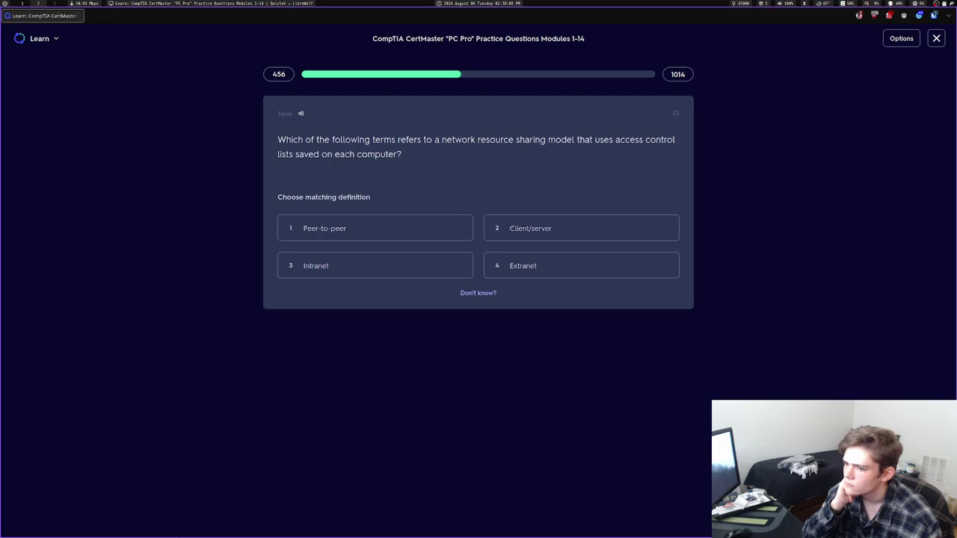
{"action": "key", "text": "1"}
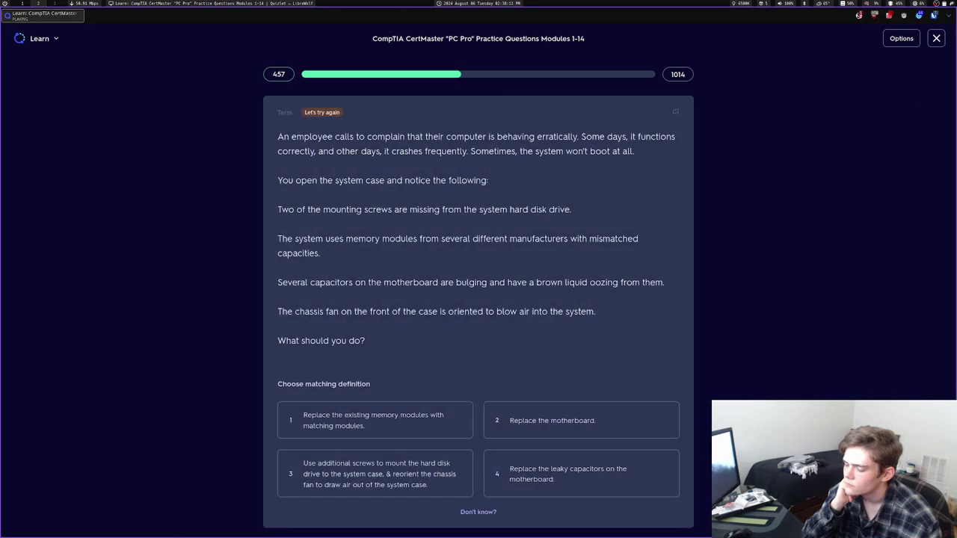
Answer the repeated erratic computer question with Replace the motherboard, and the Windows 11 upgrade question with Add more memory
{"action": "key", "text": "2"}
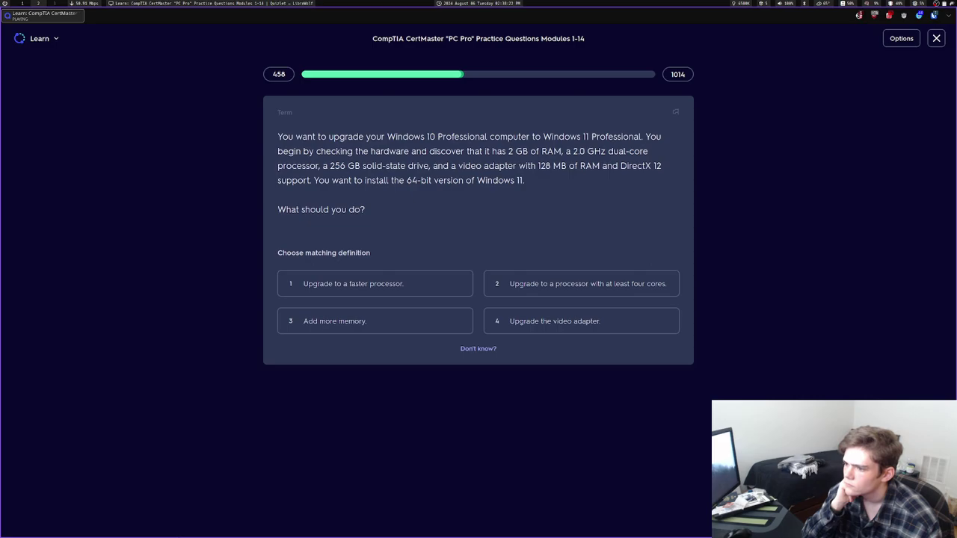
{"action": "key", "text": "3"}
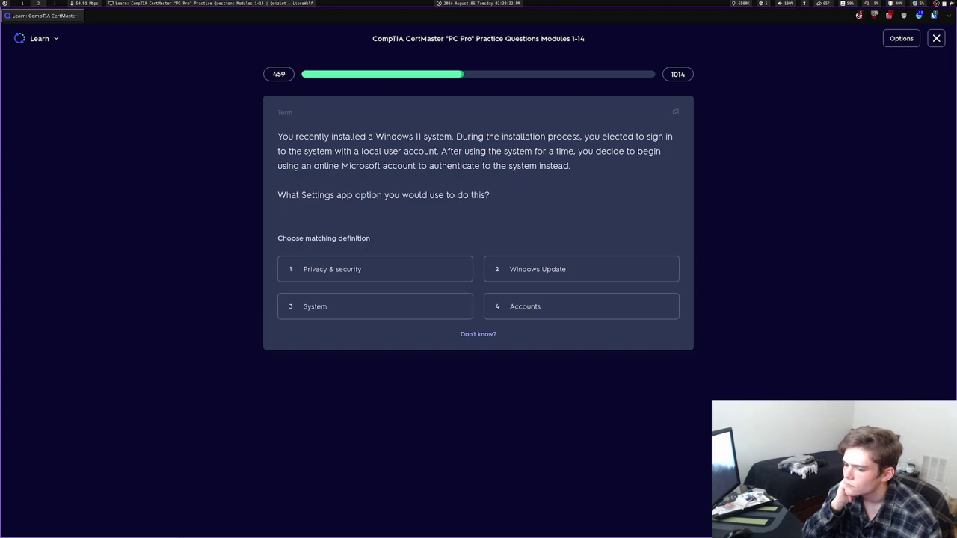
Answer the Microsoft account settings question with System, and the Remote Desktop question with the original operator's session not being disconnected
{"action": "key", "text": "3"}
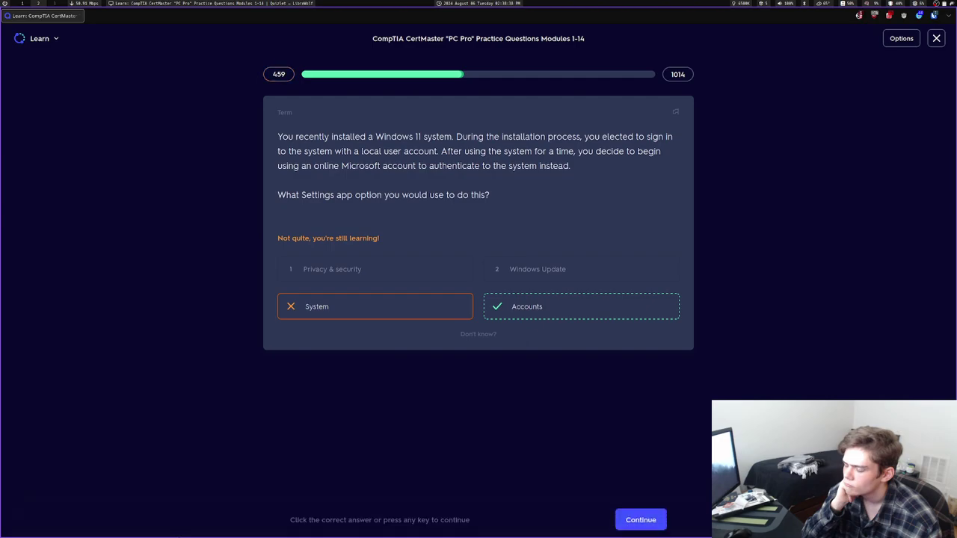
{"action": "key", "text": "space"}
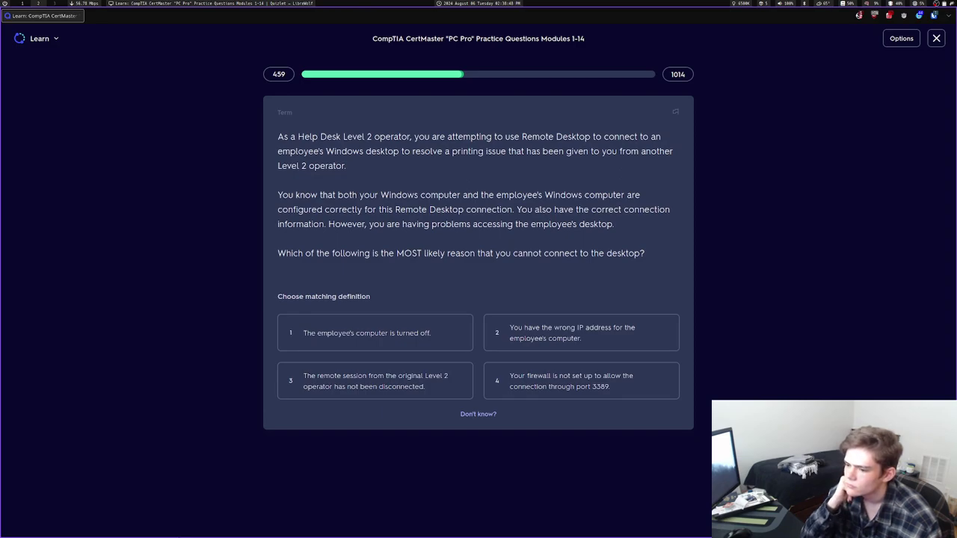
{"action": "key", "text": "3"}
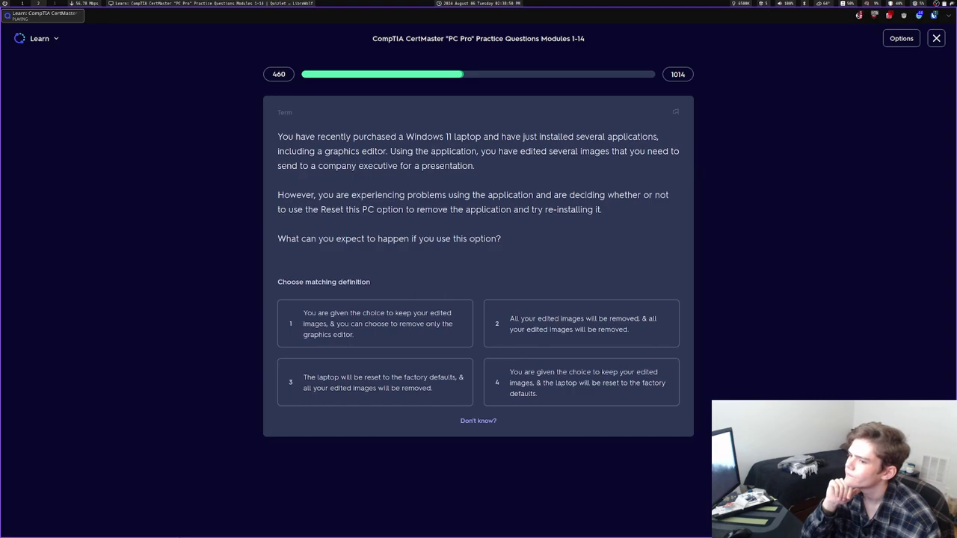
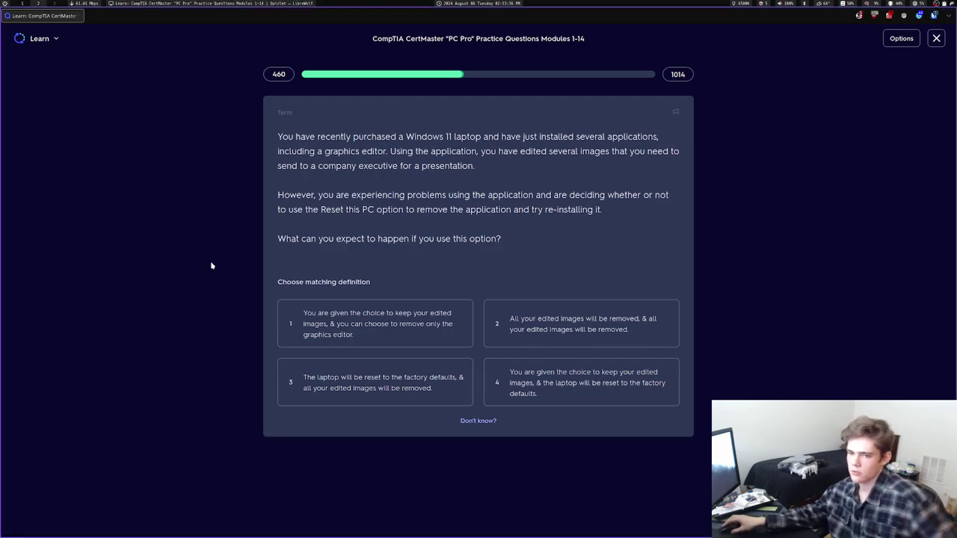
Search the web for "1 hour timer" in a new browser tab
{"action": "key", "text": "ctrl+t"}
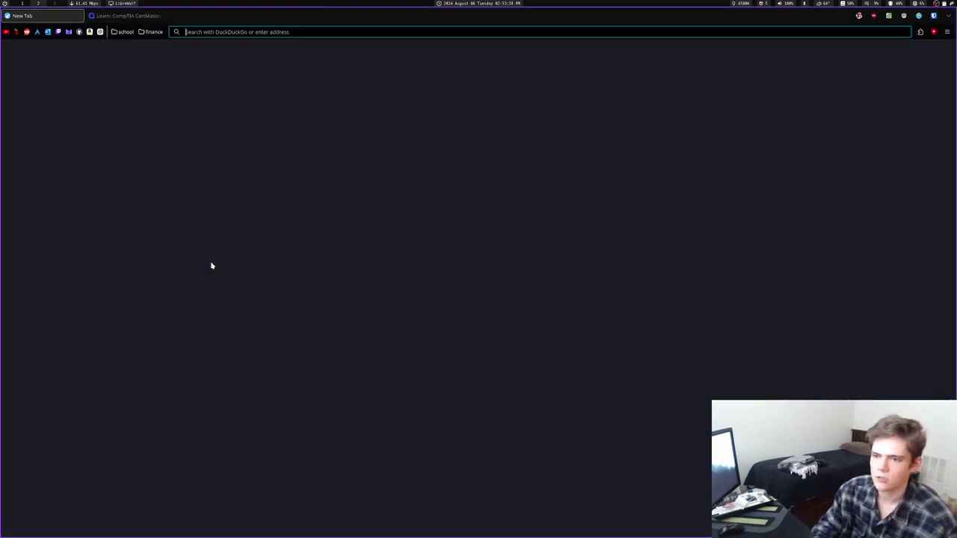
{"action": "type", "text": "1 hour timer"}
{"action": "key", "text": "Return"}
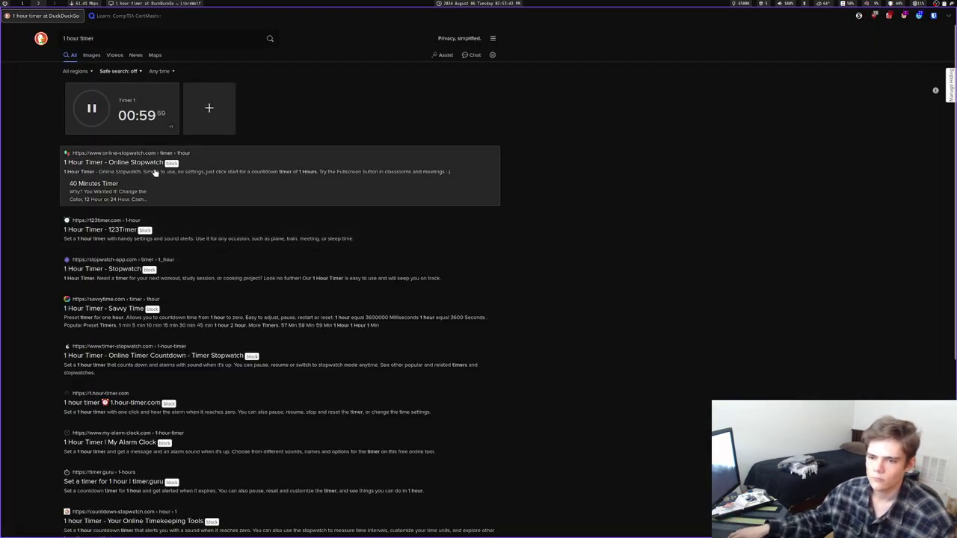
Try the Online Stopwatch and 123Timer results for a one-hour countdown, returning to the search results each time
{"action": "left_click", "coordinate": [155, 173]}
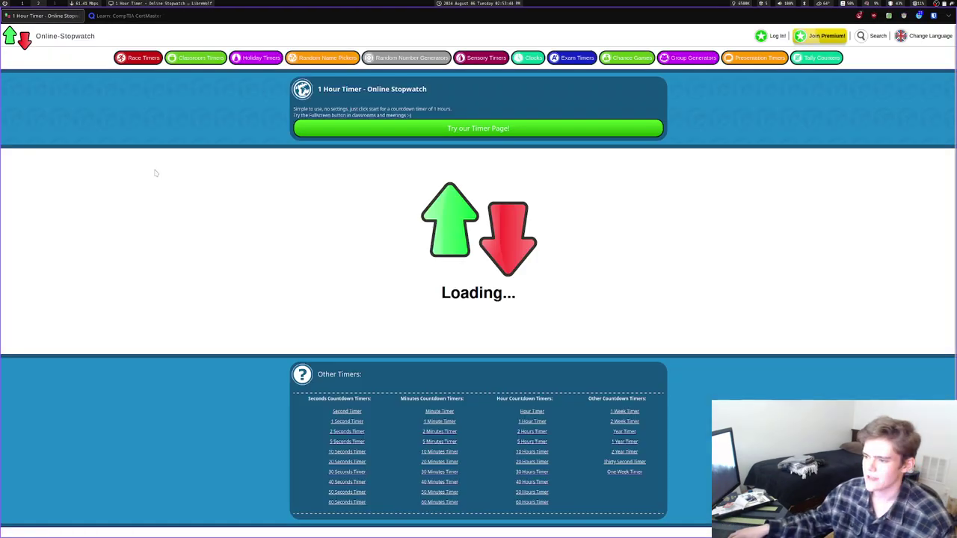
{"action": "key", "text": "alt+Left"}
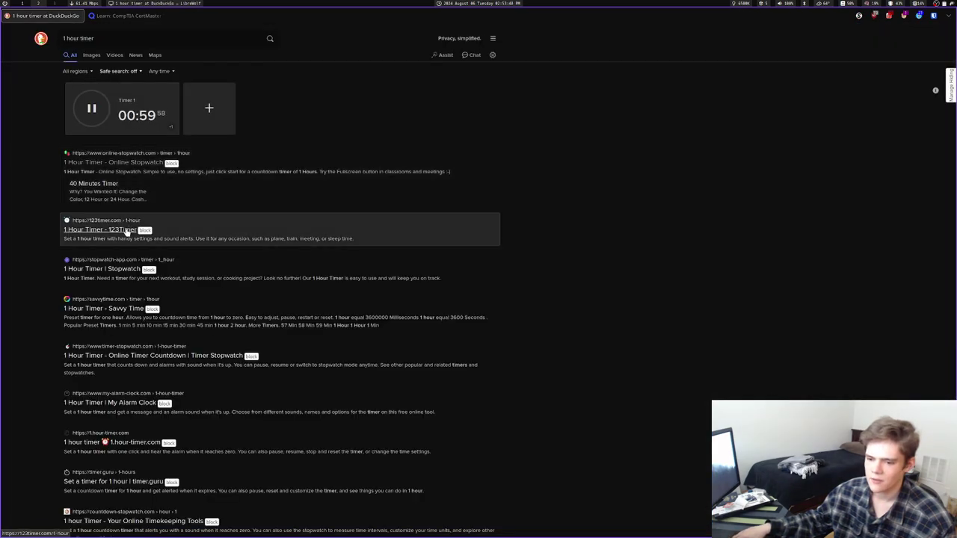
{"action": "left_click", "coordinate": [127, 232]}
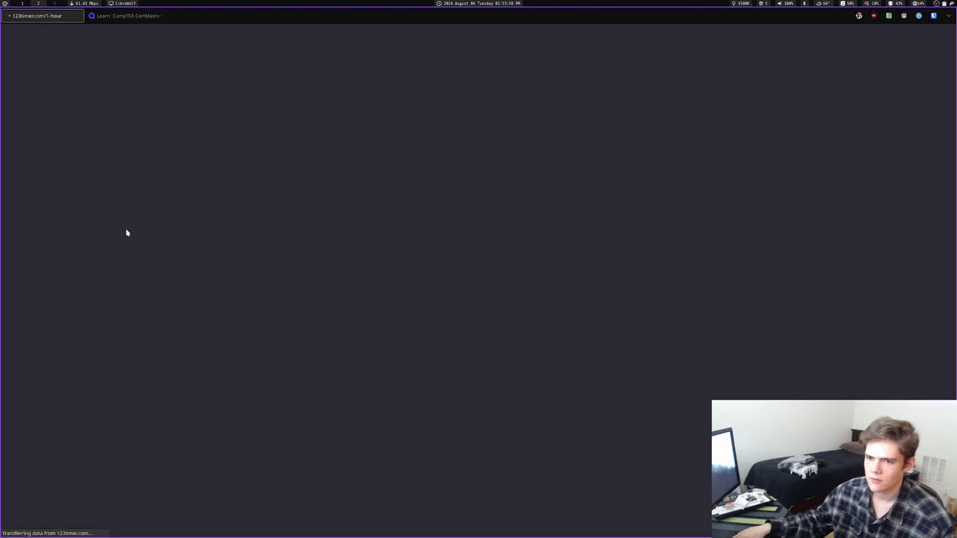
{"action": "key", "text": "alt+Left"}
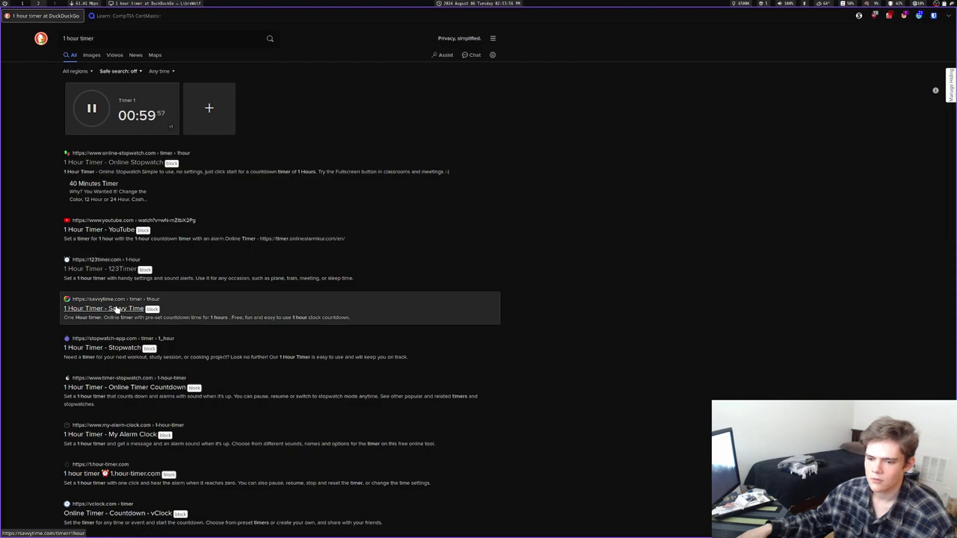
Search for "timer online" and check the vClock countdown result before returning to the search results
{"action": "left_click", "coordinate": [121, 42]}
{"action": "type", "text": "timer online"}
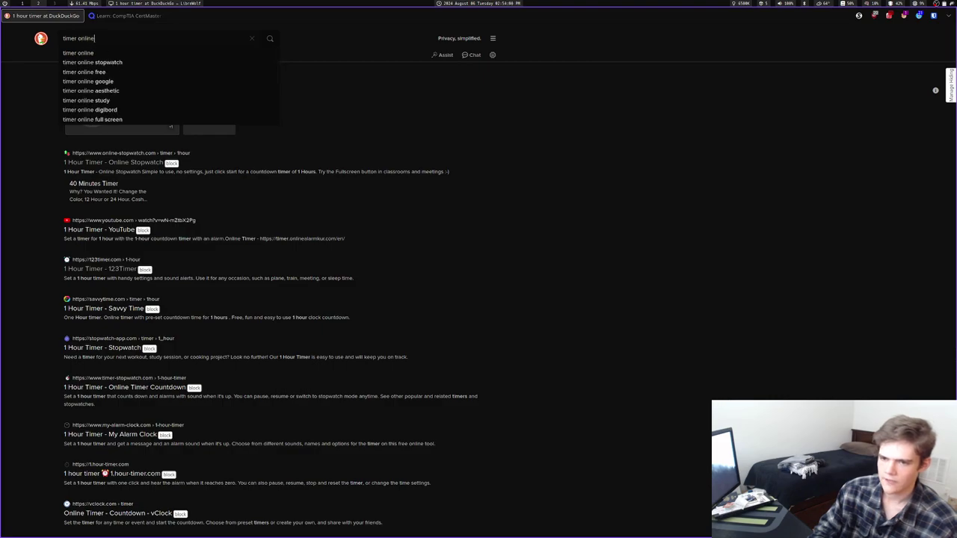
{"action": "key", "text": "Return"}
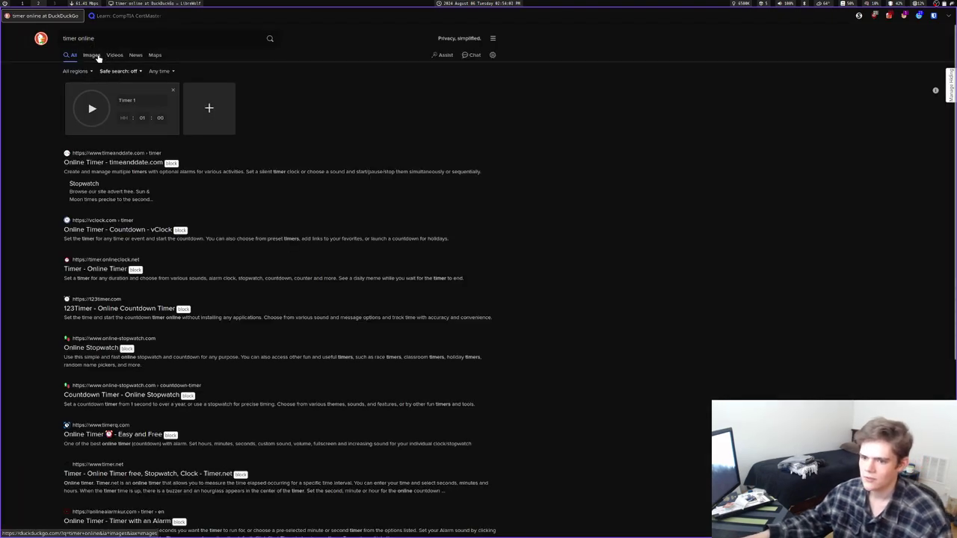
{"action": "left_click", "coordinate": [105, 233]}
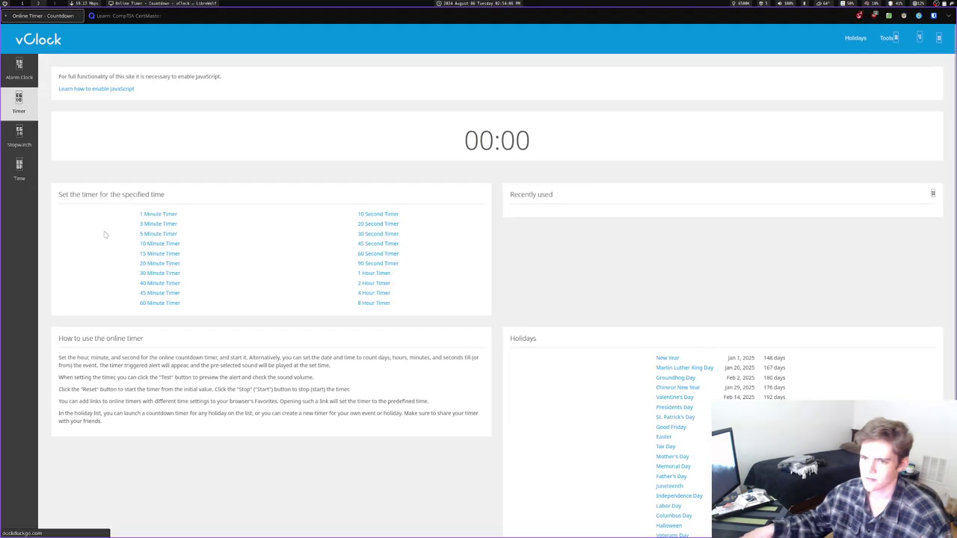
{"action": "key", "text": "alt+Left"}
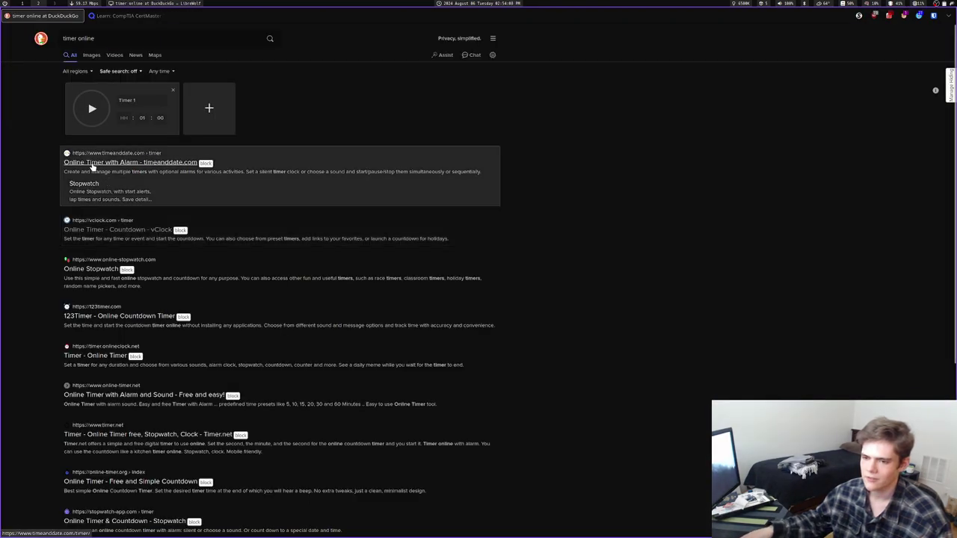
Set the search page's built-in Timer 1 to 1 hour and 00 minutes, and start it
{"action": "left_click", "coordinate": [142, 118]}
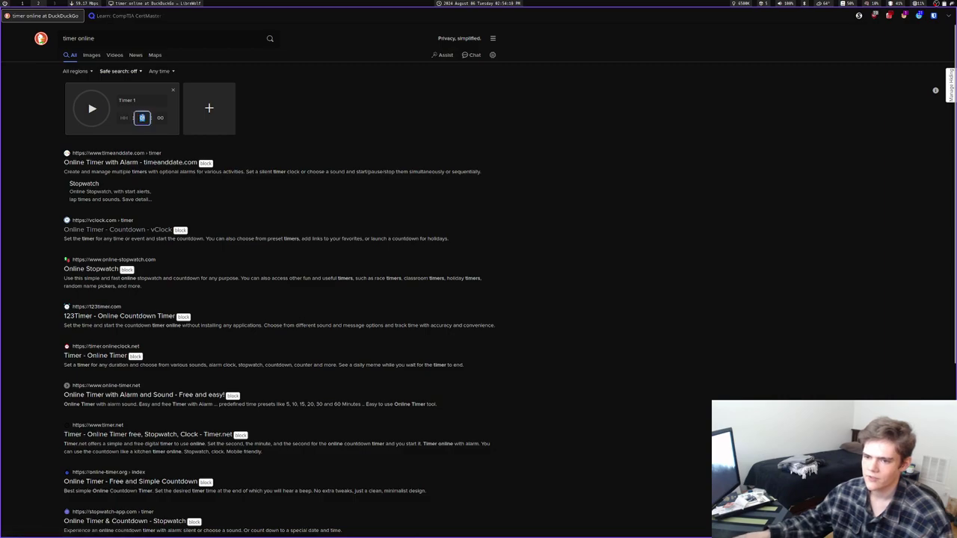
{"action": "key", "text": "BackSpace"}
{"action": "left_click", "coordinate": [124, 118]}
{"action": "type", "text": "1"}
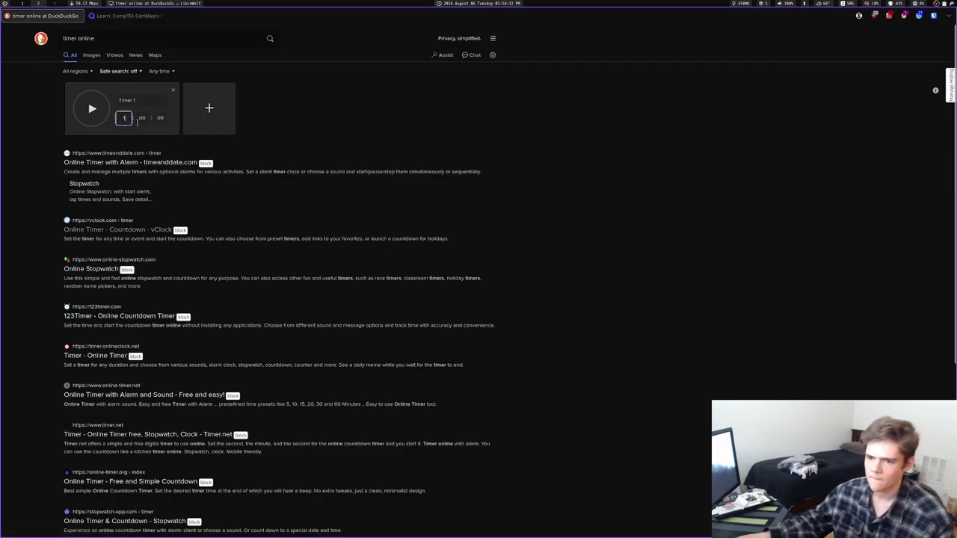
{"action": "left_click", "coordinate": [100, 112]}
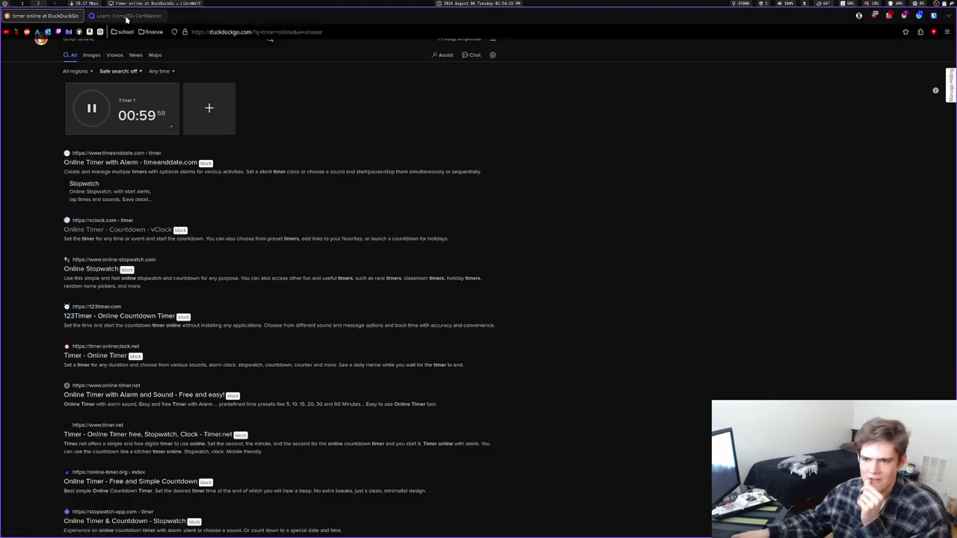
Return to the quiz and answer the Reset this PC question with kept images and factory defaults, and the LCD replacement question with Remove the battery
{"action": "left_click_drag", "start_coordinate": [127, 16], "coordinate": [523, 19]}
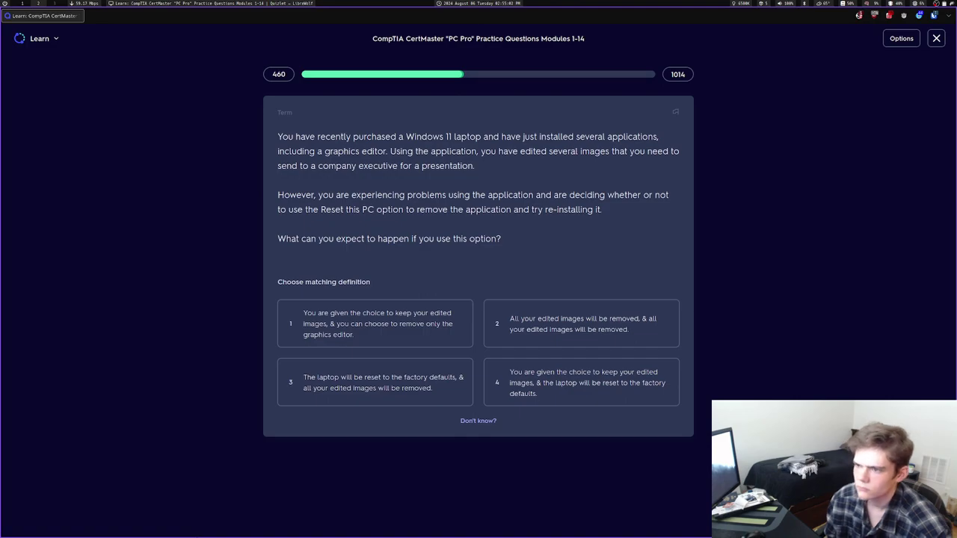
{"action": "left_click", "coordinate": [519, 377]}
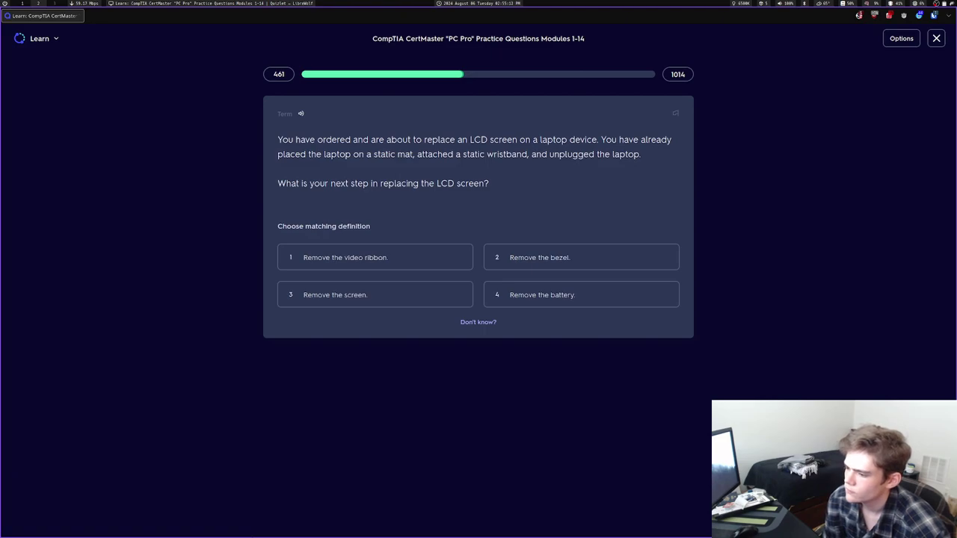
{"action": "key", "text": "4"}
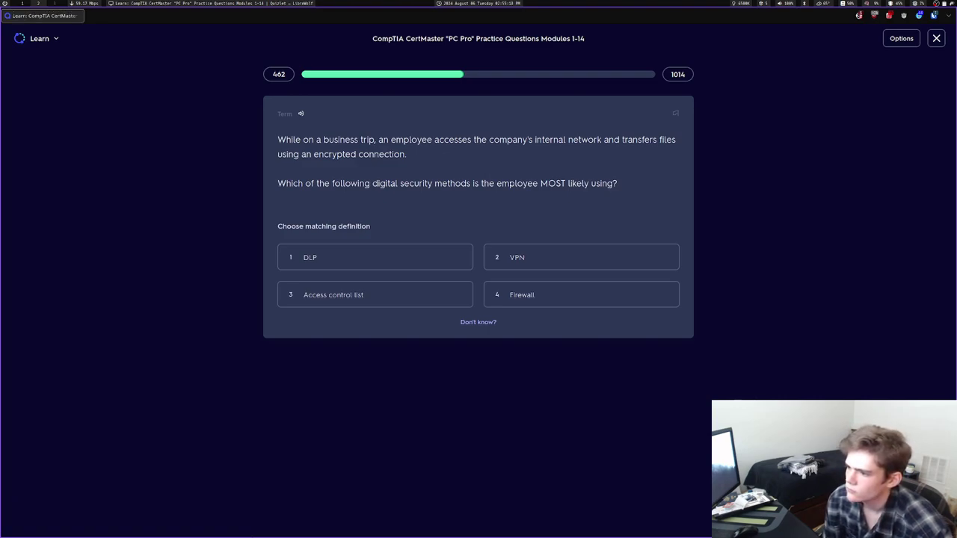
Answer the encrypted connection question with VPN, the SATA SSD question with a standard-drive installation, and the repeated Microsoft account question with Accounts; continue to the next round
{"action": "key", "text": "2"}
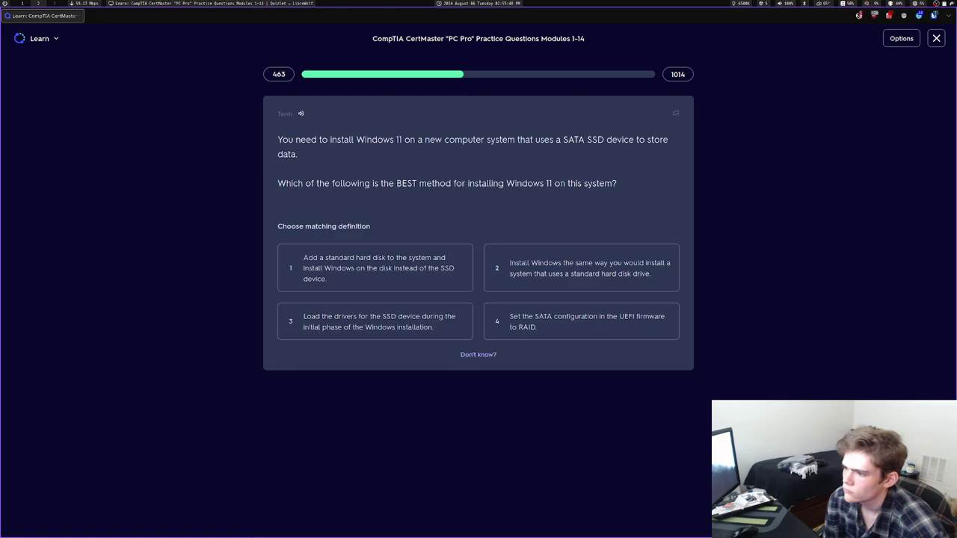
{"action": "key", "text": "2"}
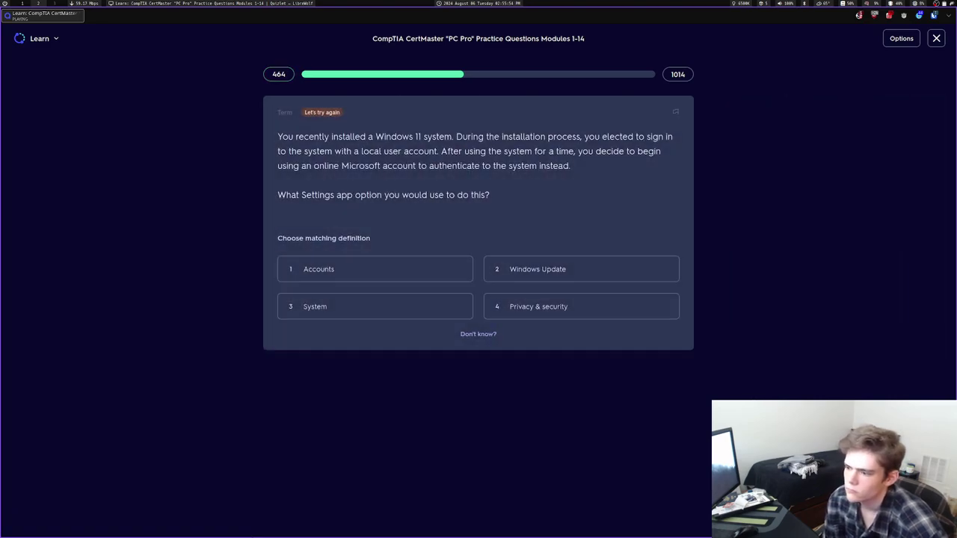
{"action": "key", "text": "1"}
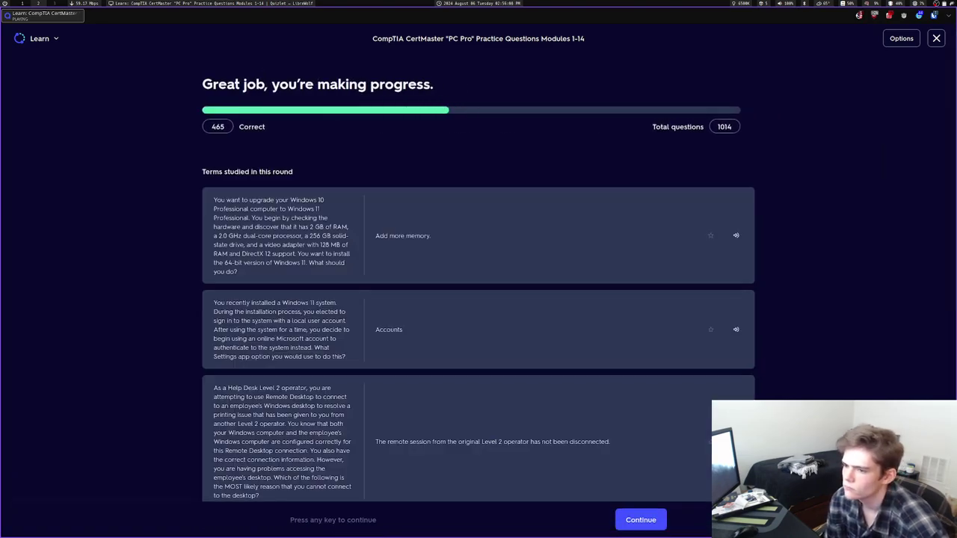
{"action": "key", "text": "Return"}
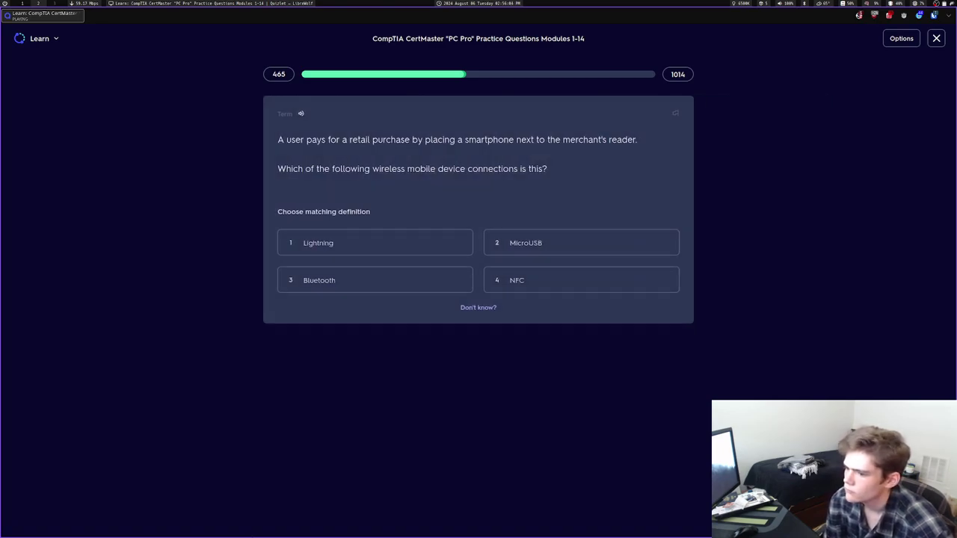
Answer the smartphone payment question with NFC, the external DVD drive question with waiting and retrying, and the halted Windows 11 question with uninstalling the last update
{"action": "key", "text": "4"}
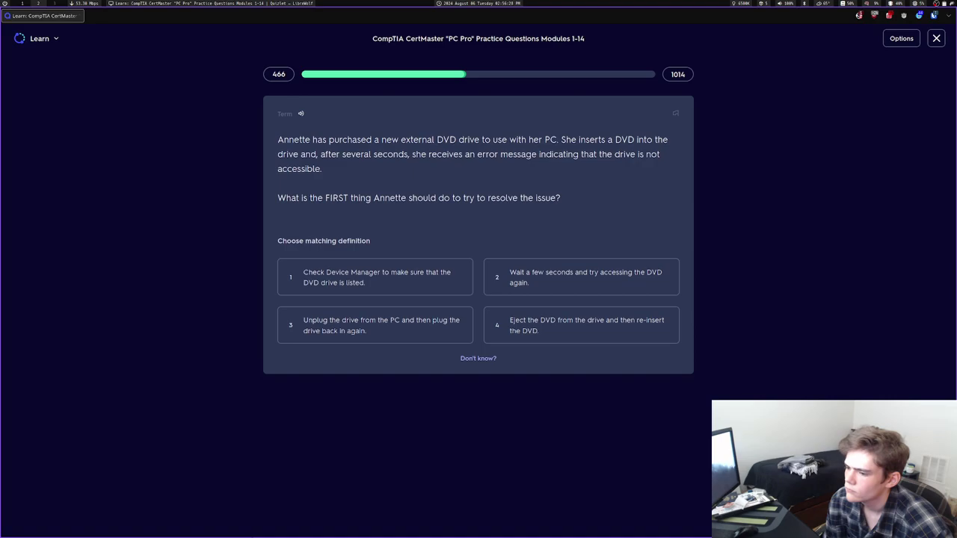
{"action": "key", "text": "2"}
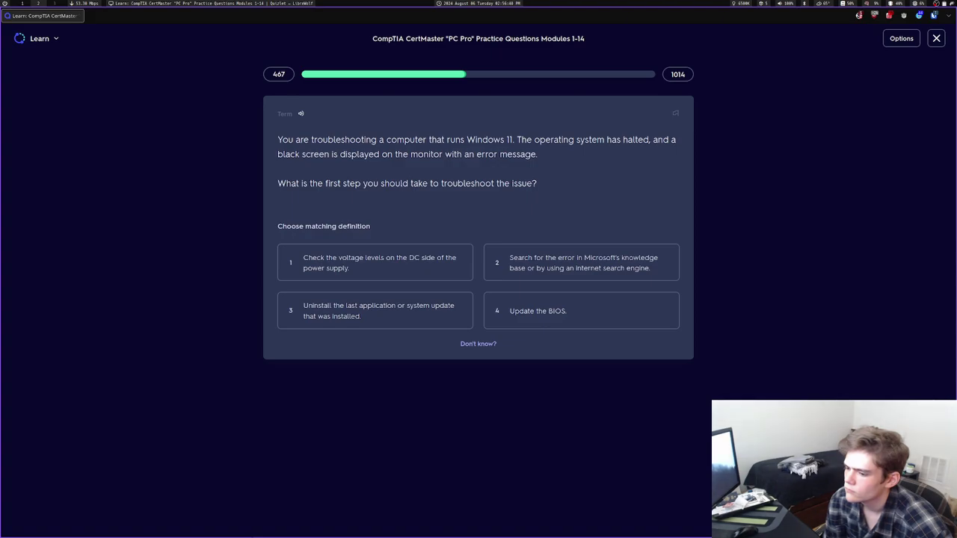
{"action": "key", "text": "3"}
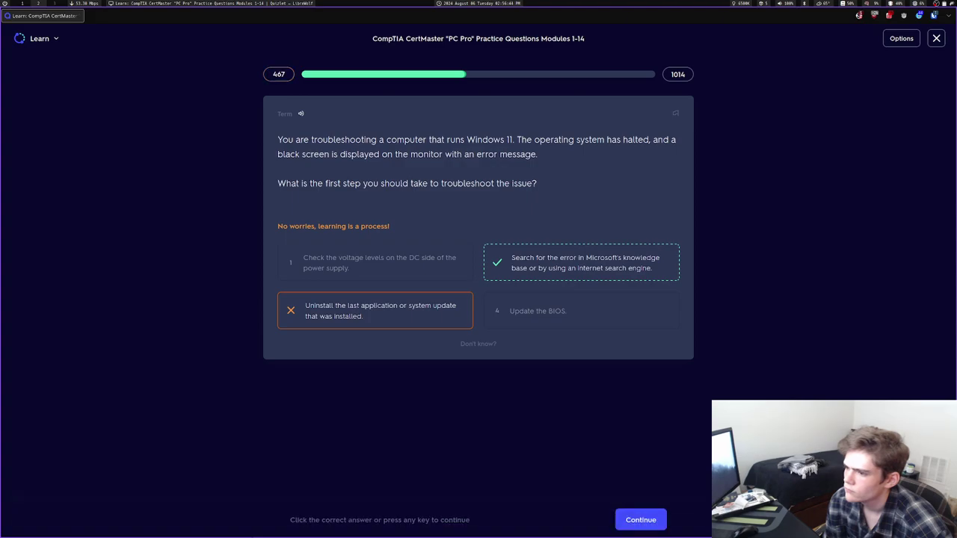
{"action": "key", "text": "space"}
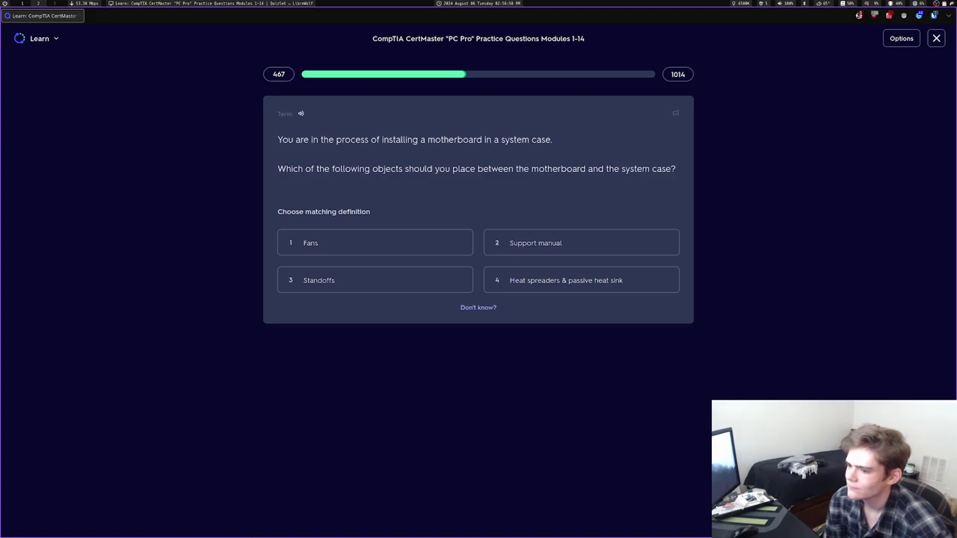
Answer the motherboard installation question with Standoffs, the tablet camera question with an anti-malware scan, and the network device tracking question with All-in-one security appliance
{"action": "key", "text": "3"}
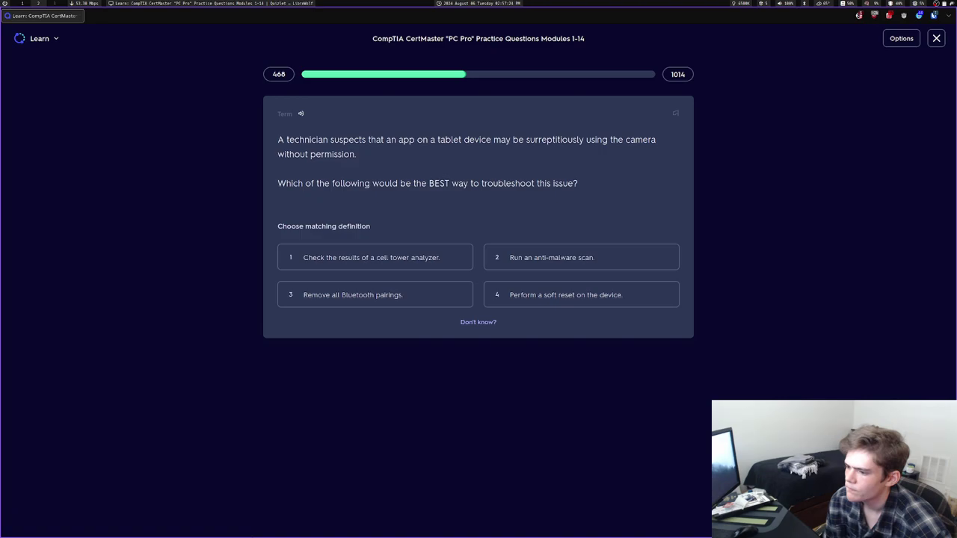
{"action": "key", "text": "2"}
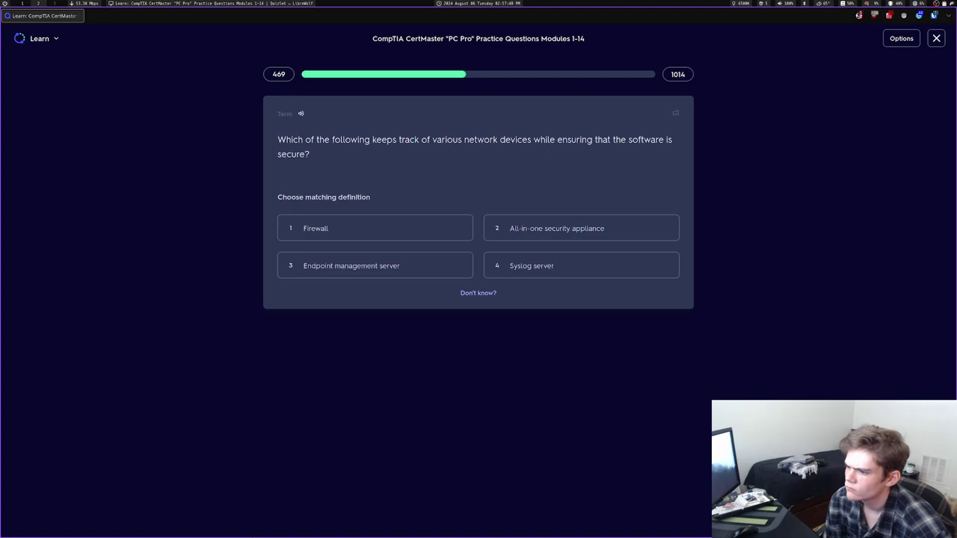
{"action": "key", "text": "2"}
{"action": "key", "text": "Return"}
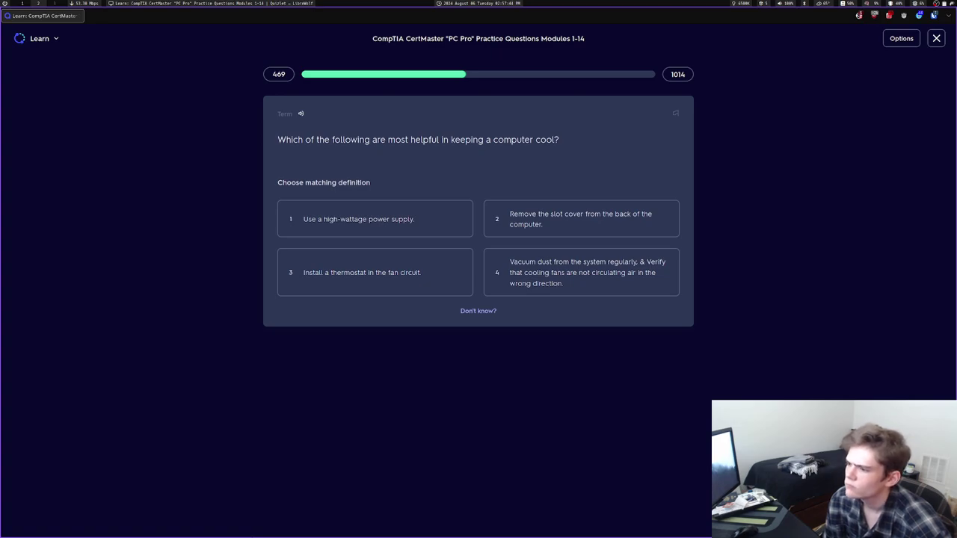
Answer the computer cooling question with dust vacuuming and fan checks, and the two retried questions with a knowledge base search and Endpoint management server
{"action": "key", "text": "4"}
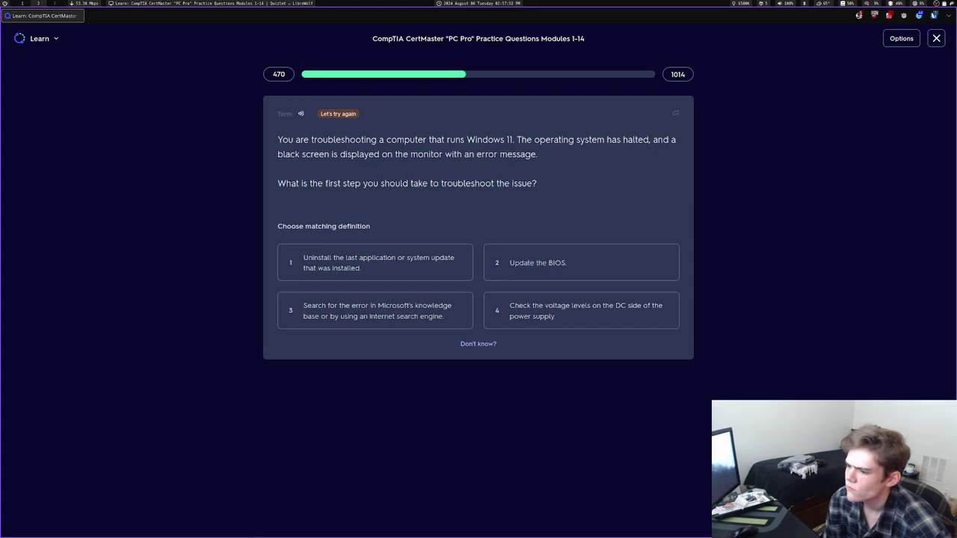
{"action": "key", "text": "3"}
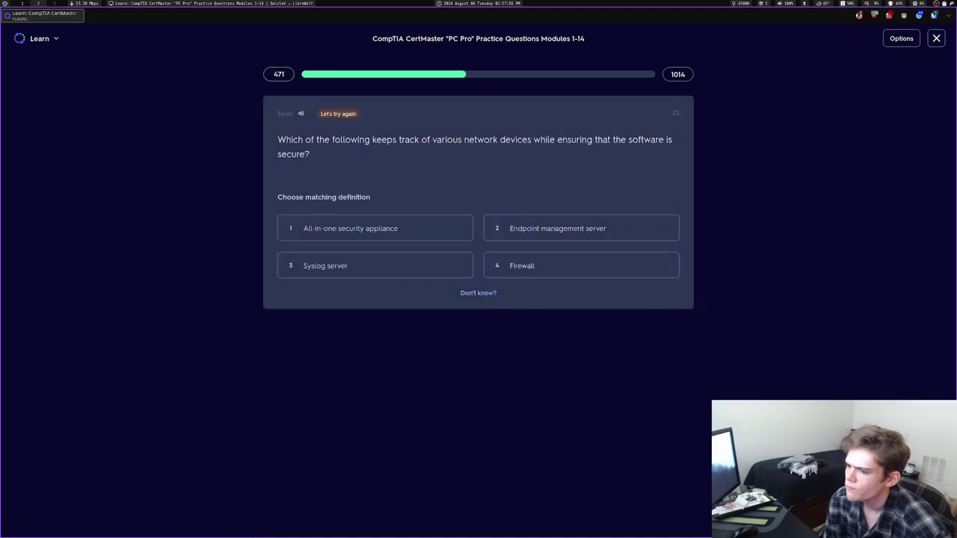
{"action": "key", "text": "2"}
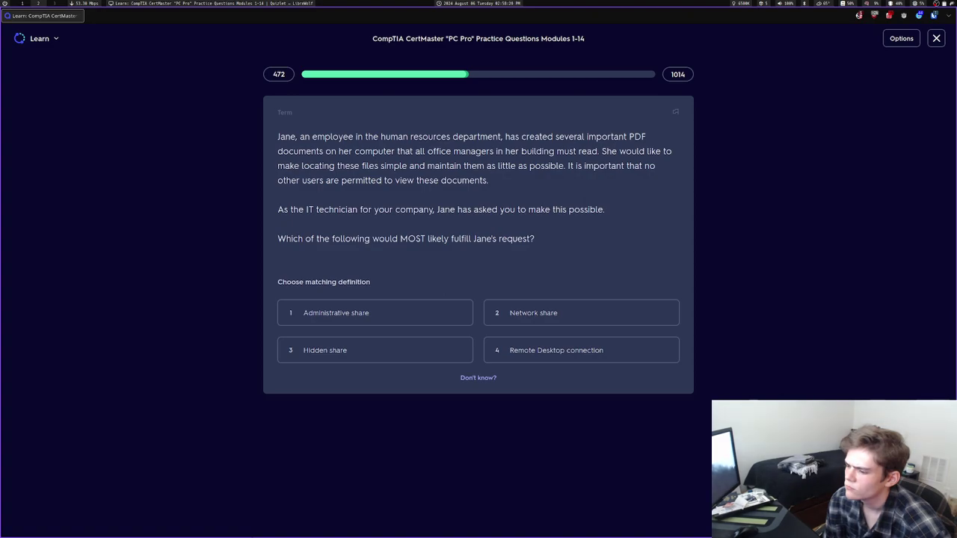
Answer the PDF sharing question with Network share, the update delay question with Pause Updates, and the account association question with Sign in with a Microsoft account instead
{"action": "key", "text": "2"}
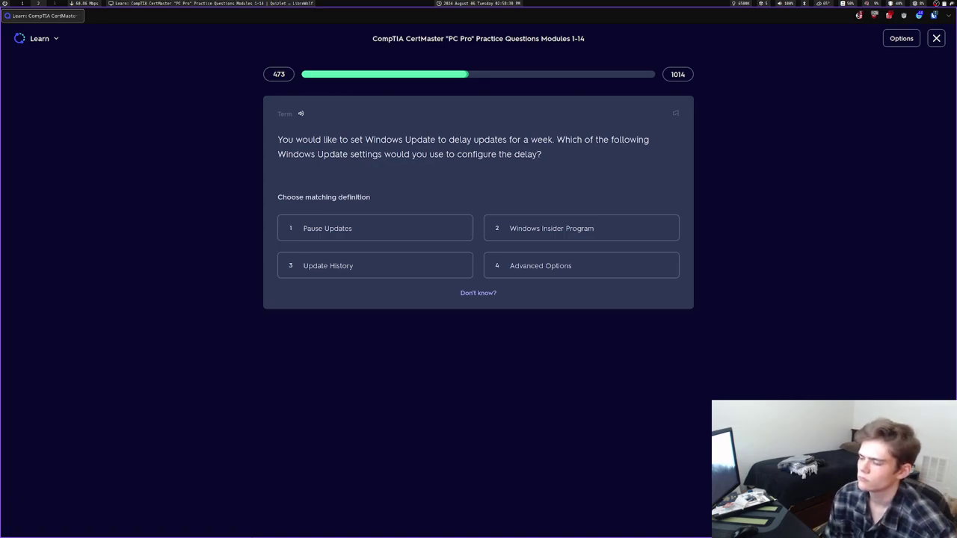
{"action": "key", "text": "1"}
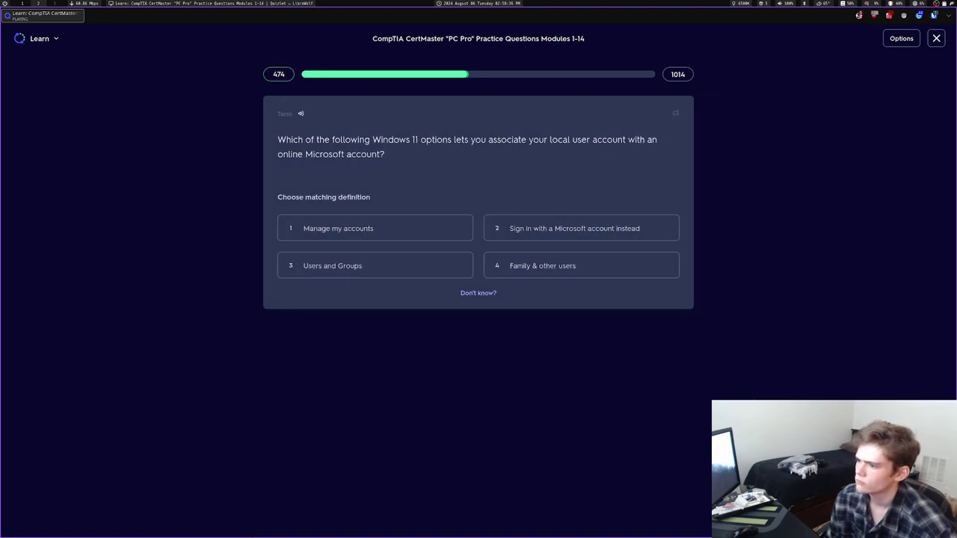
{"action": "key", "text": "2"}
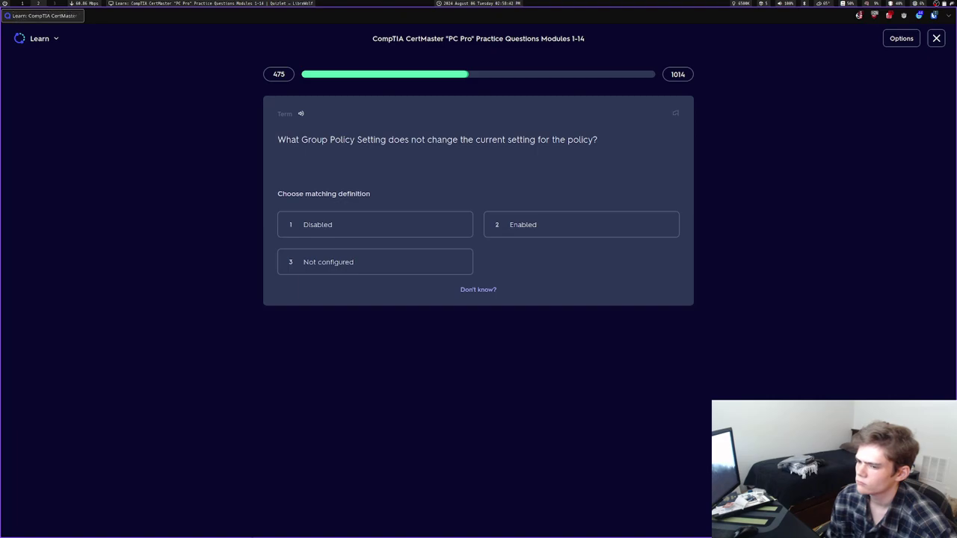
Answer the Group Policy question with Not configured, the noisy printer question with Dot matrix, and the Windows 11 Home upgrade question with In-place upgrade
{"action": "key", "text": "3"}
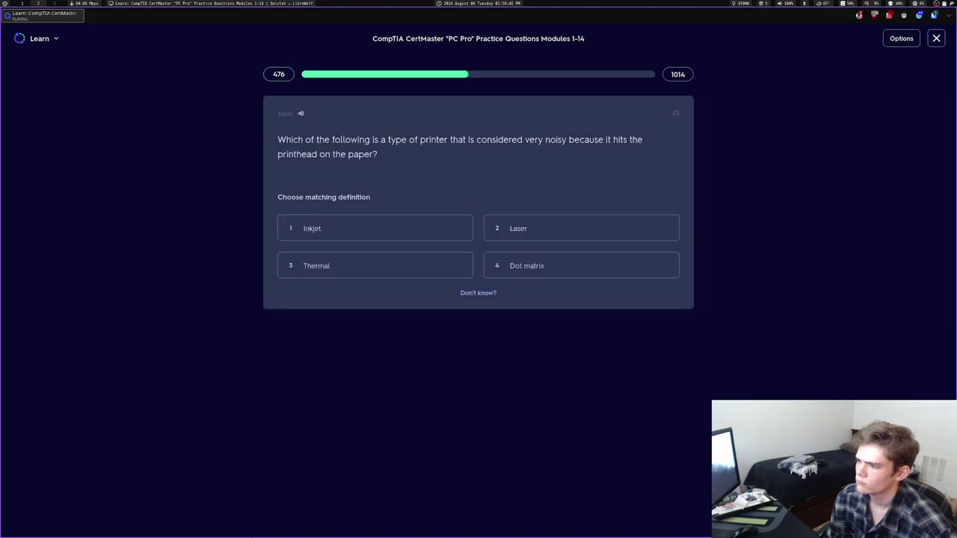
{"action": "key", "text": "4"}
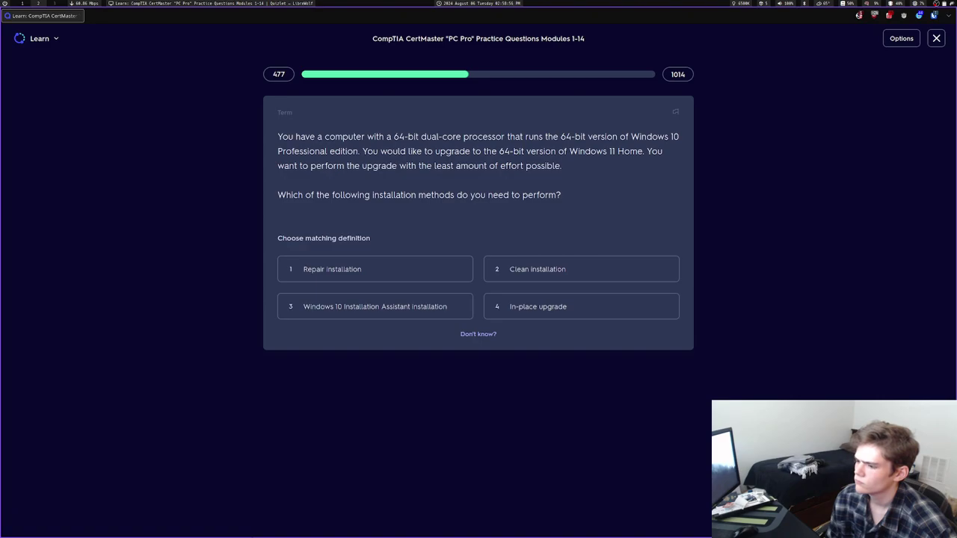
{"action": "key", "text": "4"}
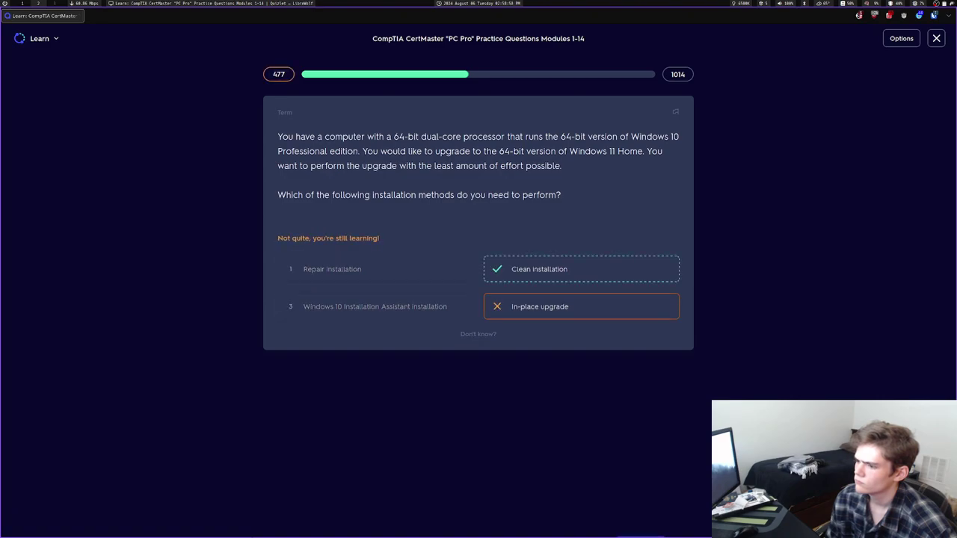
{"action": "key", "text": "space"}
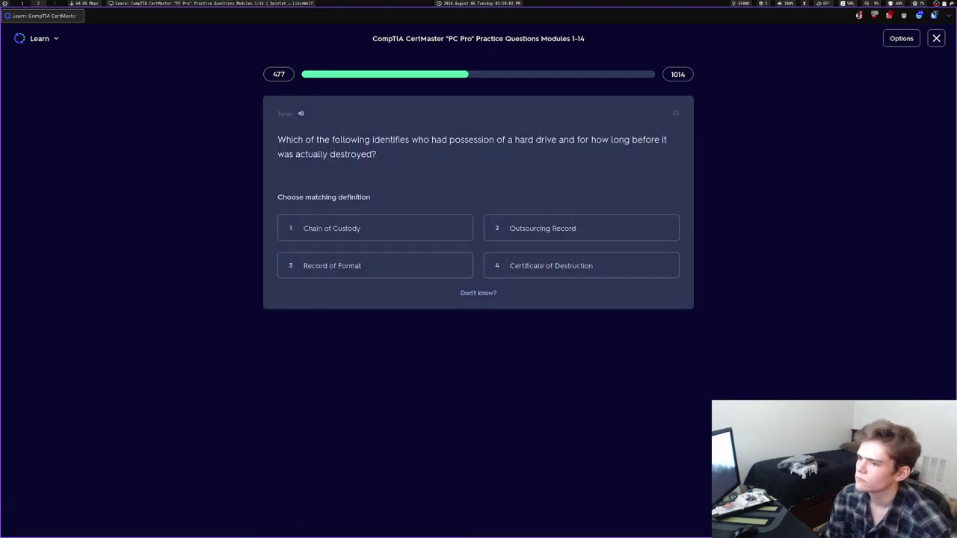
Answer the hard drive possession question with Chain of Custody, the retried upgrade question with Clean installation, and the 32-bit application directory question with %systemdrive%\Applications
{"action": "key", "text": "1"}
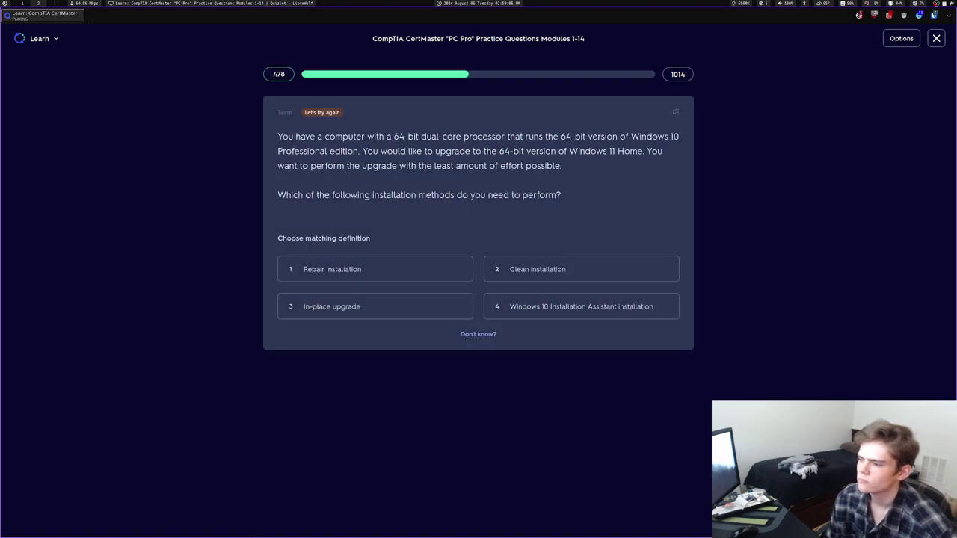
{"action": "key", "text": "2"}
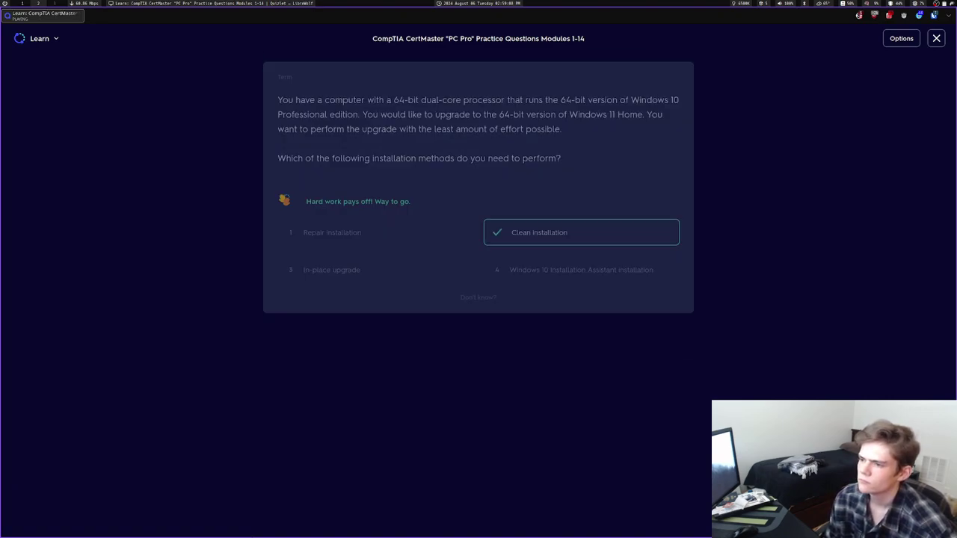
{"action": "key", "text": "space"}
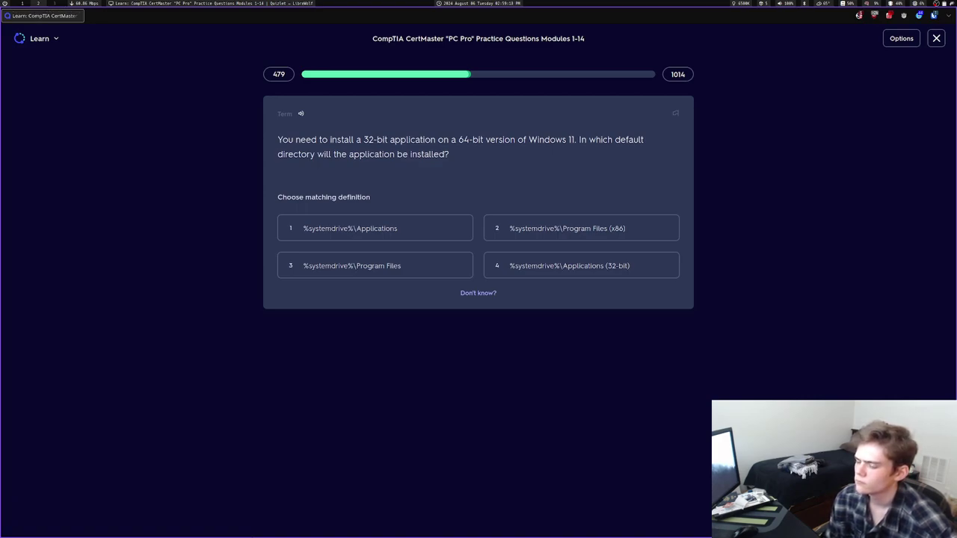
{"action": "key", "text": "1"}
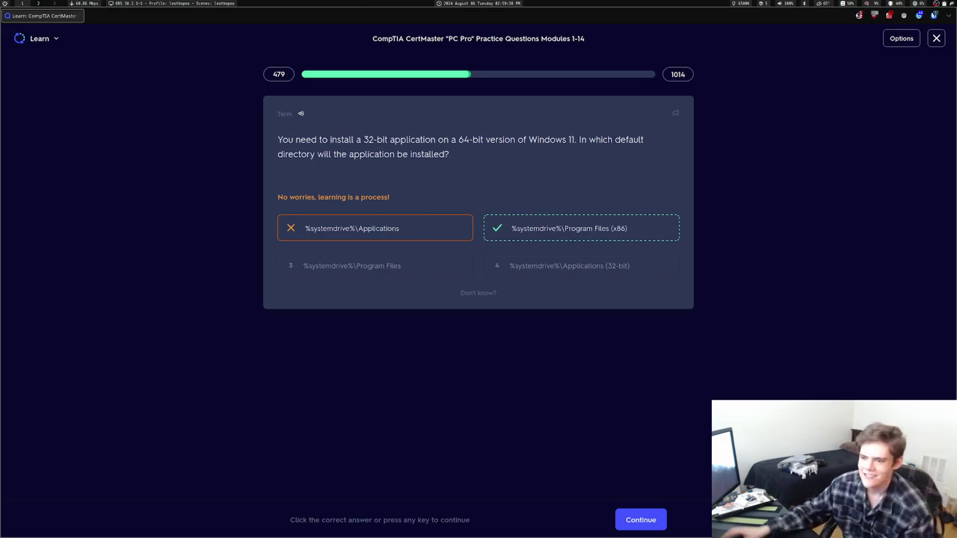
Compare the directory paths in the answer choices of the 32-bit application question by highlighting their text
{"action": "left_click_drag", "start_coordinate": [400, 229], "coordinate": [380, 230]}
{"action": "left_click", "coordinate": [382, 230]}
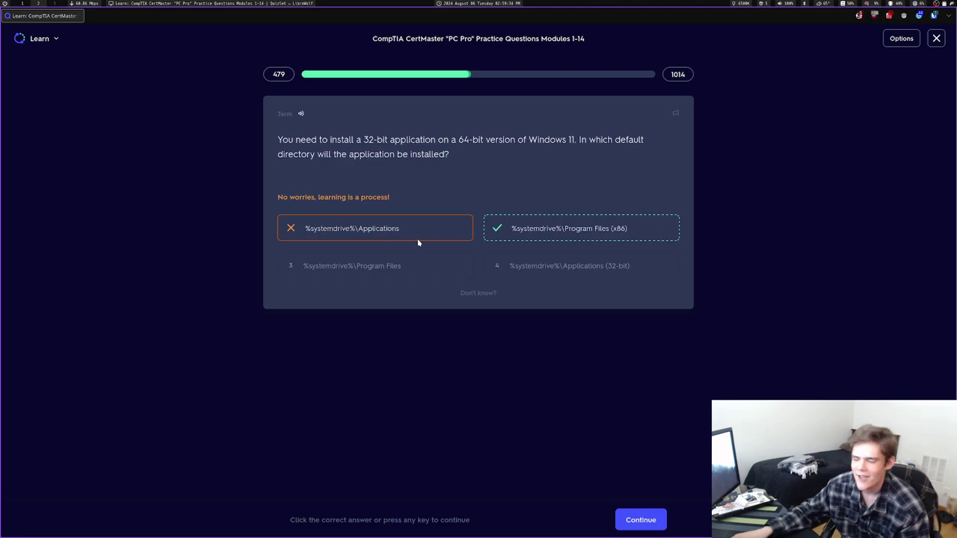
{"action": "left_click_drag", "start_coordinate": [649, 268], "coordinate": [520, 274]}
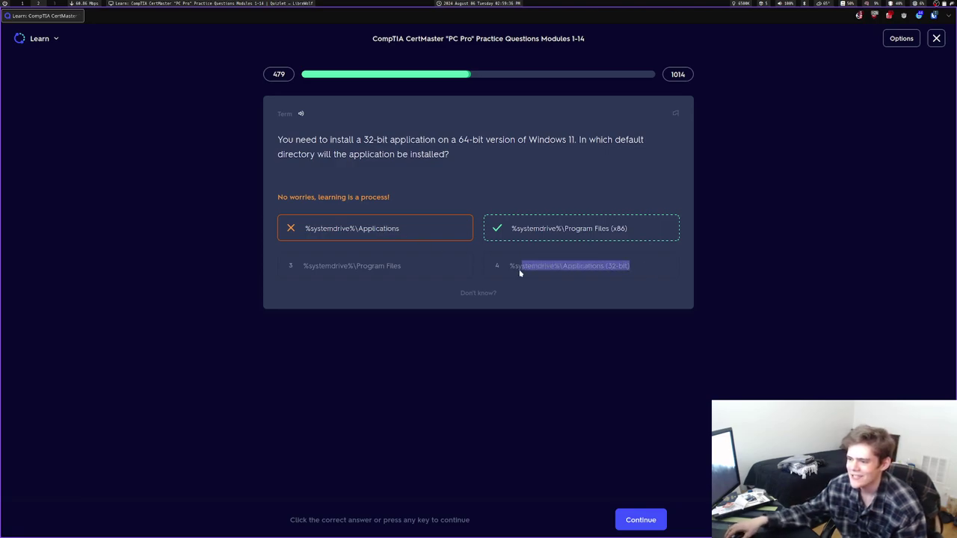
{"action": "left_click", "coordinate": [554, 272]}
{"action": "left_click_drag", "start_coordinate": [401, 230], "coordinate": [328, 229]}
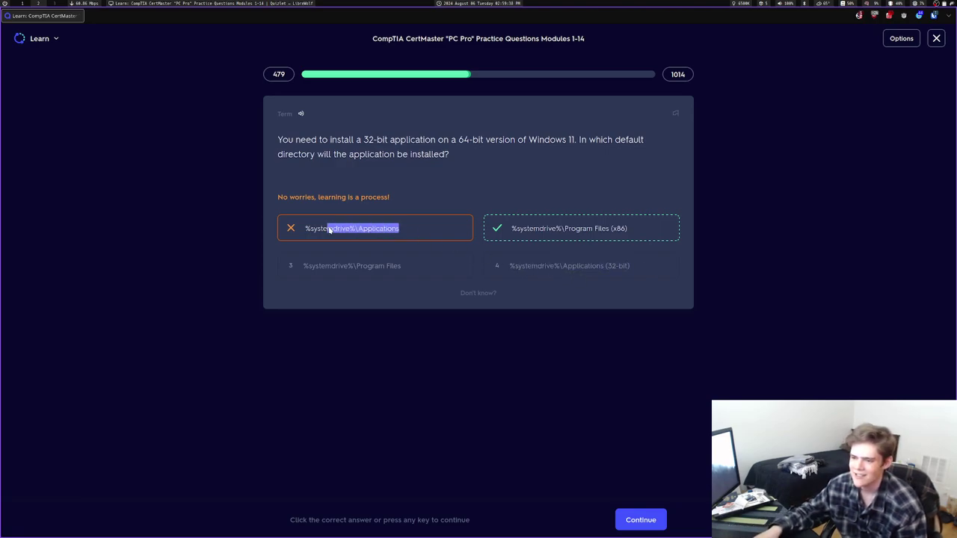
{"action": "left_click", "coordinate": [624, 267]}
{"action": "left_click_drag", "start_coordinate": [630, 268], "coordinate": [567, 269]}
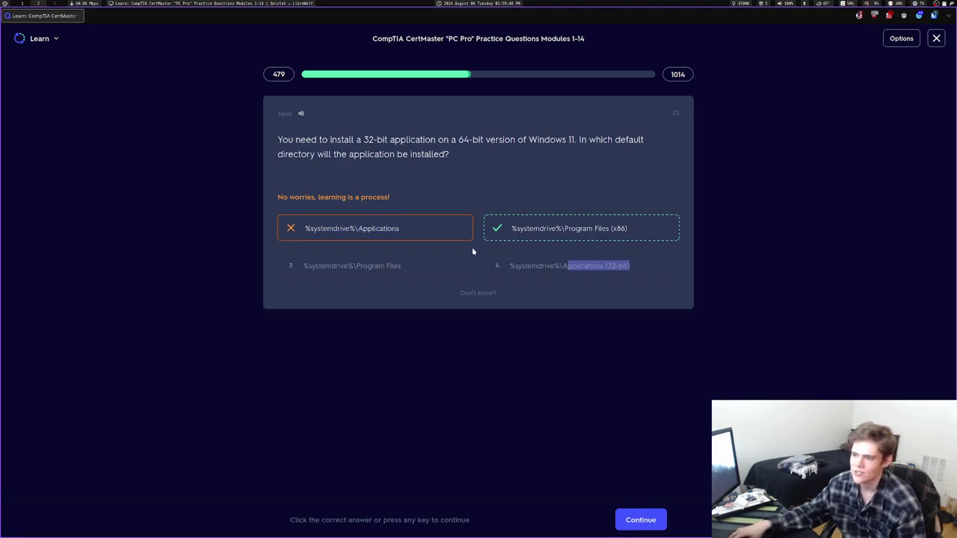
{"action": "left_click", "coordinate": [408, 233]}
{"action": "left_click_drag", "start_coordinate": [407, 234], "coordinate": [358, 231]}
{"action": "left_click", "coordinate": [369, 229]}
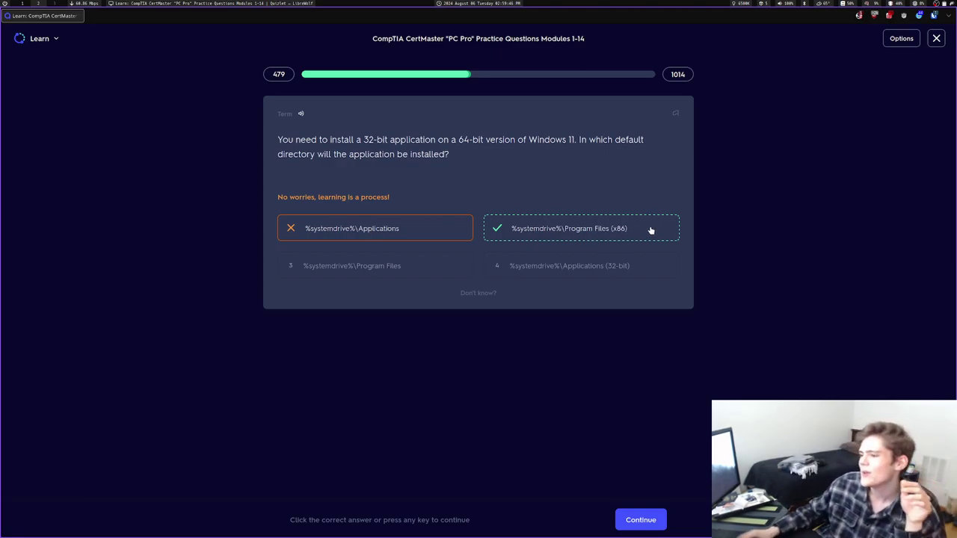
{"action": "left_click_drag", "start_coordinate": [645, 231], "coordinate": [566, 234]}
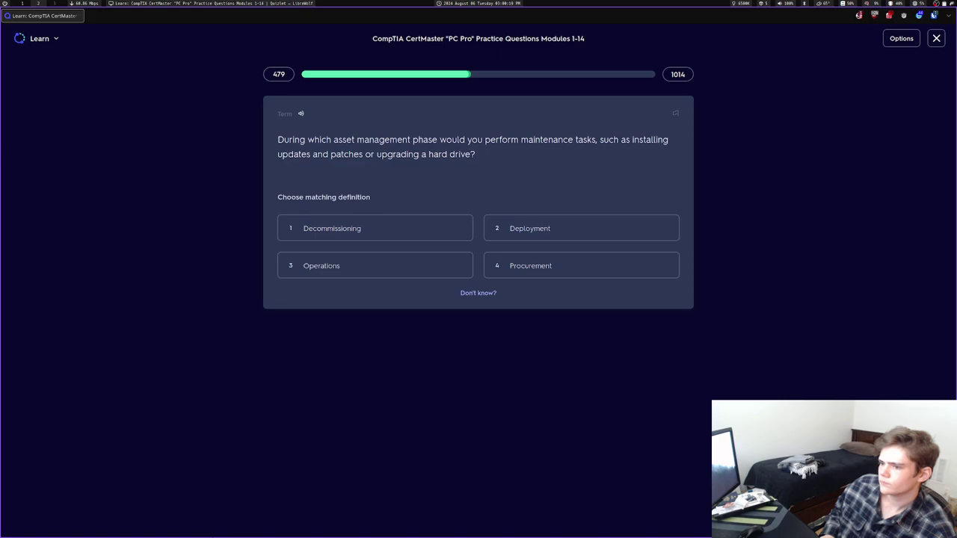
Answer the asset maintenance phase question with Operations and the operating system load password question with configuring an administrator password in the BIOS/UEFI
{"action": "key", "text": "3"}
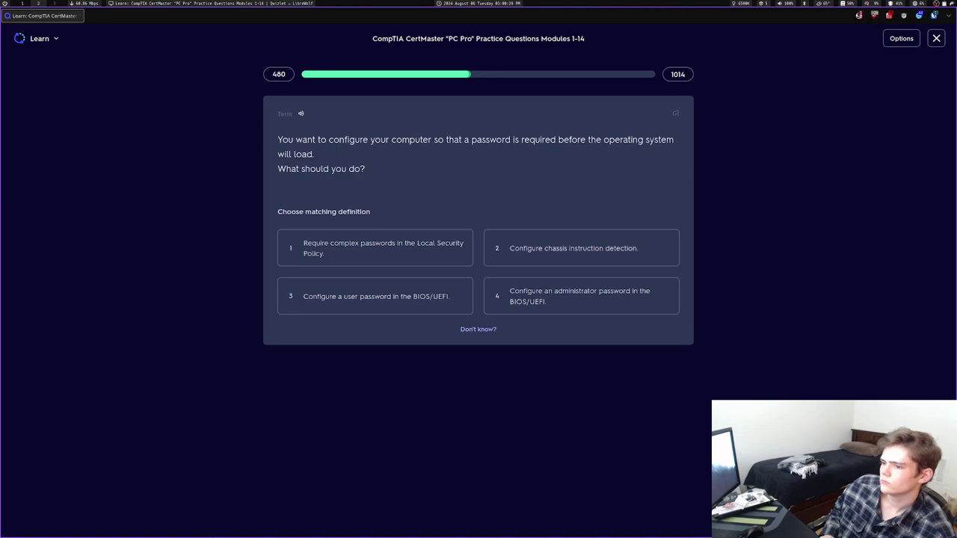
{"action": "key", "text": "4"}
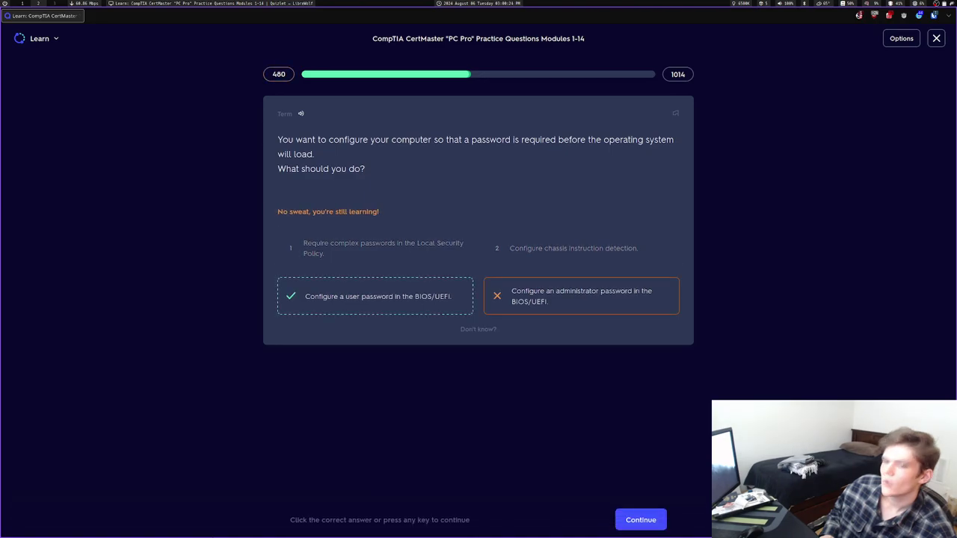
{"action": "key", "text": "space"}
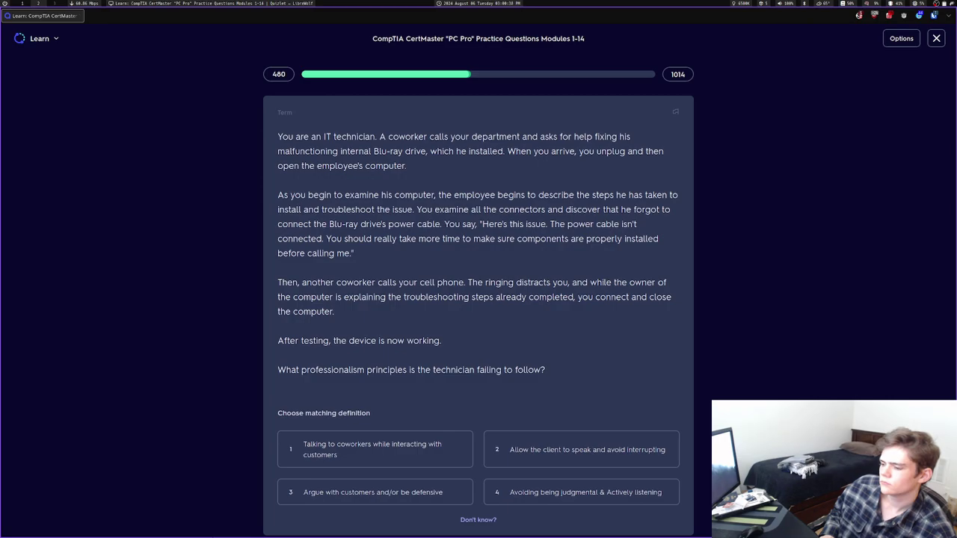
Answer the professionalism question with Avoiding being judgmental & Actively listening, the IoT question with Wireless mesh network, and the topology question with device locations and WAN links
{"action": "key", "text": "4"}
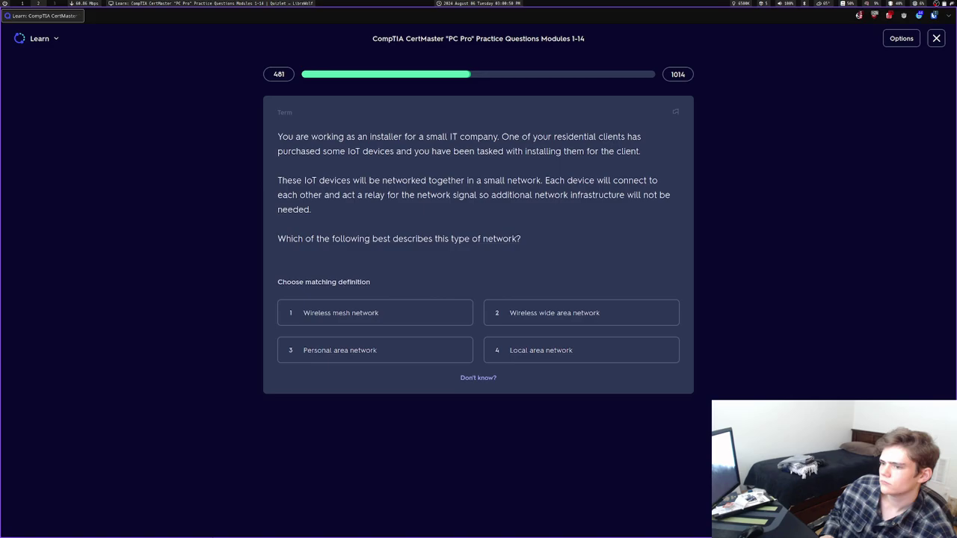
{"action": "key", "text": "1"}
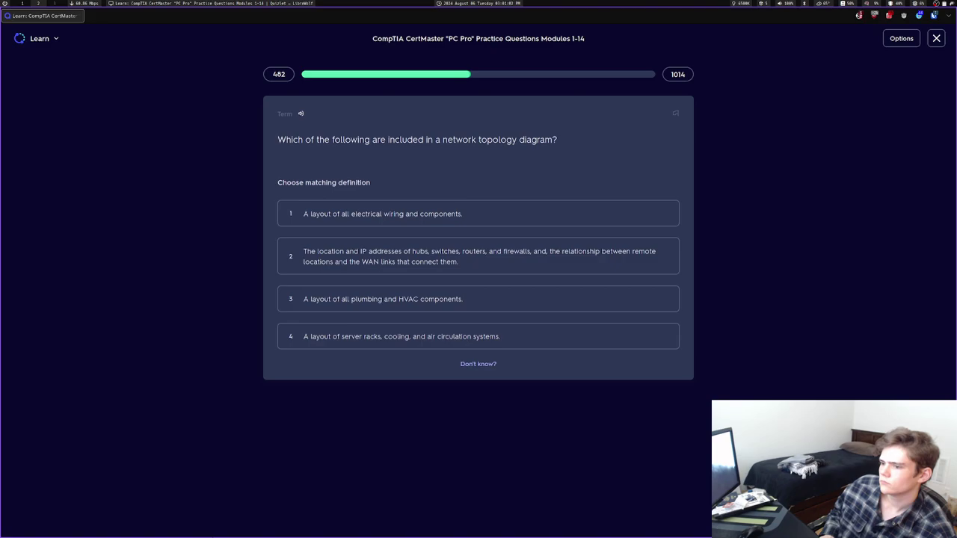
{"action": "key", "text": "2"}
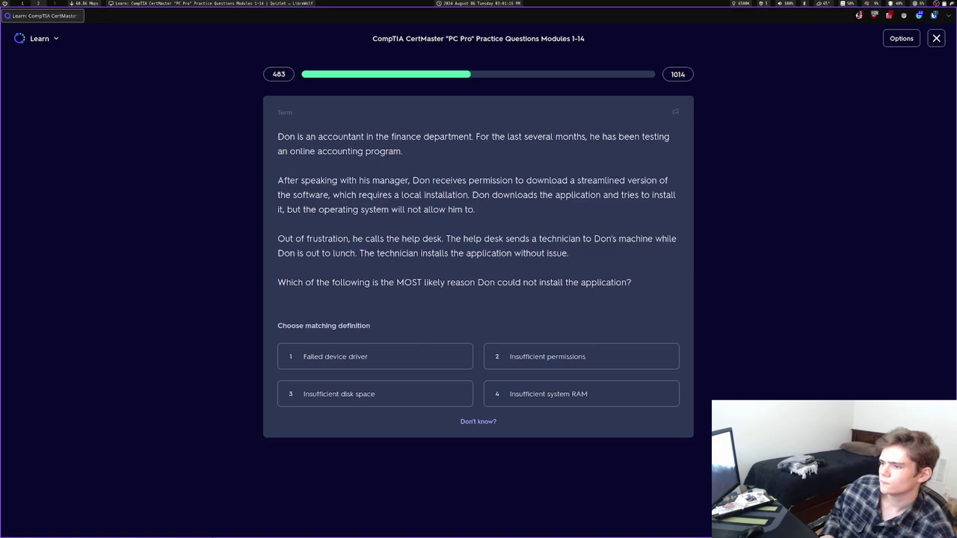
Answer the accountant's failed installation question with Insufficient permissions and the retried 32-bit application directory question with %systemdrive%\Program Files
{"action": "key", "text": "2"}
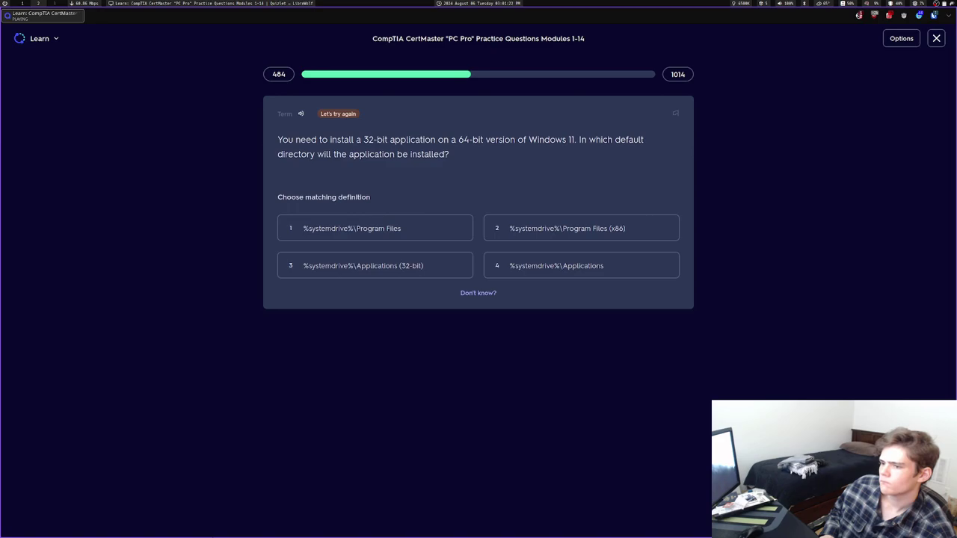
{"action": "key", "text": "1"}
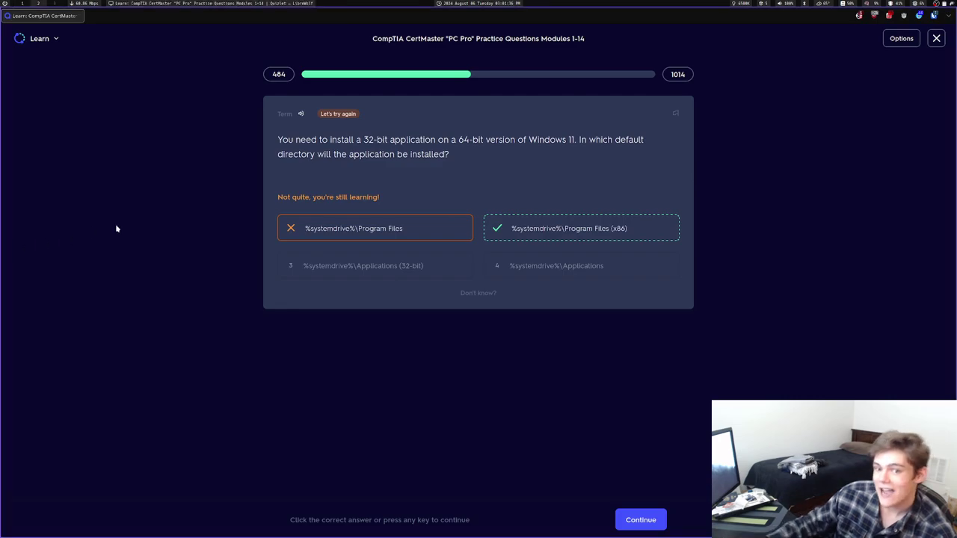
Answer the retried operating system load password question with a user password in the BIOS/UEFI and the 32-bit application question with %systemdrive%\Program Files (x86)
{"action": "key", "text": "space"}
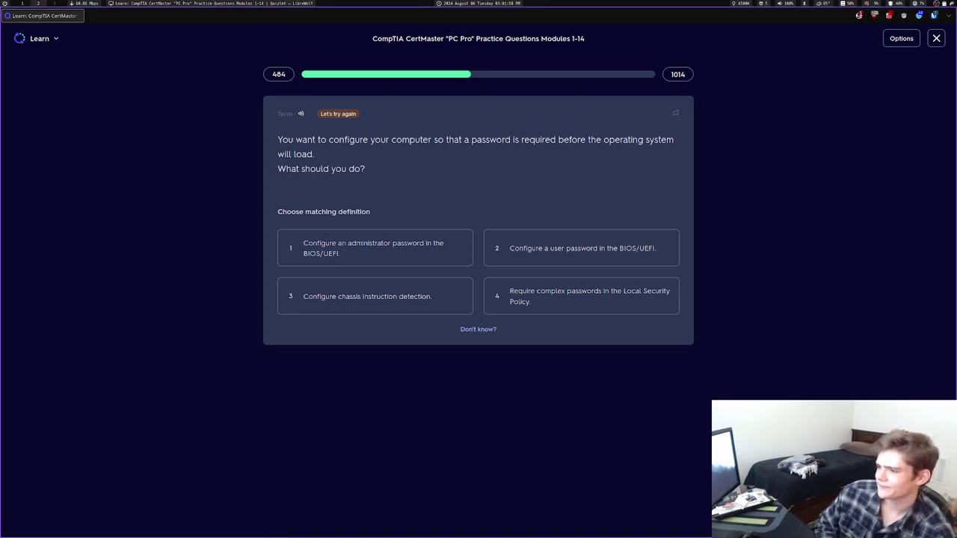
{"action": "key", "text": "2"}
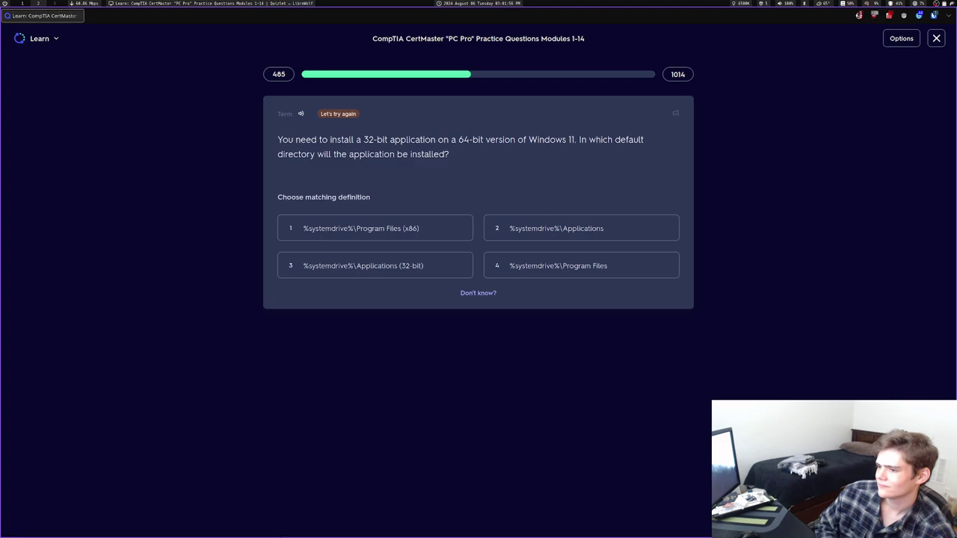
{"action": "key", "text": "1"}
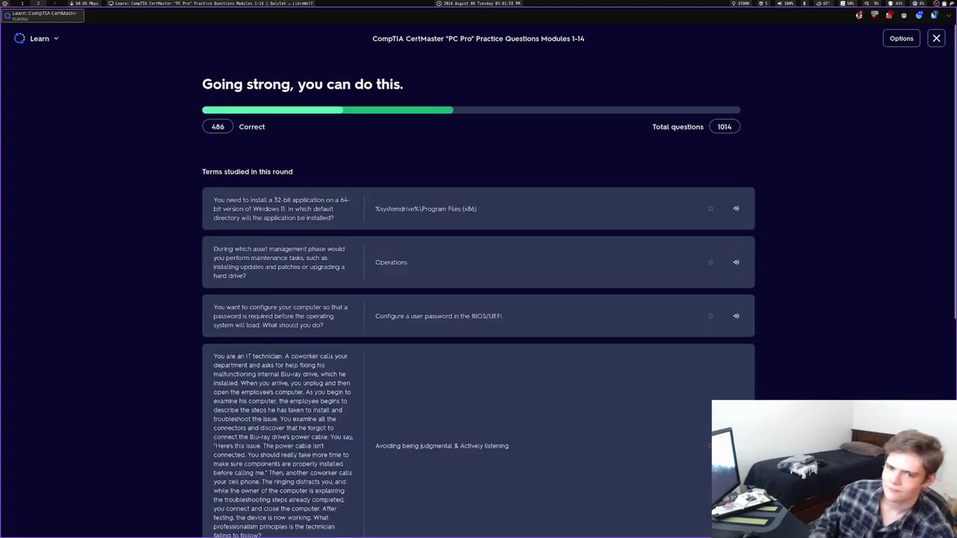
Start the next round, answering the PCI sound card question with Update the necessary audio codecs and the proprietary license contract question with EULA
{"action": "key", "text": "Return"}
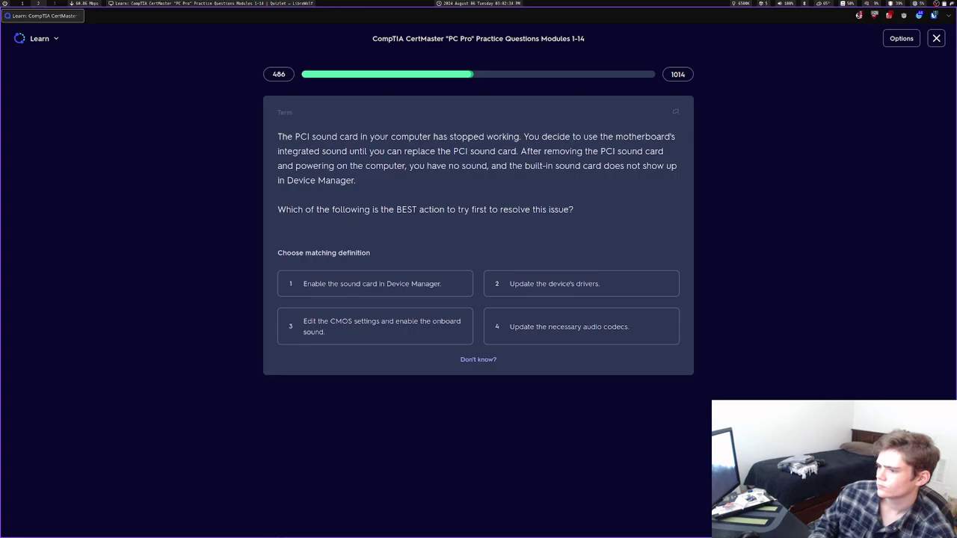
{"action": "key", "text": "4"}
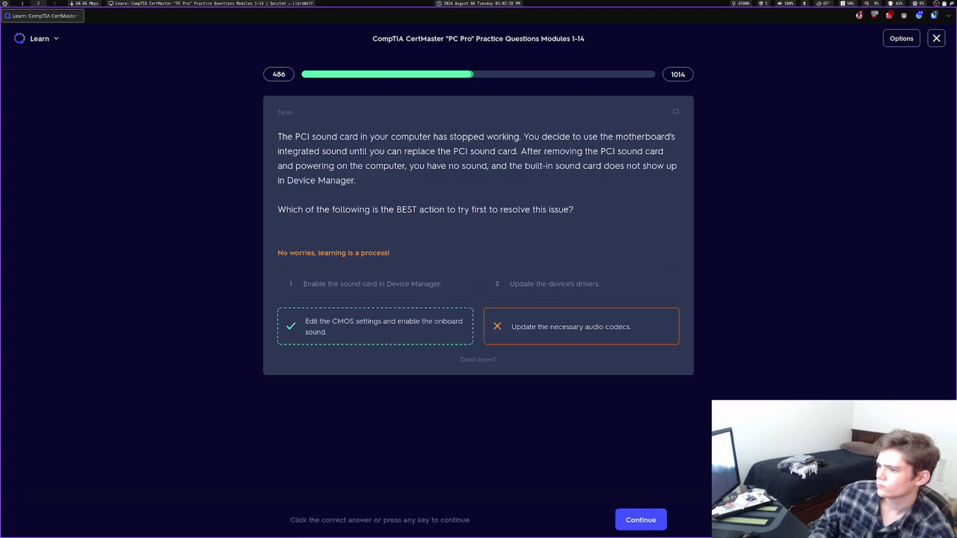
{"action": "key", "text": "space"}
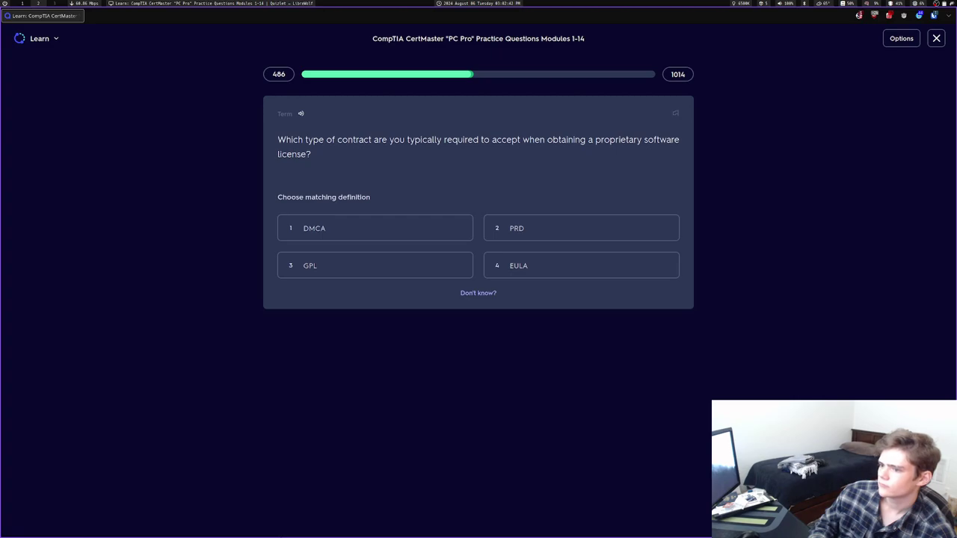
{"action": "key", "text": "4"}
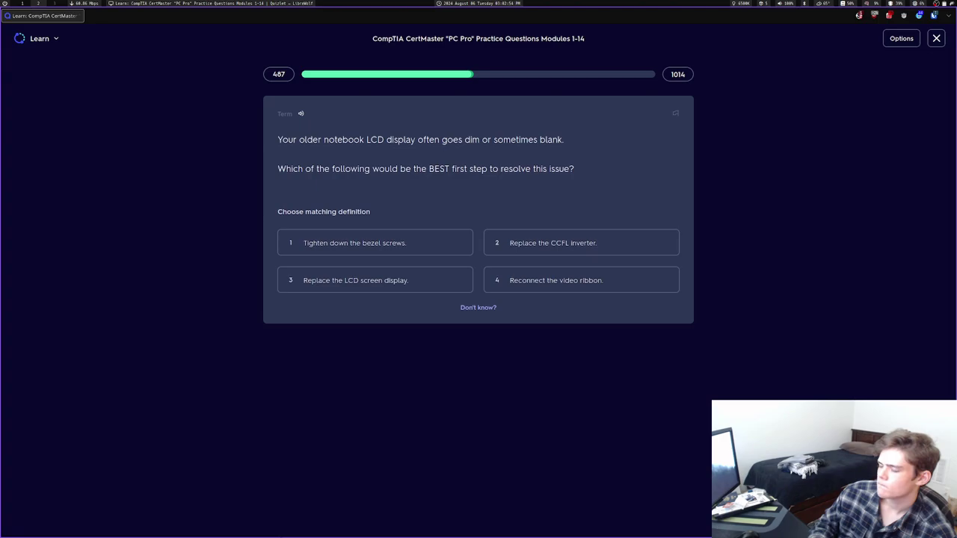
Answer the dim notebook LCD question with Replace the CCFL inverter and the printer drivers question with Print Server Properties
{"action": "key", "text": "2"}
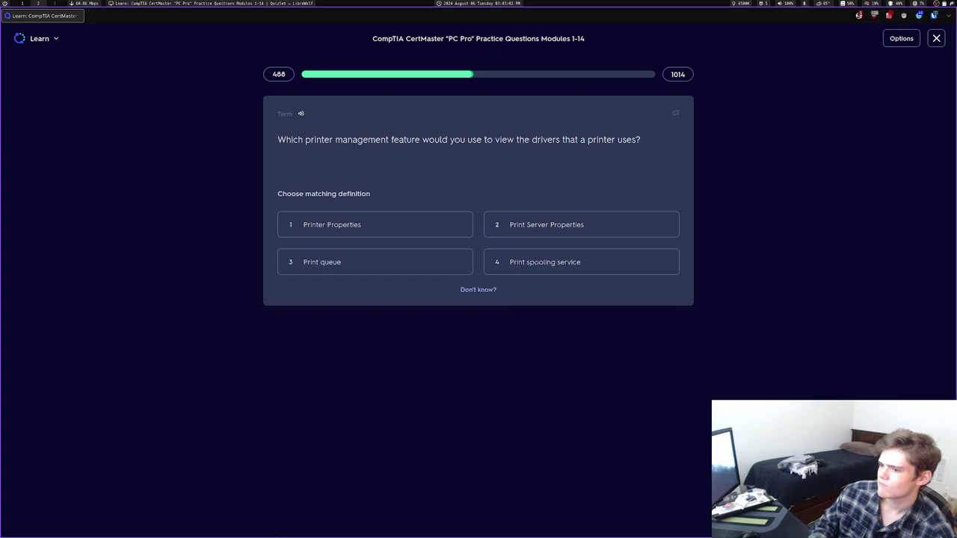
{"action": "key", "text": "2"}
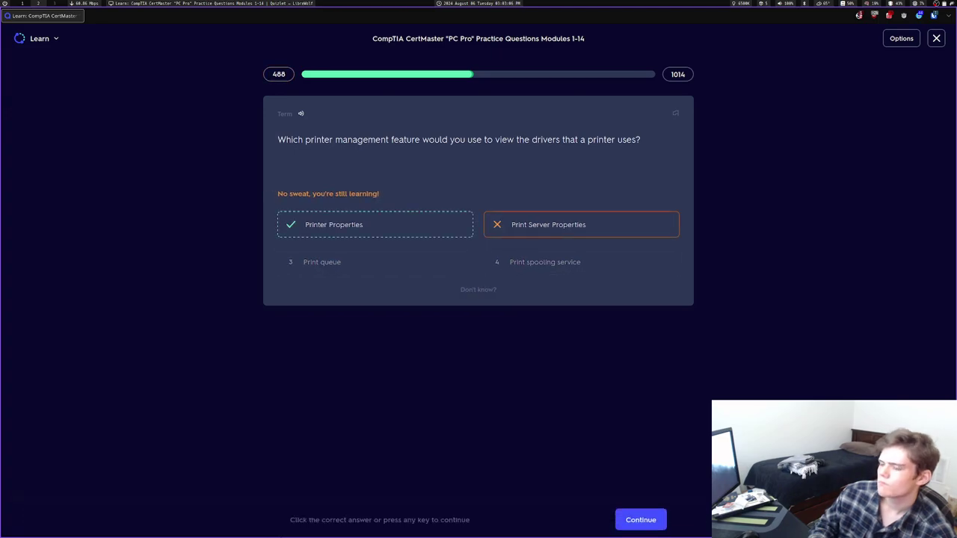
{"action": "key", "text": "Return"}
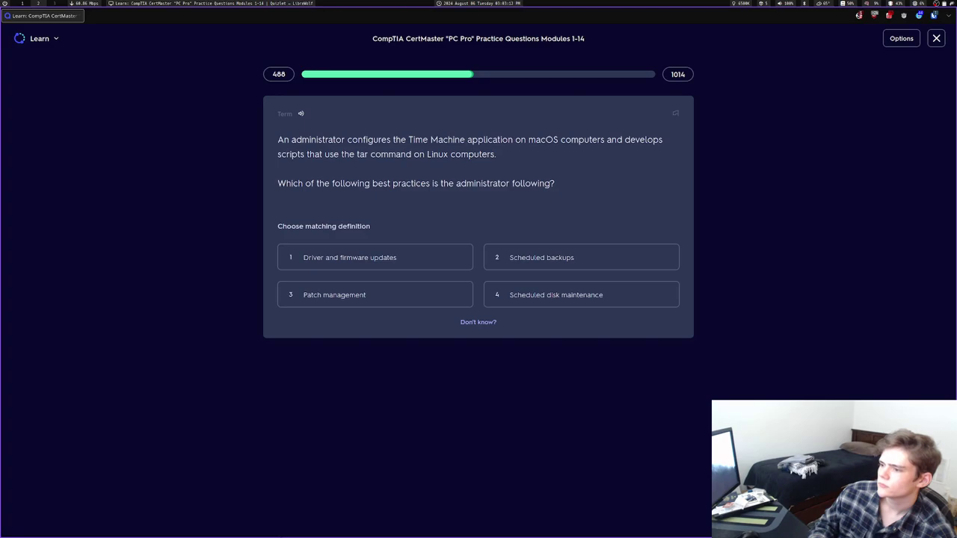
Answer the Time Machine question with Scheduled backups, the startup troubleshooting question with Loopback plug, and the Python question with scientific community popularity and code readability
{"action": "key", "text": "2"}
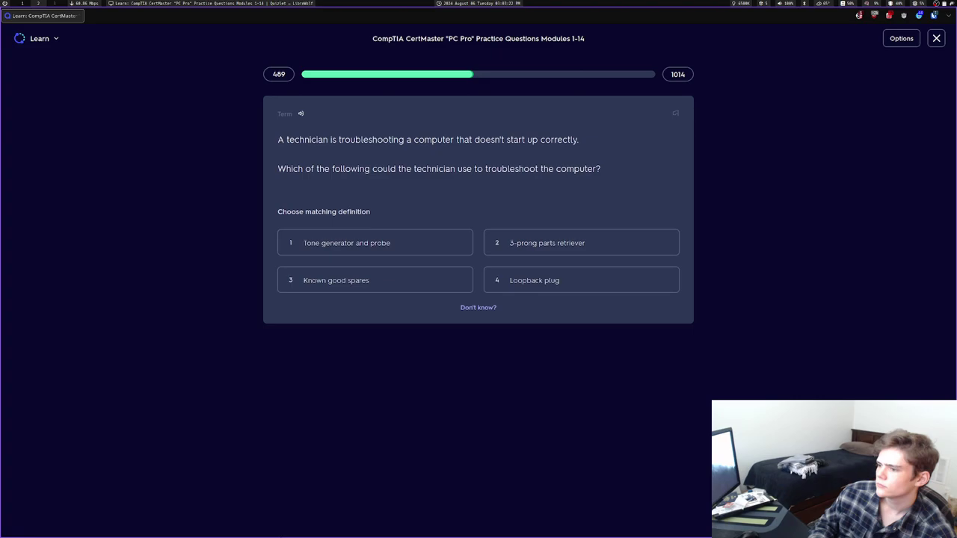
{"action": "key", "text": "4"}
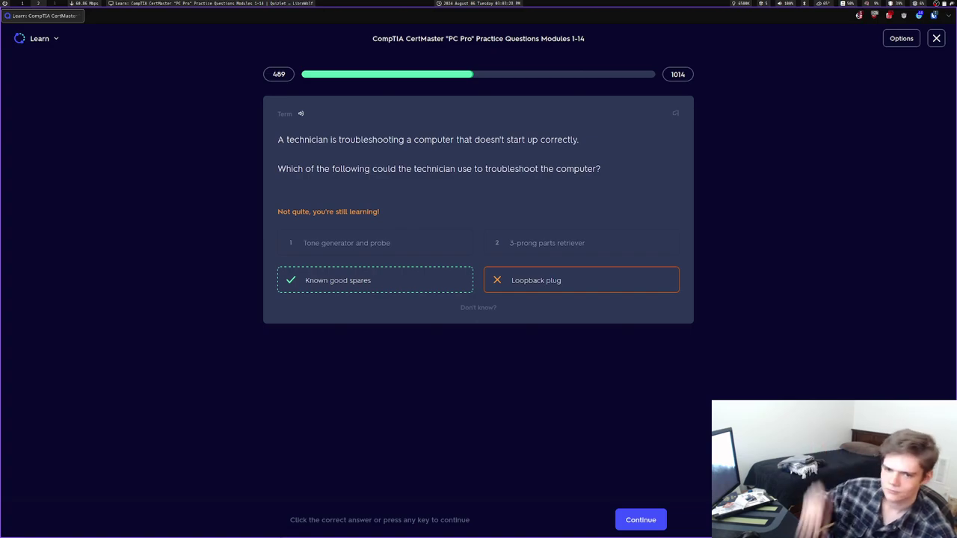
{"action": "key", "text": "space"}
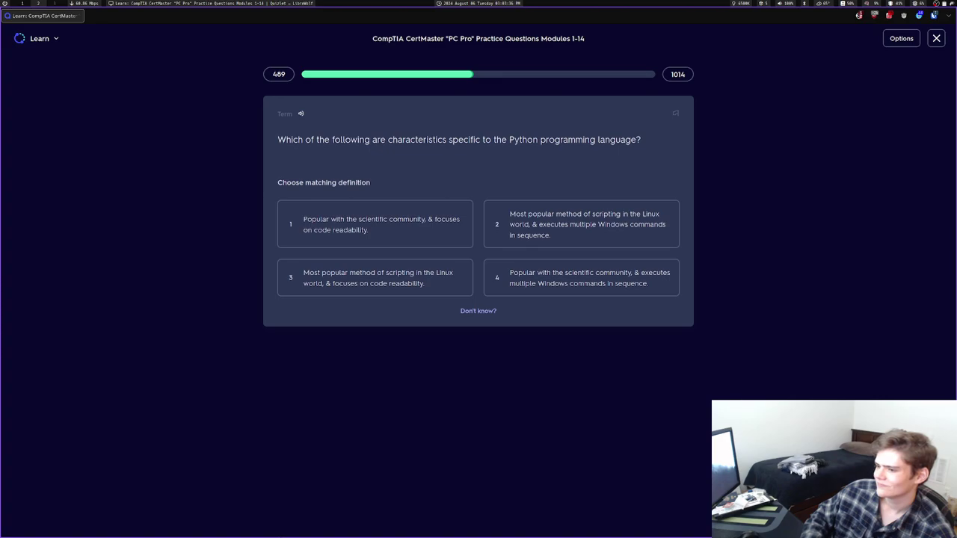
{"action": "key", "text": "1"}
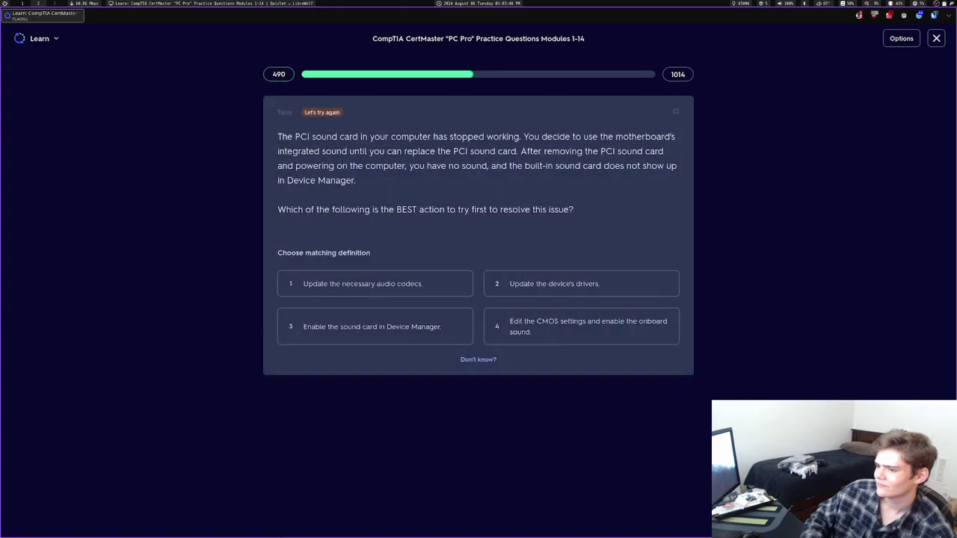
Answer the retried questions: enable onboard sound in CMOS for the sound card, Printer Properties for printer drivers, and Known good spares for startup troubleshooting
{"action": "key", "text": "4"}
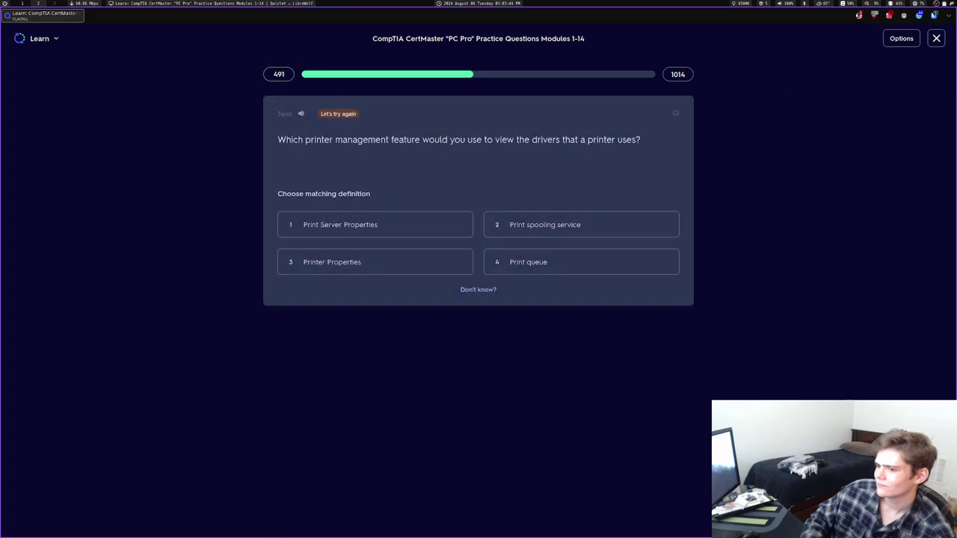
{"action": "key", "text": "3"}
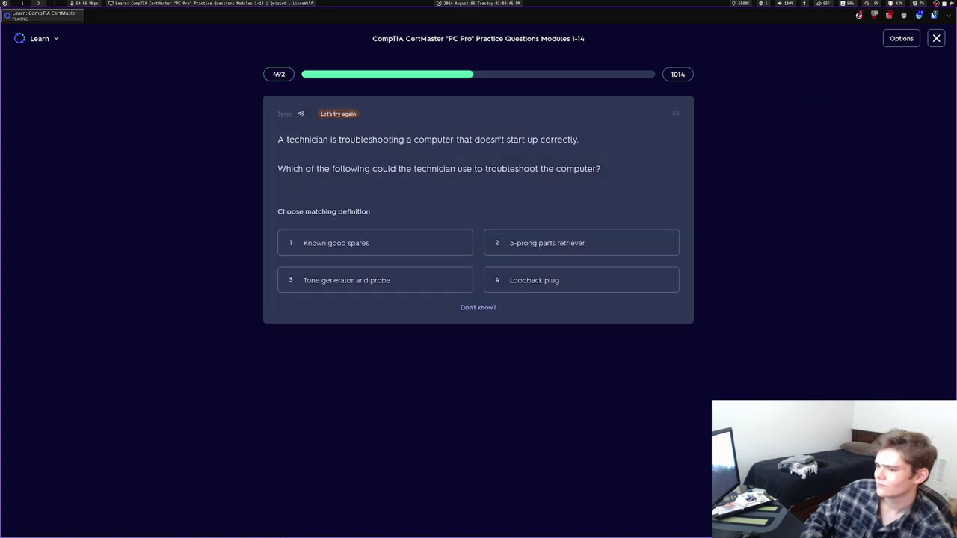
{"action": "key", "text": "1"}
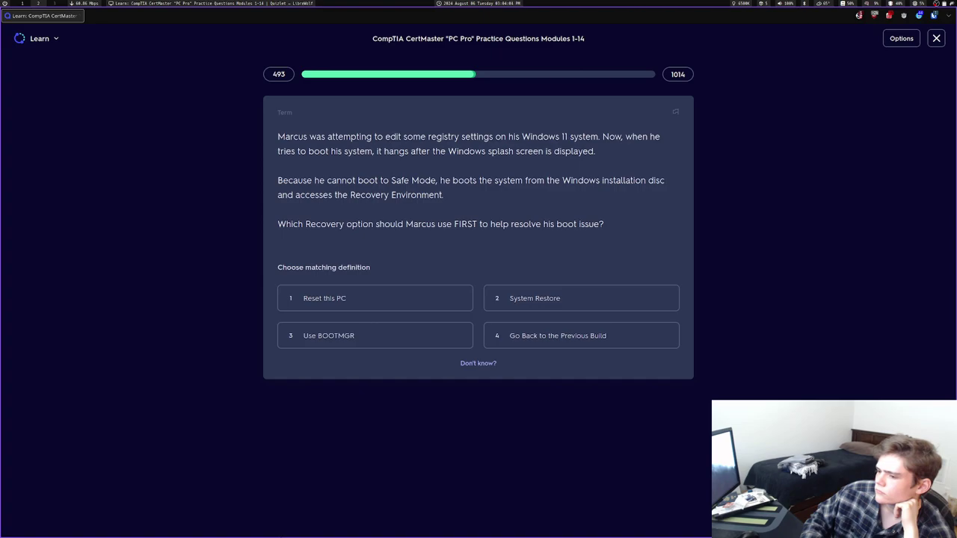
Answer the Windows 11 registry boot issue question with Use BOOTMGR and continue to the following question
{"action": "key", "text": "3"}
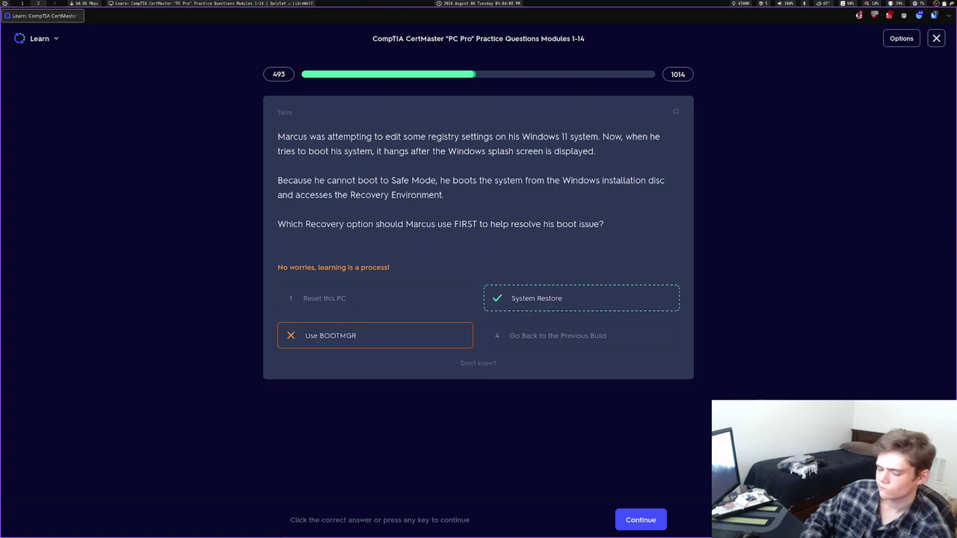
{"action": "key", "text": "3"}
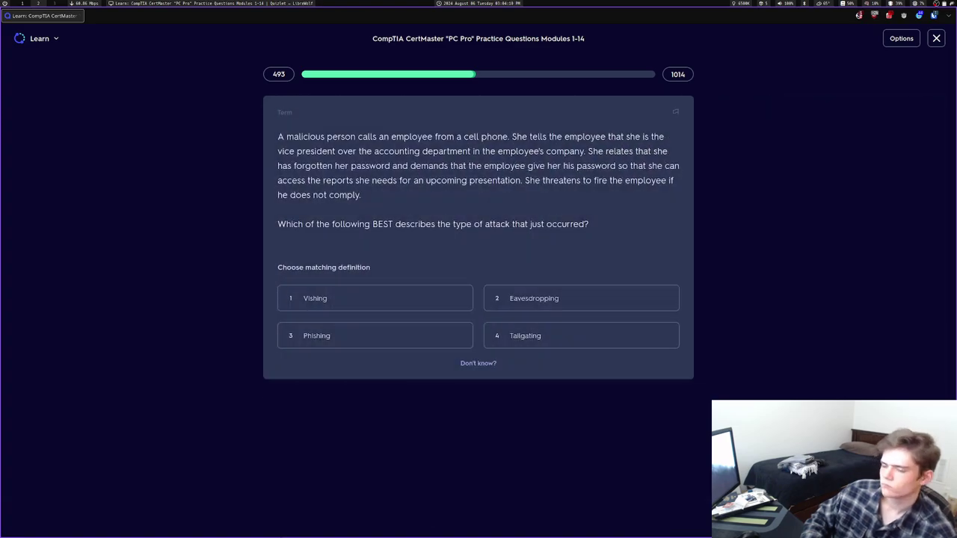
Search the web for BOOTMGR in a new tab, look over the results, and return to the quiz
{"action": "key", "text": "ctrl+t"}
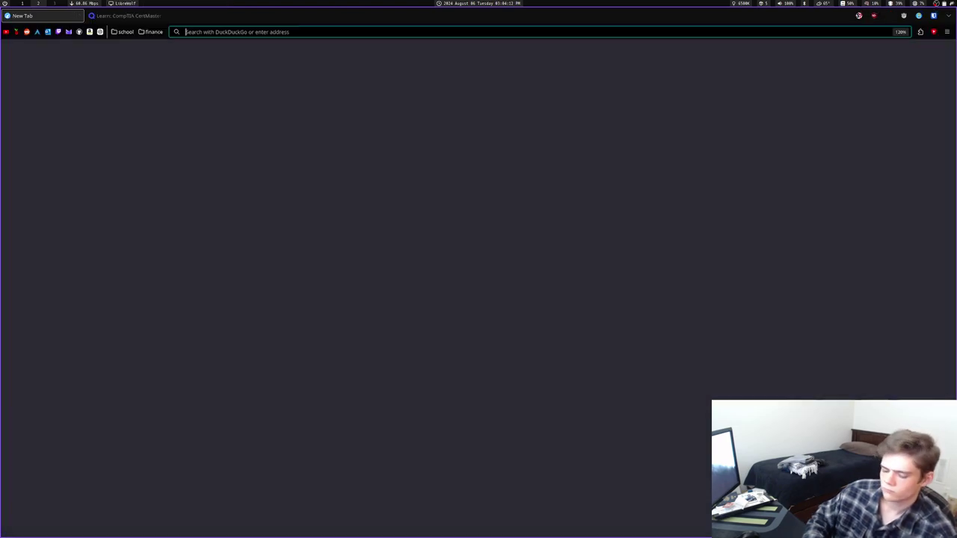
{"action": "type", "text": "BOOTMGR"}
{"action": "key", "text": "Return"}
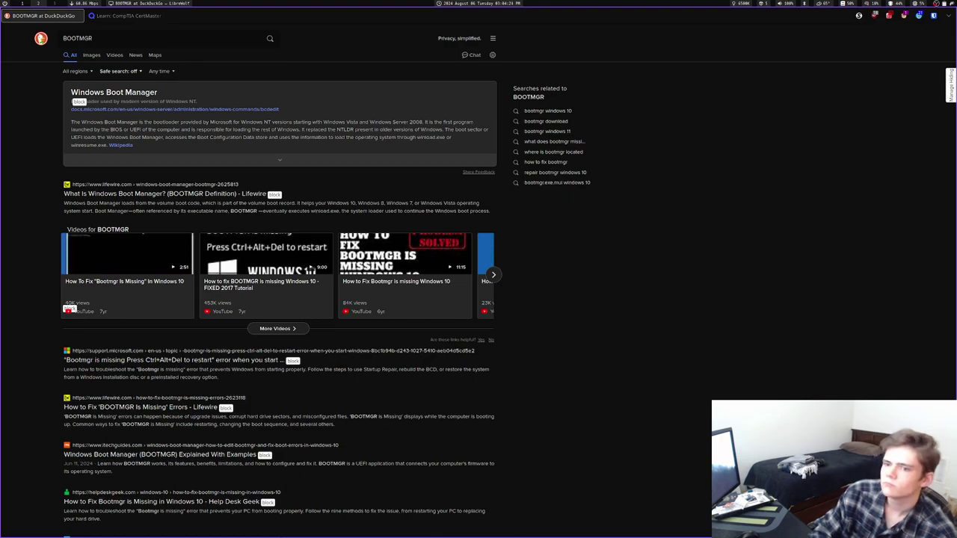
{"action": "key", "text": "ctrl+w"}
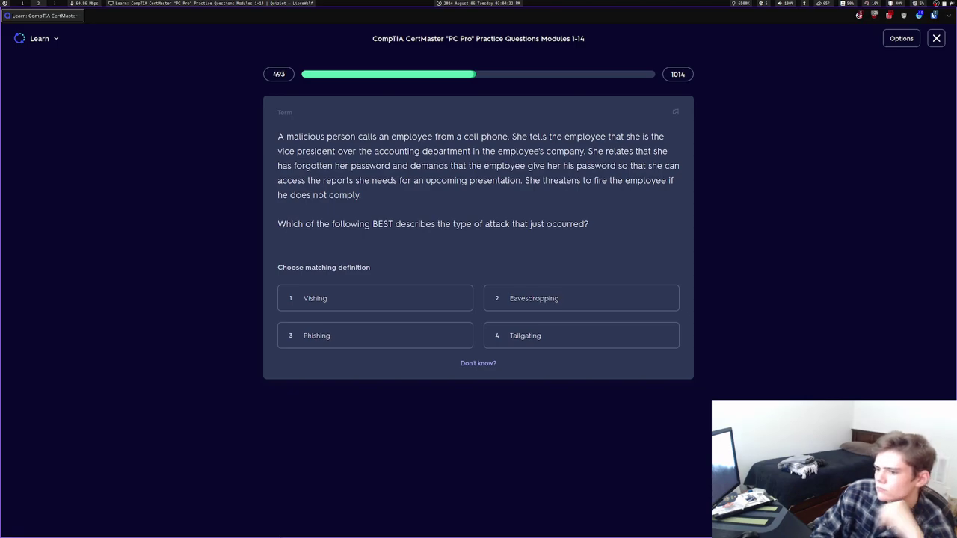
Answer the question about the malicious phone call demanding an employee's password with Vishing
{"action": "key", "text": "1"}
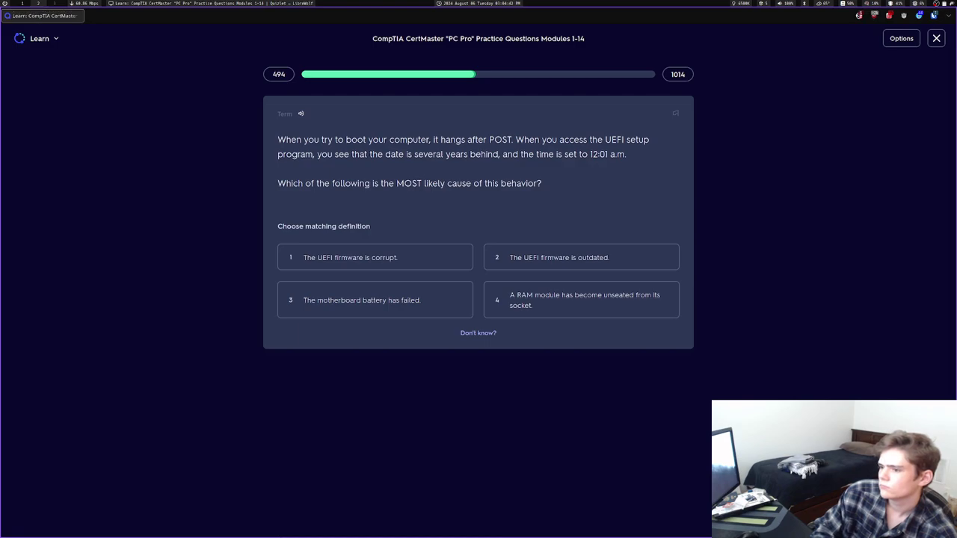
Answer the UEFI clock question with the failed motherboard battery, the asset management question with Procurement, and the cloud connectivity question with NaaS
{"action": "key", "text": "3"}
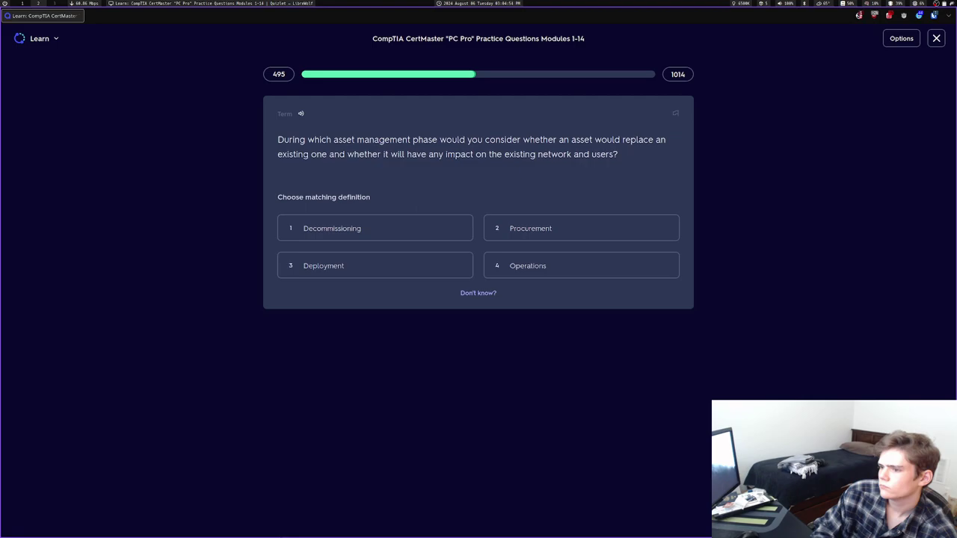
{"action": "key", "text": "2"}
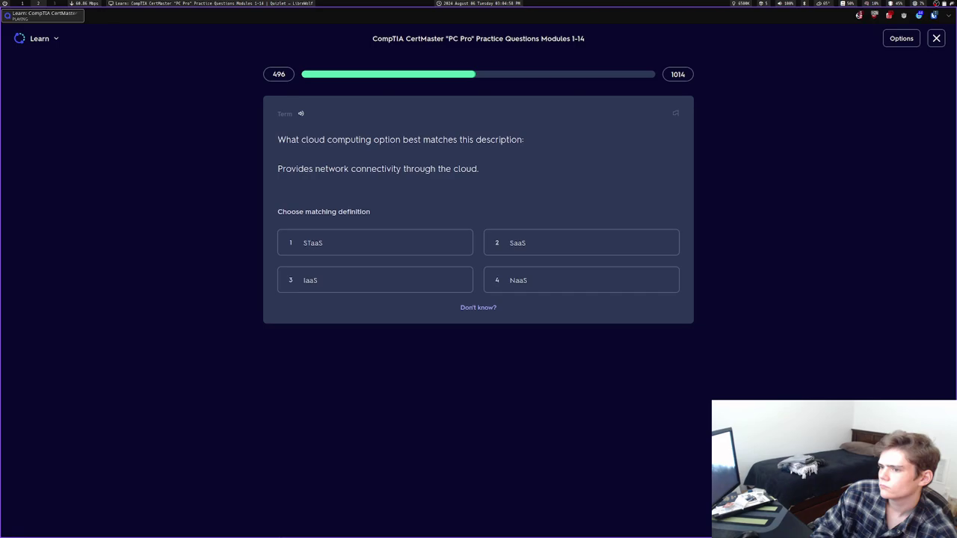
{"action": "key", "text": "4"}
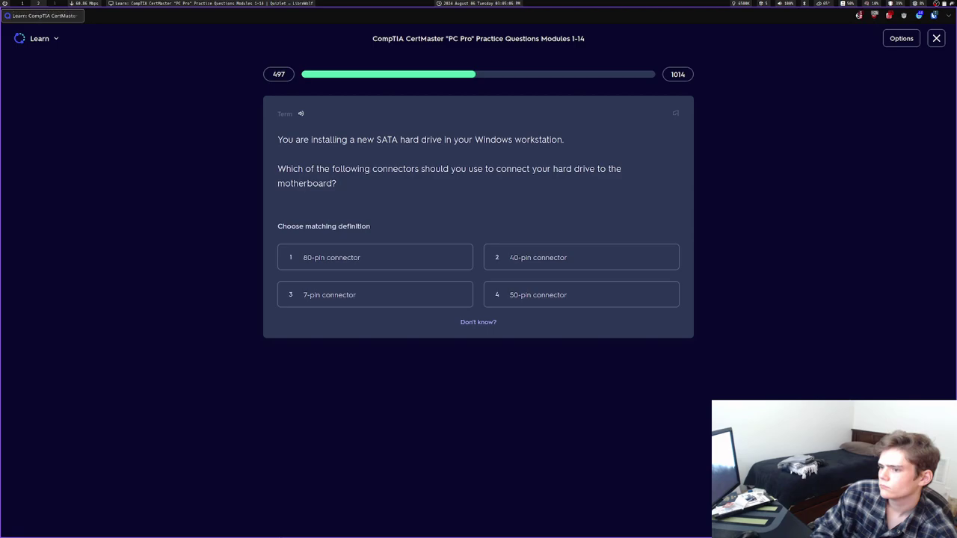
Answer the SATA question with 7-pin connector and the malfunctioning power supply question with "Determine whether escalation is required", and continue past the feedback
{"action": "key", "text": "3"}
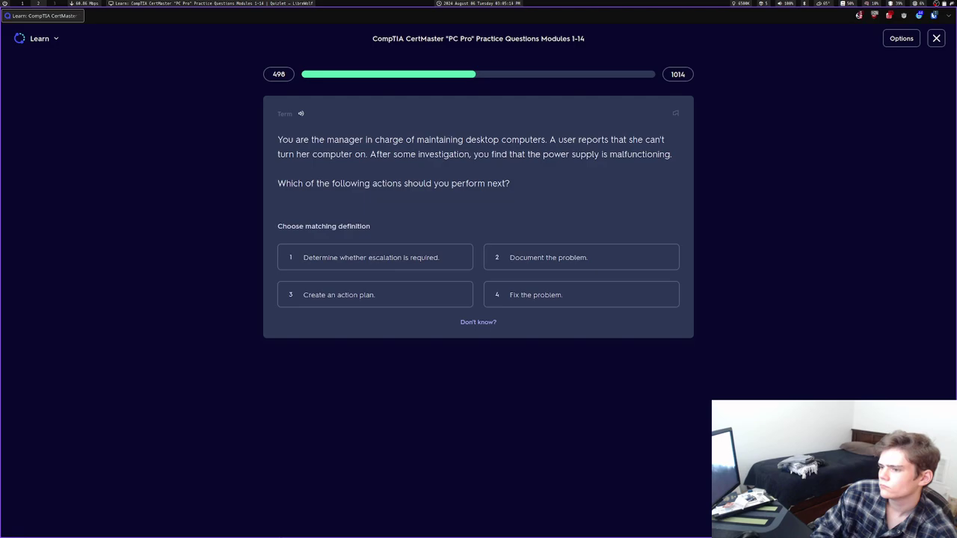
{"action": "key", "text": "1"}
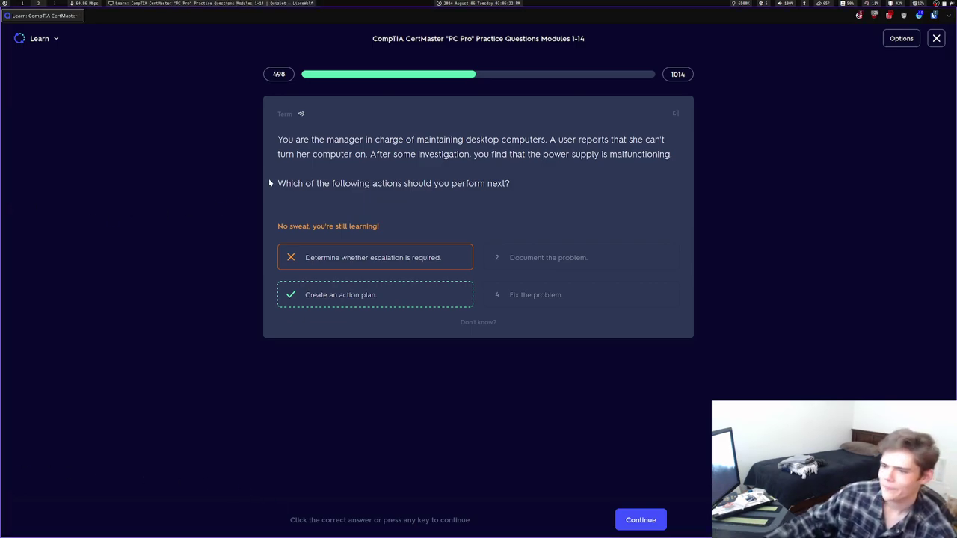
{"action": "left_click_drag", "start_coordinate": [278, 140], "coordinate": [546, 141]}
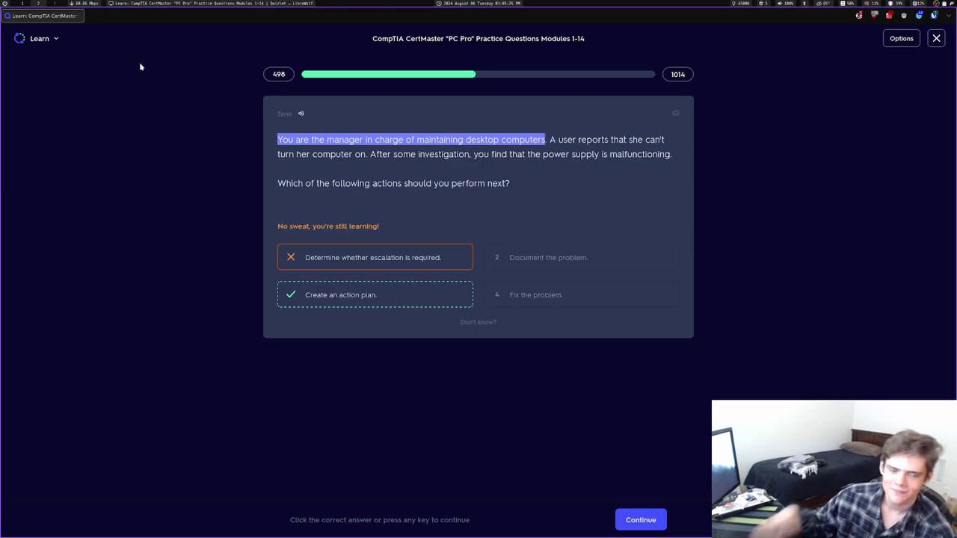
{"action": "key", "text": "ctrl+c"}
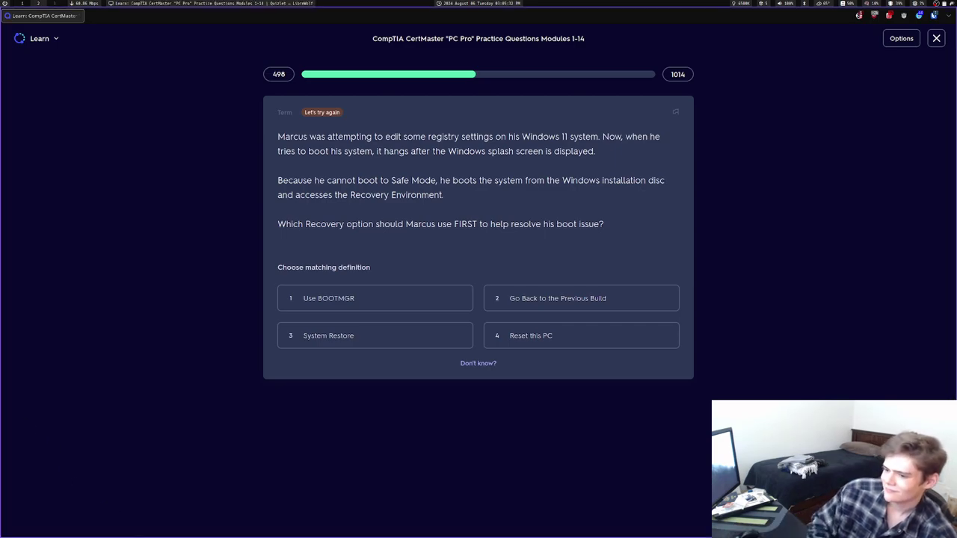
Answer the retried registry boot question with System Restore and the retried power supply question with "Create an action plan", and continue to the following round
{"action": "key", "text": "3"}
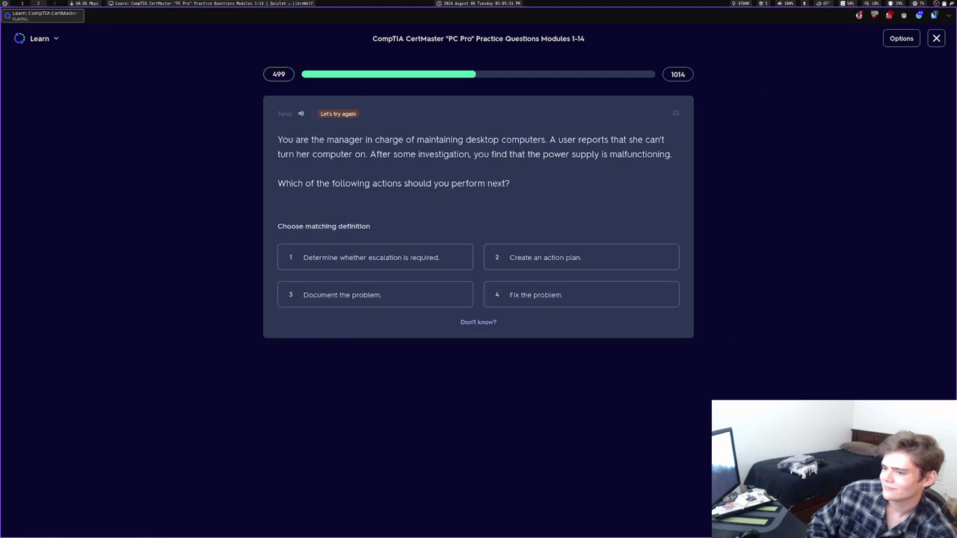
{"action": "key", "text": "2"}
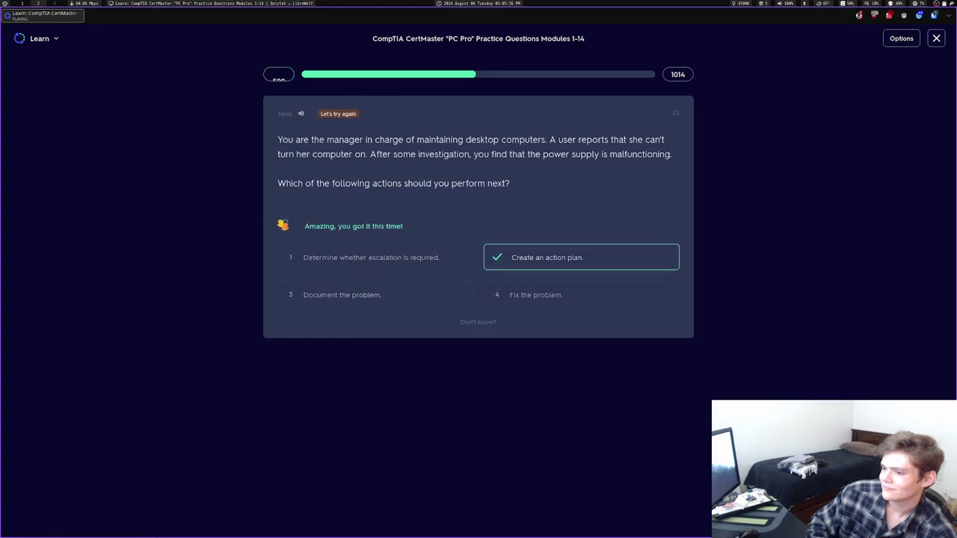
{"action": "key", "text": "Return"}
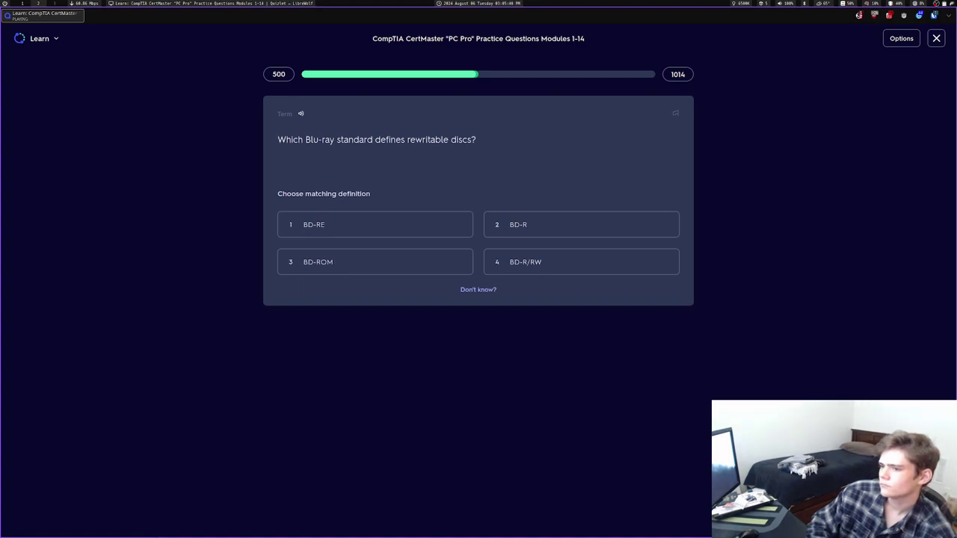
Answer the Blu-ray question with BD-RE, the unreachable website question with Incorrect DNS server address, and the disc cleaning question with straight lines from center to edge
{"action": "key", "text": "1"}
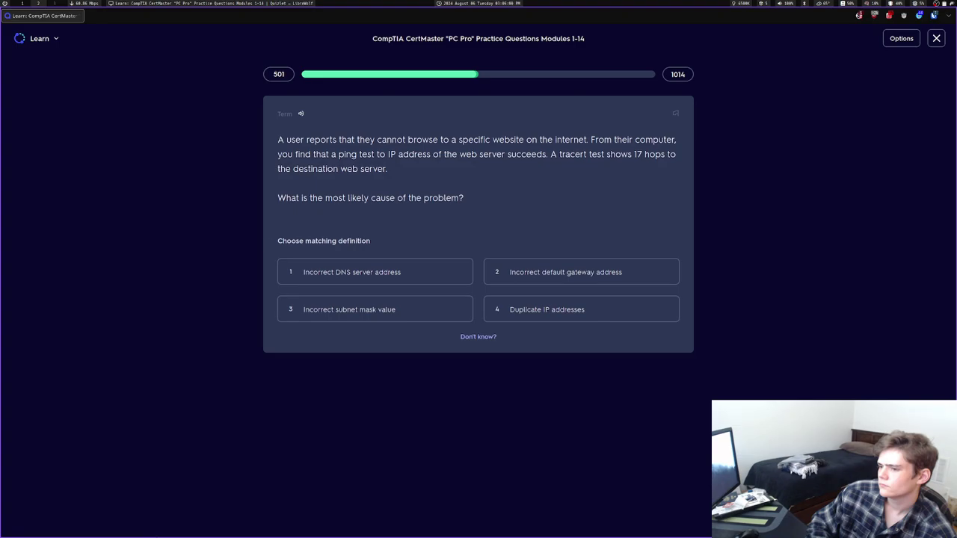
{"action": "key", "text": "1"}
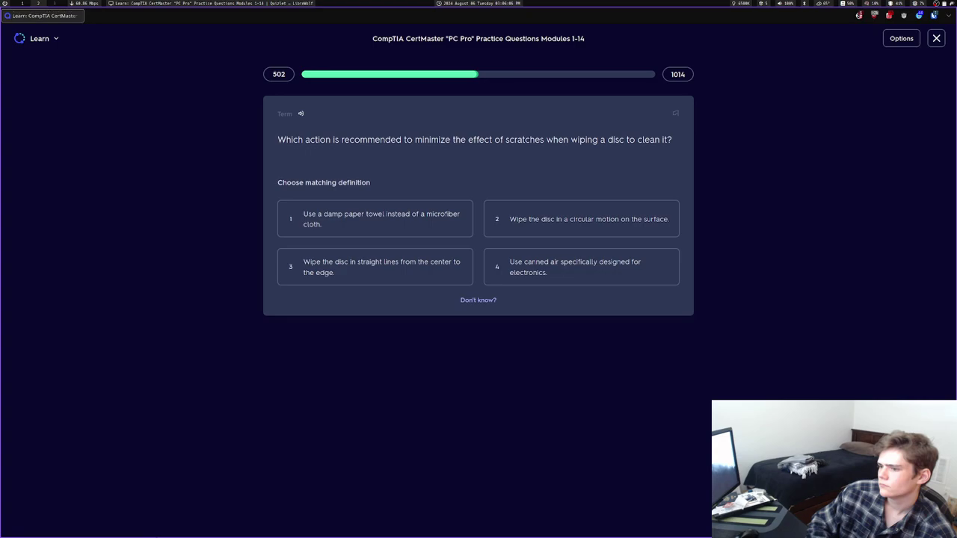
{"action": "key", "text": "3"}
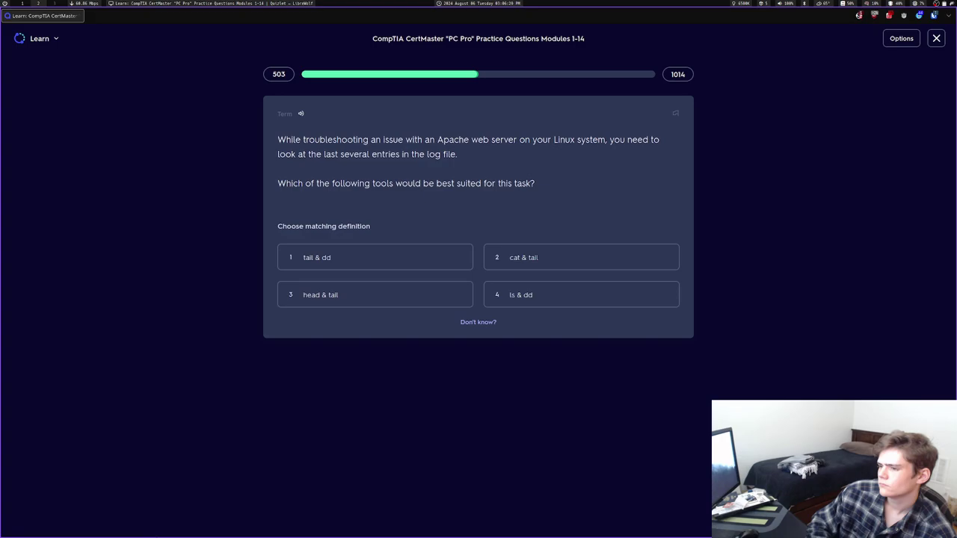
Answer the Apache log question with cat & tail, the open-source question with Linux, and the missing display image question with verifying the BIOS/UEFI video adapter
{"action": "key", "text": "2"}
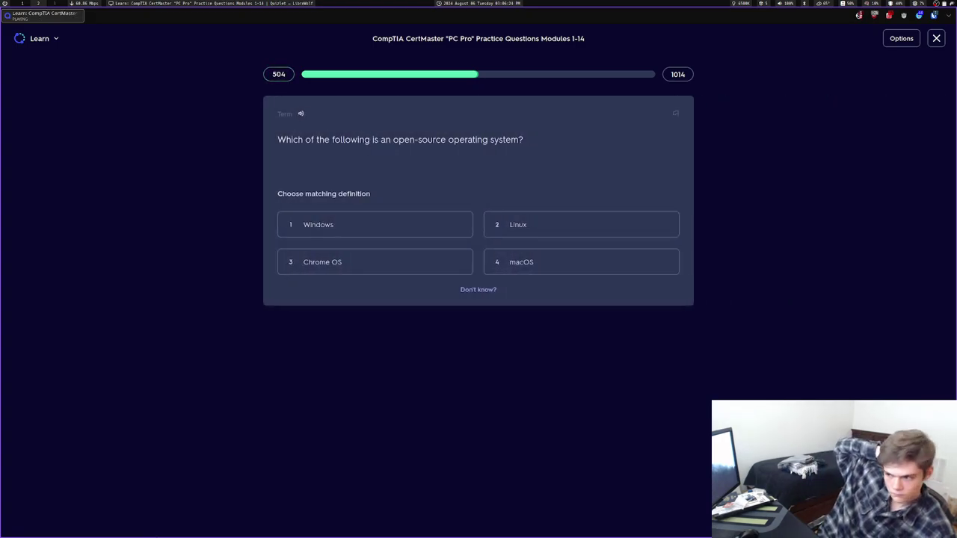
{"action": "key", "text": "2"}
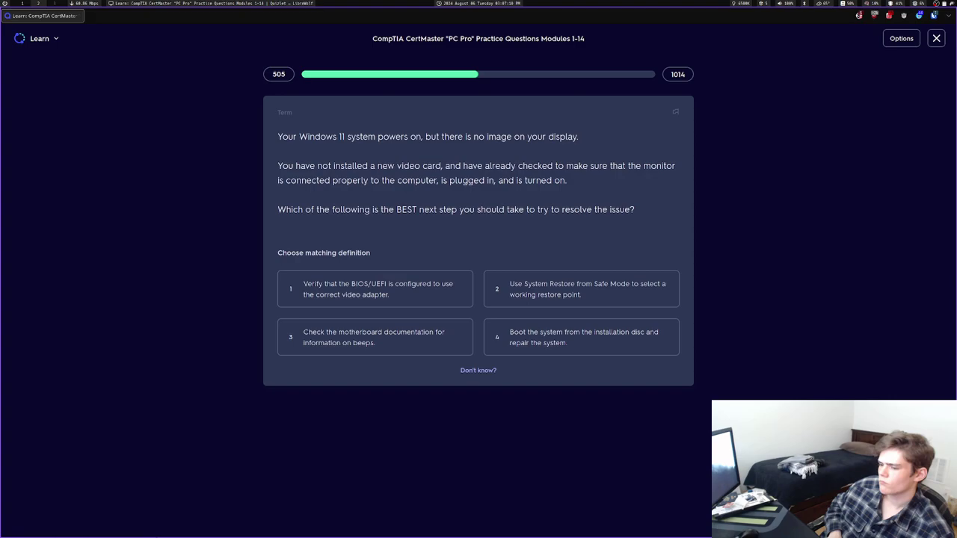
{"action": "key", "text": "1"}
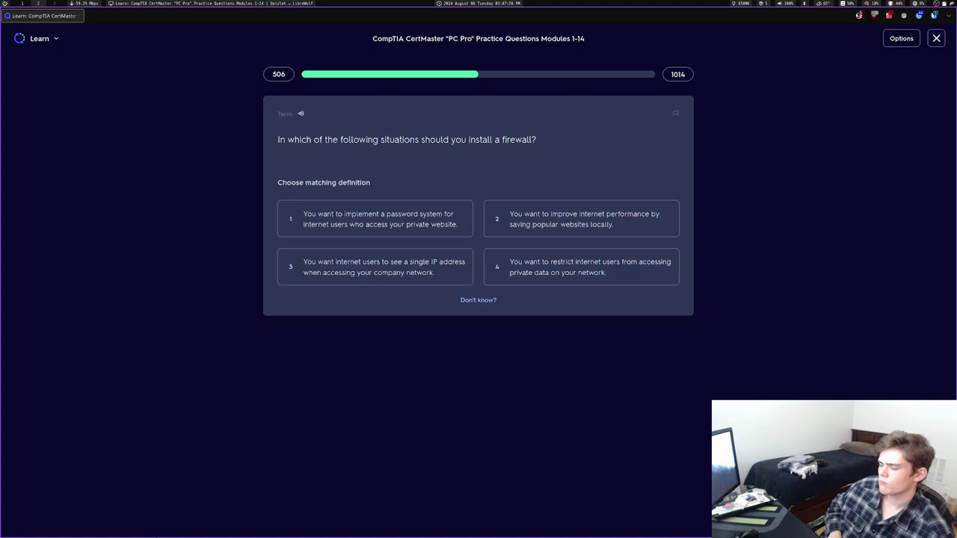
Answer the firewall question with restricting internet users from private data and the Wi-Fi standard question with 802.11g, and continue past the feedback
{"action": "key", "text": "4"}
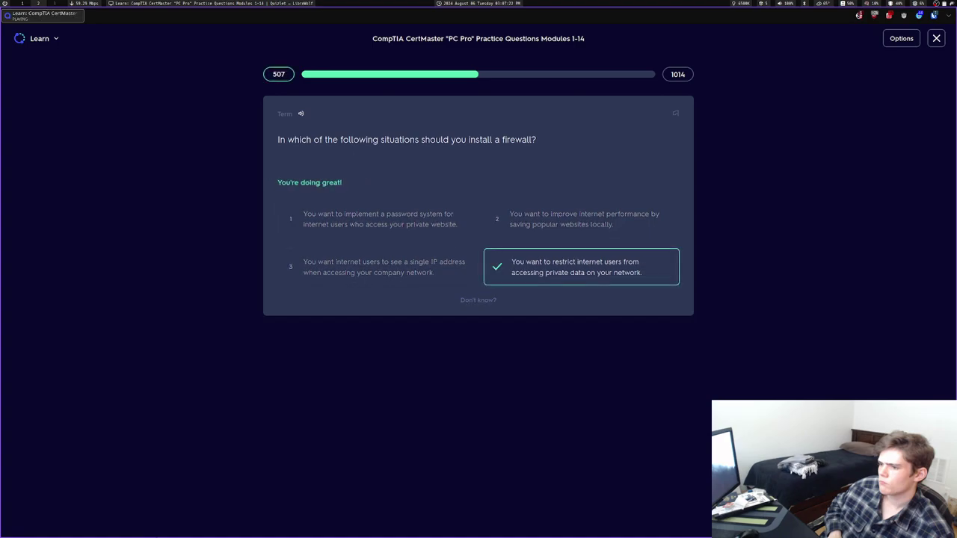
{"action": "key", "text": "Return"}
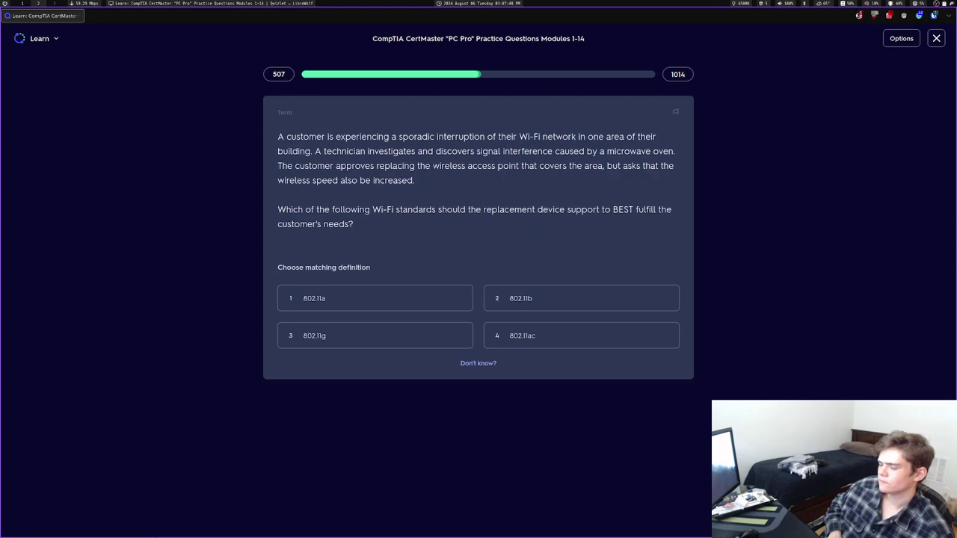
{"action": "key", "text": "3"}
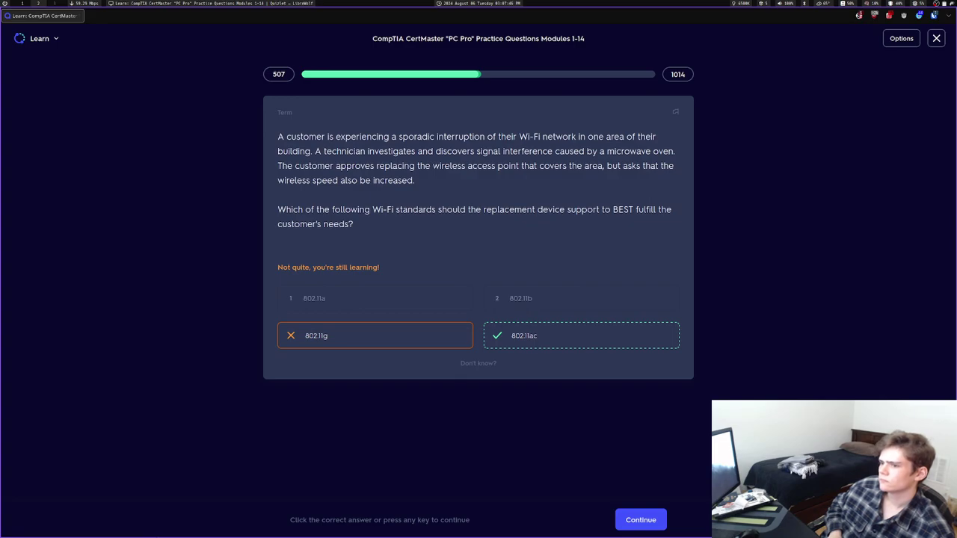
{"action": "key", "text": "3"}
Answer the salesperson VPN question with the MS-CHAPv2 and HTTPS-through-VPN option, and the backup method question with Synthetic
{"action": "key", "text": "3"}
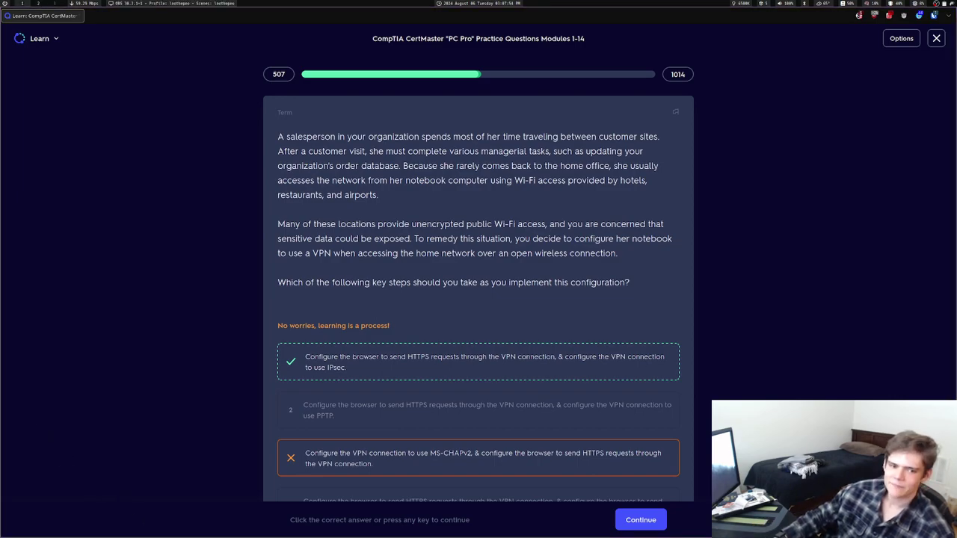
{"action": "key", "text": "Return"}
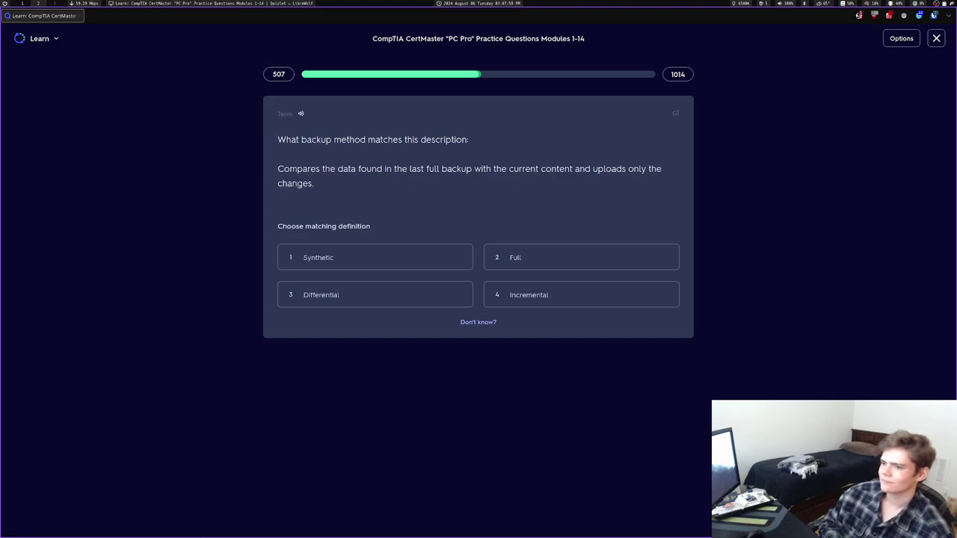
{"action": "key", "text": "1"}
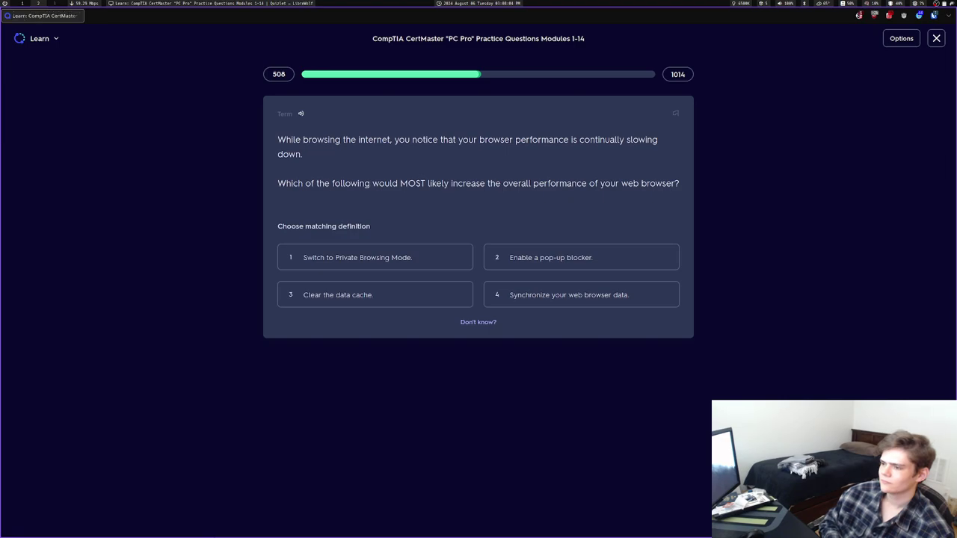
Answer the slow browser question with "Enable a pop-up blocker" and review the question text, the chosen answer and the marked correct answer
{"action": "key", "text": "2"}
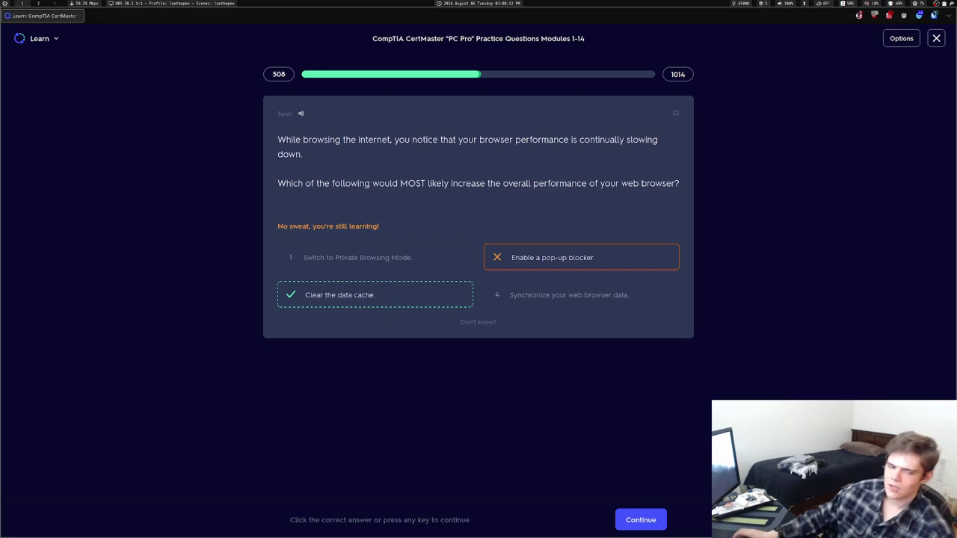
{"action": "left_click_drag", "start_coordinate": [394, 140], "coordinate": [400, 154]}
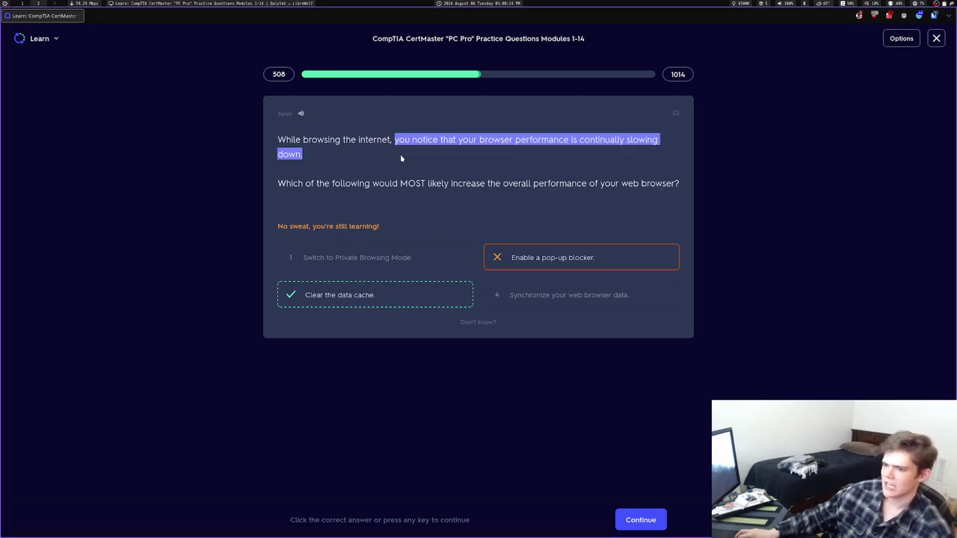
{"action": "left_click", "coordinate": [348, 153]}
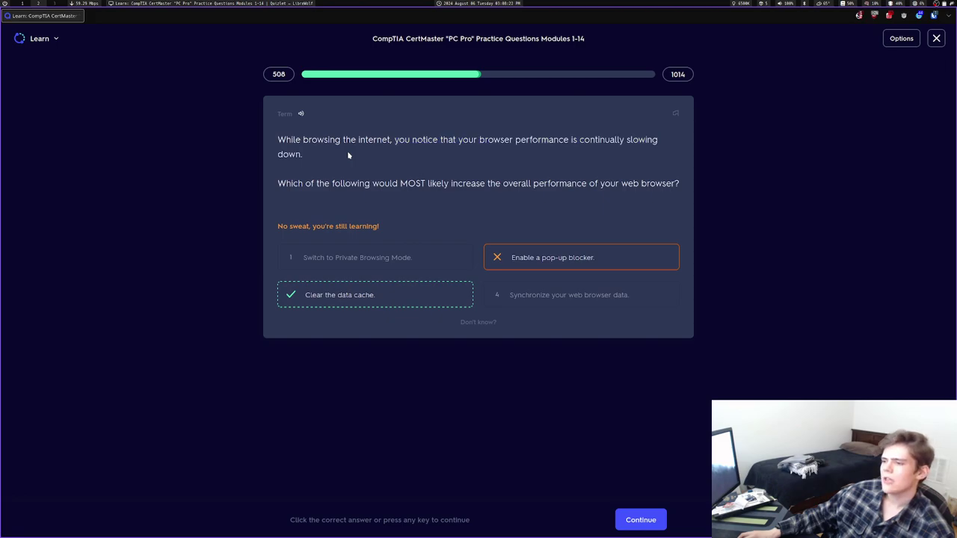
{"action": "left_click_drag", "start_coordinate": [596, 254], "coordinate": [506, 255]}
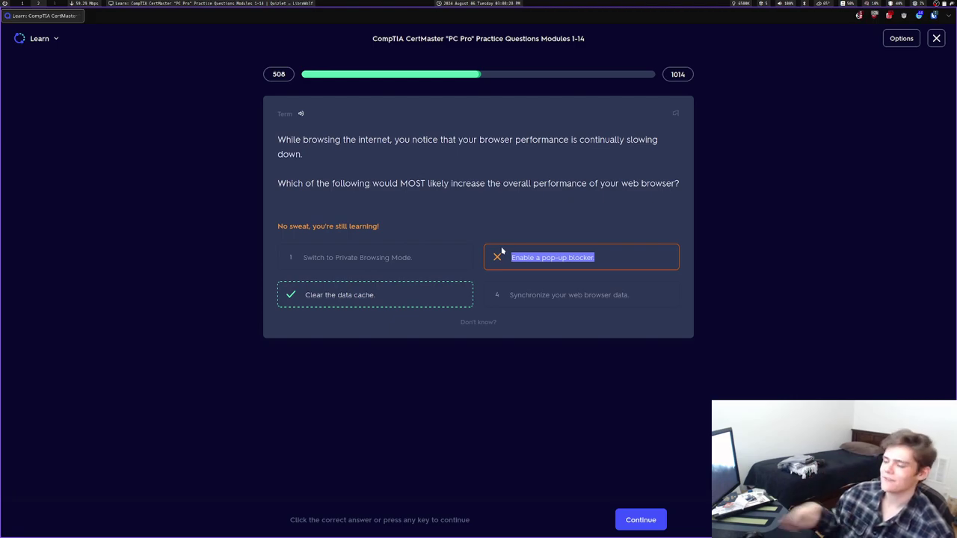
{"action": "left_click", "coordinate": [602, 257]}
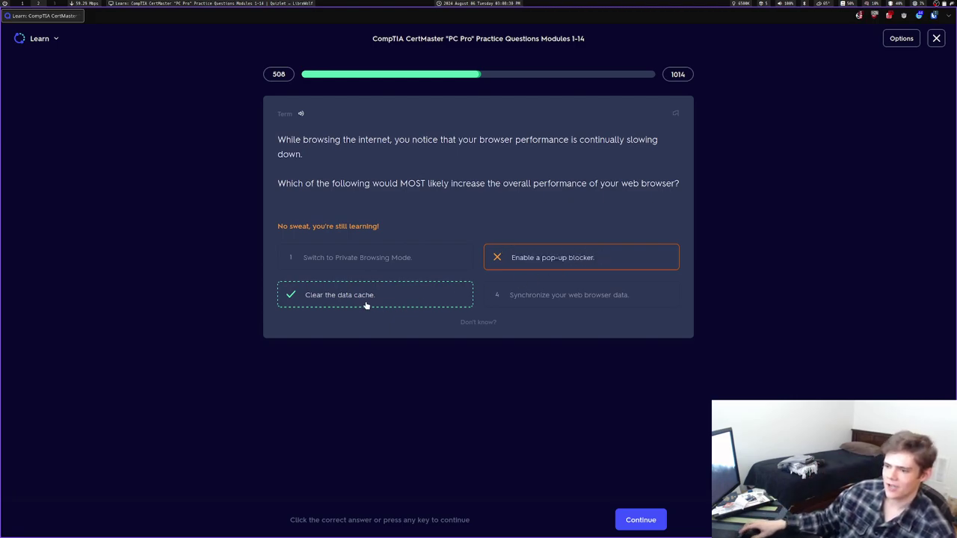
{"action": "left_click_drag", "start_coordinate": [375, 295], "coordinate": [303, 293]}
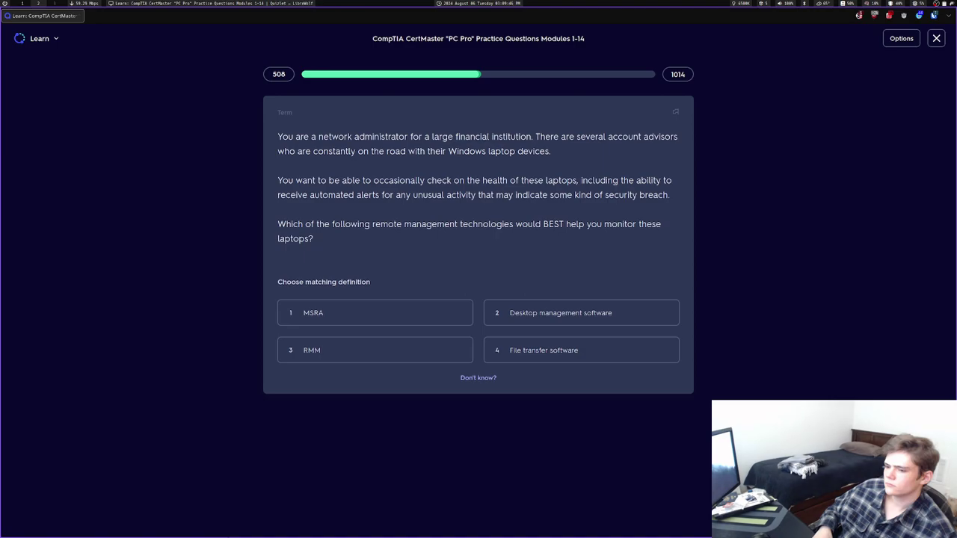
Answer the laptop monitoring question with RMM, the malware symptoms question with changed file permissions and renamed system files, and the retried Wi-Fi question with 802.11ac
{"action": "key", "text": "3"}
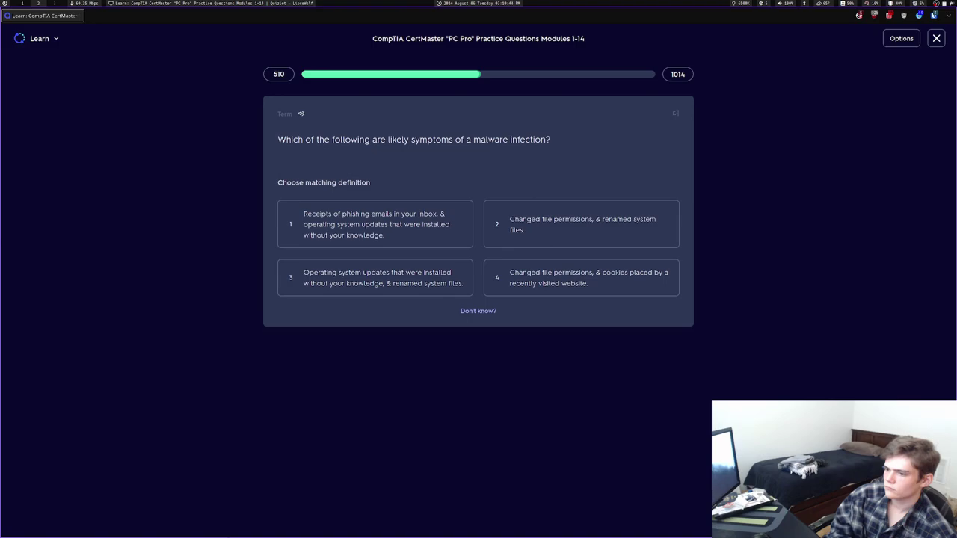
{"action": "key", "text": "2"}
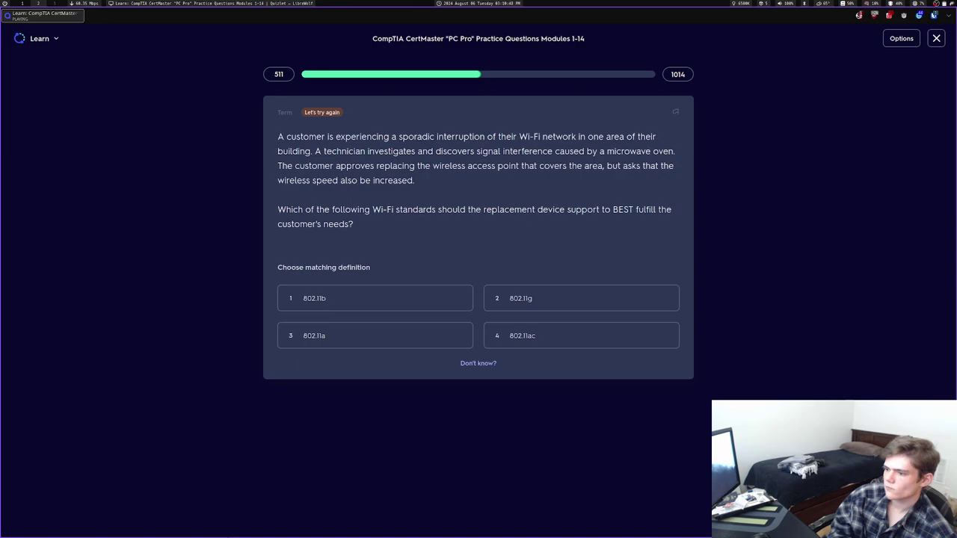
{"action": "key", "text": "4"}
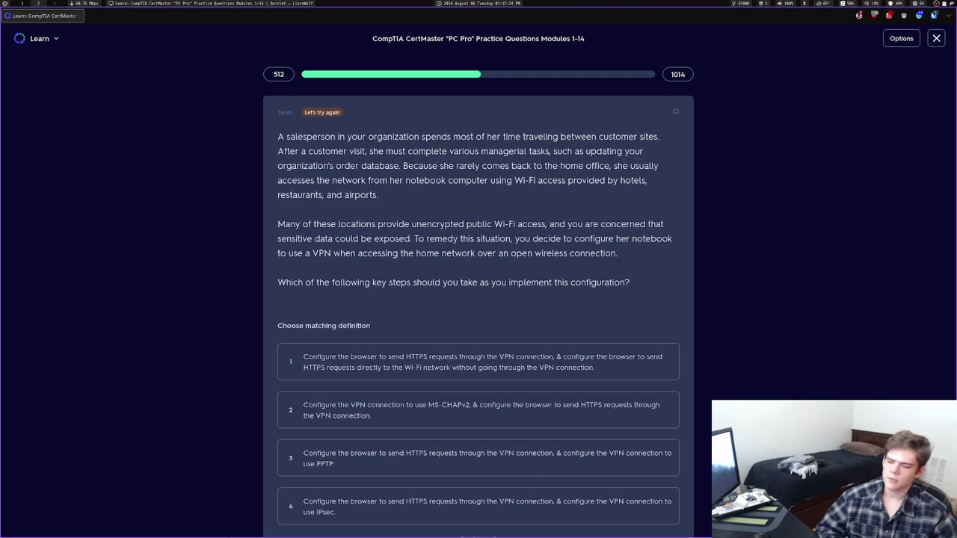
Answer the retried VPN question with the HTTPS and IPsec option and the retried slow browser question with "Clear the data cache", and continue to the following round
{"action": "key", "text": "4"}
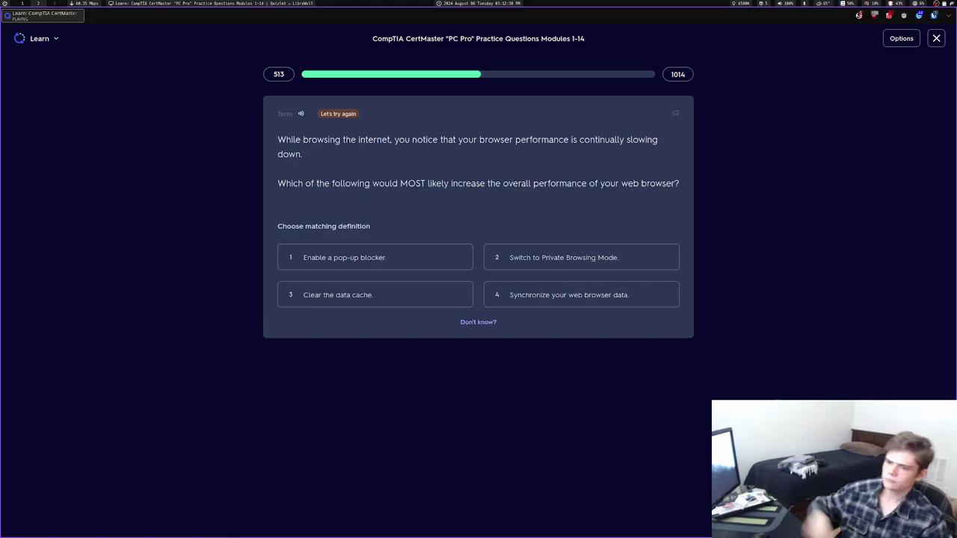
{"action": "key", "text": "3"}
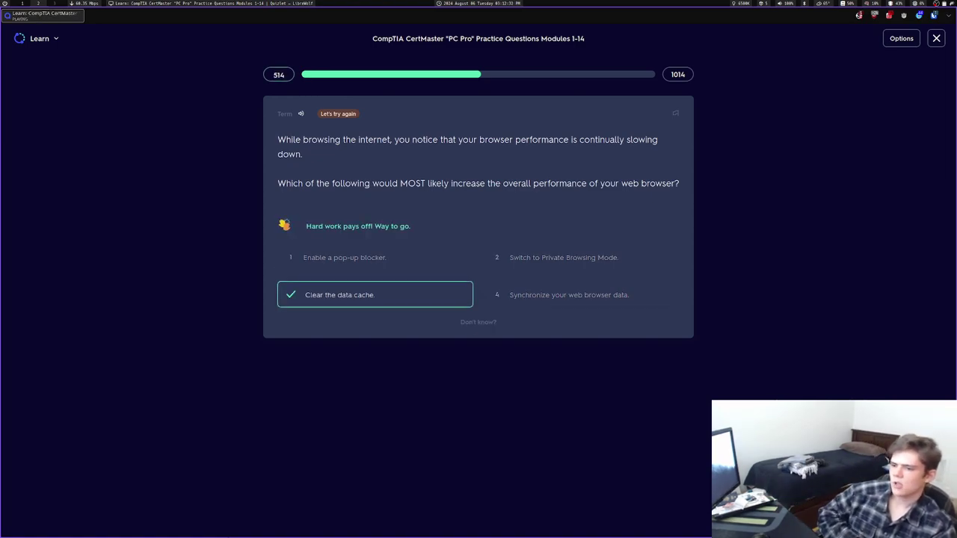
{"action": "key", "text": "Return"}
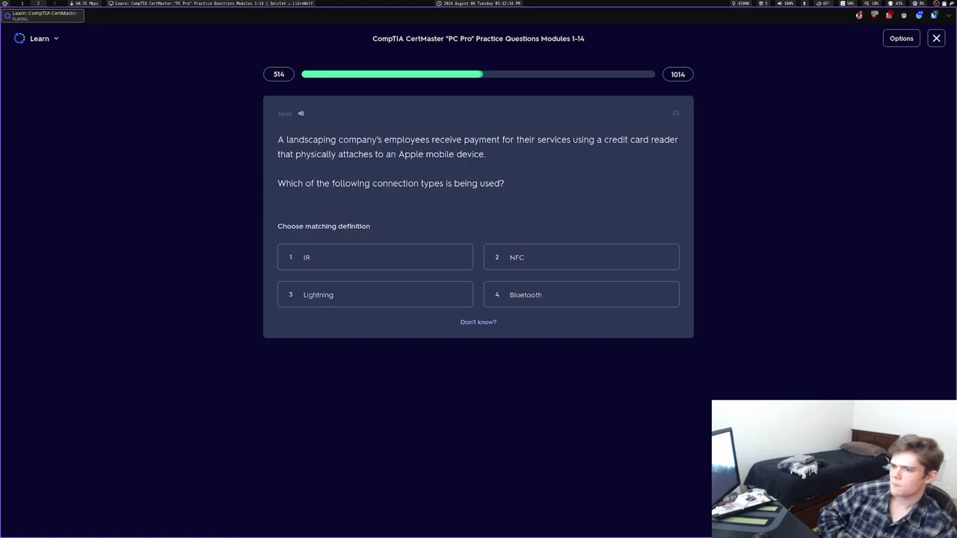
Search the web for "ipsec" in a new tab and open the Wikipedia article on IPsec
{"action": "key", "text": "ctrl+t"}
{"action": "type", "text": "ipsec"}
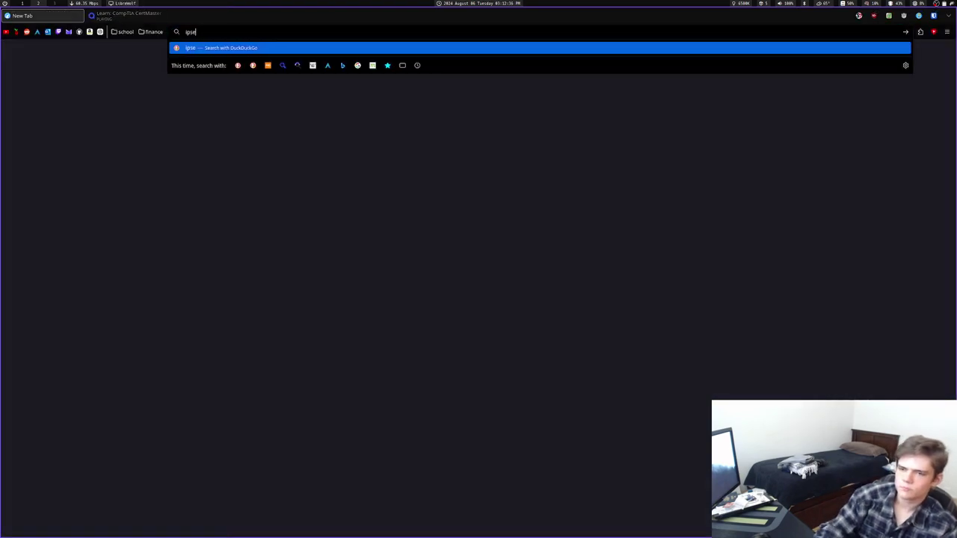
{"action": "key", "text": "Return"}
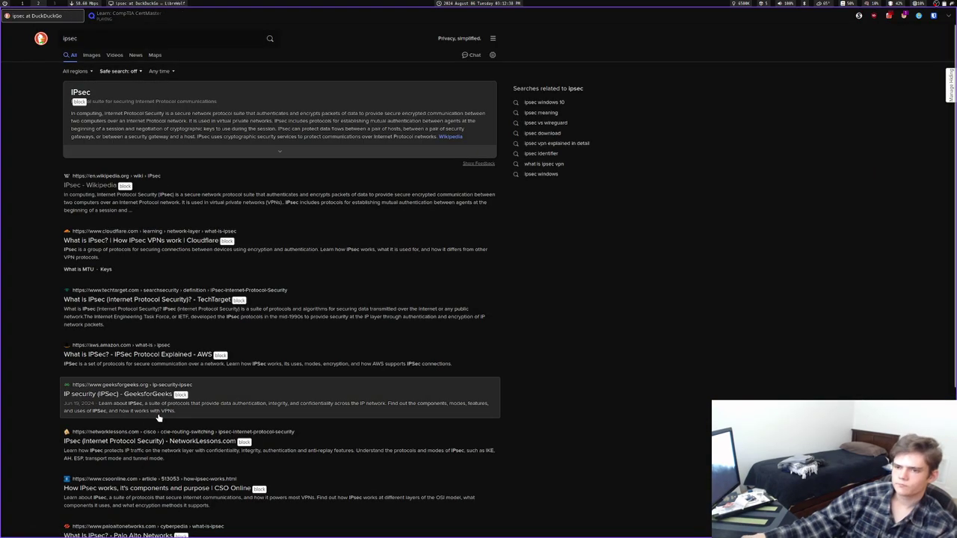
{"action": "left_click", "coordinate": [78, 199]}
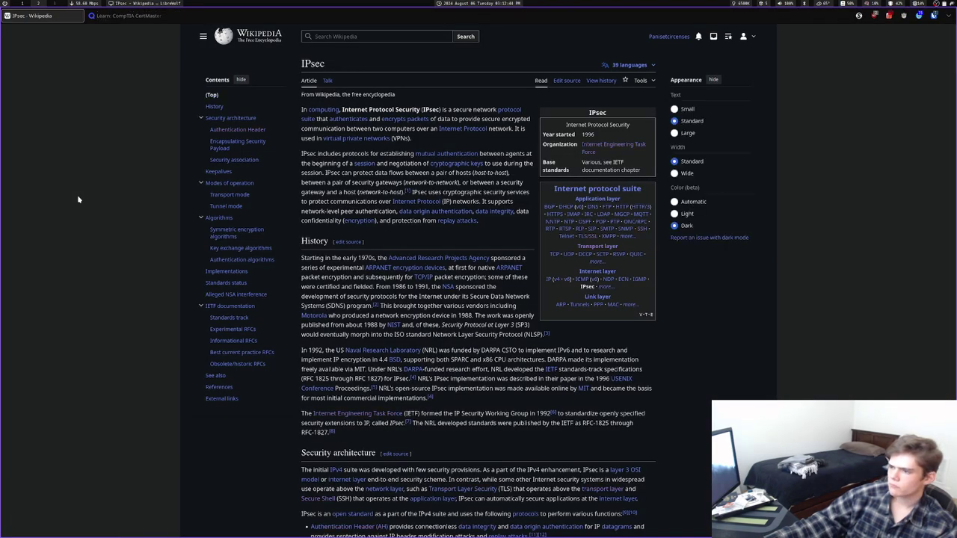
Search Wikipedia for "pptp" and open the Point-to-Point Tunneling Protocol article
{"action": "left_click", "coordinate": [329, 38]}
{"action": "type", "text": "p"}
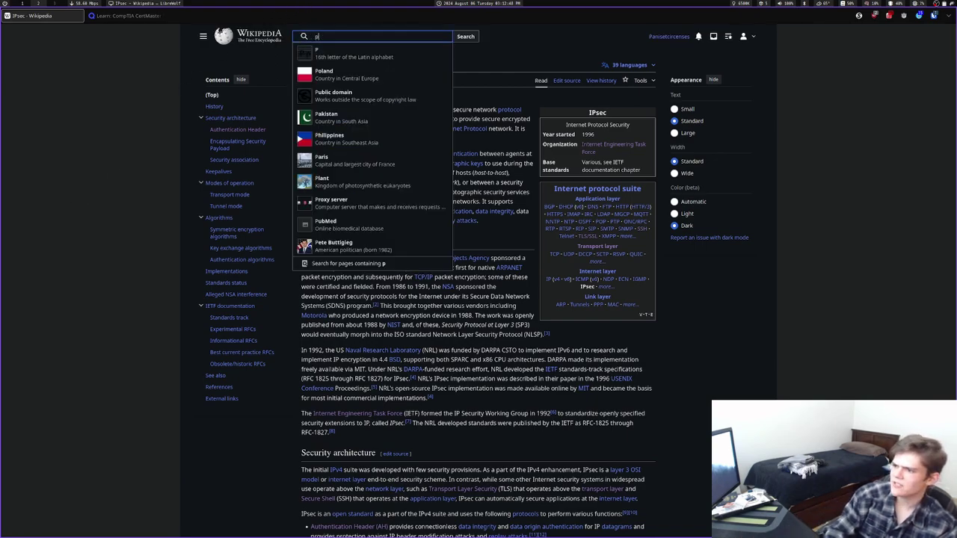
{"action": "type", "text": "ptp"}
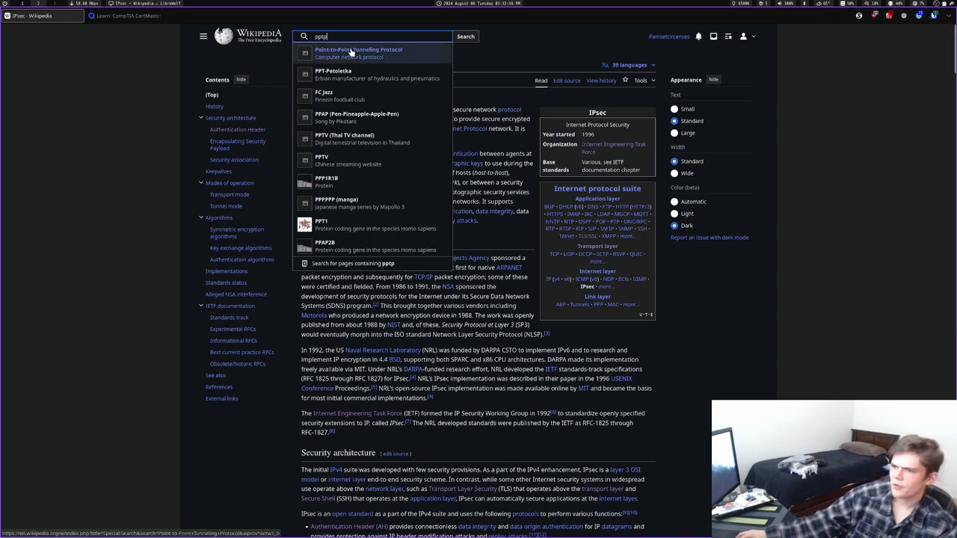
{"action": "left_click", "coordinate": [351, 51]}
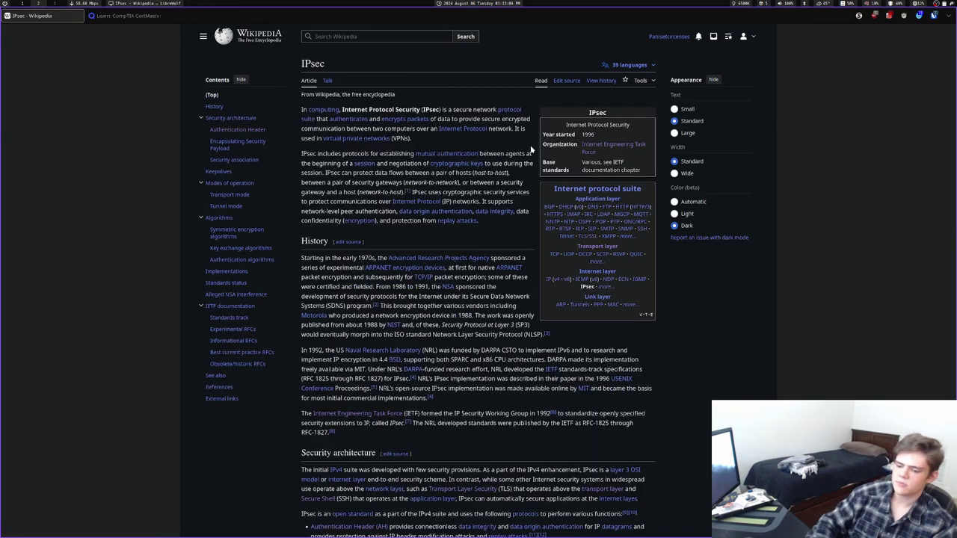
Search the web for "MS-CHAPv2" in a new tab, open the Wikipedia article on MS-CHAP and read its features and flaws
{"action": "key", "text": "ctrl+t"}
{"action": "type", "text": "MS-CHAP"}
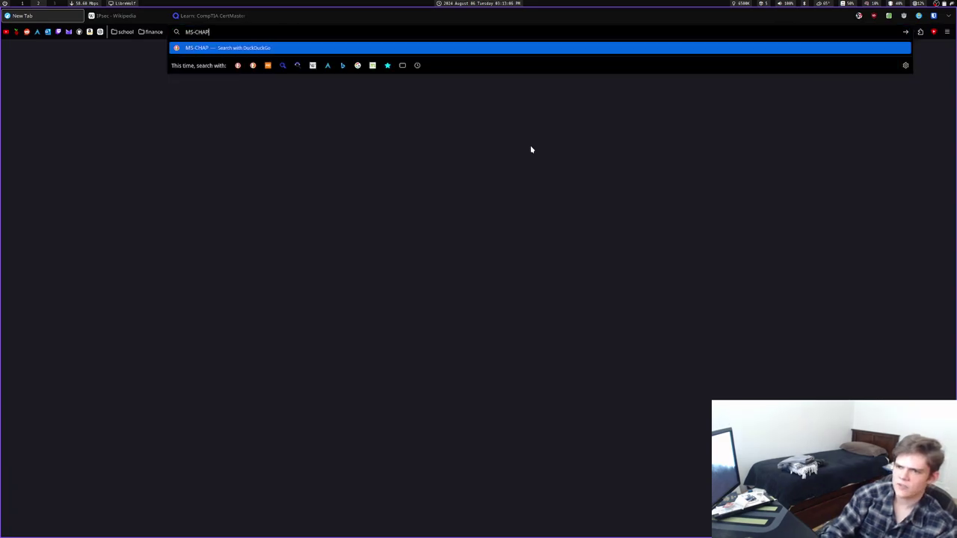
{"action": "type", "text": "v2"}
{"action": "key", "text": "Return"}
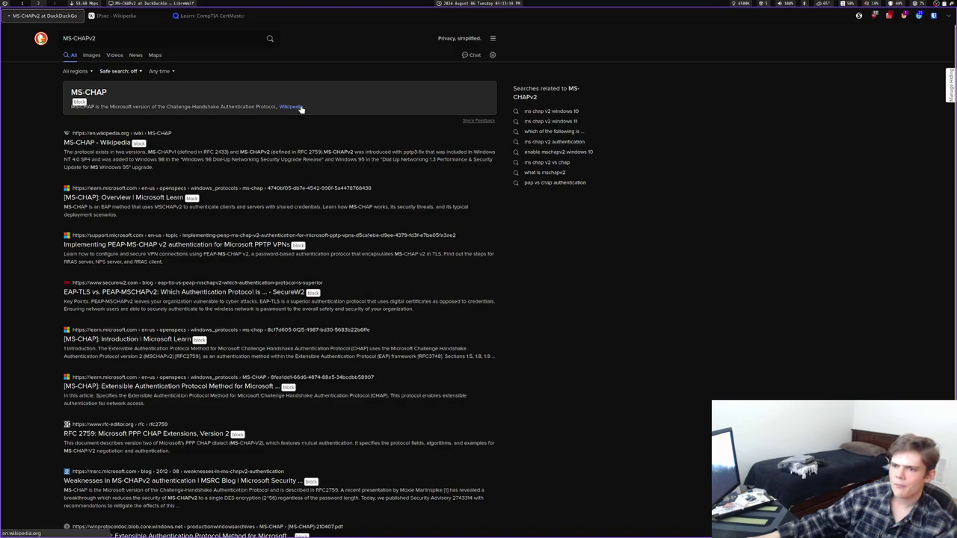
{"action": "left_click", "coordinate": [290, 107]}
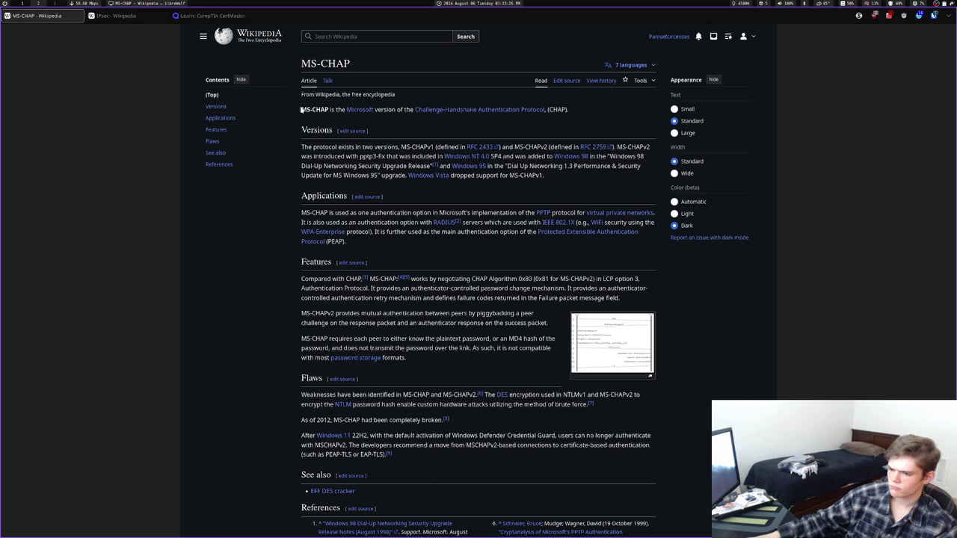
{"action": "scroll", "coordinate": [303, 112], "scroll_direction": "down", "scroll_amount": 3}
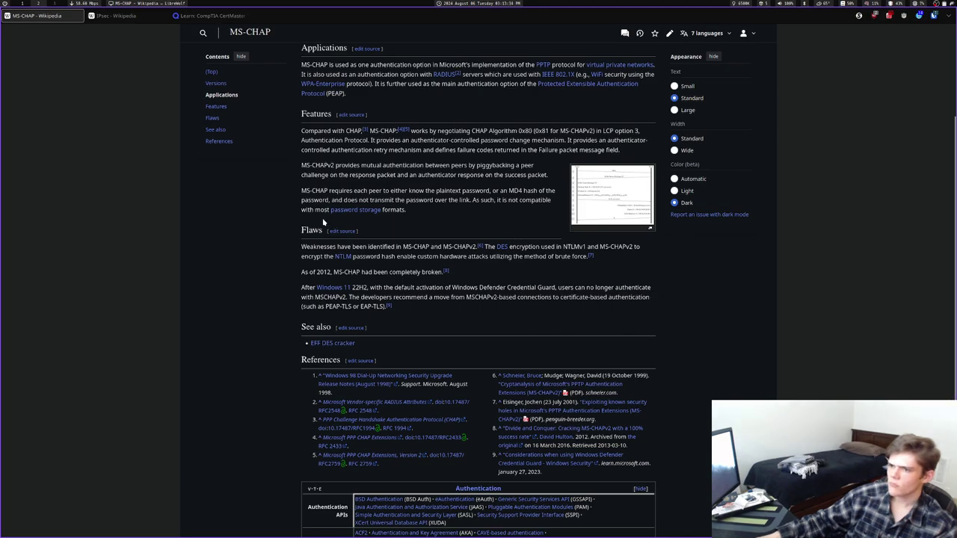
{"action": "scroll", "coordinate": [279, 223], "scroll_direction": "up", "scroll_amount": 3}
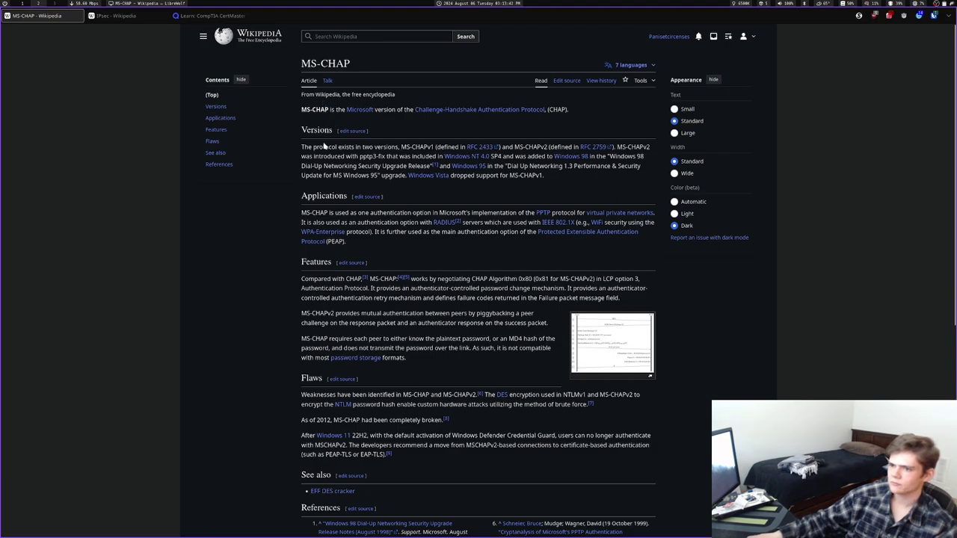
{"action": "scroll", "coordinate": [292, 175], "scroll_direction": "down", "scroll_amount": 3}
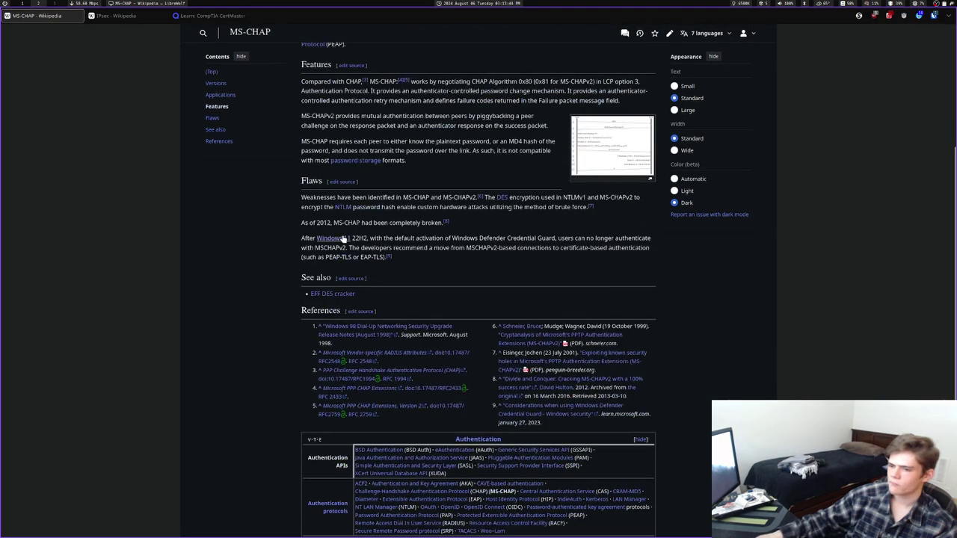
Open the Windows 11 article linked from the Flaws section of the MS-CHAP article and read its introduction
{"action": "left_click", "coordinate": [325, 205]}
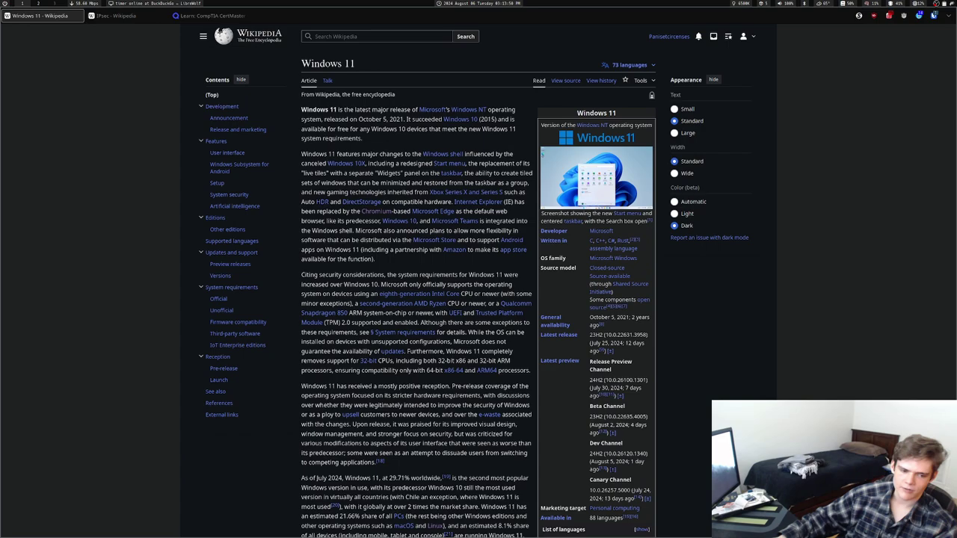
{"action": "triple_click", "coordinate": [77, 352]}
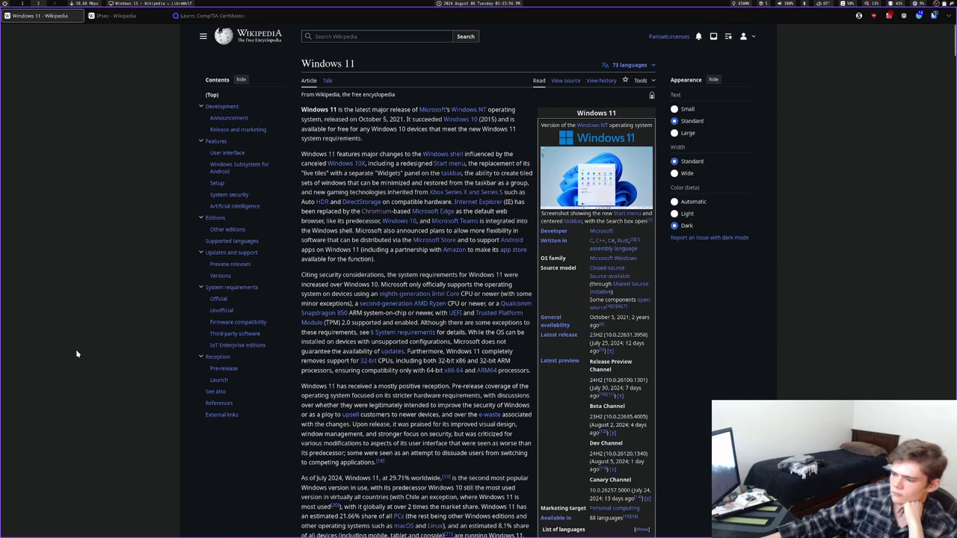
{"action": "left_click", "coordinate": [76, 351]}
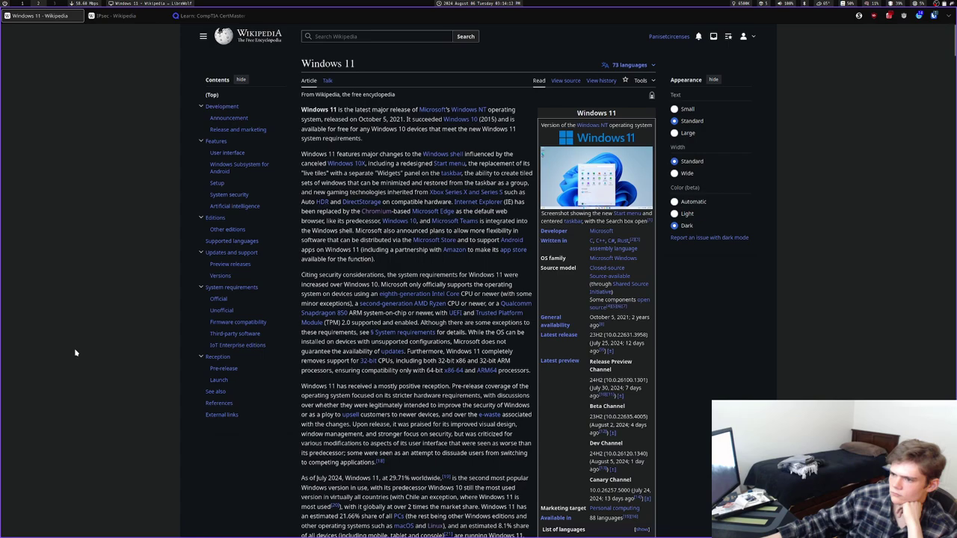
Open the linked Windows 10X article, read its features and cancellation sections, and close its tab
{"action": "mouse_move", "coordinate": [350, 168]}
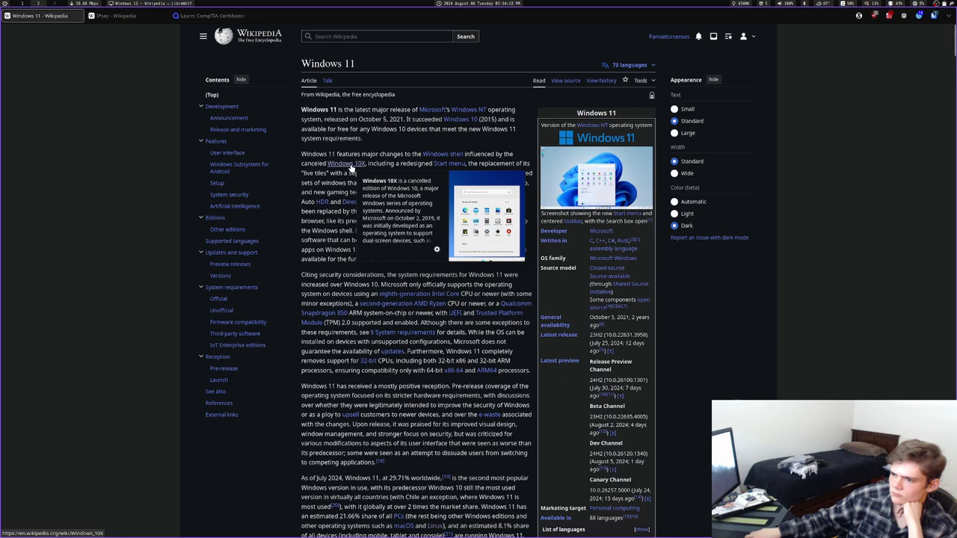
{"action": "left_click", "coordinate": [351, 168]}
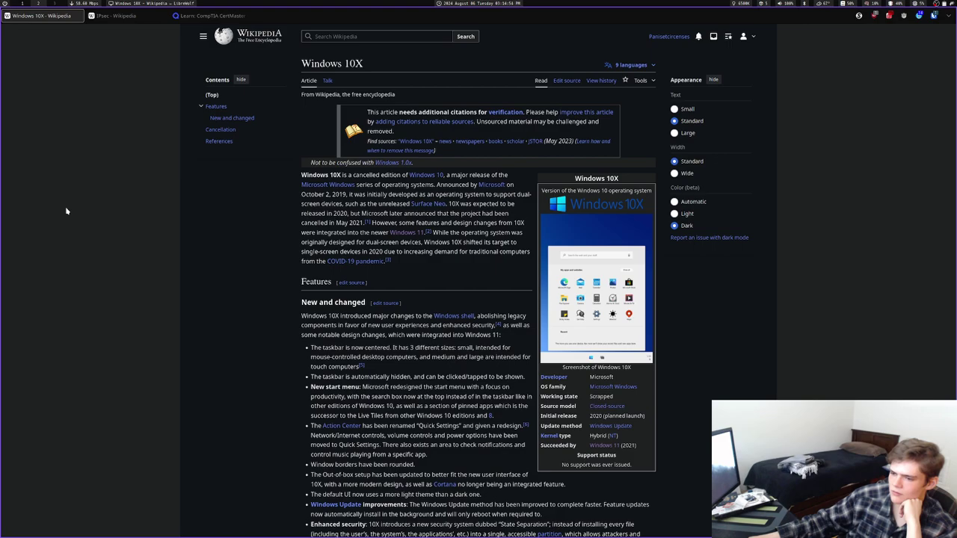
{"action": "scroll", "coordinate": [65, 211], "scroll_direction": "down", "scroll_amount": 1}
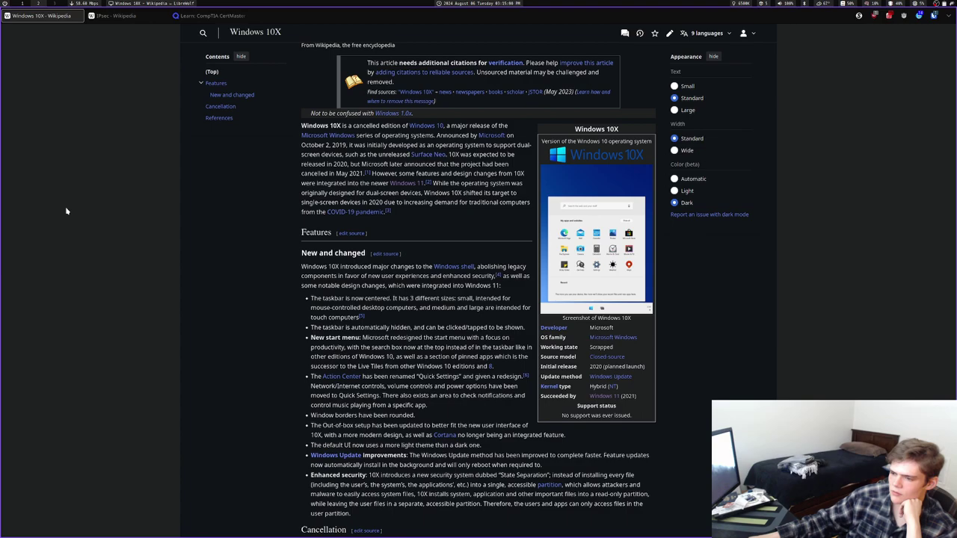
{"action": "scroll", "coordinate": [66, 211], "scroll_direction": "down", "scroll_amount": 2}
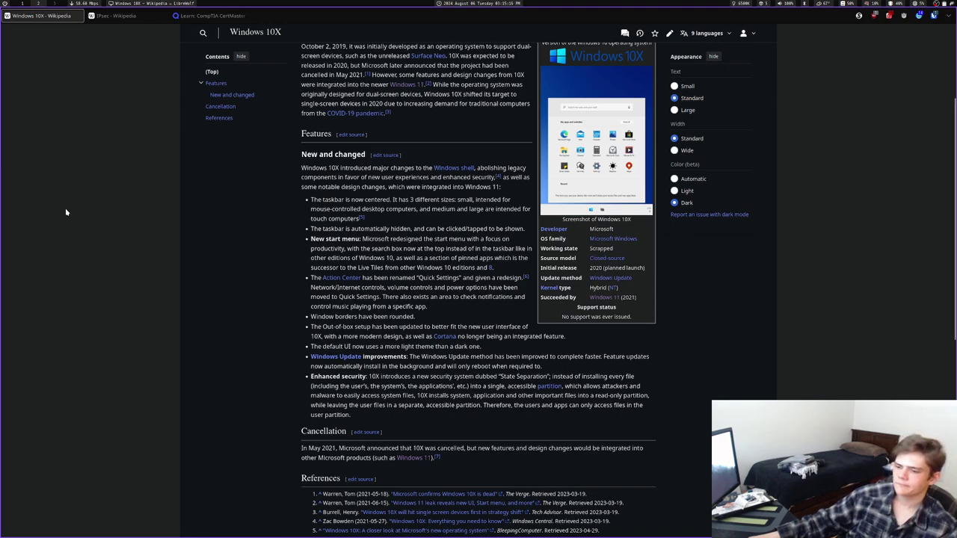
{"action": "key", "text": "ctrl+w"}
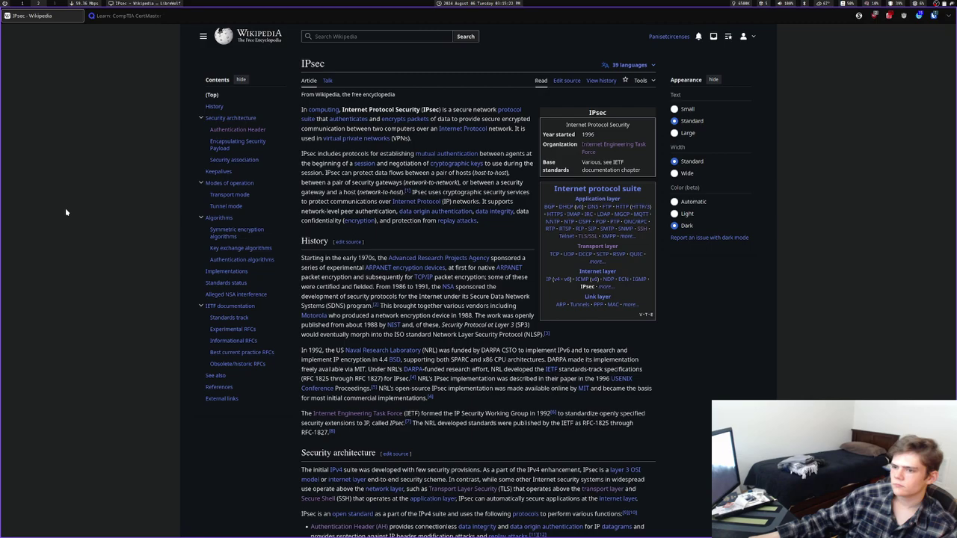
Search Wikipedia for "windows 11" and open the Windows 11 article
{"action": "type", "text": "/w"}
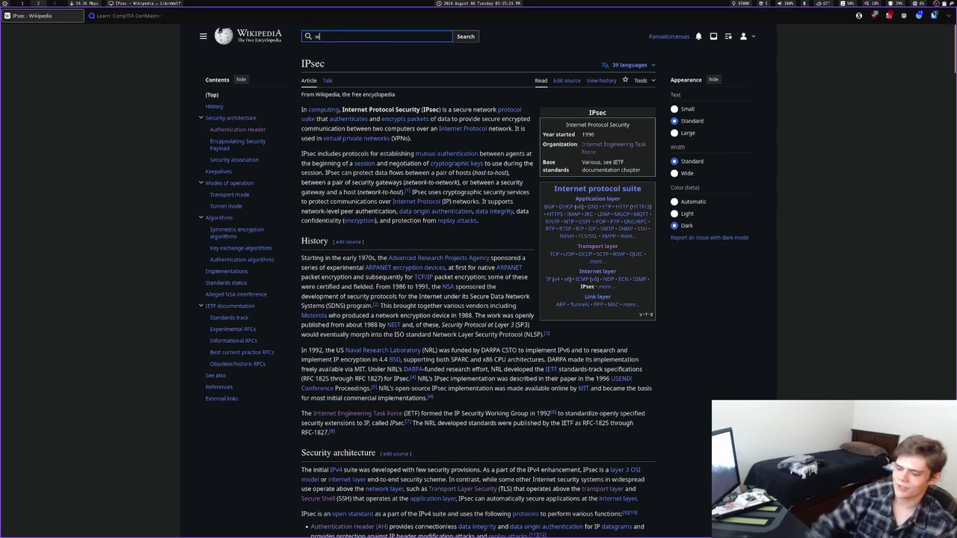
{"action": "type", "text": "indows 11"}
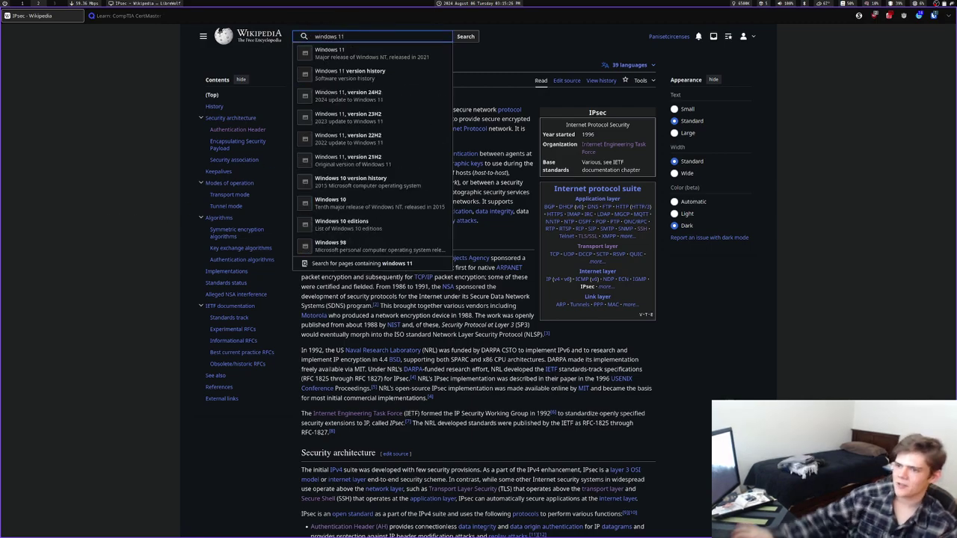
{"action": "key", "text": "Down"}
{"action": "key", "text": "Return"}
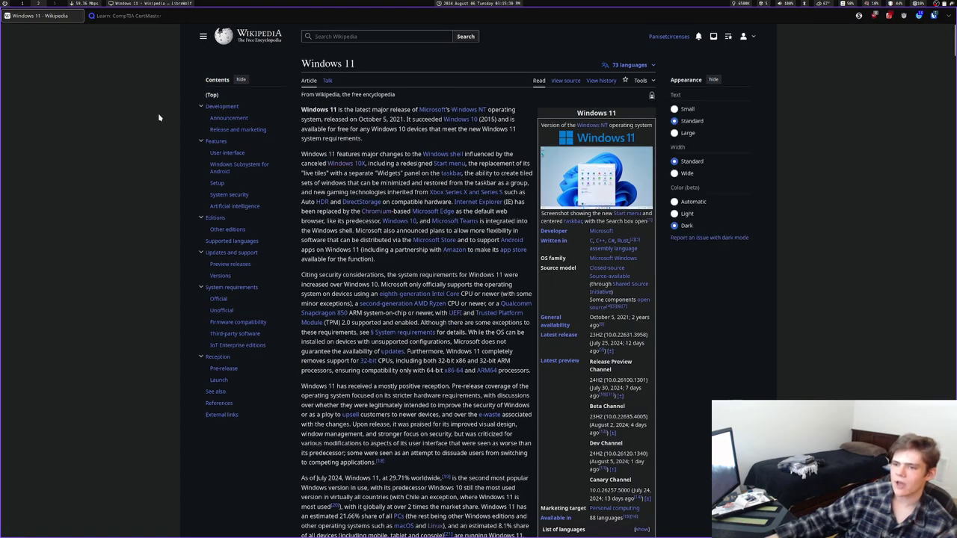
Read the Windows 11 article from the Announcement section through Features, highlighting the passage about the 11-minute start-up sounds video
{"action": "left_click", "coordinate": [228, 118]}
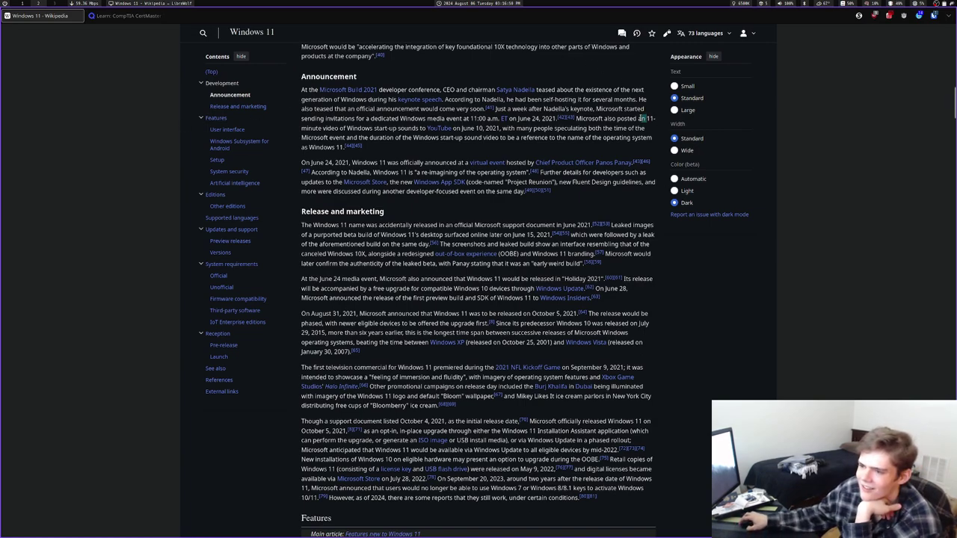
{"action": "left_click_drag", "start_coordinate": [644, 118], "coordinate": [592, 150]}
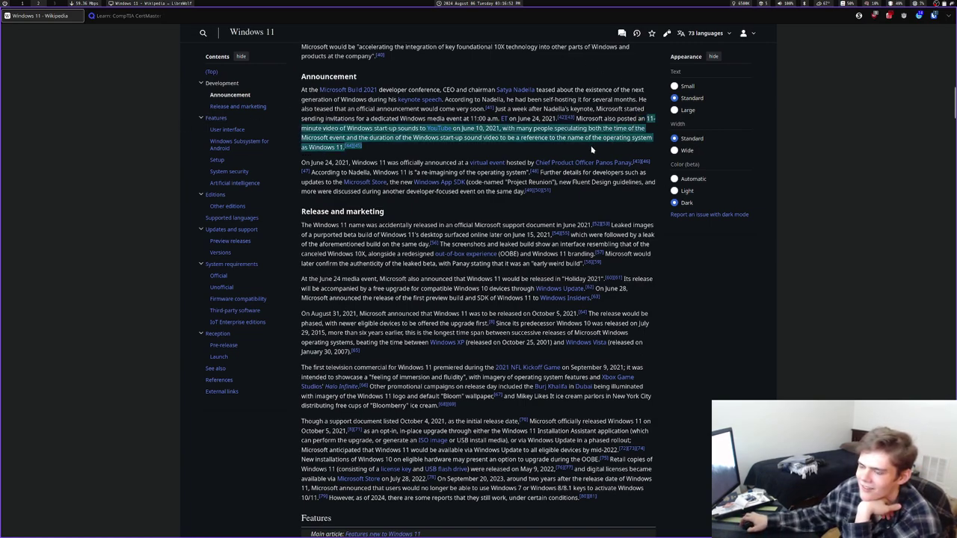
{"action": "left_click", "coordinate": [593, 149]}
{"action": "scroll", "coordinate": [685, 256], "scroll_direction": "down", "scroll_amount": 3}
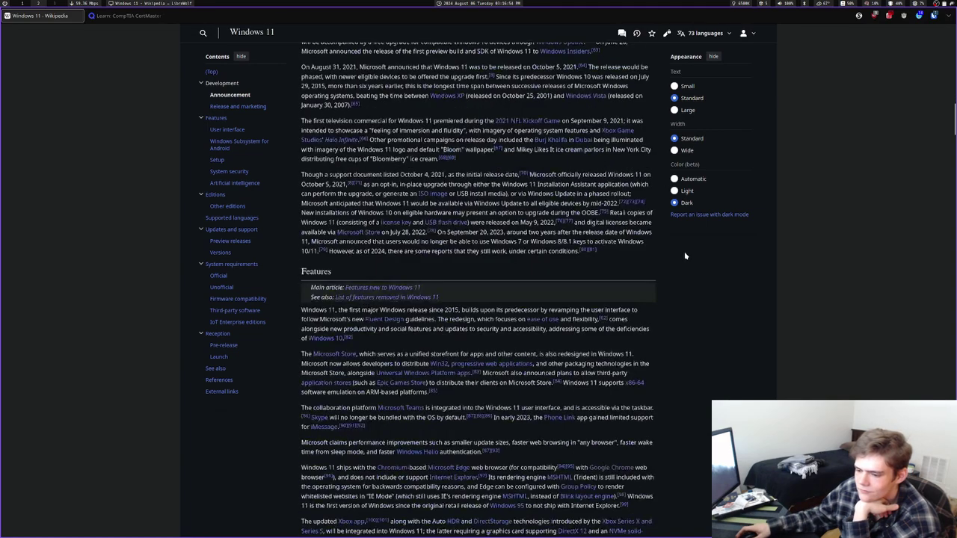
{"action": "scroll", "coordinate": [684, 256], "scroll_direction": "down", "scroll_amount": 1}
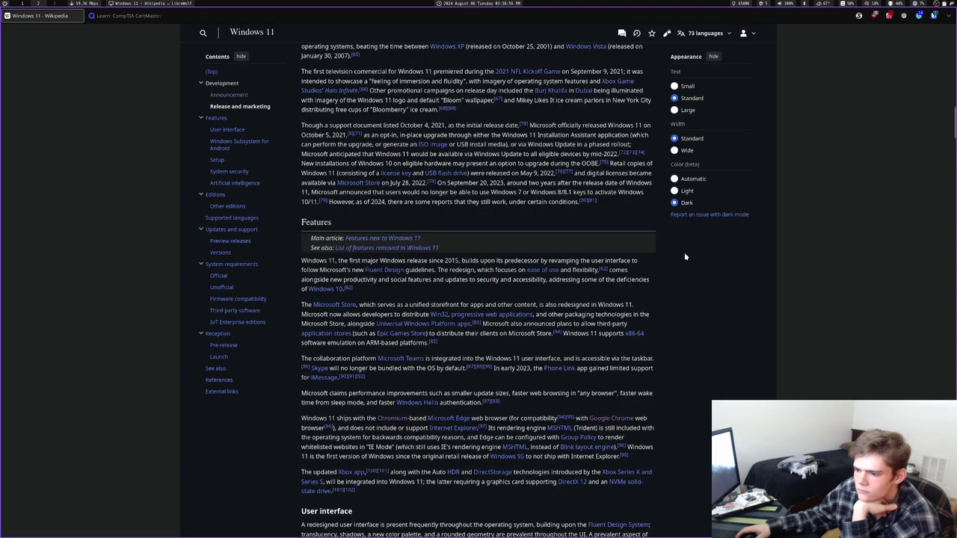
Open the linked Fluent Design System article, read its comparison and design components sections, and briefly check the linked Windows Aero article before returning
{"action": "mouse_move", "coordinate": [366, 272]}
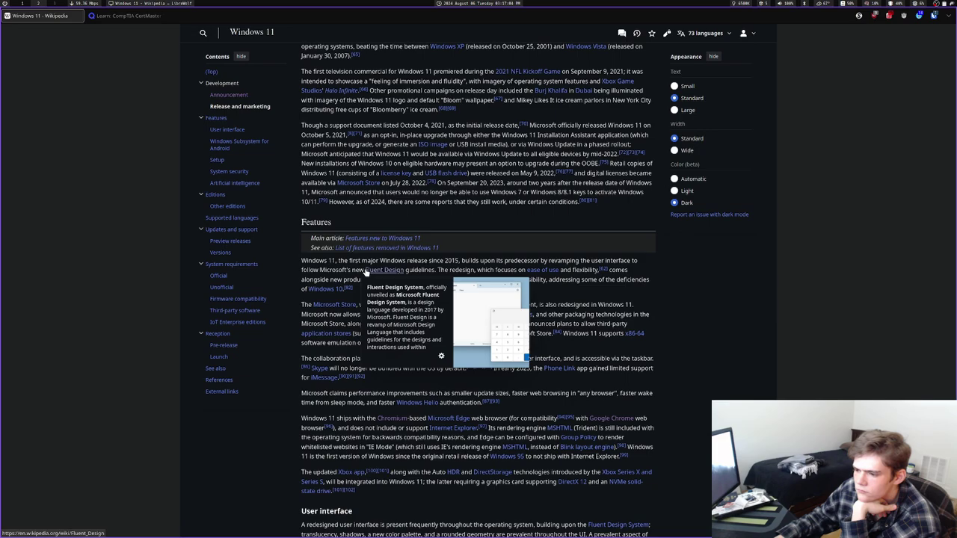
{"action": "left_click", "coordinate": [366, 272]}
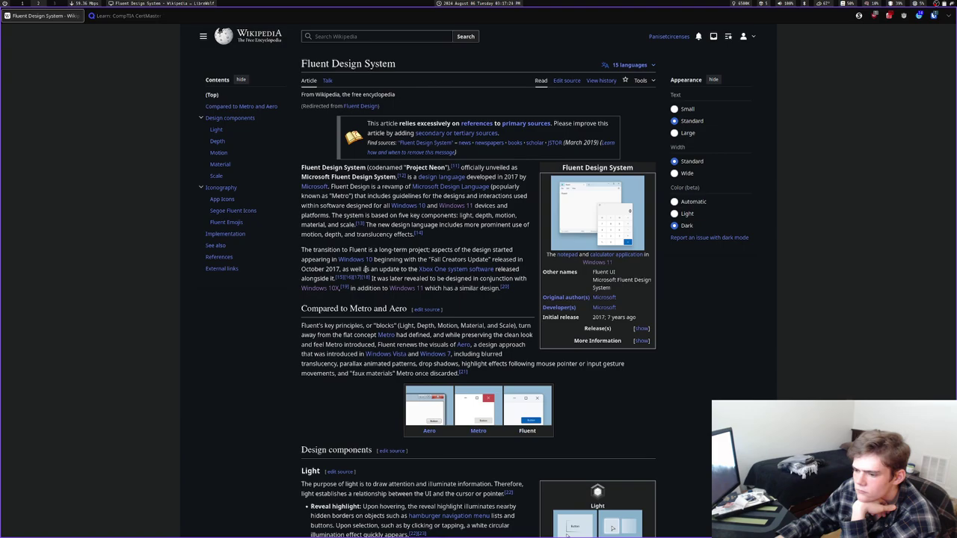
{"action": "scroll", "coordinate": [364, 270], "scroll_direction": "down", "scroll_amount": 1}
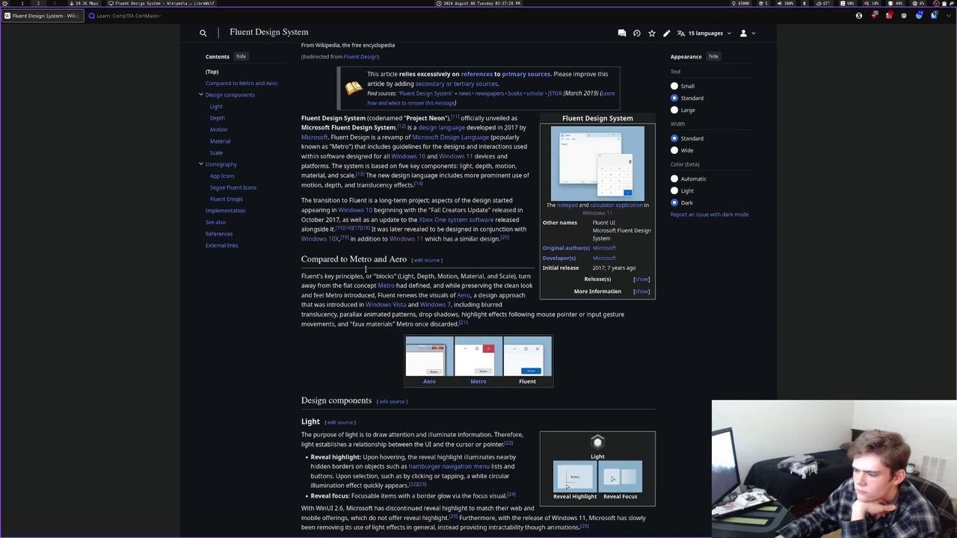
{"action": "scroll", "coordinate": [365, 269], "scroll_direction": "down", "scroll_amount": 1}
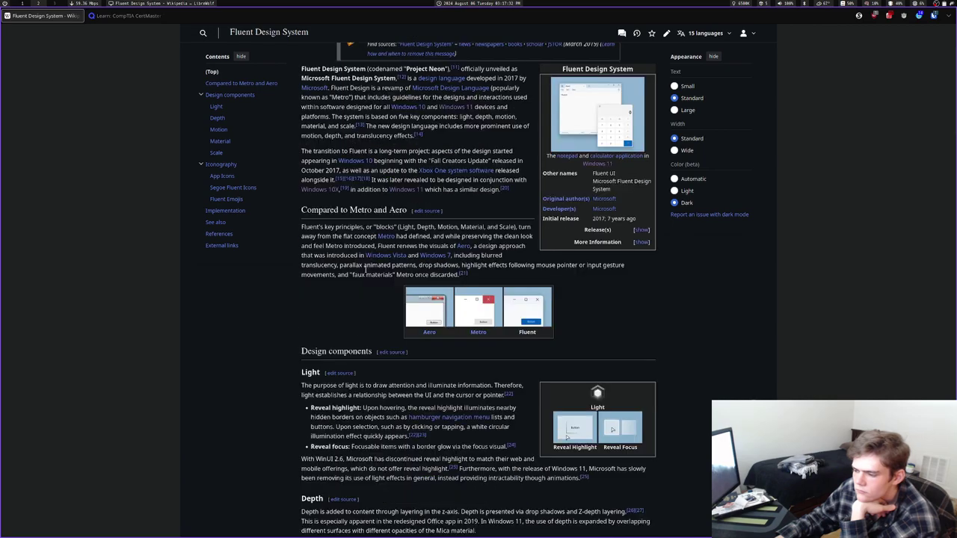
{"action": "scroll", "coordinate": [365, 270], "scroll_direction": "down", "scroll_amount": 6}
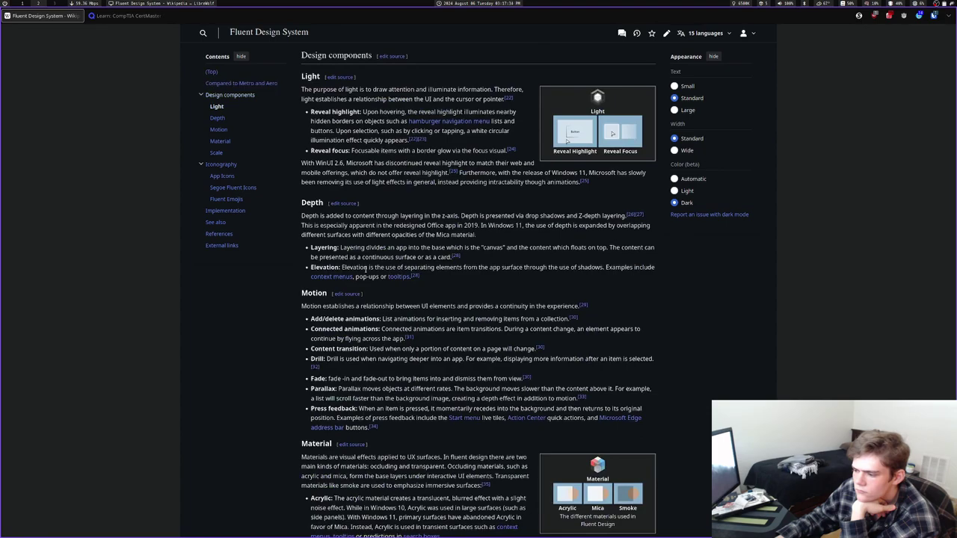
{"action": "scroll", "coordinate": [365, 271], "scroll_direction": "up", "scroll_amount": 6}
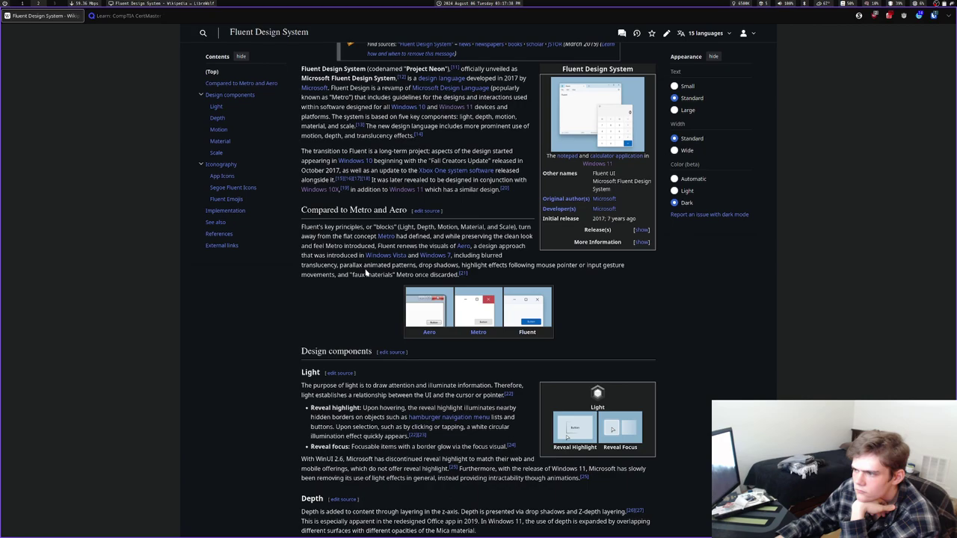
{"action": "left_click", "coordinate": [466, 247]}
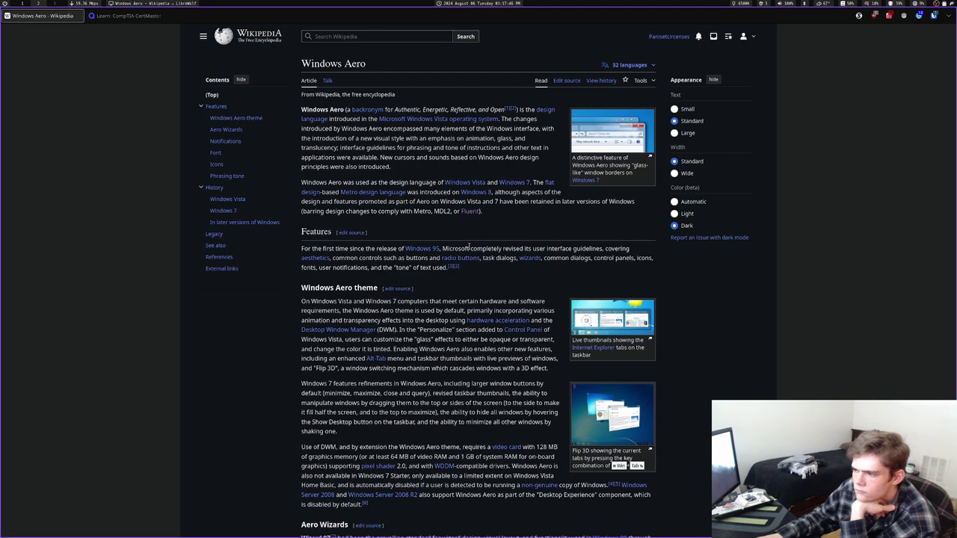
{"action": "key", "text": "alt+Left"}
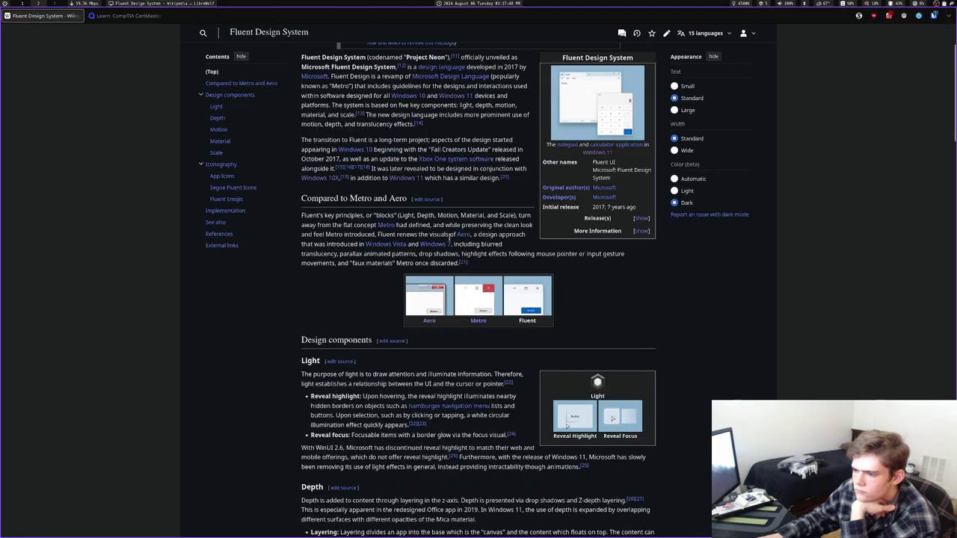
Open the linked Metro (design language) article and read its introduction, History and Principles sections
{"action": "left_click", "coordinate": [389, 229]}
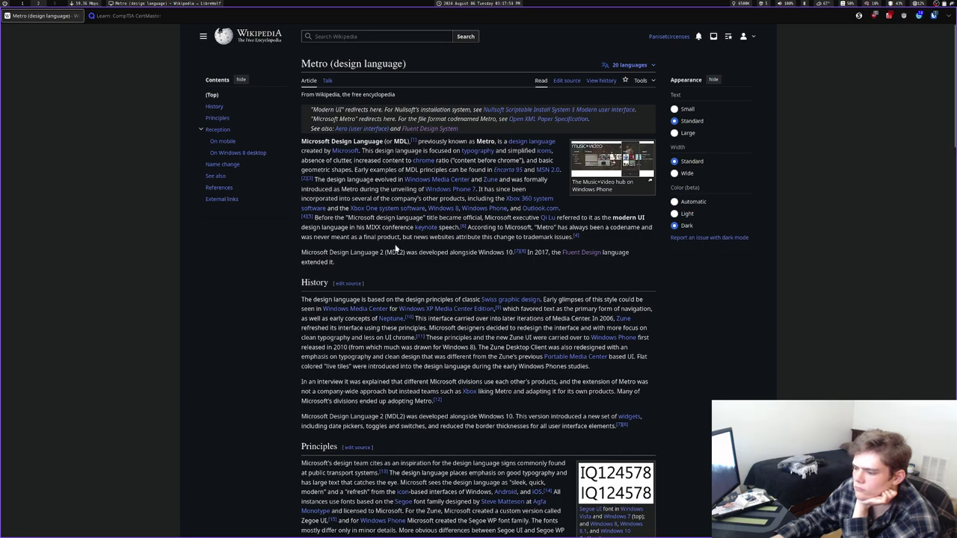
{"action": "scroll", "coordinate": [402, 251], "scroll_direction": "down", "scroll_amount": 3}
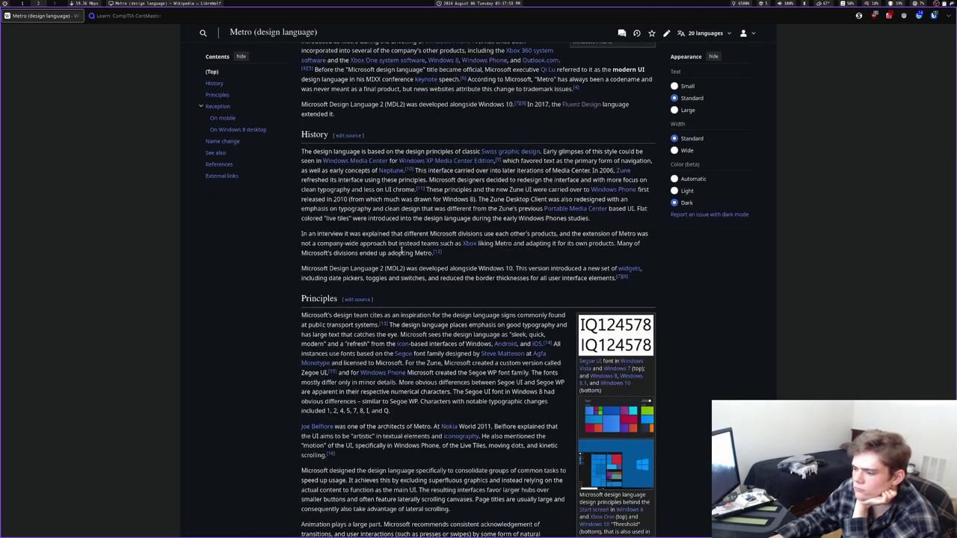
{"action": "scroll", "coordinate": [401, 252], "scroll_direction": "down", "scroll_amount": 1}
{"action": "scroll", "coordinate": [402, 252], "scroll_direction": "down", "scroll_amount": 2}
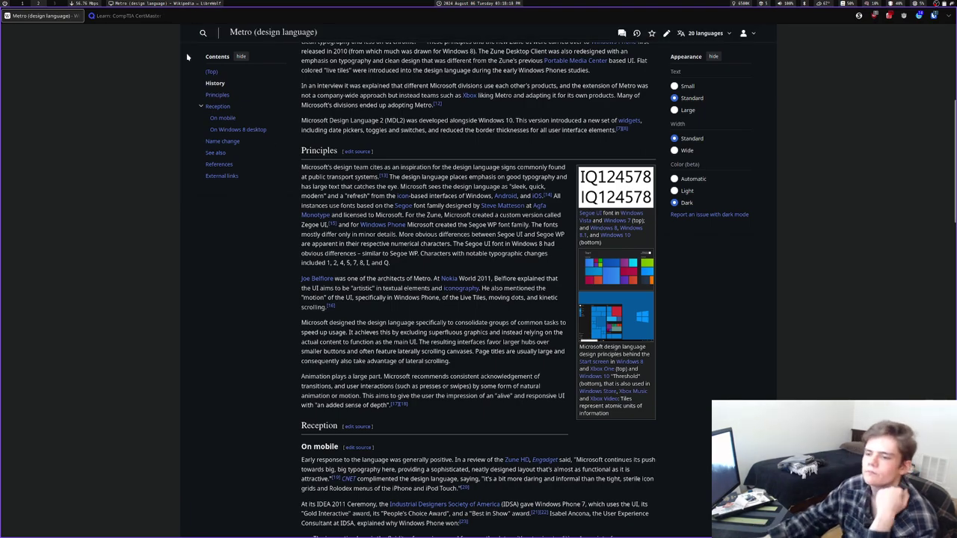
{"action": "scroll", "coordinate": [145, 86], "scroll_direction": "up", "scroll_amount": 1}
{"action": "scroll", "coordinate": [144, 82], "scroll_direction": "down", "scroll_amount": 1}
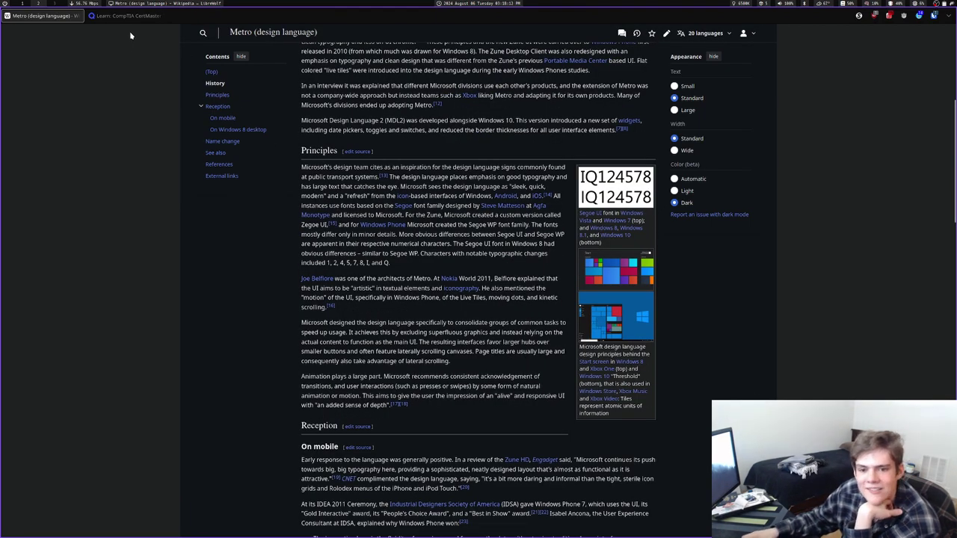
{"action": "mouse_move", "coordinate": [135, 23]}
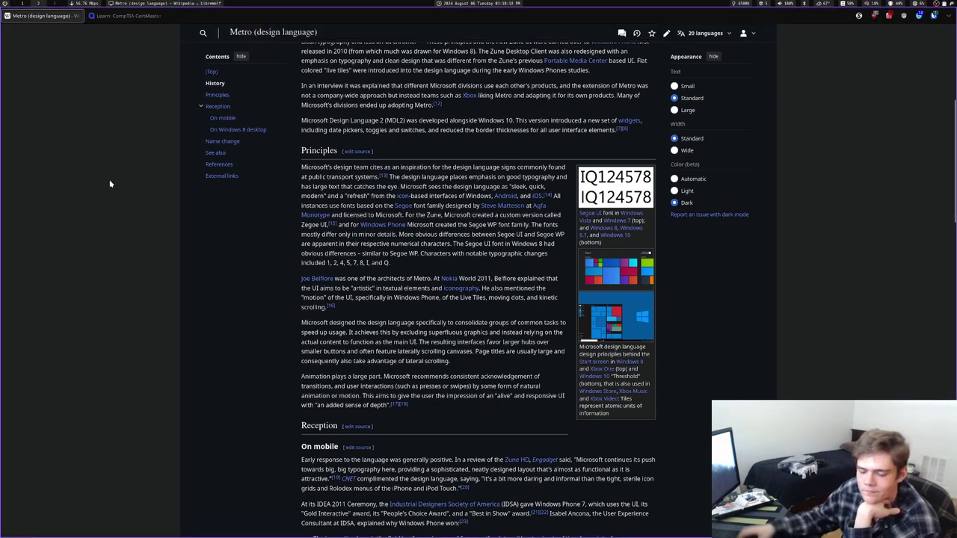
Read the Metro article's Reception and Name change sections, including the passages on mobile and the Windows 8 desktop
{"action": "scroll", "coordinate": [110, 180], "scroll_direction": "down", "scroll_amount": 3}
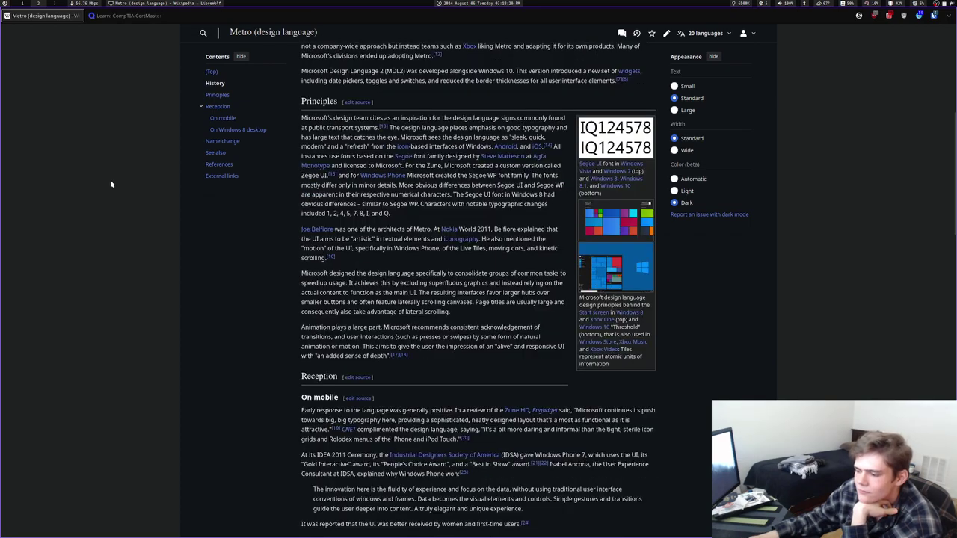
{"action": "scroll", "coordinate": [111, 184], "scroll_direction": "down", "scroll_amount": 2}
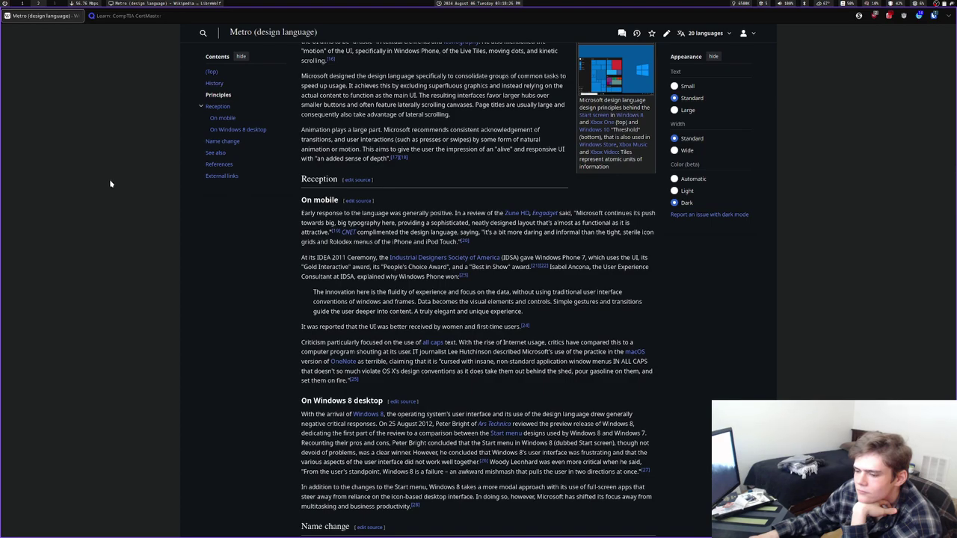
{"action": "scroll", "coordinate": [110, 183], "scroll_direction": "down", "scroll_amount": 2}
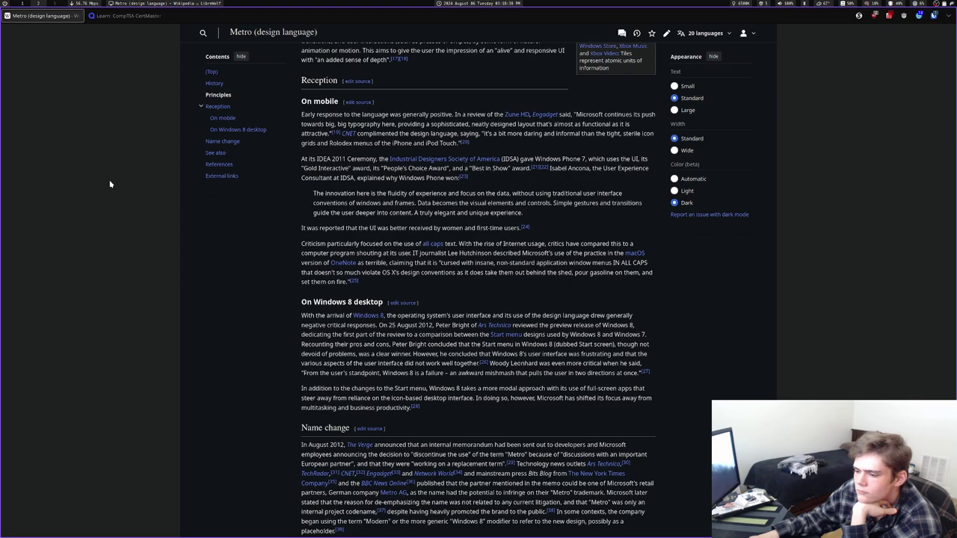
{"action": "scroll", "coordinate": [110, 183], "scroll_direction": "down", "scroll_amount": 2}
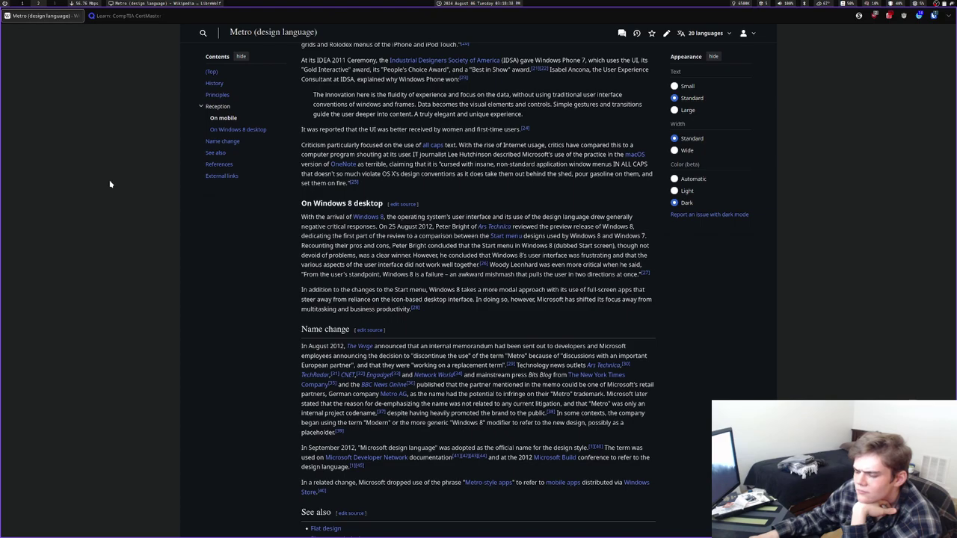
{"action": "scroll", "coordinate": [110, 183], "scroll_direction": "down", "scroll_amount": 1}
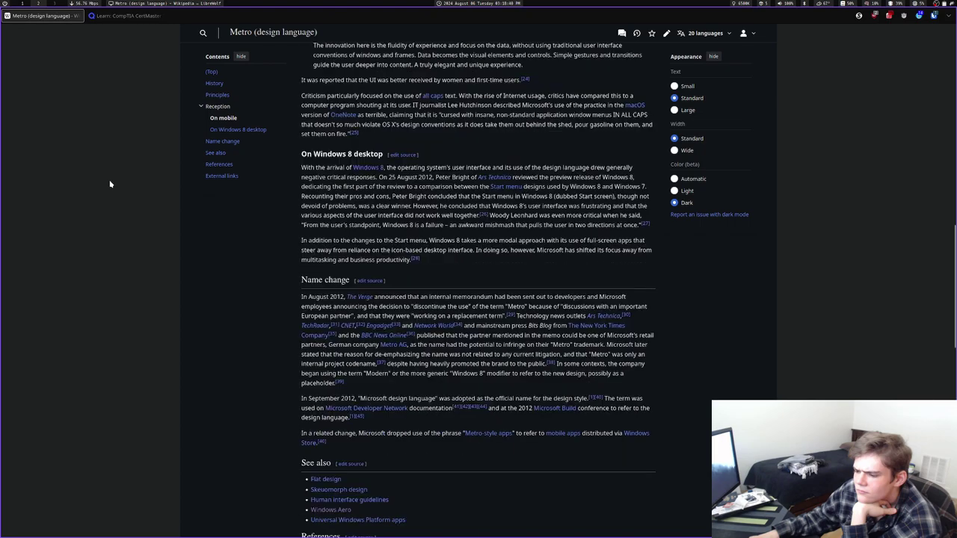
{"action": "scroll", "coordinate": [110, 184], "scroll_direction": "down", "scroll_amount": 3}
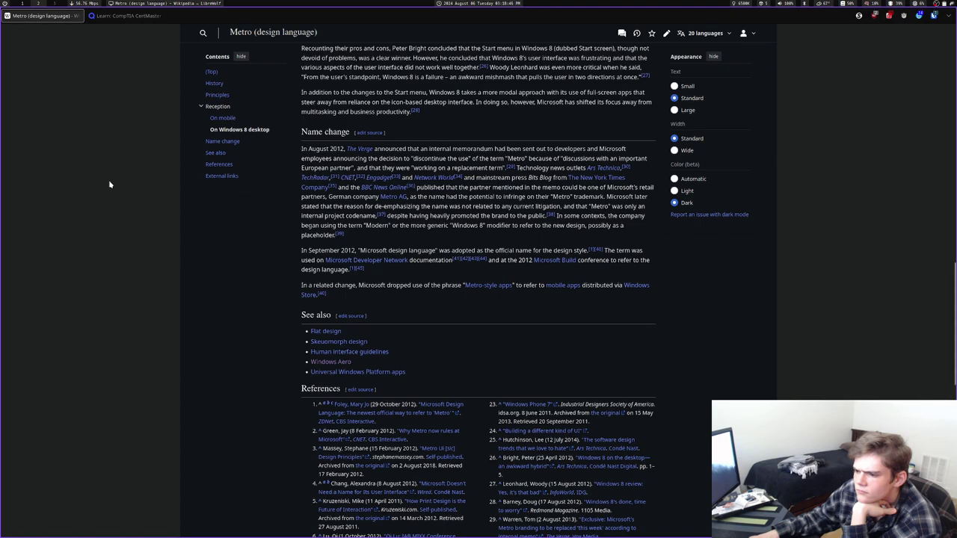
{"action": "scroll", "coordinate": [109, 184], "scroll_direction": "up", "scroll_amount": 5}
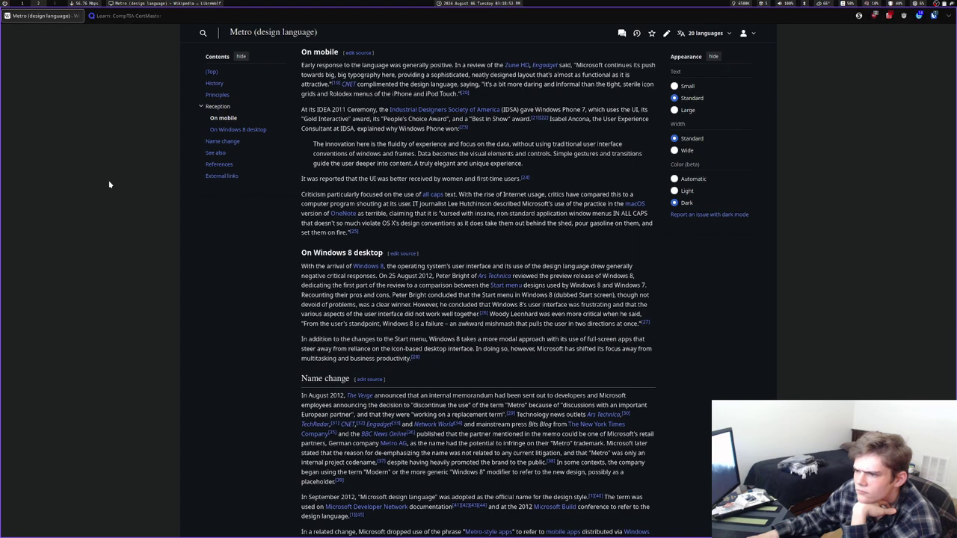
{"action": "scroll", "coordinate": [110, 184], "scroll_direction": "up", "scroll_amount": 1}
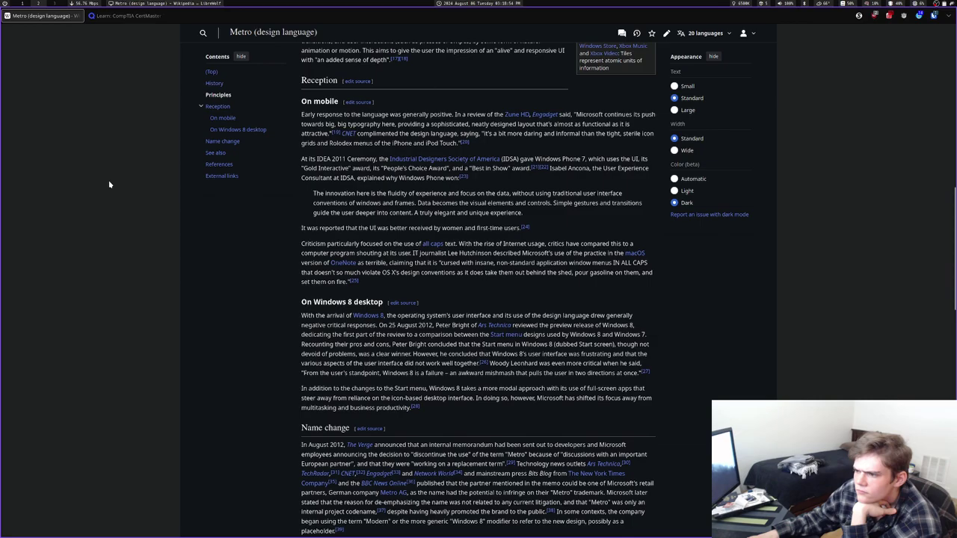
{"action": "scroll", "coordinate": [107, 180], "scroll_direction": "up", "scroll_amount": 2}
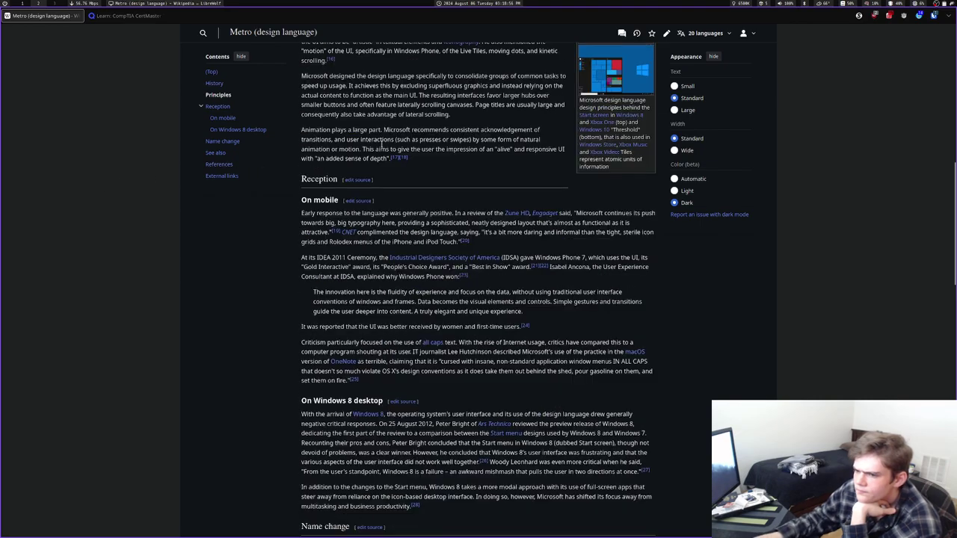
Search Wikipedia for "windows phone", open the Windows Phone 7 article, read its History and Features sections, and close its tab
{"action": "key", "text": "Home"}
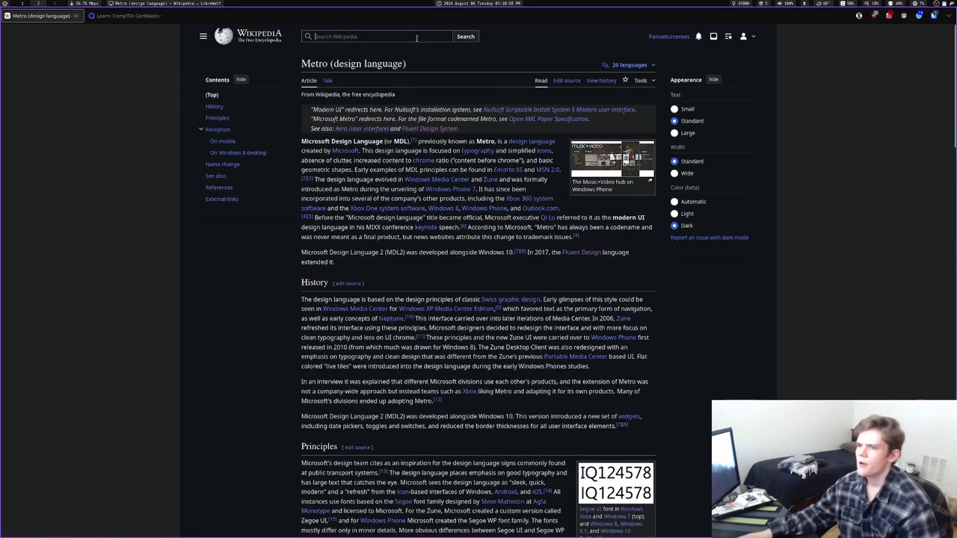
{"action": "type", "text": "/s"}
{"action": "key", "text": "BackSpace"}
{"action": "type", "text": "windows phone"}
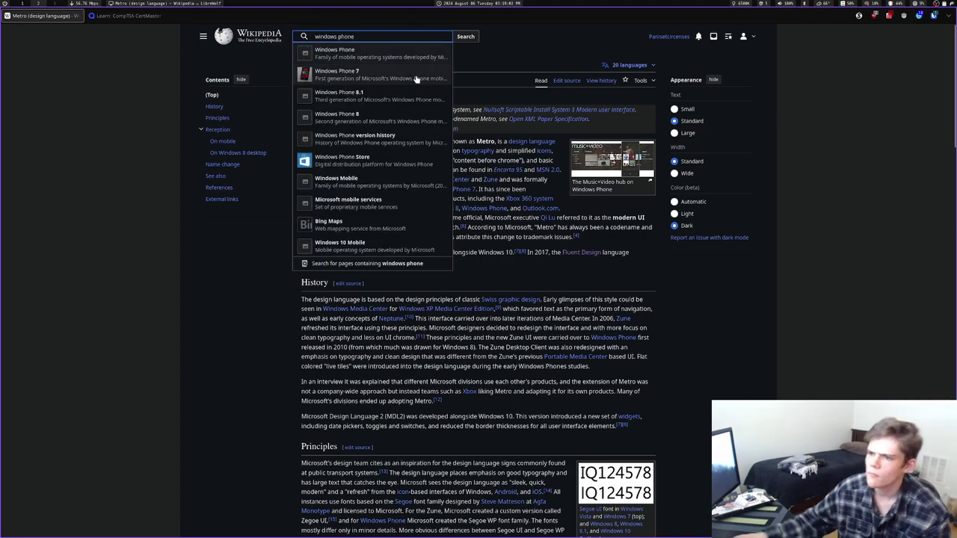
{"action": "left_click", "coordinate": [404, 79]}
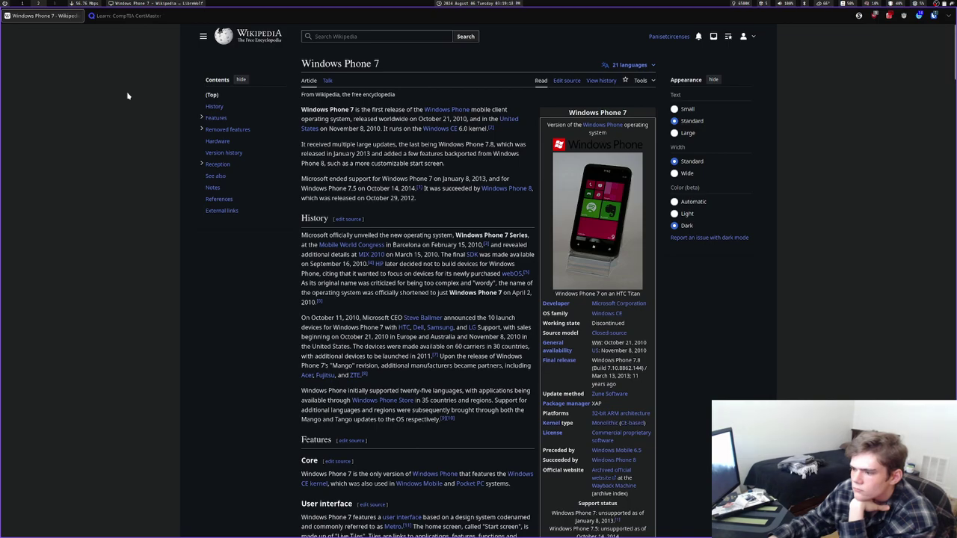
{"action": "scroll", "coordinate": [127, 96], "scroll_direction": "down", "scroll_amount": 3}
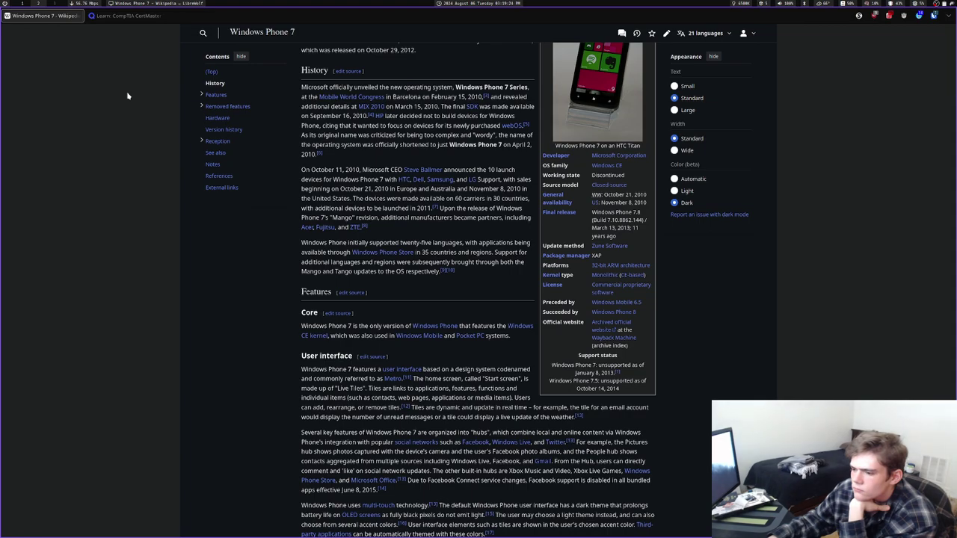
{"action": "scroll", "coordinate": [127, 96], "scroll_direction": "up", "scroll_amount": 1}
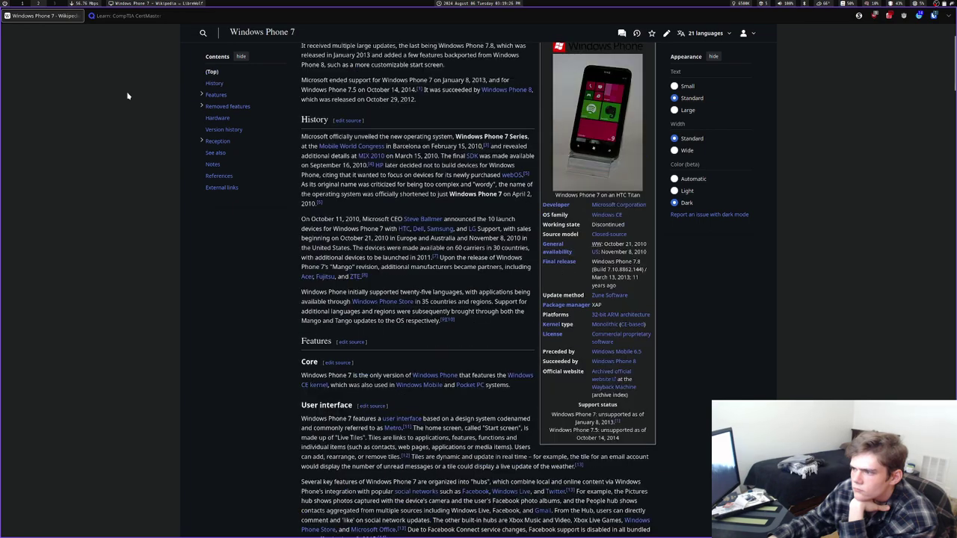
{"action": "left_click", "coordinate": [77, 15]}
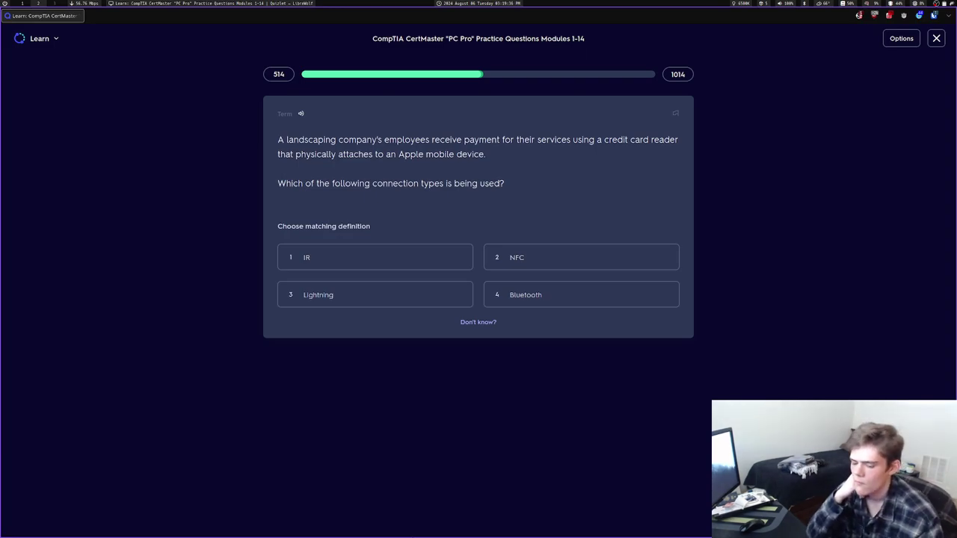
Answer NFC for the attached card reader, BSoD for the error screen, PCI bus control for the north bridge, and Hybrid cloud for public services
{"action": "key", "text": "2"}
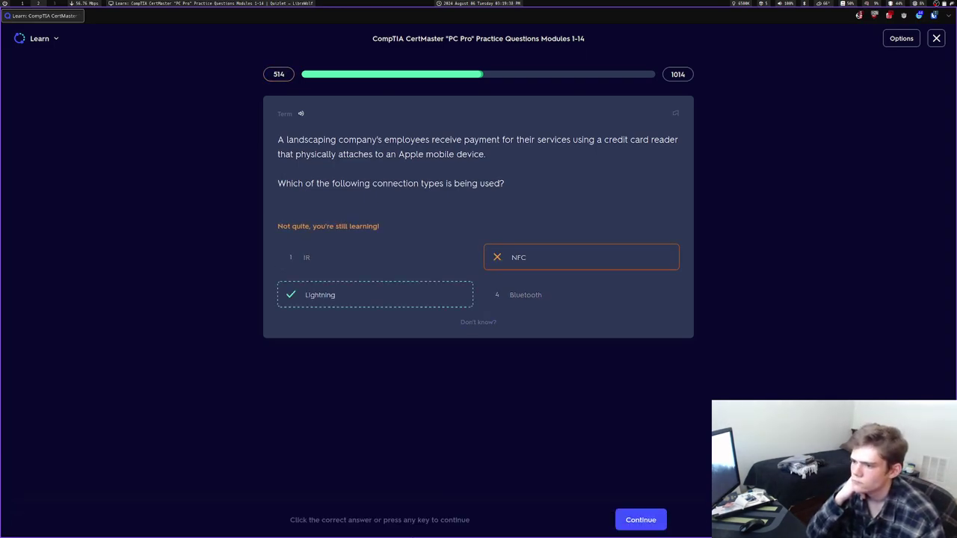
{"action": "key", "text": "space"}
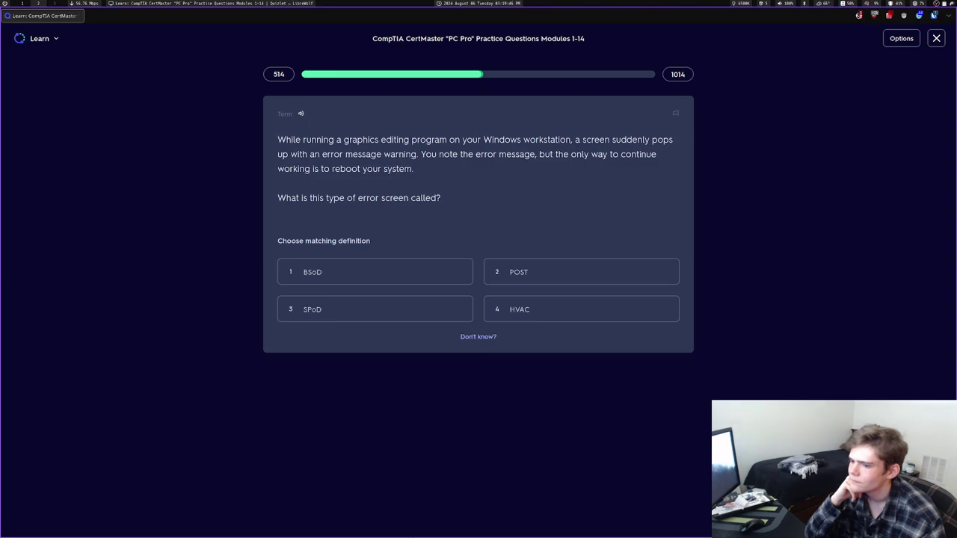
{"action": "key", "text": "1"}
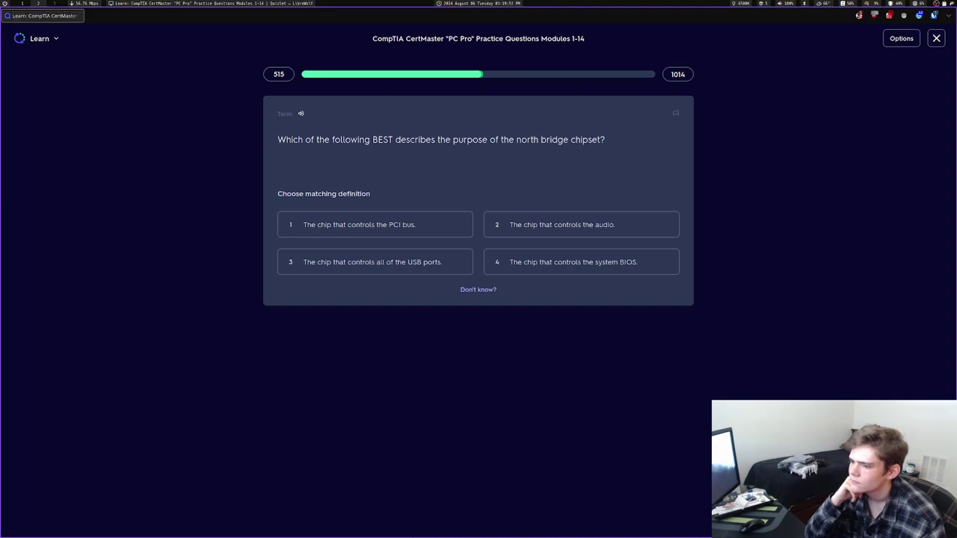
{"action": "key", "text": "1"}
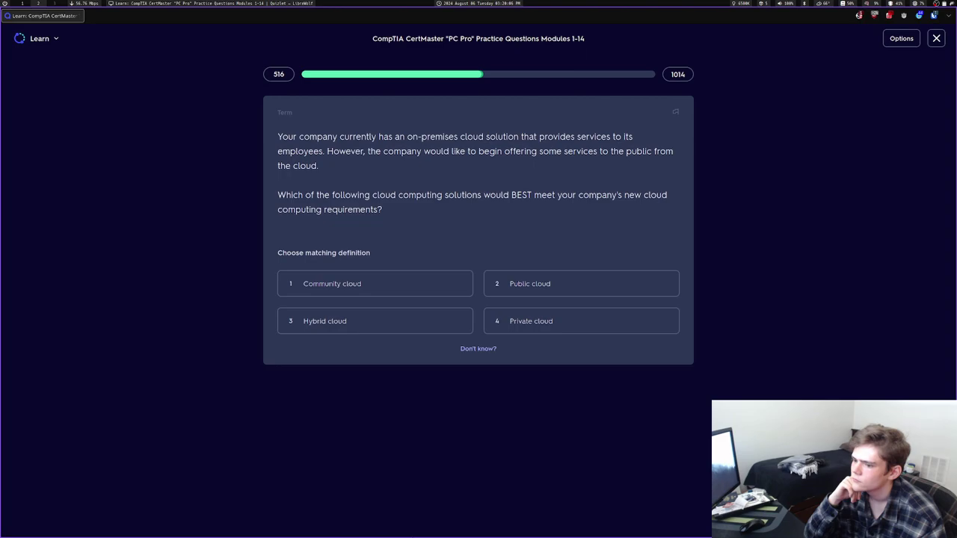
{"action": "key", "text": "3"}
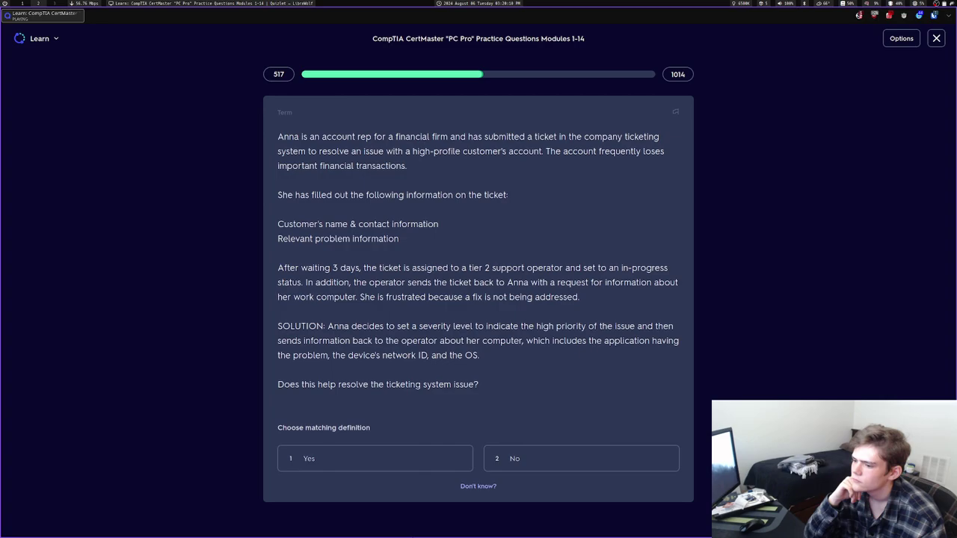
Answer Yes for the ticketing issue, POST for the beeps, 5G for 10 Gbps cellular, and Lightning for the repeated card reader question
{"action": "key", "text": "1"}
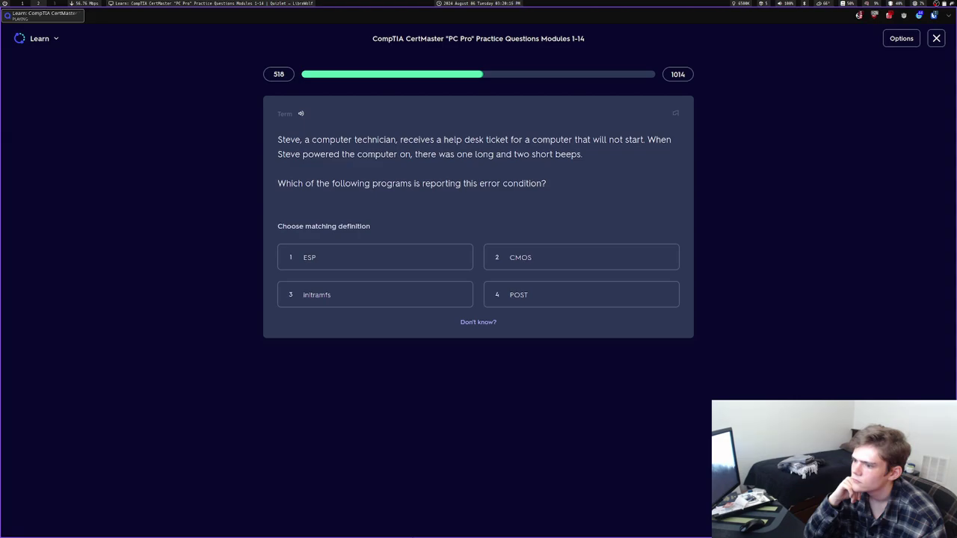
{"action": "key", "text": "4"}
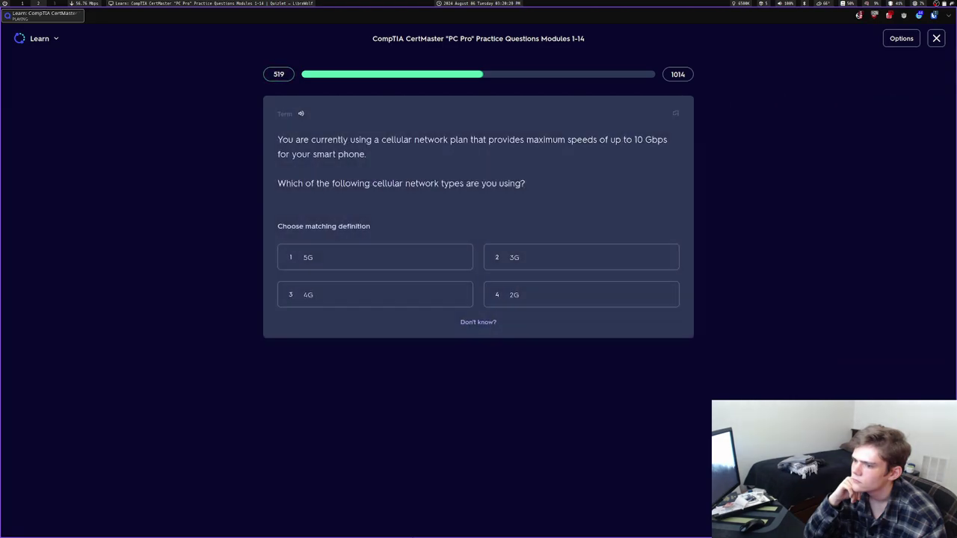
{"action": "key", "text": "1"}
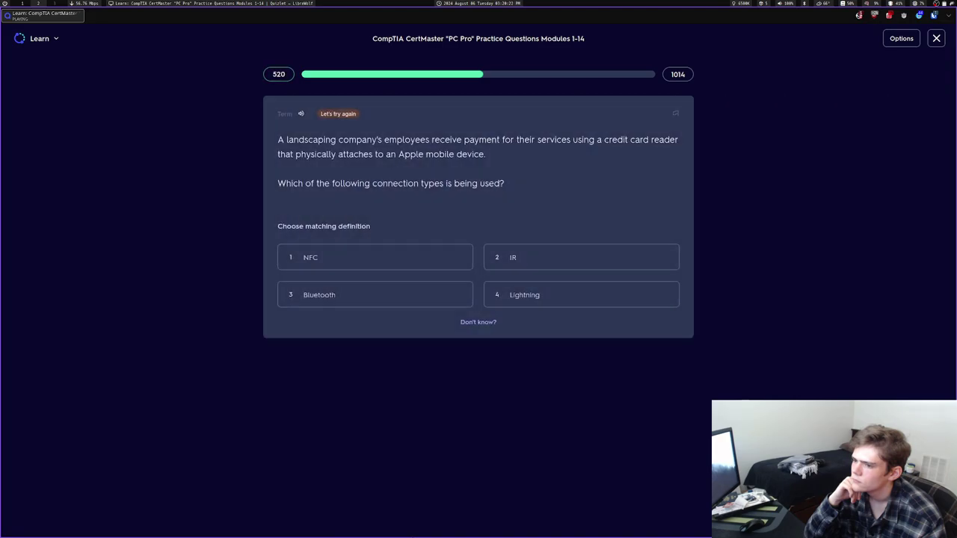
{"action": "key", "text": "4"}
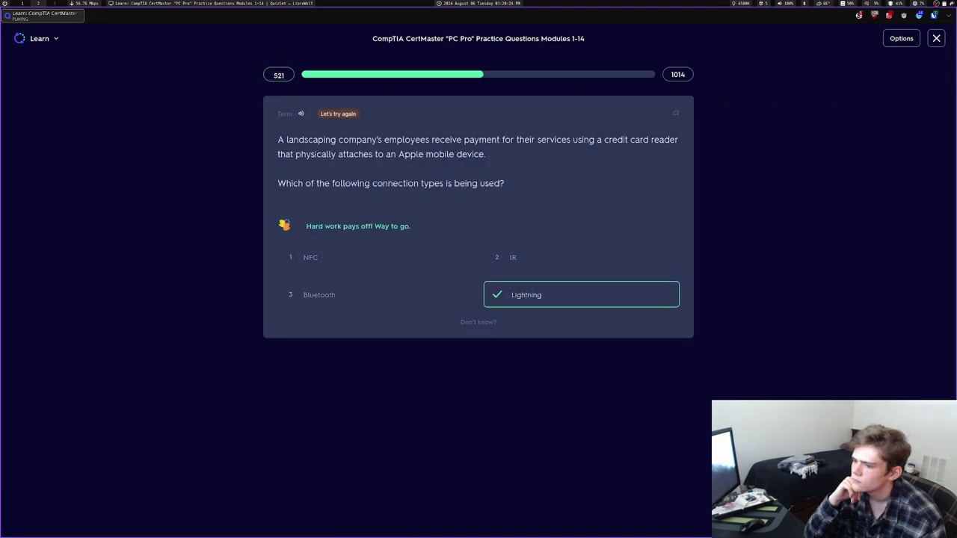
{"action": "key", "text": "Return"}
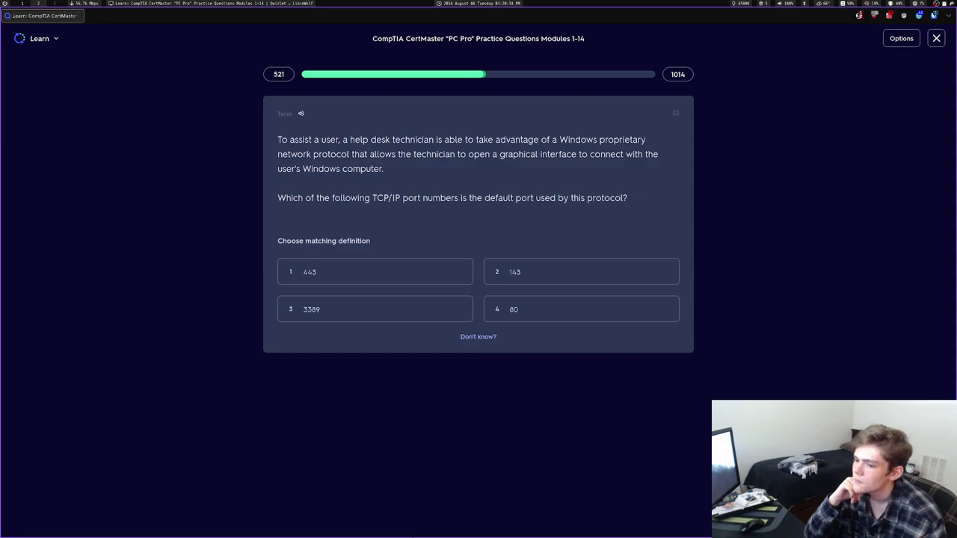
Answer 3389, the load-balancing dual-rail supply, Punch down tool, checking motherboard documentation for POST errors, and Software installation for the five questions
{"action": "key", "text": "3"}
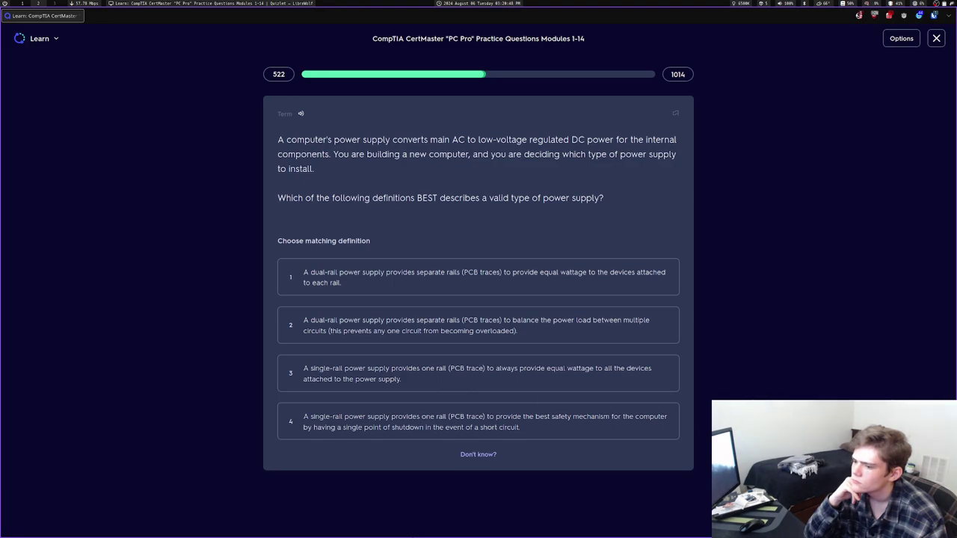
{"action": "key", "text": "2"}
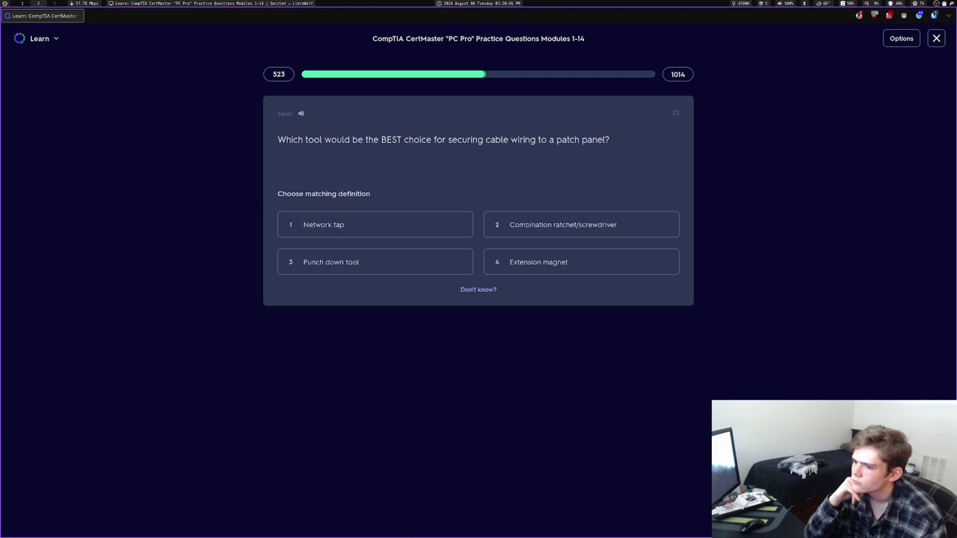
{"action": "key", "text": "3"}
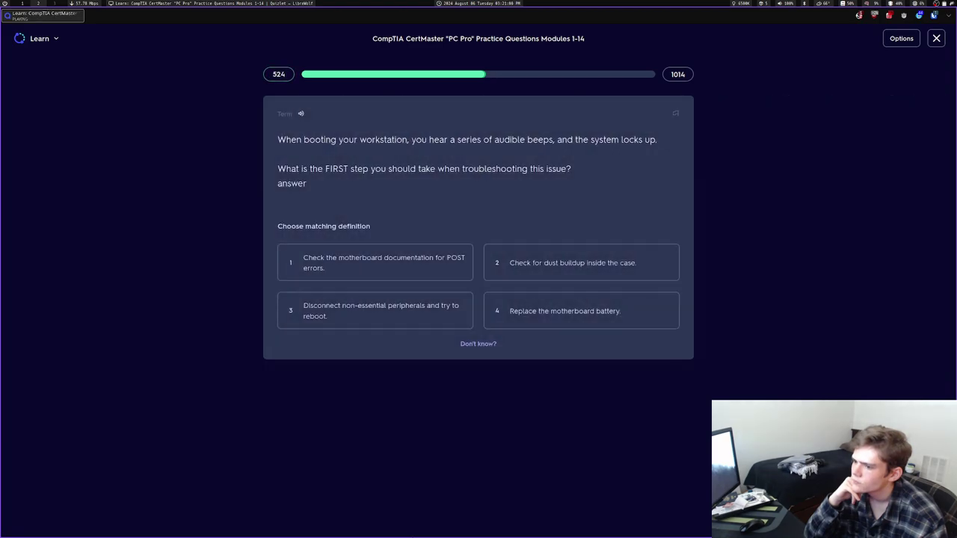
{"action": "key", "text": "1"}
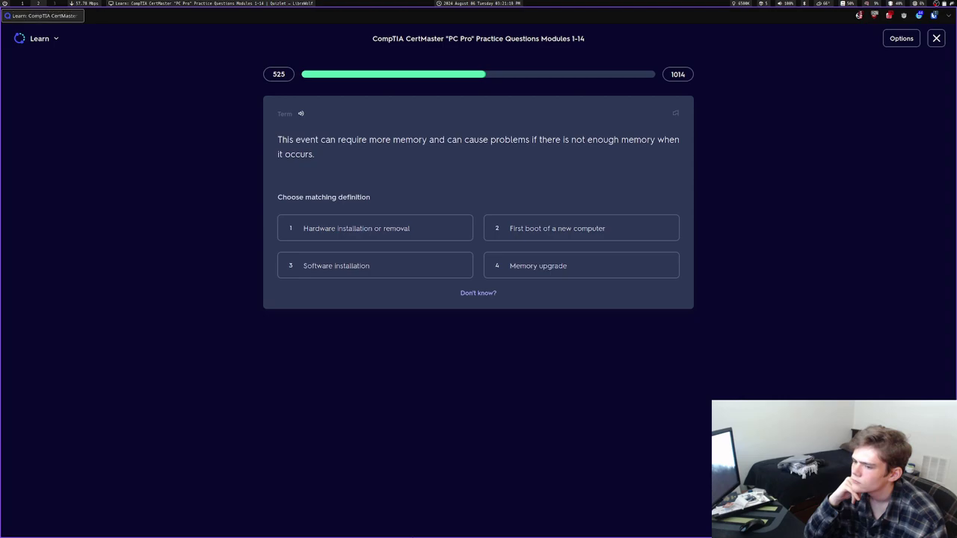
{"action": "key", "text": "3"}
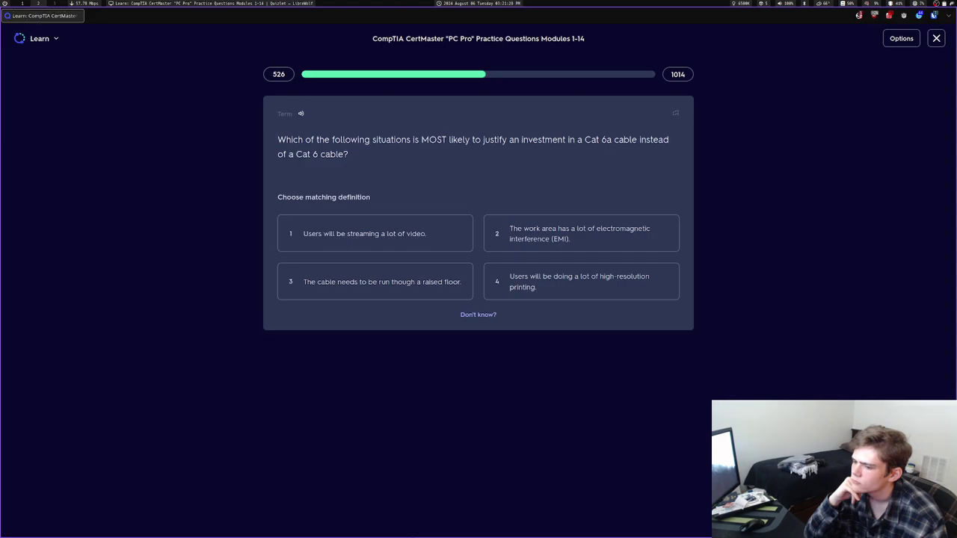
Answer the Cat 6a question with users streaming a lot of video, and check the Cat6a entry in the Obsidian Twisted Pair Categories note
{"action": "key", "text": "1"}
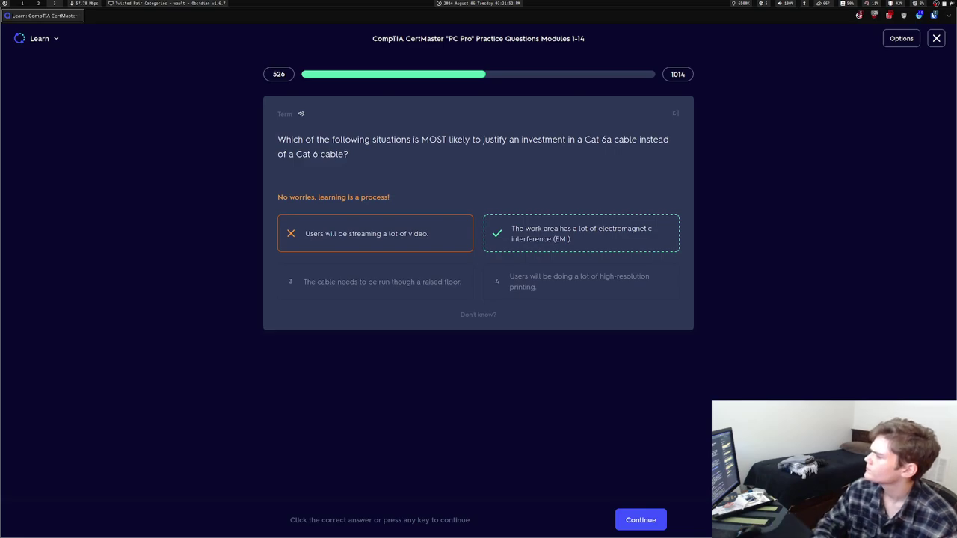
{"action": "key", "text": "super+f"}
{"action": "key", "text": "super+f"}
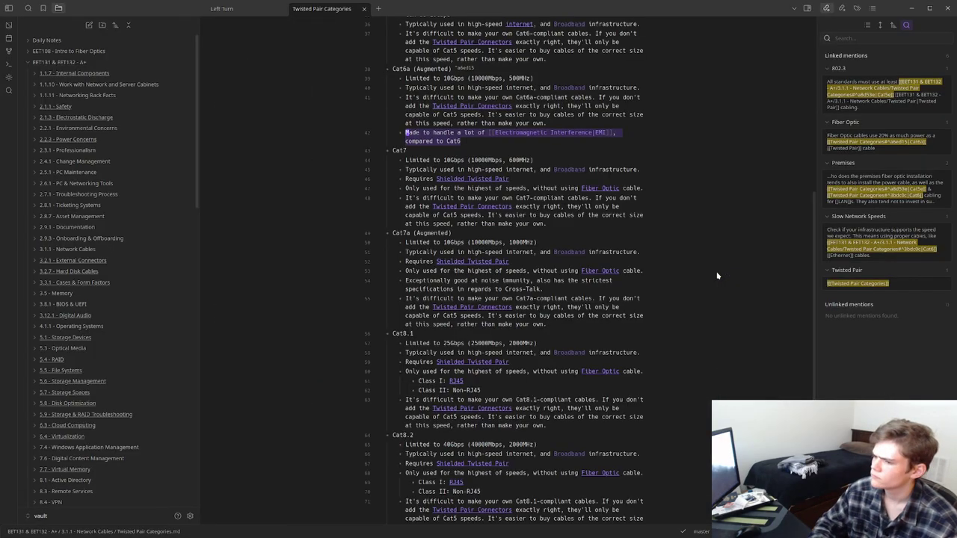
{"action": "scroll", "coordinate": [495, 281], "scroll_direction": "up", "scroll_amount": 2}
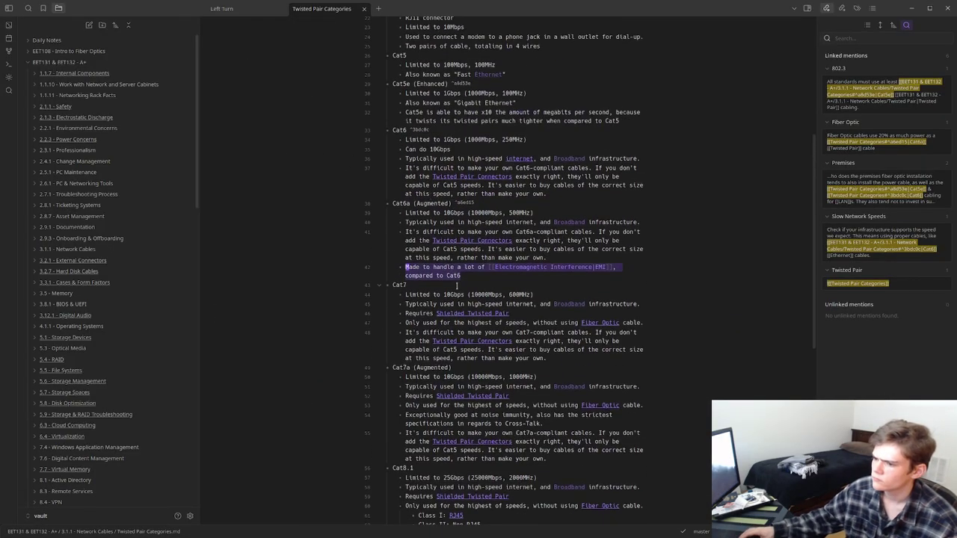
{"action": "key", "text": "super+f"}
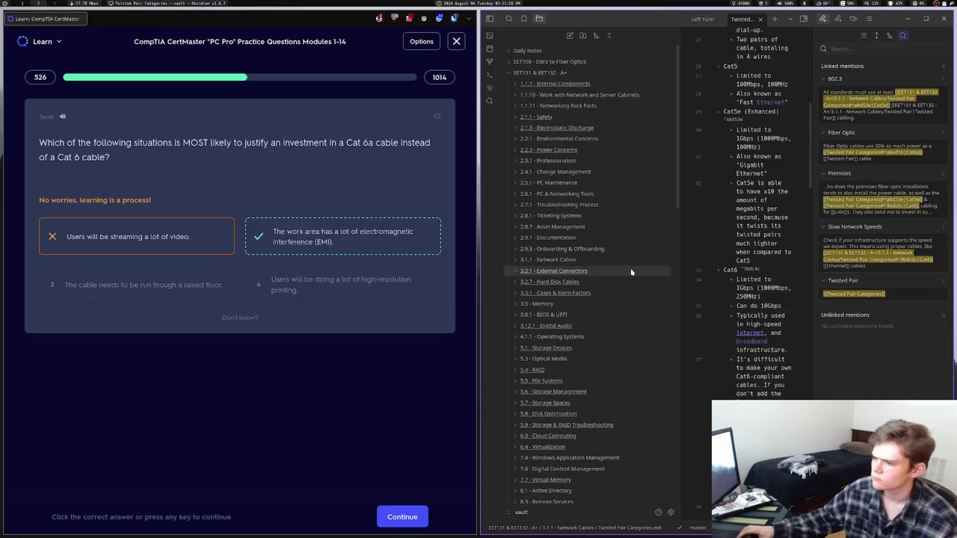
{"action": "key", "text": "super+f"}
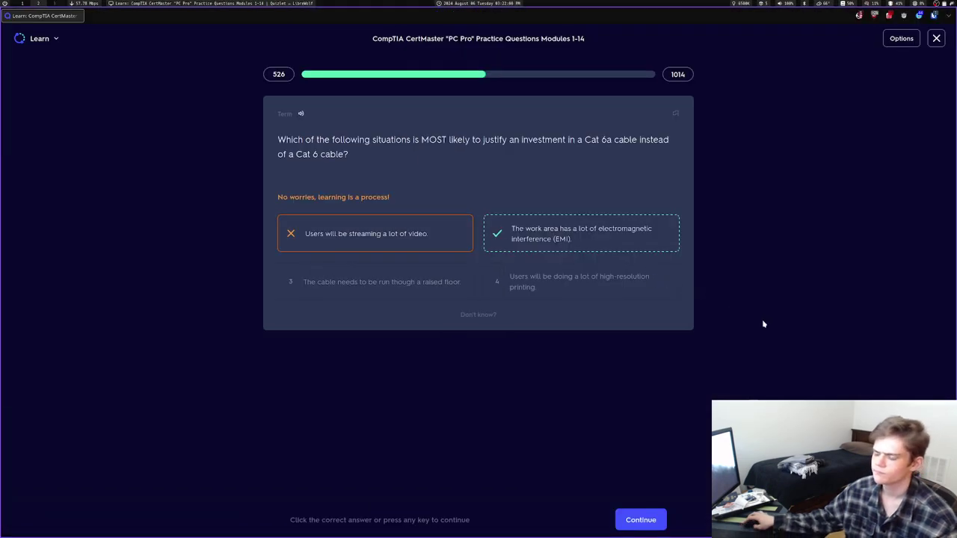
{"action": "key", "text": "Return"}
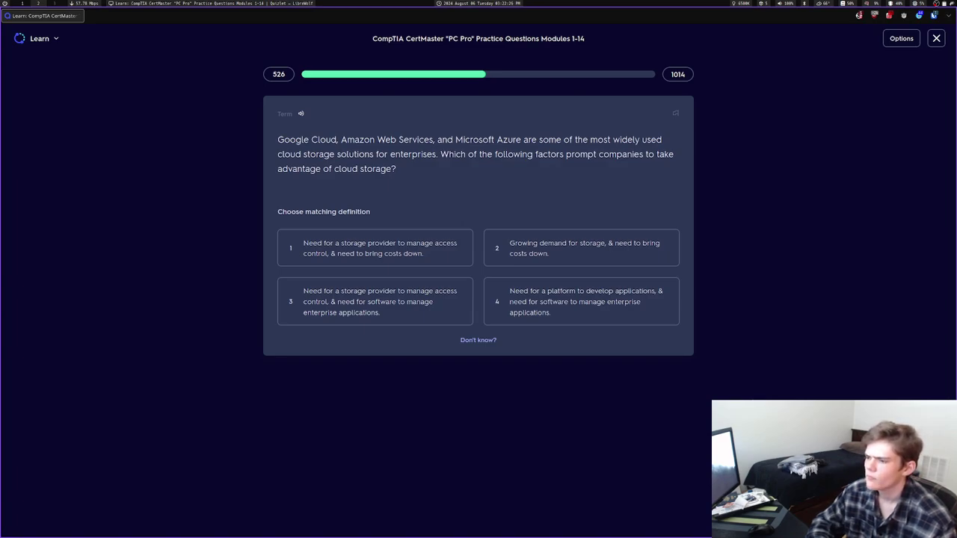
Answer growing storage demand and lower costs for cloud storage, EMI for the repeated Cat 6a question, and continue to the following round
{"action": "key", "text": "2"}
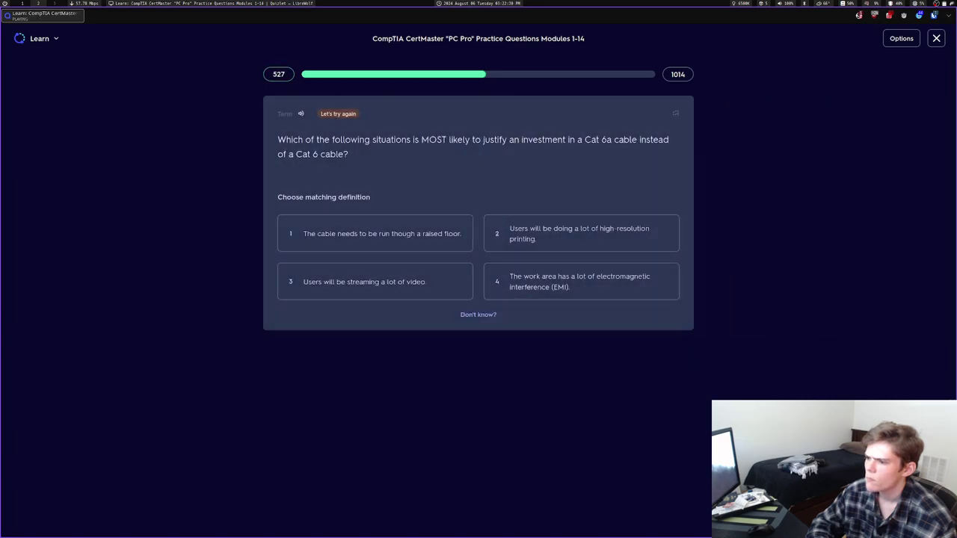
{"action": "key", "text": "4"}
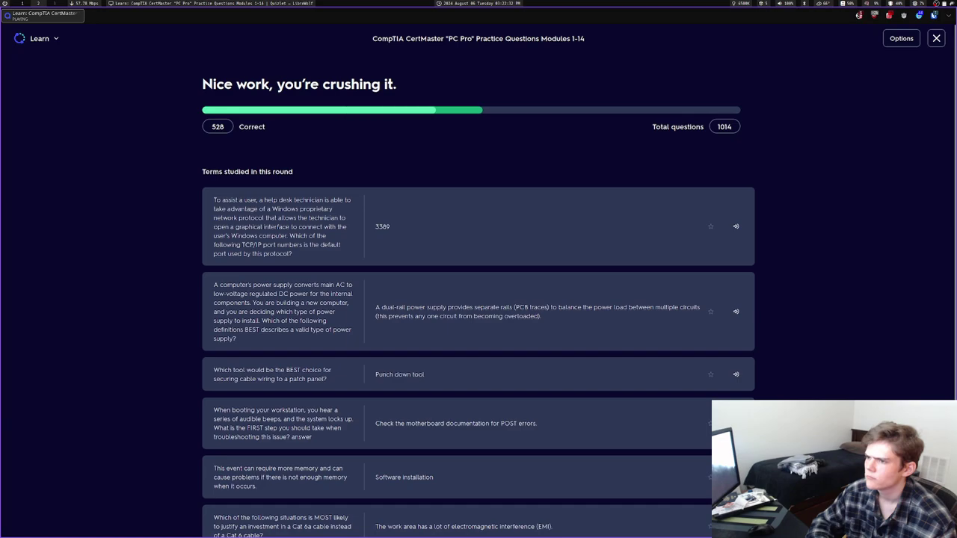
{"action": "key", "text": "Return"}
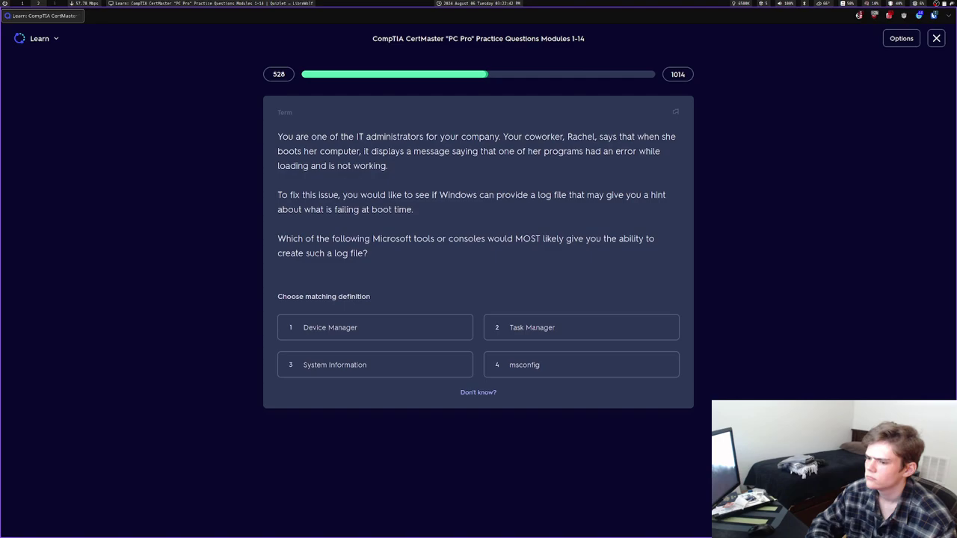
Answer Device Manager for the boot log, PostScript, Escape codes, & PCL for printer languages, and CPU, chipset and system memory initialization for PEI
{"action": "key", "text": "1"}
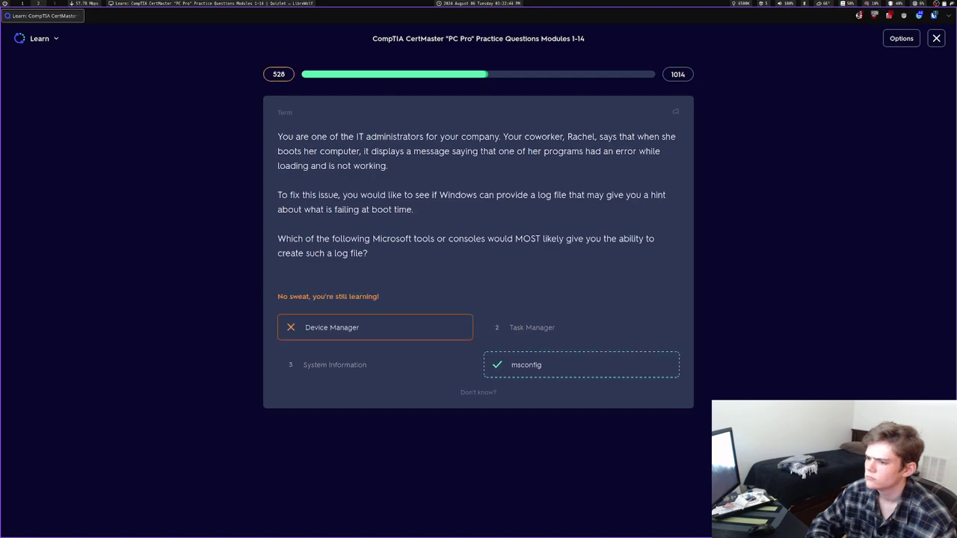
{"action": "key", "text": "space"}
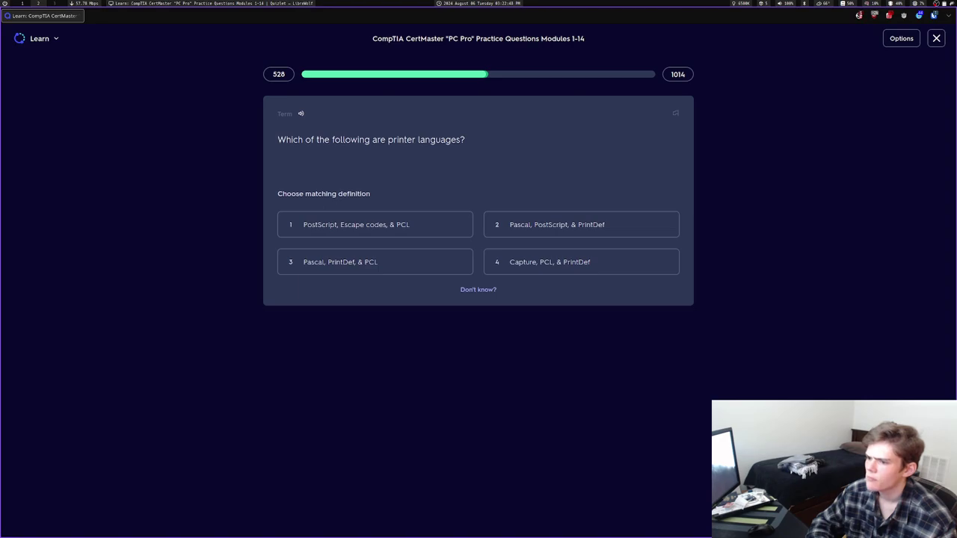
{"action": "key", "text": "1"}
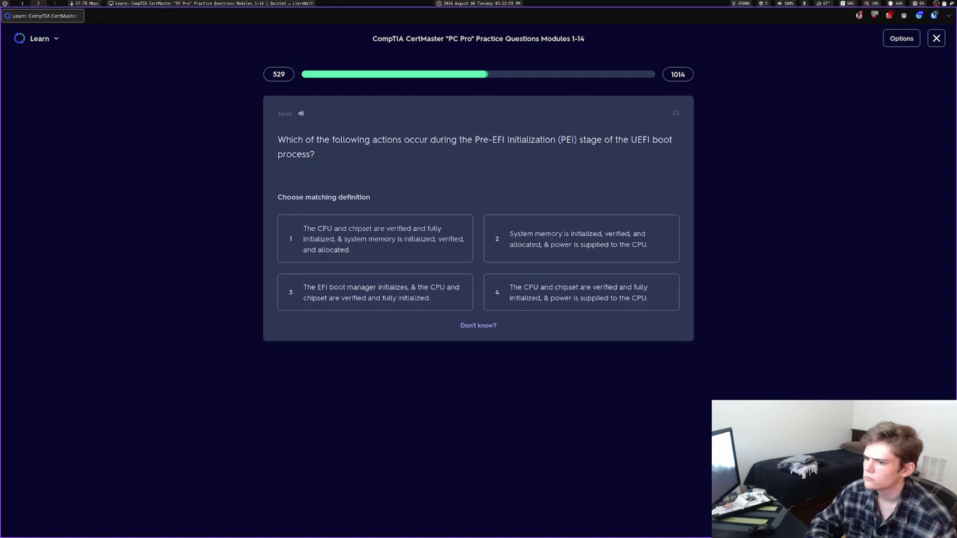
{"action": "key", "text": "1"}
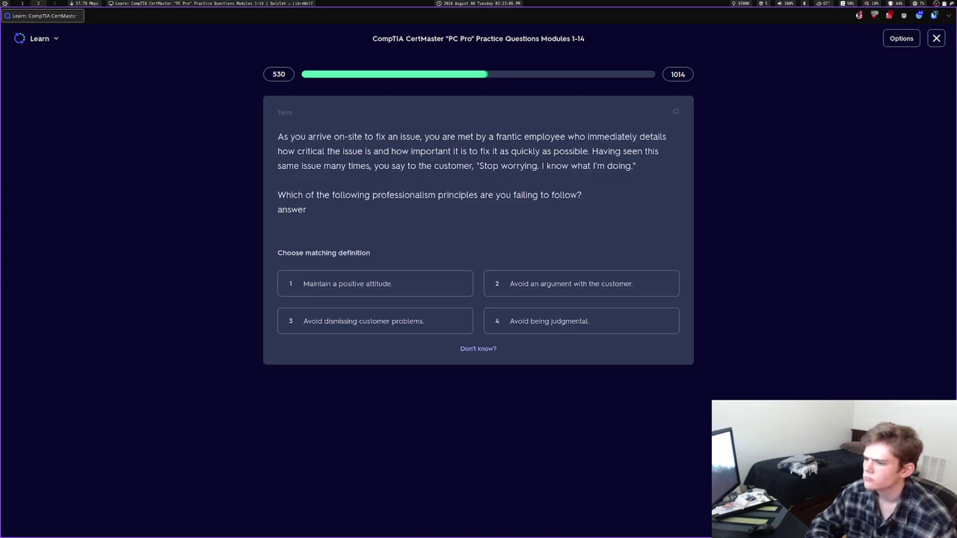
Answer Avoid dismissing customer problems, buffered memory reducing controller load for stability, Component Services for the missing driver, and Organizational unit (OU) for Active Directory
{"action": "key", "text": "3"}
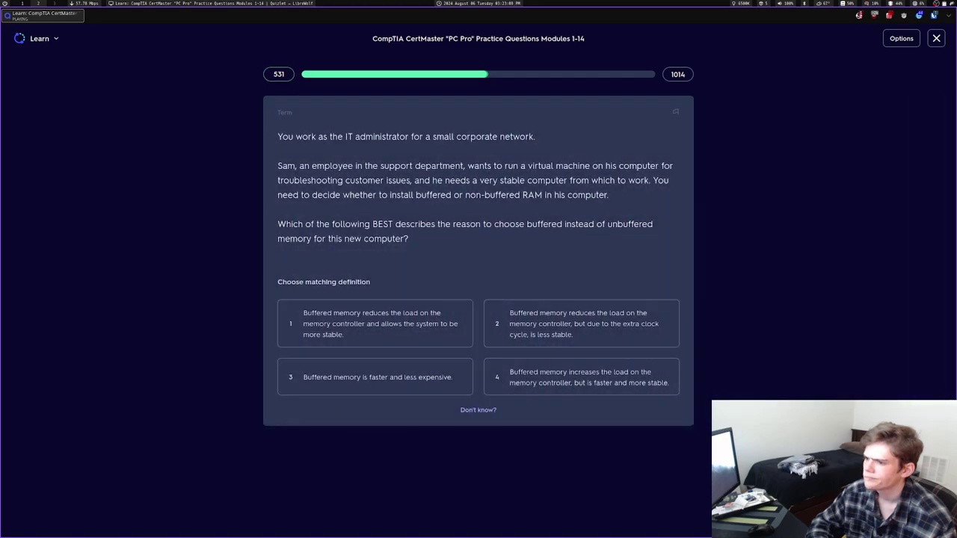
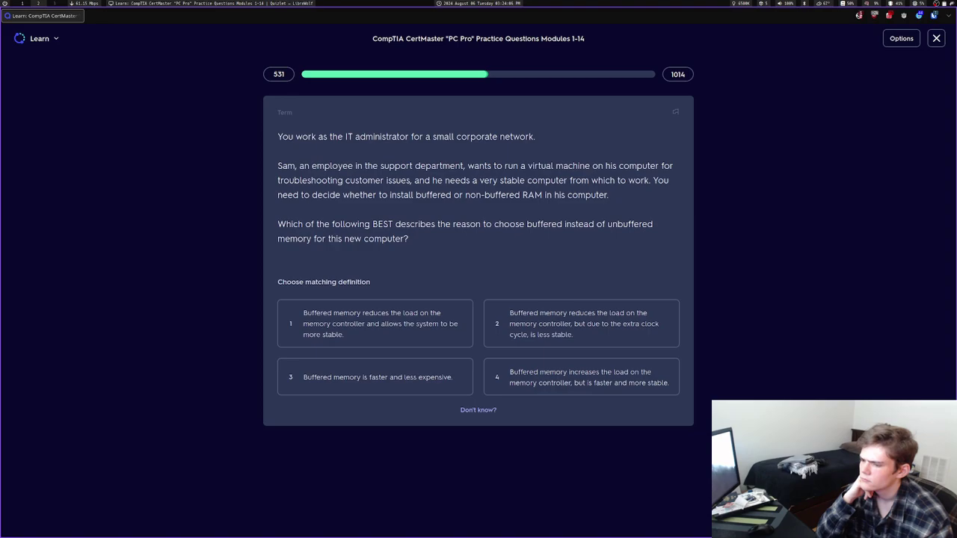
{"action": "key", "text": "1"}
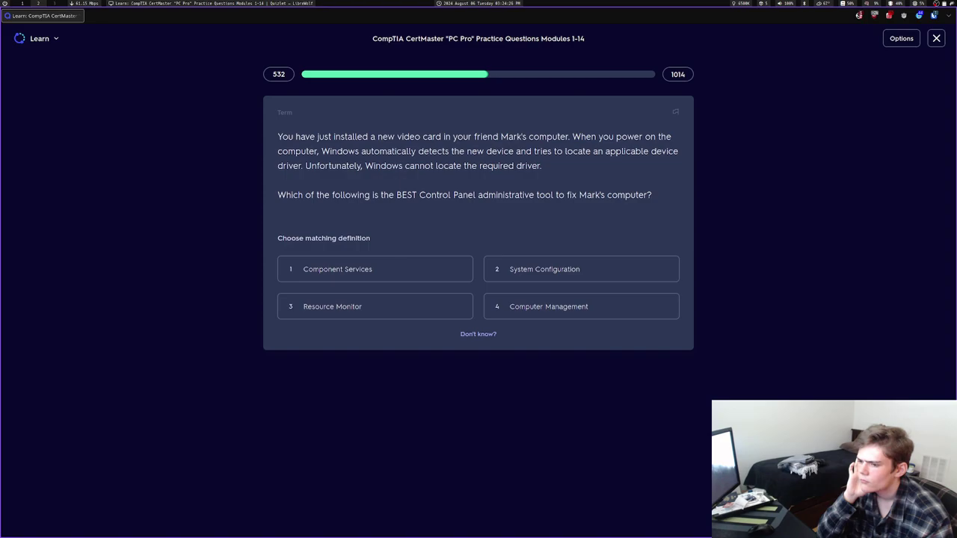
{"action": "key", "text": "1"}
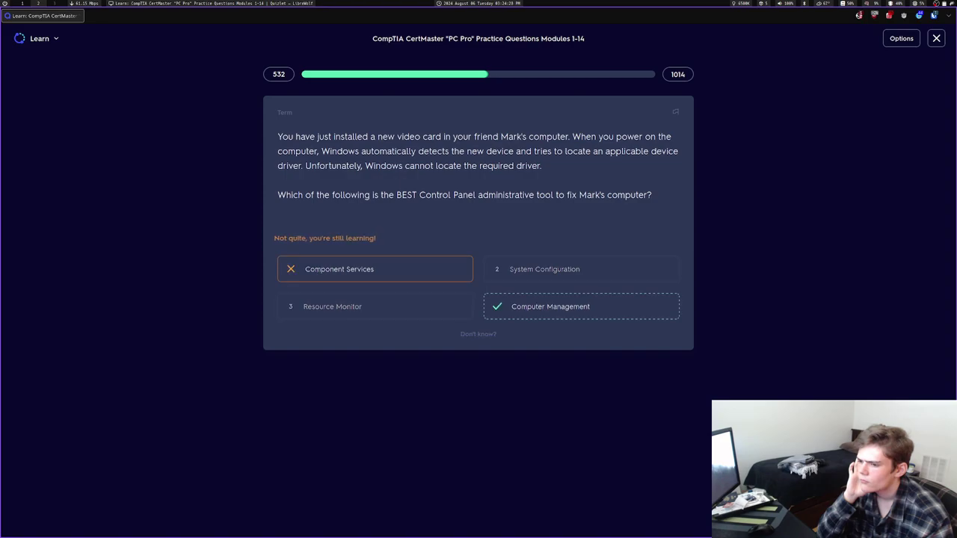
{"action": "key", "text": "Return"}
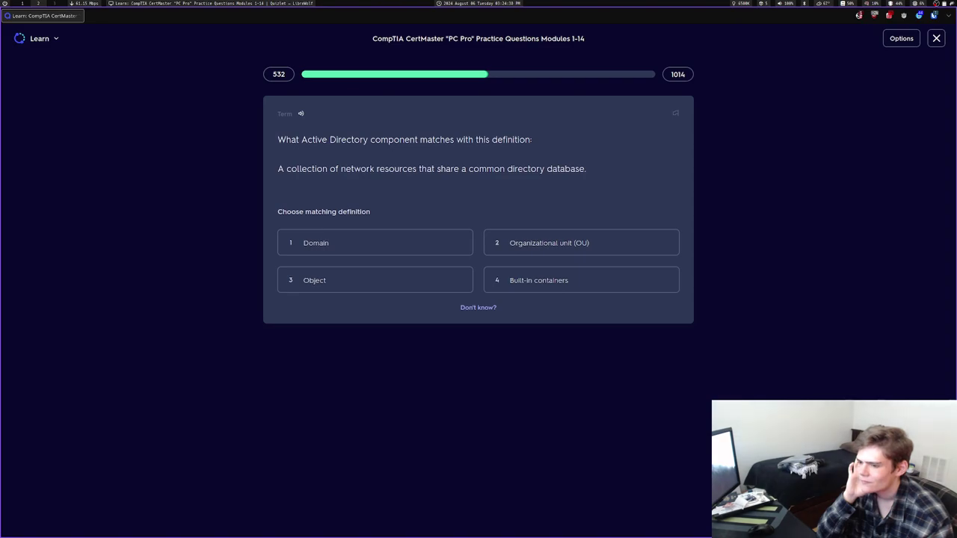
{"action": "key", "text": "2"}
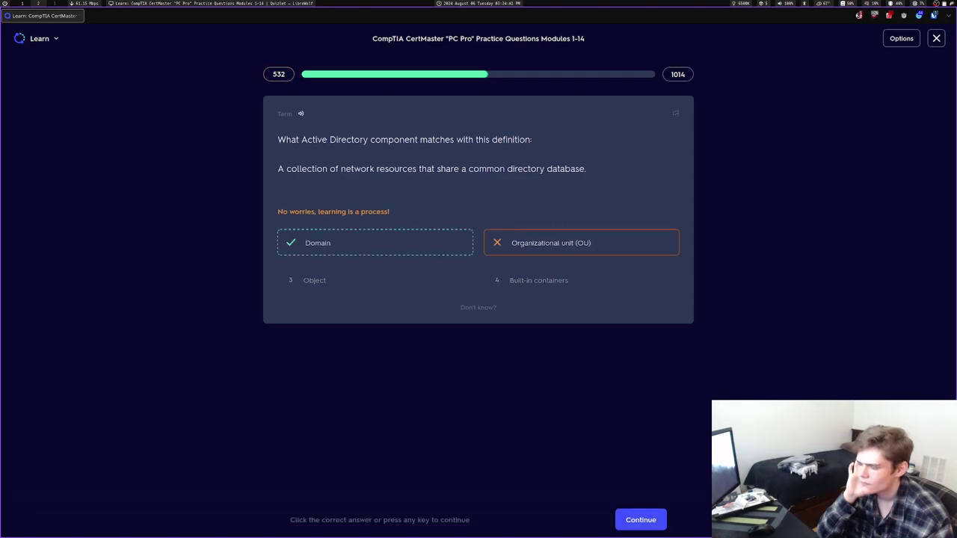
{"action": "key", "text": "Return"}
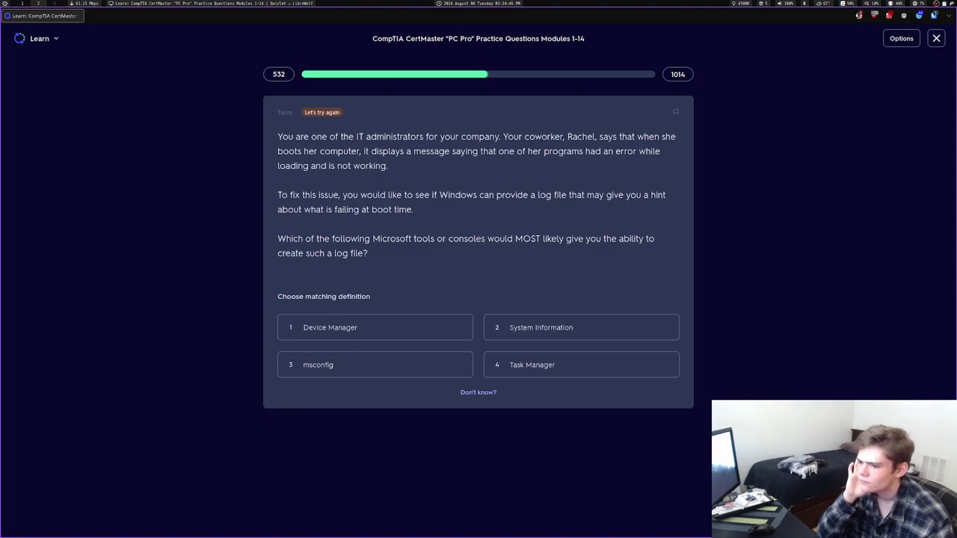
Answer the repeated questions with msconfig for the boot log, Computer Management for the video card driver, and Domain for the shared directory database
{"action": "key", "text": "3"}
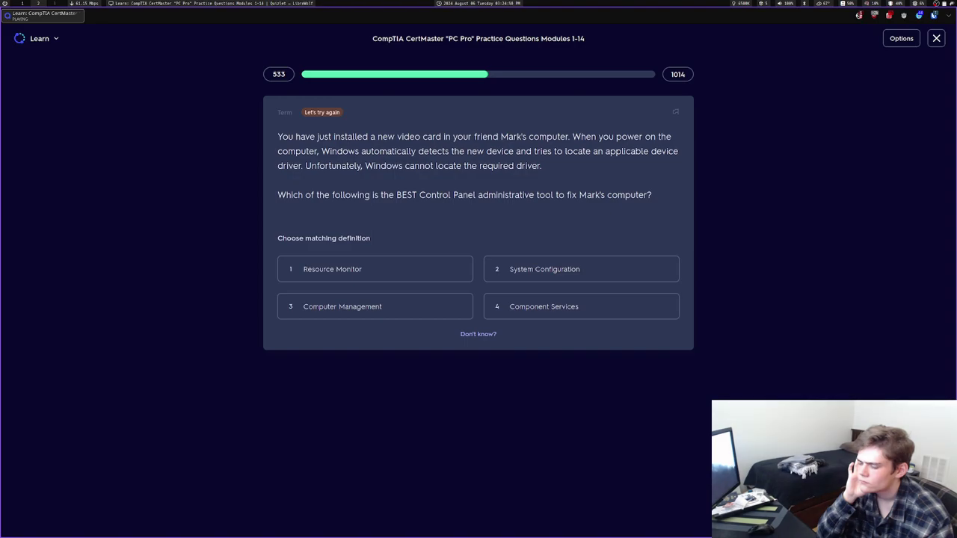
{"action": "key", "text": "3"}
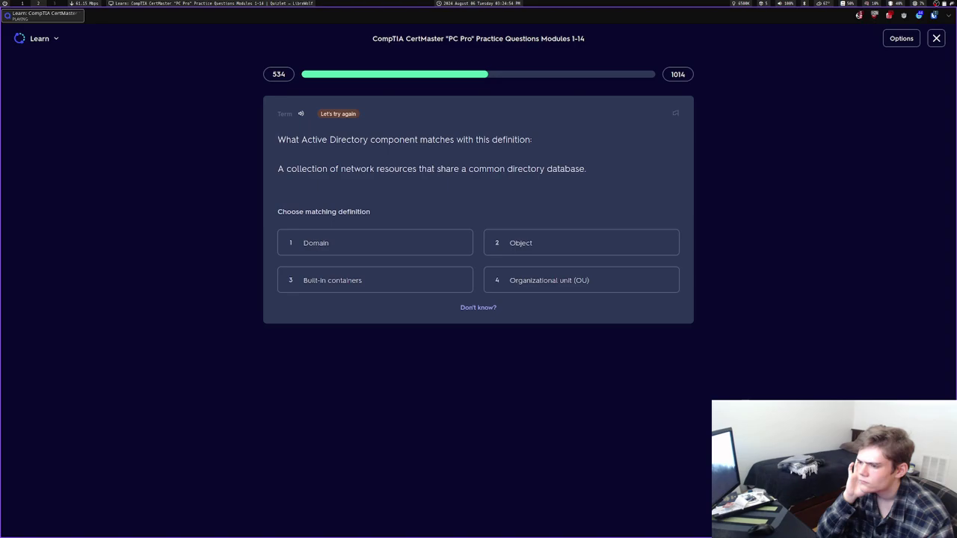
{"action": "key", "text": "1"}
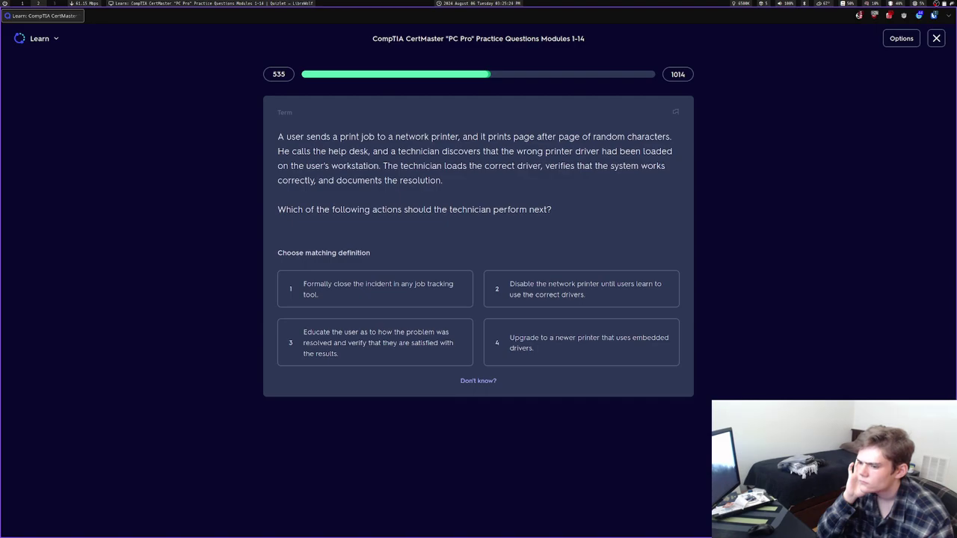
Answer educating the user for the printer issue, high-voltage components for the ESD strap, chkdsk for the missing DLL, and Batch for sequential Windows commands
{"action": "key", "text": "3"}
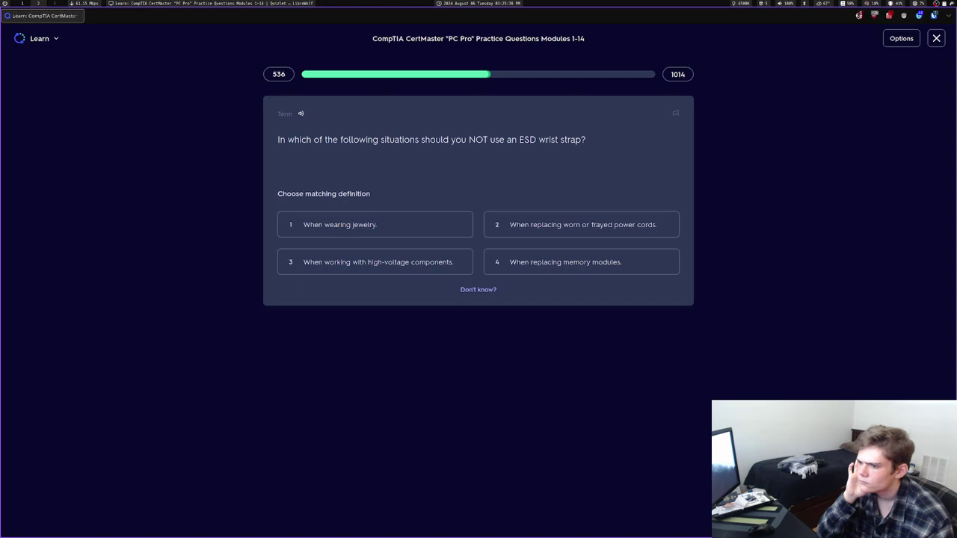
{"action": "key", "text": "3"}
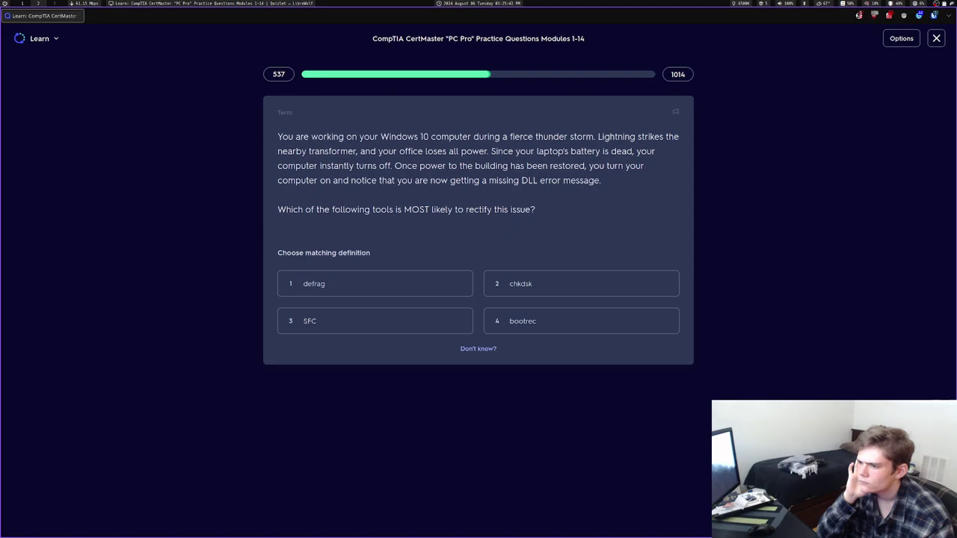
{"action": "key", "text": "2"}
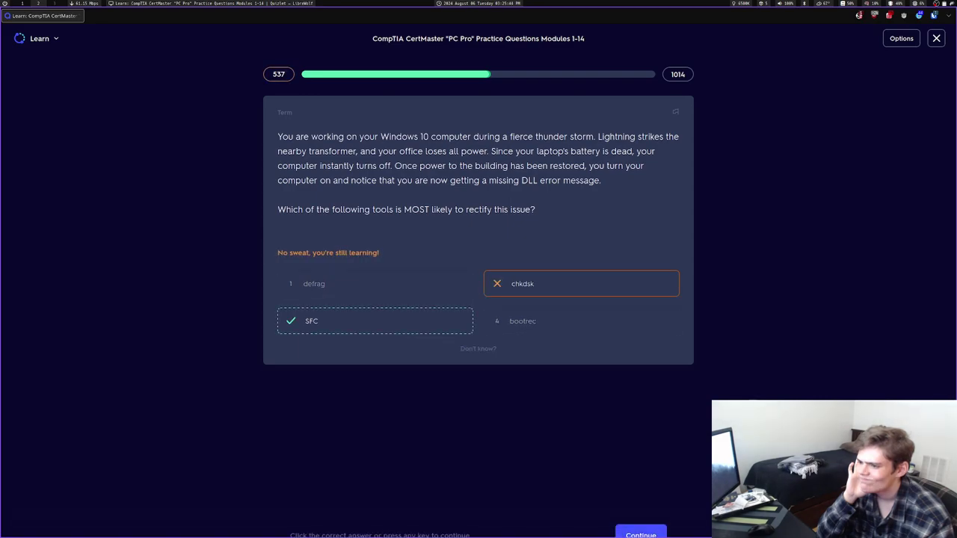
{"action": "key", "text": "space"}
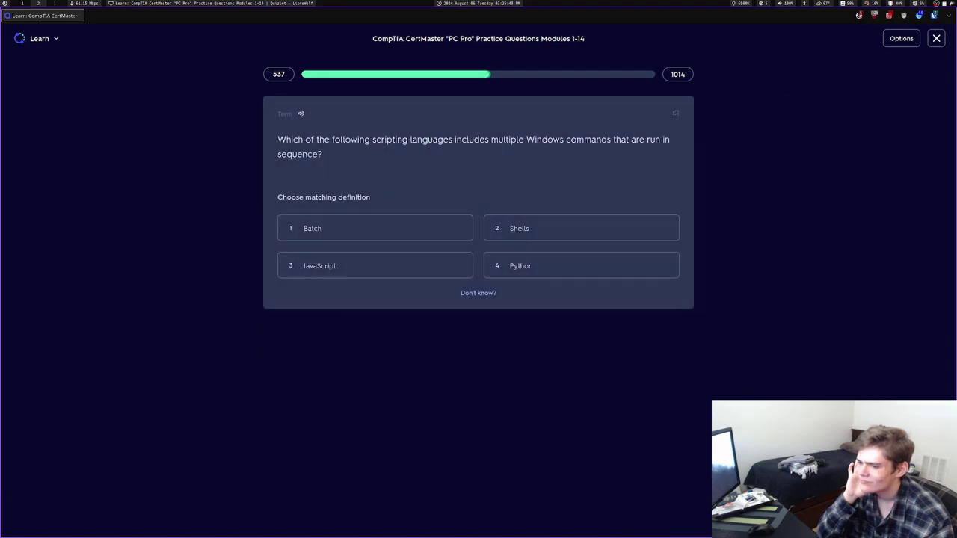
{"action": "key", "text": "1"}
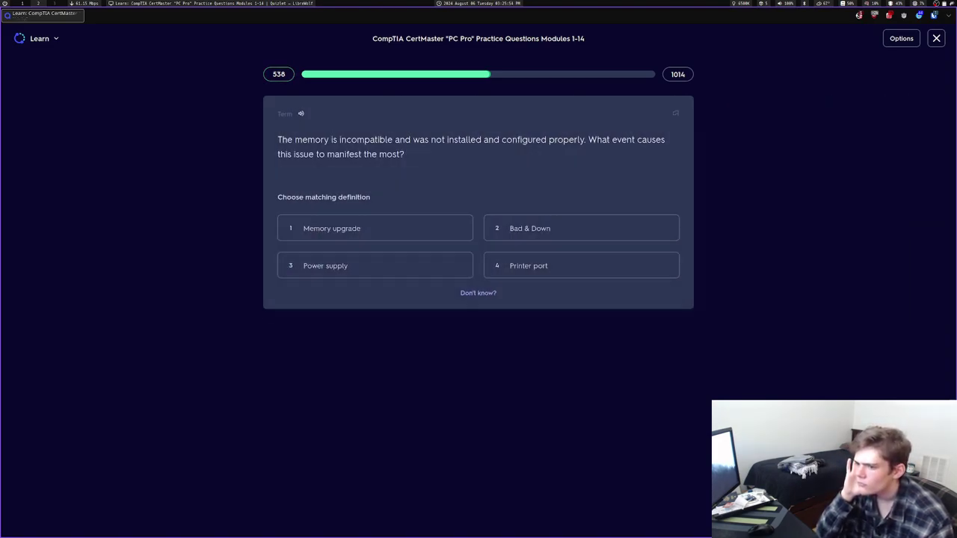
Answer Memory upgrade for incompatible memory, the most-used shell question, Failing hard drive for the clicking noise, and SFC for the repeated missing DLL question
{"action": "key", "text": "1"}
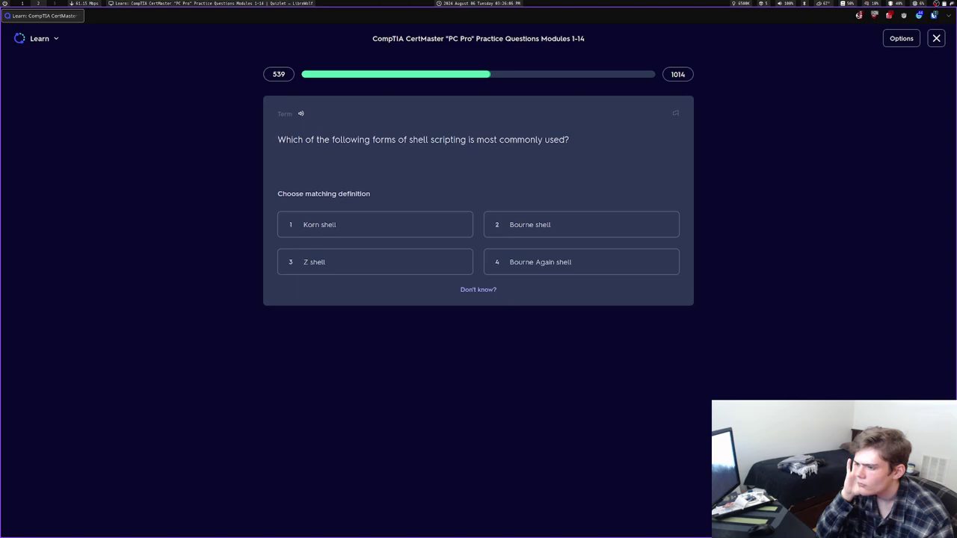
{"action": "key", "text": "2"}
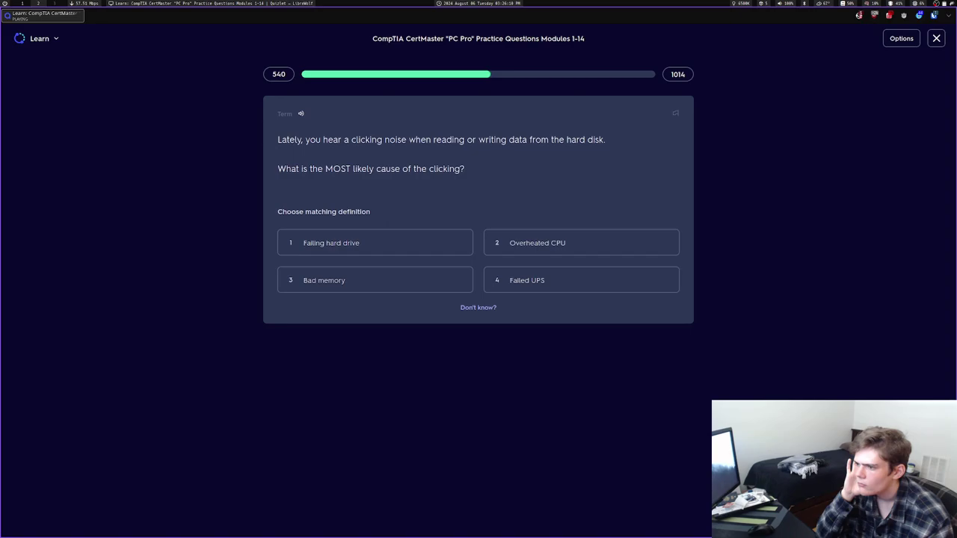
{"action": "key", "text": "1"}
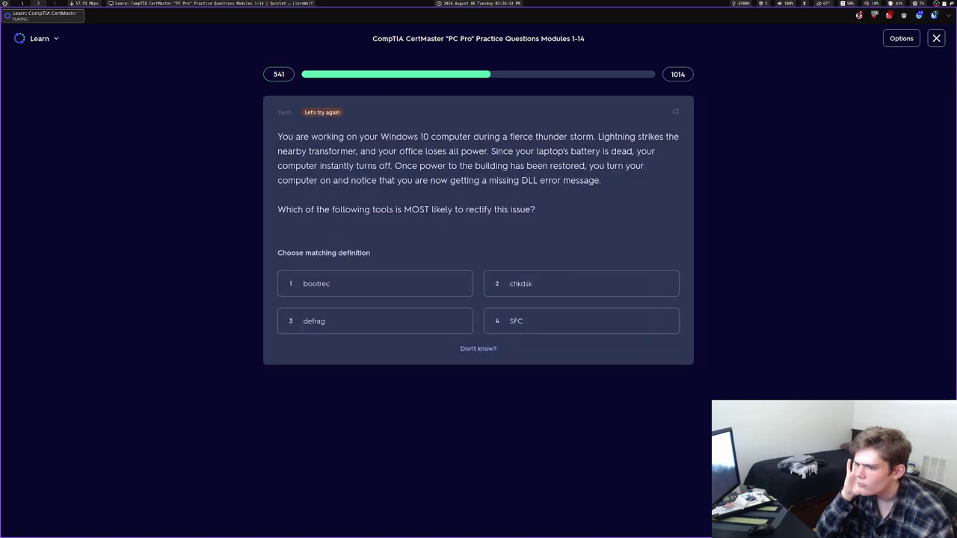
{"action": "key", "text": "4"}
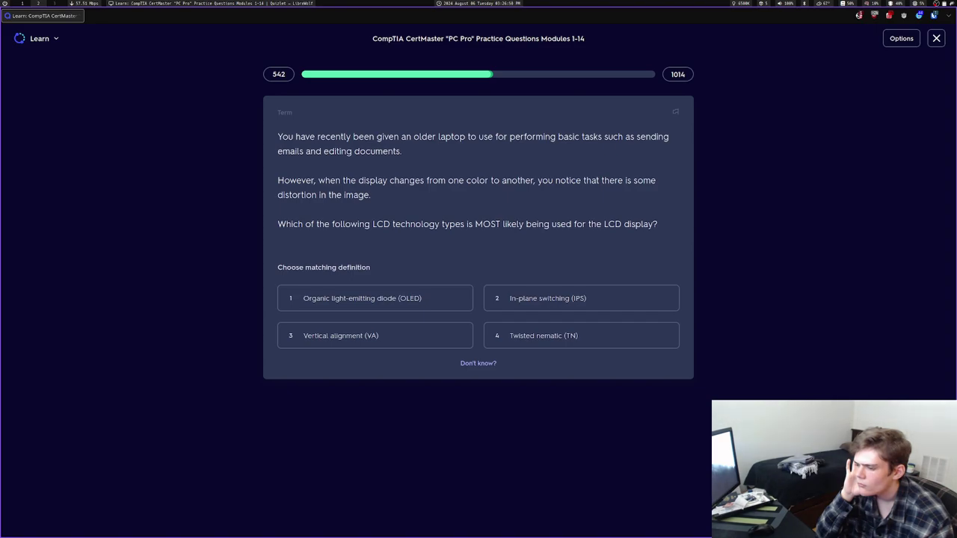
Answer the older laptop's LCD technology question, Certificates & security notes for macOS Keychain, and Speech for the dictation permission setting
{"action": "key", "text": "3"}
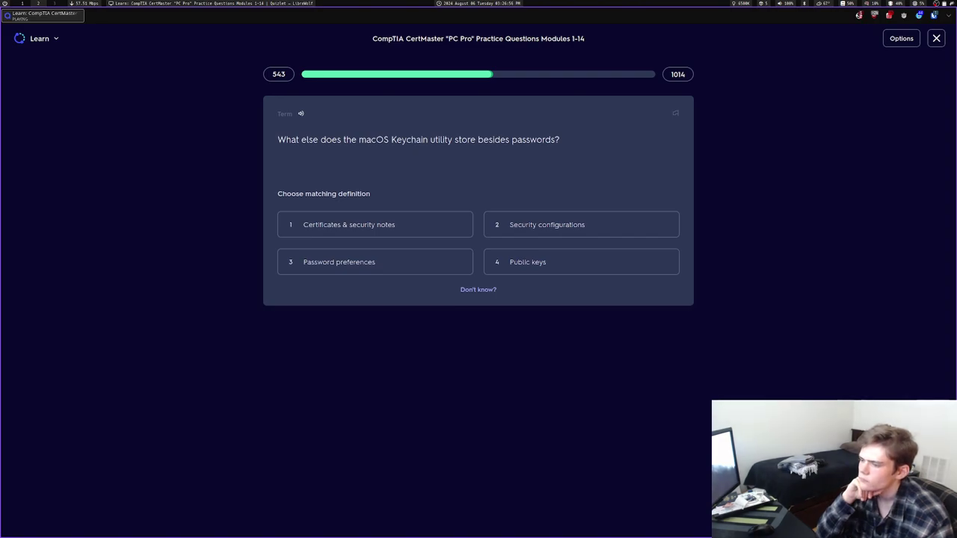
{"action": "key", "text": "1"}
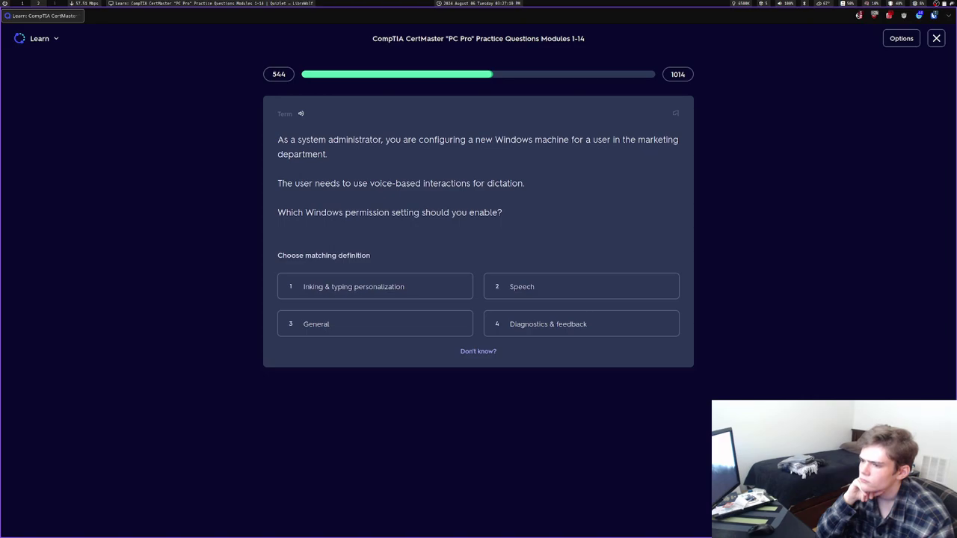
{"action": "key", "text": "2"}
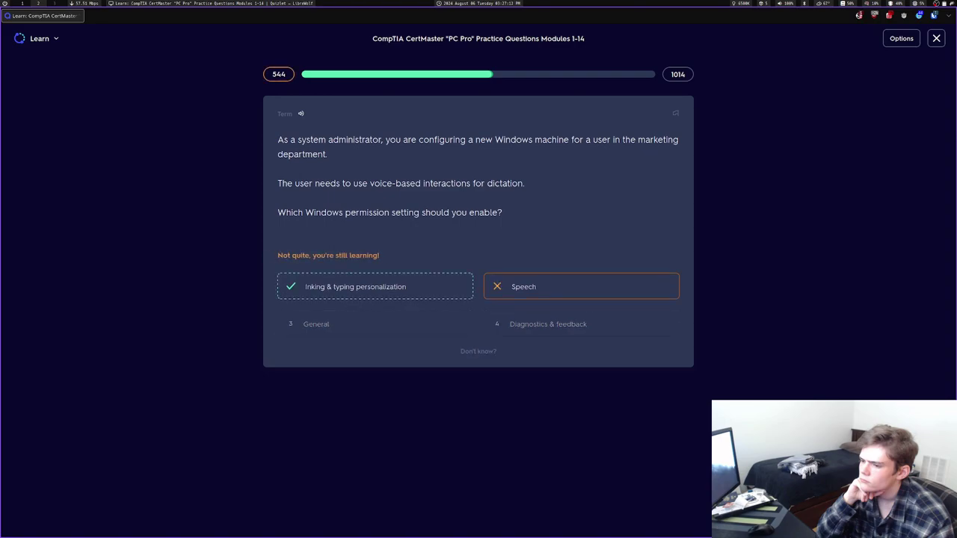
Answer File for the stream of bits, finding a service manual for the laptop video card, and Disable SecureBoot for booting to Linux
{"action": "key", "text": "space"}
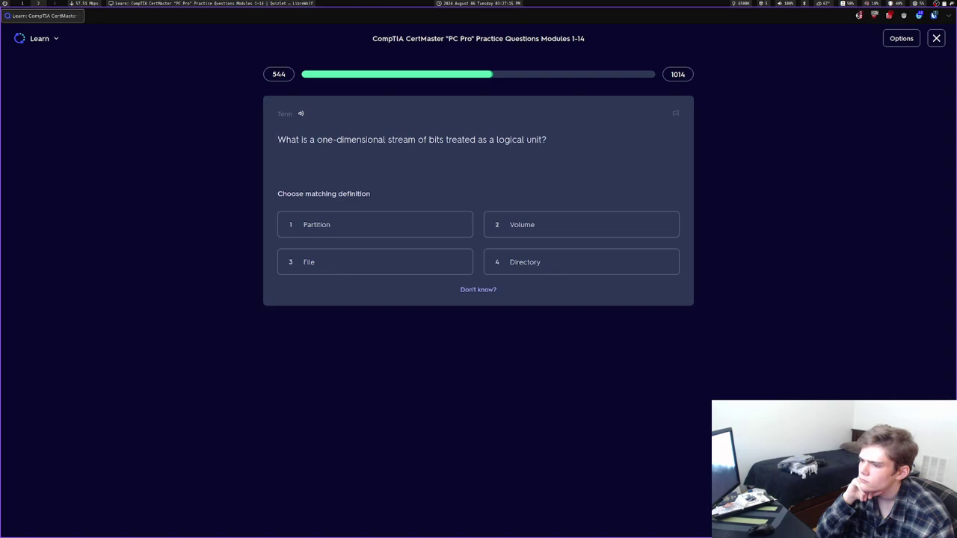
{"action": "key", "text": "3"}
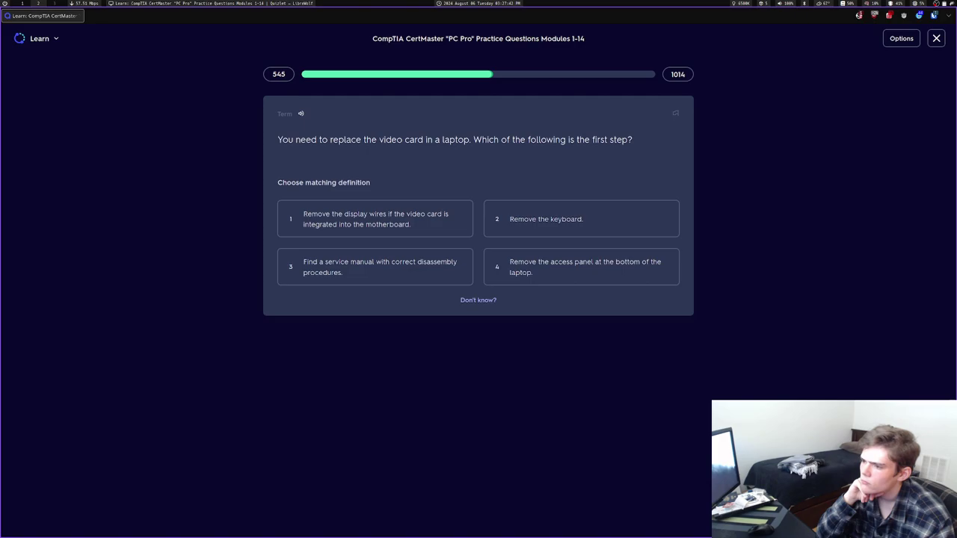
{"action": "key", "text": "3"}
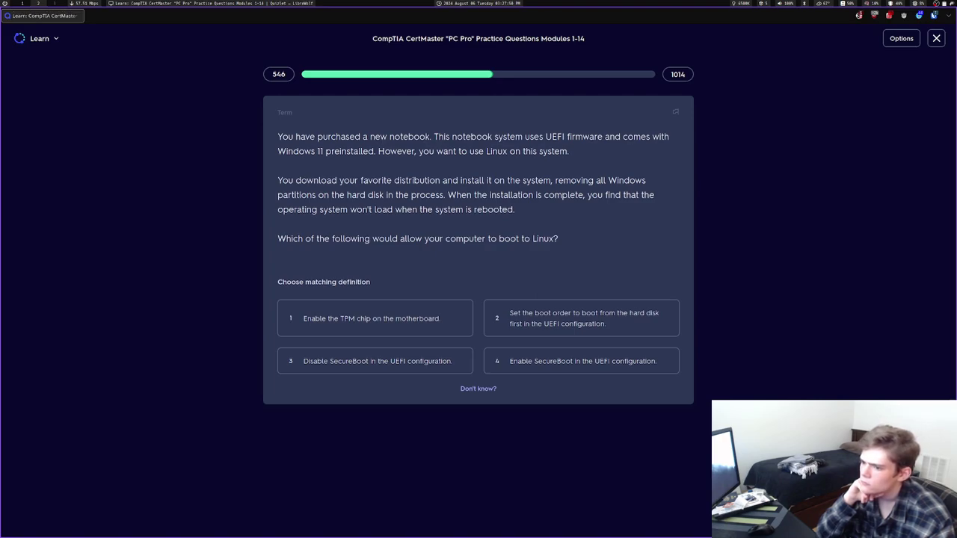
{"action": "key", "text": "3"}
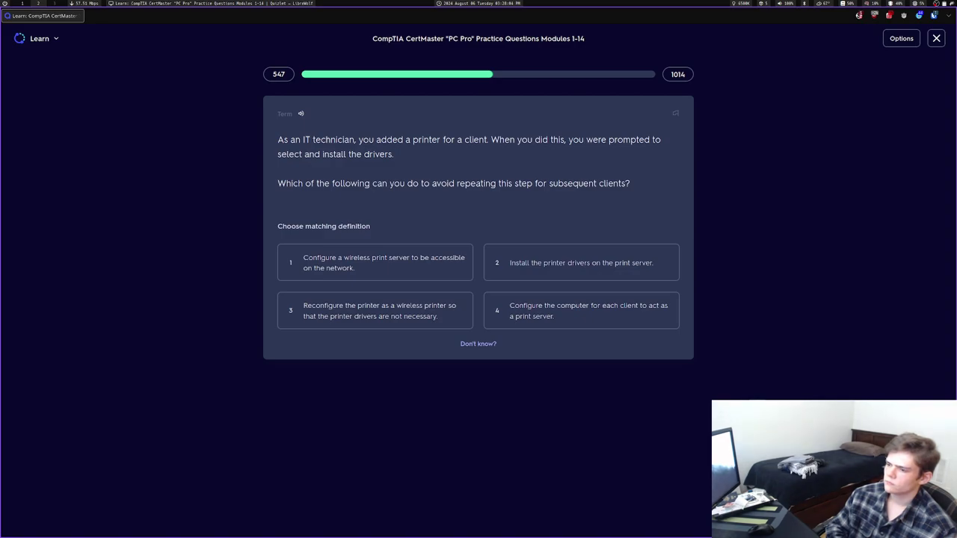
Answer installing drivers on the print server and Inking & typing personalization for the repeated dictation question, and continue to the next round
{"action": "key", "text": "2"}
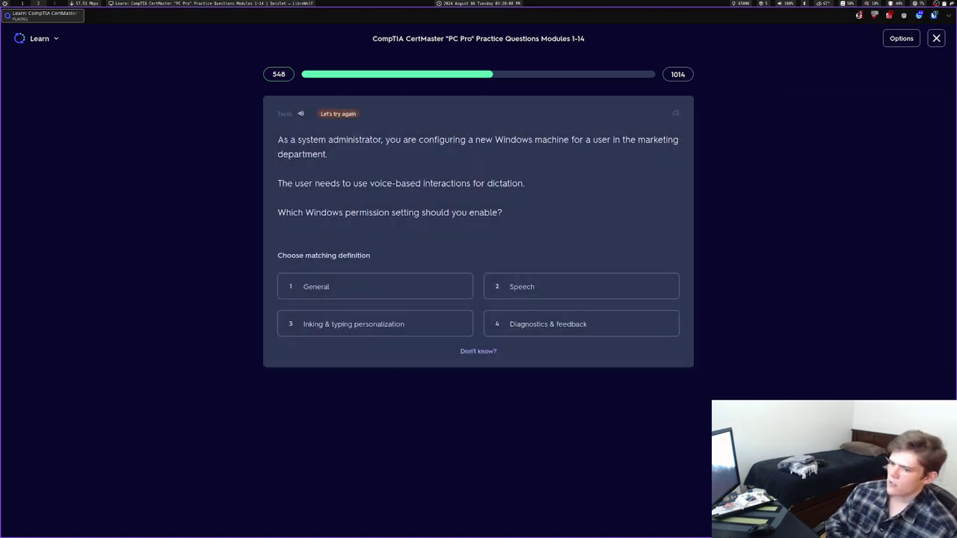
{"action": "key", "text": "3"}
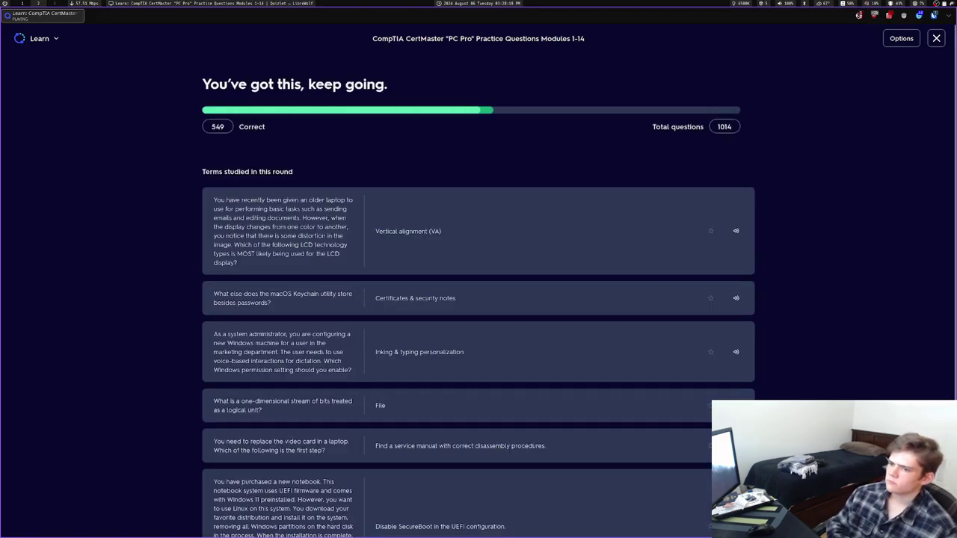
{"action": "key", "text": "Return"}
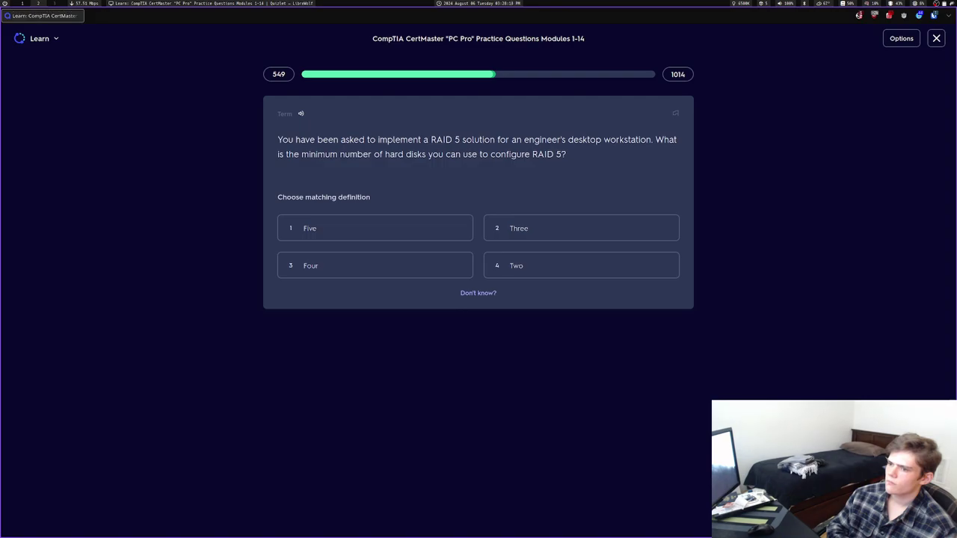
Answer Three for RAID 5 disks, Satellite for remote clinics, form factor, wattage and connectors for the power supply, and fluorescent lamp and rubber scraper for ghosting
{"action": "key", "text": "2"}
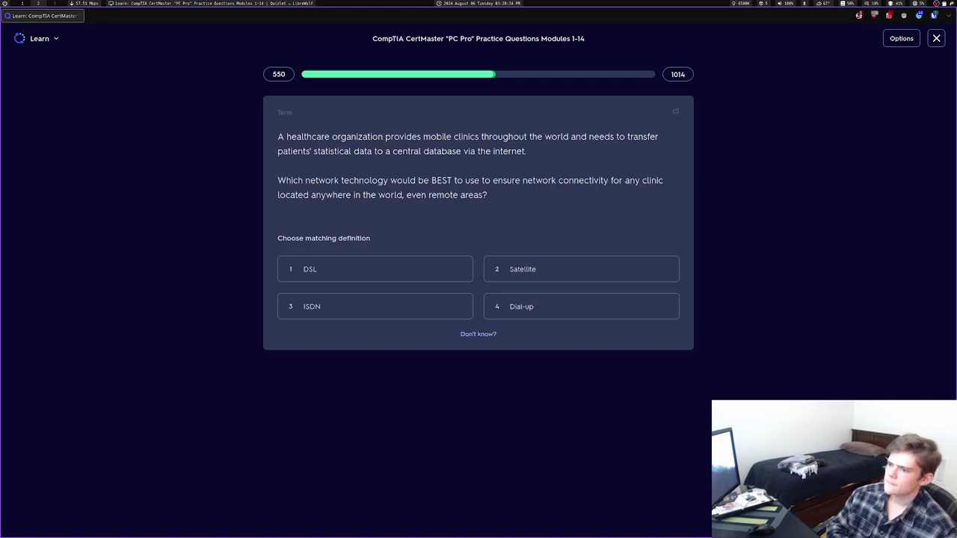
{"action": "key", "text": "2"}
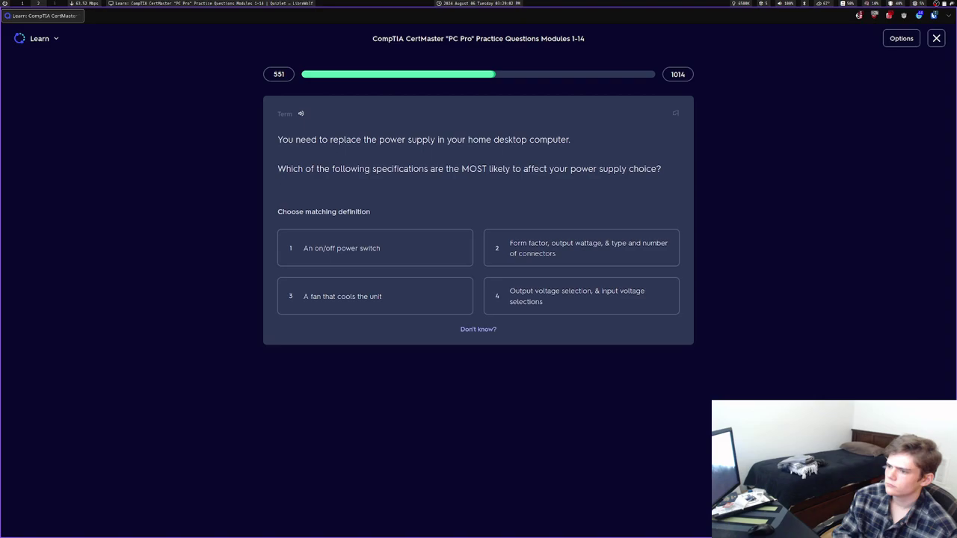
{"action": "key", "text": "2"}
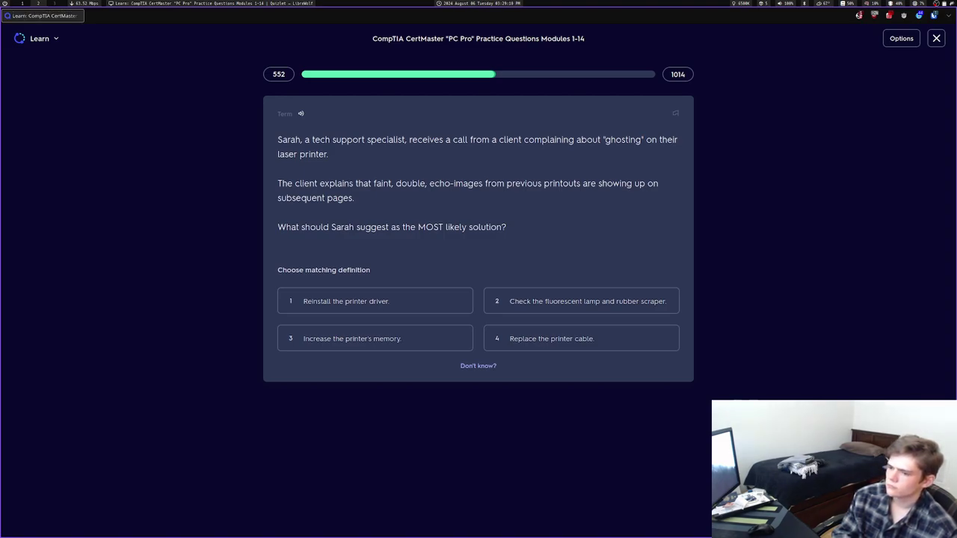
{"action": "key", "text": "2"}
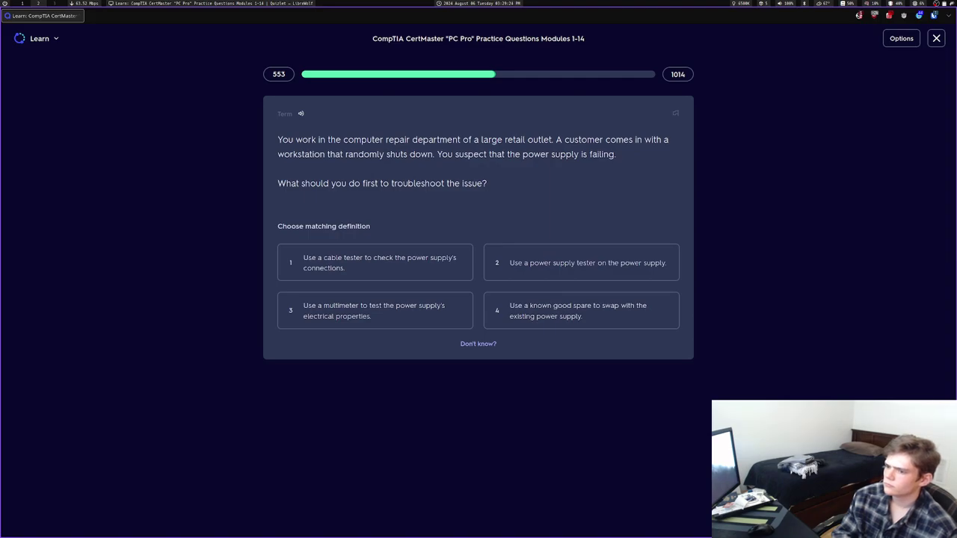
Answer cable tester for the failing power supply, and automatic shares for every volume with UNC path connection for administrative shares
{"action": "key", "text": "1"}
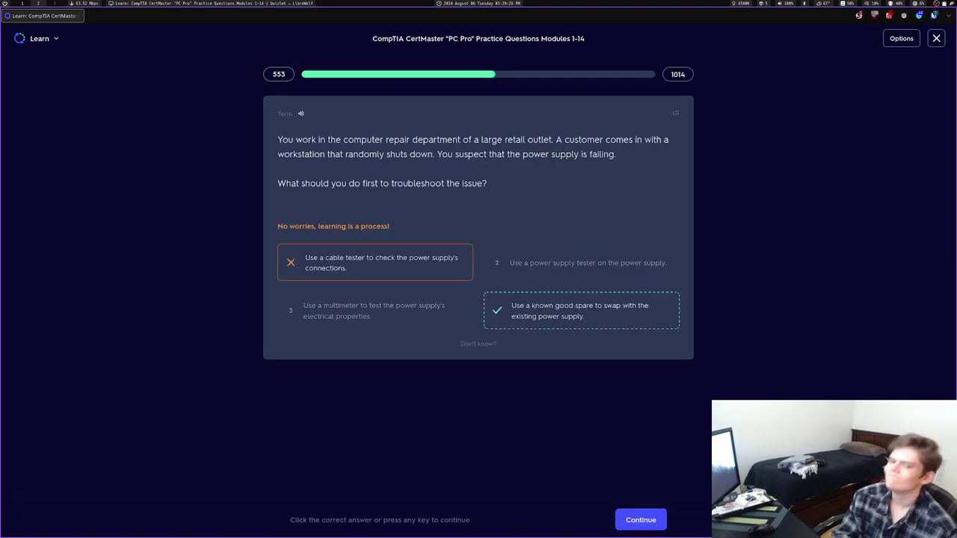
{"action": "key", "text": "space"}
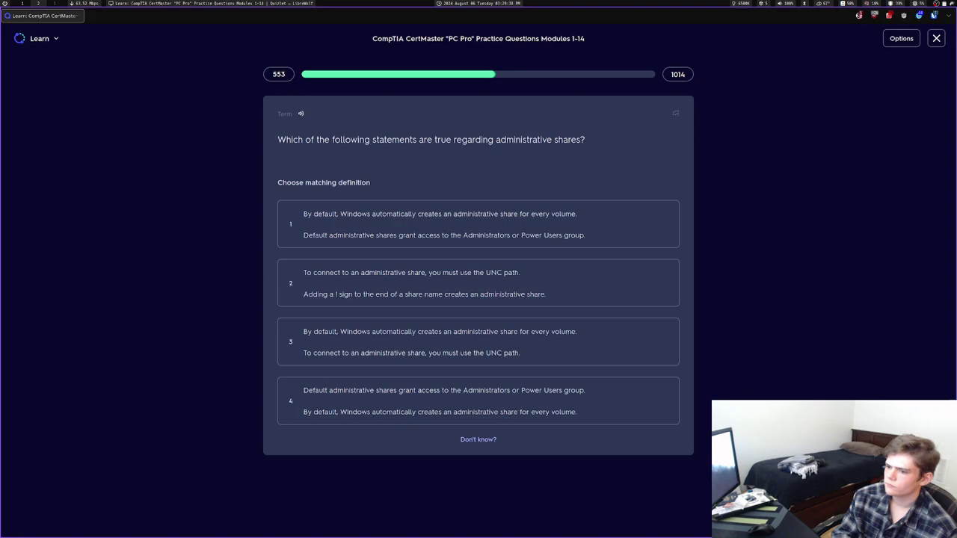
{"action": "key", "text": "3"}
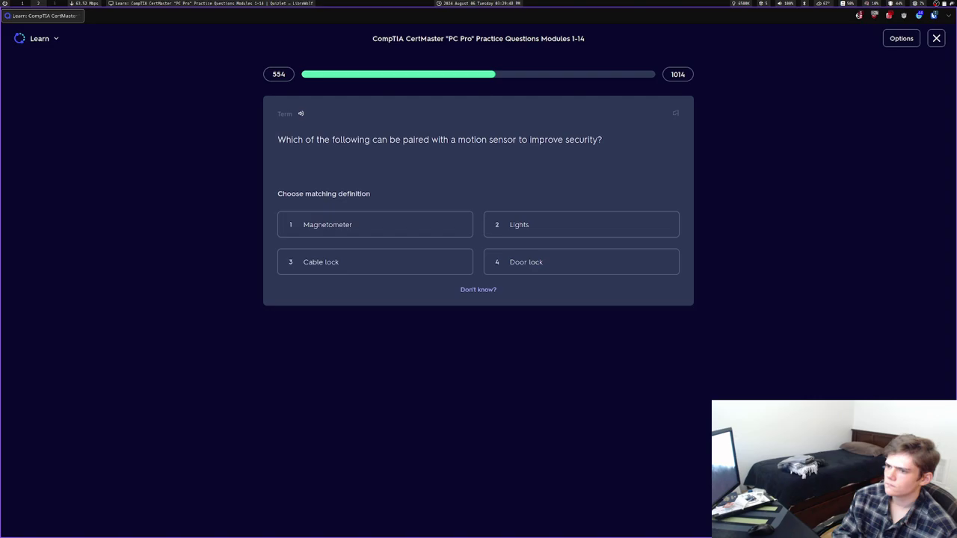
Answer Lights for the motion sensor and a known good spare for the repeated power supply question, and start the next round
{"action": "key", "text": "2"}
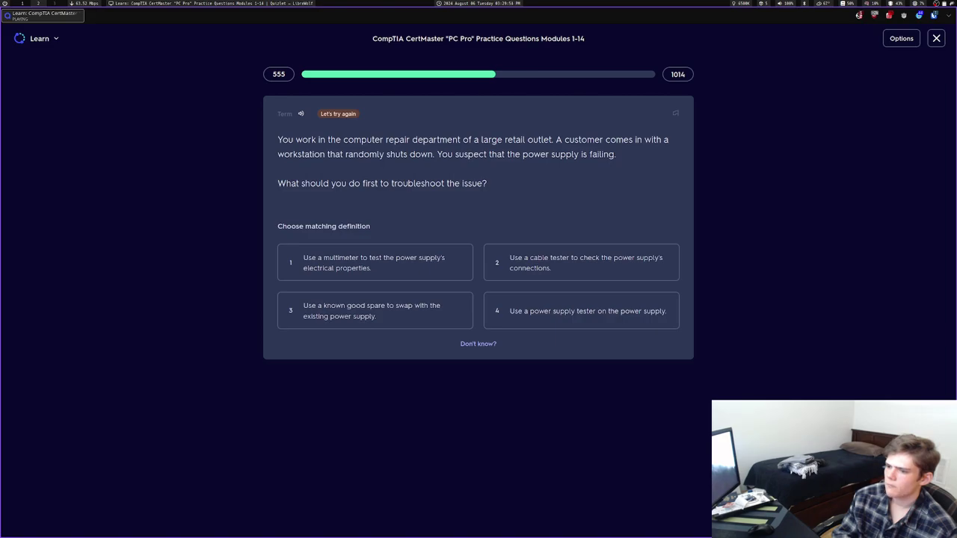
{"action": "key", "text": "3"}
{"action": "key", "text": "Return"}
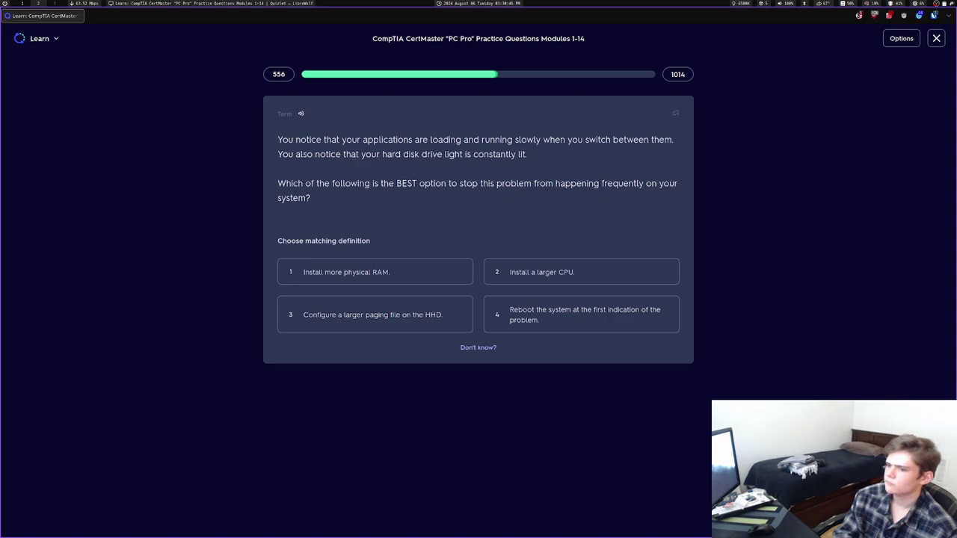
Answer more physical RAM for slow application switching, SSO for Active Directory login, Device Manager for phone access, and a script query for the RAM inventory
{"action": "key", "text": "1"}
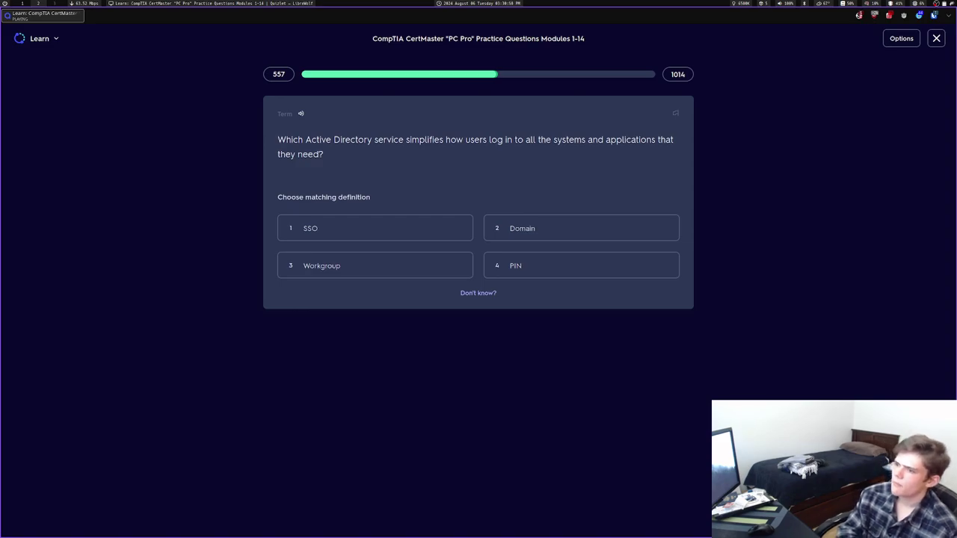
{"action": "key", "text": "1"}
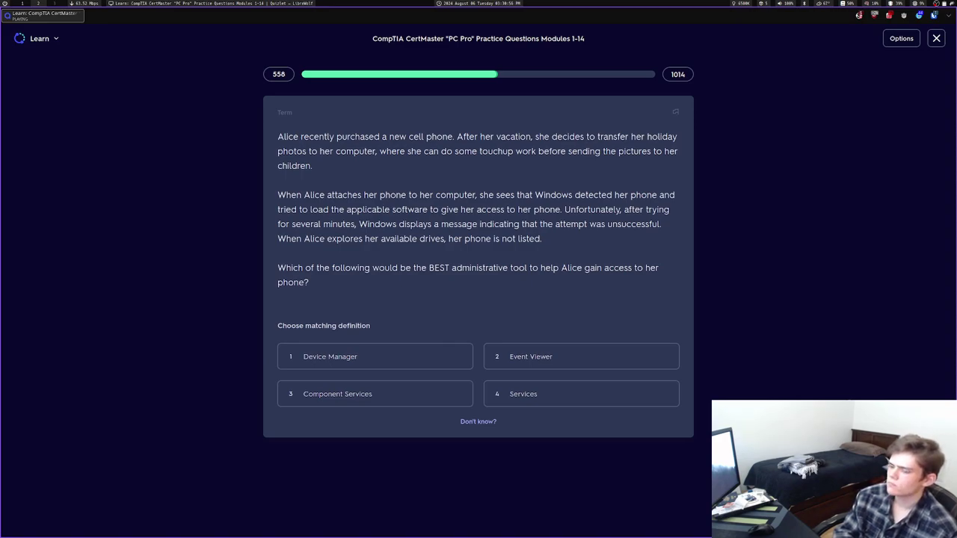
{"action": "key", "text": "1"}
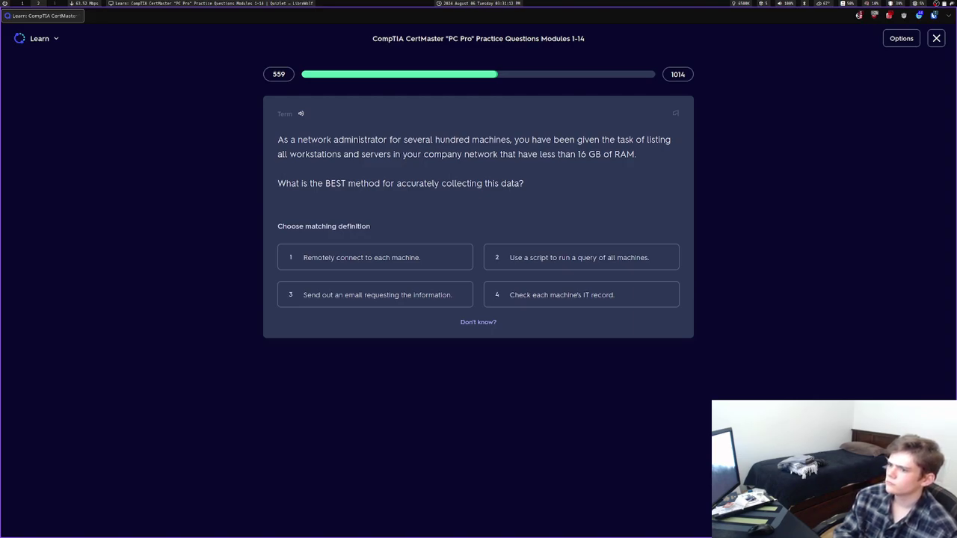
{"action": "key", "text": "2"}
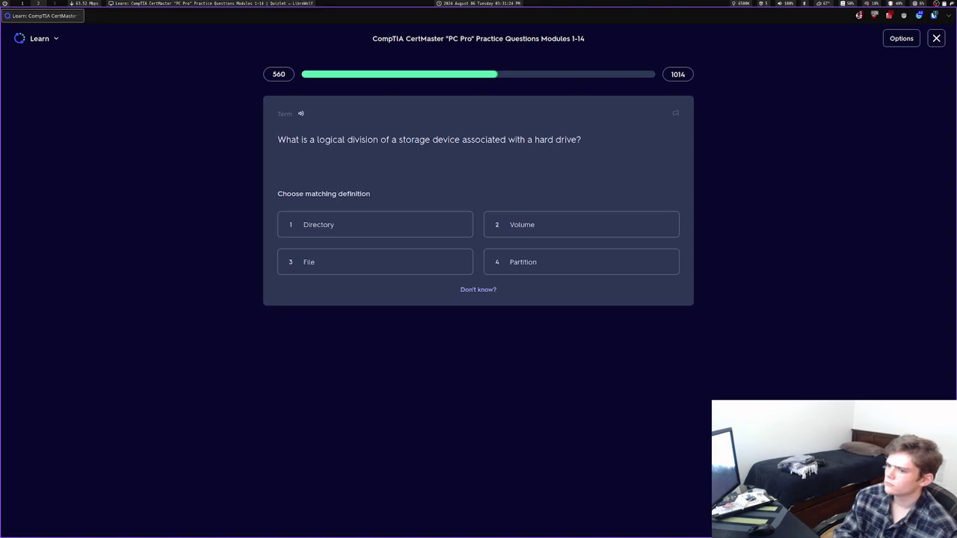
Answer Directory for the logical division of a storage device and checking the Microsoft HCL for the SSD purchase
{"action": "key", "text": "1"}
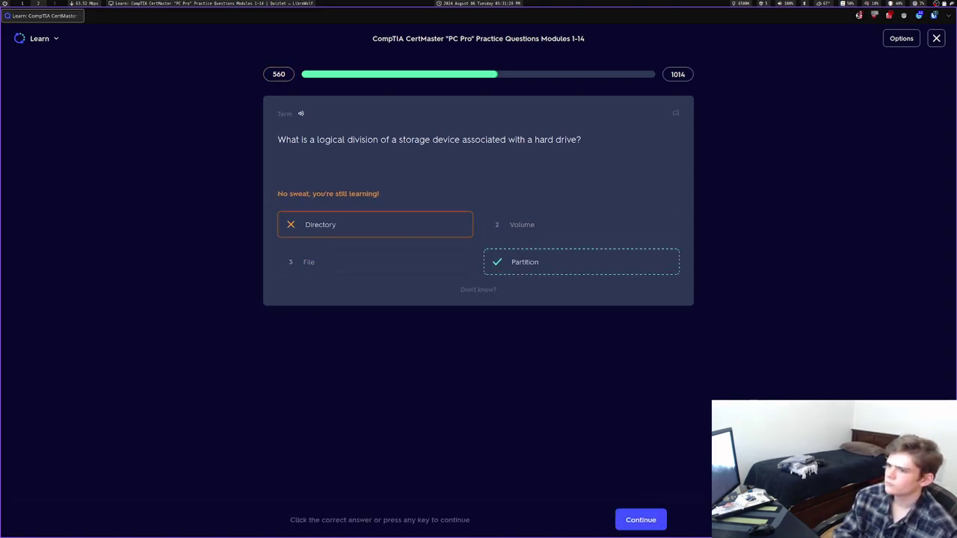
{"action": "key", "text": "space"}
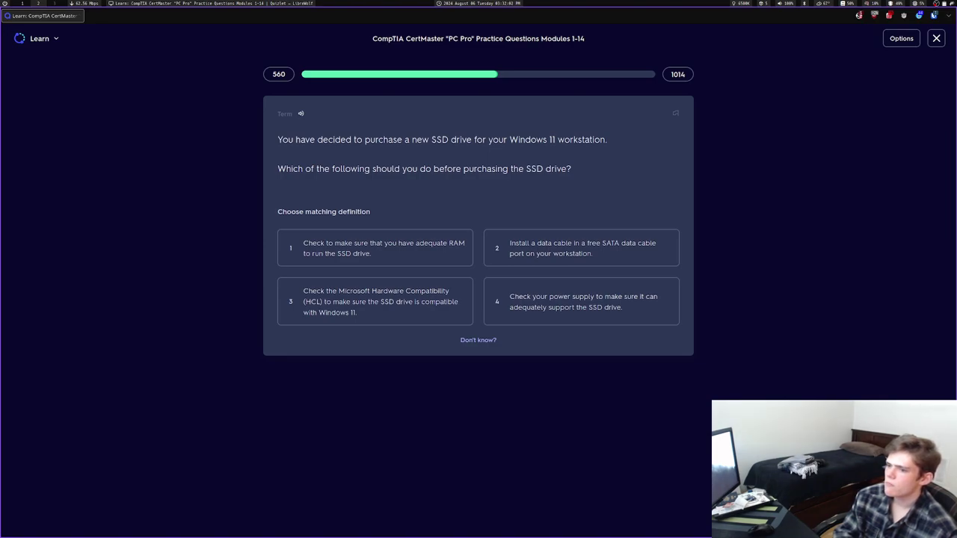
{"action": "key", "text": "3"}
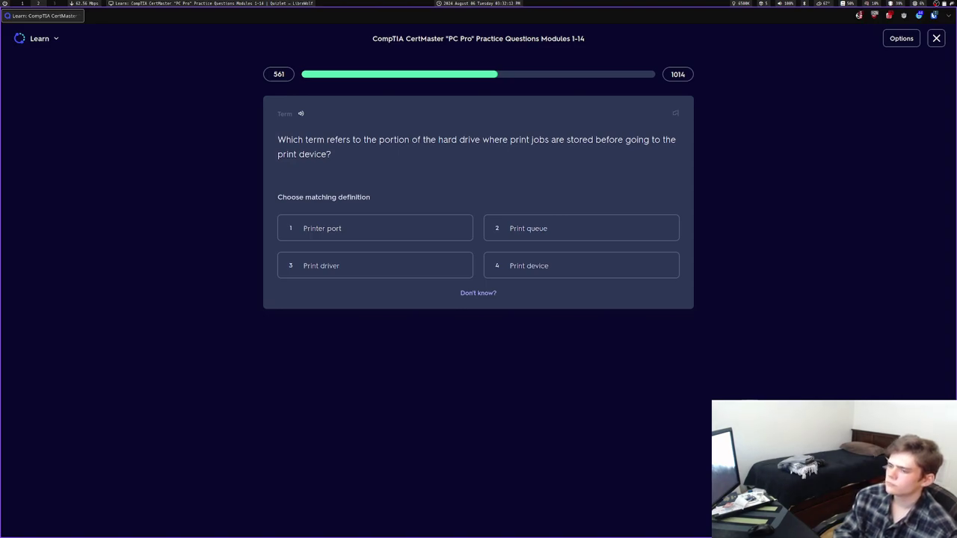
Answer Print queue for stored print jobs and Partition for the repeated logical division question, and continue to the next round
{"action": "key", "text": "2"}
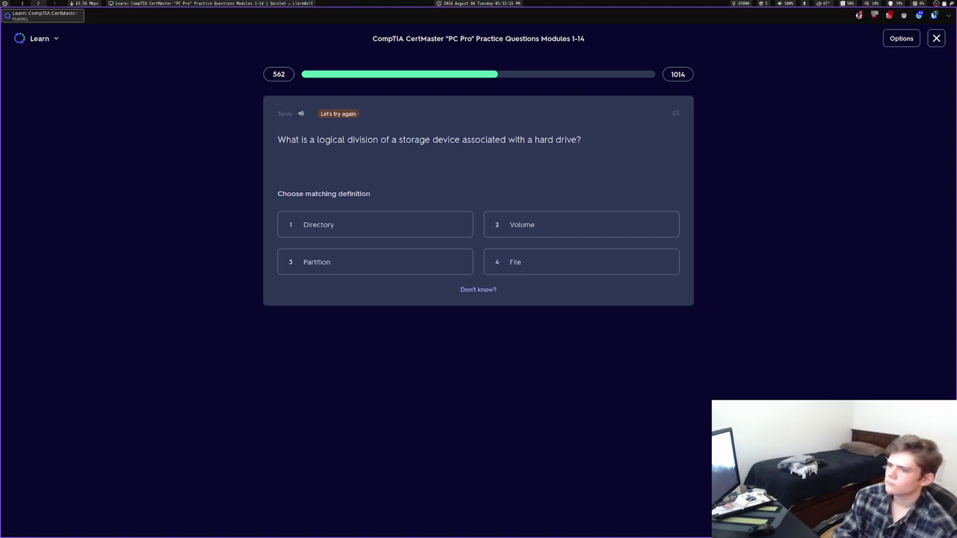
{"action": "key", "text": "3"}
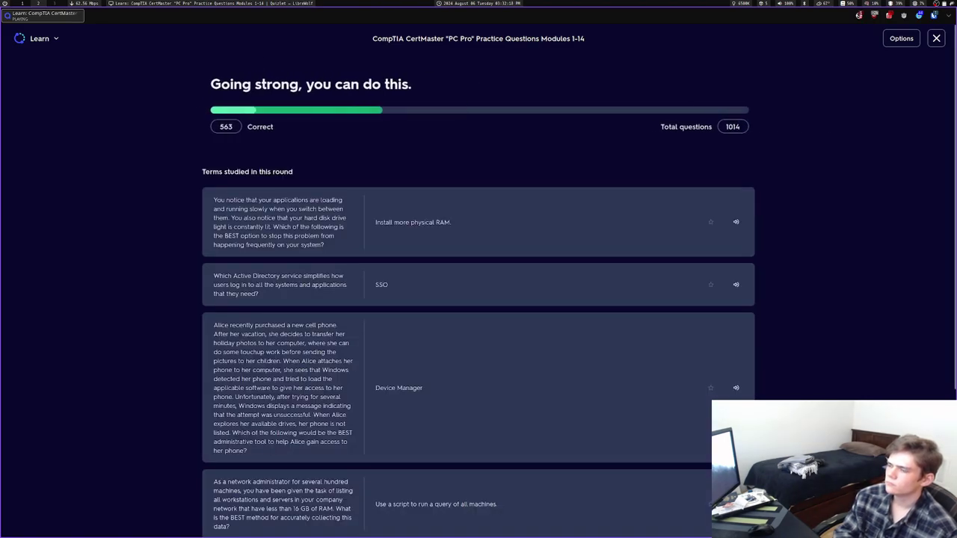
{"action": "key", "text": "Return"}
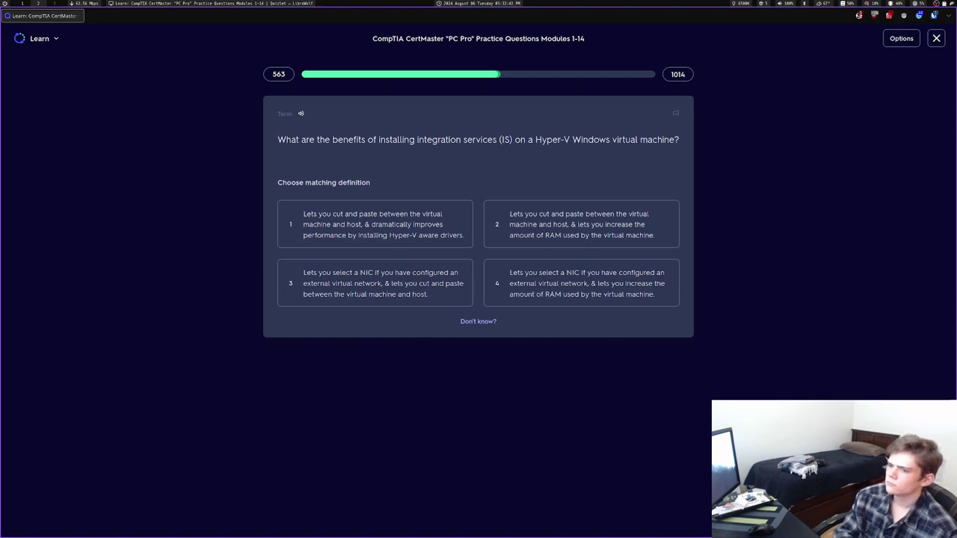
Answer cut and paste plus Hyper-V aware drivers for integration services, TN panel for gaming, and a 2.0-only drive on USB 3.2 for the external drive
{"action": "key", "text": "1"}
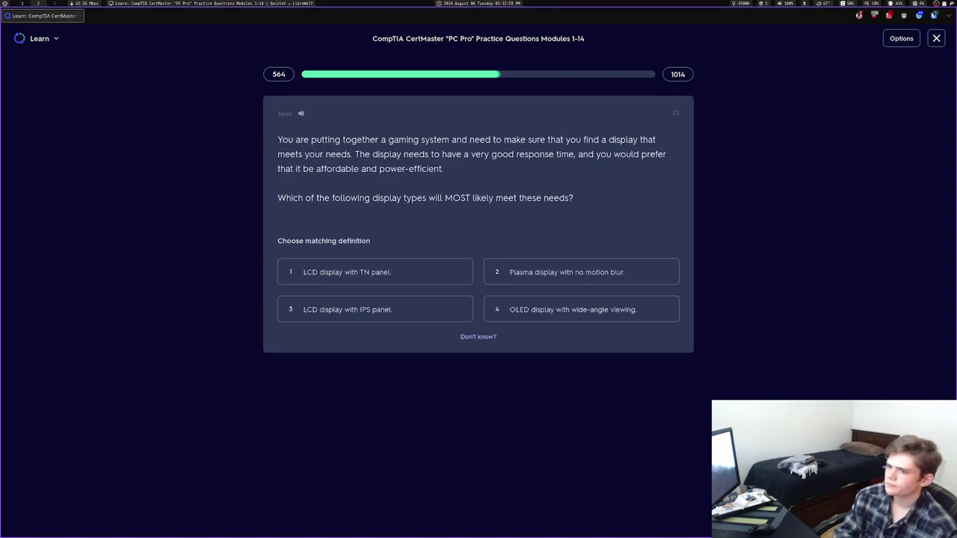
{"action": "key", "text": "1"}
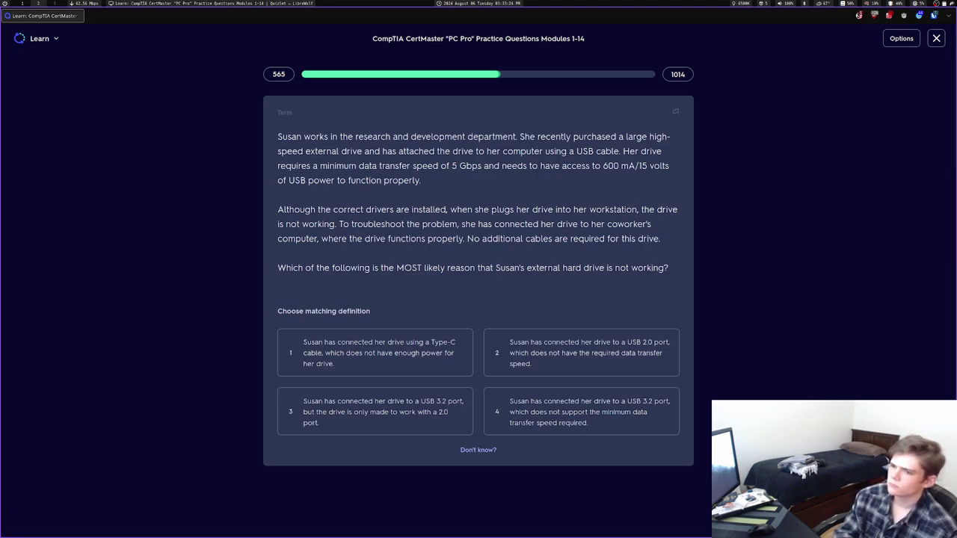
{"action": "key", "text": "3"}
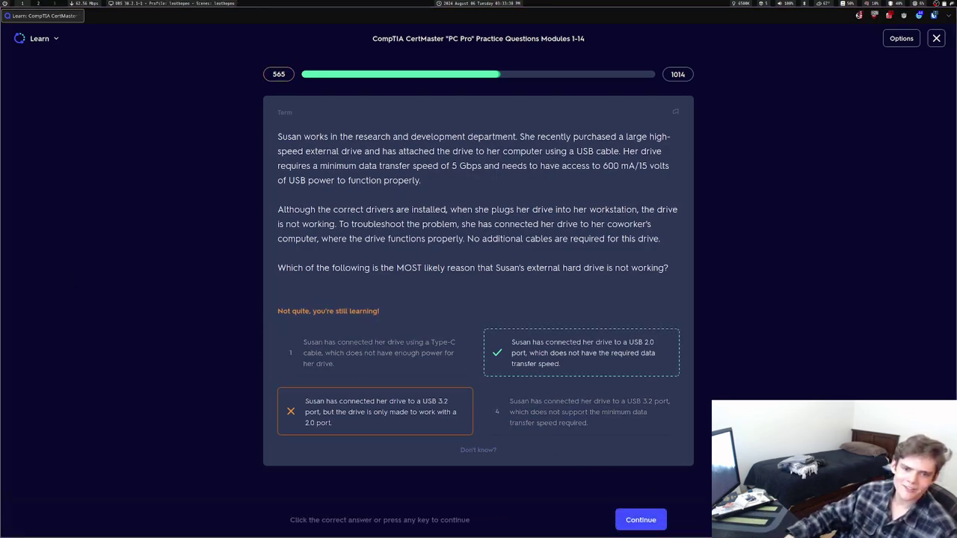
{"action": "left_click", "coordinate": [125, 383]}
{"action": "key", "text": "space"}
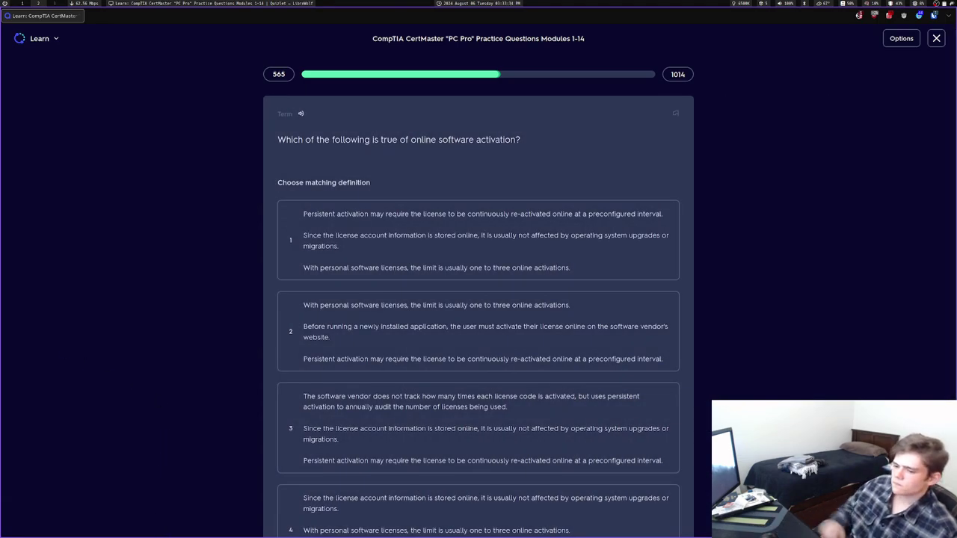
Compare the online software activation answers and choose one to three activations, activation on the vendor's website before running, and persistent re-activation
{"action": "scroll", "coordinate": [167, 478], "scroll_direction": "down", "scroll_amount": 1}
{"action": "scroll", "coordinate": [167, 478], "scroll_direction": "up", "scroll_amount": 1}
{"action": "scroll", "coordinate": [166, 478], "scroll_direction": "down", "scroll_amount": 1}
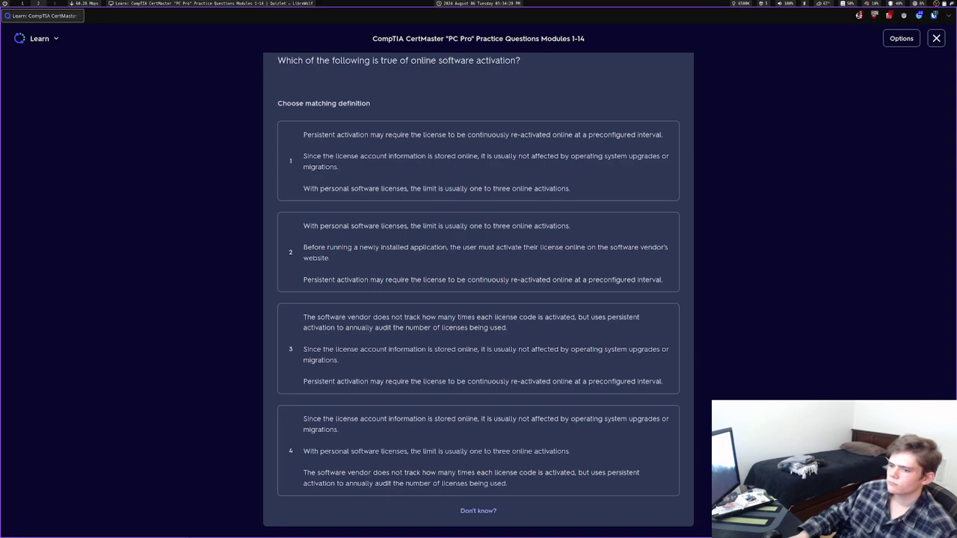
{"action": "key", "text": "2"}
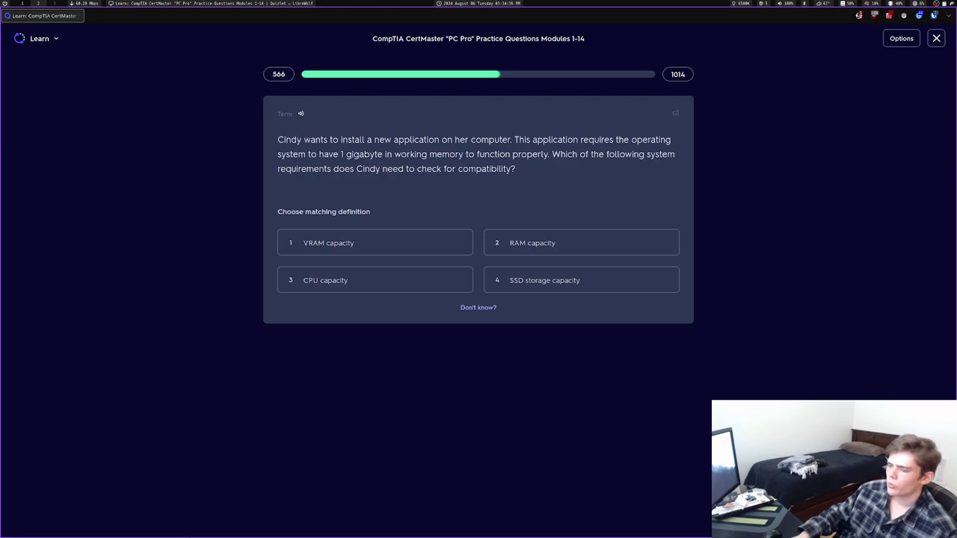
Answer RAM capacity for working memory, S/MIME for encrypted emails, and collecting physical access items and disabling electronic access for offboarding
{"action": "key", "text": "2"}
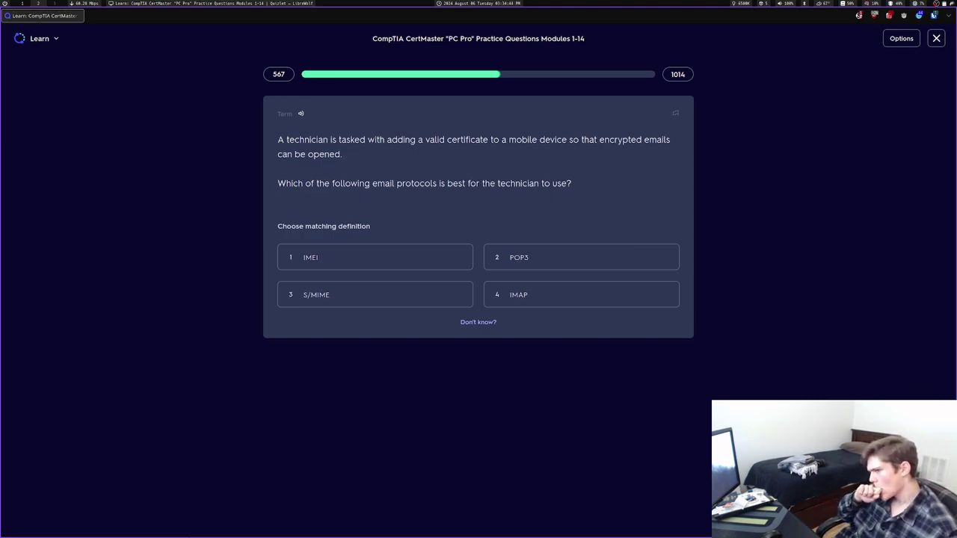
{"action": "key", "text": "3"}
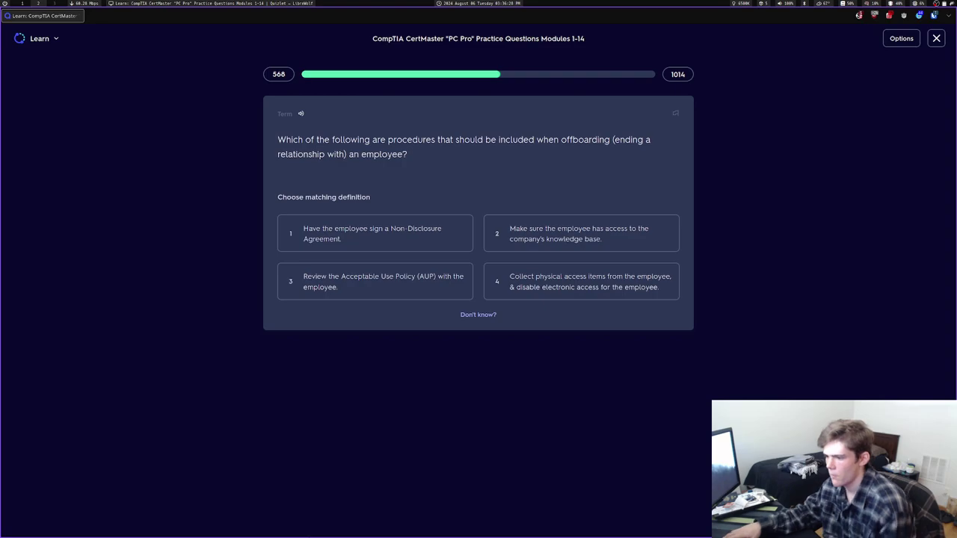
{"action": "key", "text": "4"}
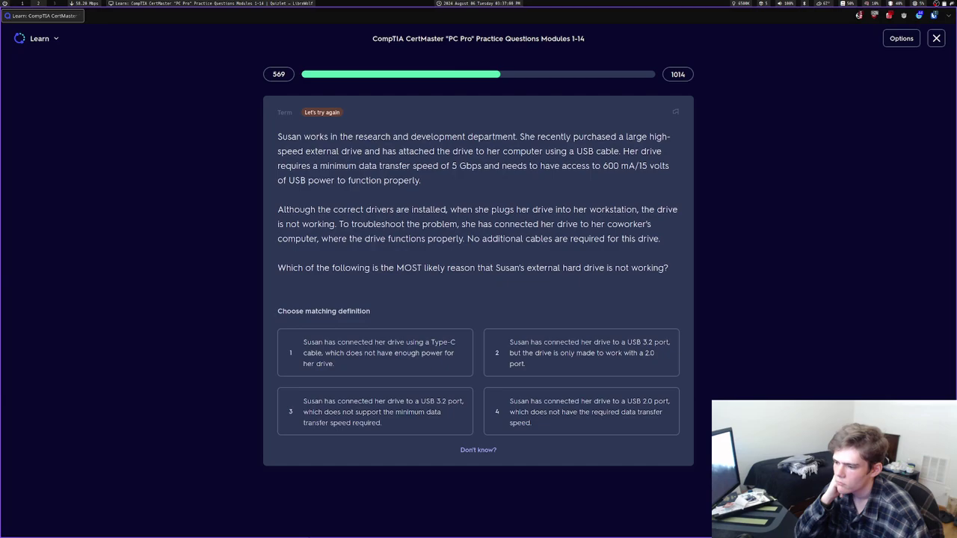
Answer the too-slow USB 2.0 port for the repeated external drive question, and in the next round Certificate authority for trusted websites and Printer for hardware
{"action": "key", "text": "4"}
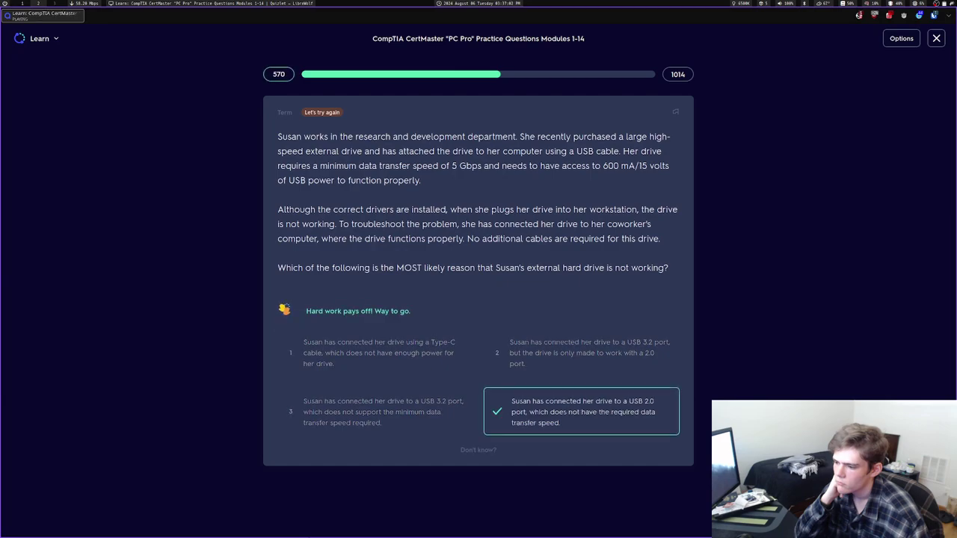
{"action": "key", "text": "Return"}
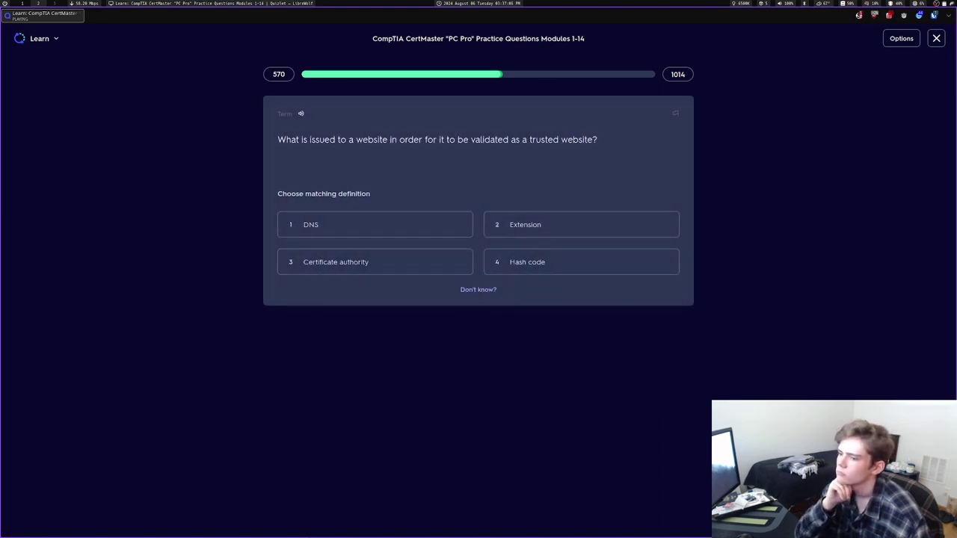
{"action": "key", "text": "3"}
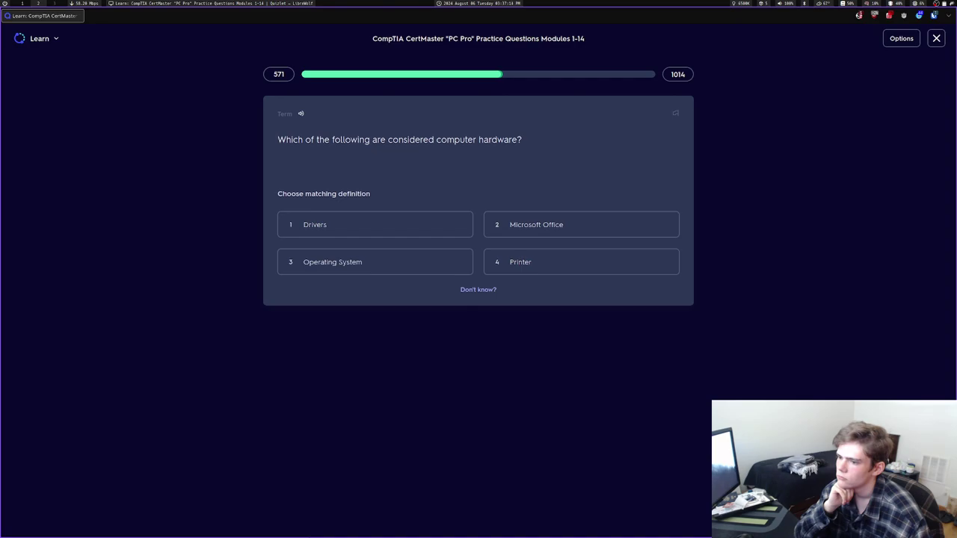
{"action": "key", "text": "4"}
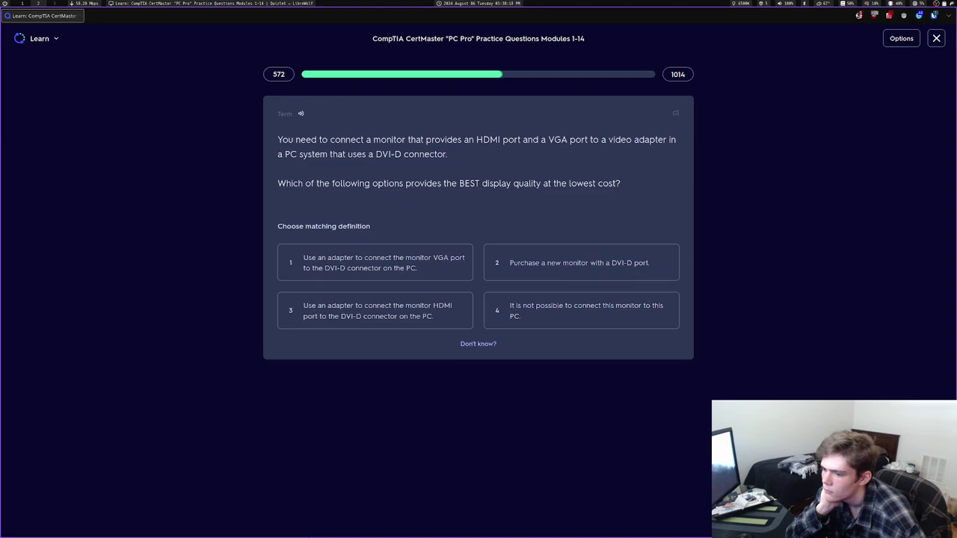
Answer an HDMI-to-DVI-D adapter for the monitor, certain sites no longer working for the adblocker issue, and DLT tape for aluminum platters
{"action": "key", "text": "3"}
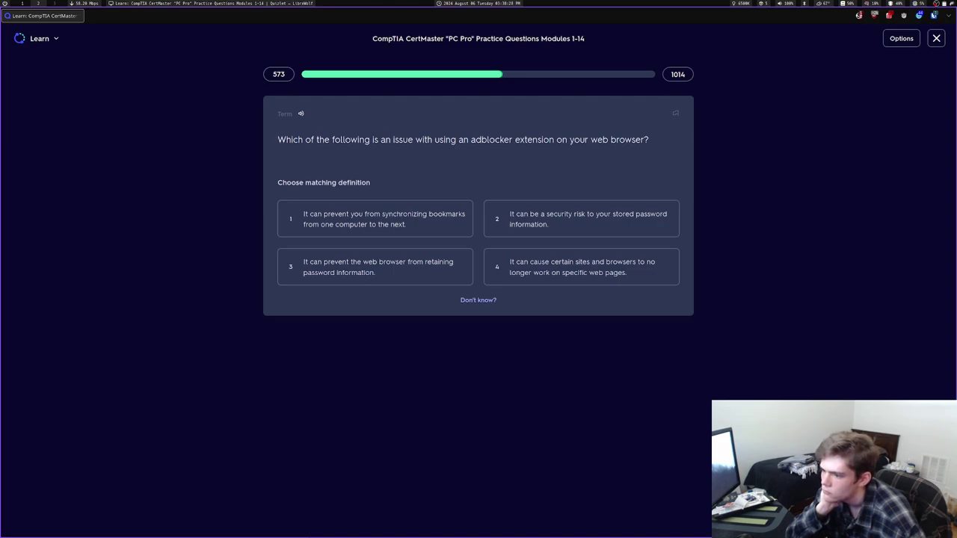
{"action": "key", "text": "4"}
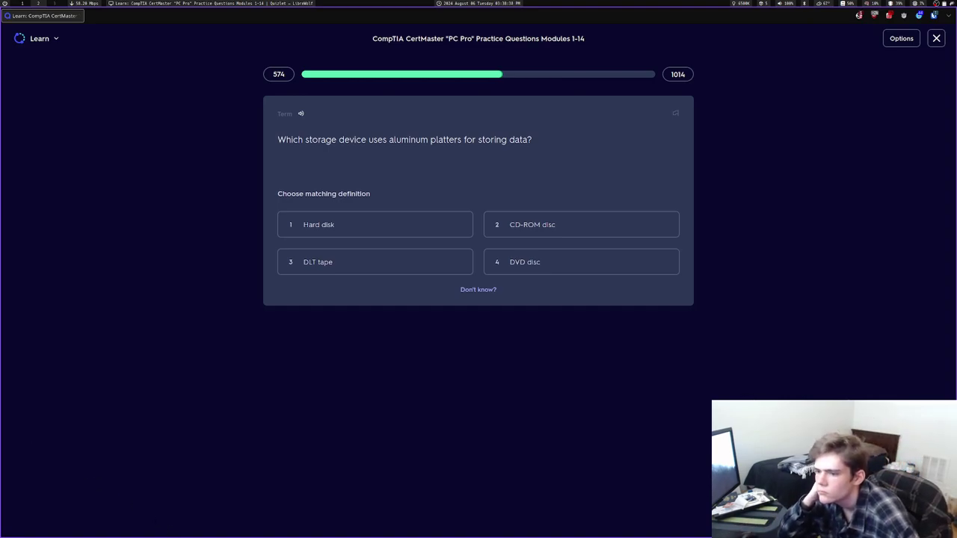
{"action": "key", "text": "3"}
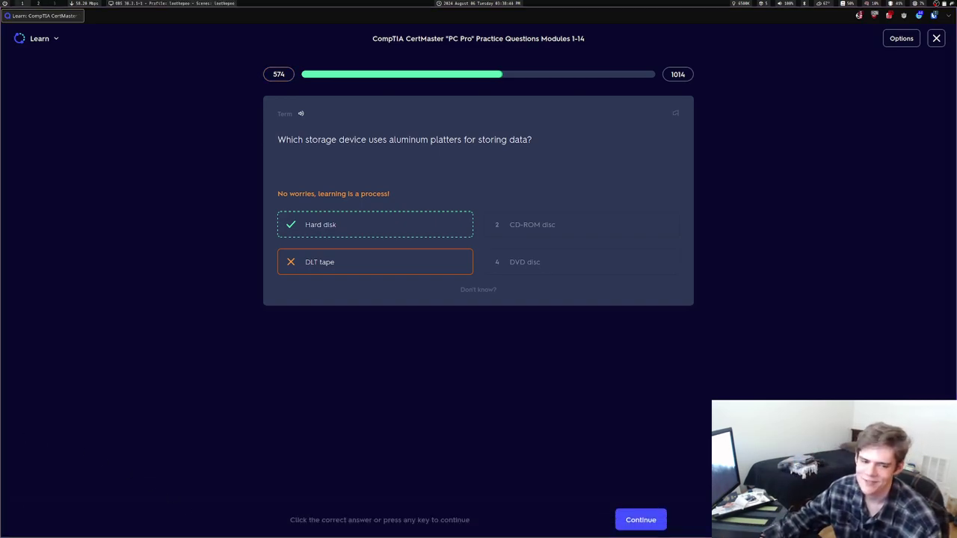
{"action": "key", "text": "space"}
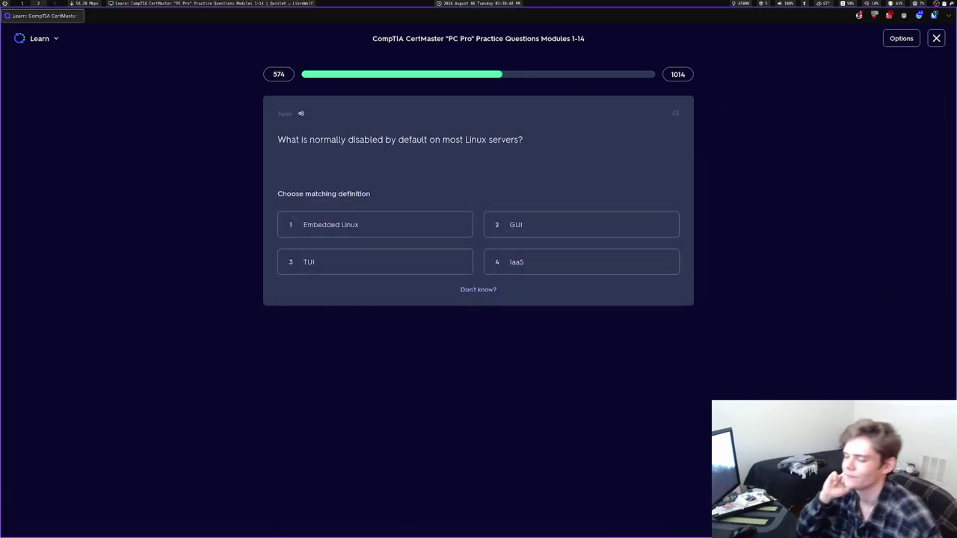
Answer GUI for Linux servers, IaaS for virtual machine access and Hard disk for the repeated platter question, and continue to the next round
{"action": "key", "text": "2"}
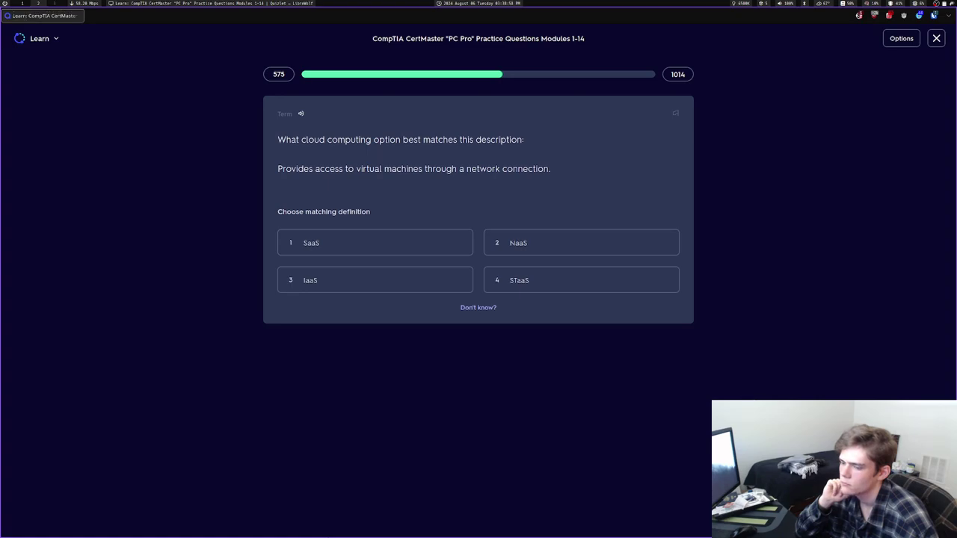
{"action": "key", "text": "3"}
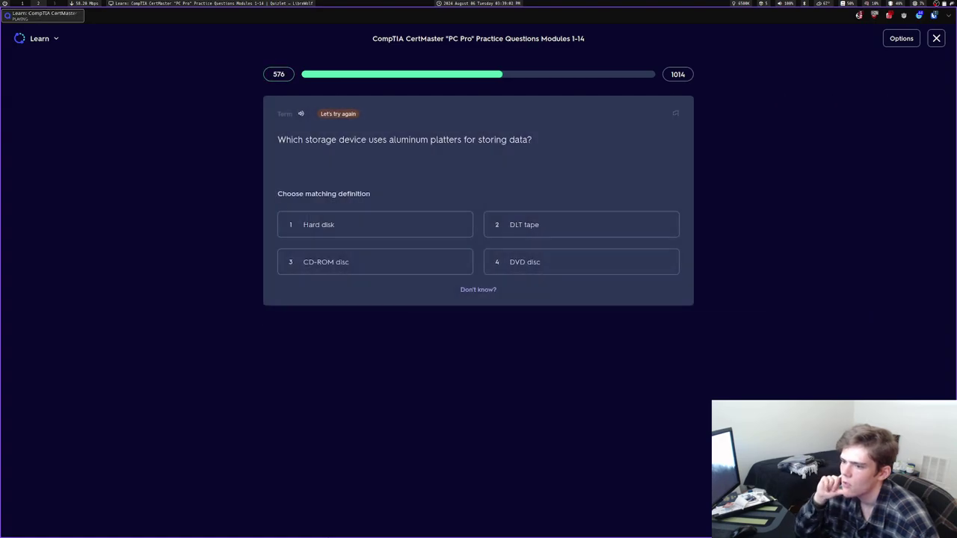
{"action": "key", "text": "1"}
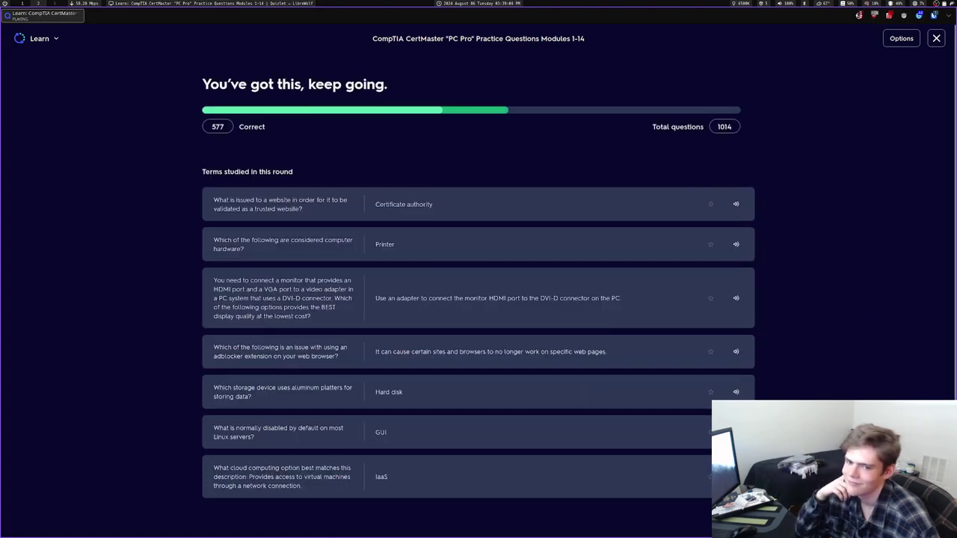
{"action": "key", "text": "Return"}
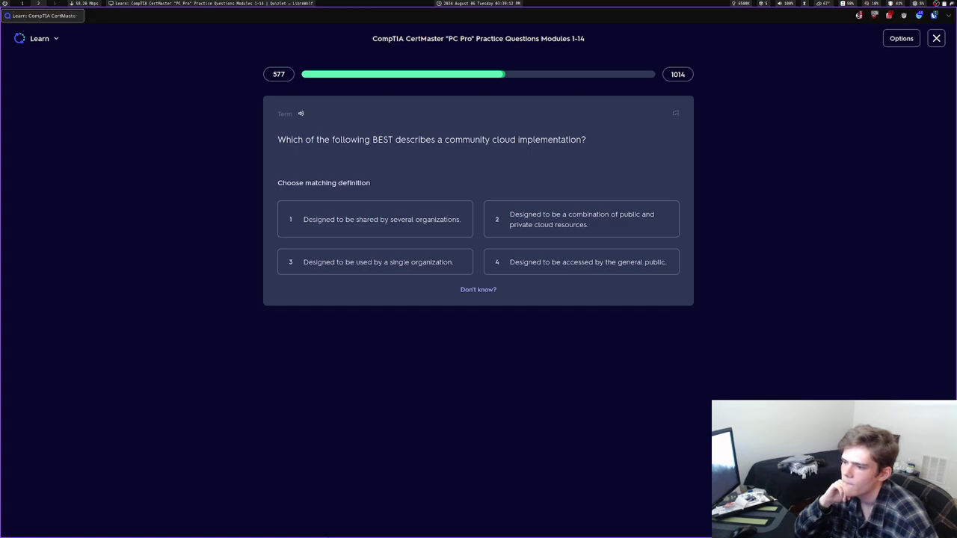
Answer shared by several organizations for community cloud, Task Manager process priority for the rendering application, and decreasing data center humidity for motherboard corrosion
{"action": "key", "text": "1"}
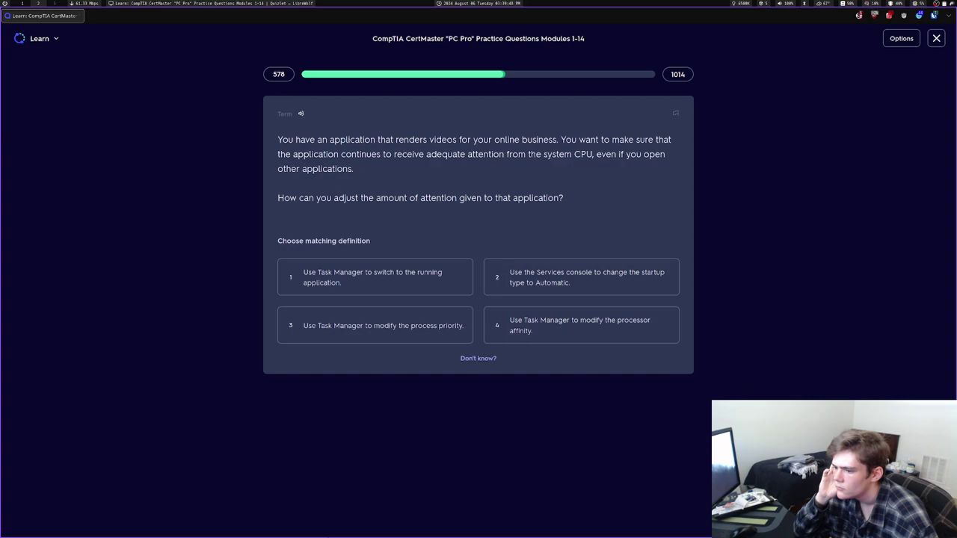
{"action": "key", "text": "3"}
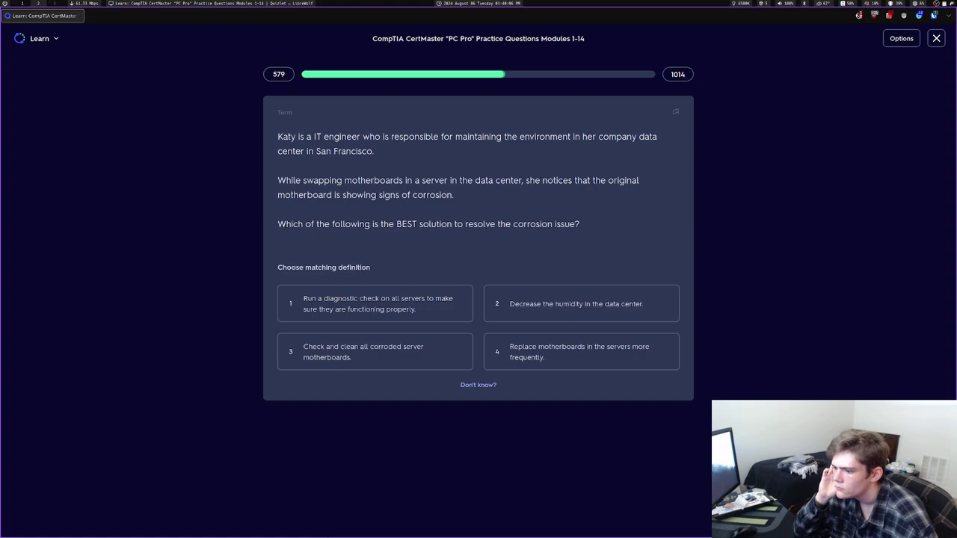
{"action": "key", "text": "2"}
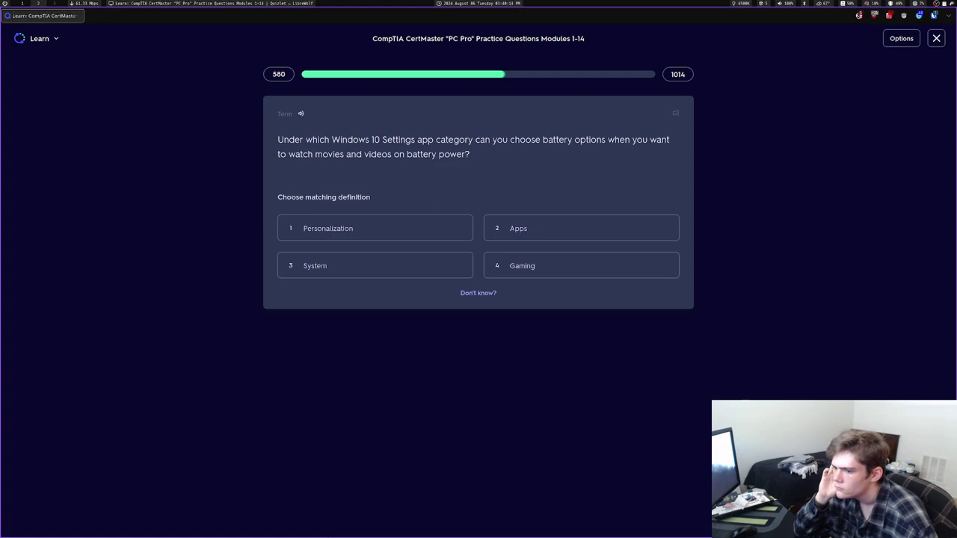
Answer System for the video battery options category and Purpose of change for a project's desired outcomes, continuing past both
{"action": "key", "text": "3"}
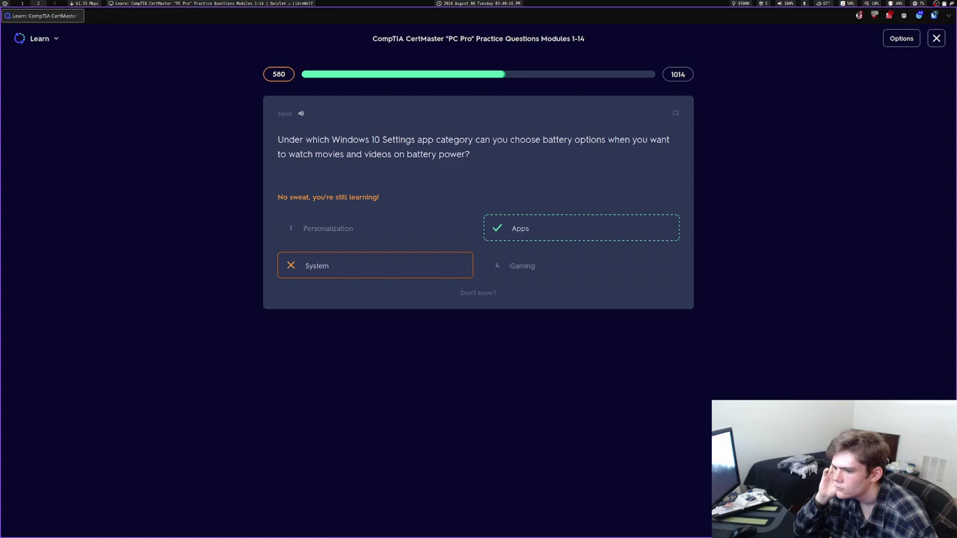
{"action": "key", "text": "space"}
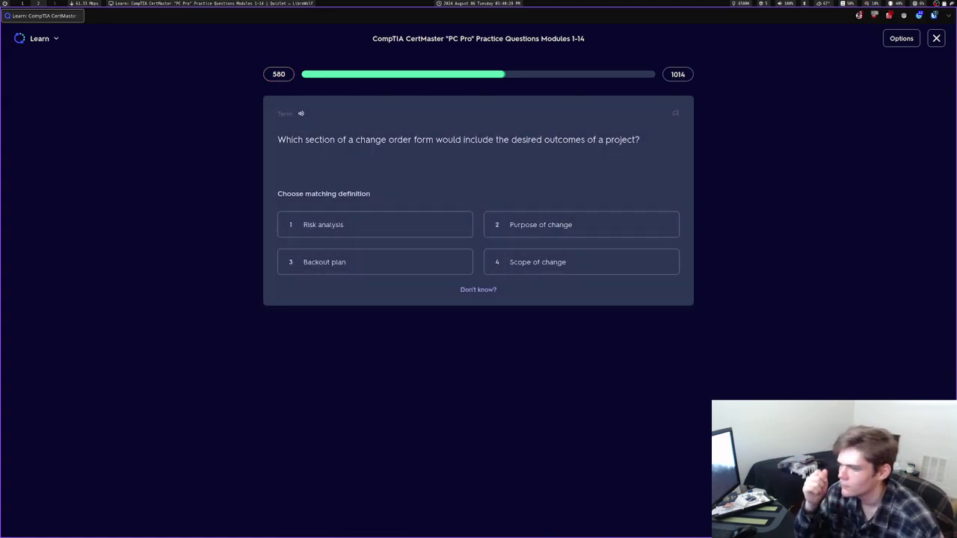
{"action": "key", "text": "2"}
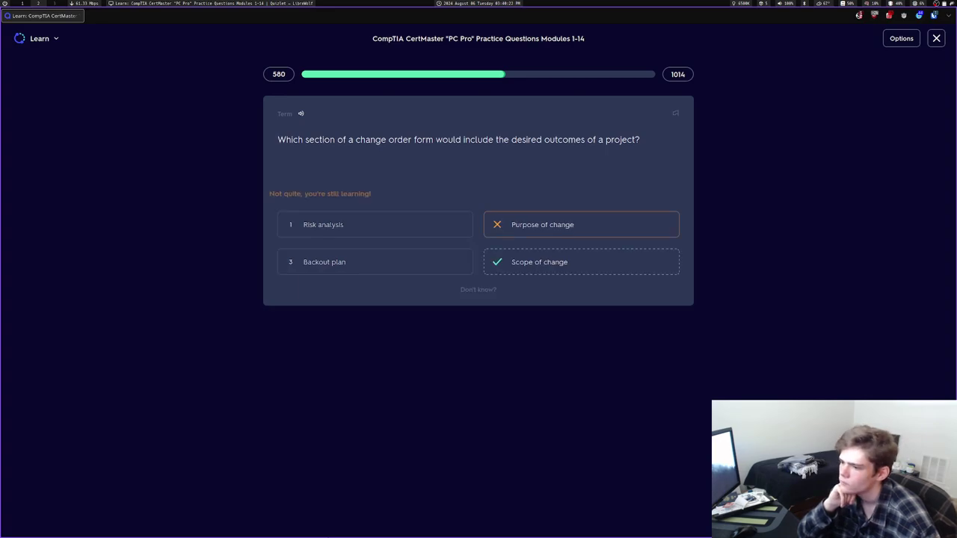
{"action": "key", "text": "space"}
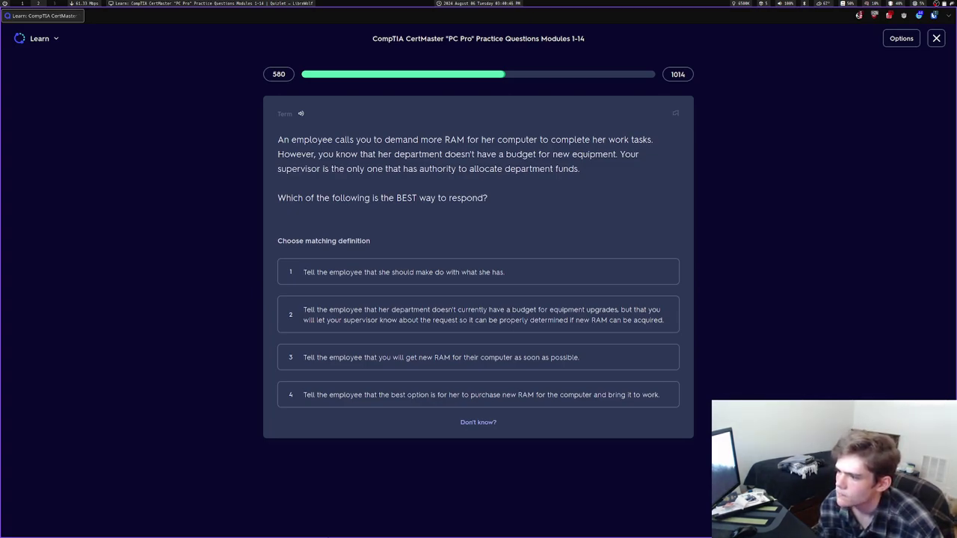
Answer informing the supervisor for the RAM request, Overheated processor for lockups, and Apps and Scope of change for the repeated questions, and continue to the next round
{"action": "key", "text": "2"}
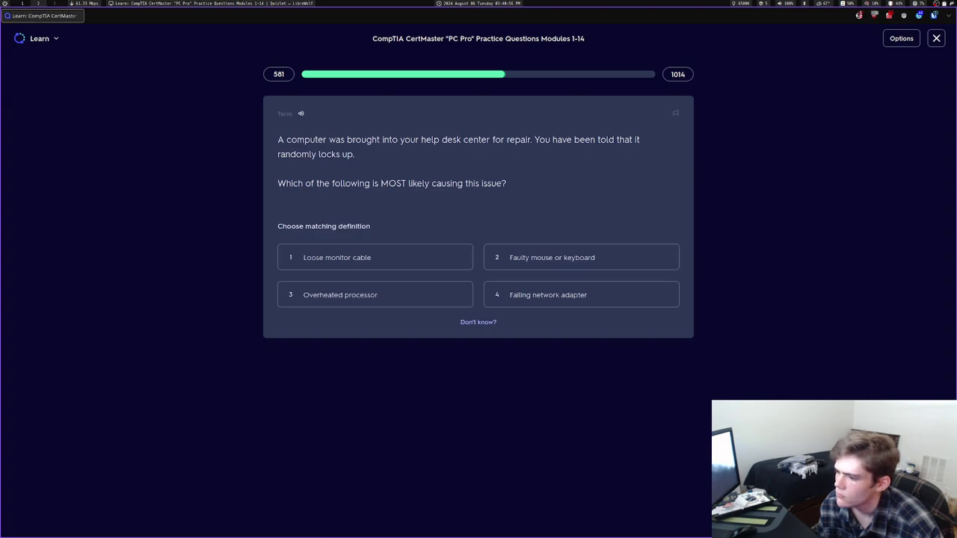
{"action": "key", "text": "3"}
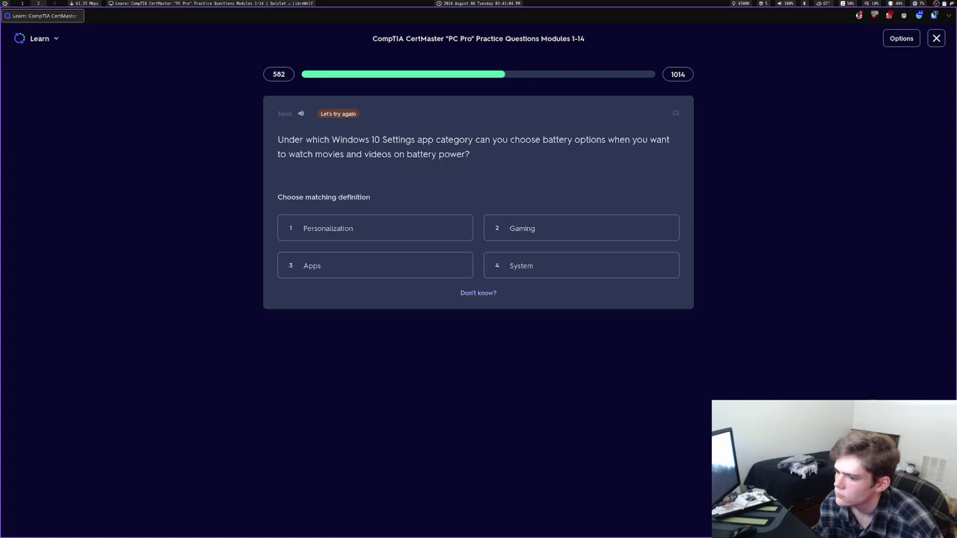
{"action": "key", "text": "3"}
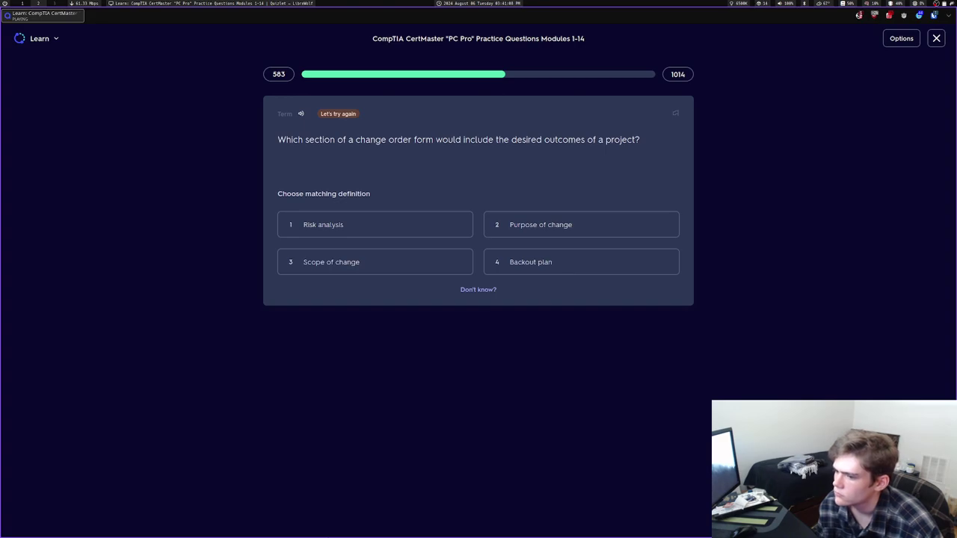
{"action": "key", "text": "3"}
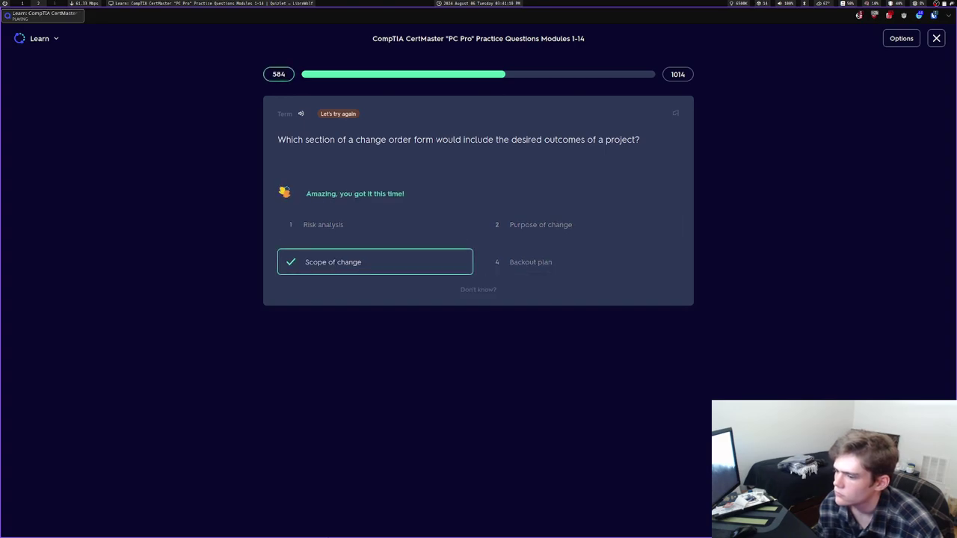
{"action": "key", "text": "Return"}
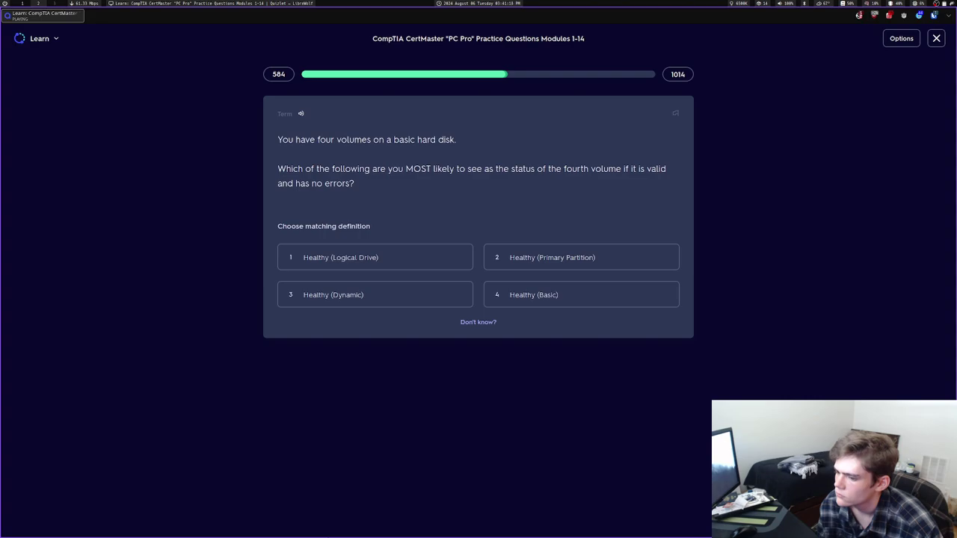
Answer Healthy (Dynamic) for the fourth volume's status, accessing F1-F12 on Apple notebooks for the fn key, and system changes undone for System Restore
{"action": "key", "text": "3"}
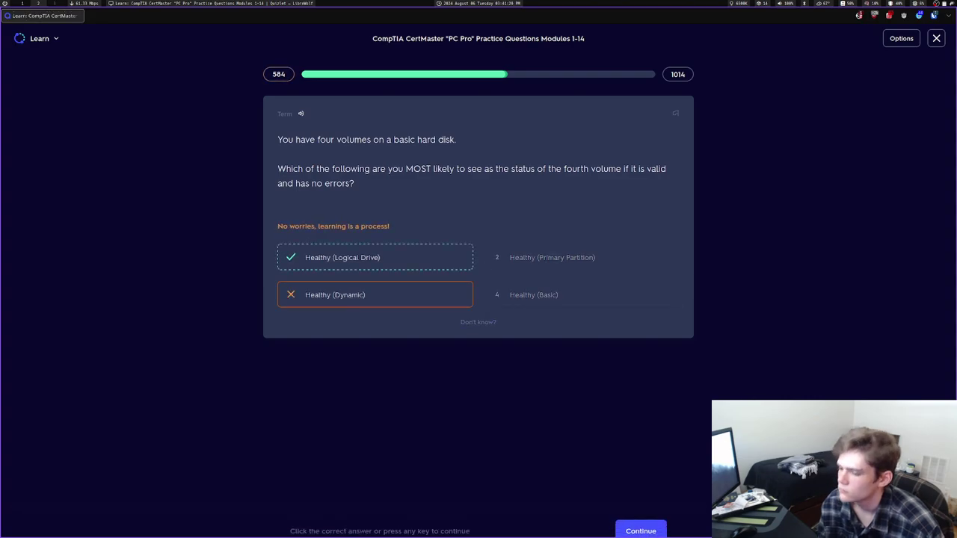
{"action": "key", "text": "Return"}
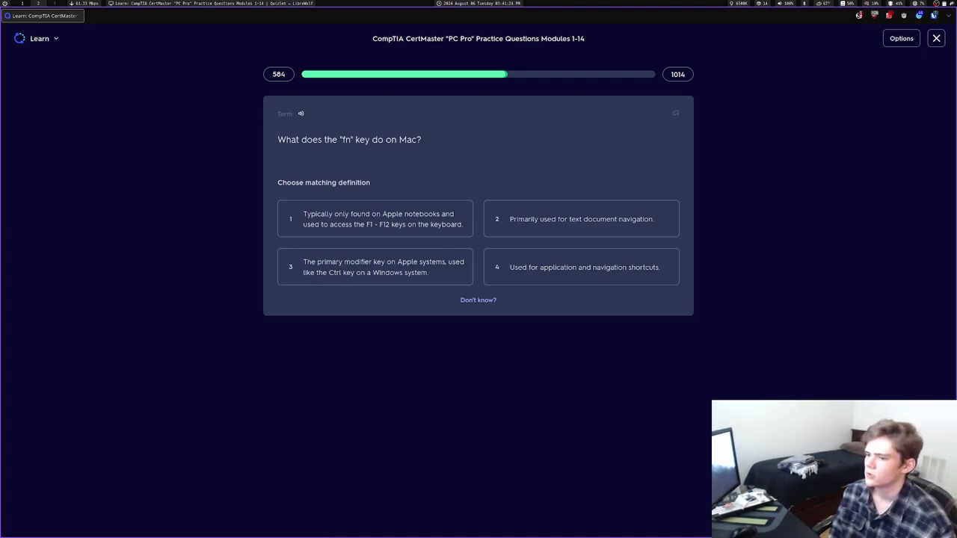
{"action": "key", "text": "1"}
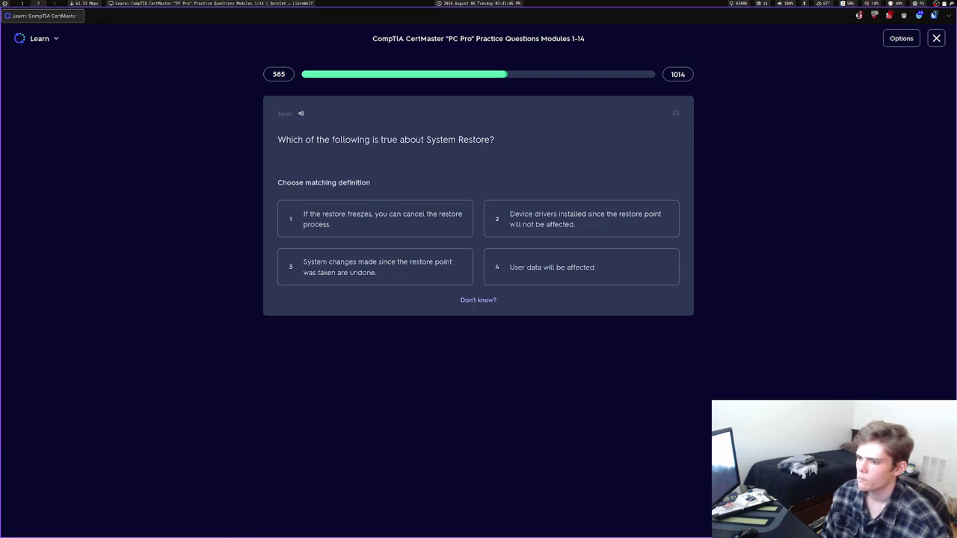
{"action": "key", "text": "3"}
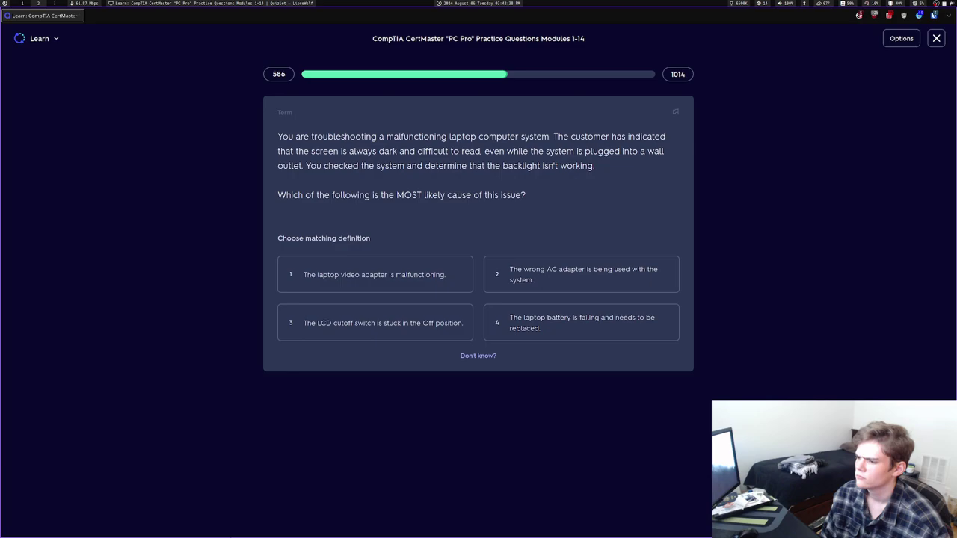
Answer LCD cutoff switch stuck Off for the dark laptop screen, WLED for the least expensive LCD, and backing up log files for evidence gathering
{"action": "key", "text": "3"}
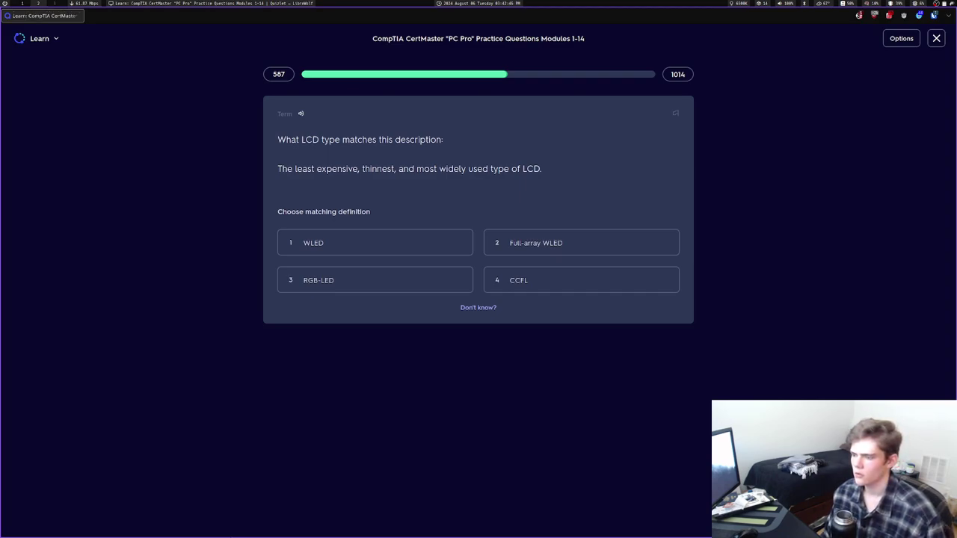
{"action": "key", "text": "1"}
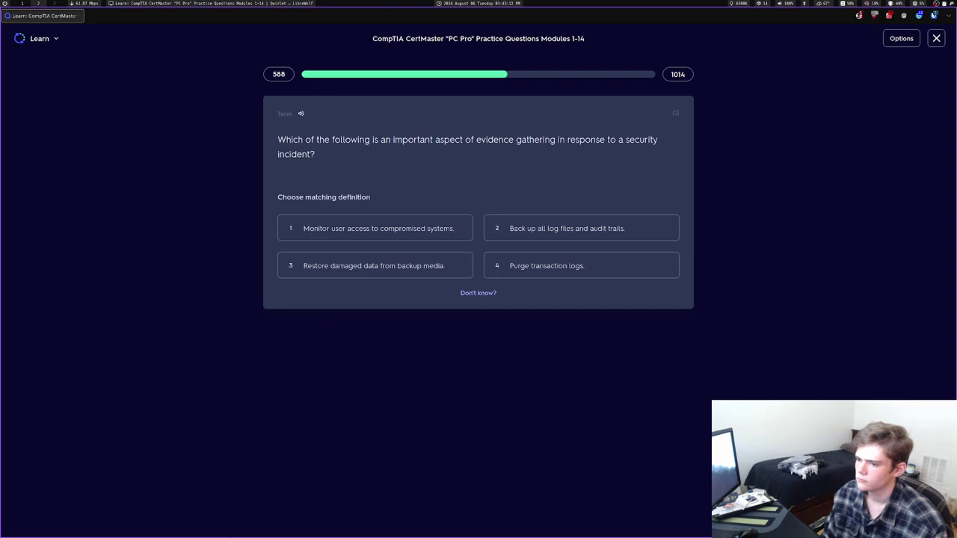
{"action": "key", "text": "2"}
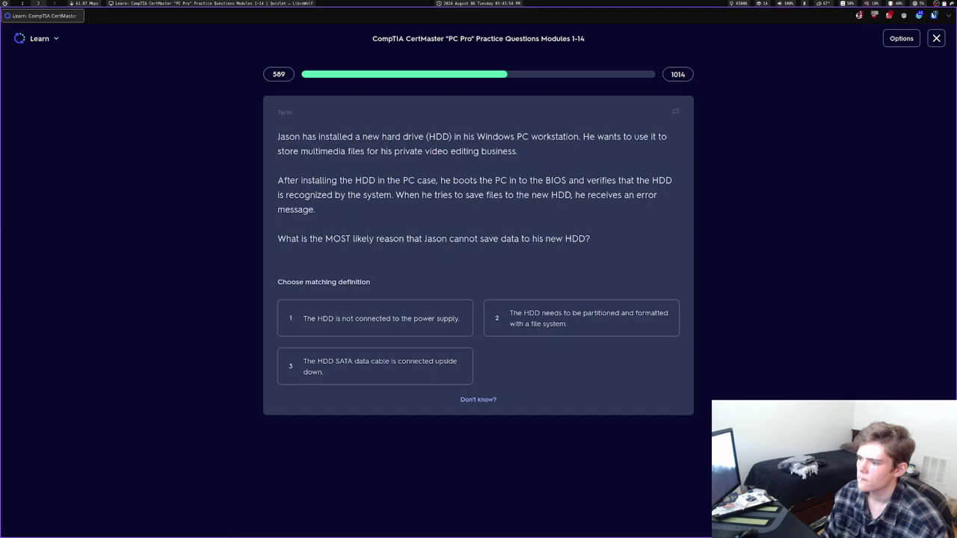
Answer partitioning and formatting for the new HDD, Healthy (Logical Drive) for the repeated volume question, Initializing for disk conversion, and determining required goods for procurement
{"action": "key", "text": "2"}
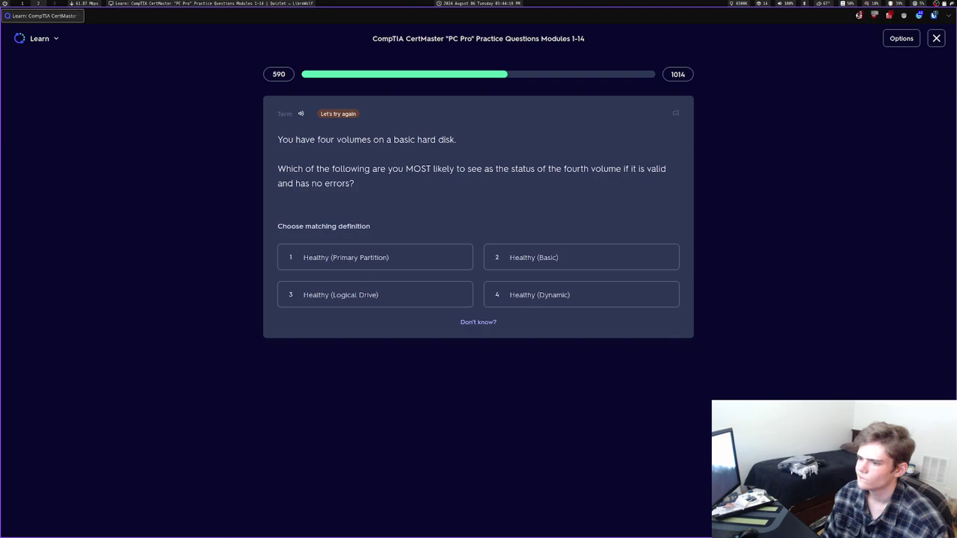
{"action": "key", "text": "3"}
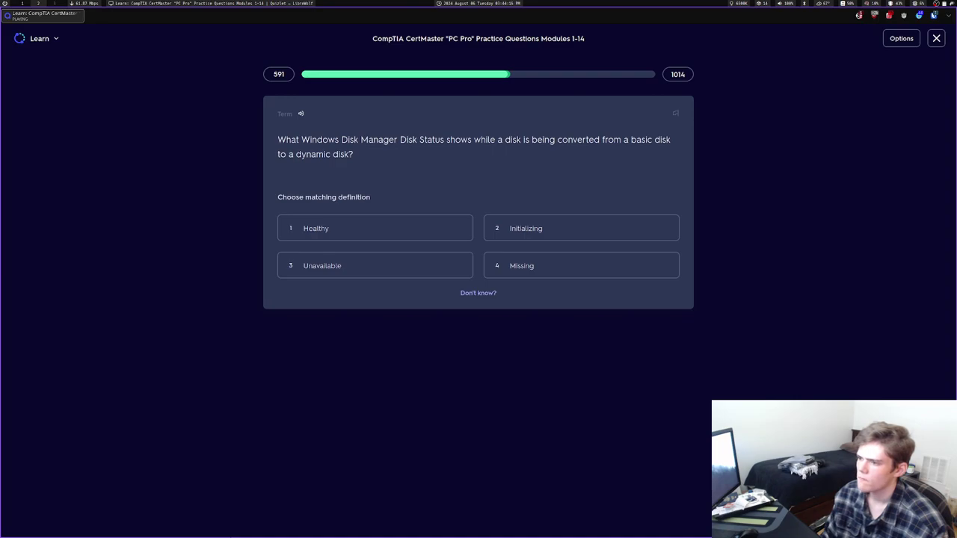
{"action": "key", "text": "2"}
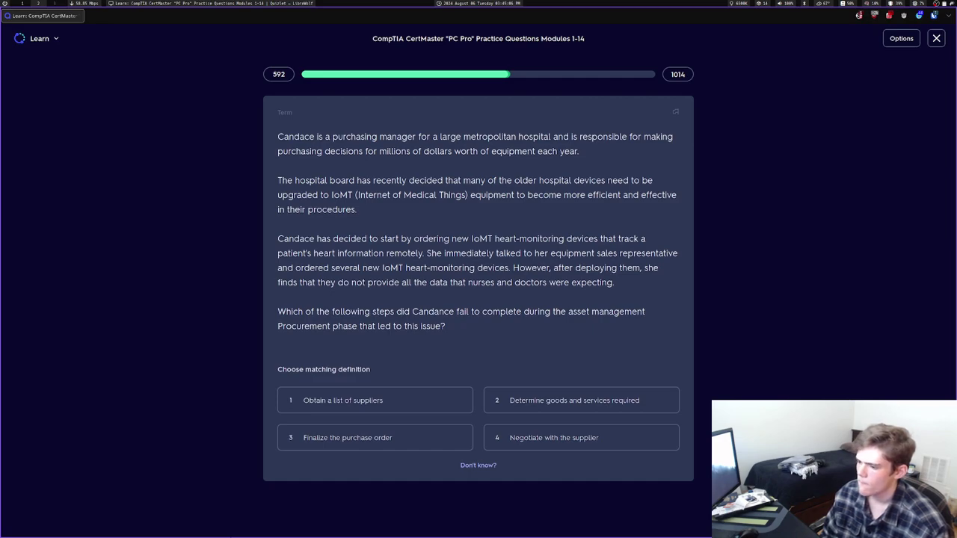
{"action": "key", "text": "2"}
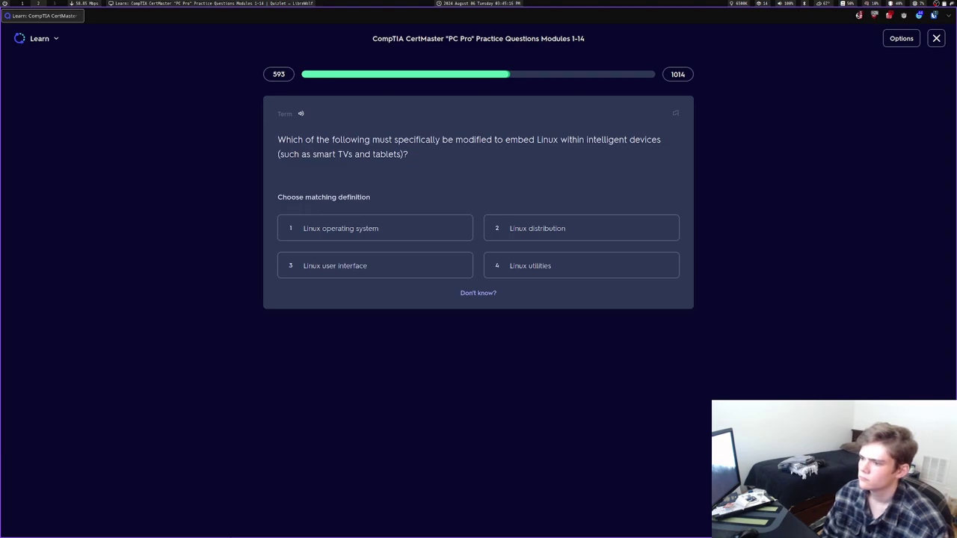
Answer Linux distribution for the embedded Linux question, Image deployment for the best installation type, and Boot Camp for running Windows on a macOS computer
{"action": "key", "text": "2"}
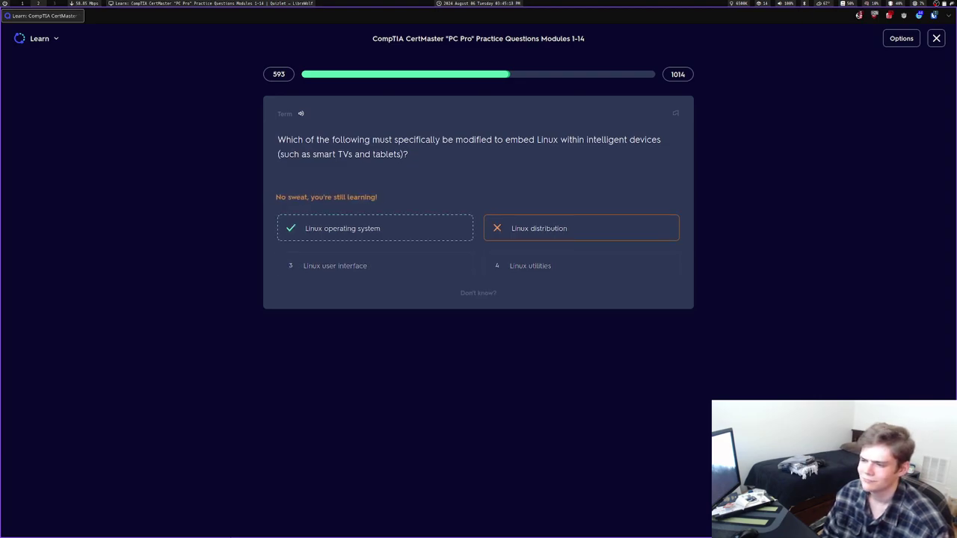
{"action": "key", "text": "space"}
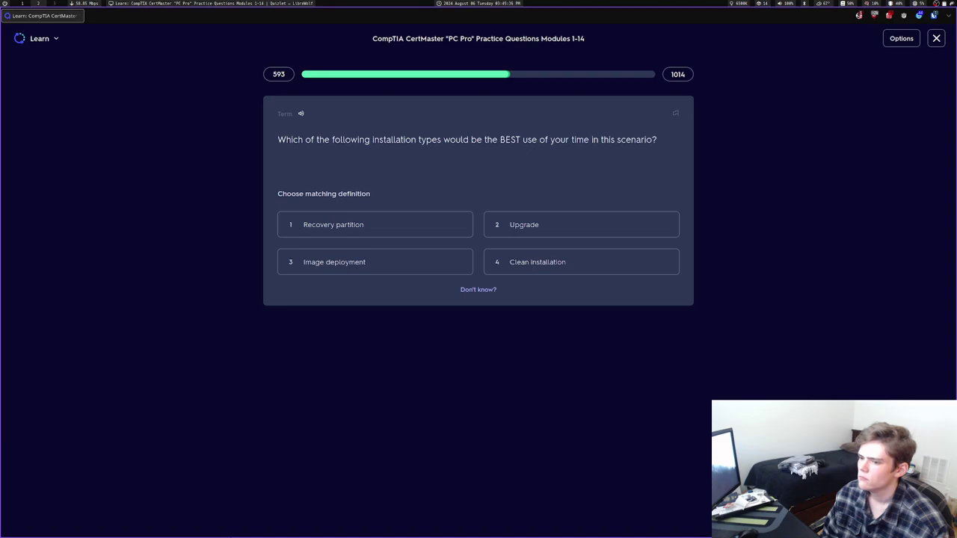
{"action": "key", "text": "3"}
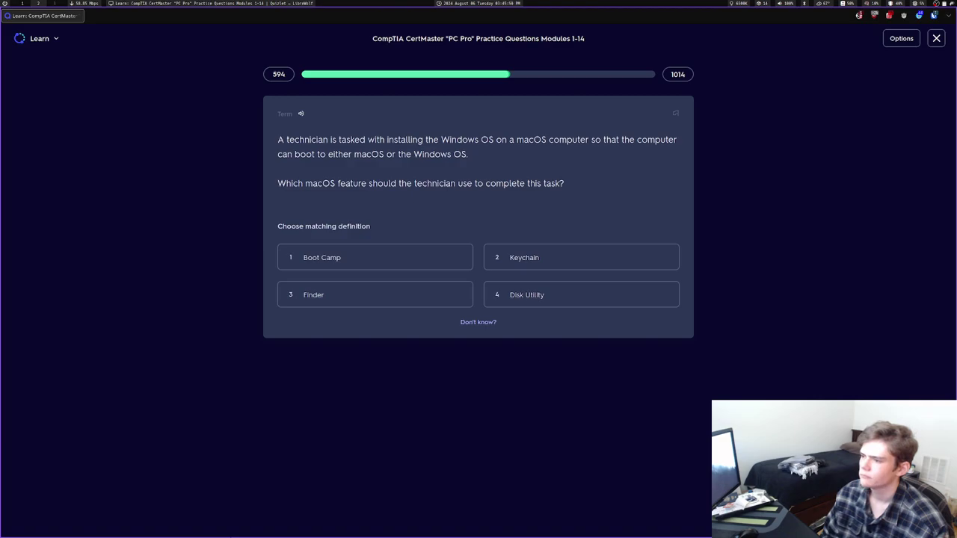
{"action": "key", "text": "1"}
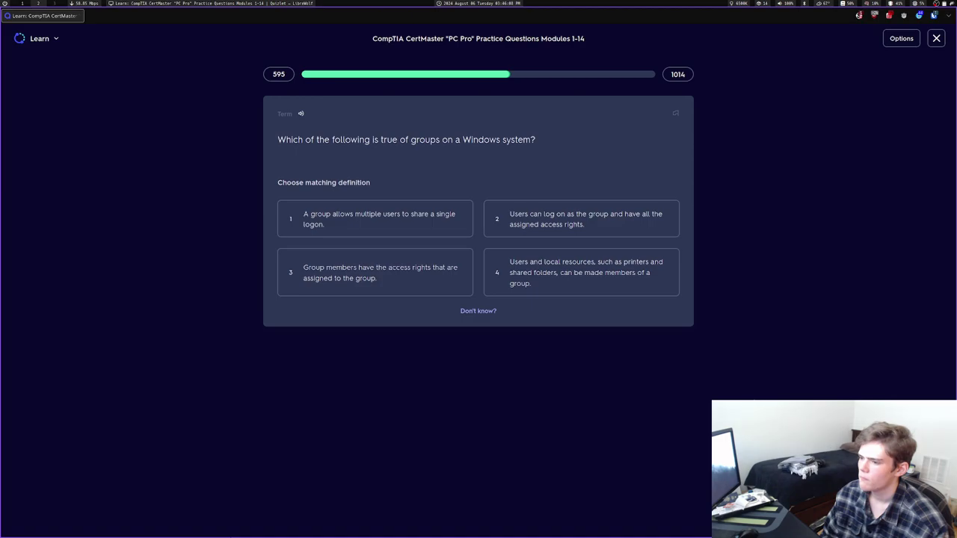
Answer members having the group's access rights for Windows groups, Adware for the pop-ups, and Linux operating system for the repeated question, and continue to the next round
{"action": "key", "text": "3"}
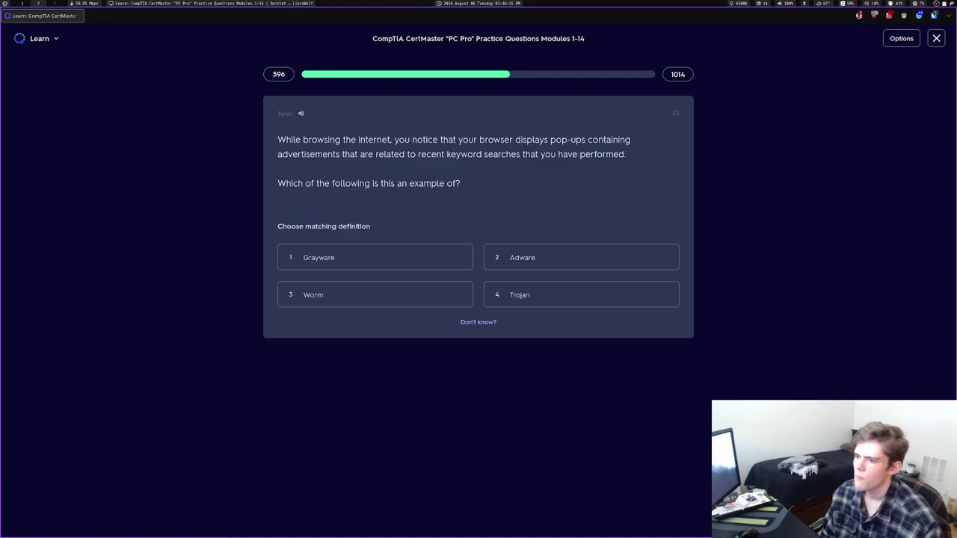
{"action": "key", "text": "2"}
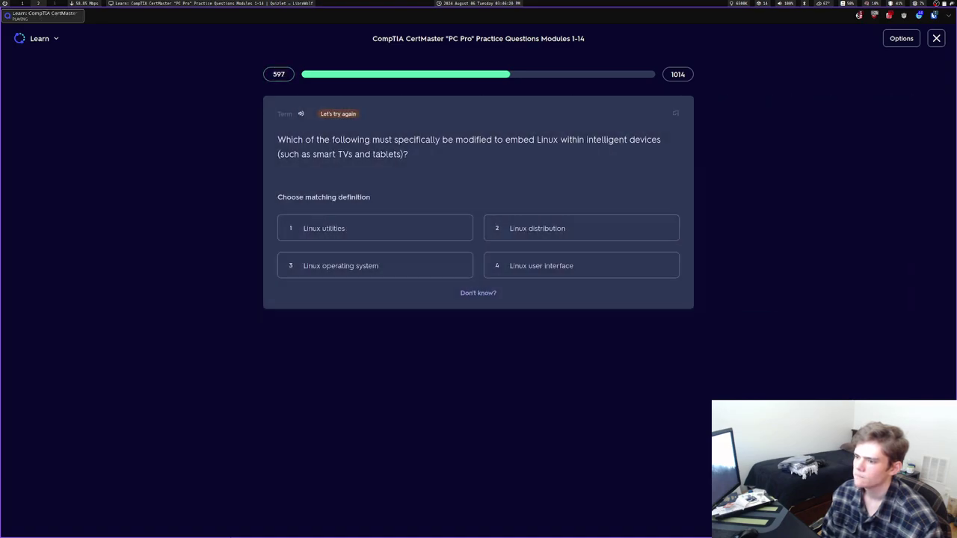
{"action": "key", "text": "3"}
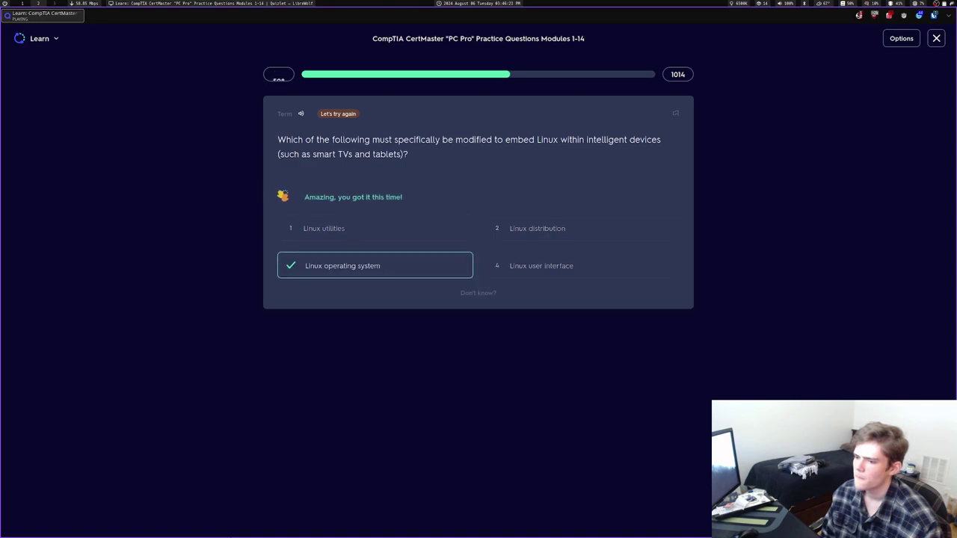
{"action": "key", "text": "Return"}
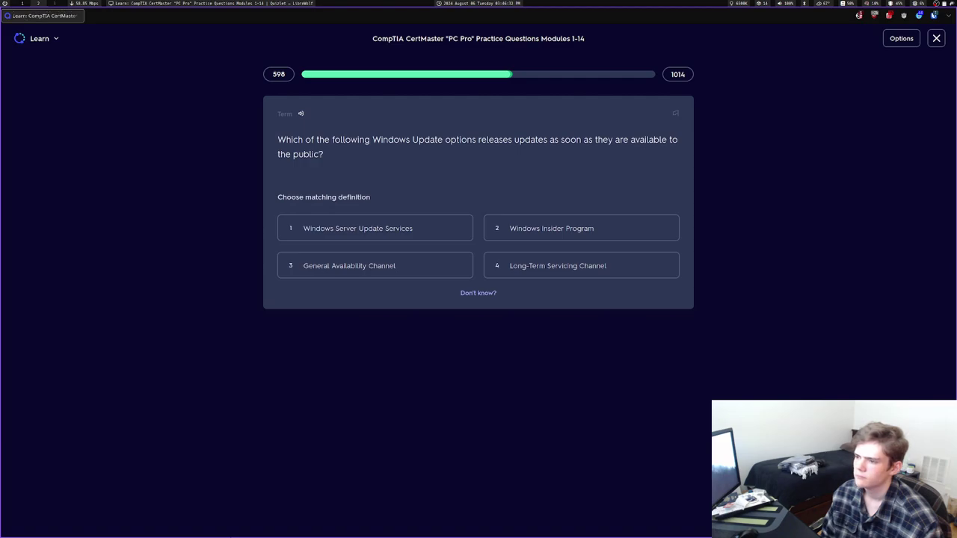
Answer Windows Insider Program for the public update option, Electrostatic discharge (ESD) for premature CPU failure, and GEO for the satellite radio service
{"action": "key", "text": "2"}
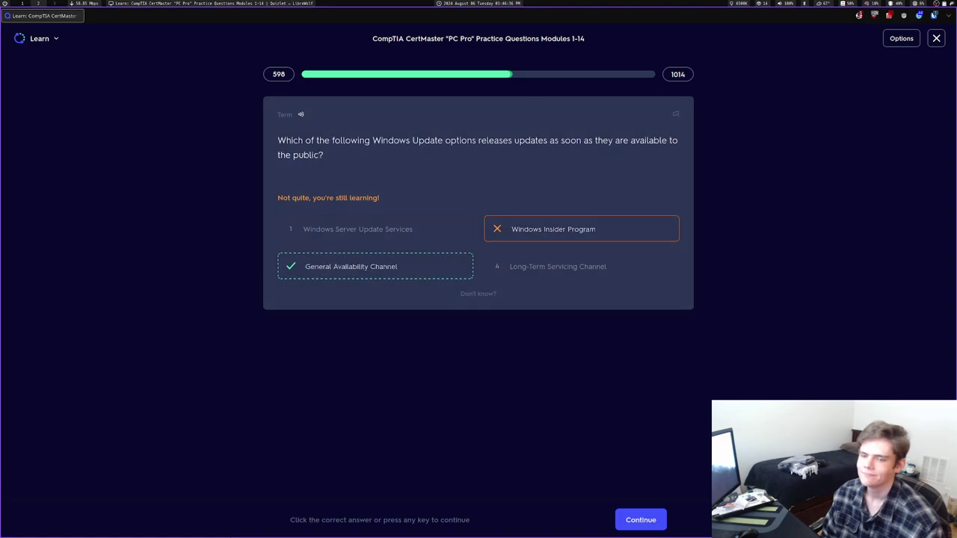
{"action": "key", "text": "Return"}
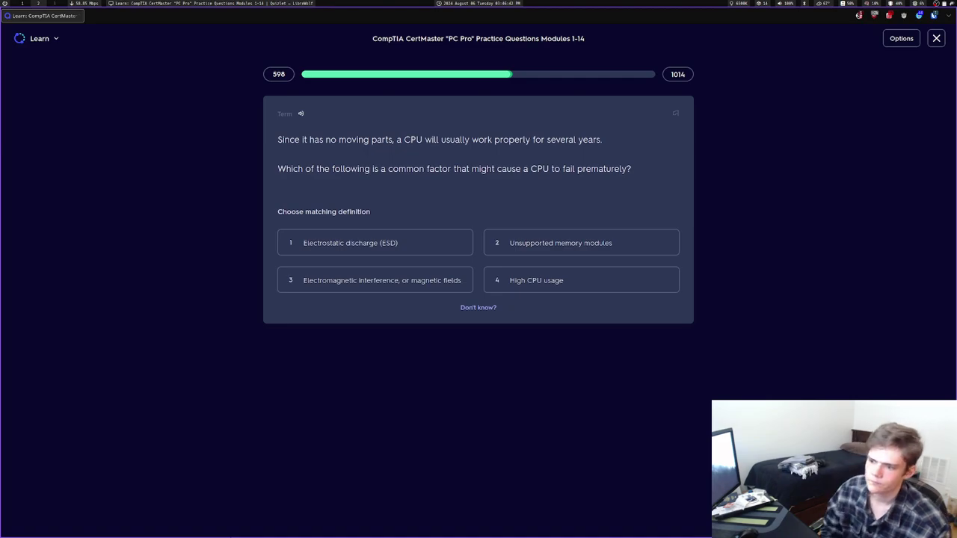
{"action": "key", "text": "1"}
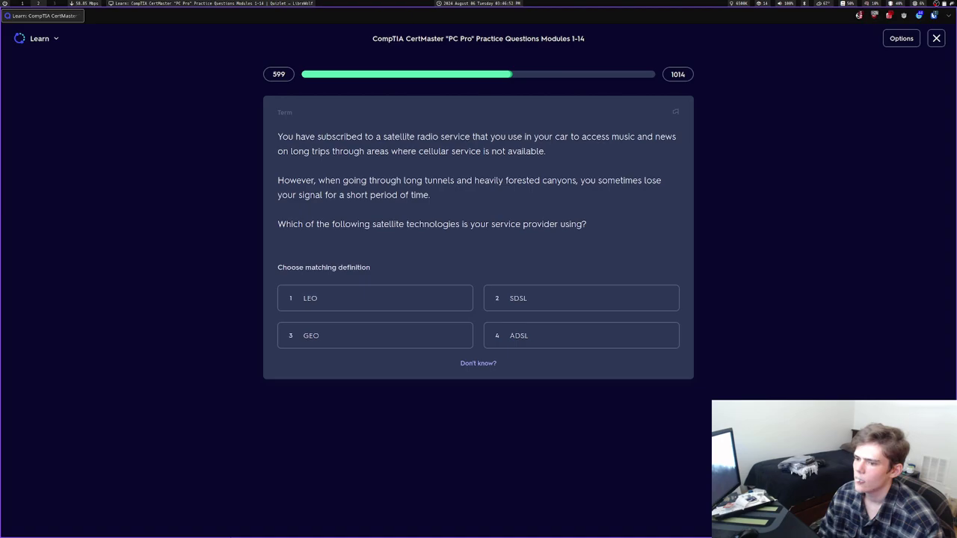
{"action": "key", "text": "3"}
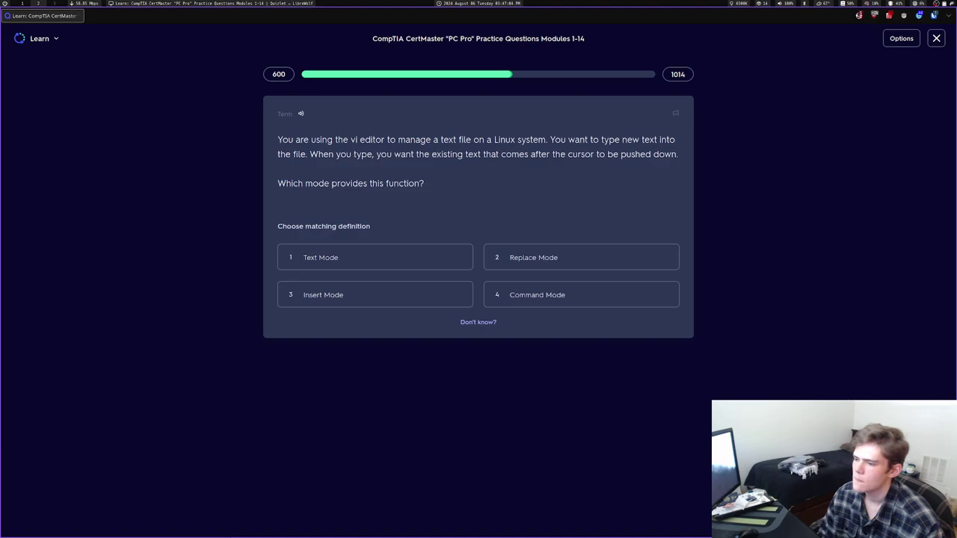
Answer Insert Mode for the vi editor, installing additional printer memory for the half-printed pages, and Use a heated bed for the warped 3D print
{"action": "key", "text": "3"}
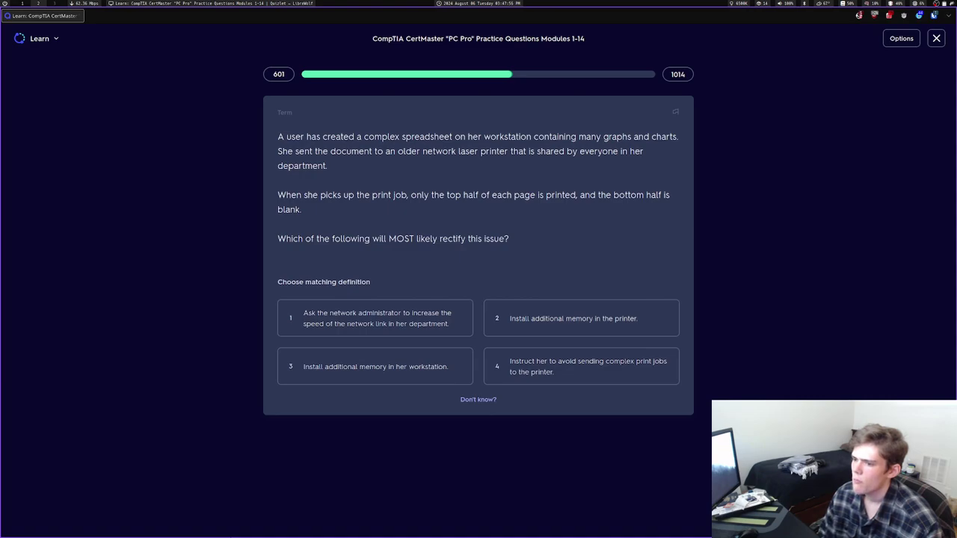
{"action": "key", "text": "2"}
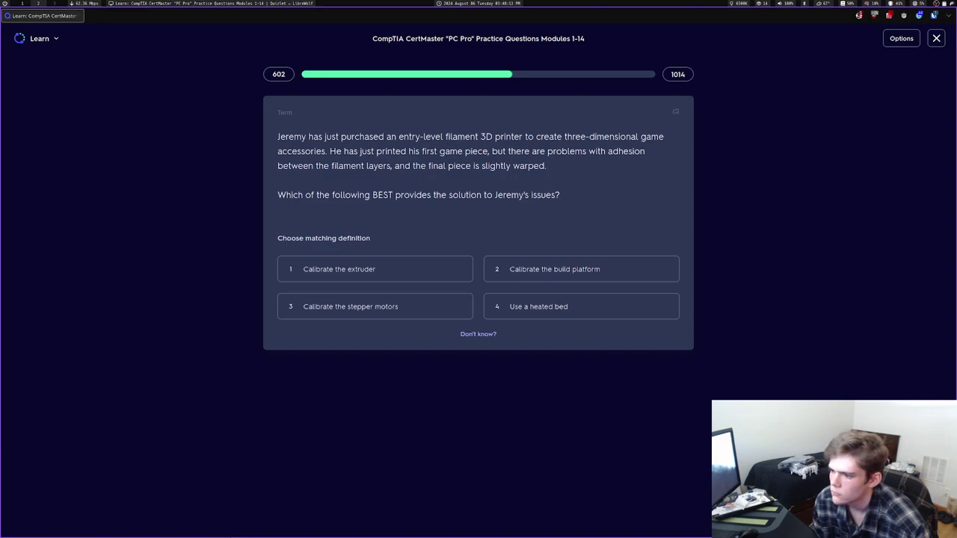
{"action": "key", "text": "4"}
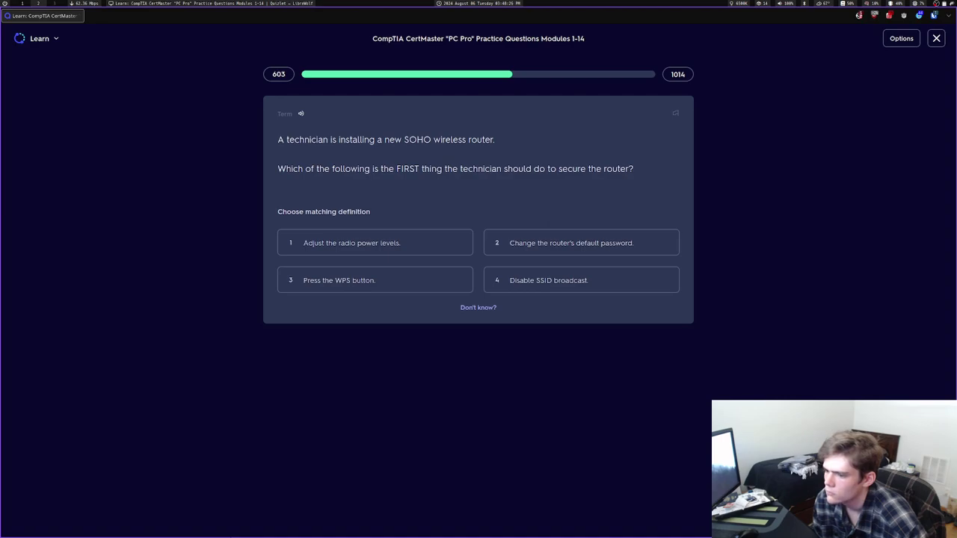
Answer changing the default password for the SOHO router and General Availability Channel for the repeated update question, and continue to the next round
{"action": "key", "text": "2"}
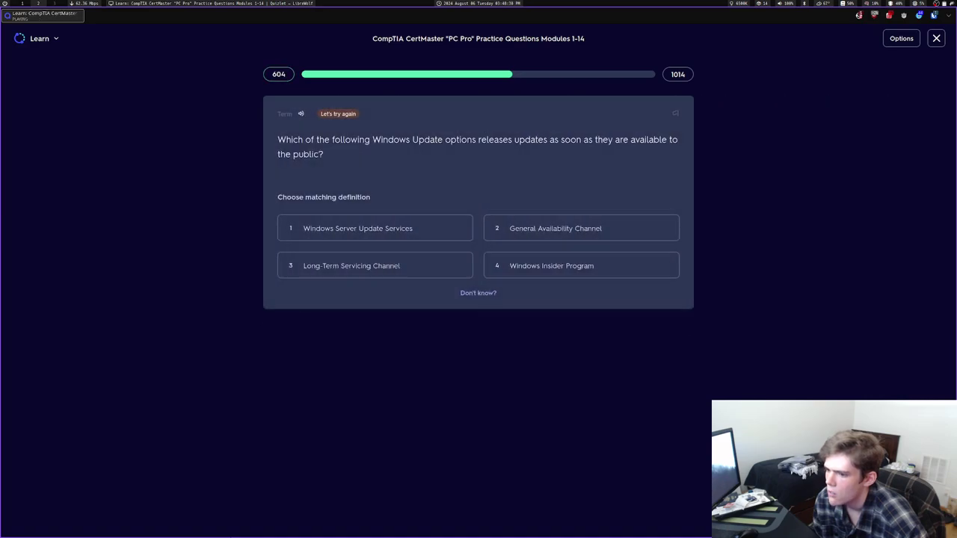
{"action": "key", "text": "2"}
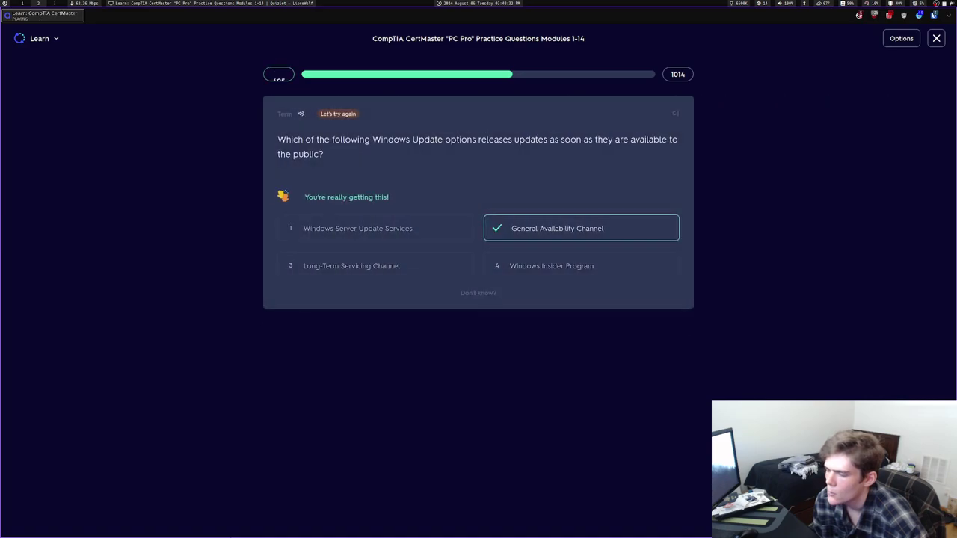
{"action": "key", "text": "Return"}
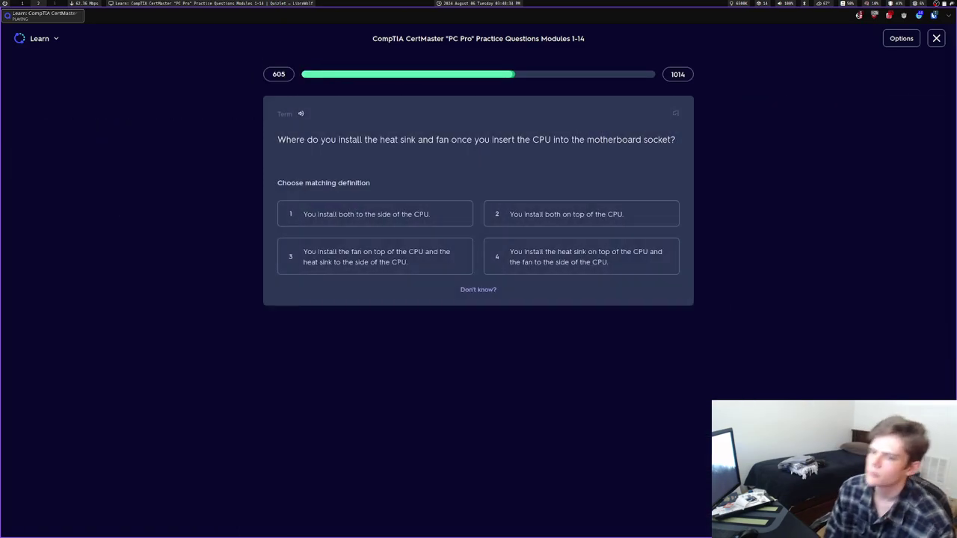
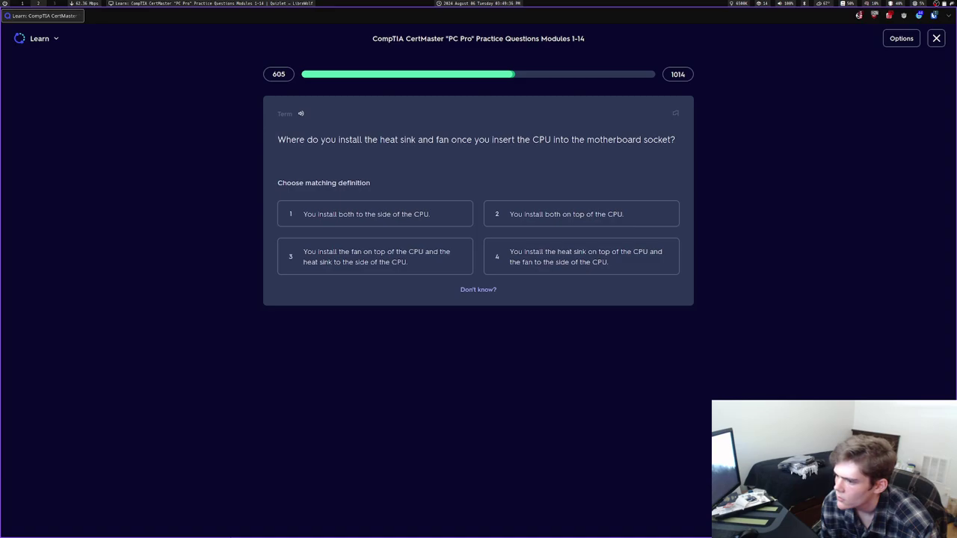
Answer both on top of the CPU, Hybrid cloud, managing background programs for the Services snap-in, and host components plus Hyper-V manager allocation for virtual machines
{"action": "key", "text": "2"}
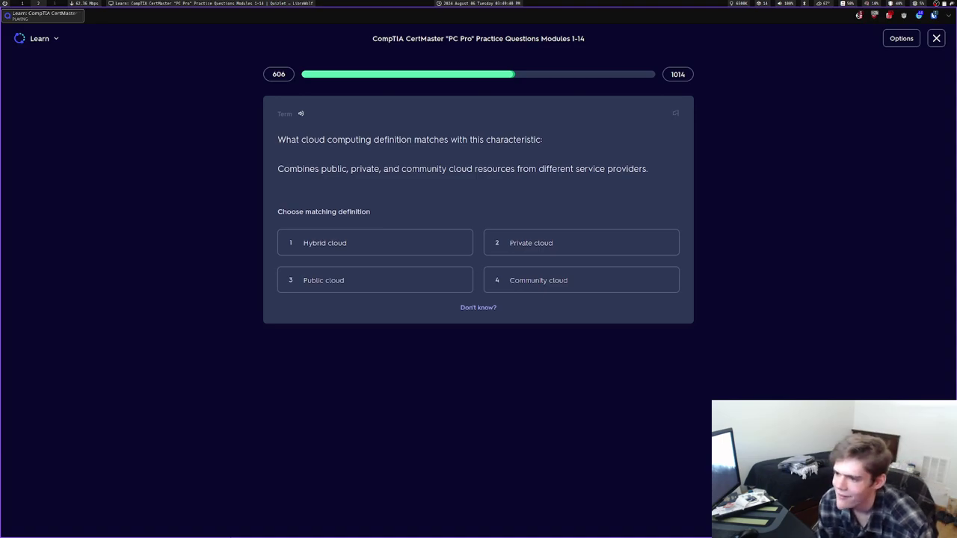
{"action": "key", "text": "1"}
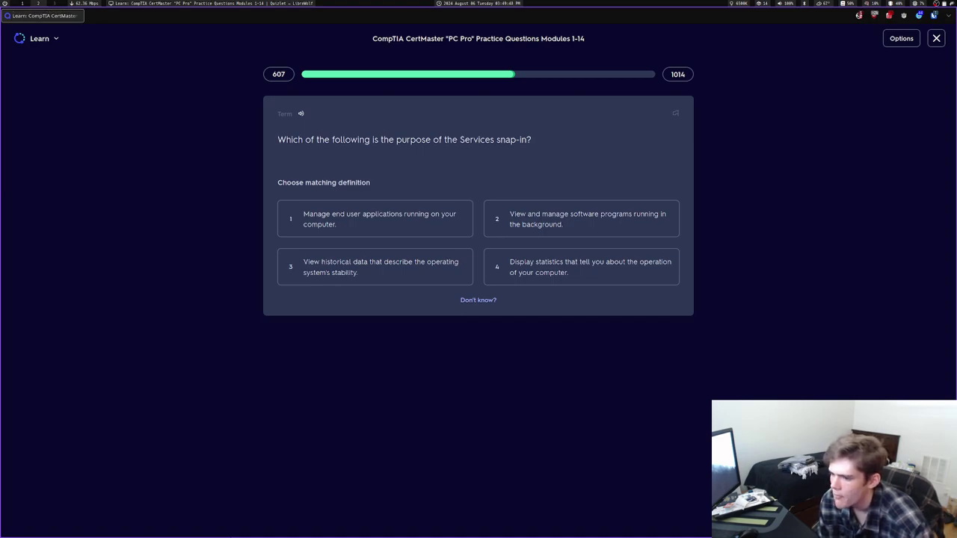
{"action": "key", "text": "2"}
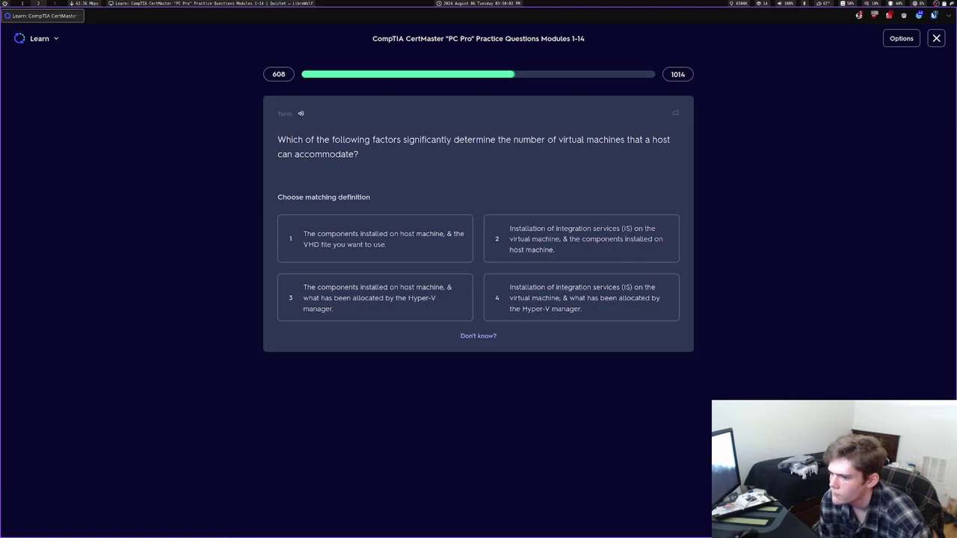
{"action": "key", "text": "3"}
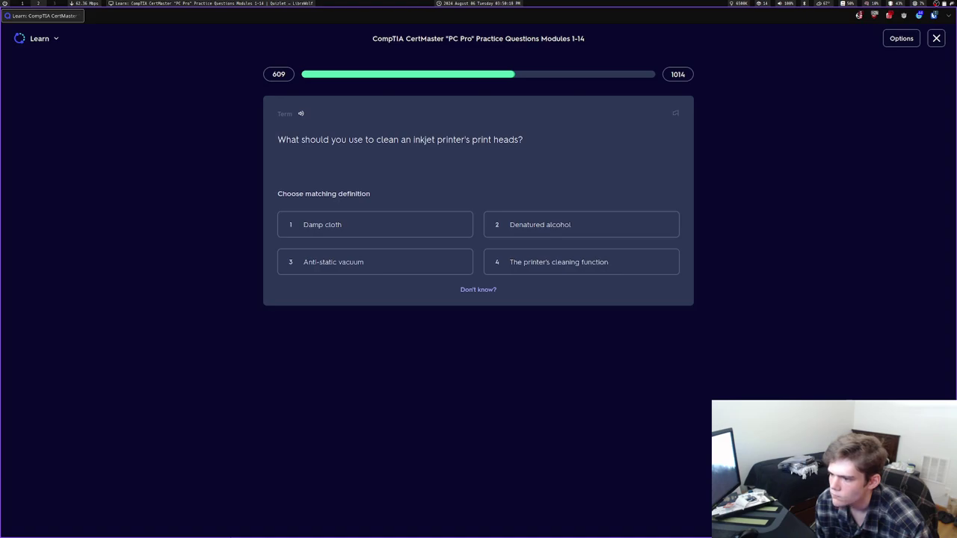
Answer the printer's cleaning function for inkjet heads, BIOS for CPU temperature, and calibrating for the failing laptop battery, and finish the round
{"action": "key", "text": "4"}
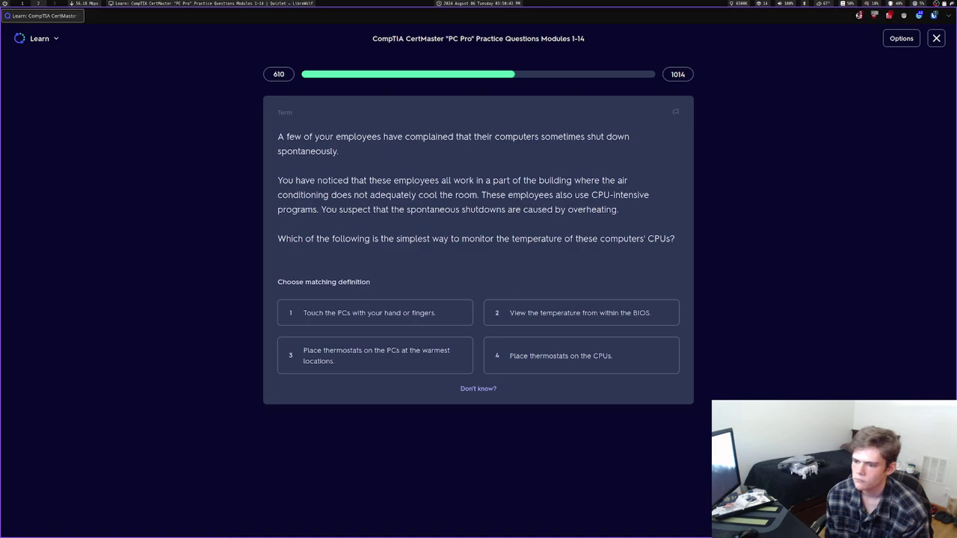
{"action": "key", "text": "2"}
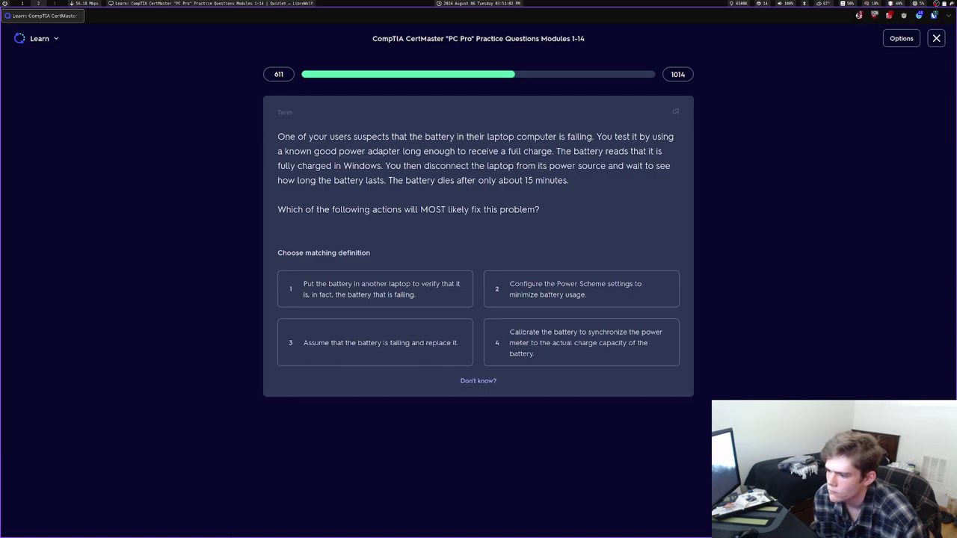
{"action": "key", "text": "4"}
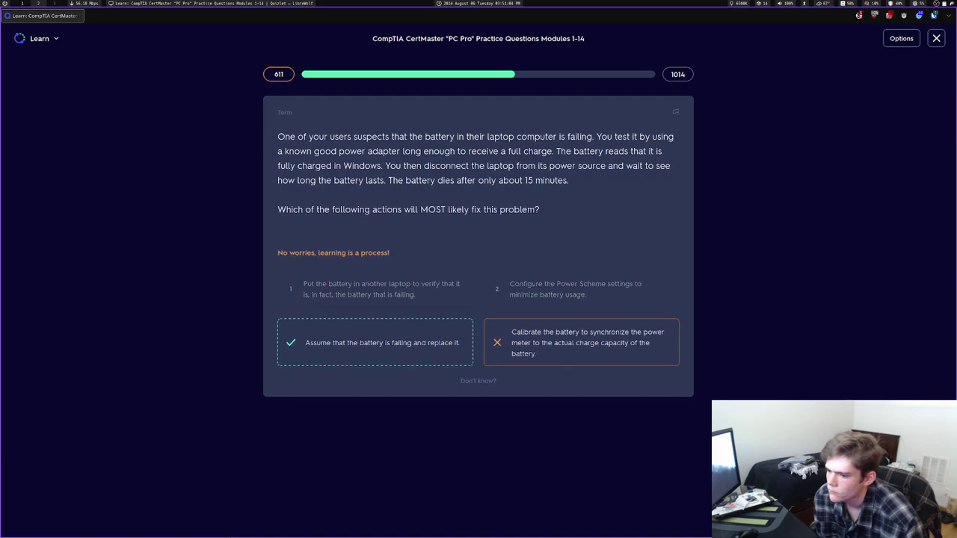
{"action": "key", "text": "Return"}
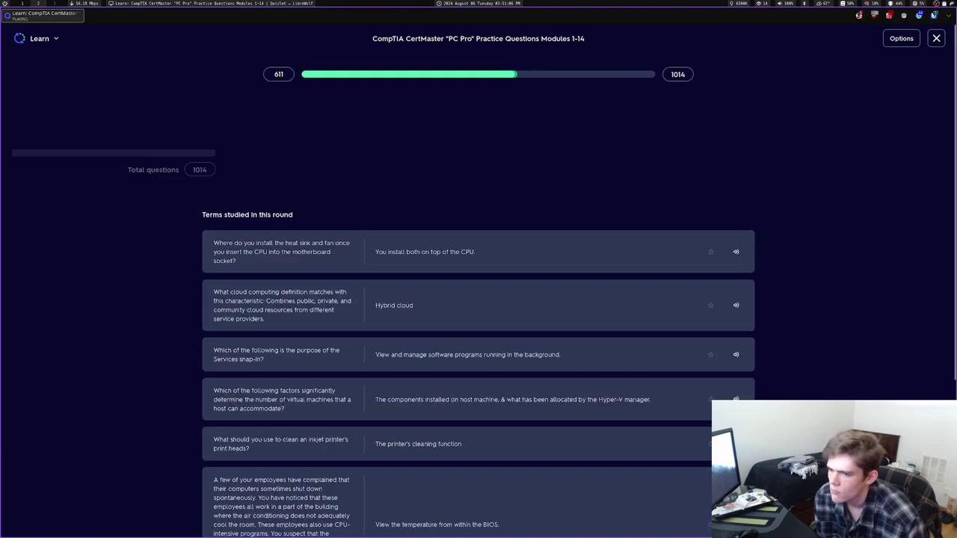
Answer replacing the battery for the repeated question, slower write speeds for DVD-R DL, Infrared for 2-meter wireless, and selecting a NIC for the external network
{"action": "key", "text": "1"}
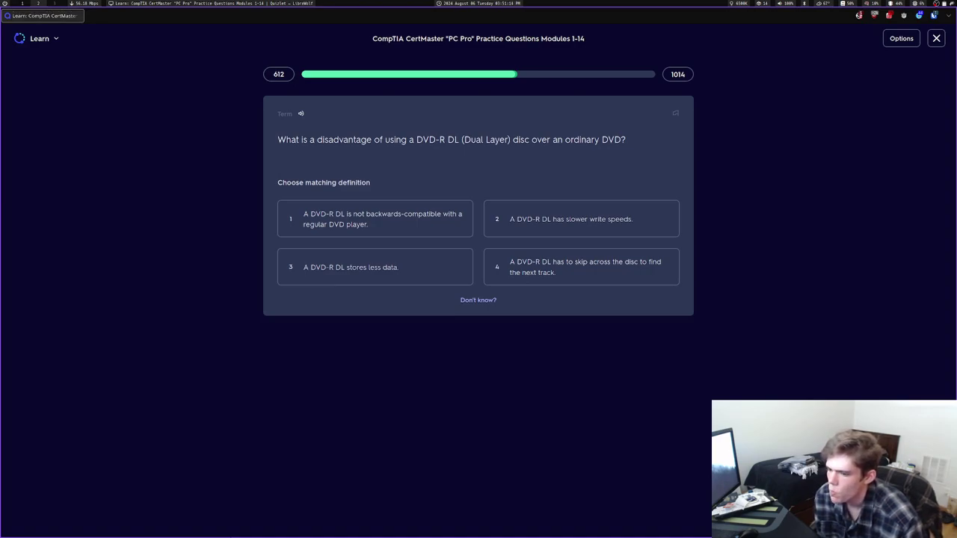
{"action": "key", "text": "2"}
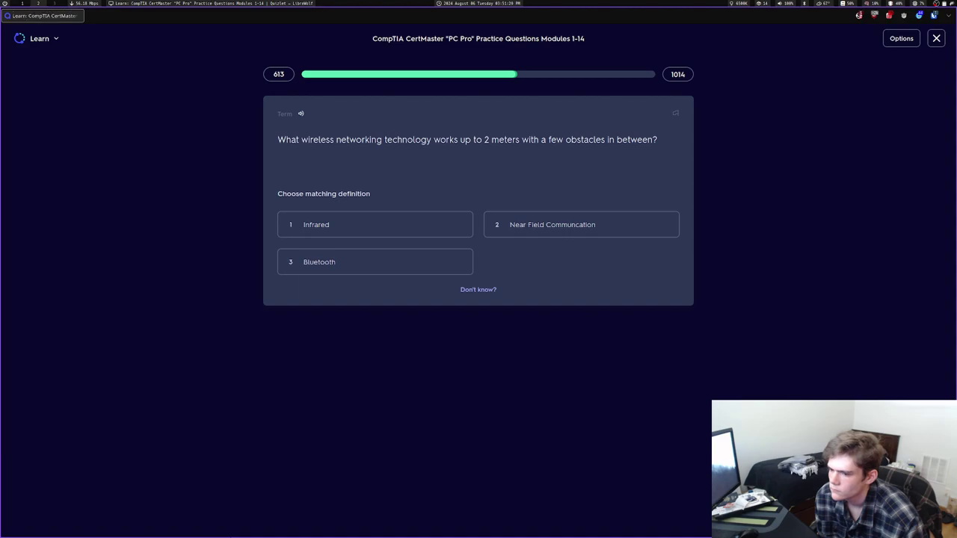
{"action": "key", "text": "1"}
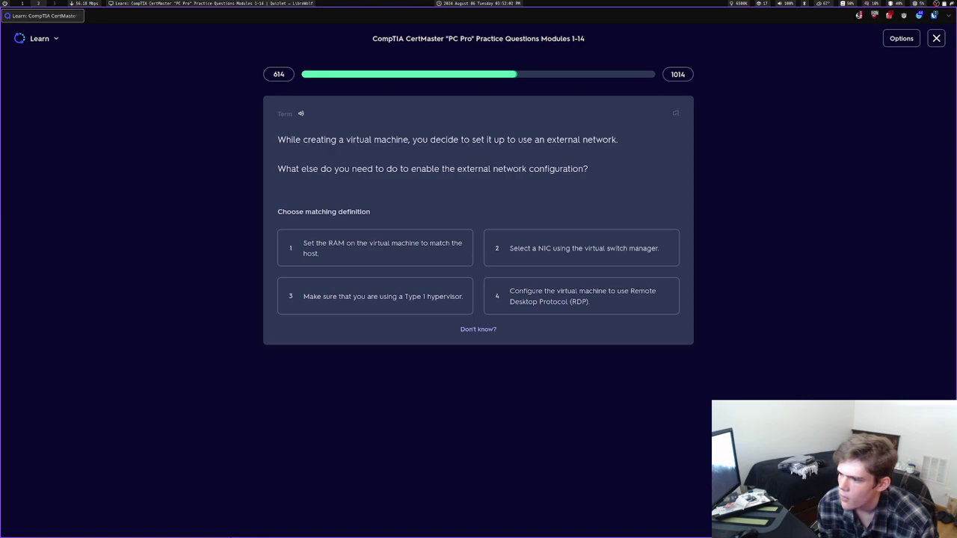
{"action": "key", "text": "2"}
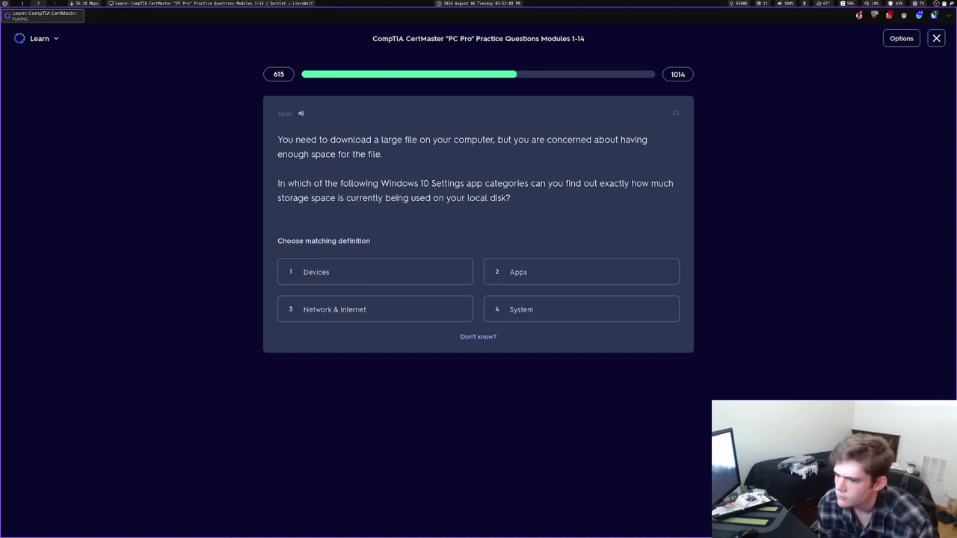
Answer System for checking storage space, proper plugging-in for the USB device, and Basic Disk for contiguous volumes, and continue to the next round
{"action": "key", "text": "4"}
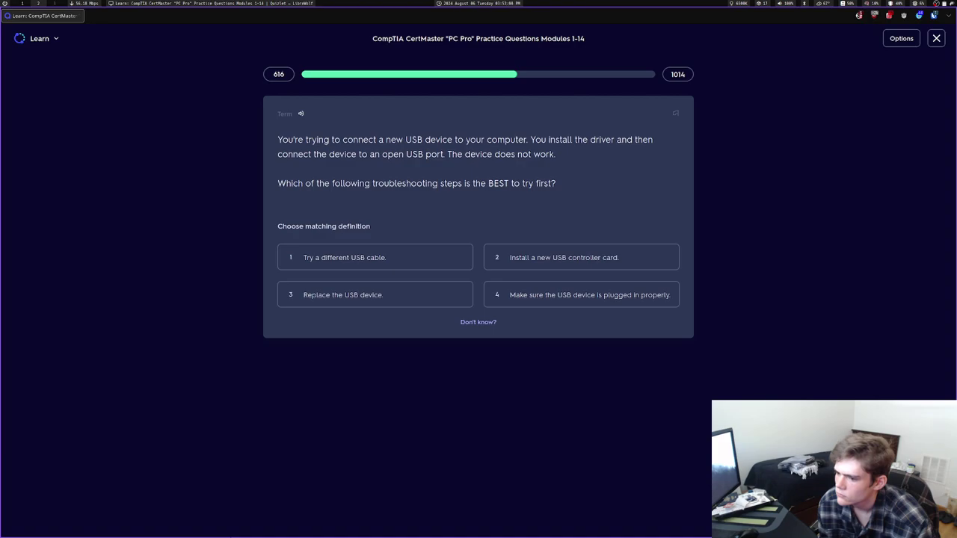
{"action": "key", "text": "4"}
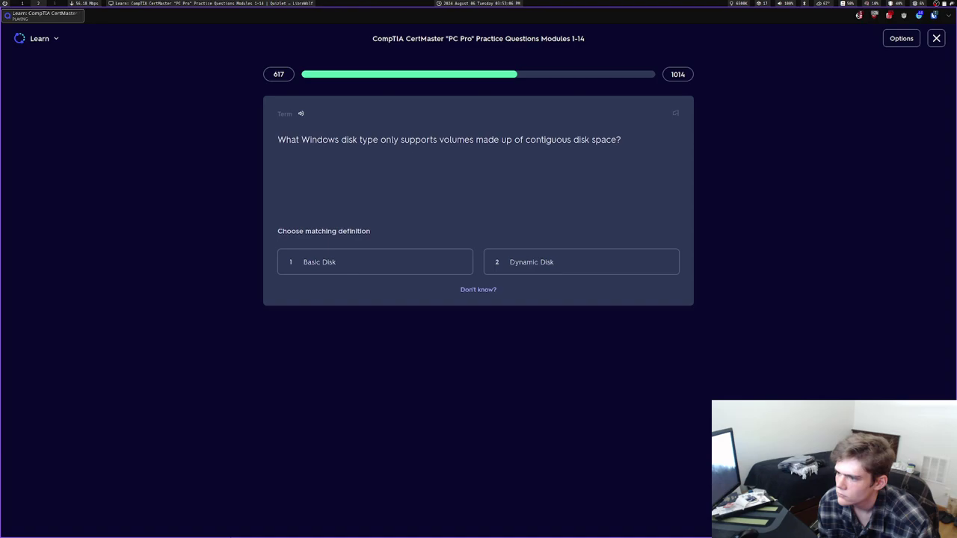
{"action": "key", "text": "1"}
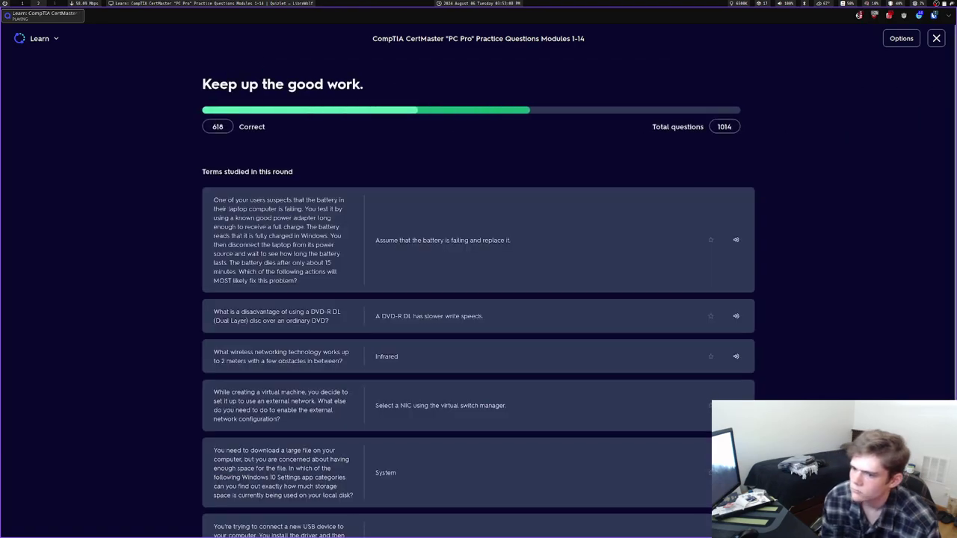
{"action": "key", "text": "Return"}
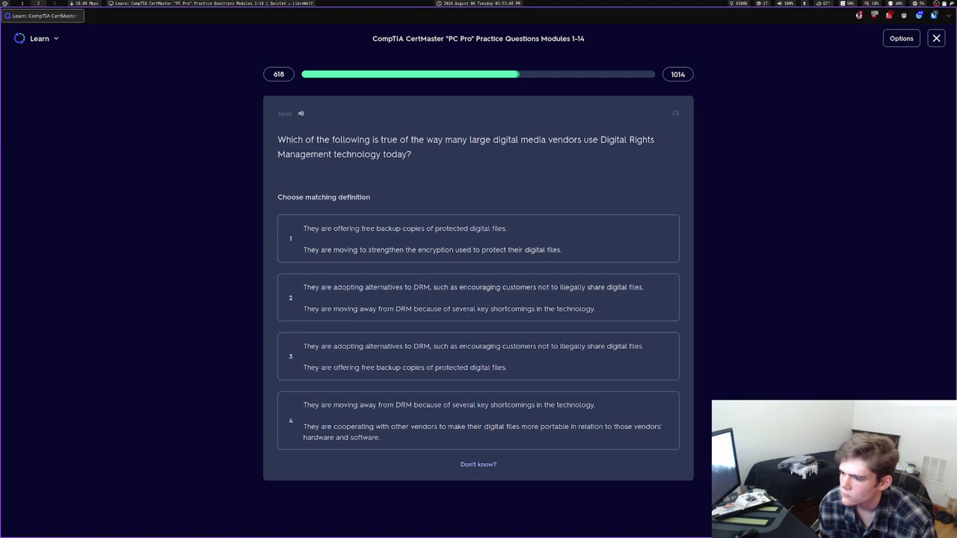
Answer adopting alternatives to and moving away from DRM, Router for internet access, Training contracts for open-source revenue, and group membership for the blocked installation
{"action": "key", "text": "2"}
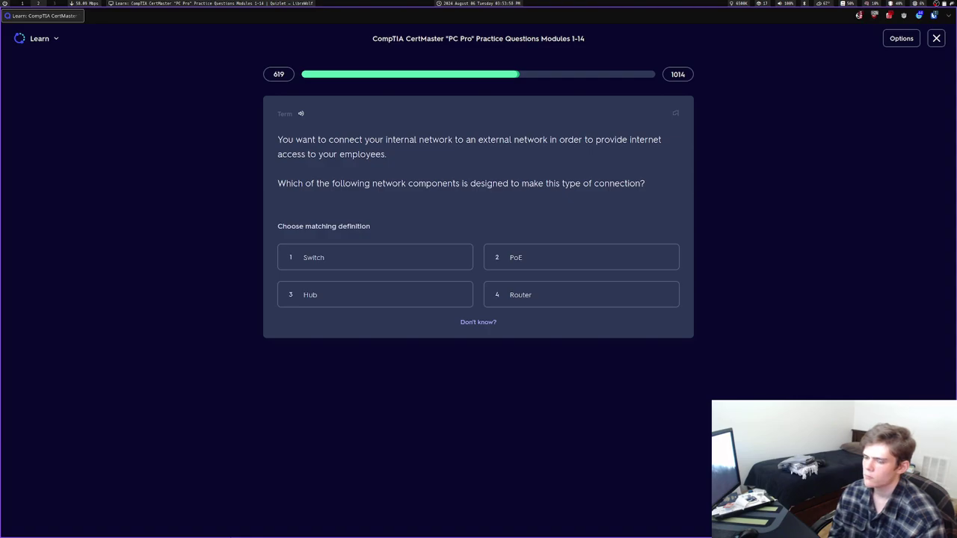
{"action": "key", "text": "4"}
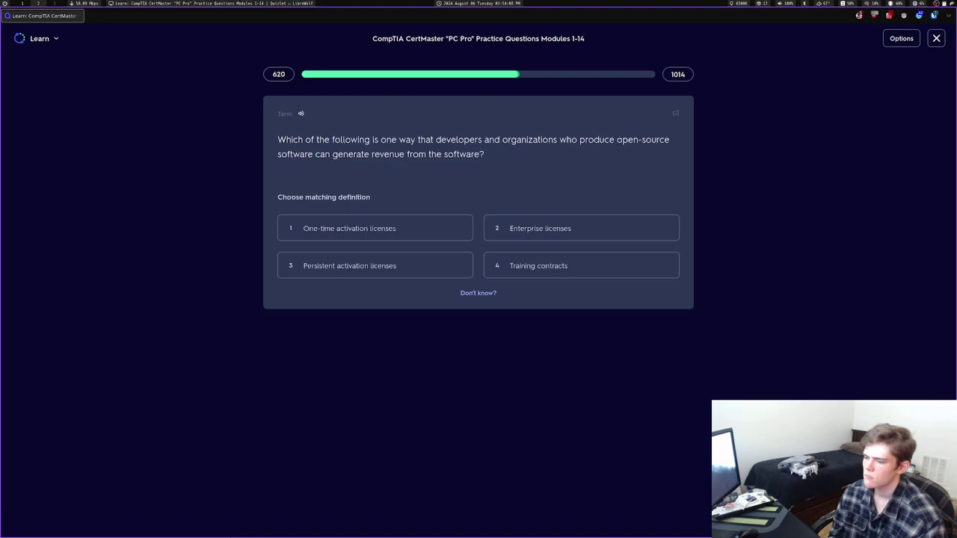
{"action": "key", "text": "4"}
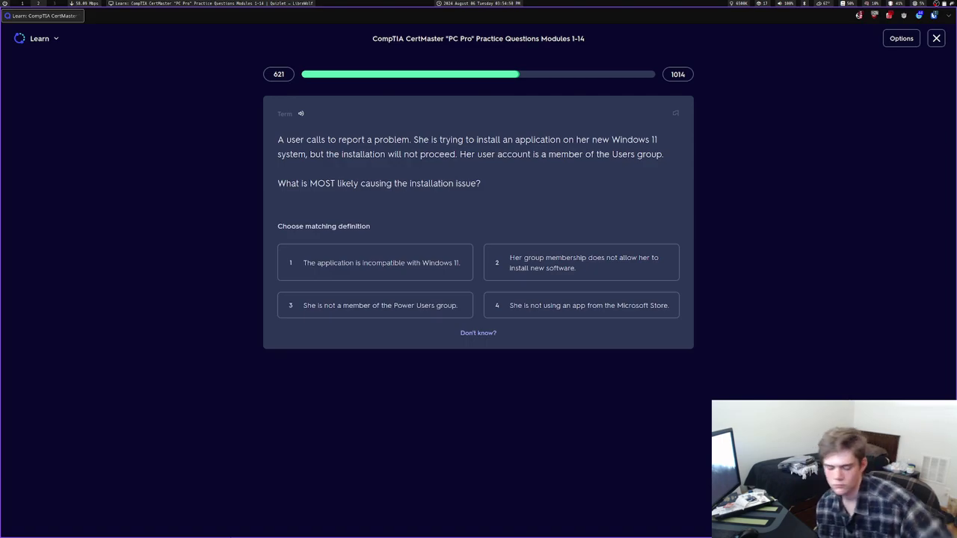
{"action": "key", "text": "2"}
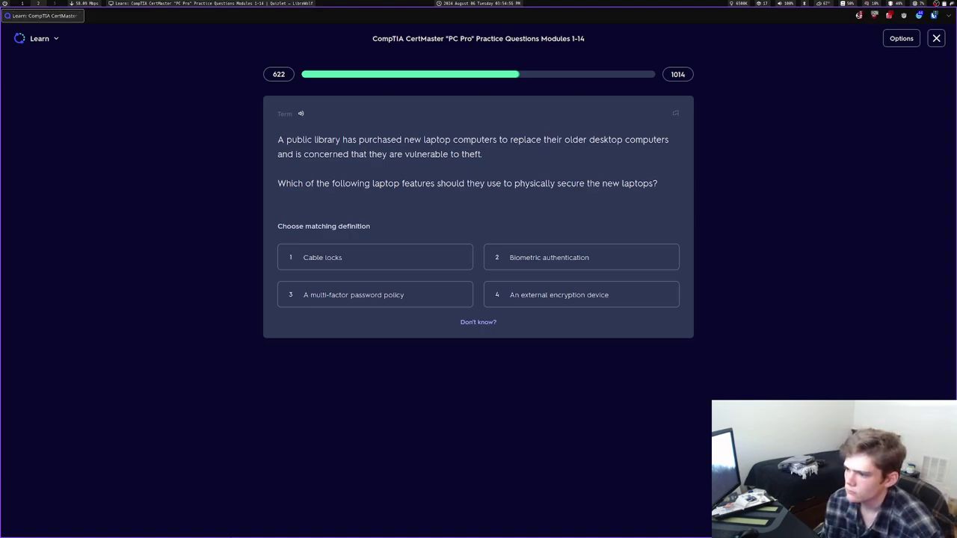
Answer Cable locks for the library laptops, PCI Express (PCIe) for the bus type, and Ethernet patch panel for the wall plates, and continue to the next round
{"action": "key", "text": "1"}
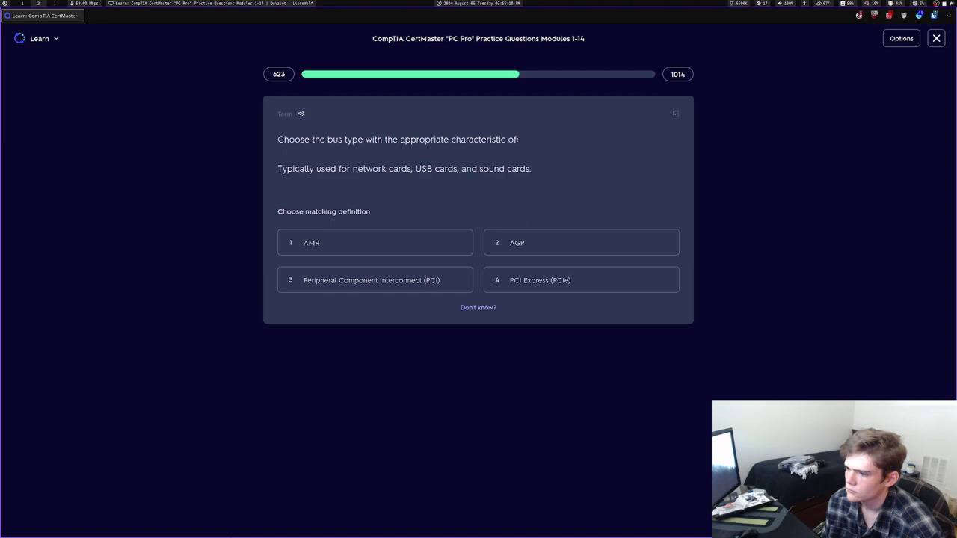
{"action": "key", "text": "4"}
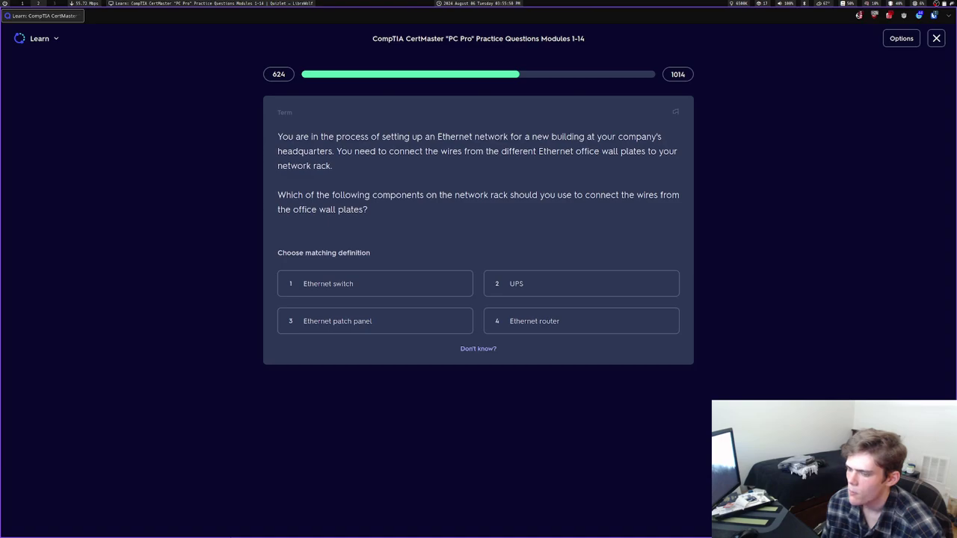
{"action": "key", "text": "3"}
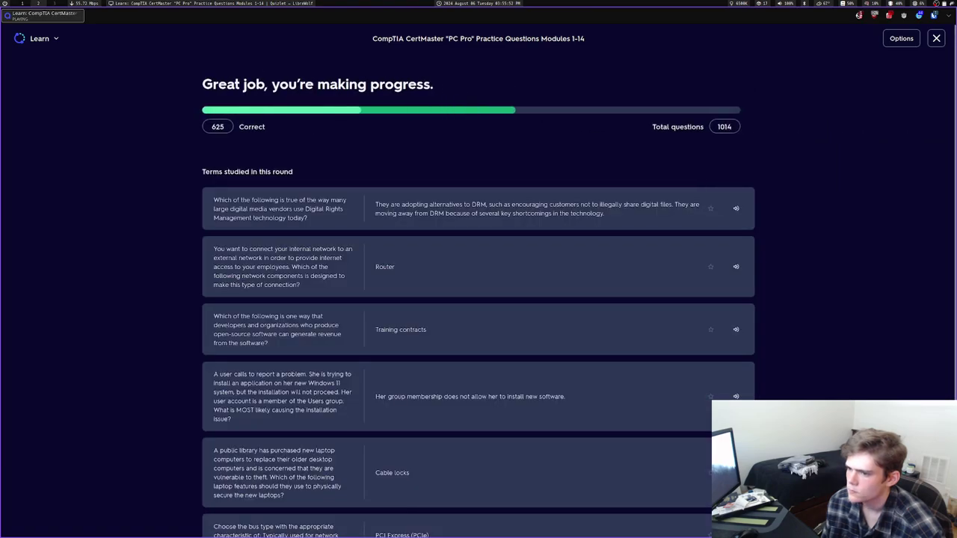
{"action": "key", "text": "Return"}
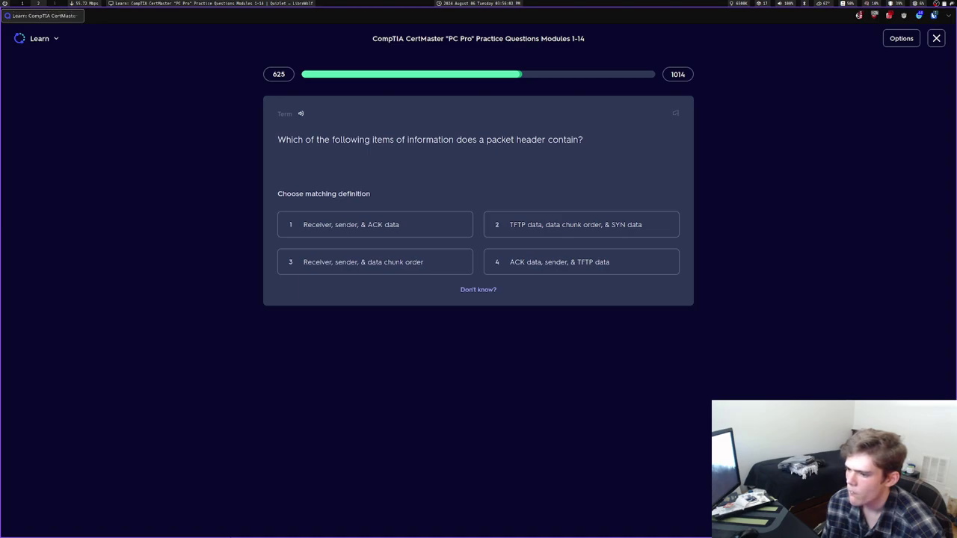
Answer receiver, sender and data chunk order; feed rollers and tray alignment guide; disabling then enabling devices and services one by one; and Memory for multiple applications
{"action": "key", "text": "3"}
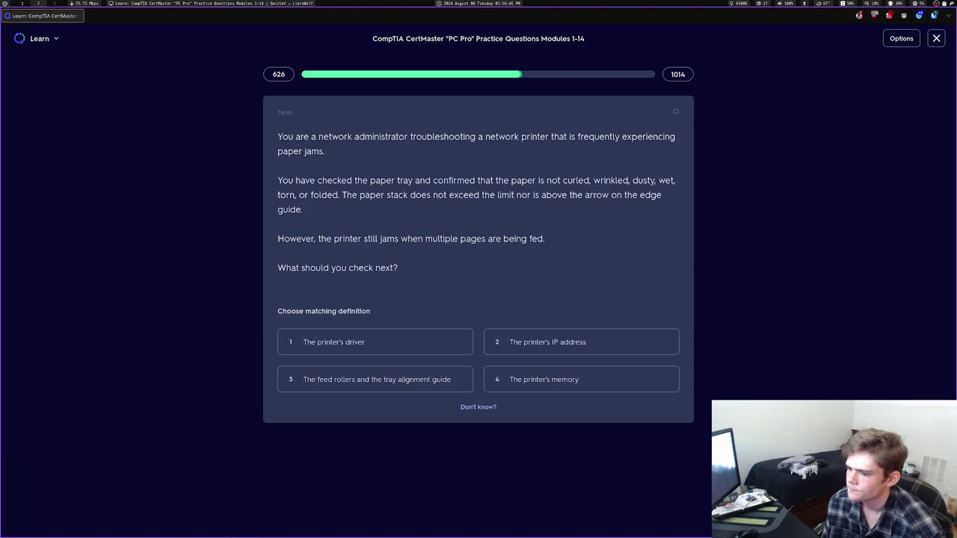
{"action": "key", "text": "3"}
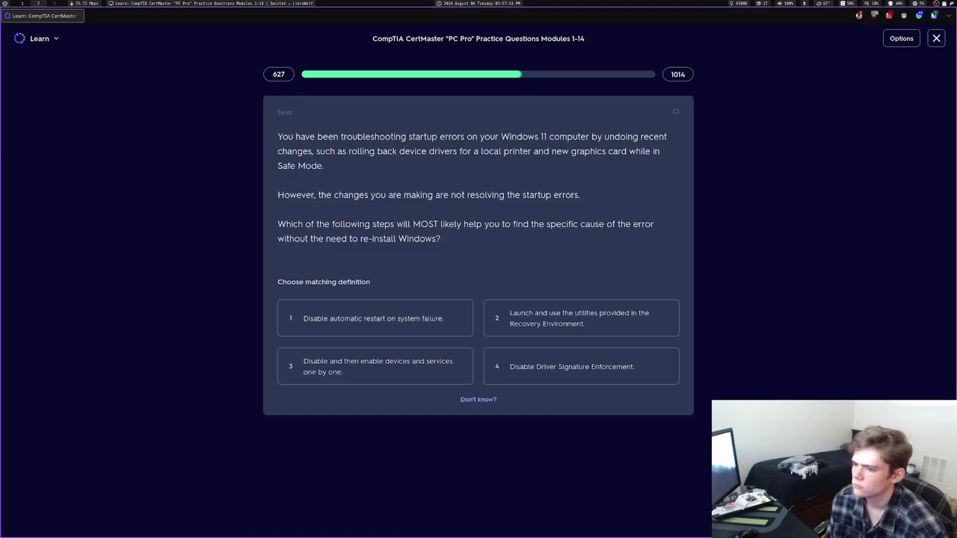
{"action": "key", "text": "3"}
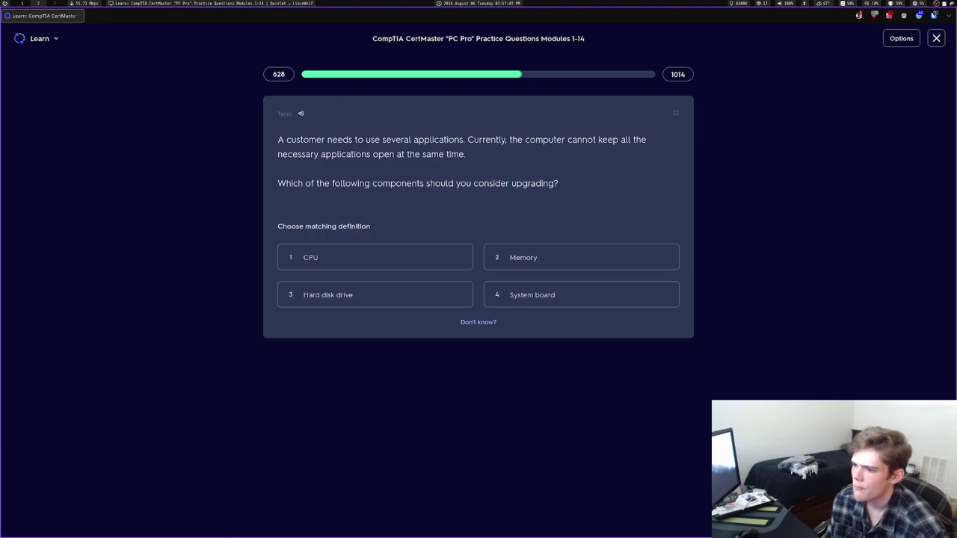
{"action": "key", "text": "2"}
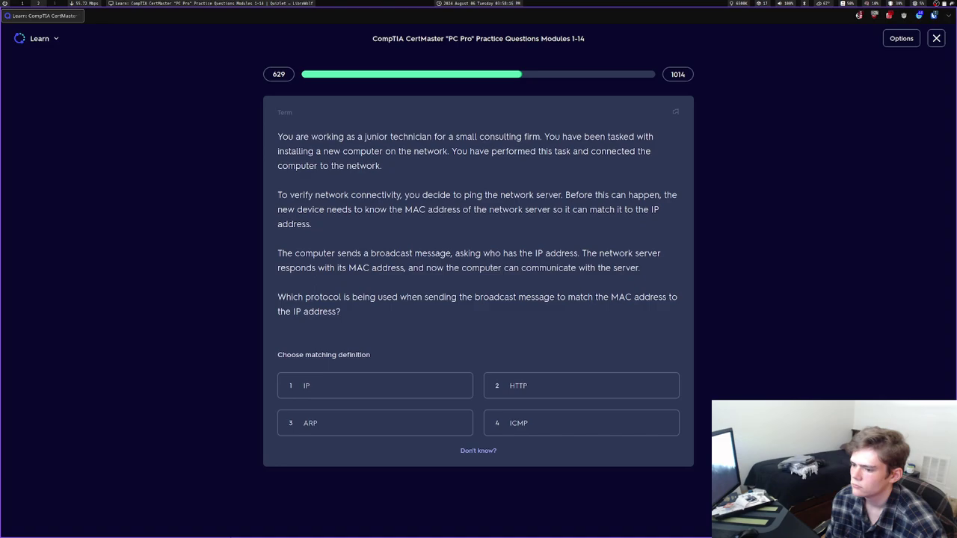
Answer ARP for the MAC address broadcast, Kerberos for Active Directory, and Apps for Skype camera access, and continue to the next round
{"action": "key", "text": "3"}
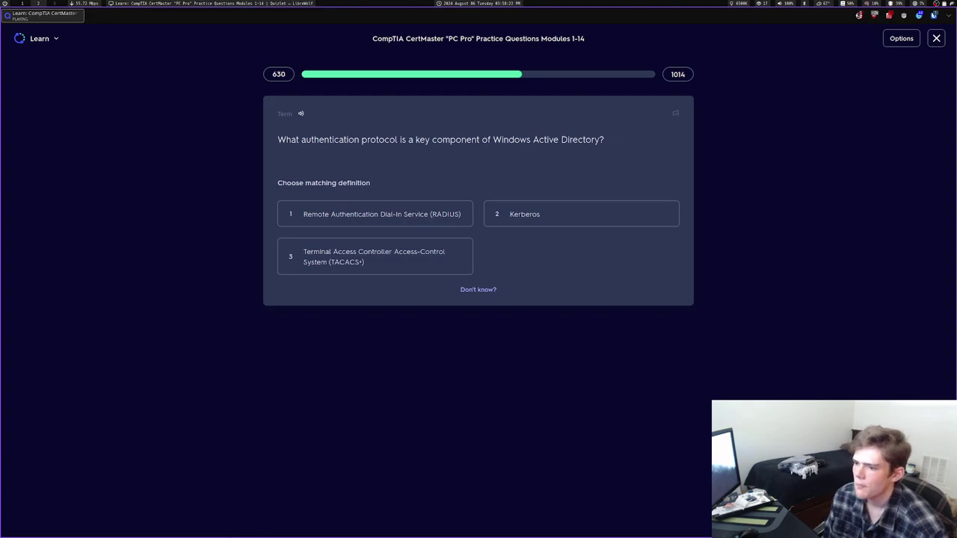
{"action": "key", "text": "2"}
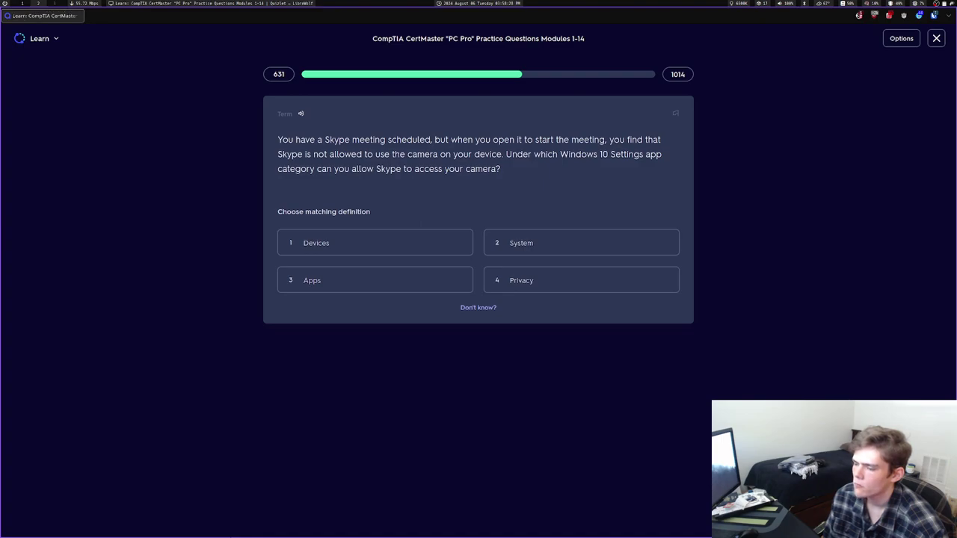
{"action": "key", "text": "3"}
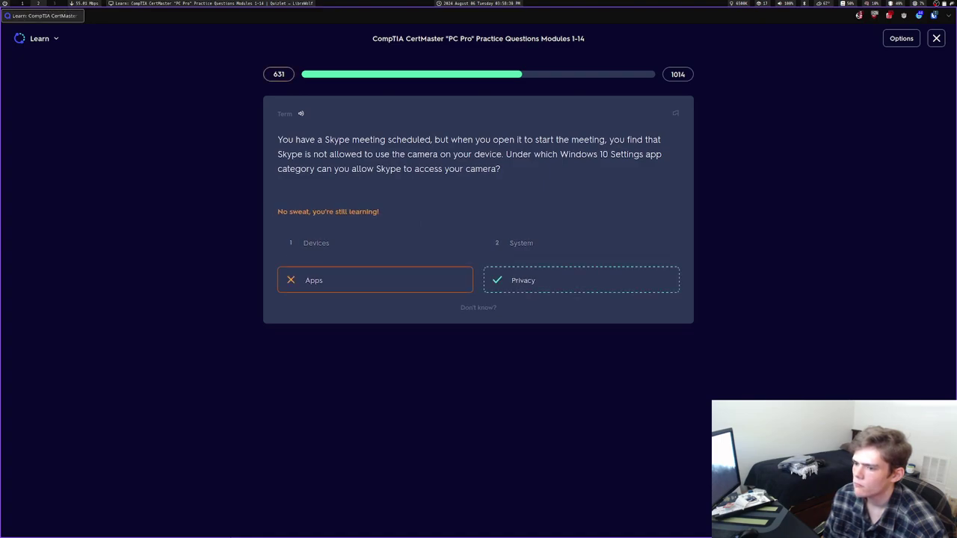
{"action": "key", "text": "Return"}
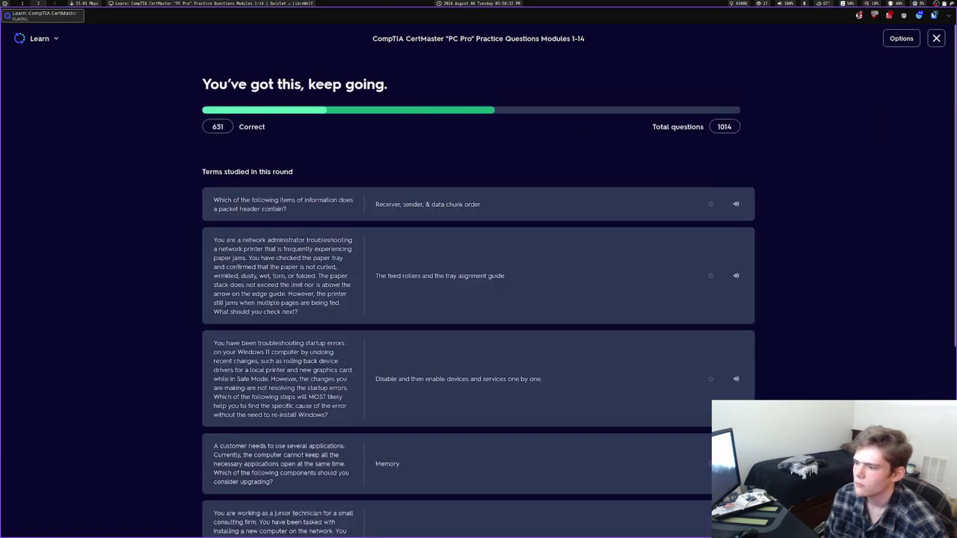
{"action": "key", "text": "Return"}
Answer Privacy for the repeated Skype camera question, Updates and Security for the Windows 11 upgrade, Chain of custody for evidence, and Disk Cleanup for removable files
{"action": "key", "text": "2"}
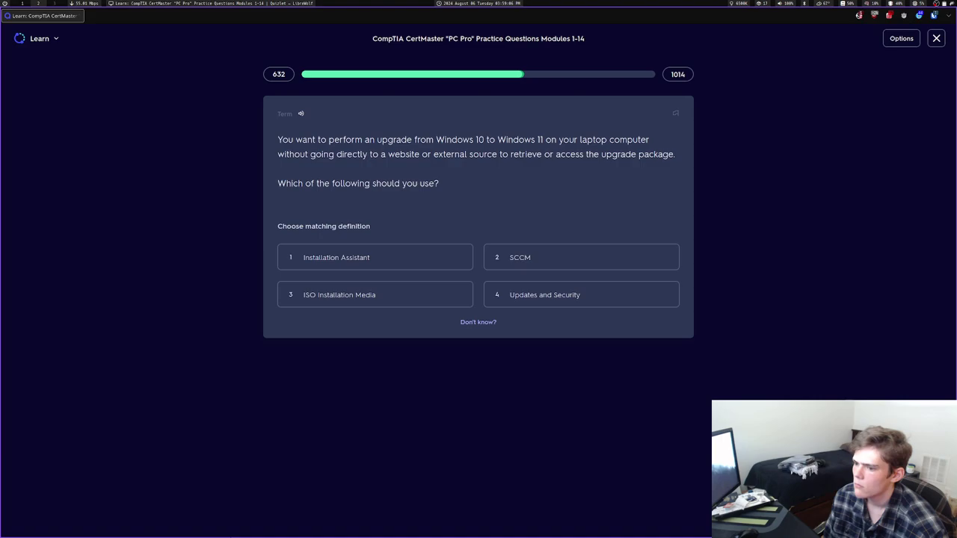
{"action": "key", "text": "4"}
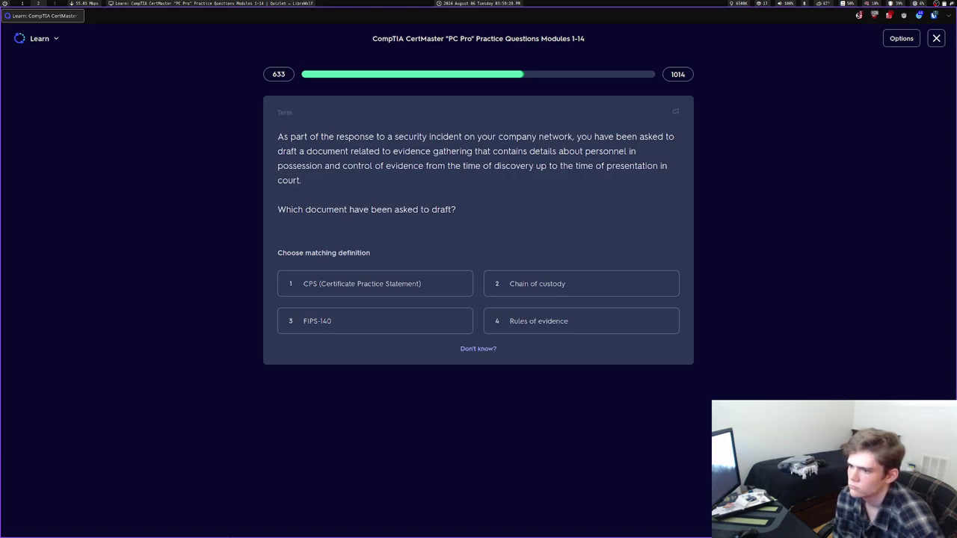
{"action": "key", "text": "2"}
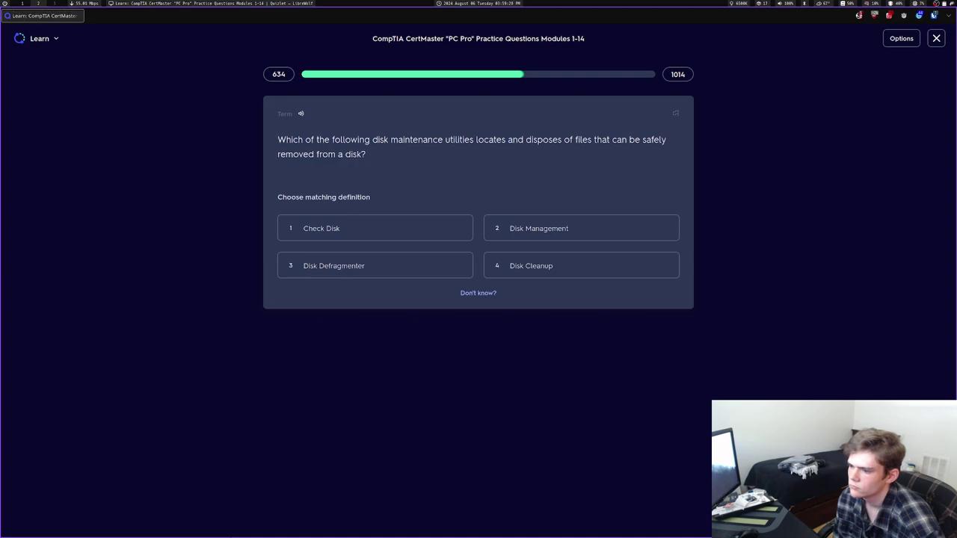
{"action": "key", "text": "4"}
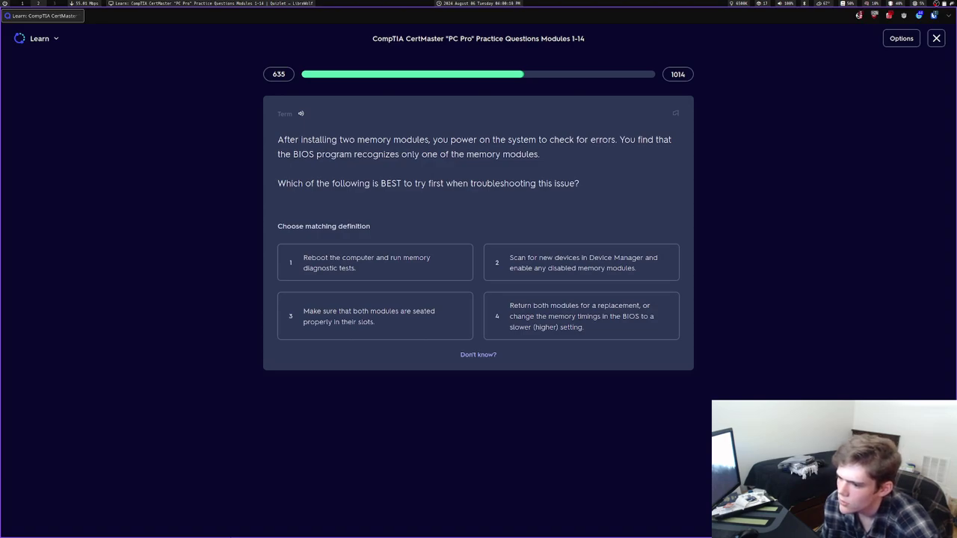
Answer checking that both memory modules are seated, moving modules to the correct slots for dual-channel, and Three-way mirror for three storage devices, and finish the round
{"action": "key", "text": "3"}
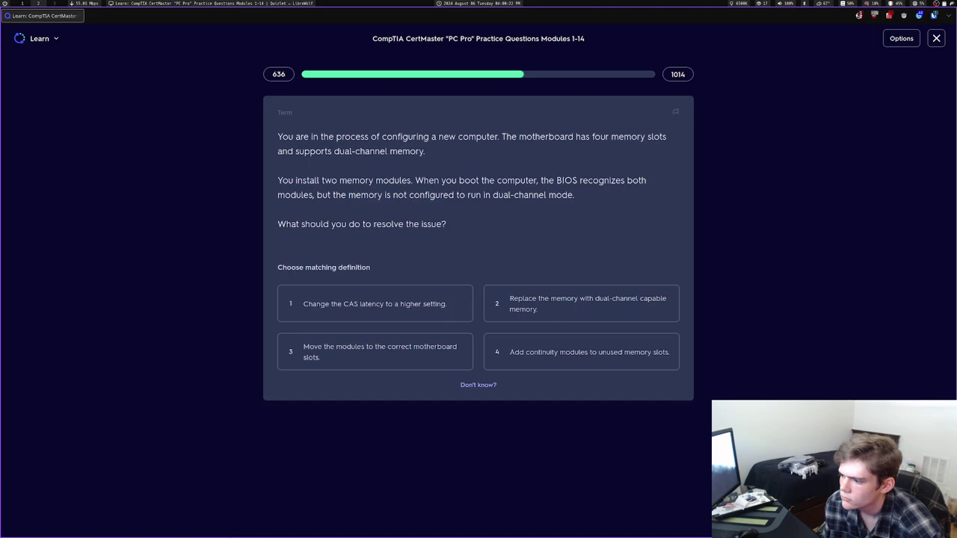
{"action": "key", "text": "3"}
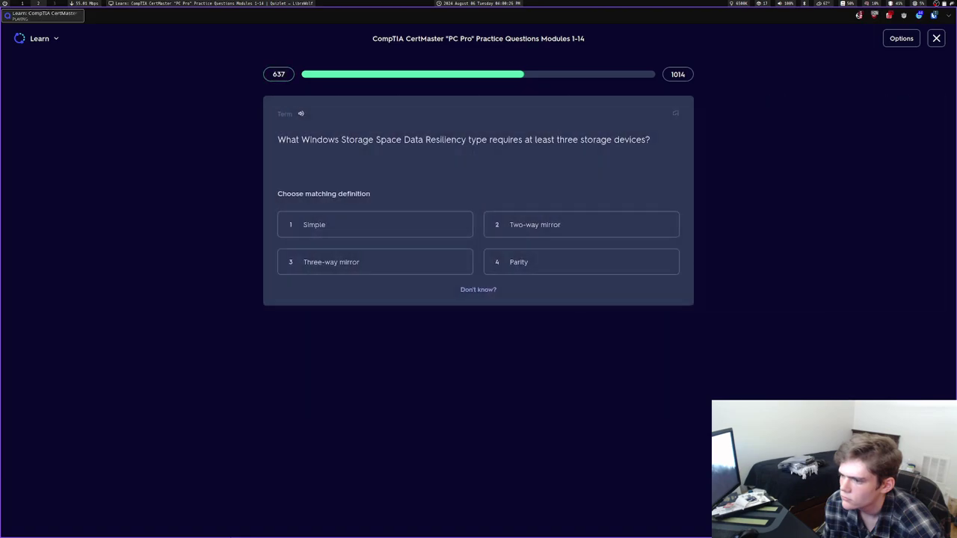
{"action": "key", "text": "3"}
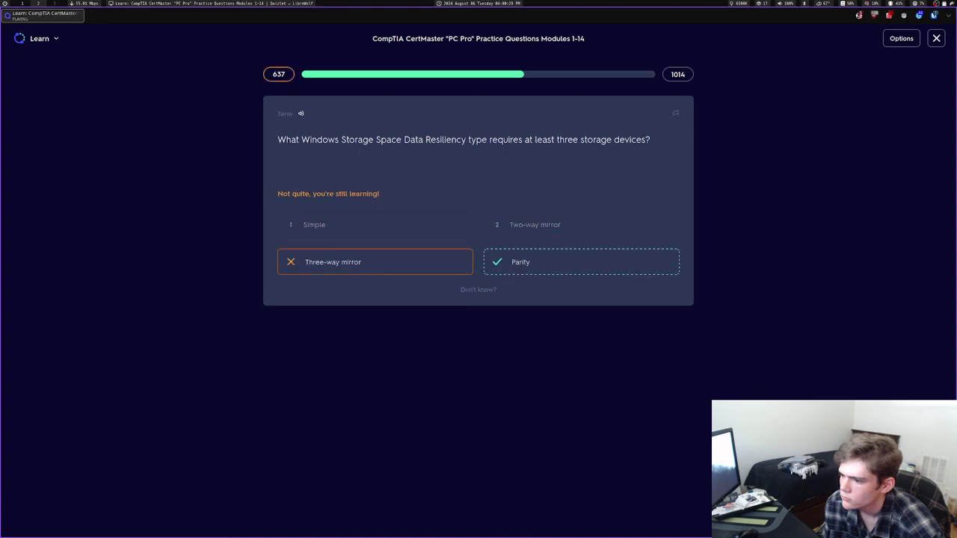
{"action": "key", "text": "Return"}
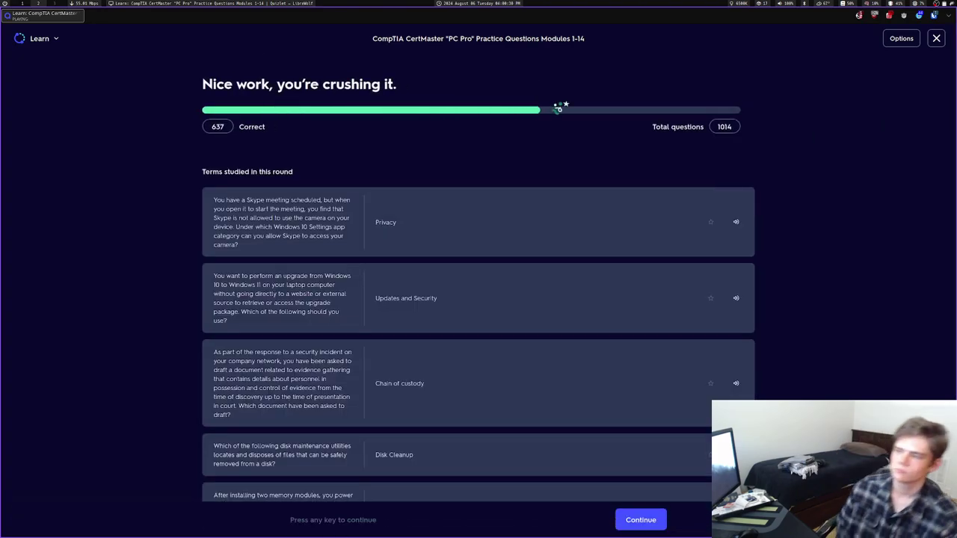